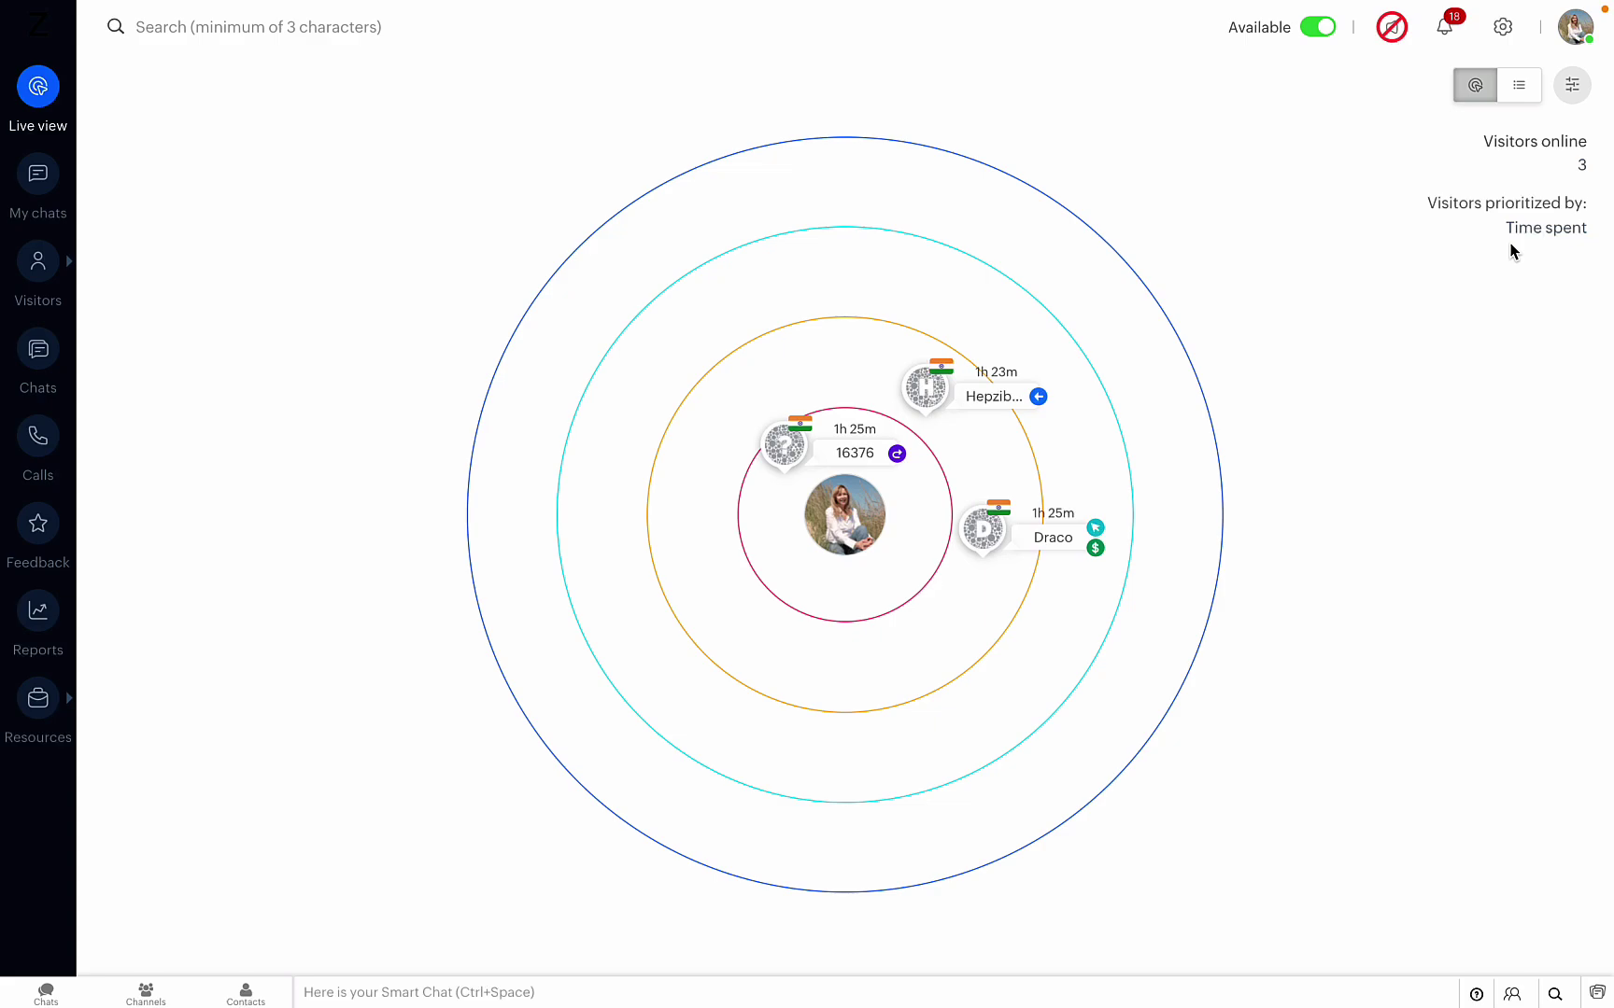
View the list of brands in the settings and return to the live visitor view
left_click(1503, 26)
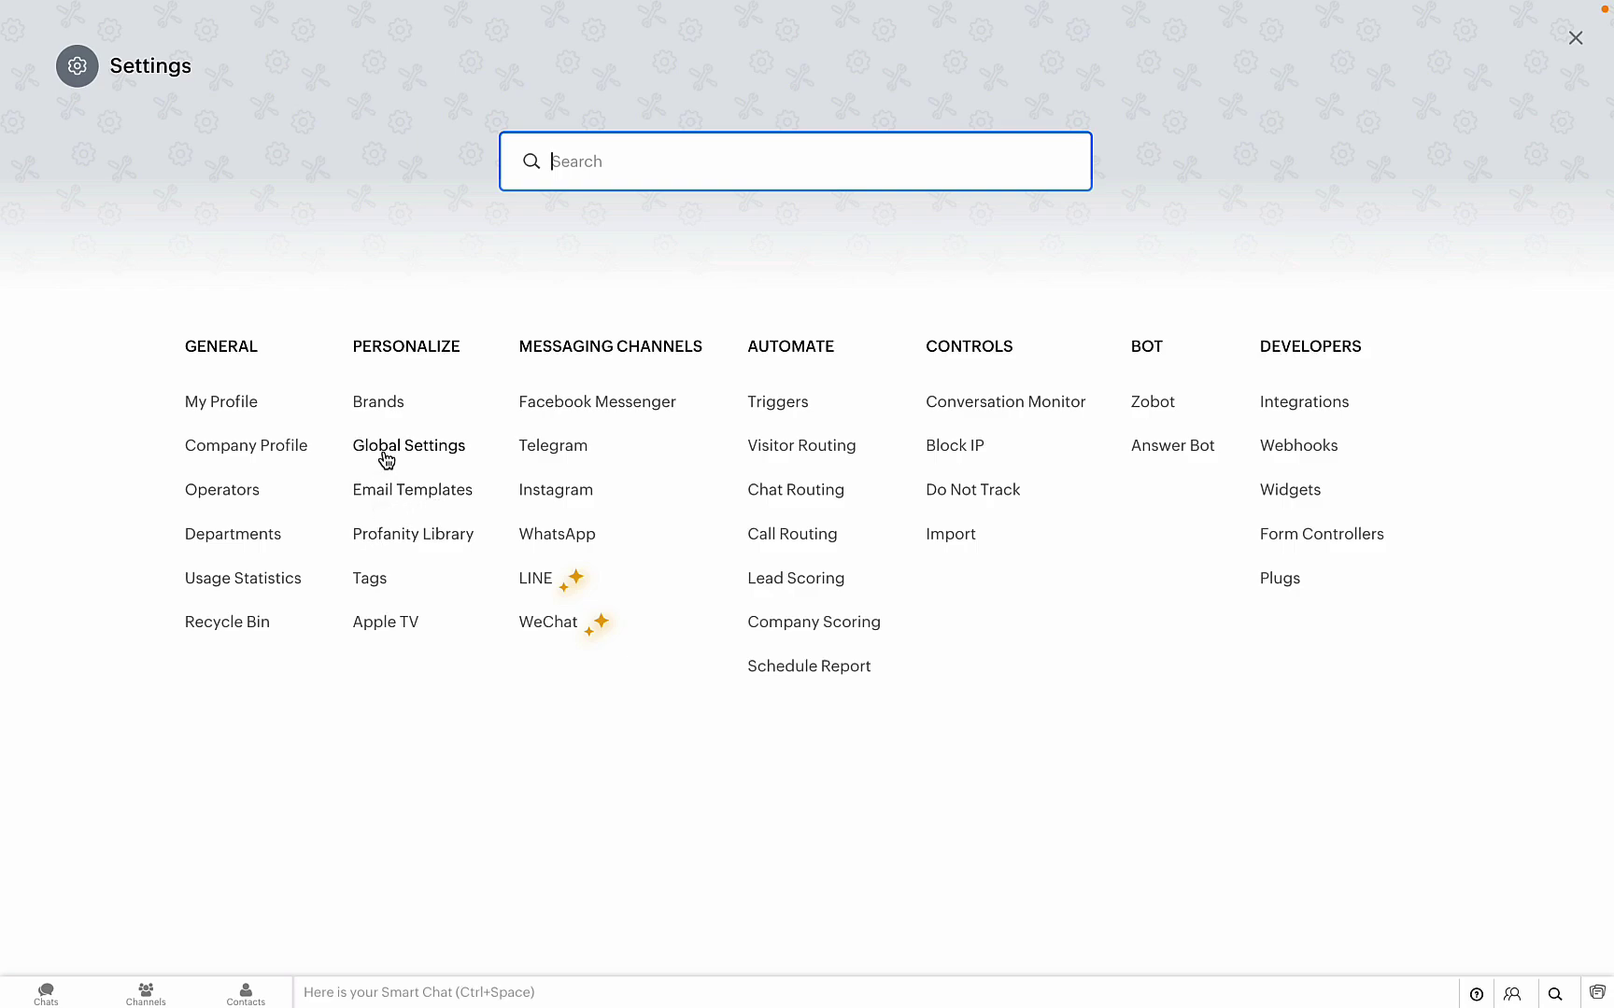
left_click(381, 411)
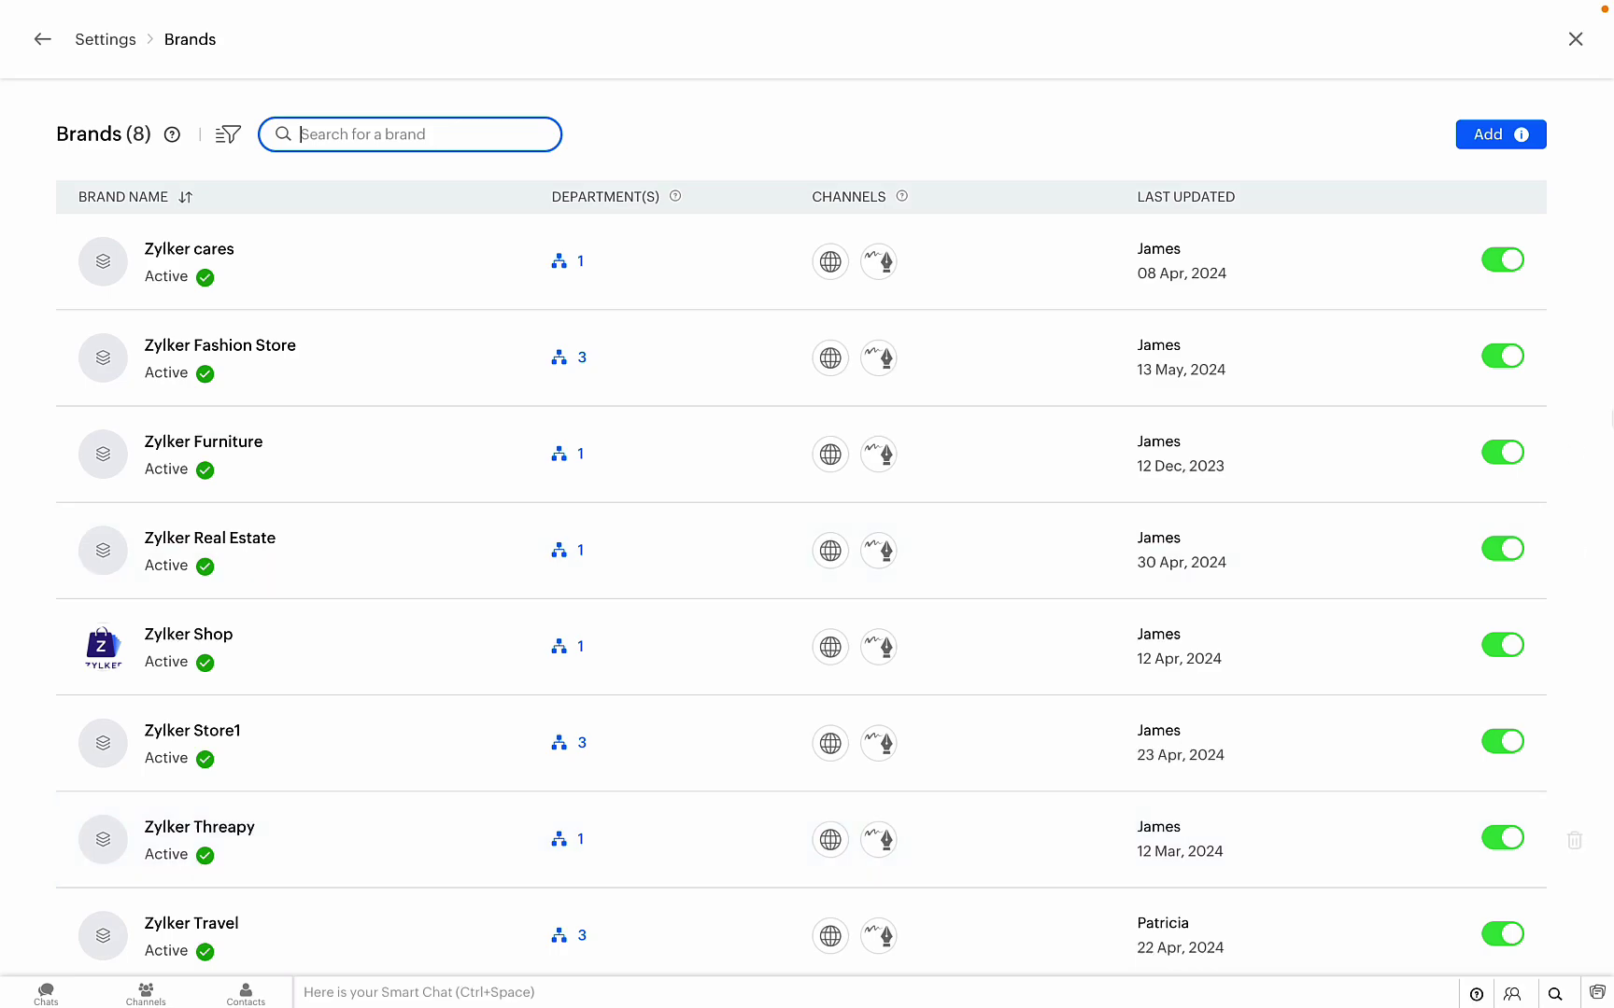
left_click(1575, 41)
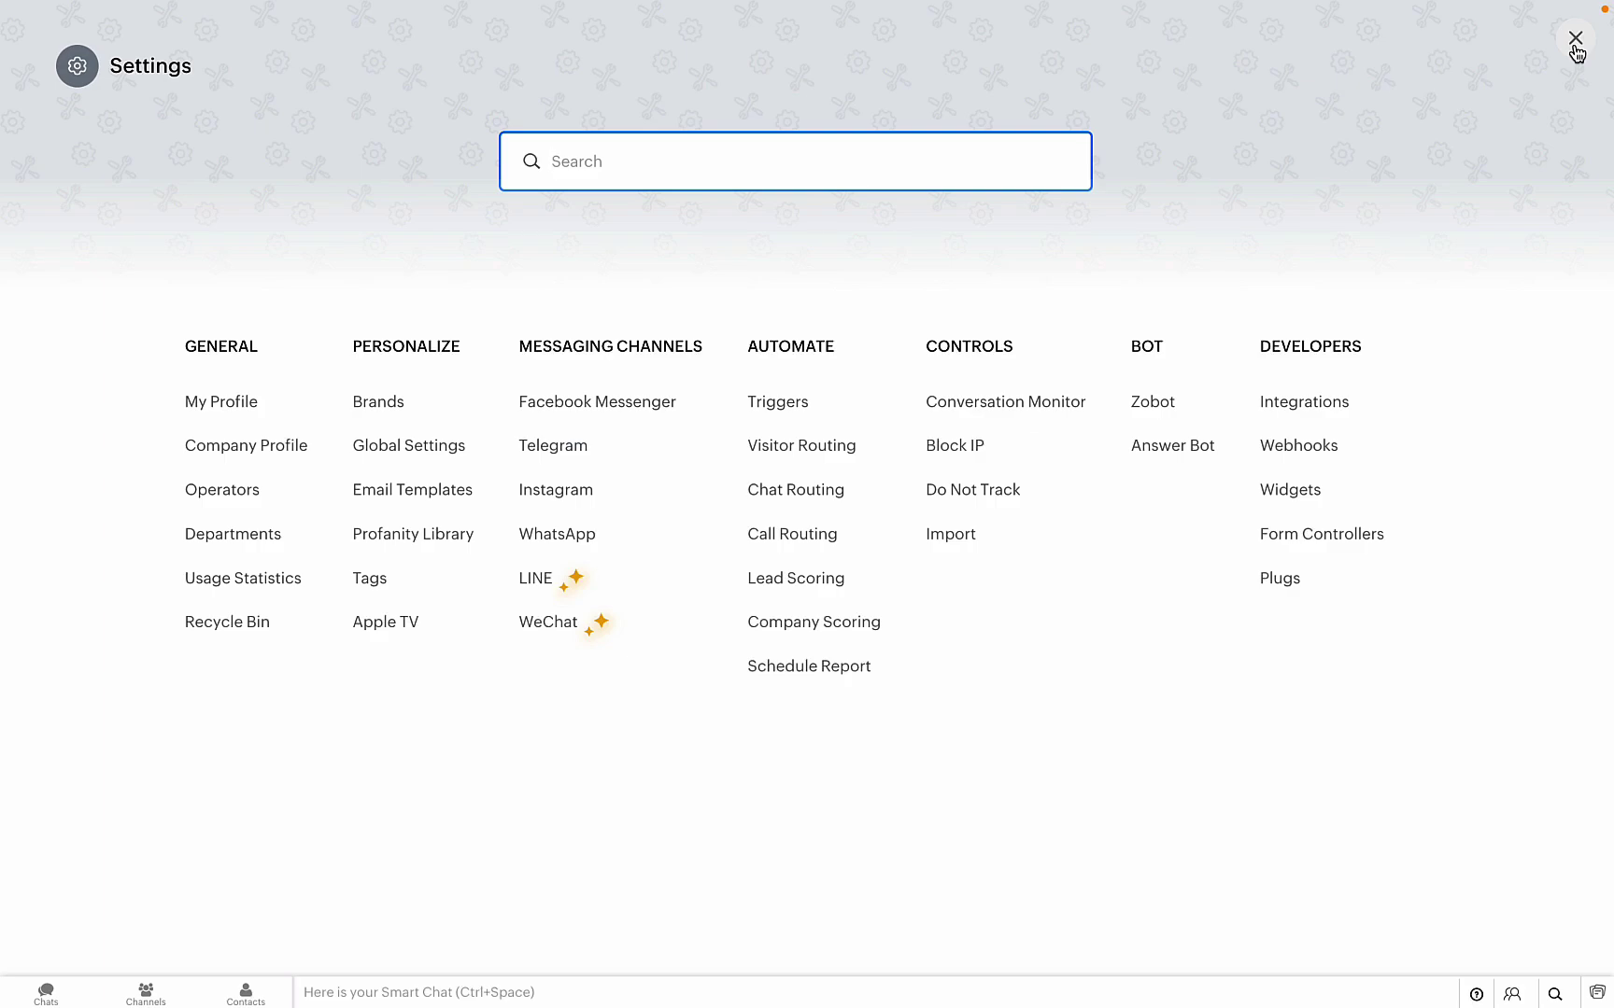
left_click(1575, 41)
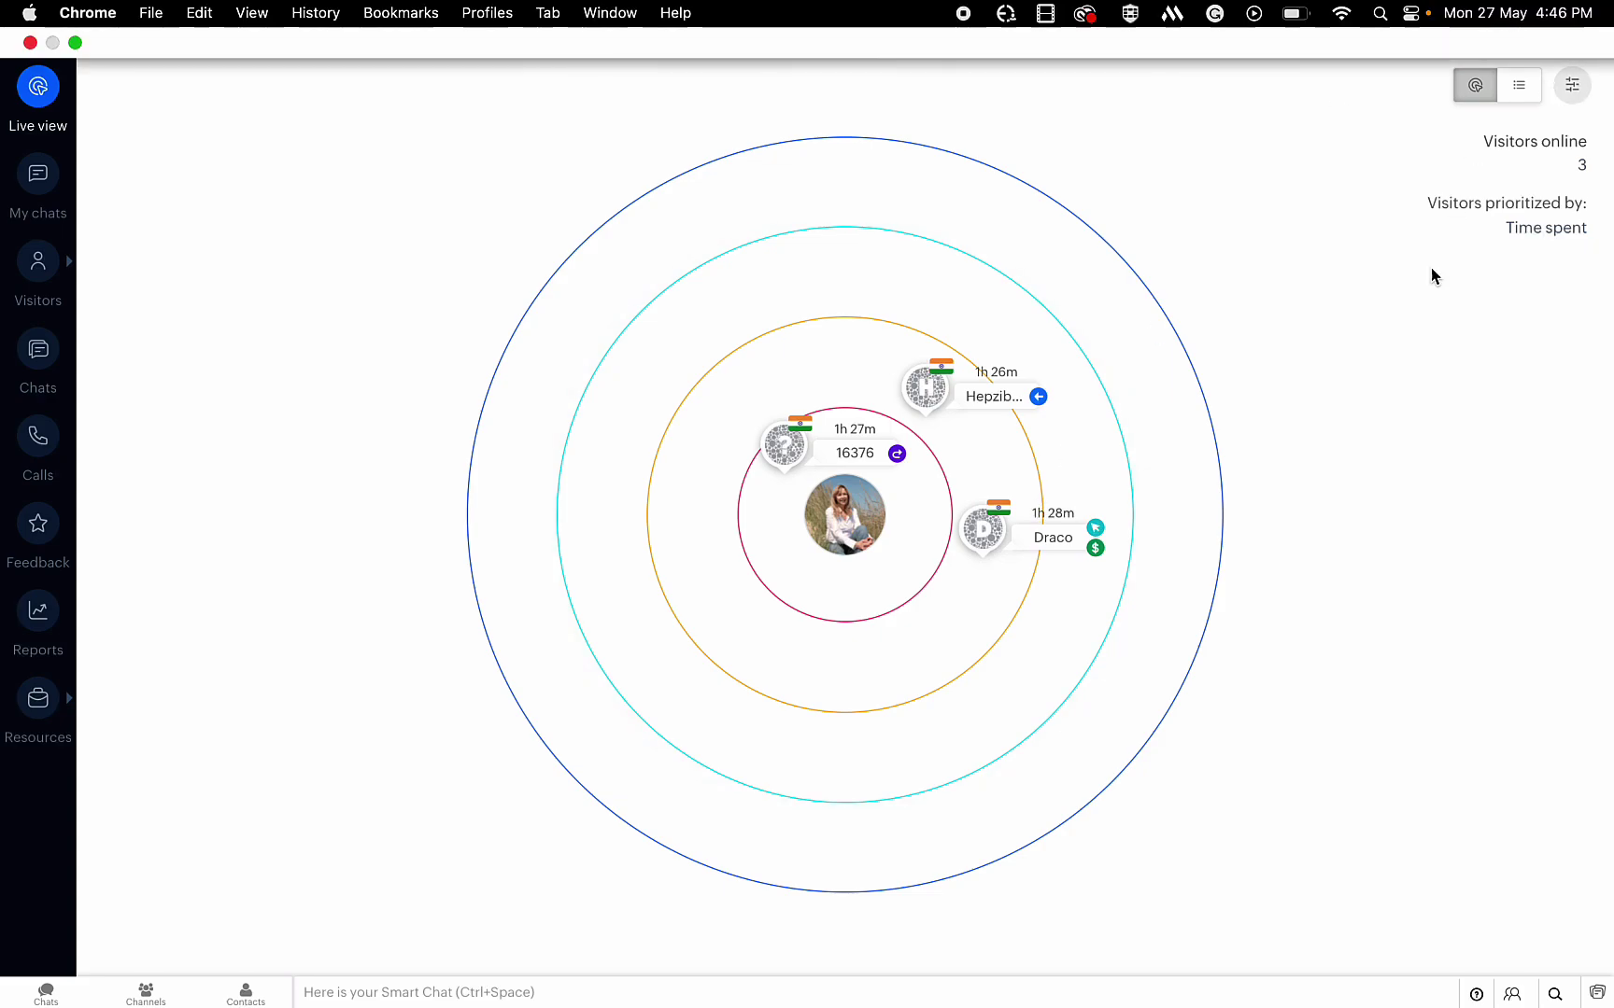
View the operators list and the Add Operator form in the settings, and leave without adding anyone
left_click(1503, 27)
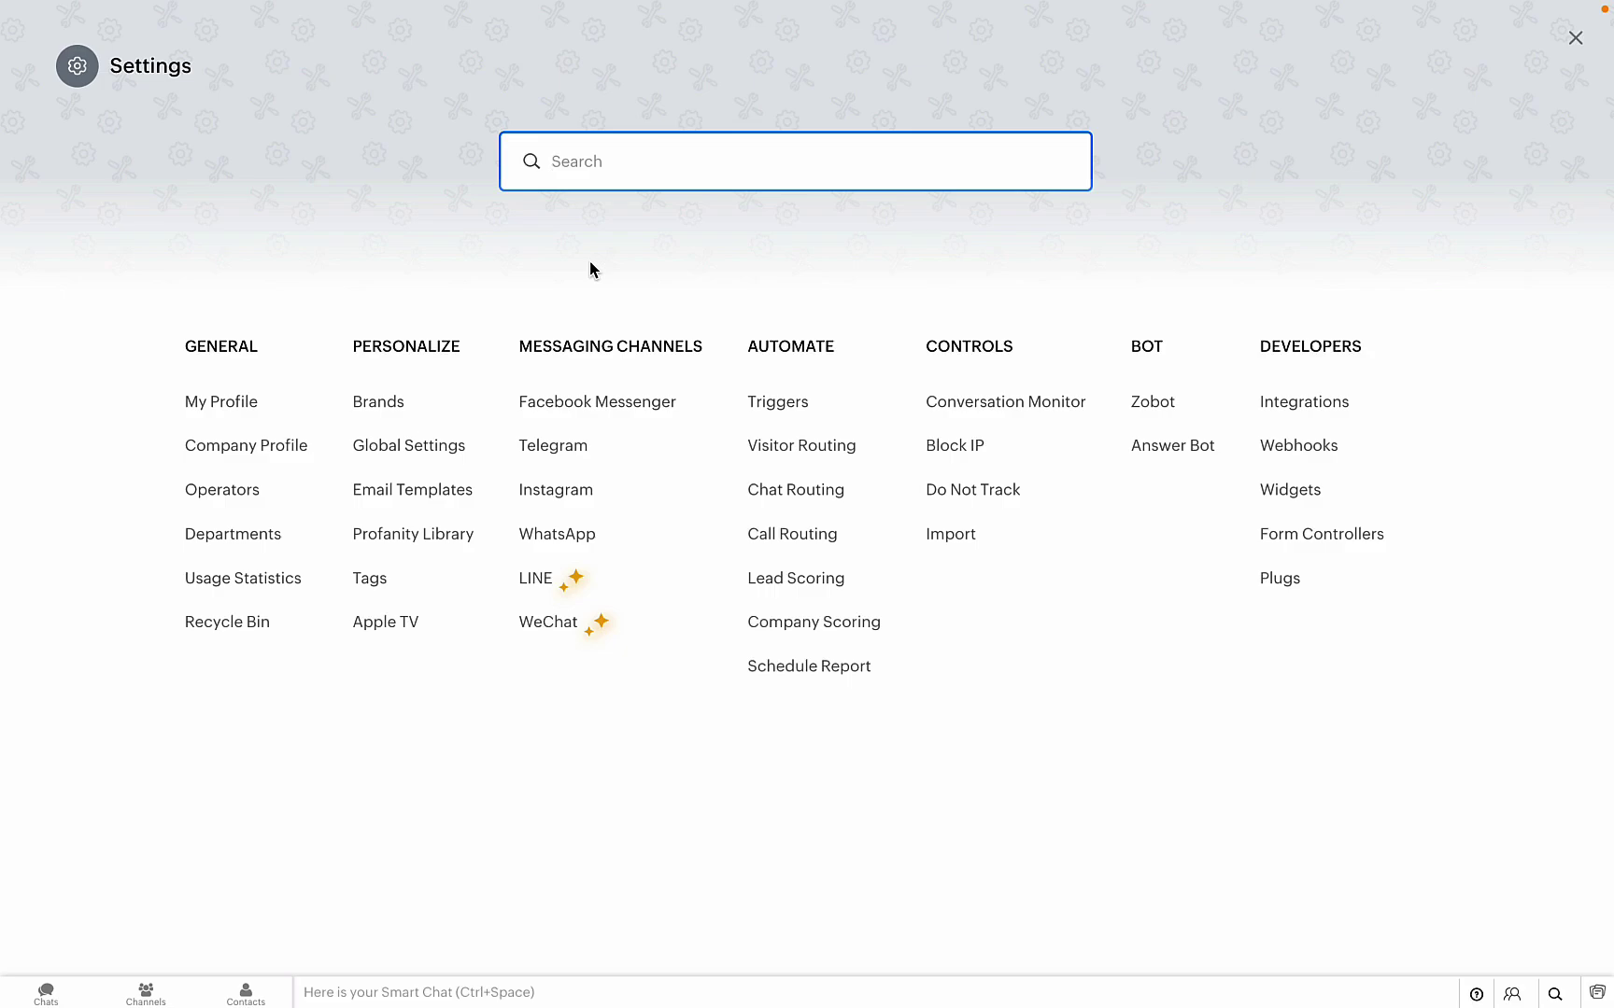
left_click(224, 492)
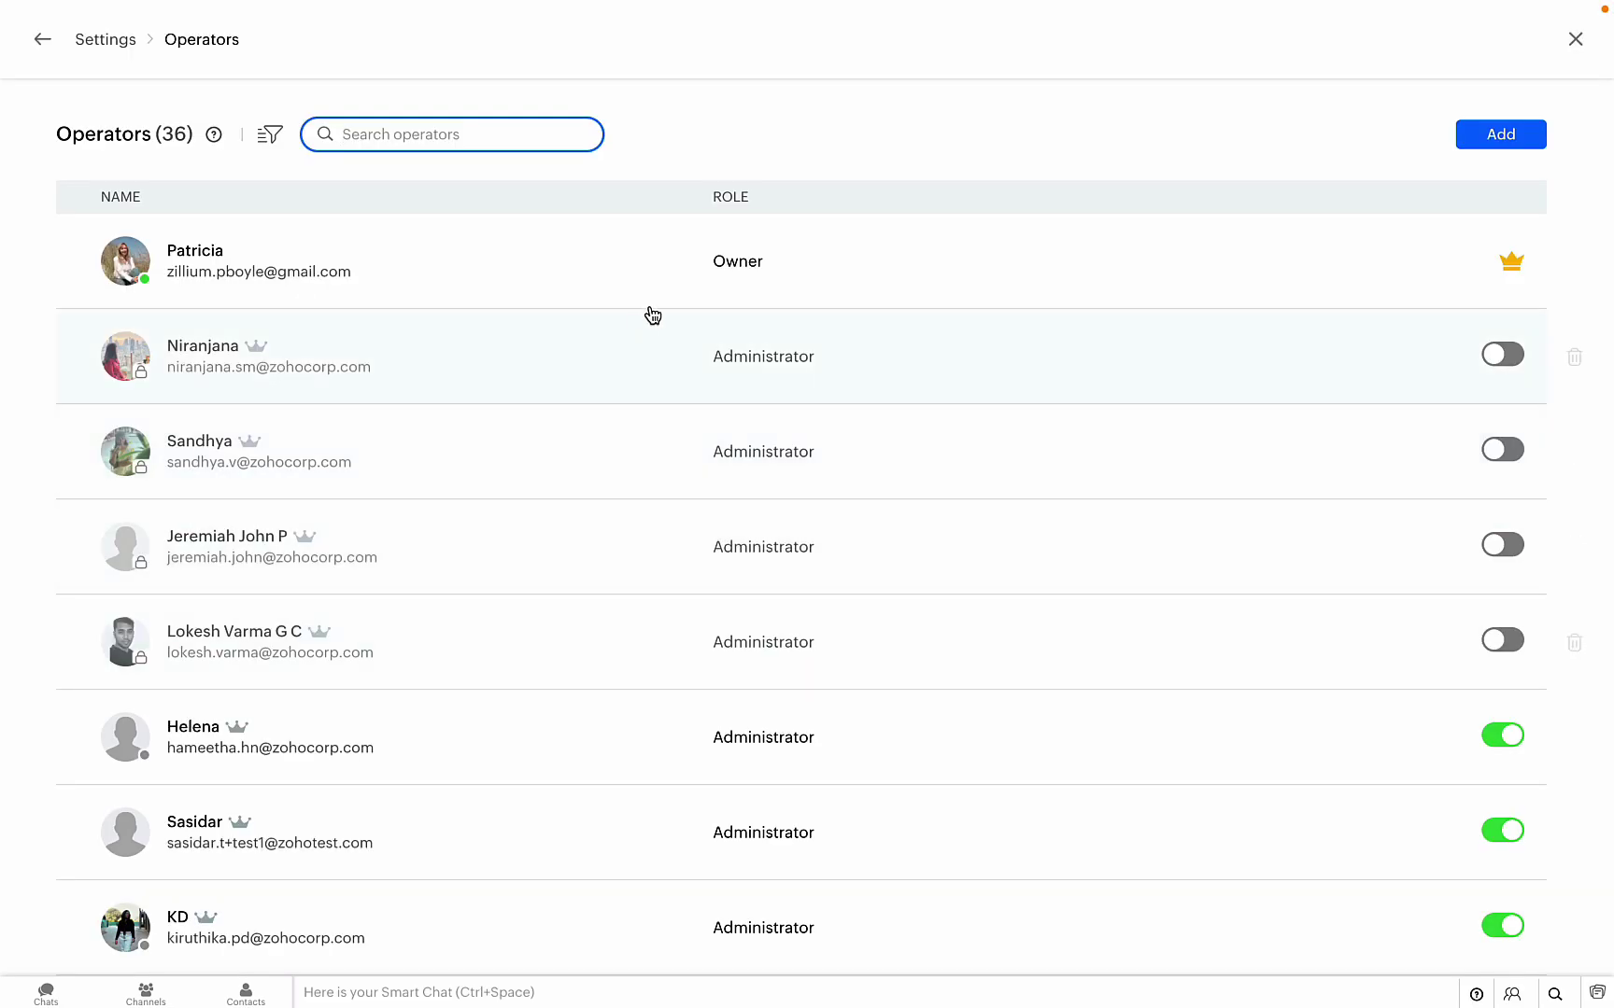
left_click(1496, 142)
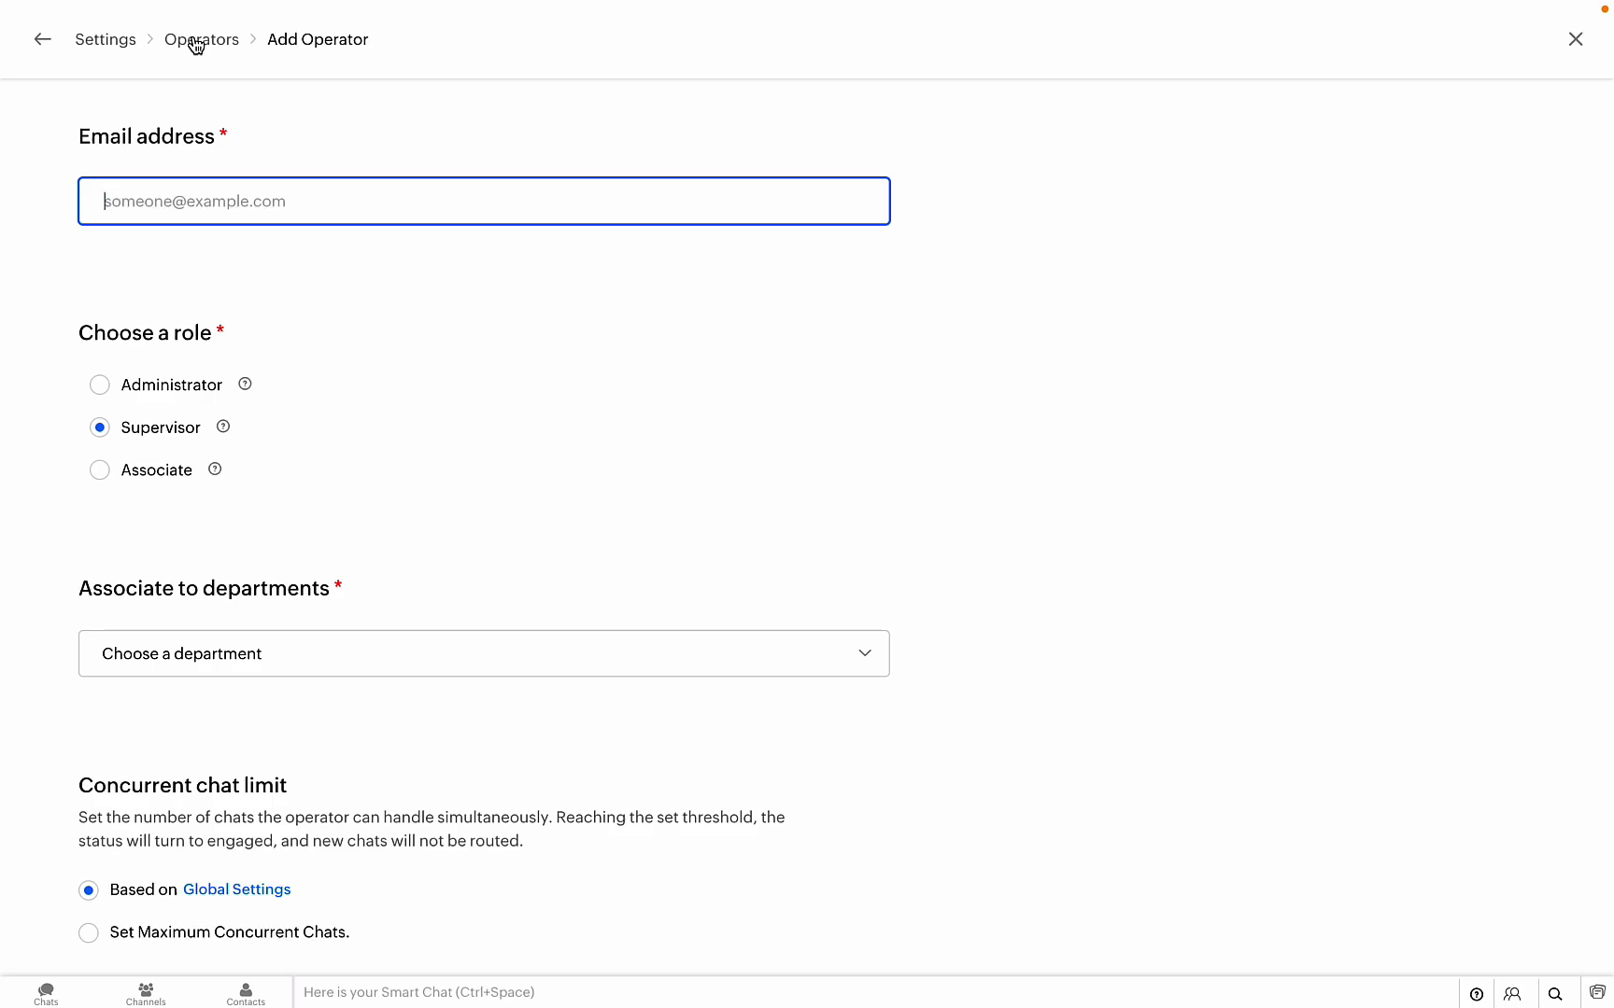
left_click(1577, 46)
left_click(1576, 45)
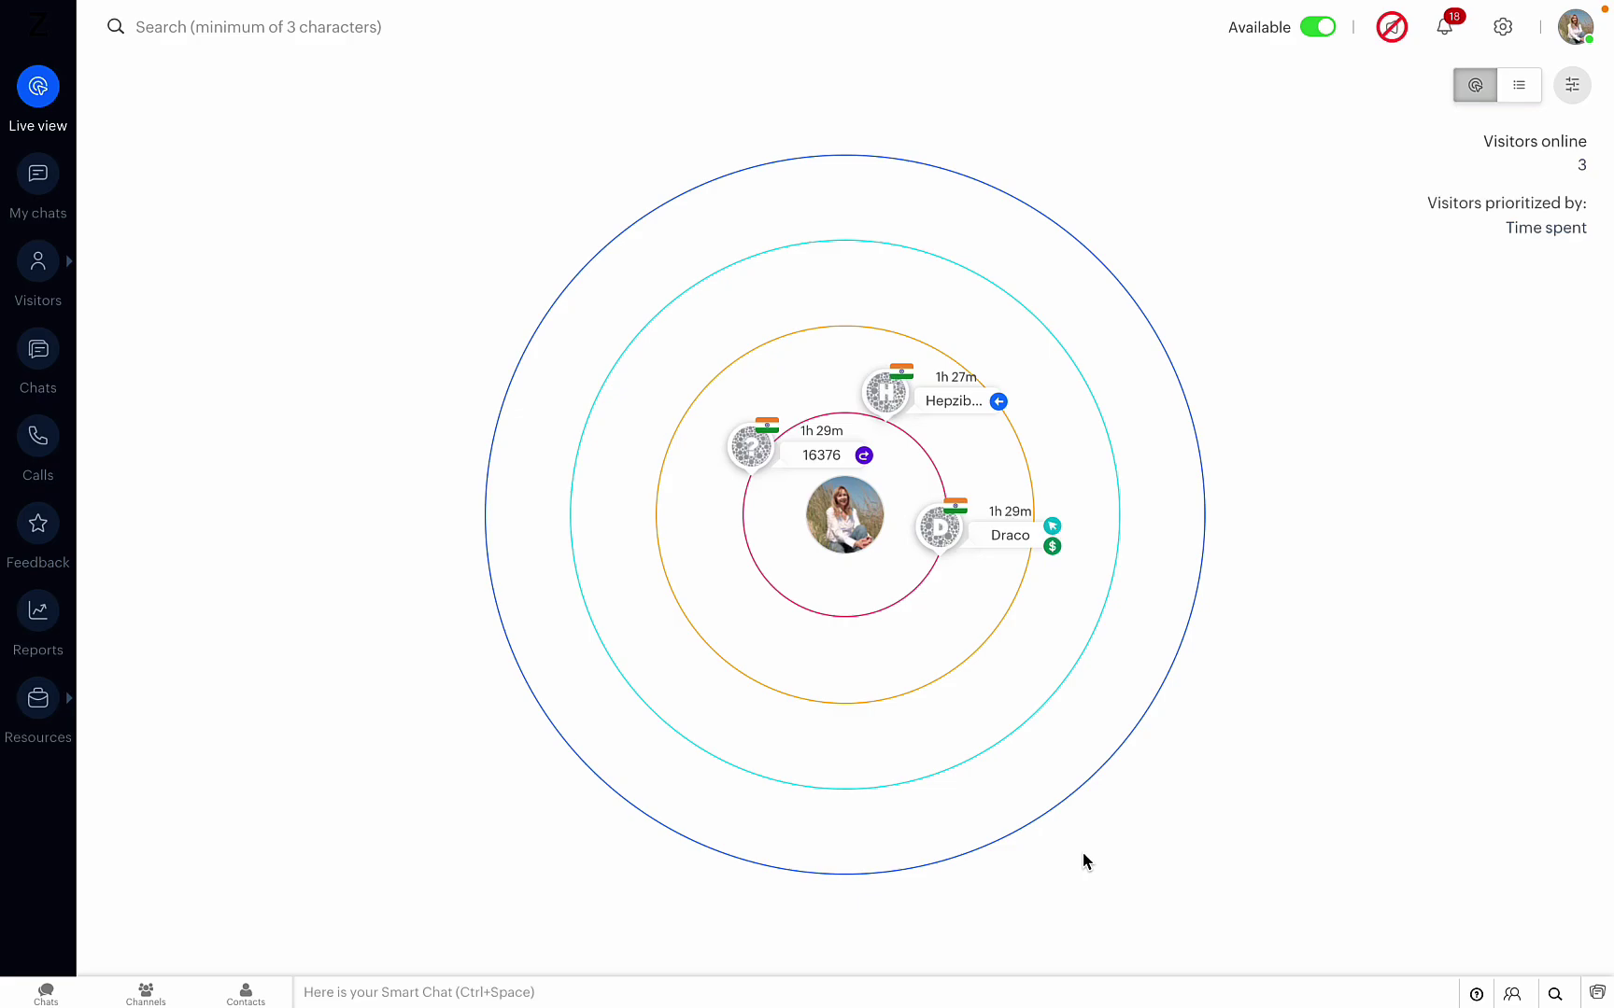
Open the conversation of the visitor with the blue arrow badge from the live view rings and continue that chat
left_click(884, 409)
left_click(614, 761)
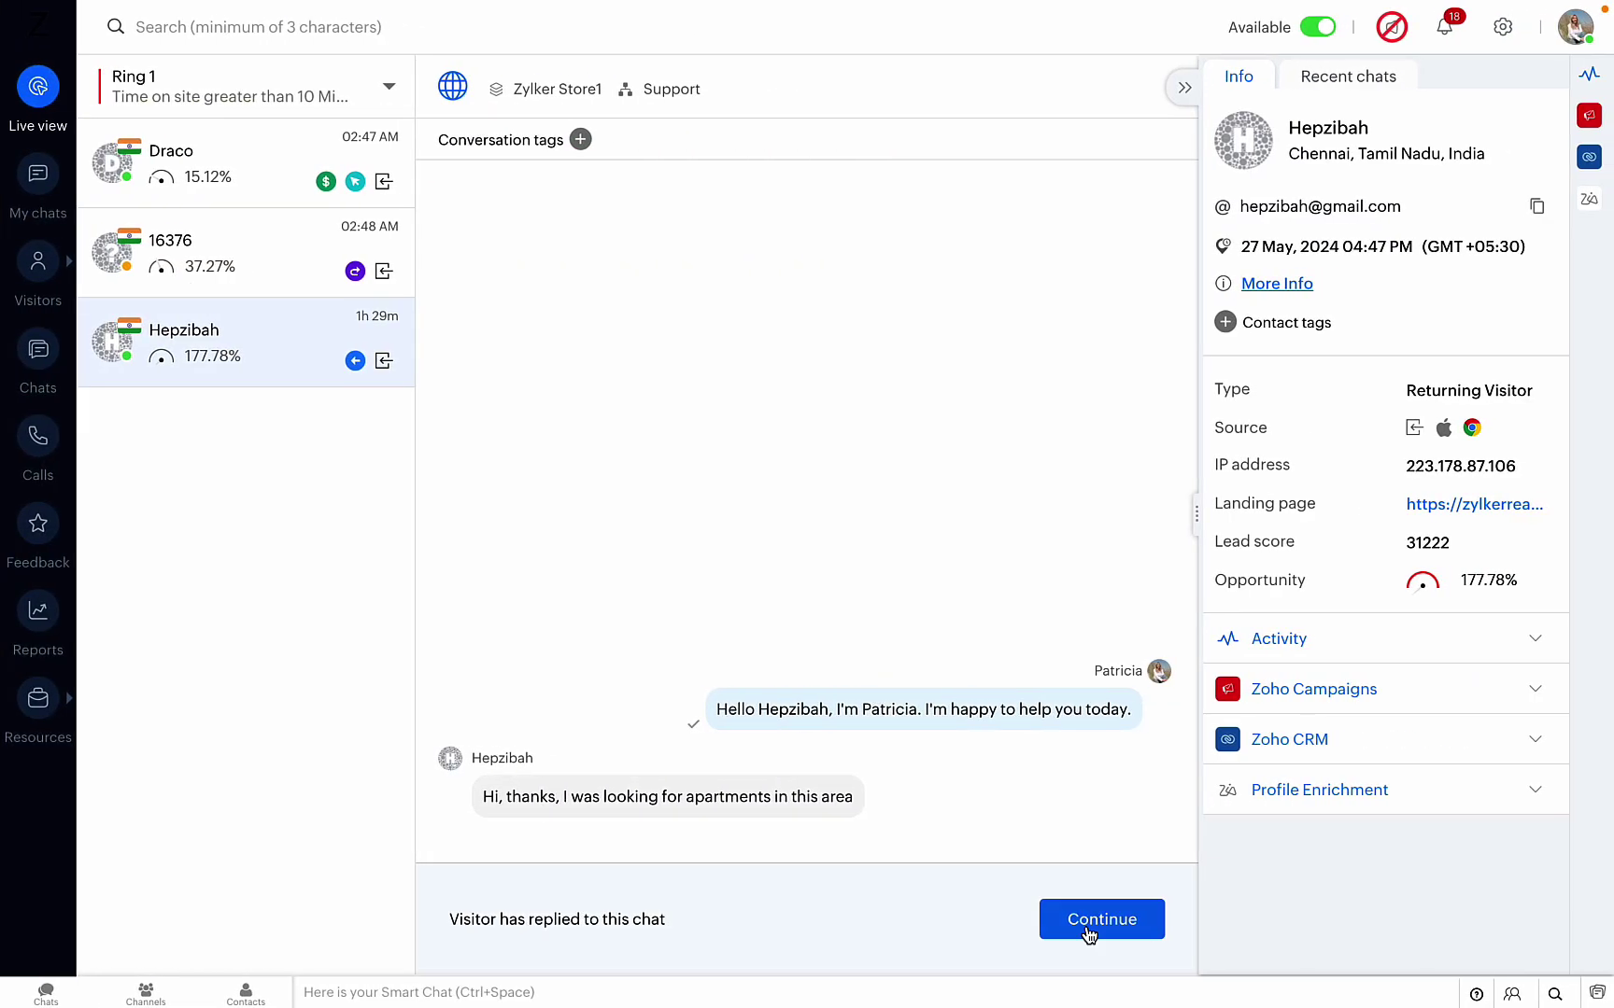
left_click(1089, 935)
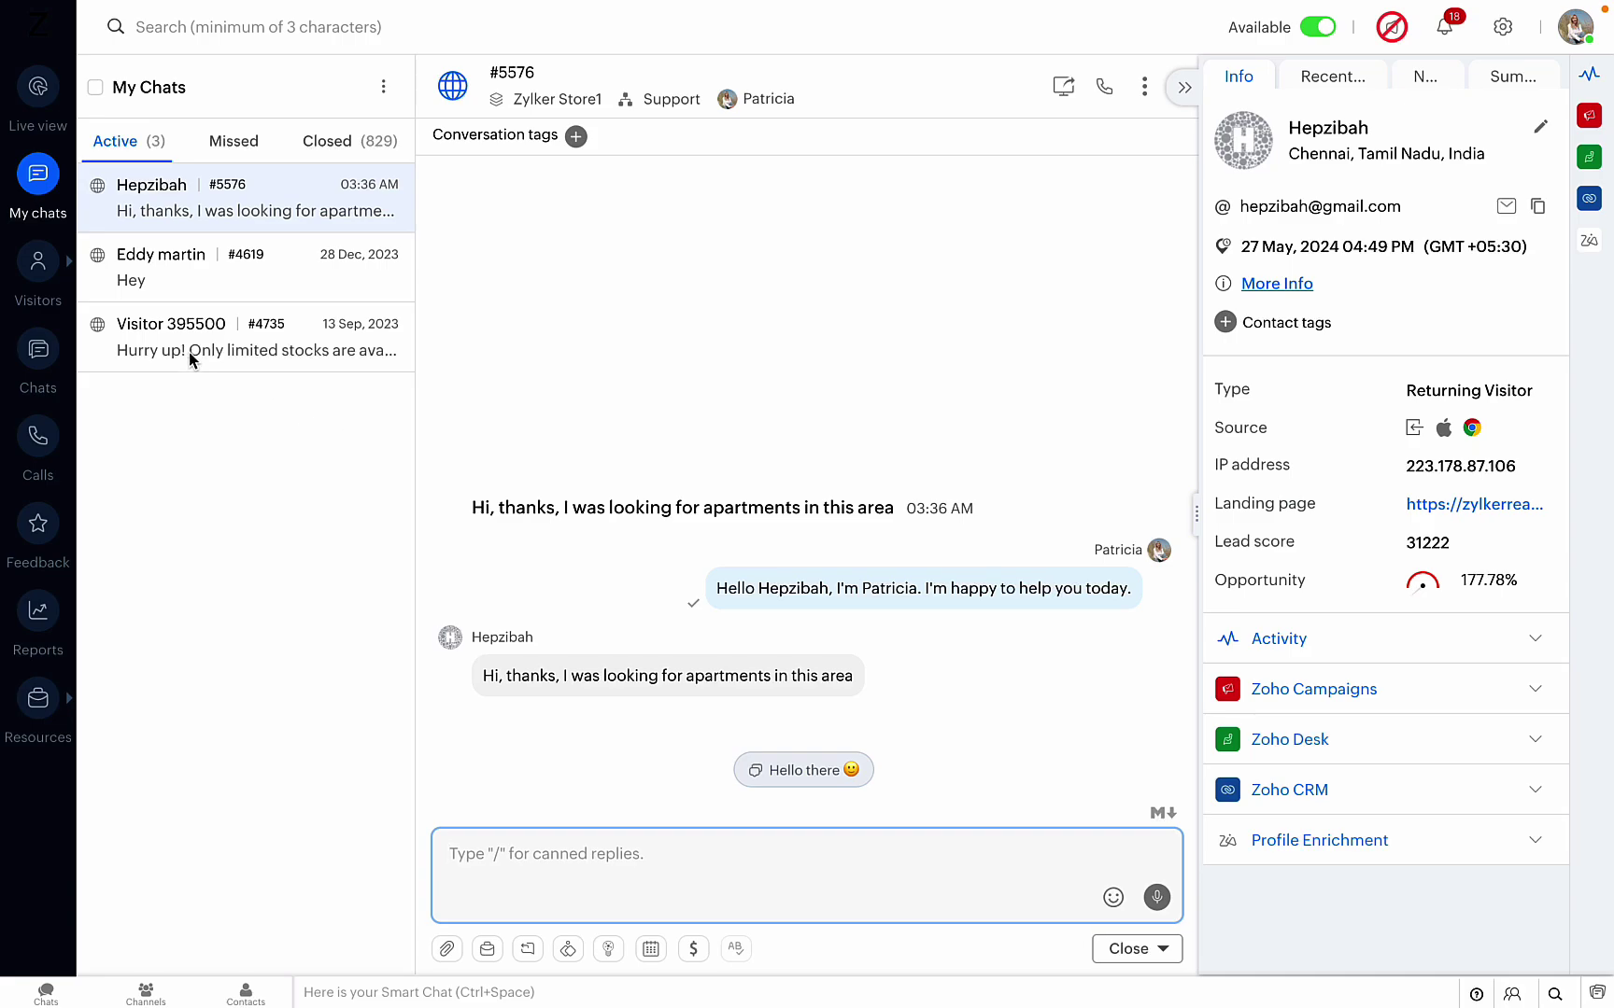
Look through the closed chats list and the visitor feedback list
left_click(41, 249)
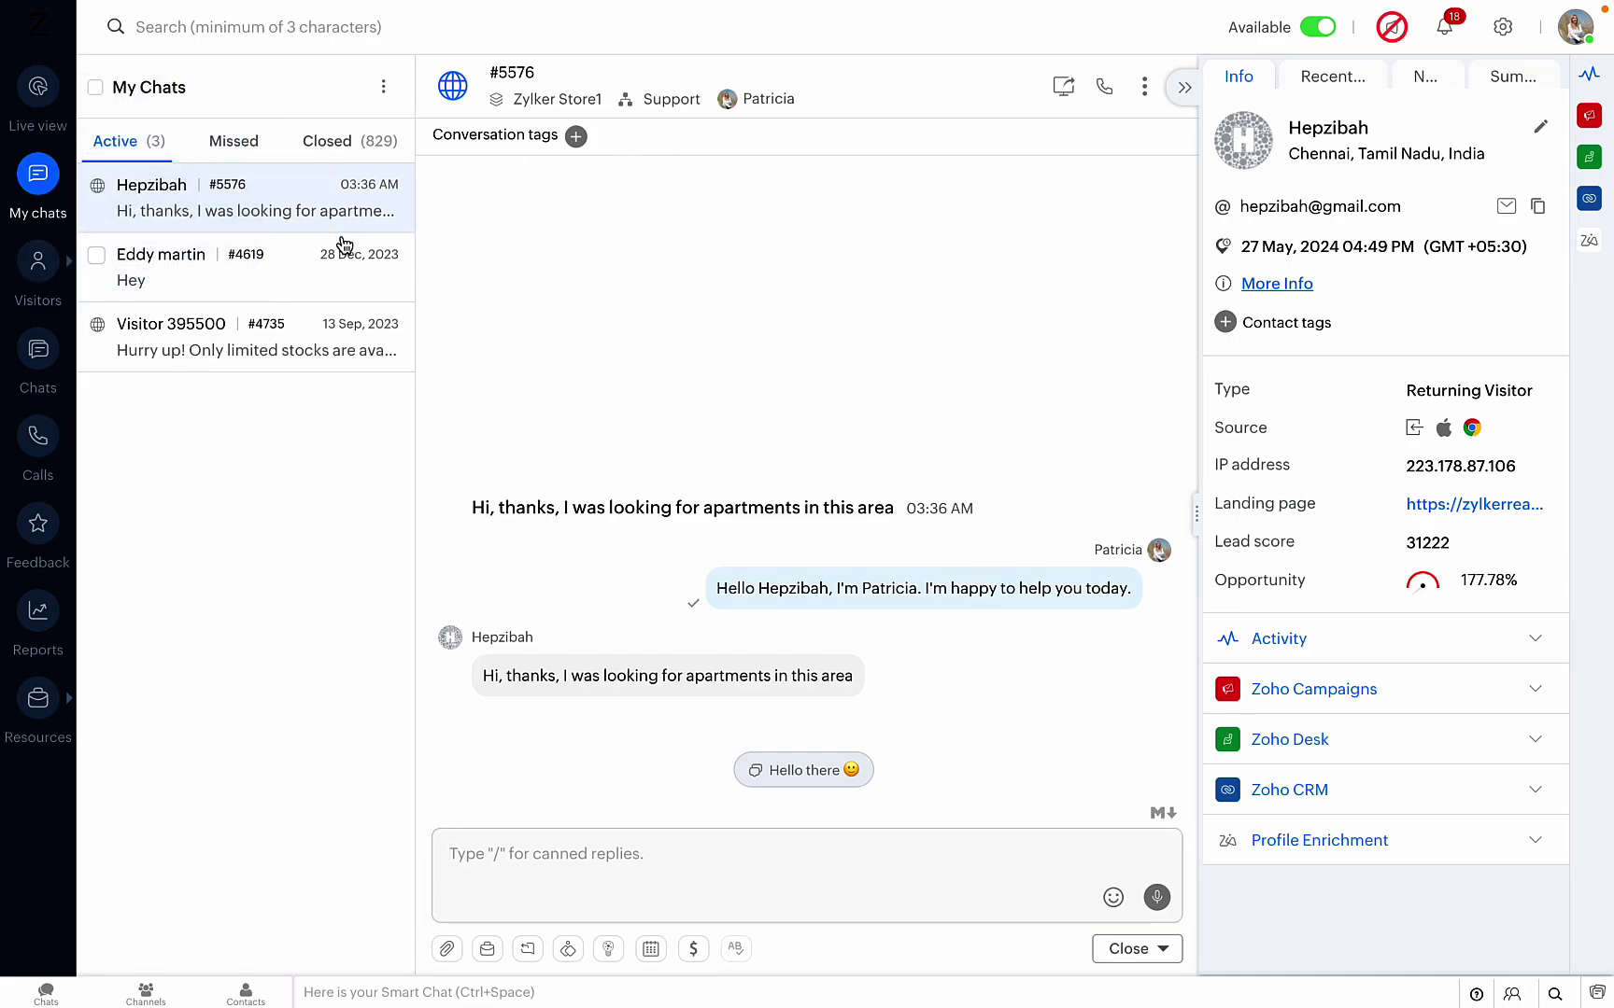
left_click(51, 373)
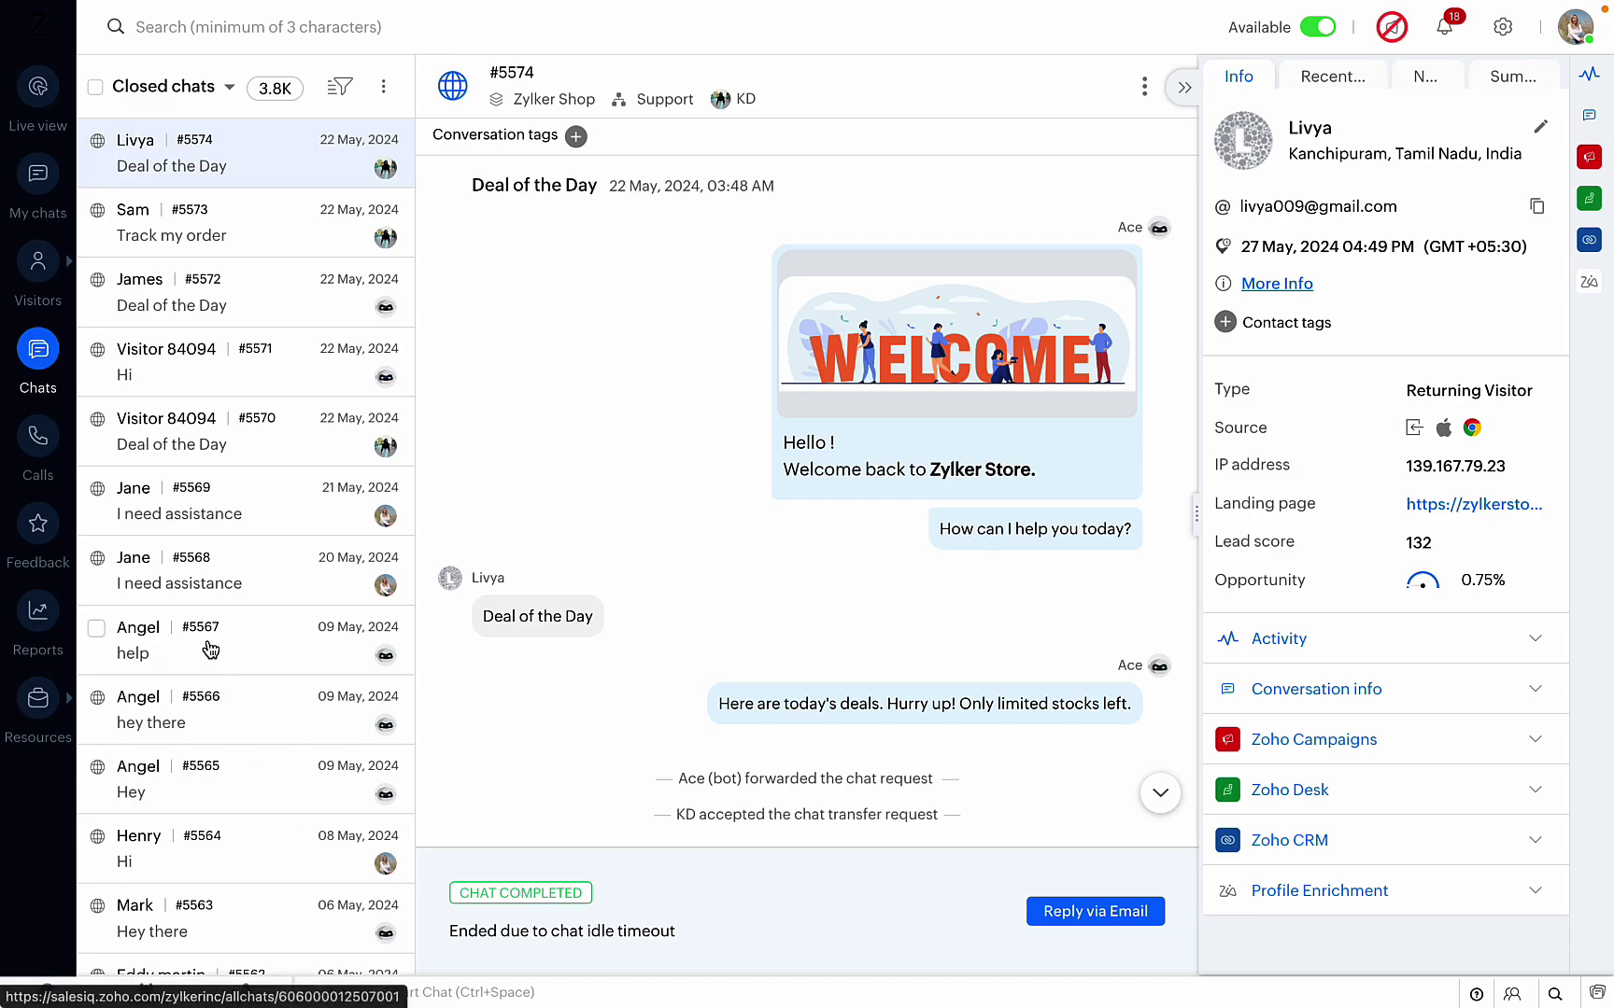
left_click(39, 527)
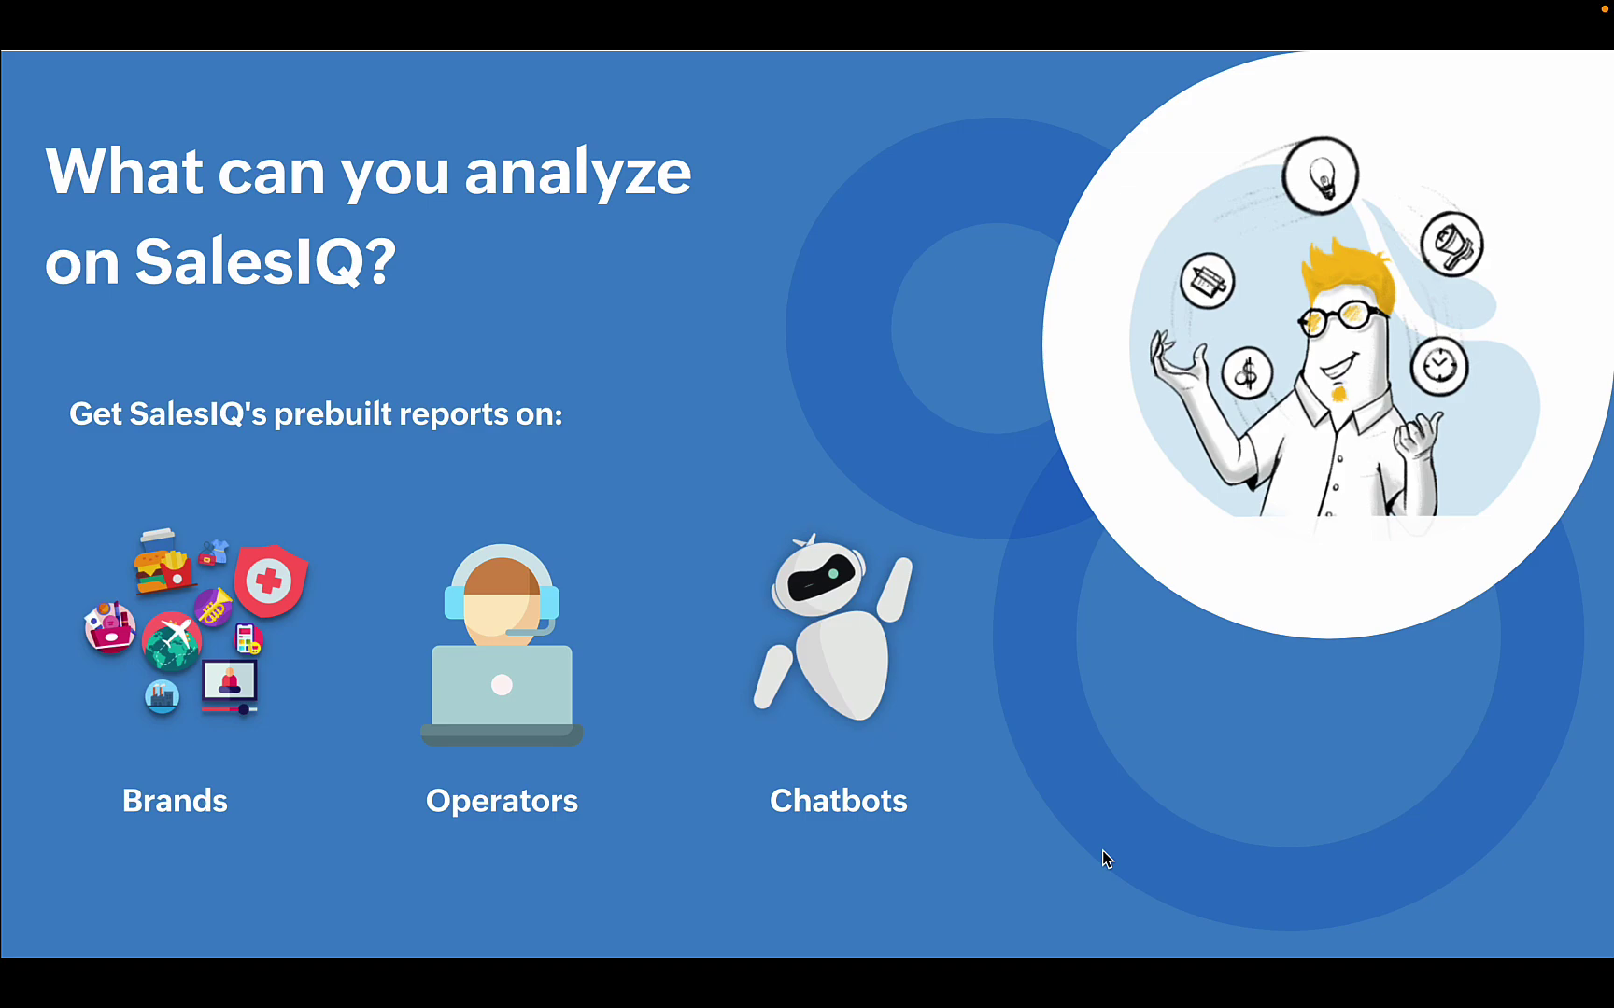
key("Right")
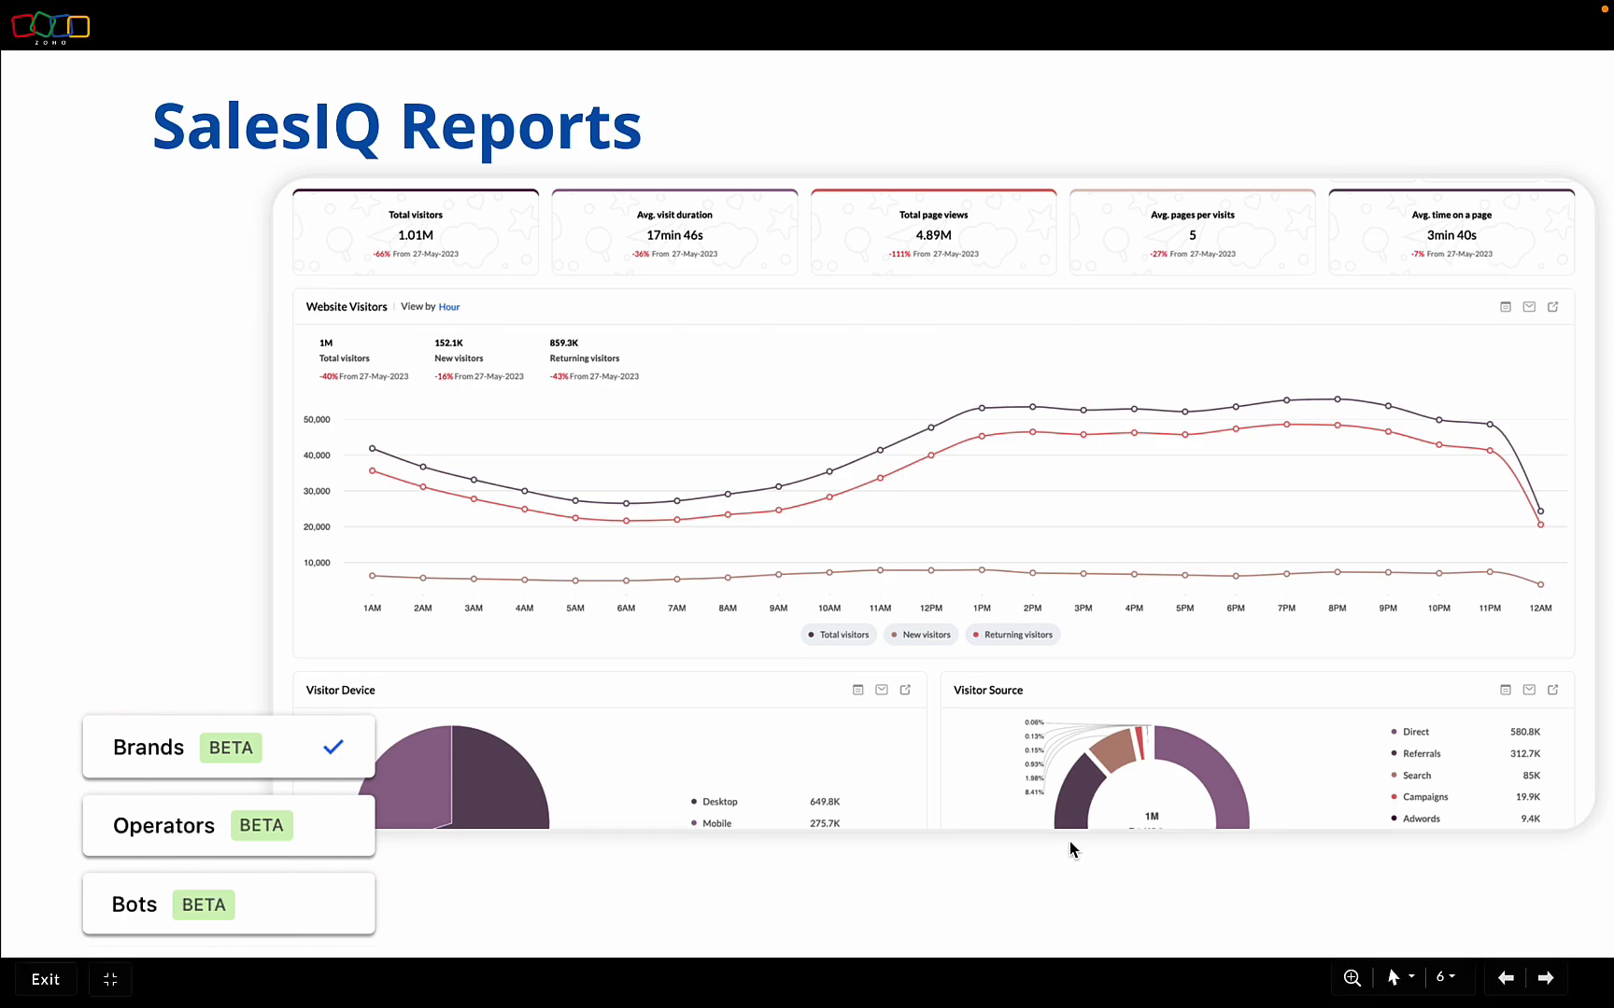
key("Right")
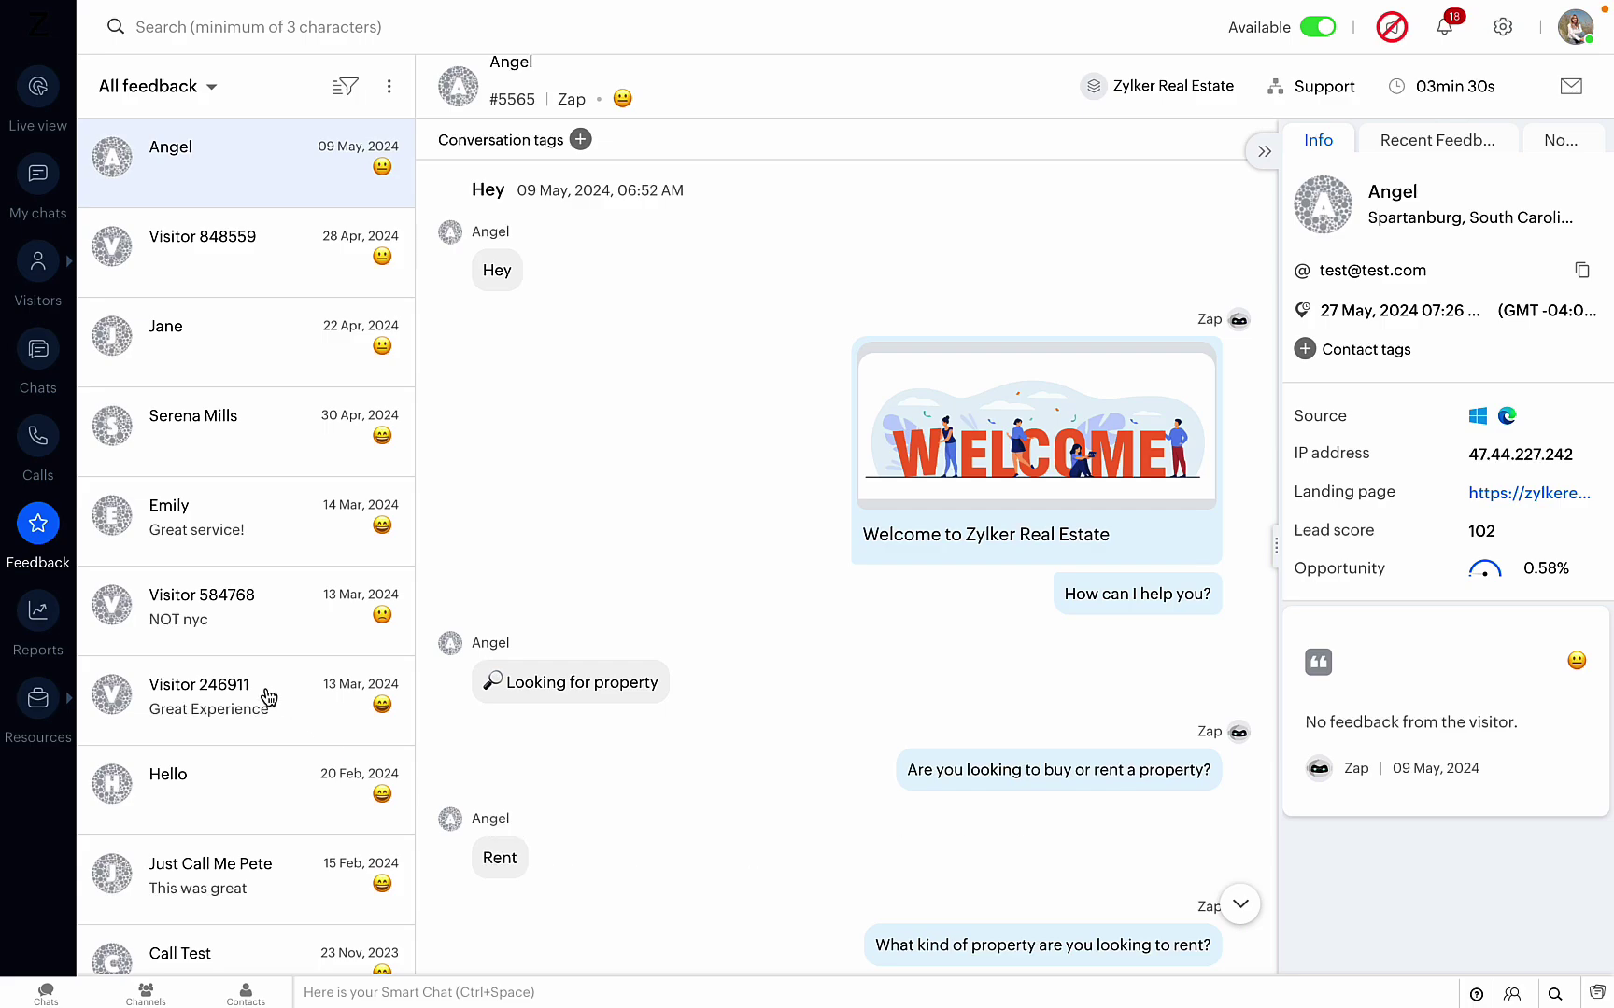
Open the reports and look through the available report types, staying on the Brands report
left_click(36, 631)
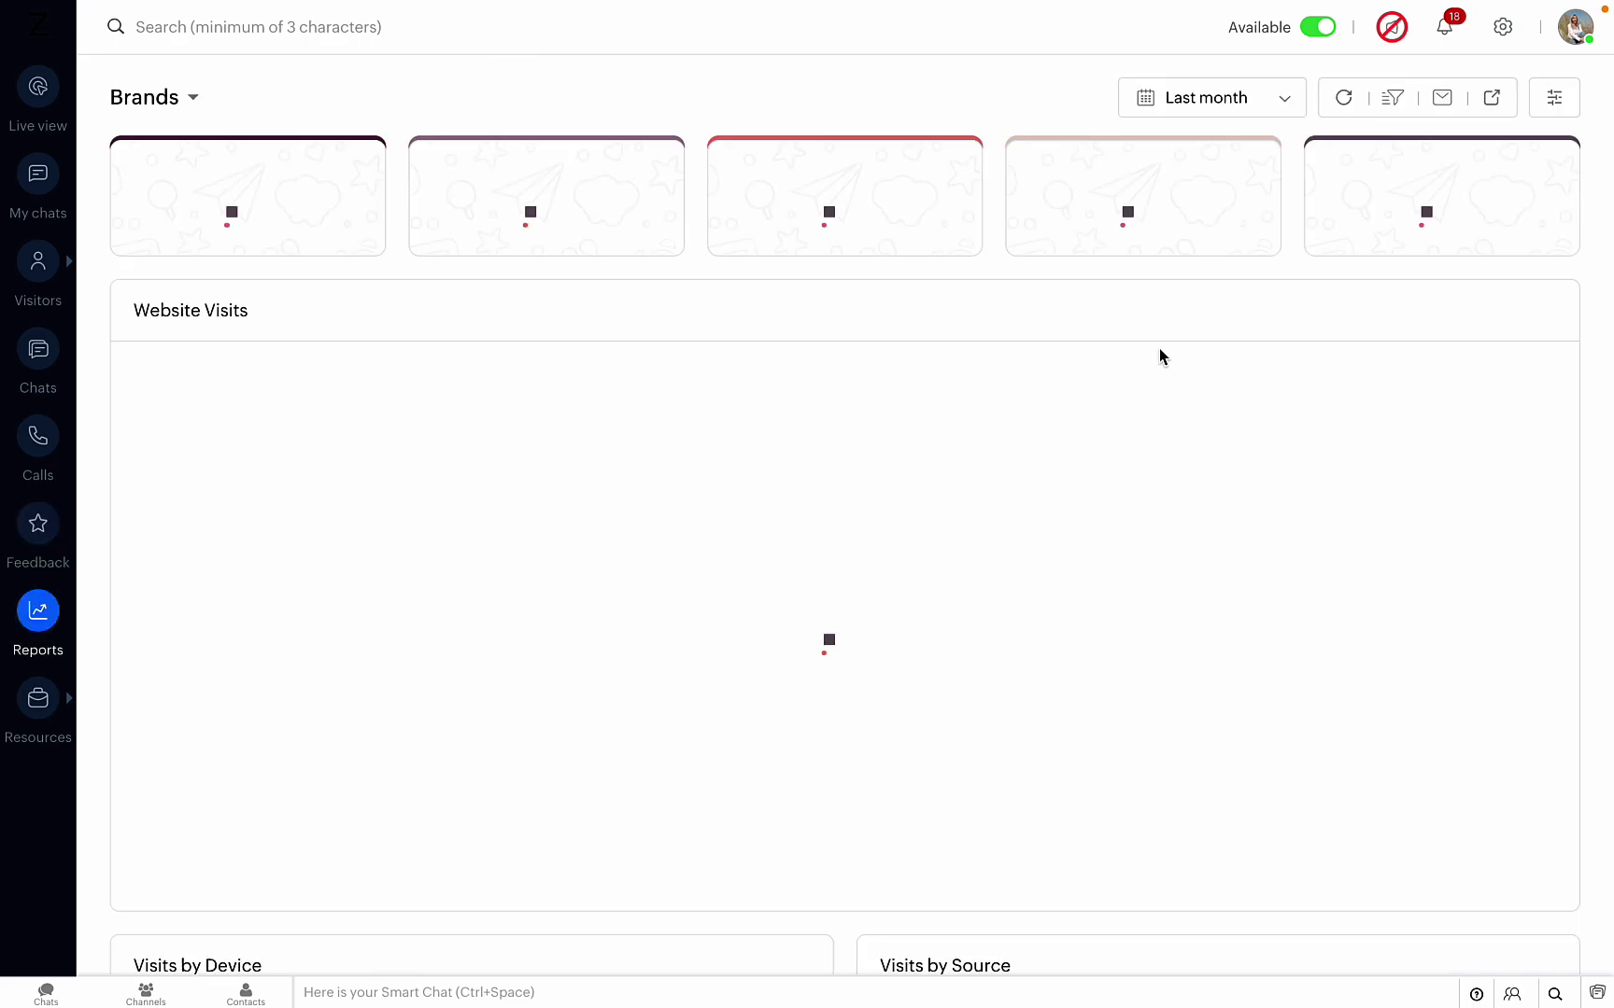
left_click(167, 101)
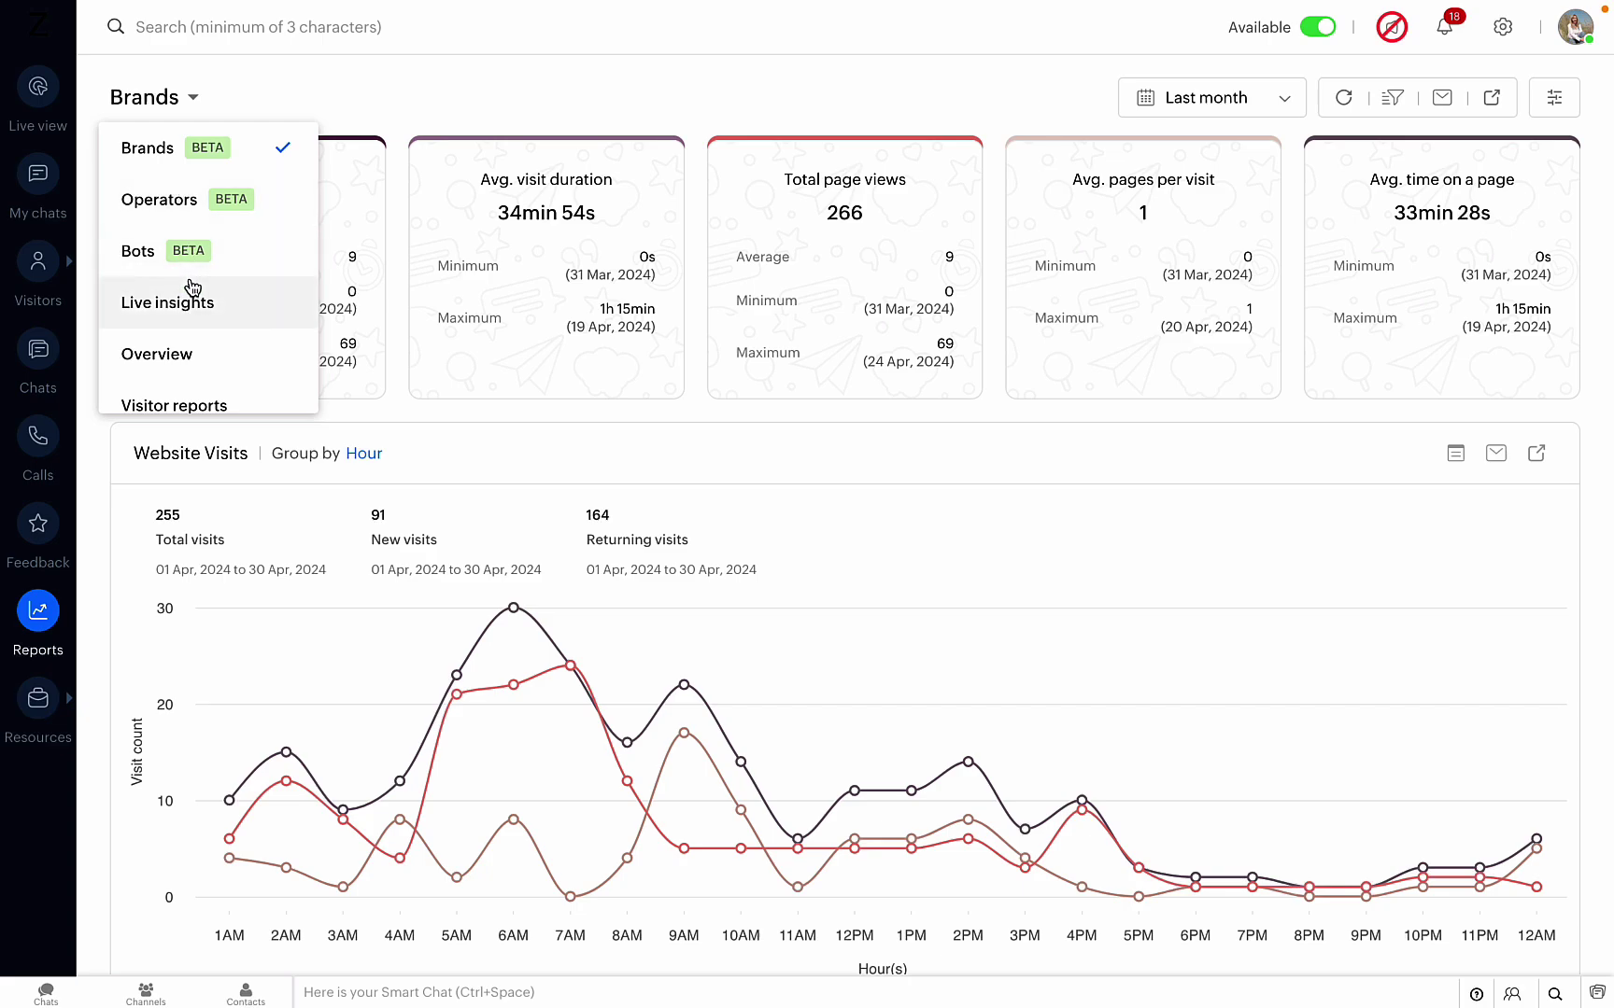
scroll(192, 287, "down", 1)
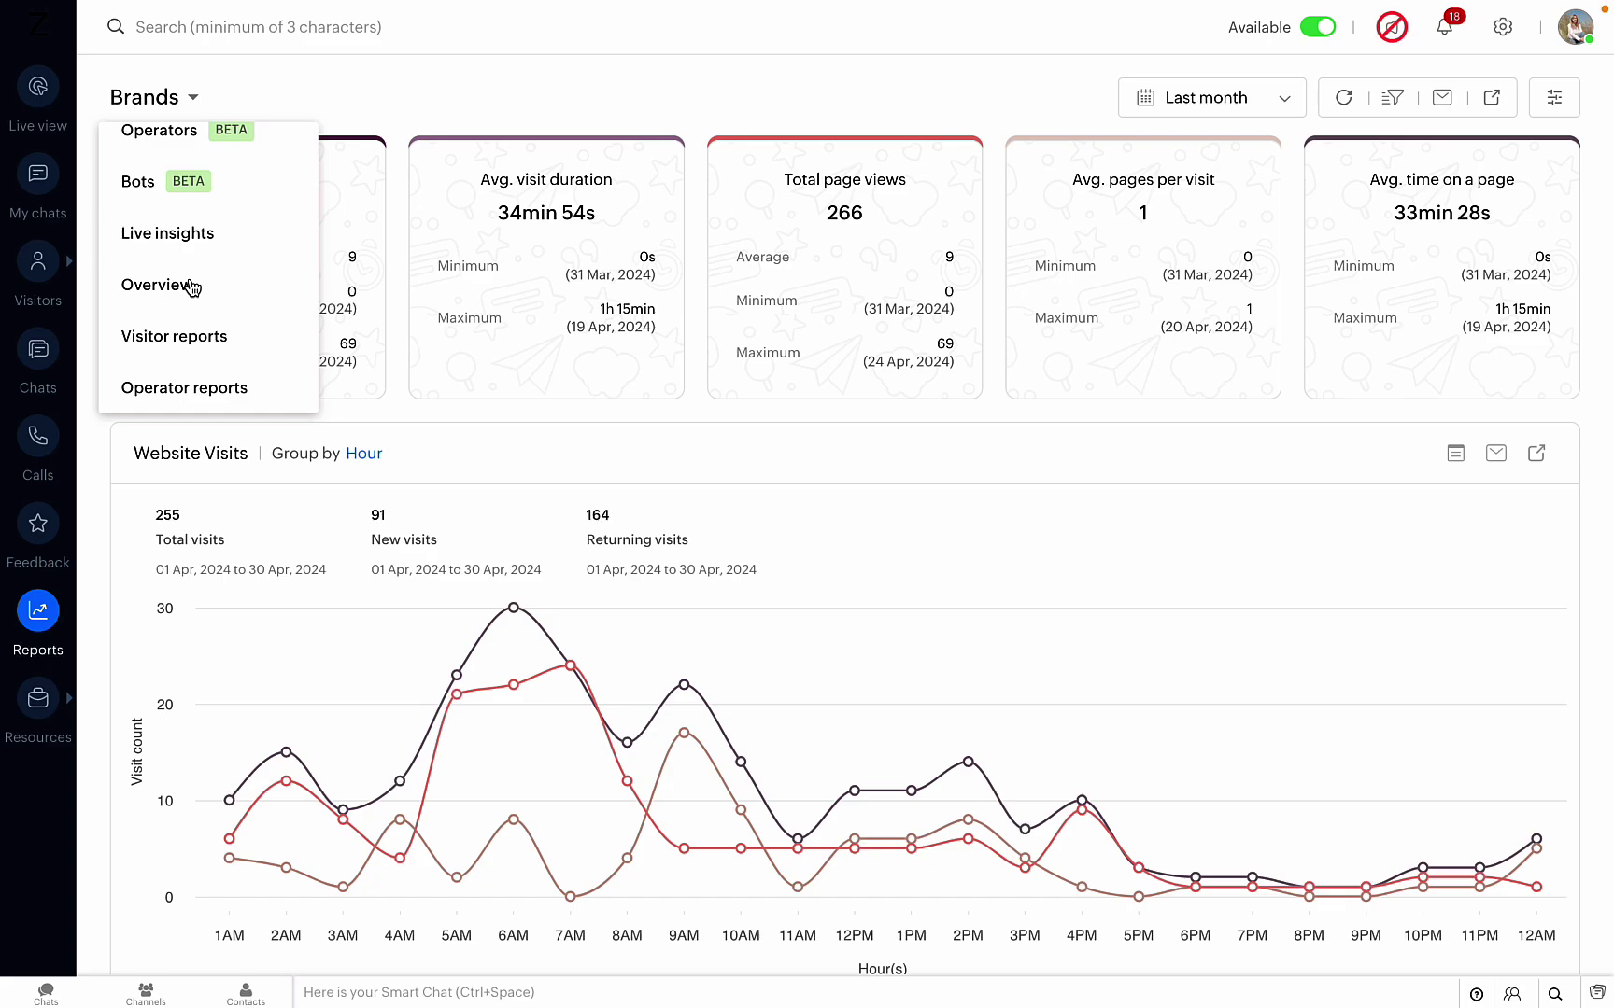
scroll(193, 287, "down", 1)
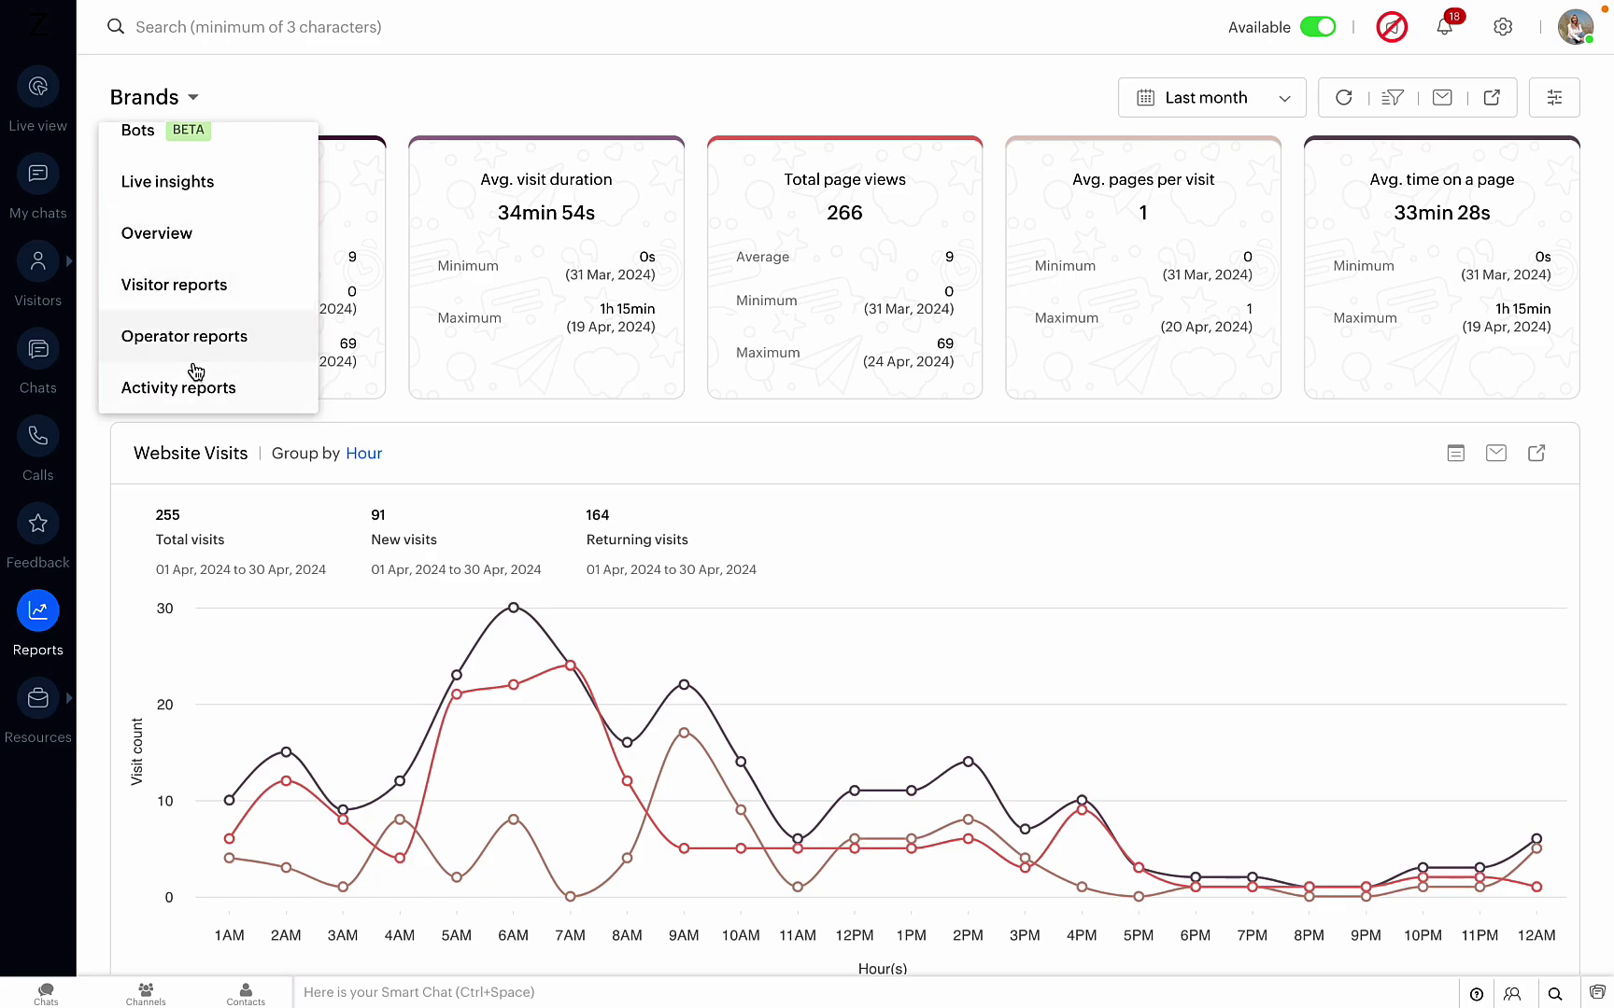
scroll(196, 297, "up", 3)
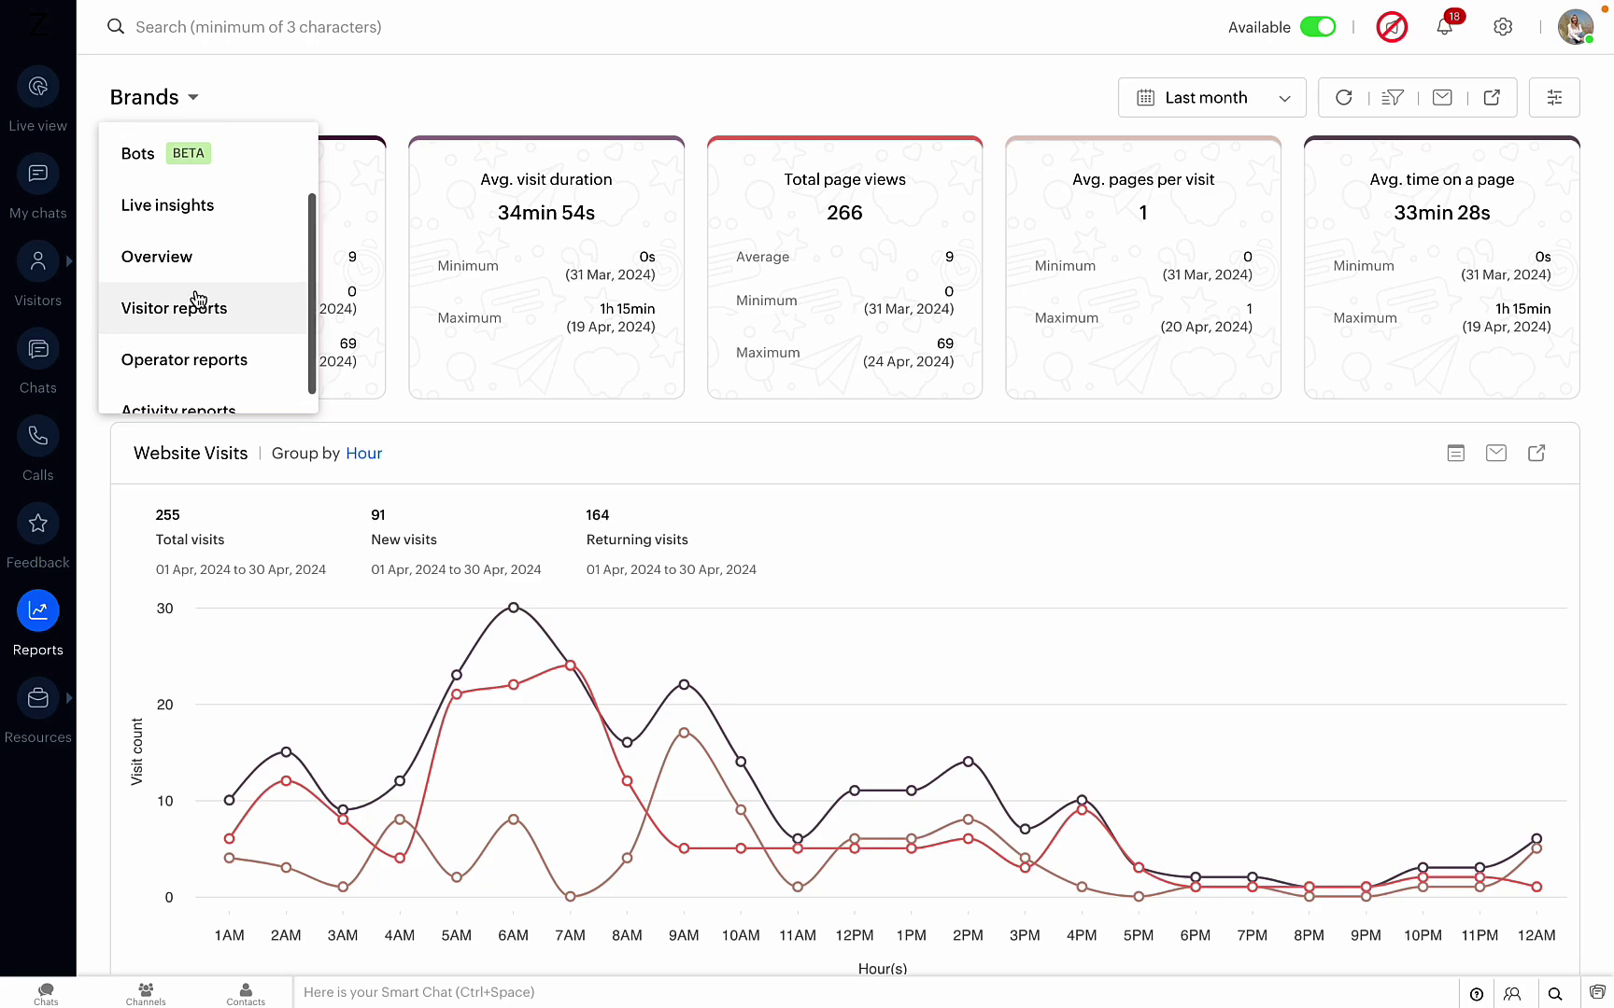
left_click(175, 110)
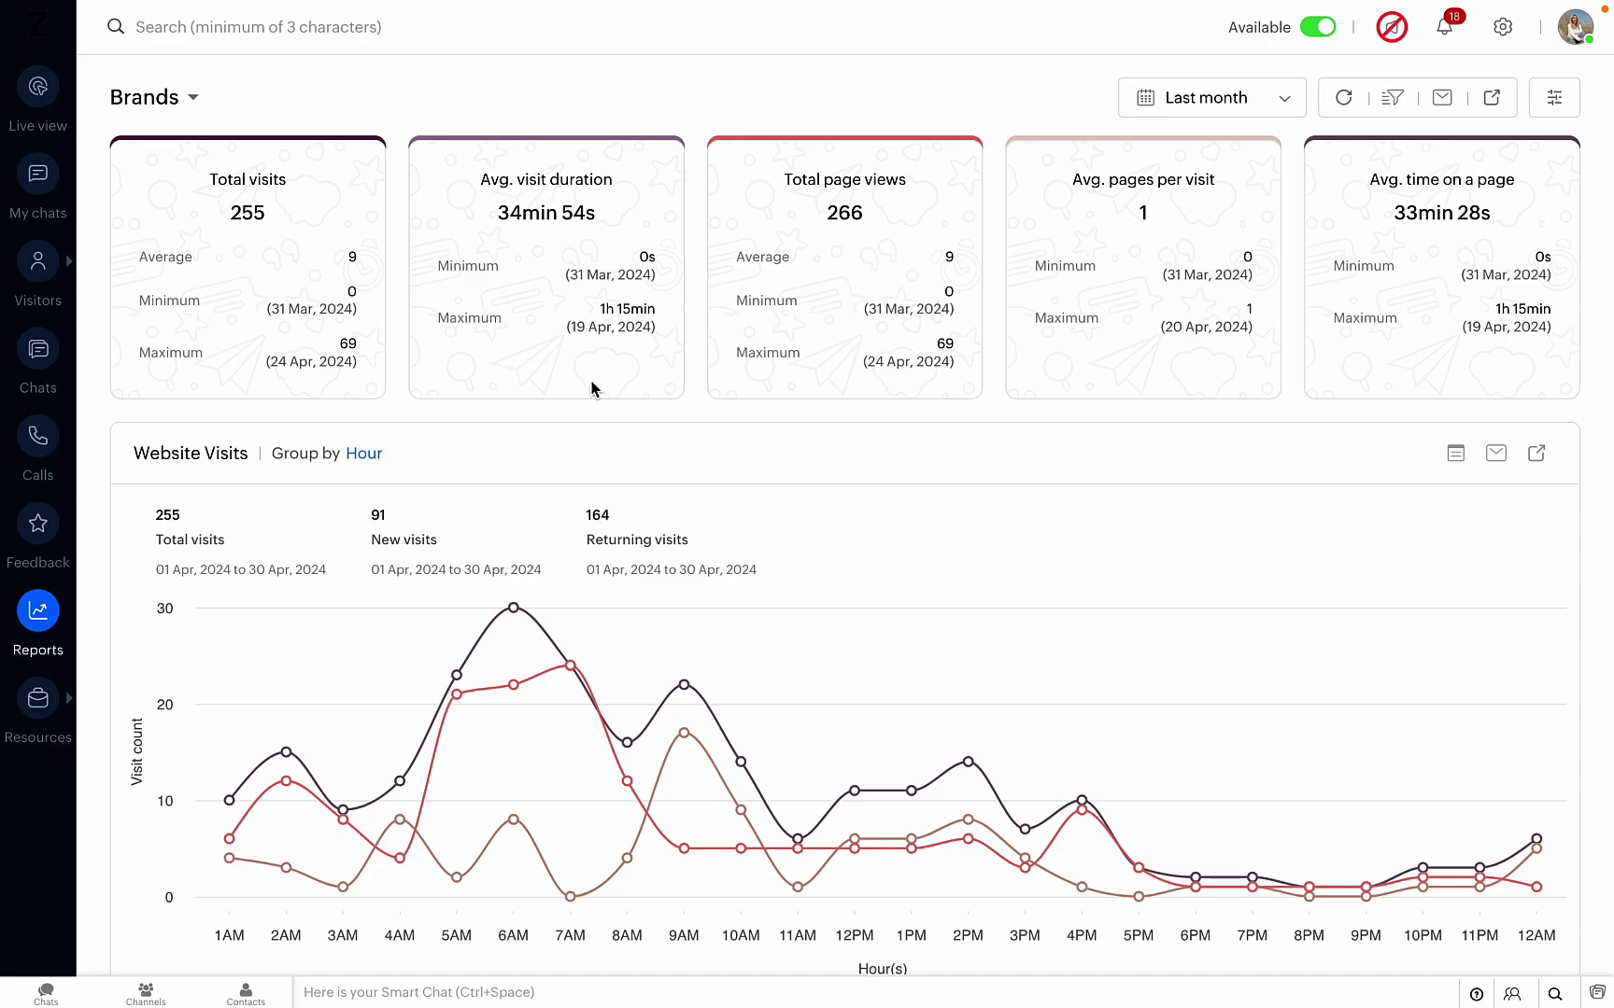
Examine the Brands report's summary cards and its available date ranges, keeping Last month selected
scroll(591, 389, "down", 1)
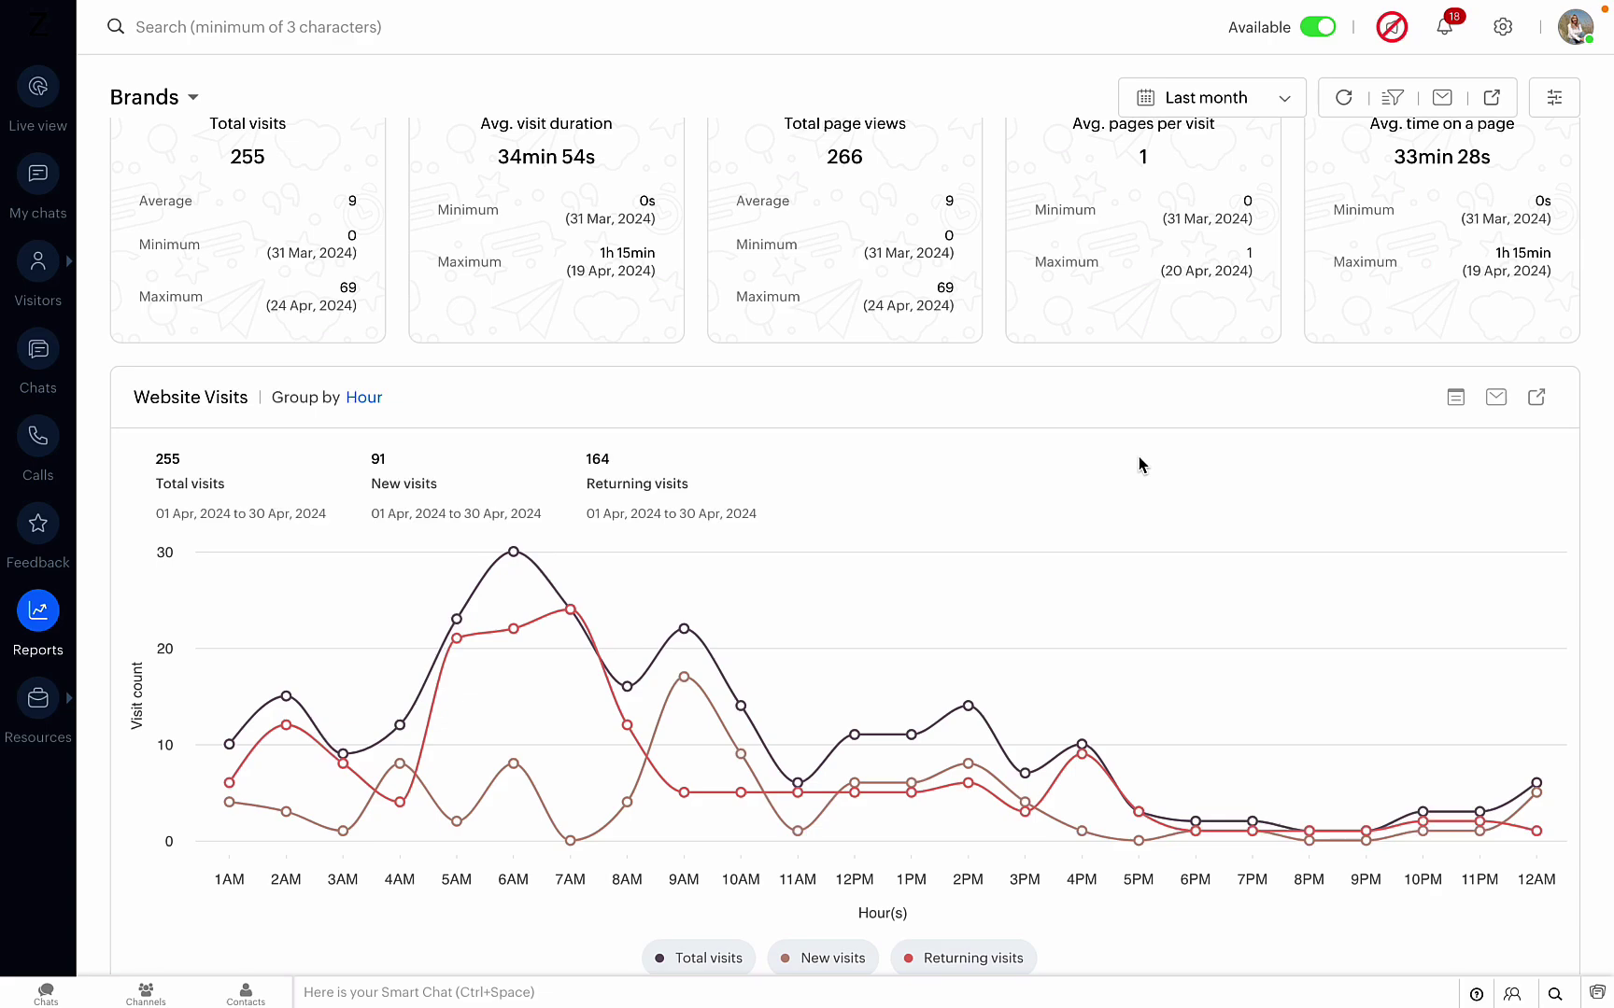
scroll(1139, 464, "up", 1)
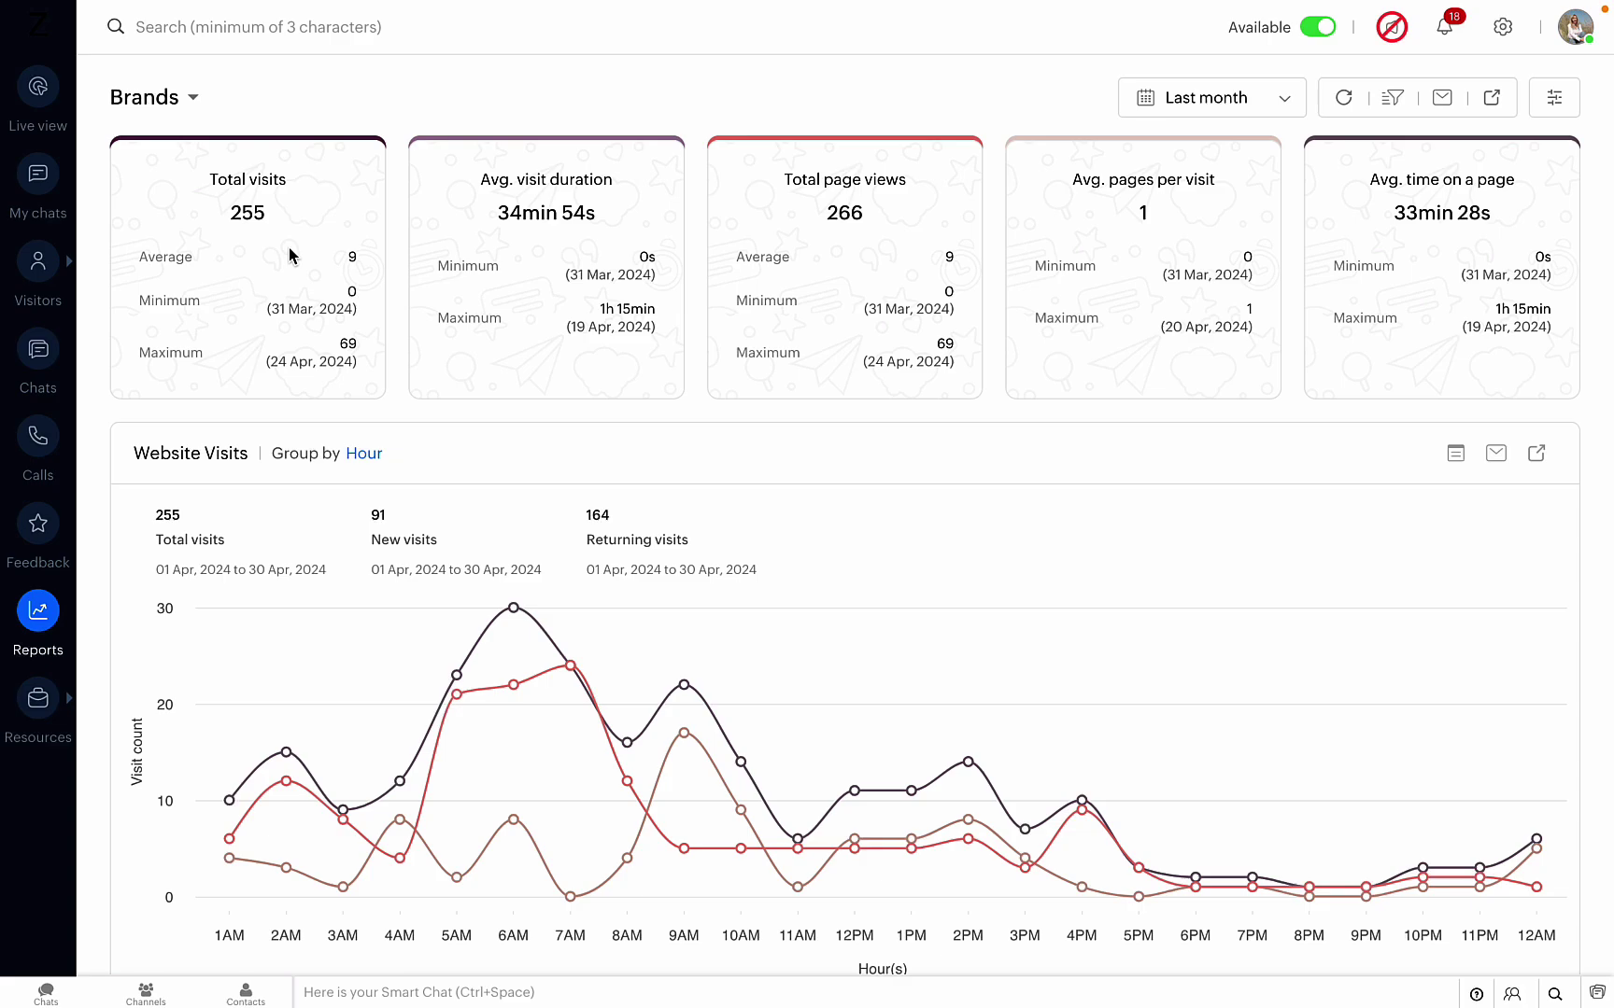
left_click(1237, 101)
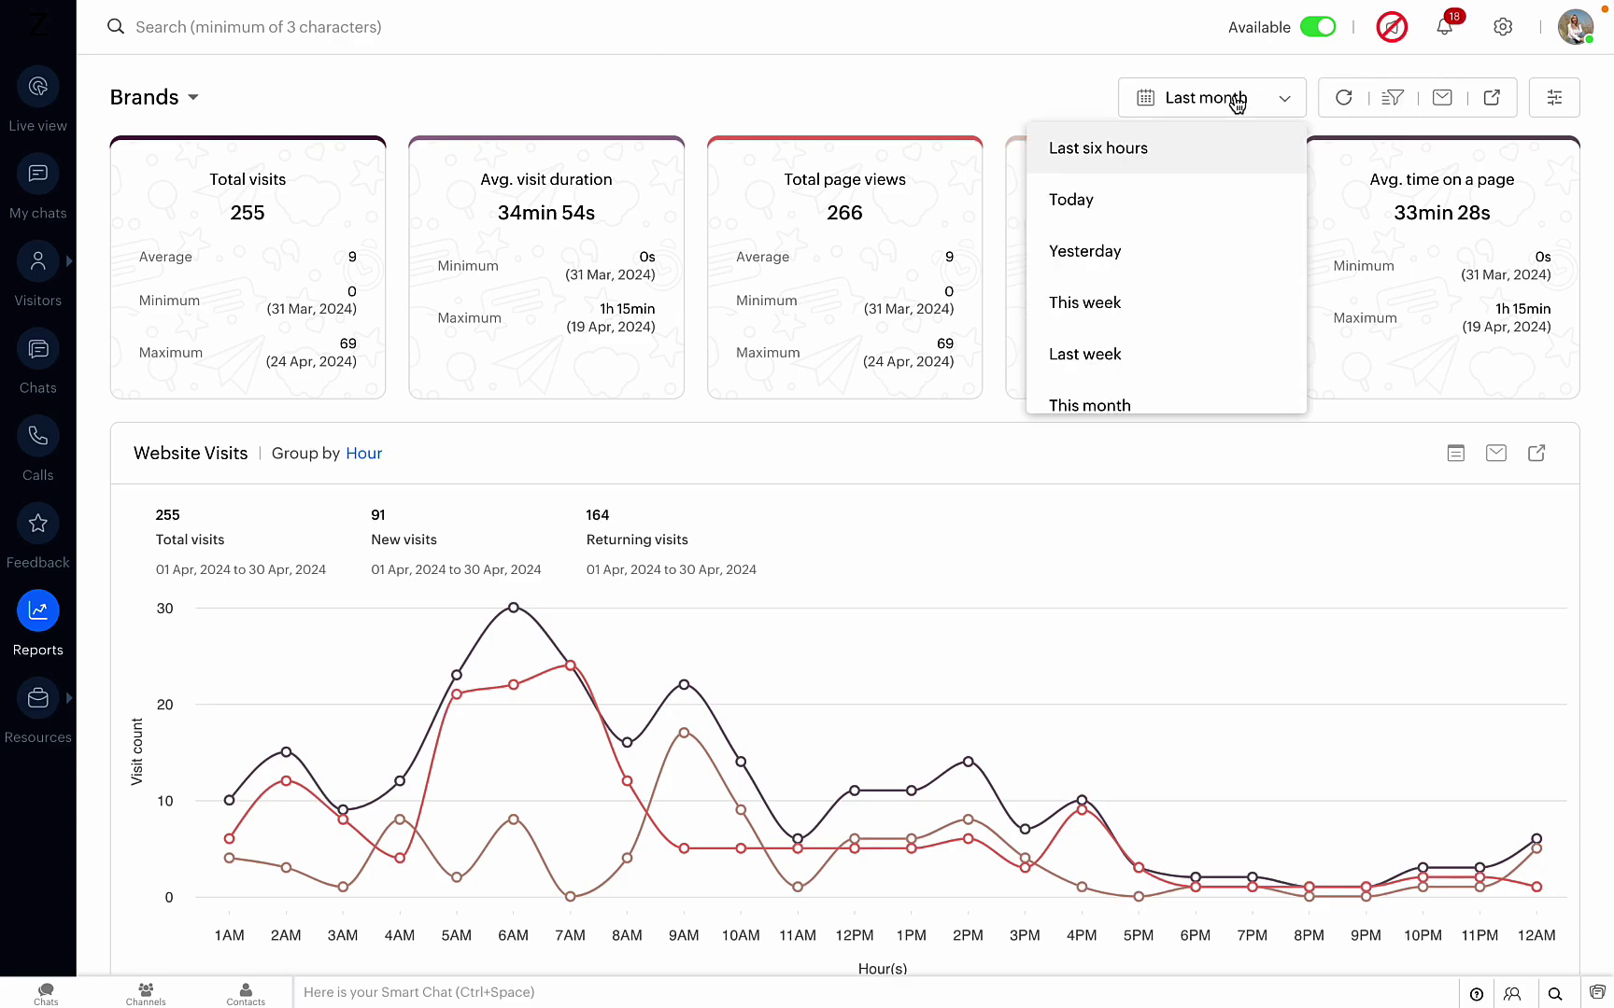
scroll(1205, 280, "down", 3)
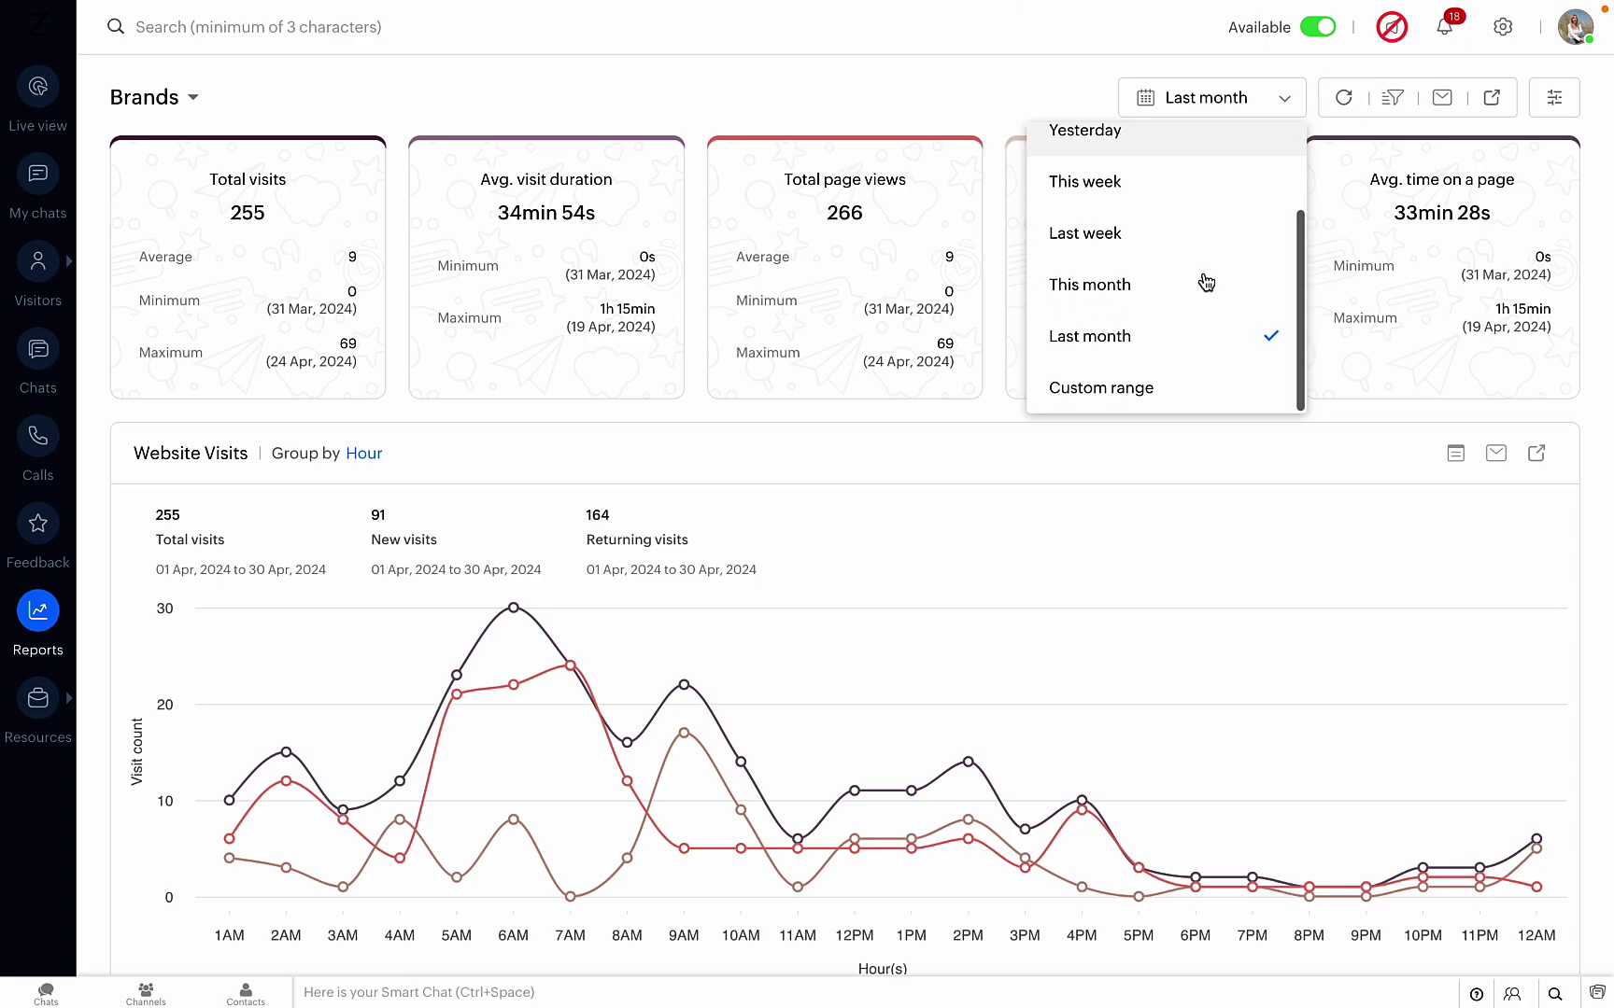
scroll(1153, 215, "up", 3)
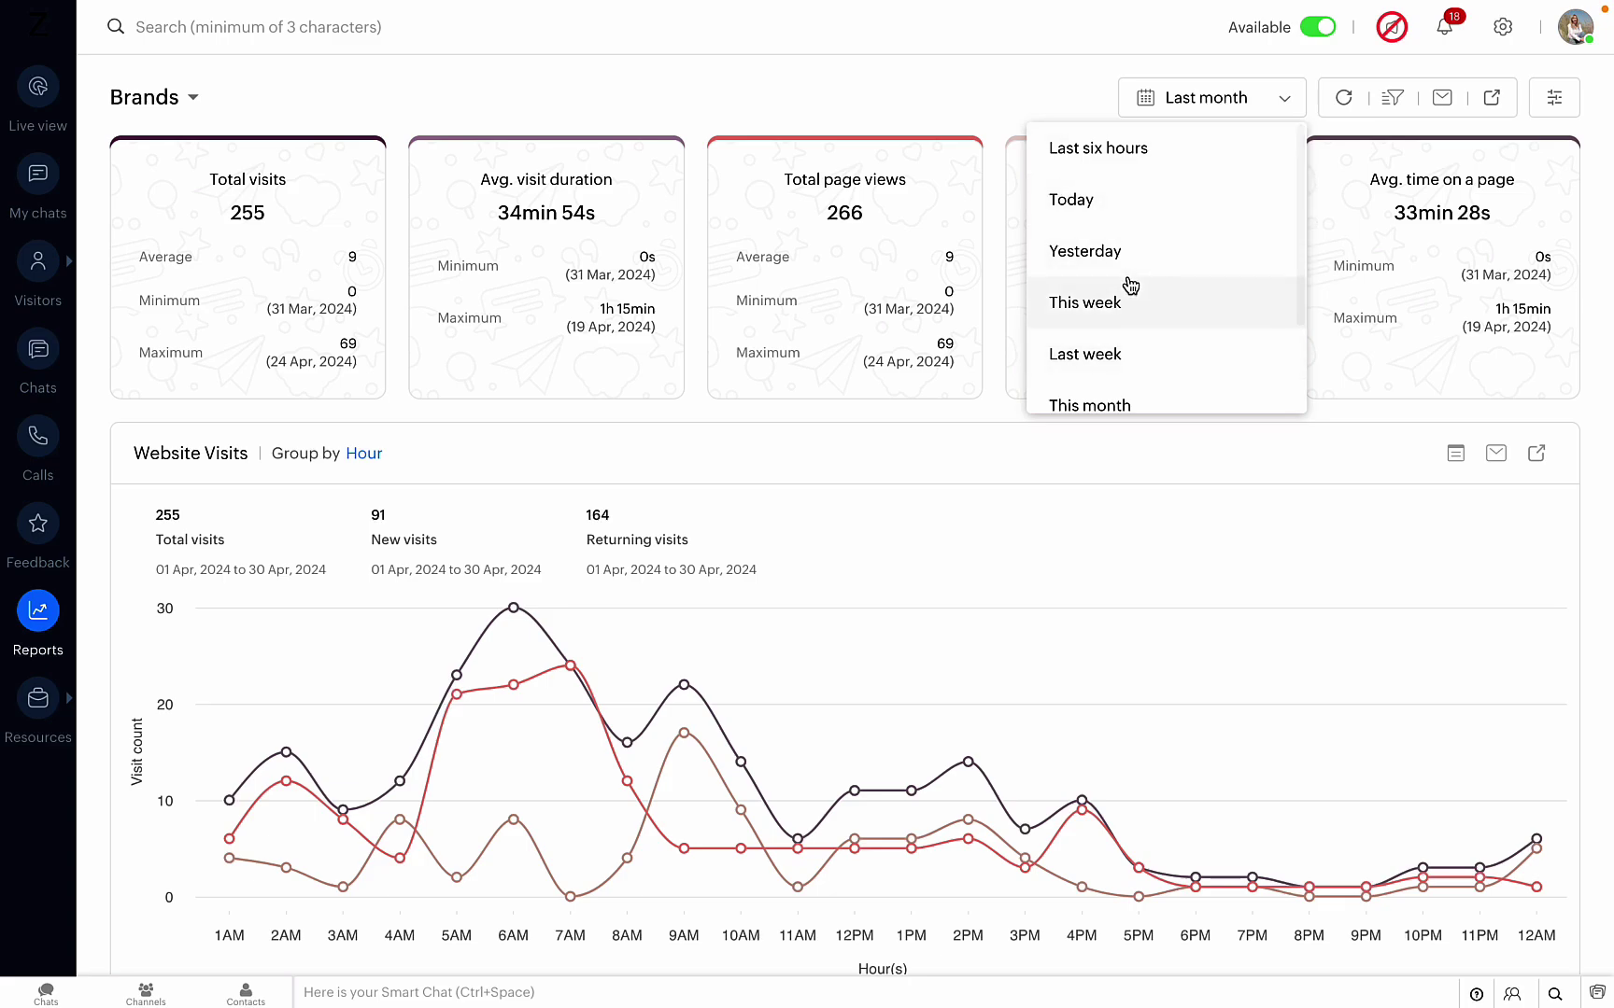
scroll(1127, 304, "down", 3)
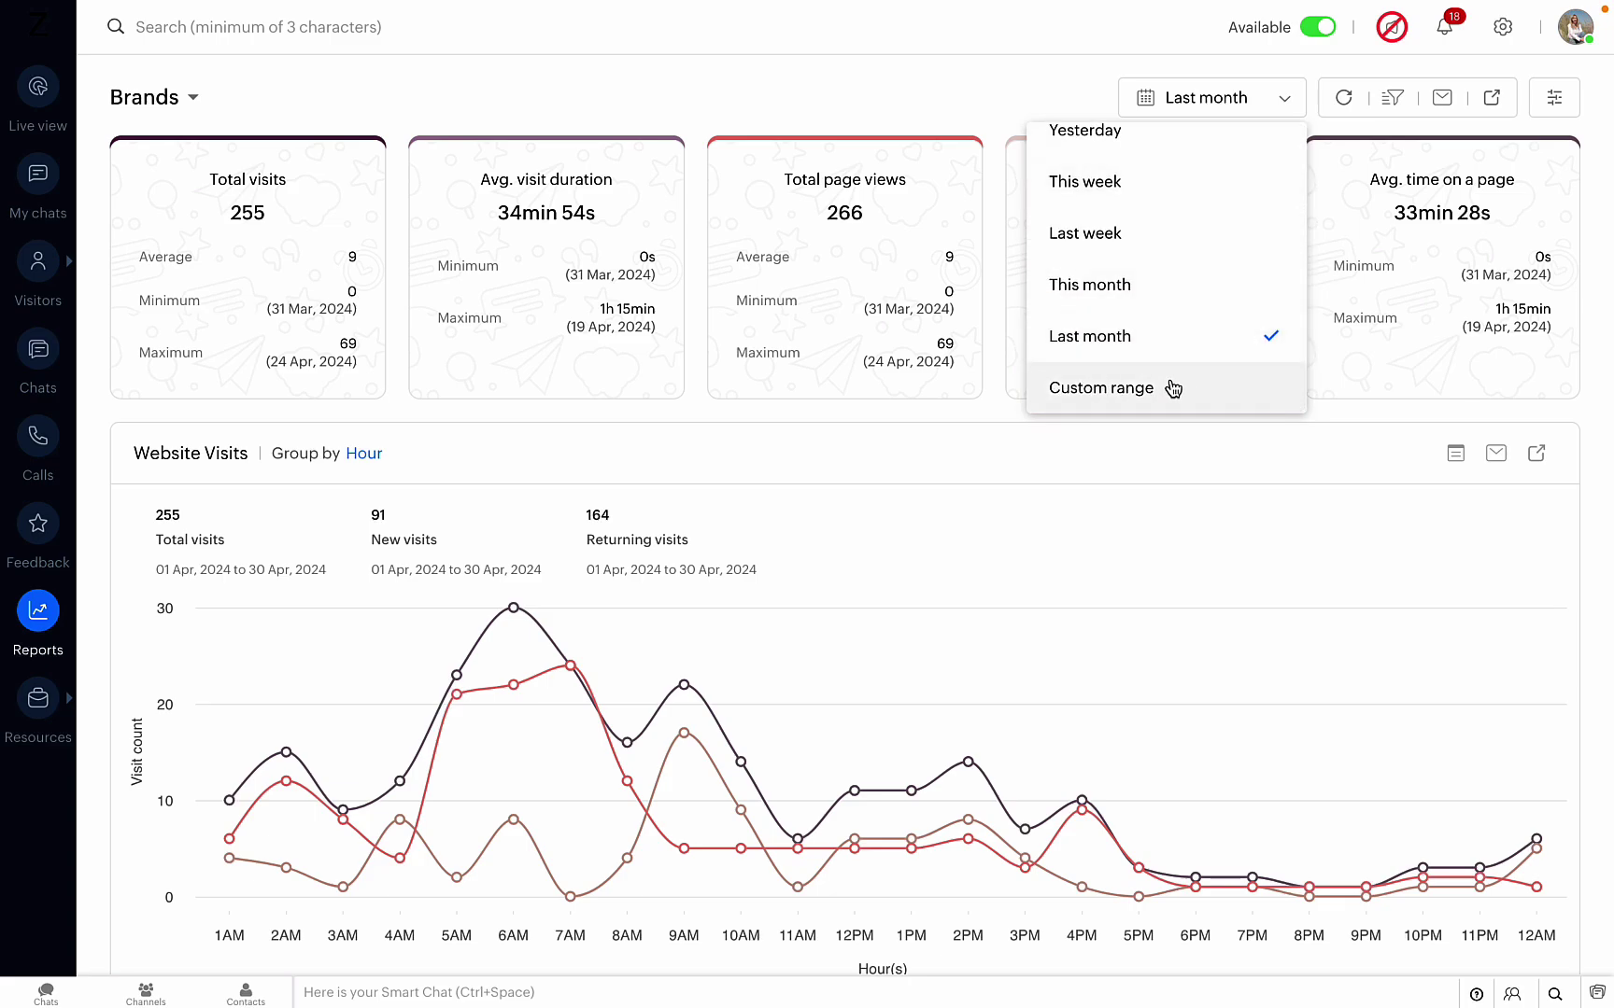
left_click(902, 90)
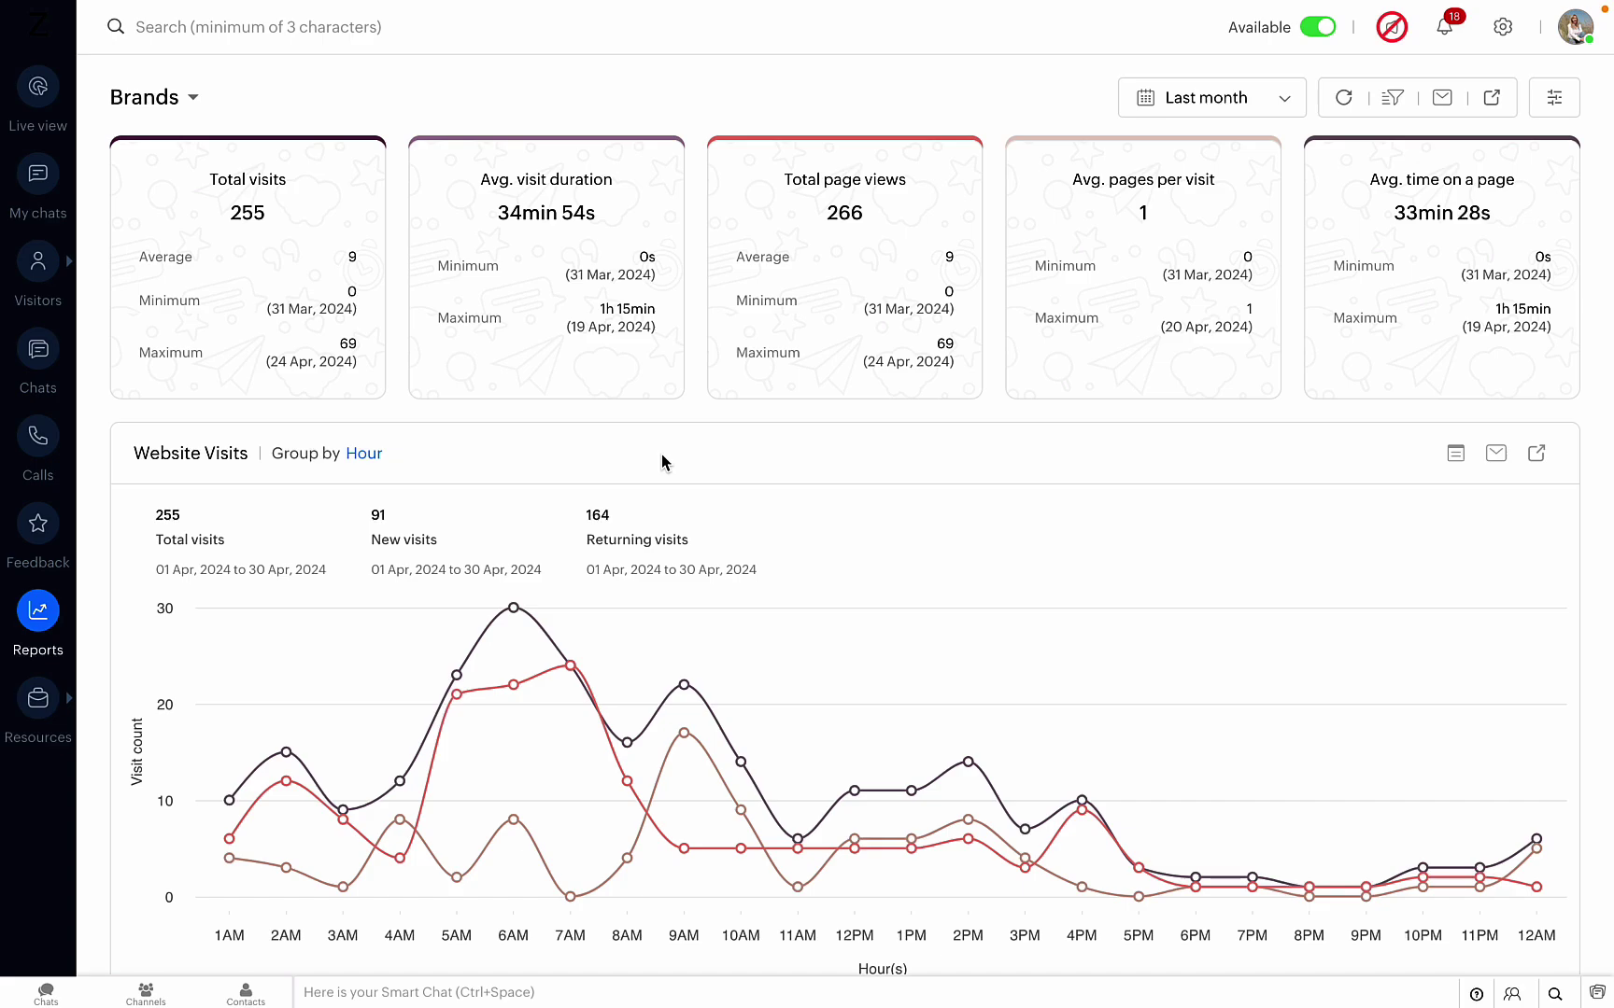
Examine the Brands report's charts for website visits, device, source, region and conversation volume
scroll(522, 634, "down", 3)
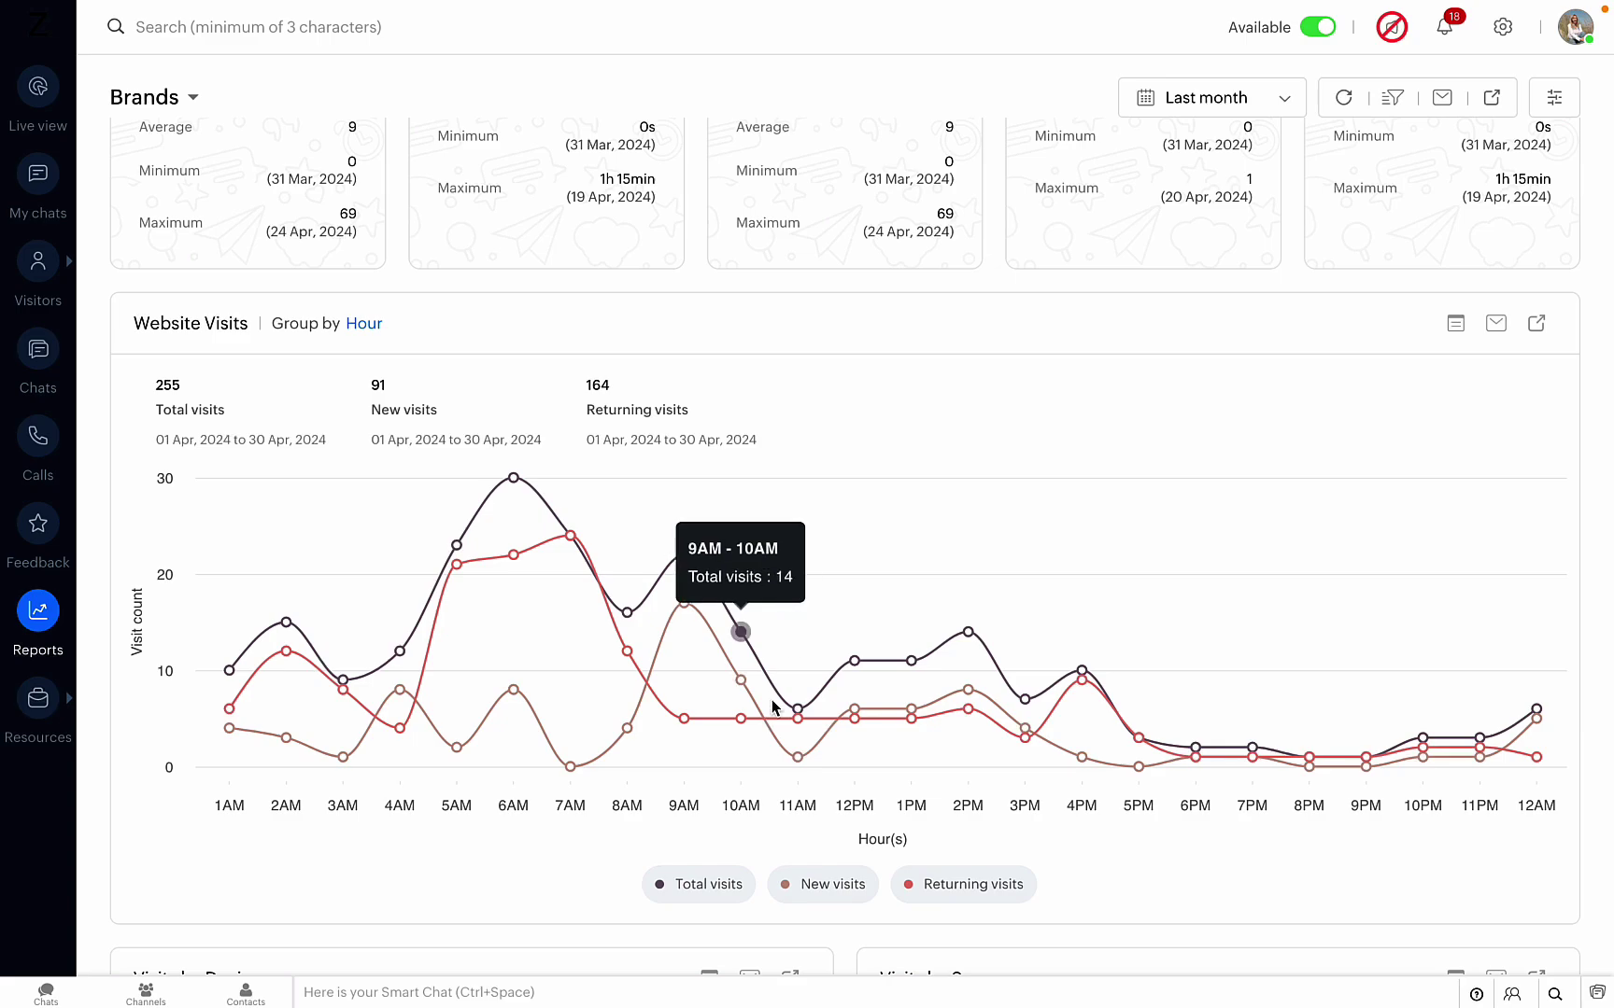
scroll(650, 928, "down", 7)
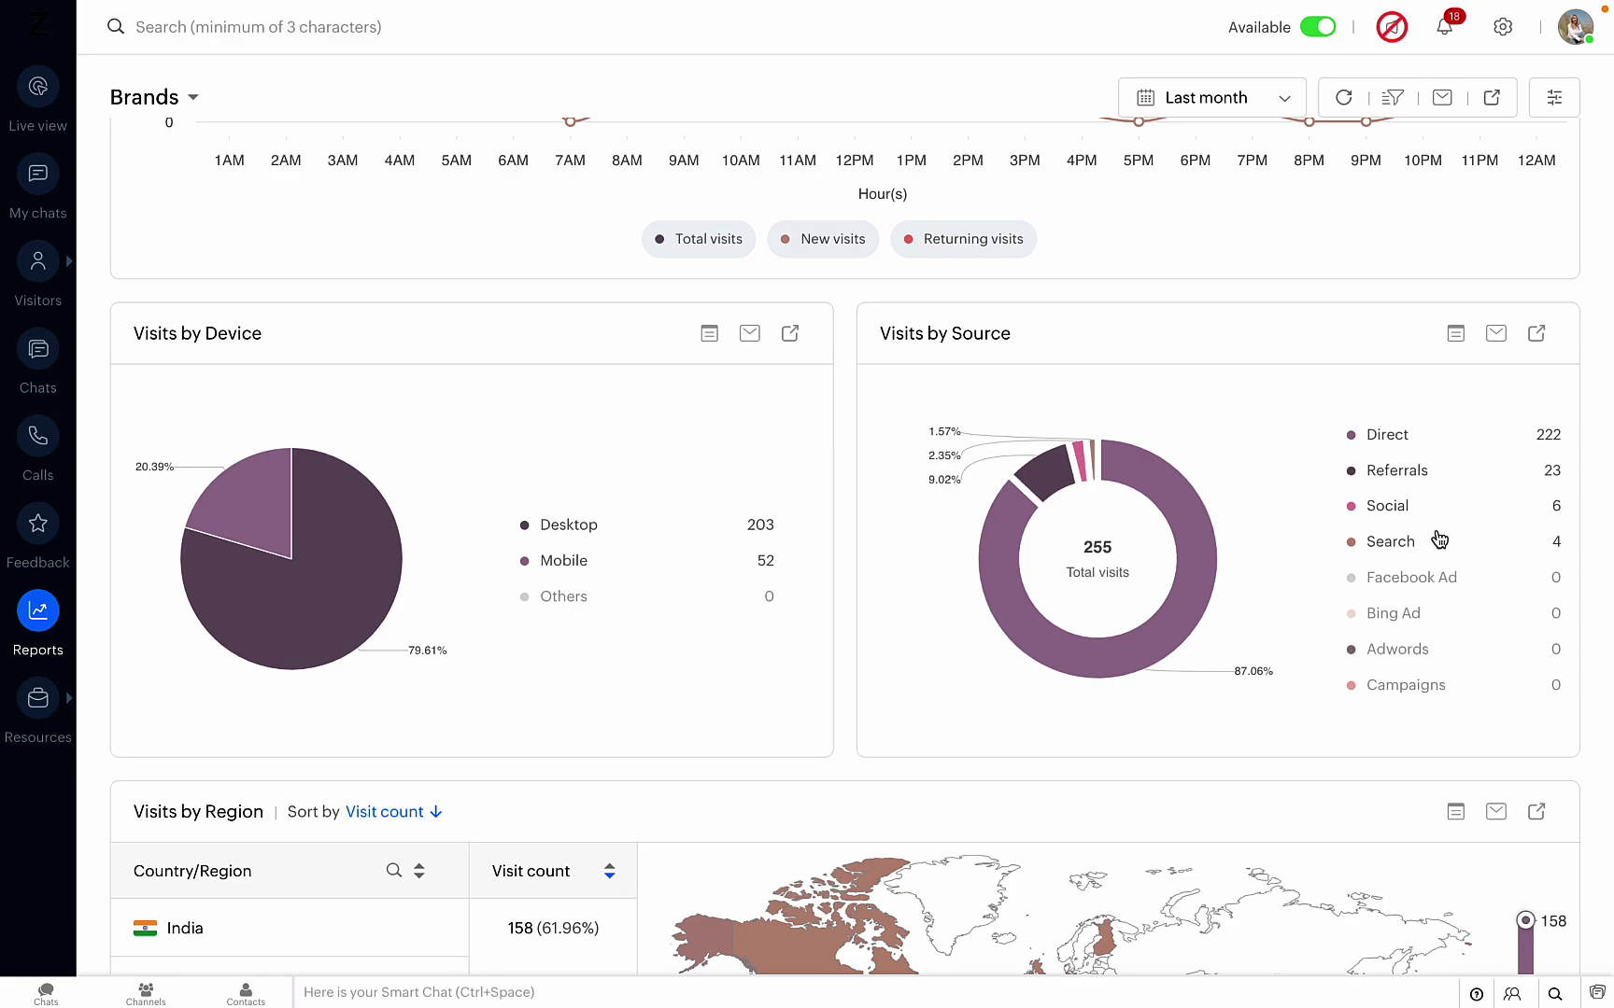
scroll(1438, 540, "down", 1)
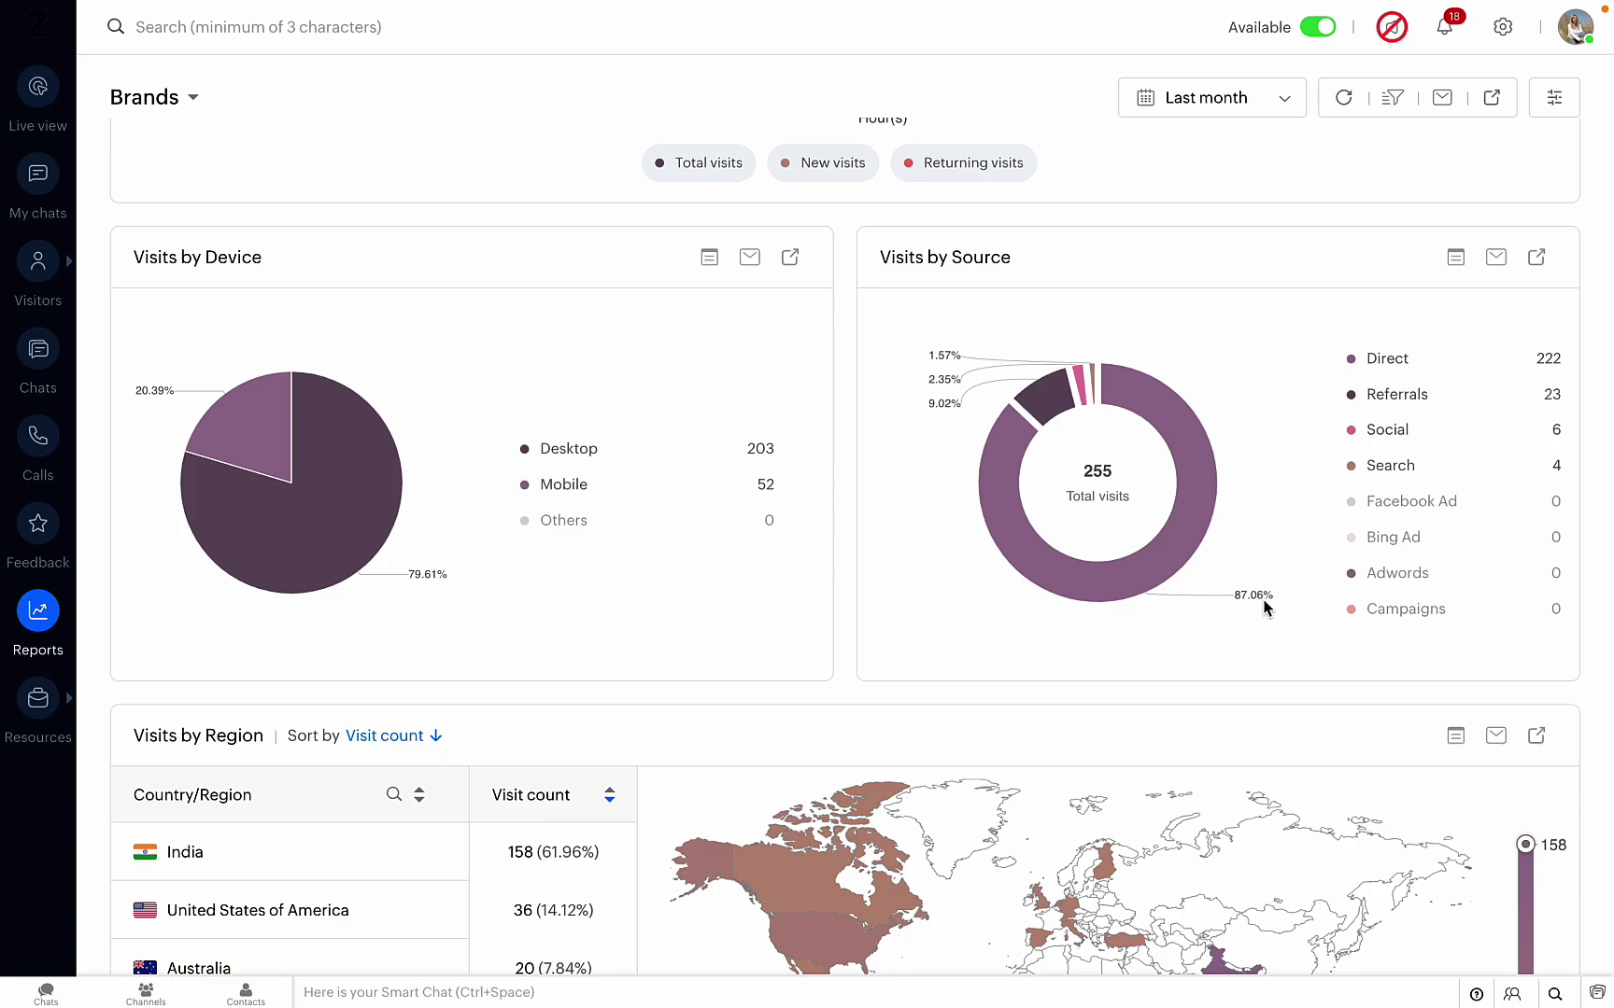
scroll(1264, 605, "down", 1)
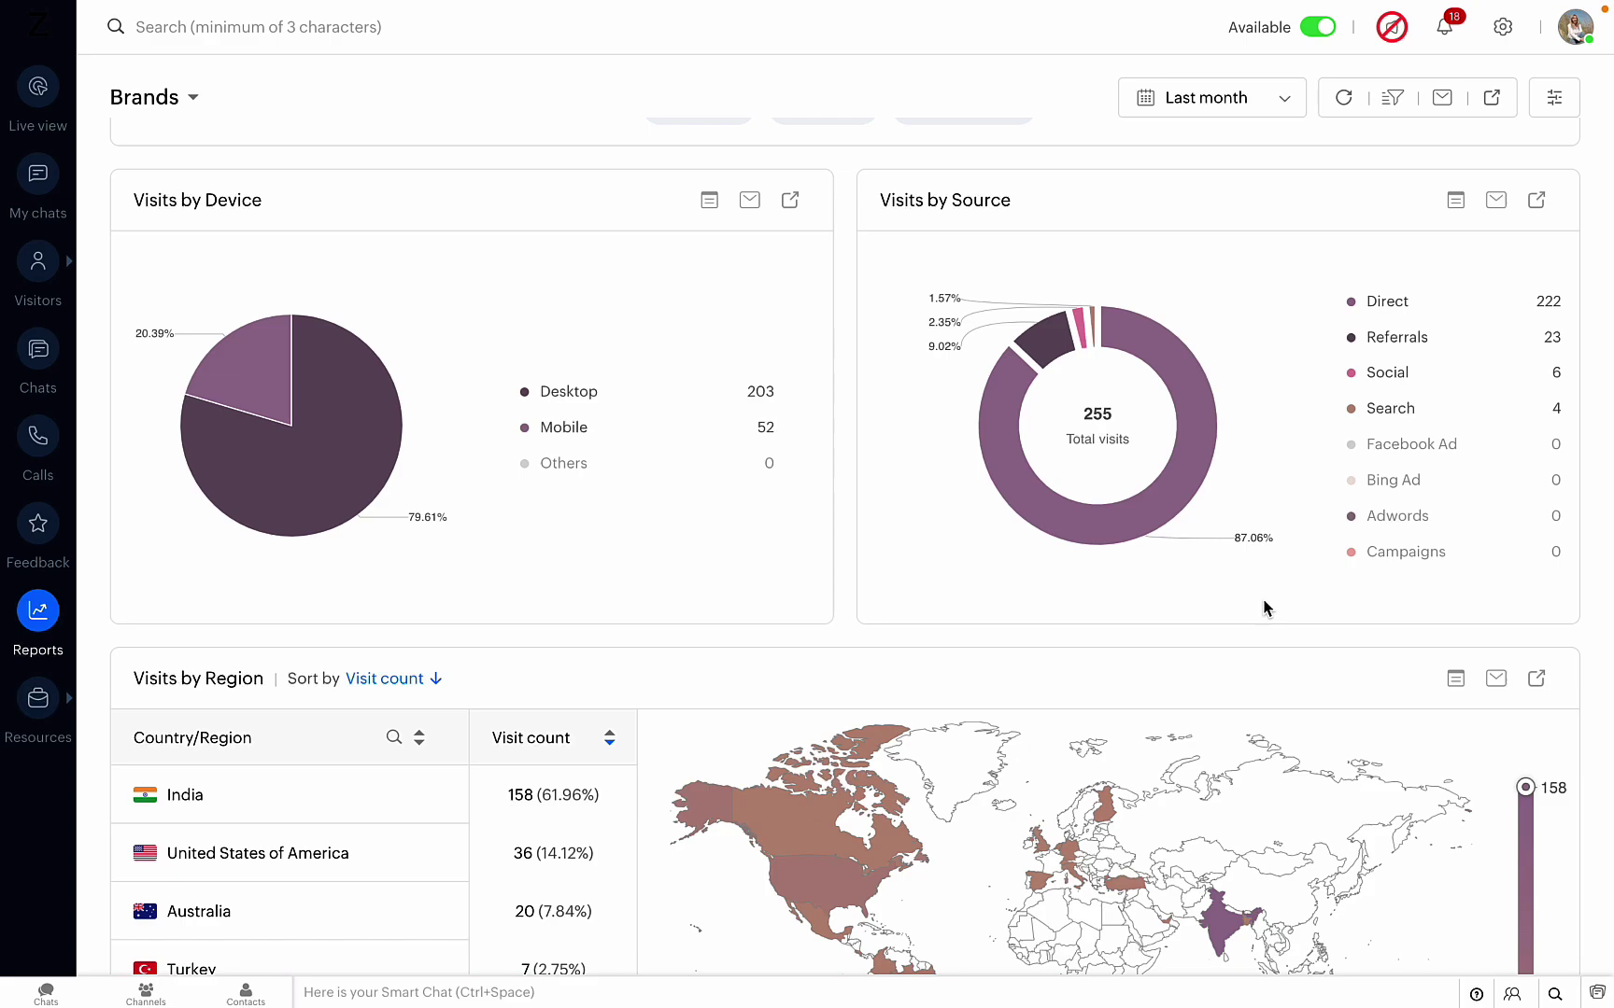
scroll(562, 684, "down", 5)
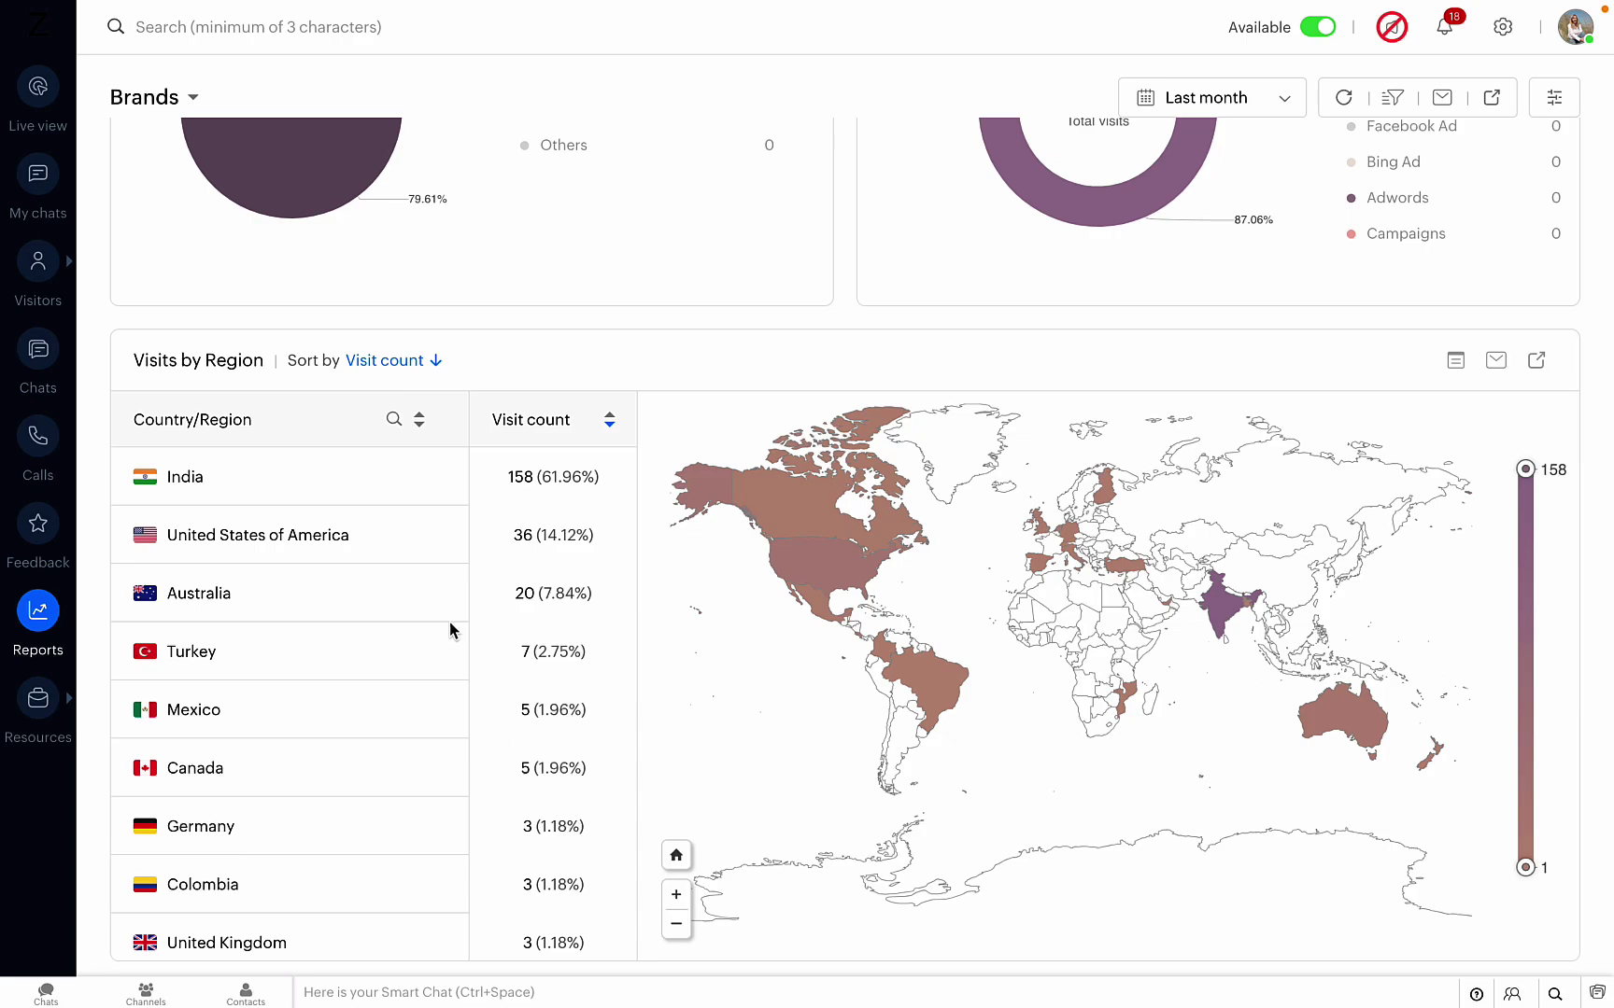
mouse_move(1097, 565)
scroll(792, 602, "down", 1)
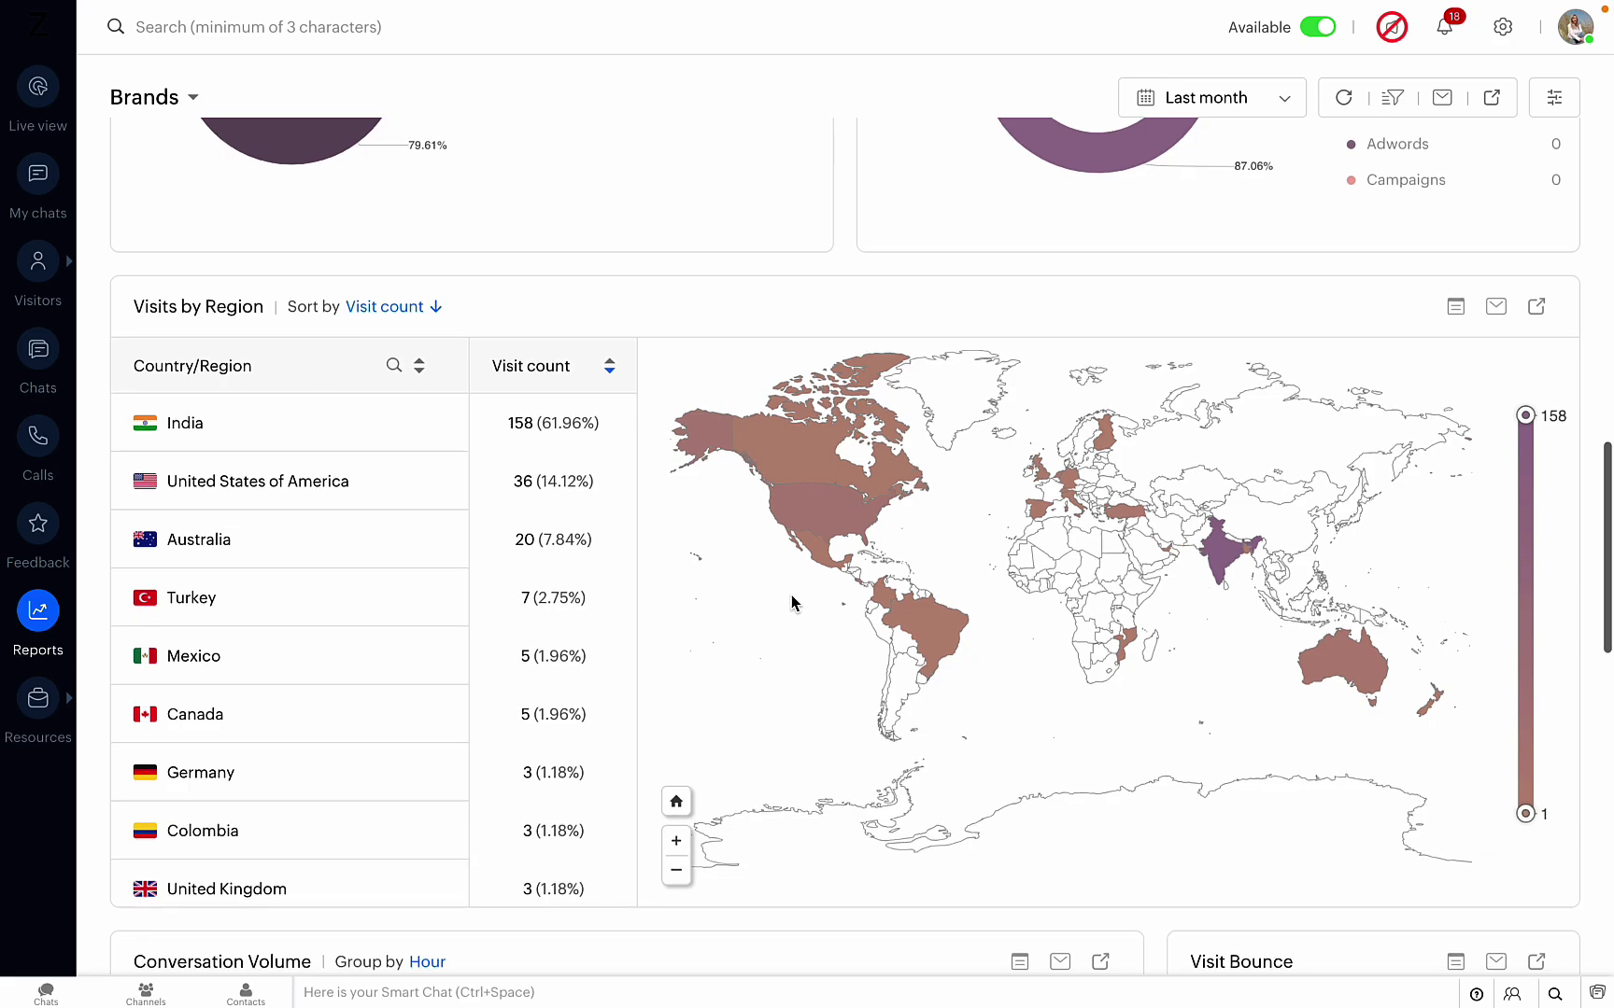
scroll(792, 603, "down", 5)
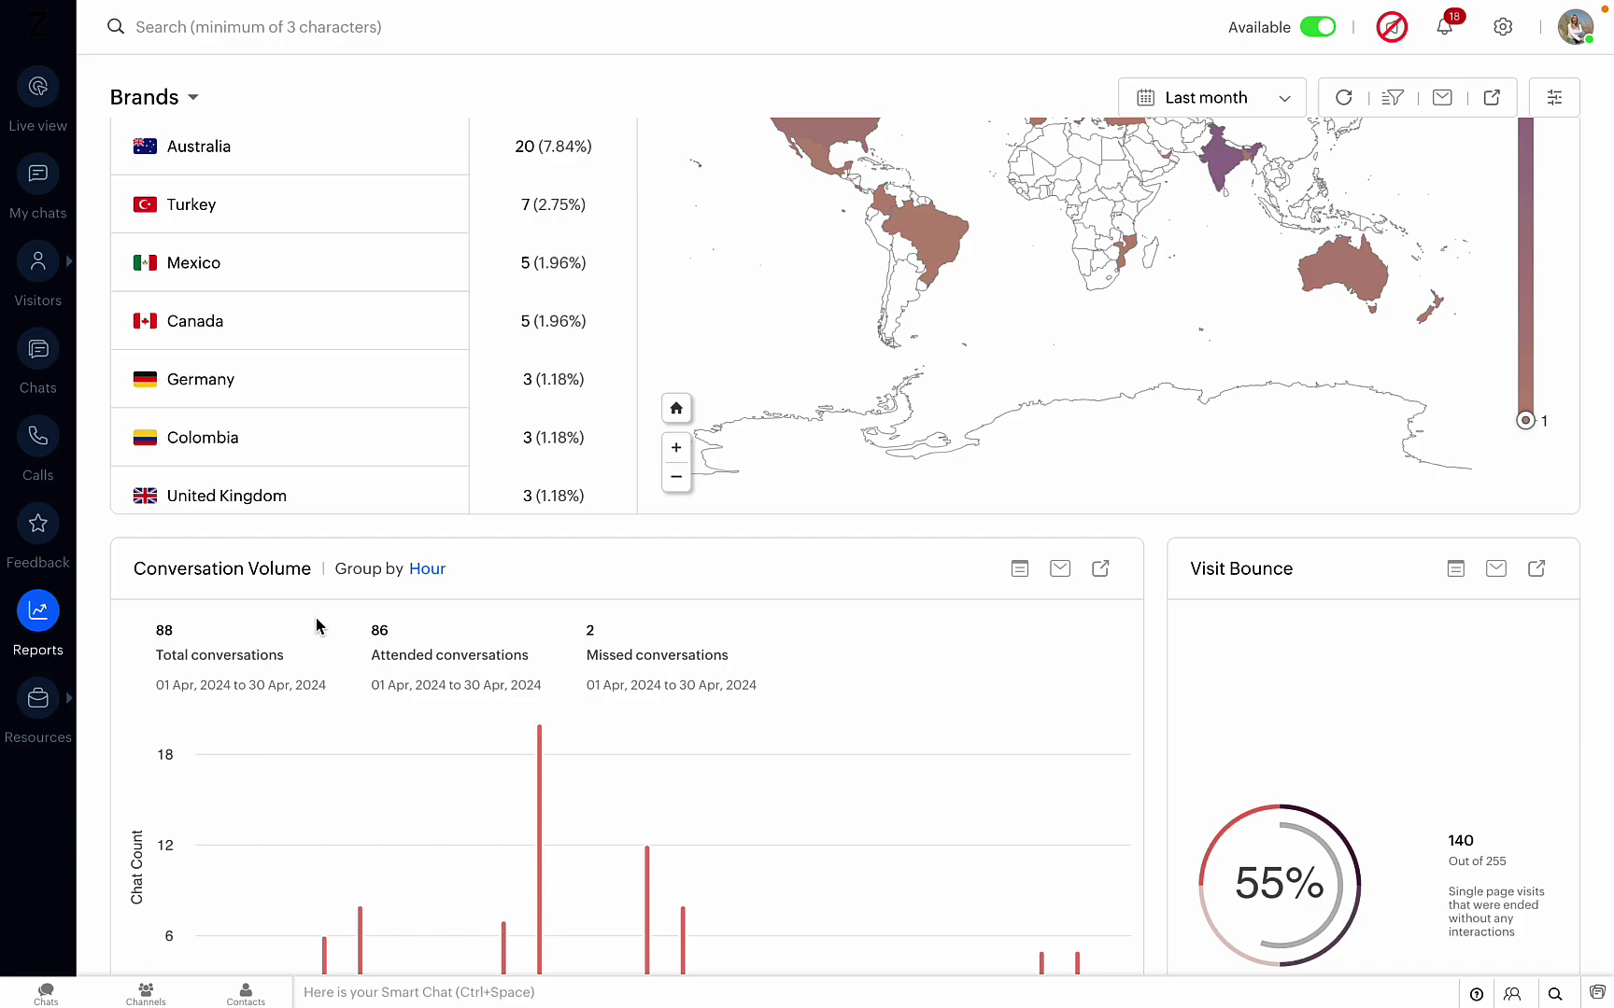
Examine the Brands report's hourly Conversation Volume chart and the Visit Bounce chart beside it
scroll(487, 578, "down", 2)
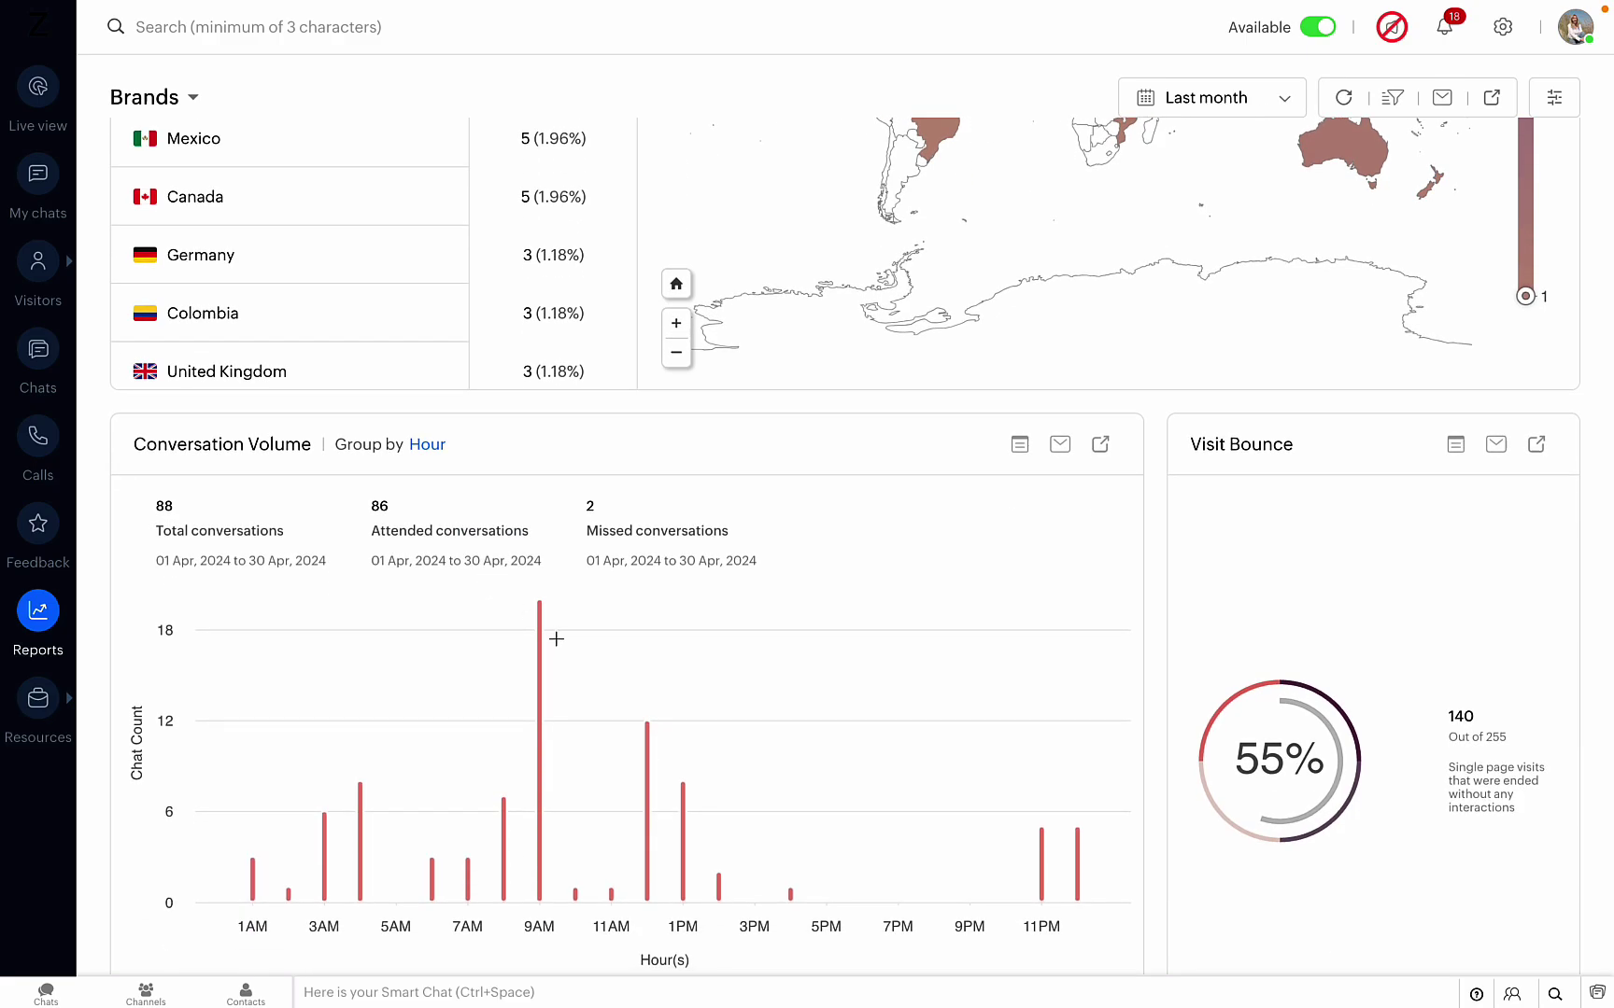
scroll(557, 638, "down", 1)
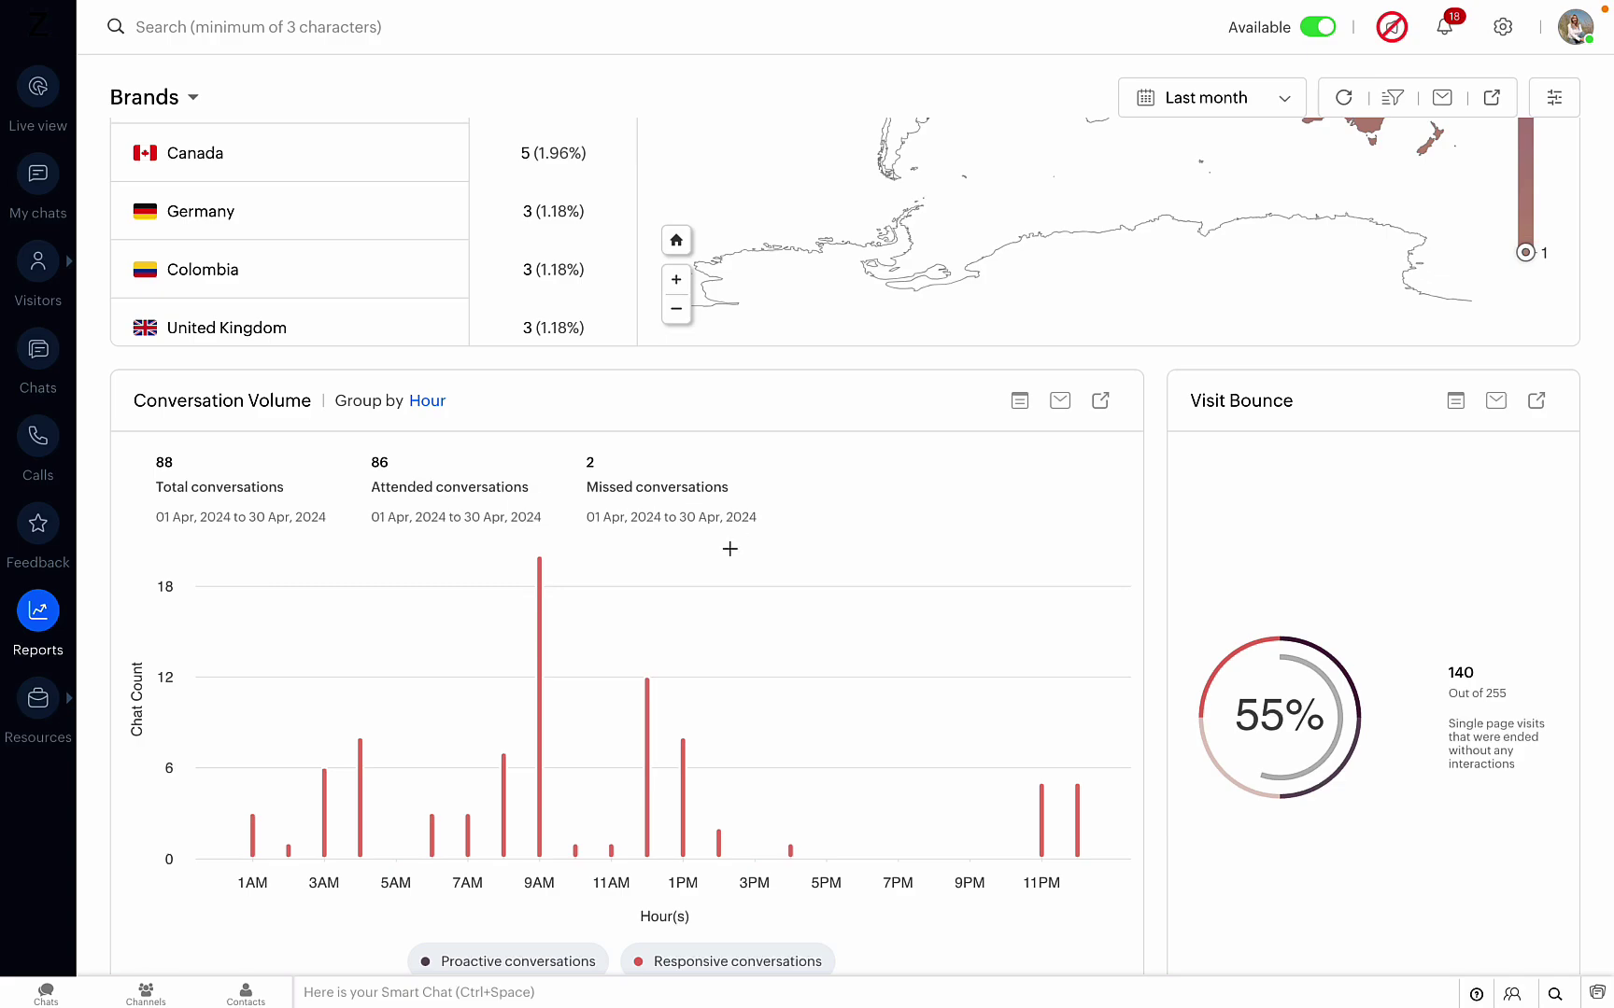
scroll(730, 549, "down", 4)
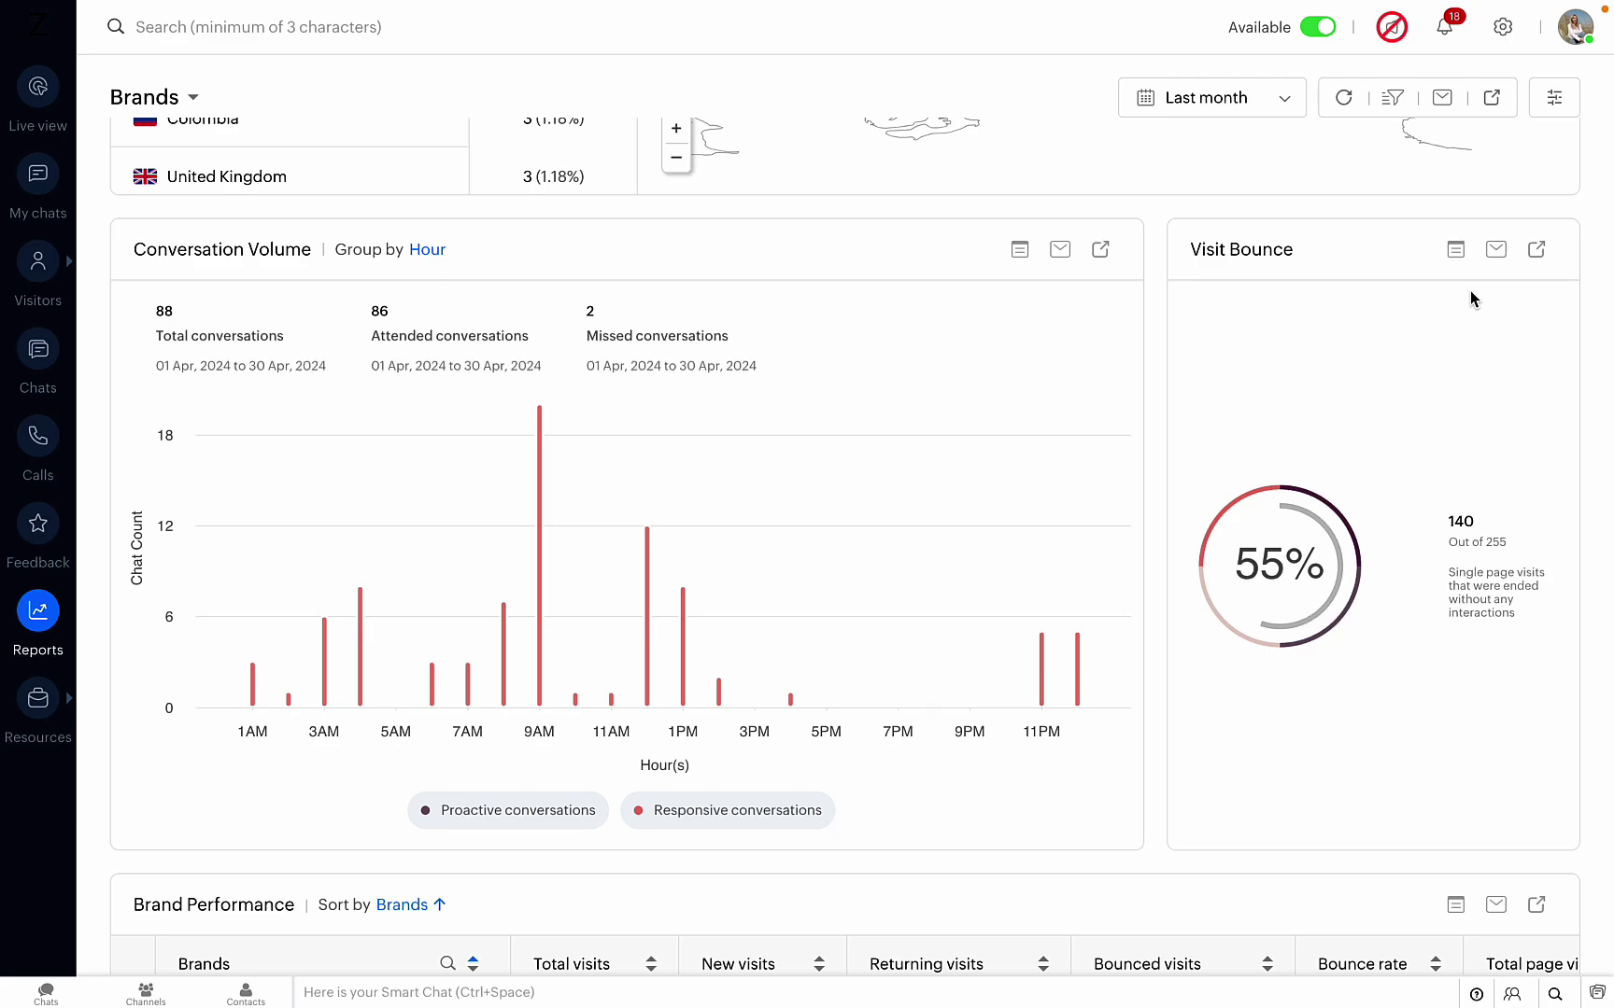
left_click(1454, 254)
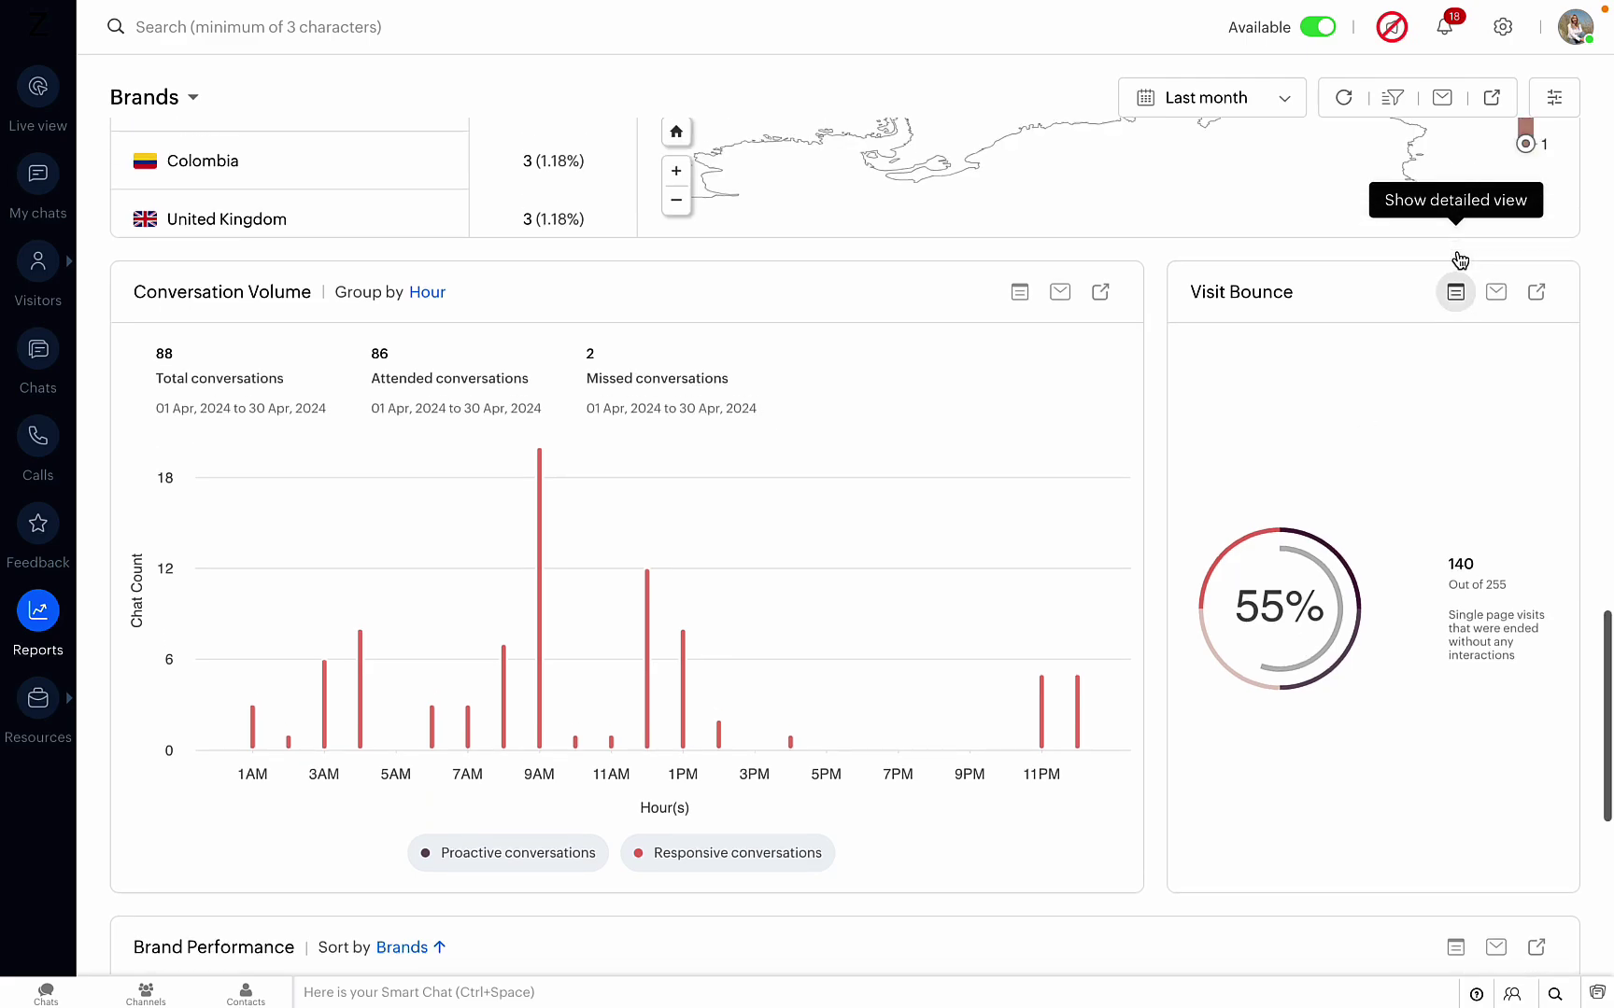
scroll(1461, 280, "down", 2)
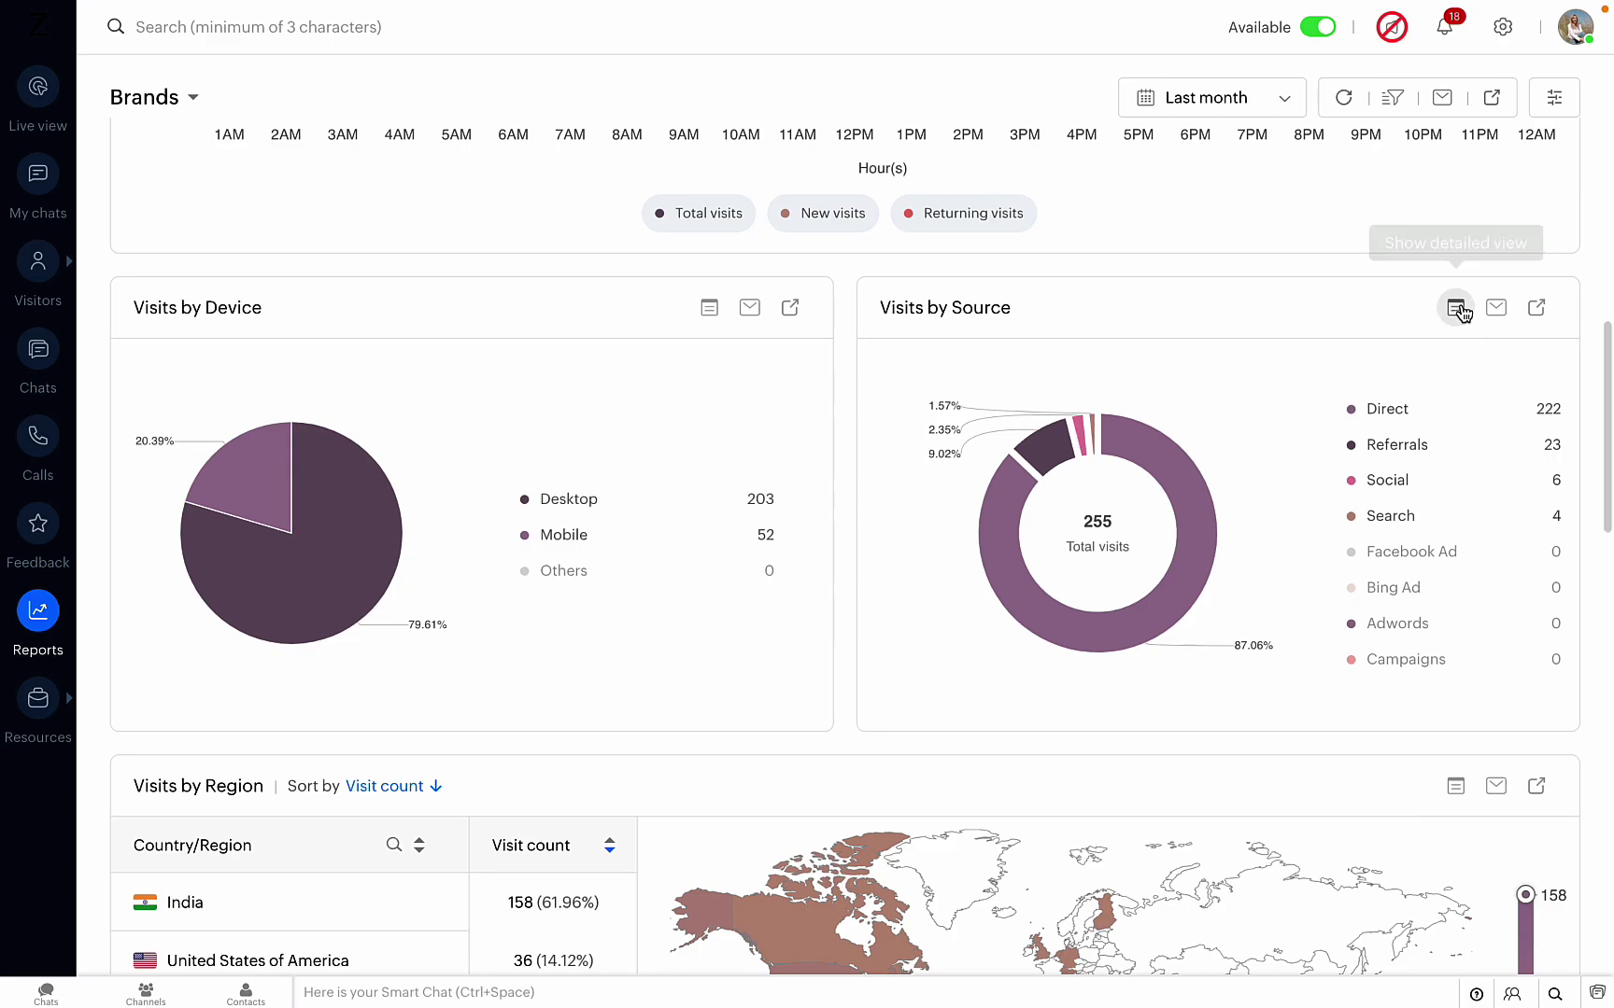
scroll(1401, 443, "down", 8)
scroll(1401, 442, "up", 3)
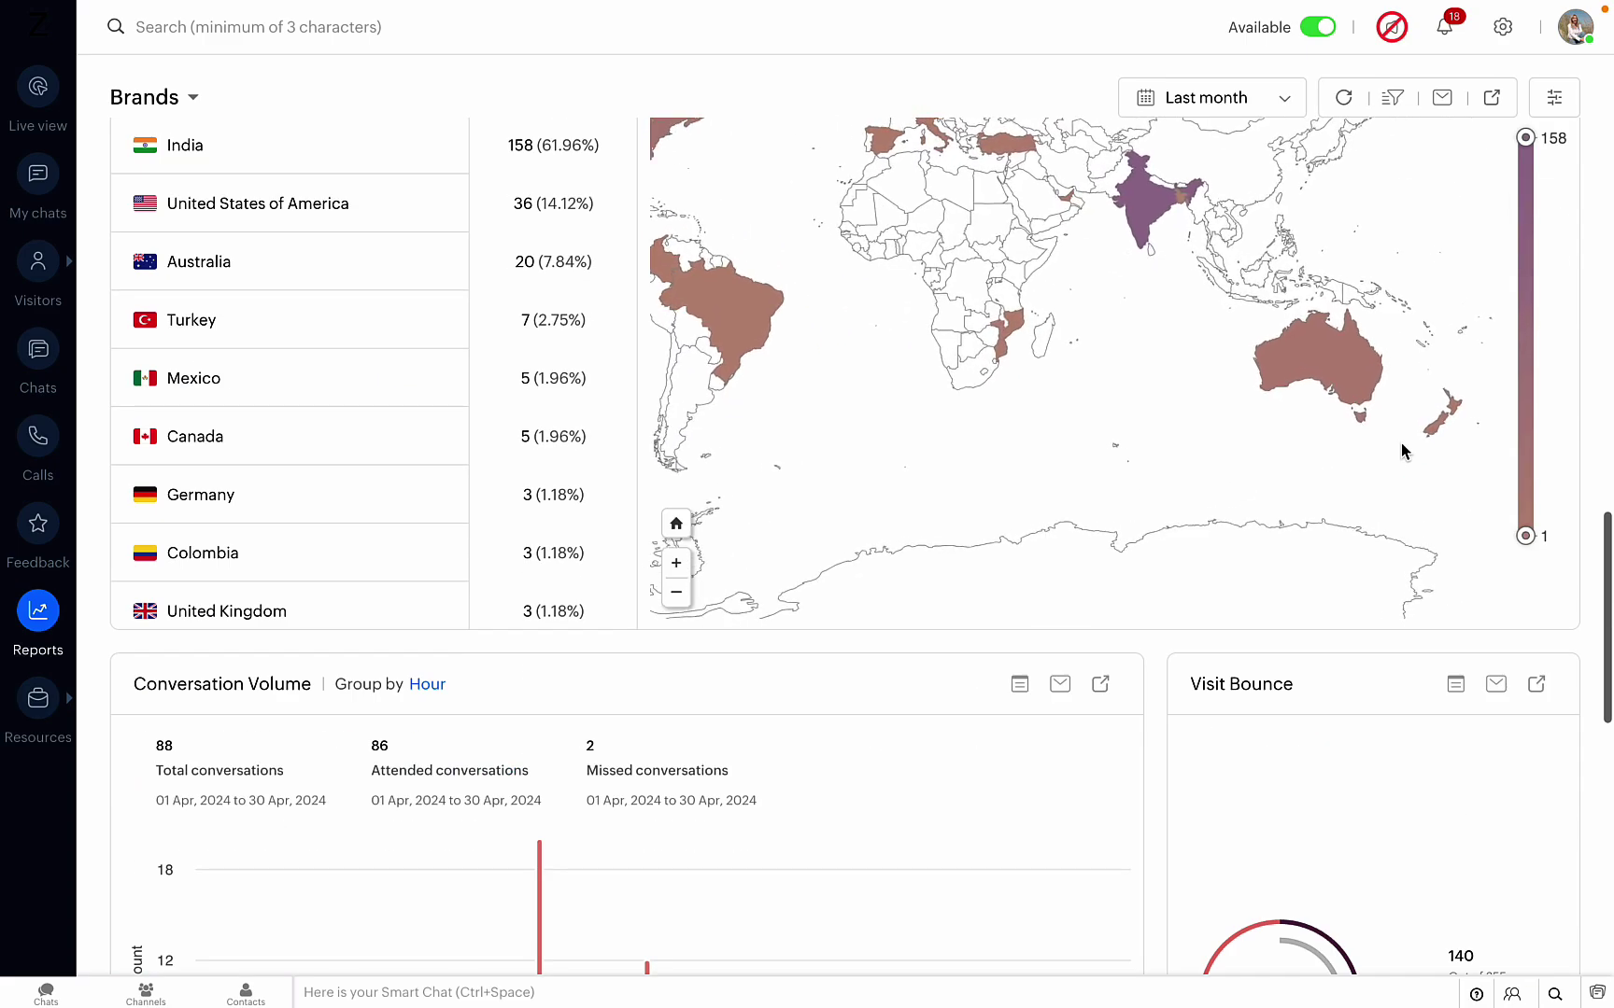
scroll(1260, 708, "down", 3)
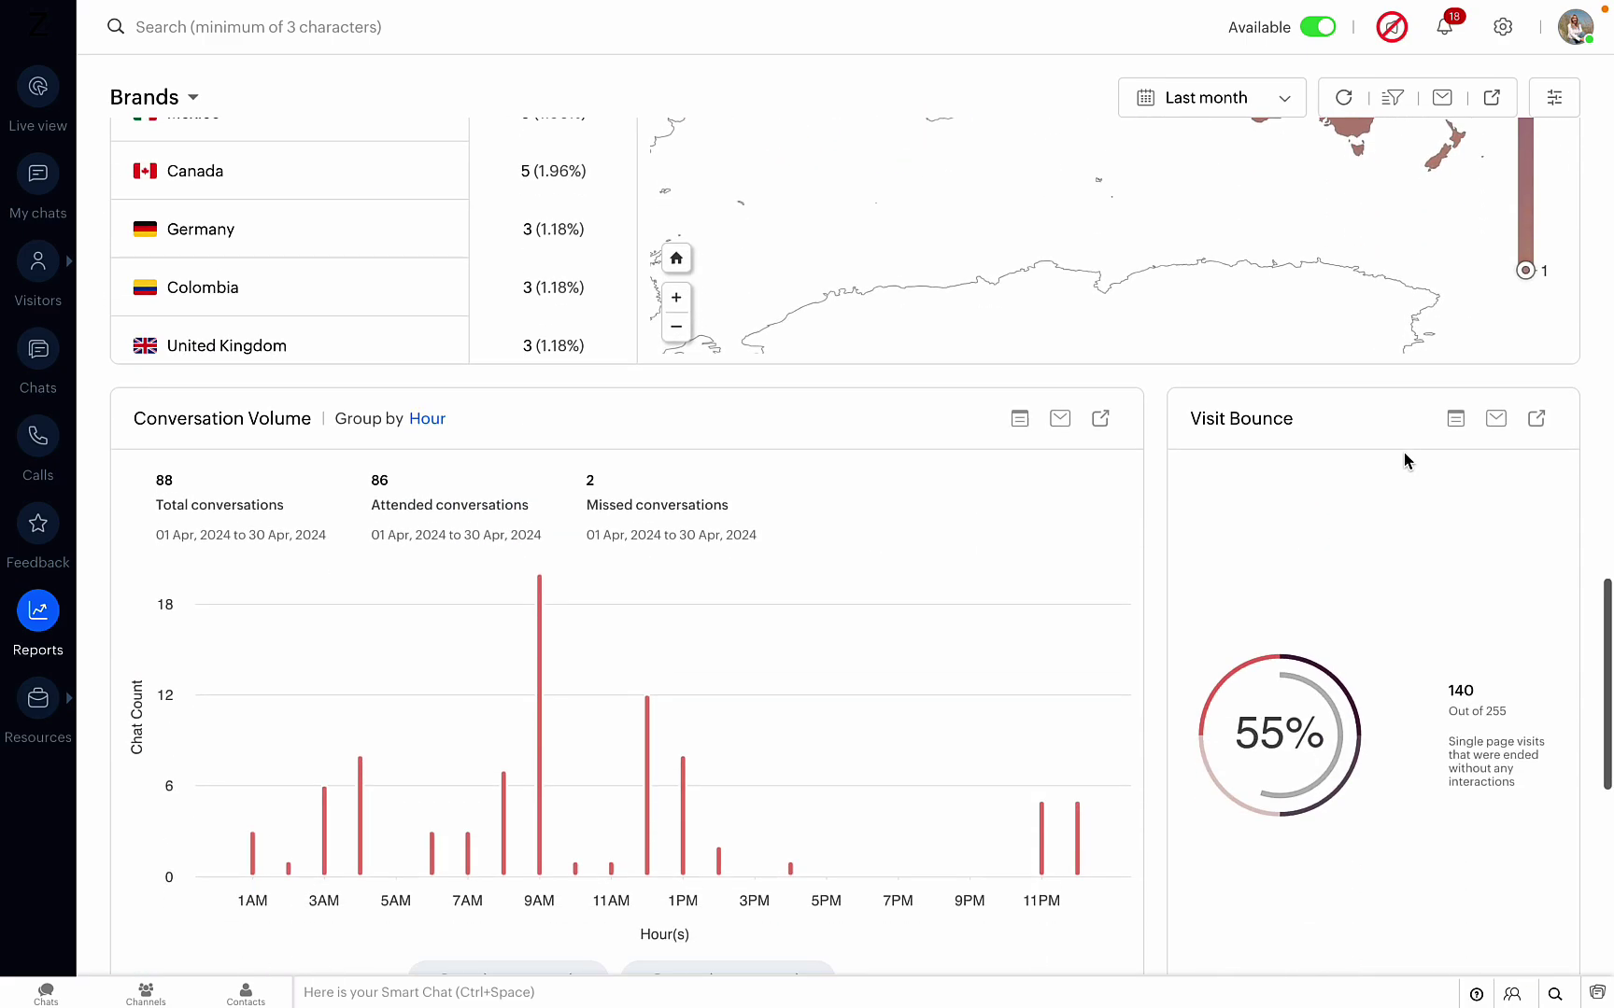
Open the detailed view of Visit Bounce, look through its columns up to the number of pages visited, and close it
left_click(1457, 422)
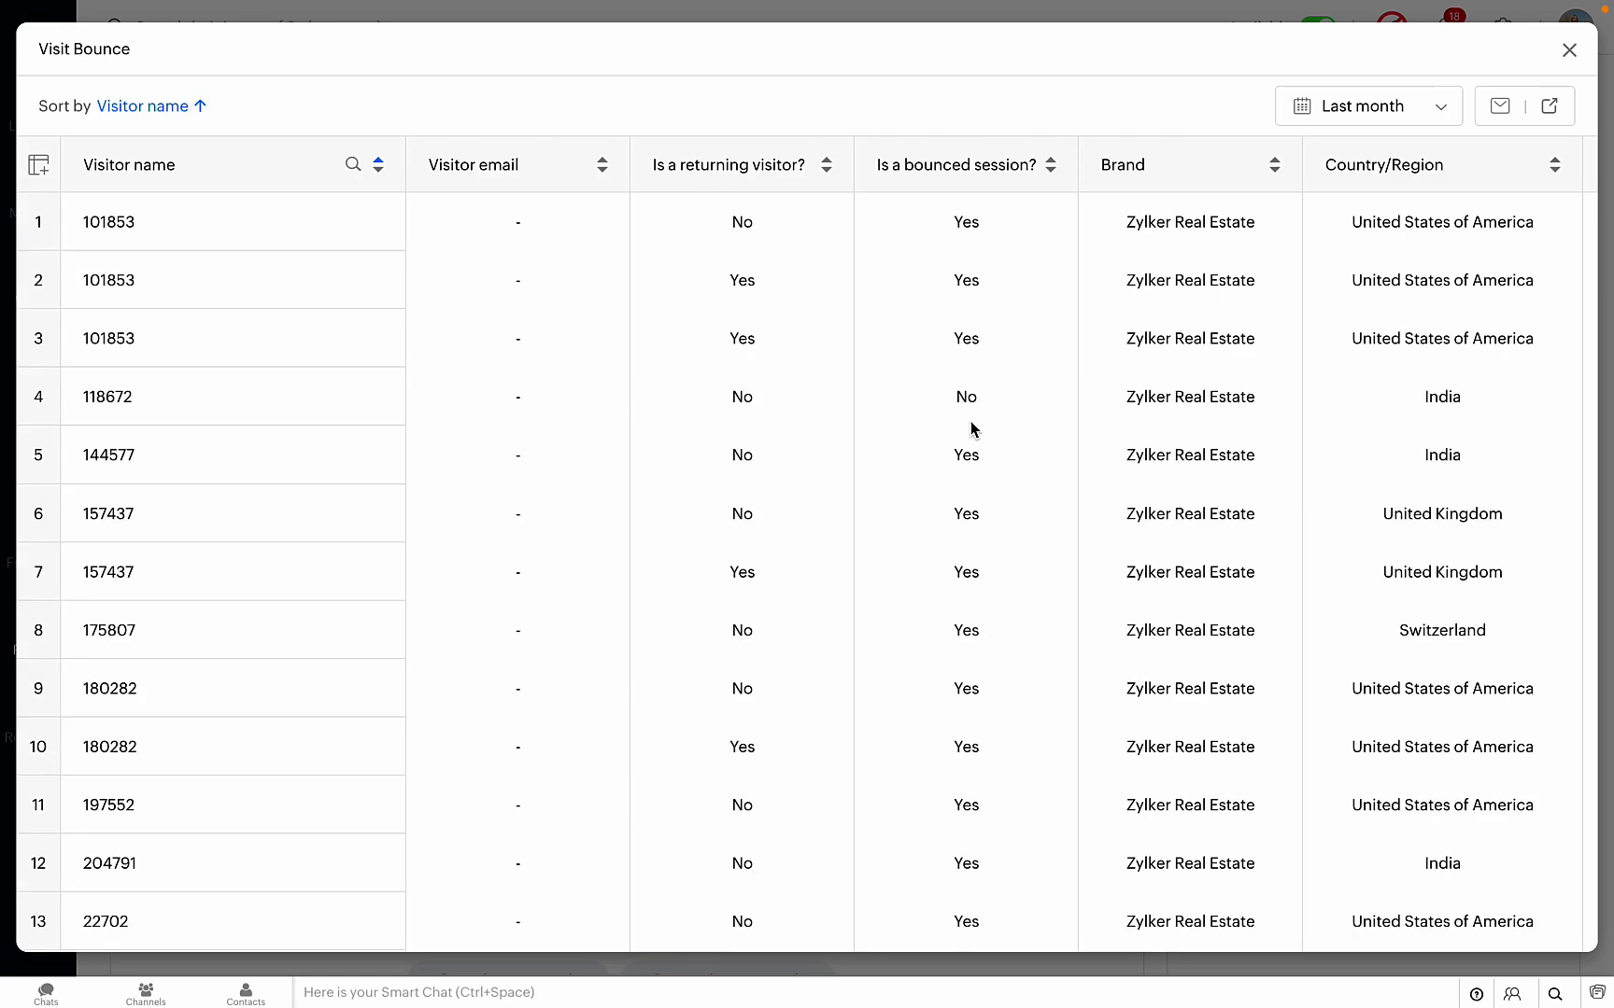
scroll(971, 425, "right", 5)
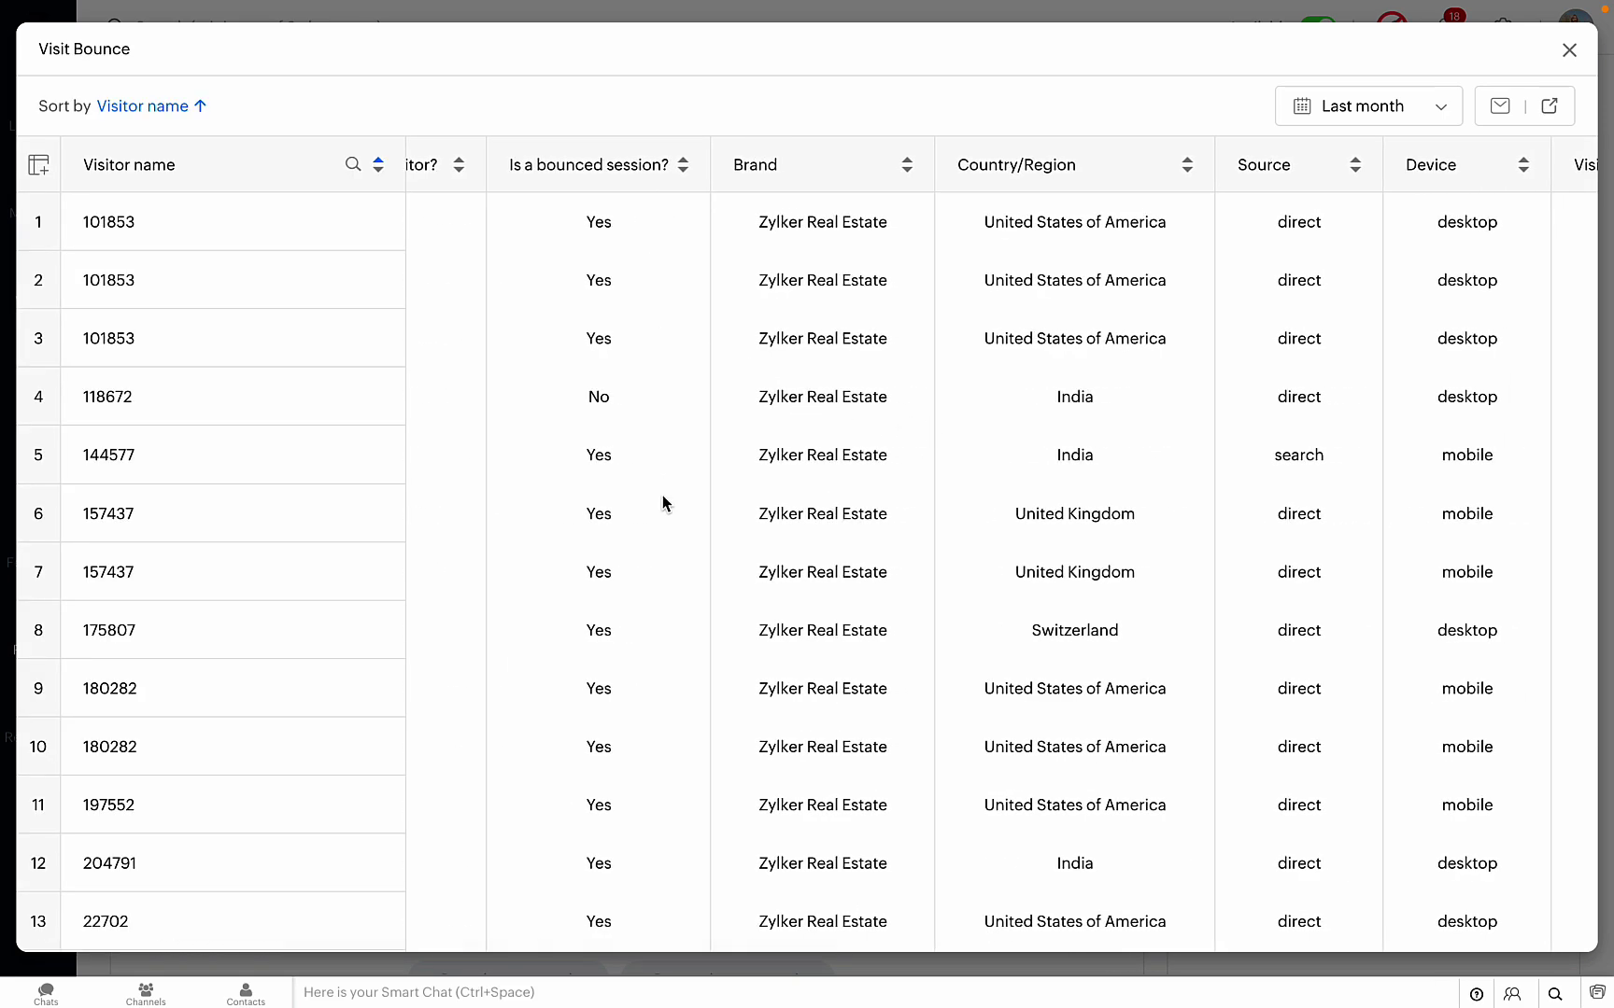
scroll(662, 500, "right", 3)
scroll(662, 504, "right", 2)
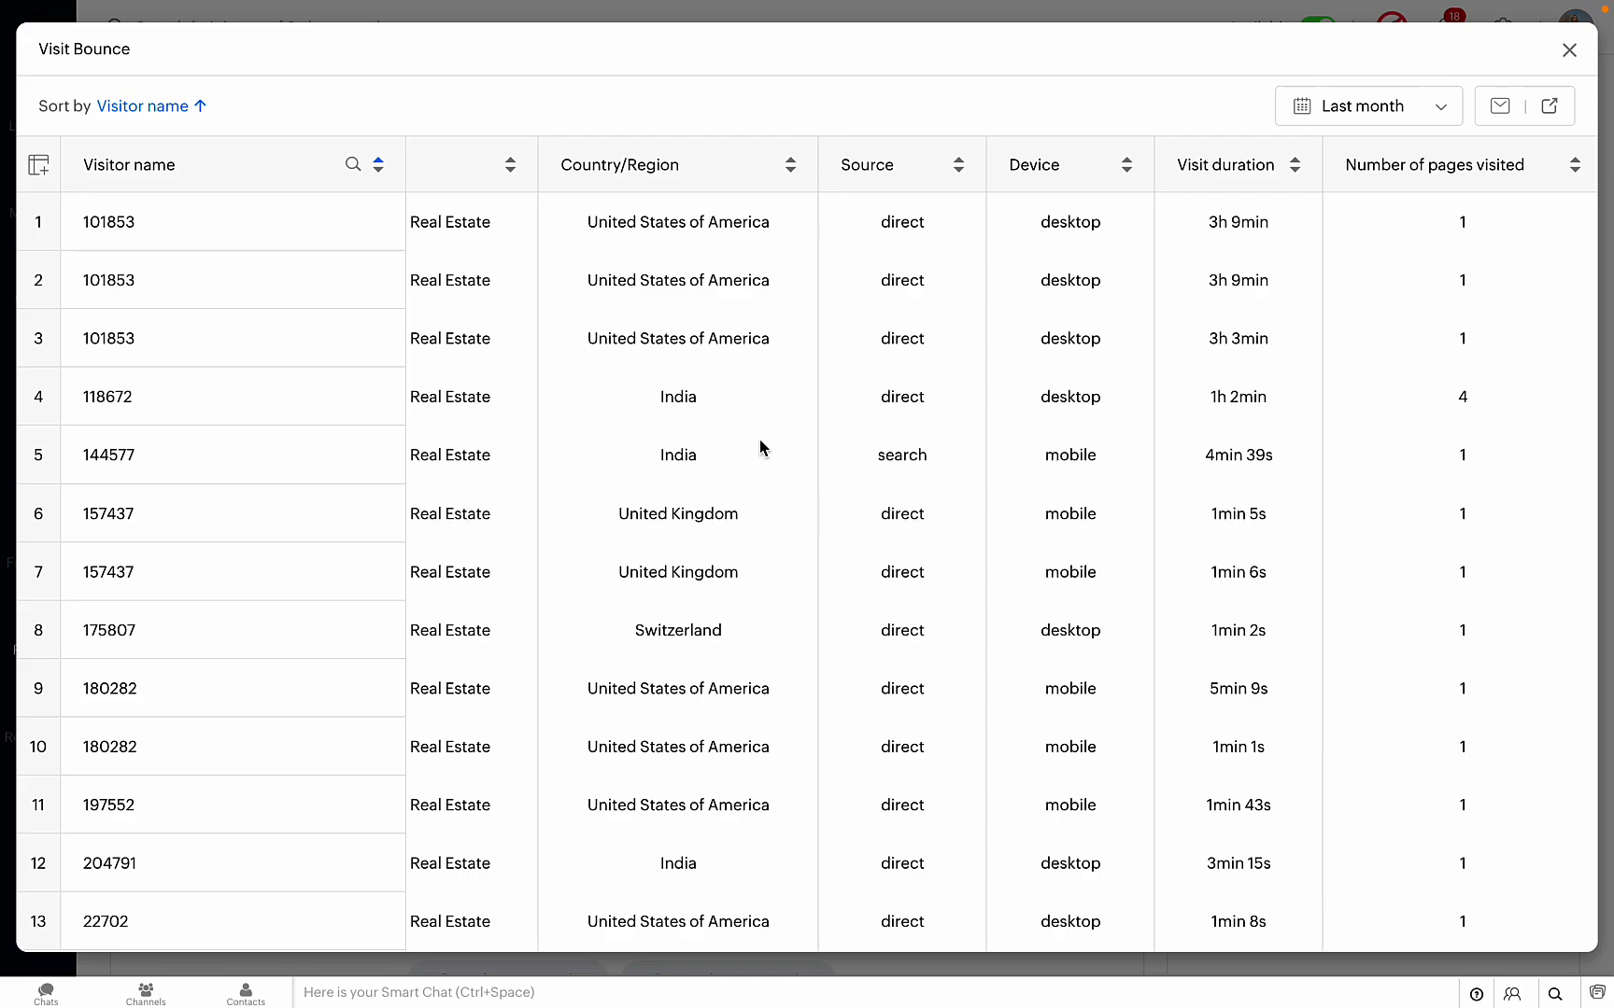
left_click(1569, 51)
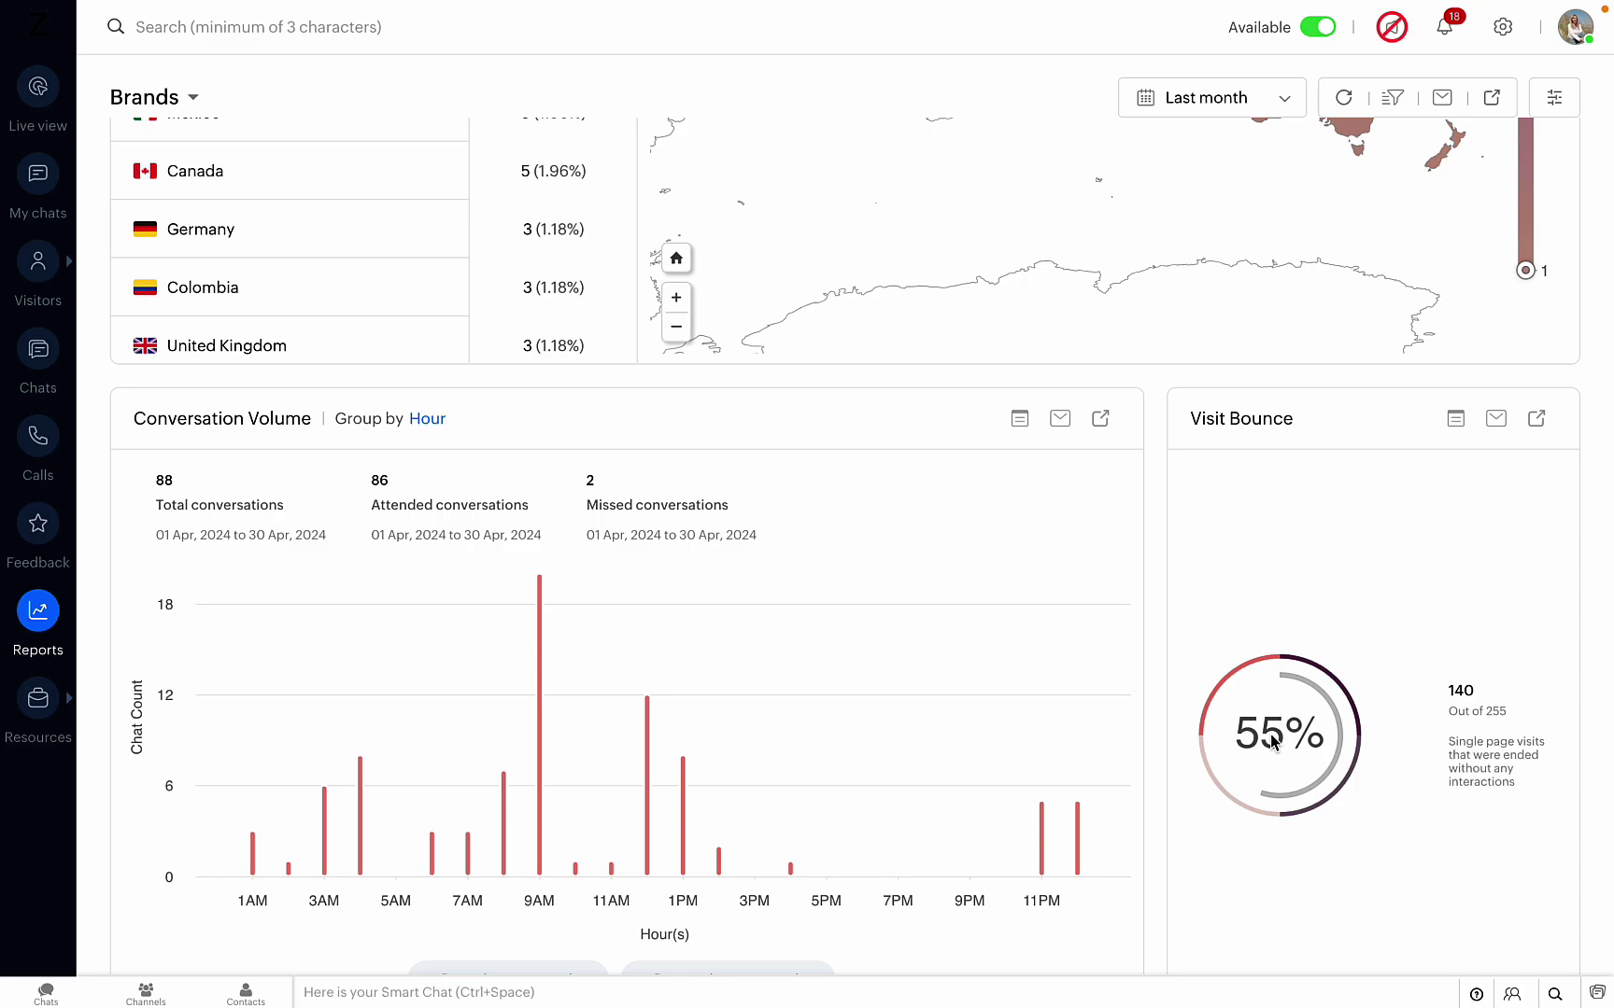
Look through the email options for the Visit Bounce data with Last month kept, continue to the message draft, and leave without sending
scroll(1271, 743, "down", 2)
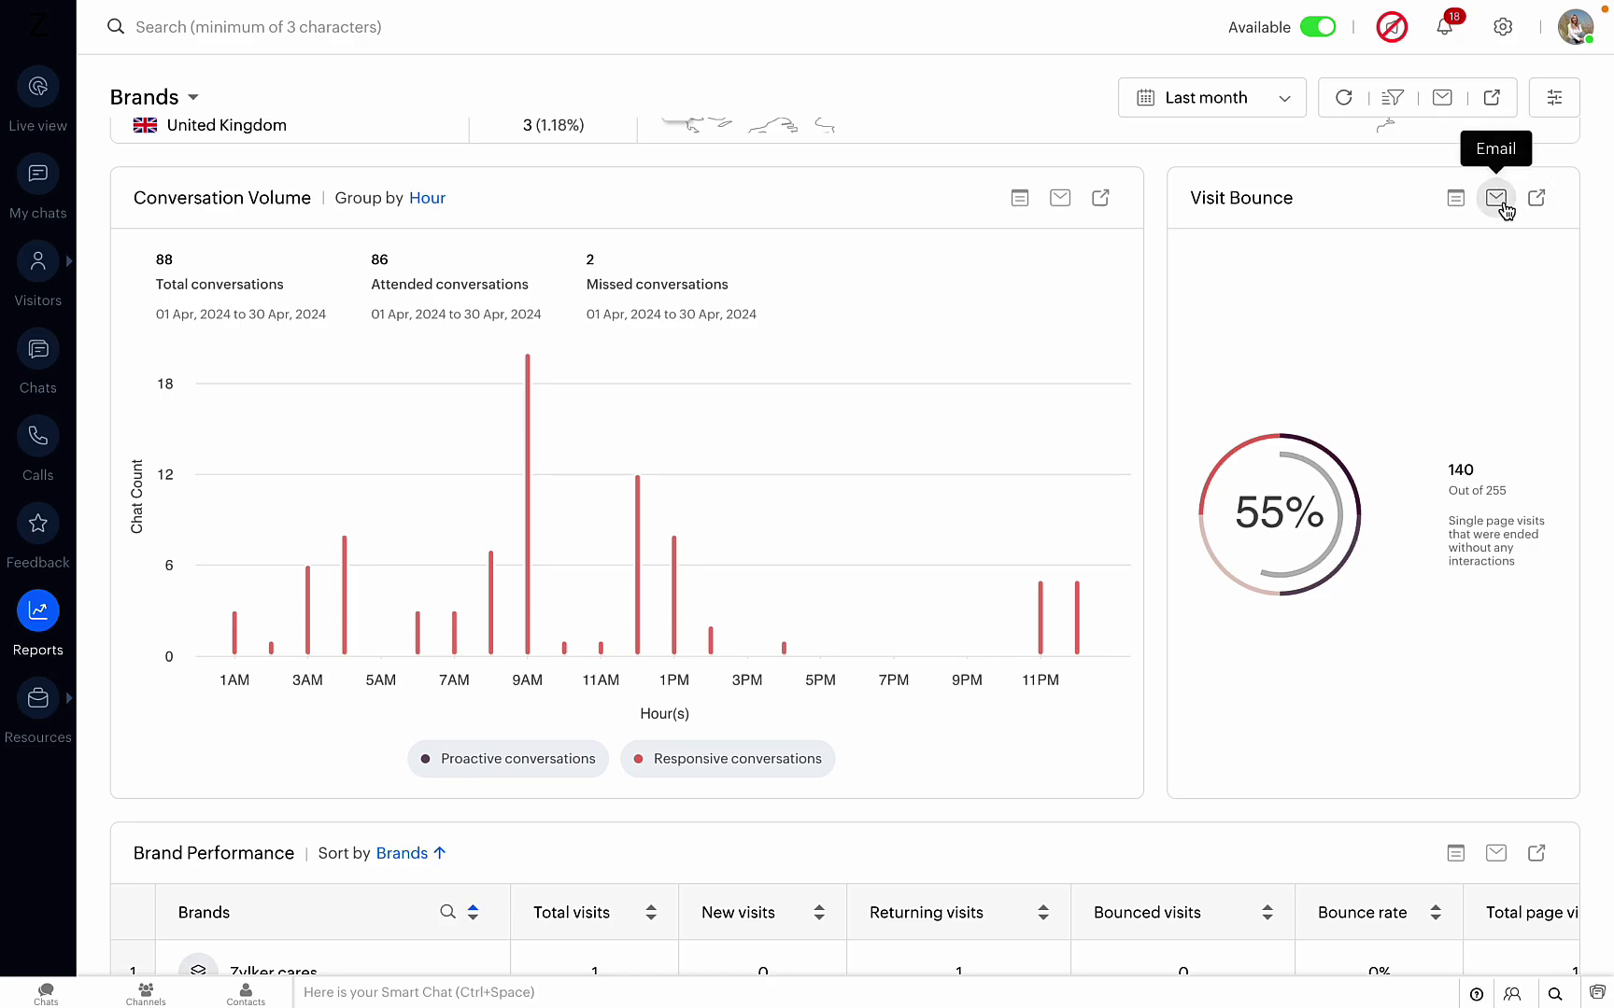
scroll(782, 571, "up", 2)
scroll(784, 570, "down", 2)
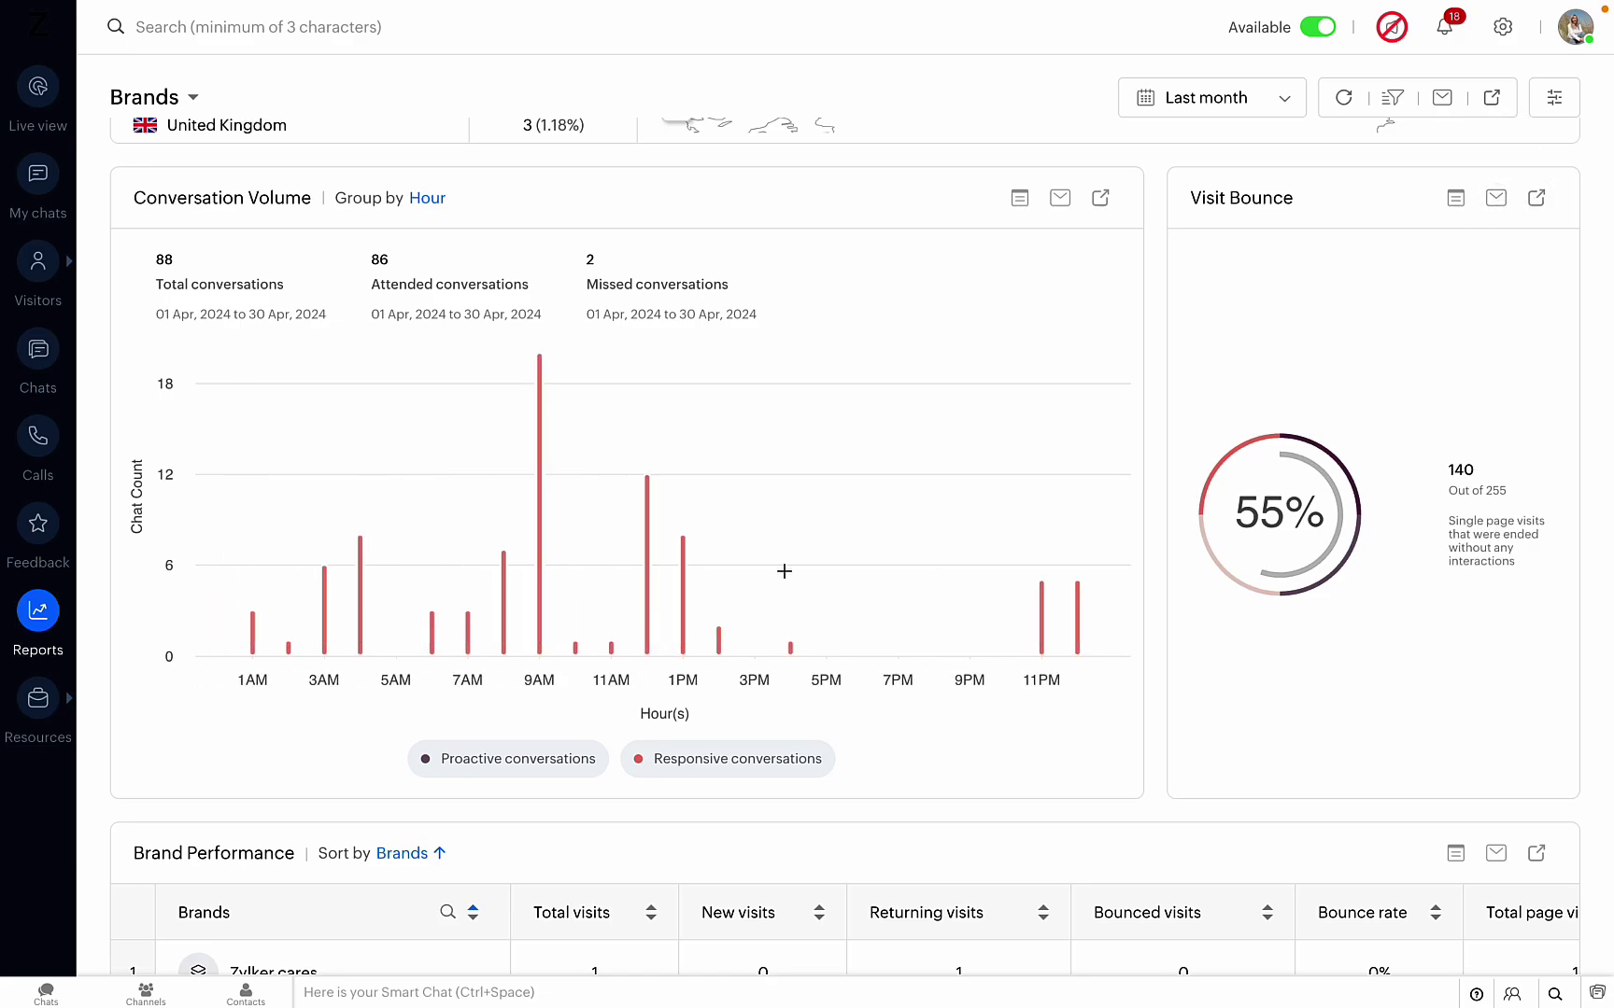
scroll(853, 303, "up", 10)
scroll(856, 303, "down", 7)
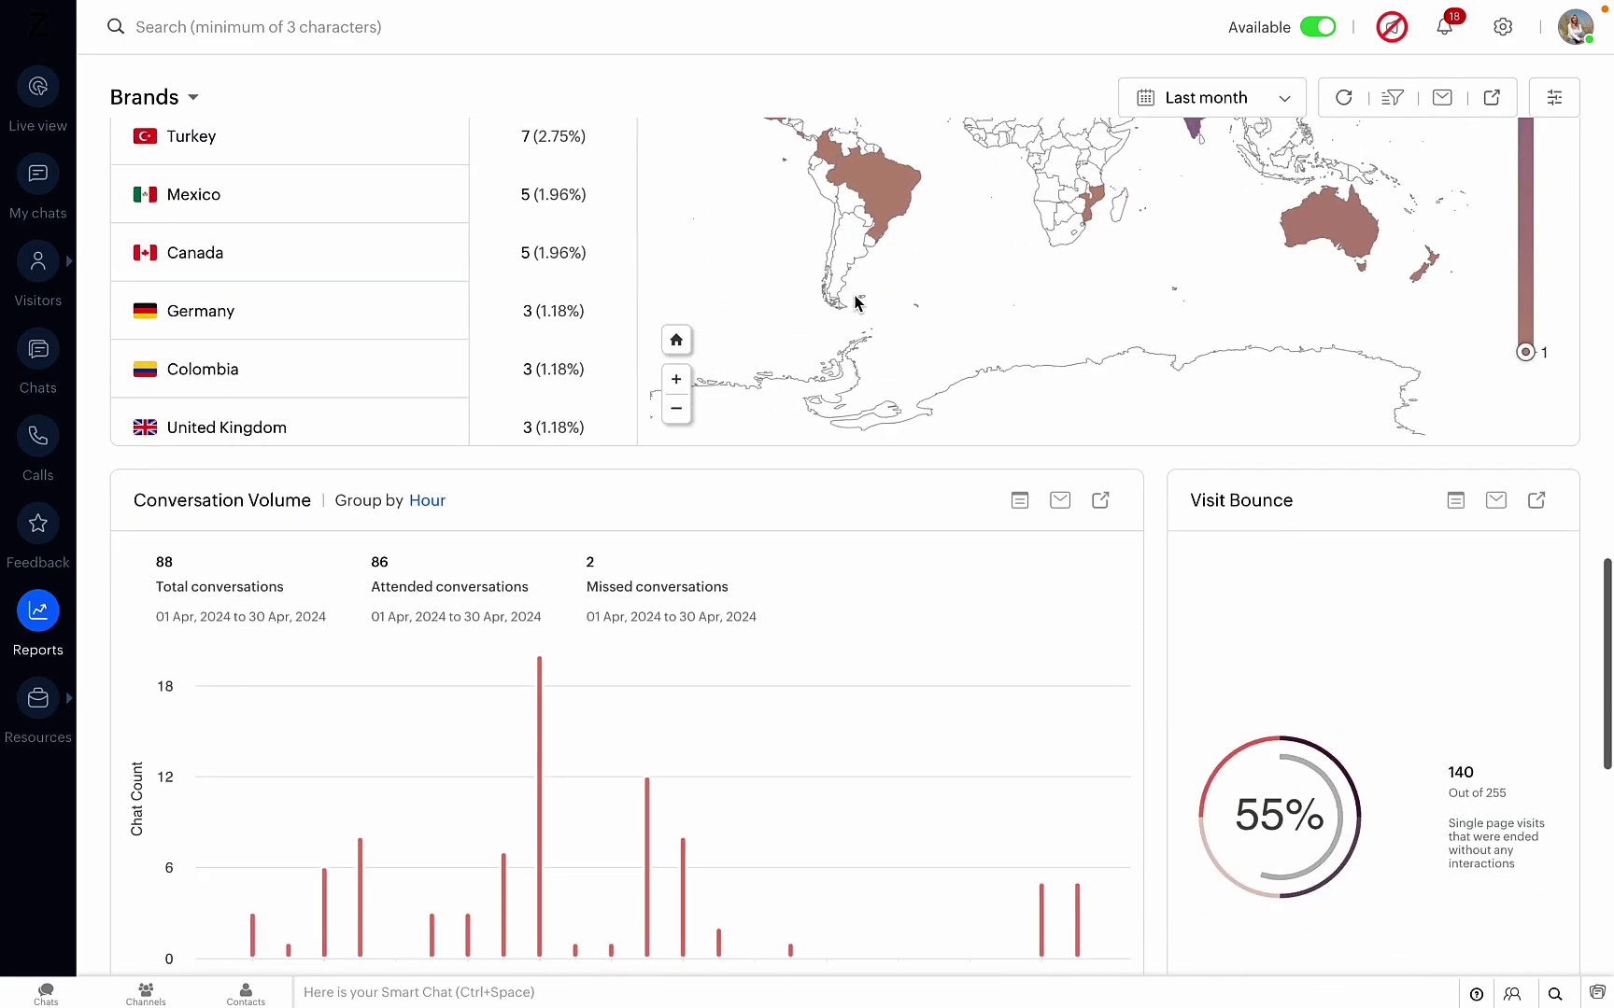
scroll(946, 529, "down", 2)
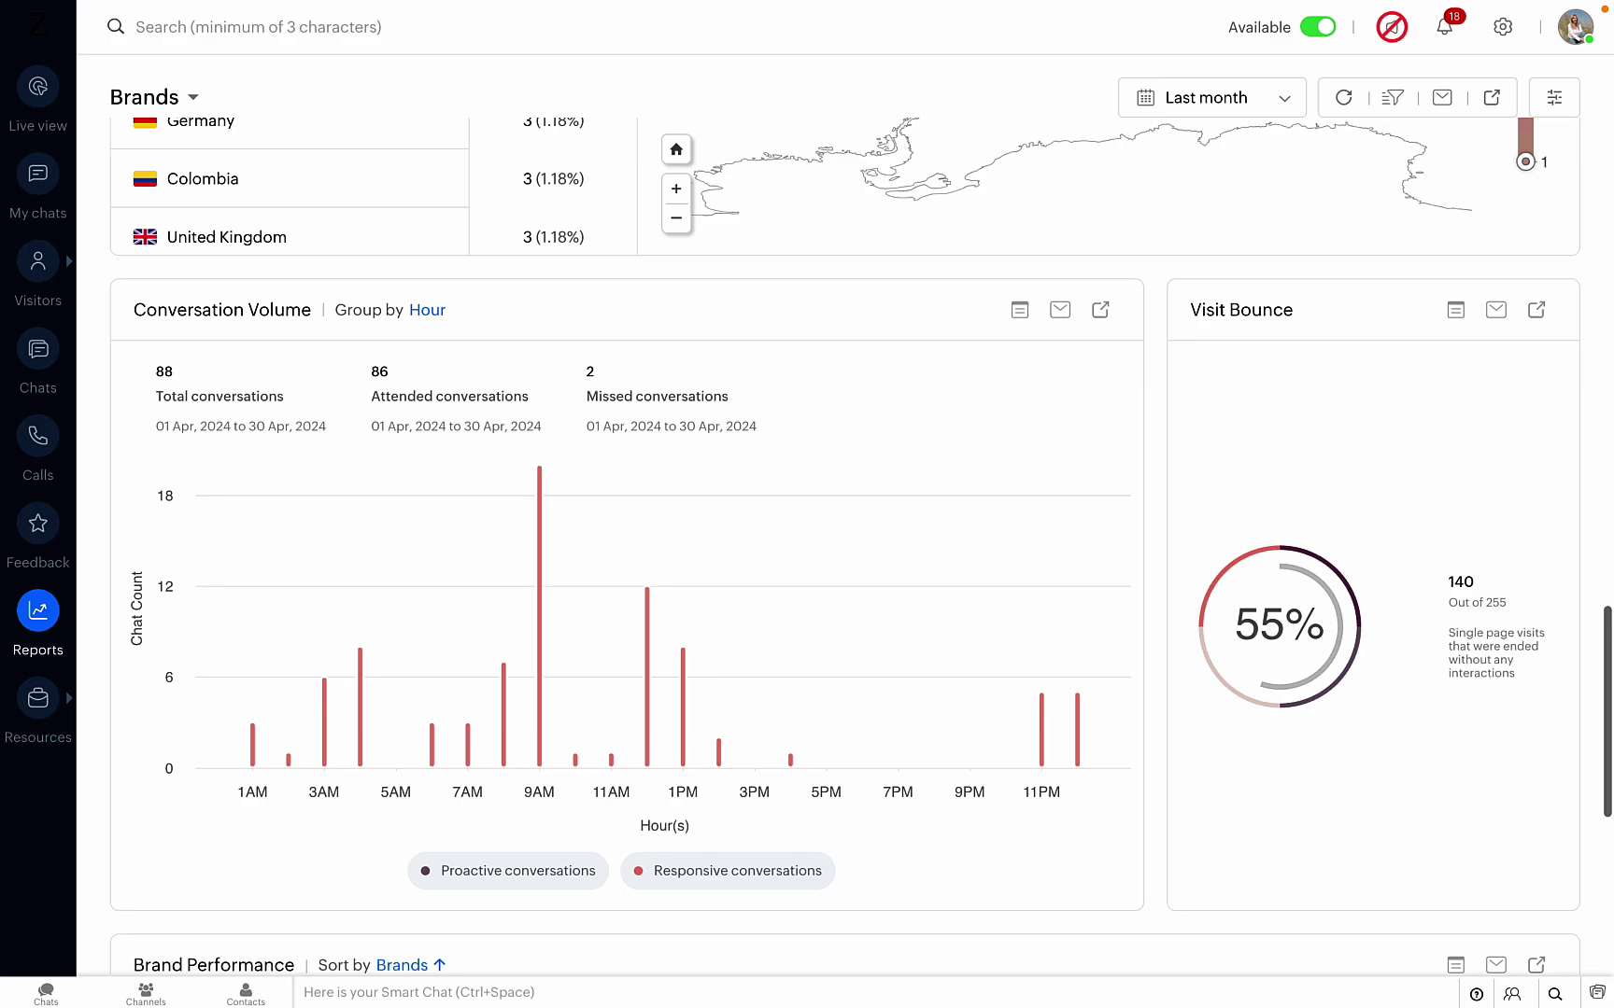
left_click(1495, 317)
left_click(239, 453)
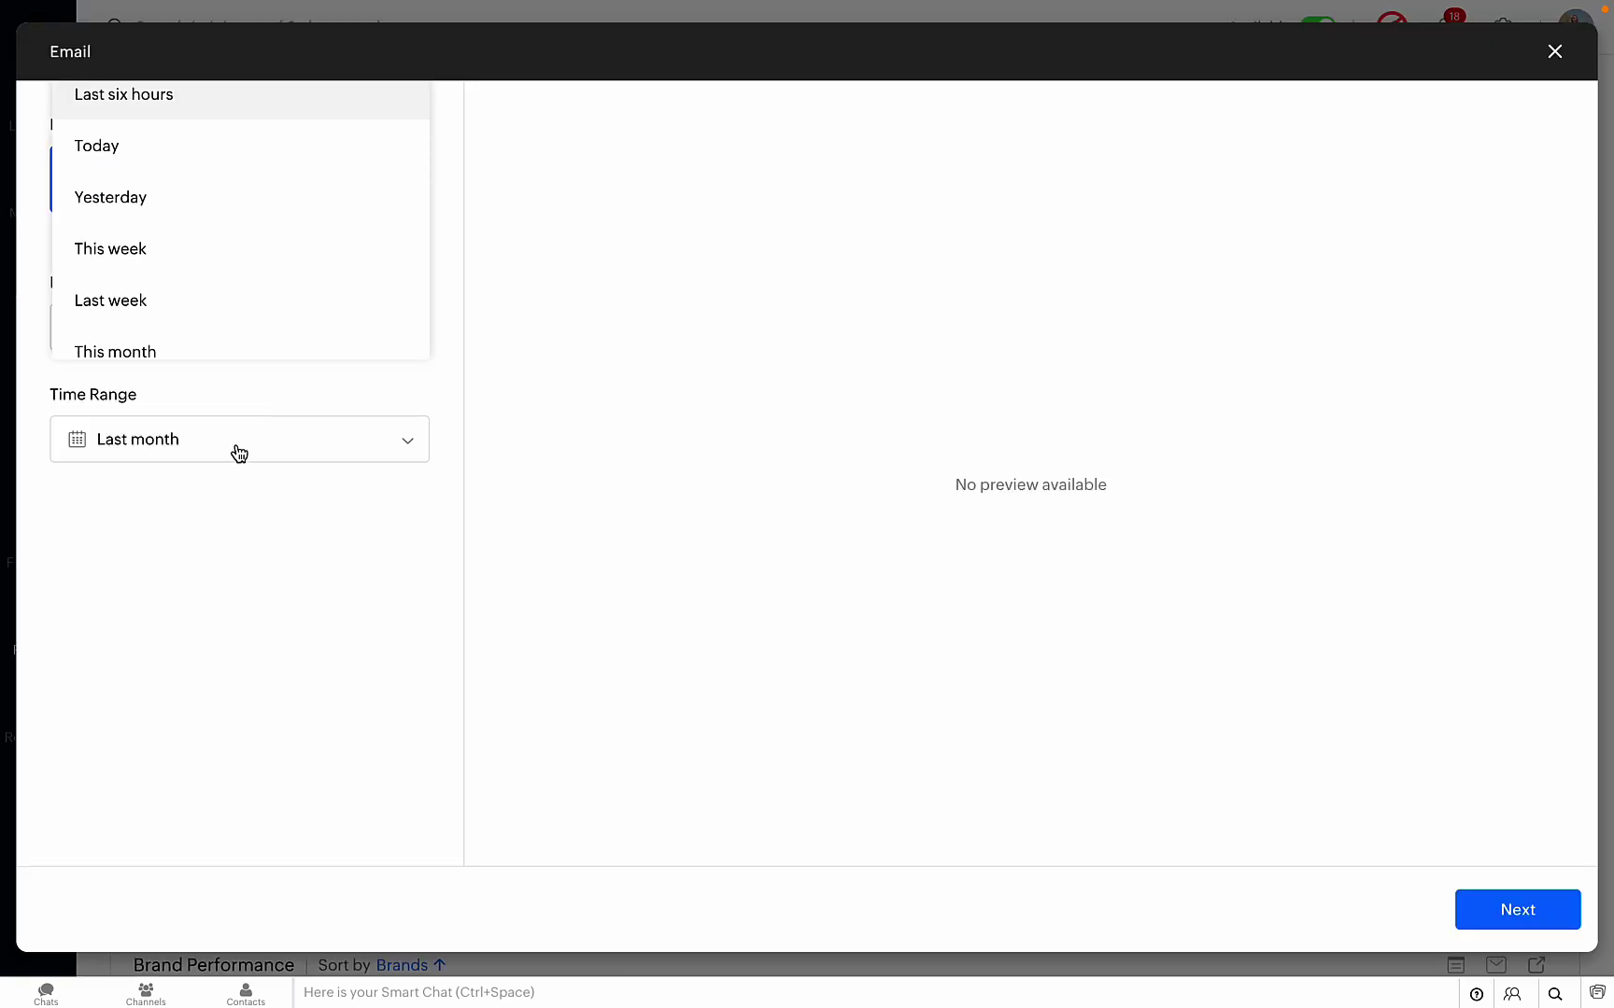
left_click(269, 560)
left_click(1541, 899)
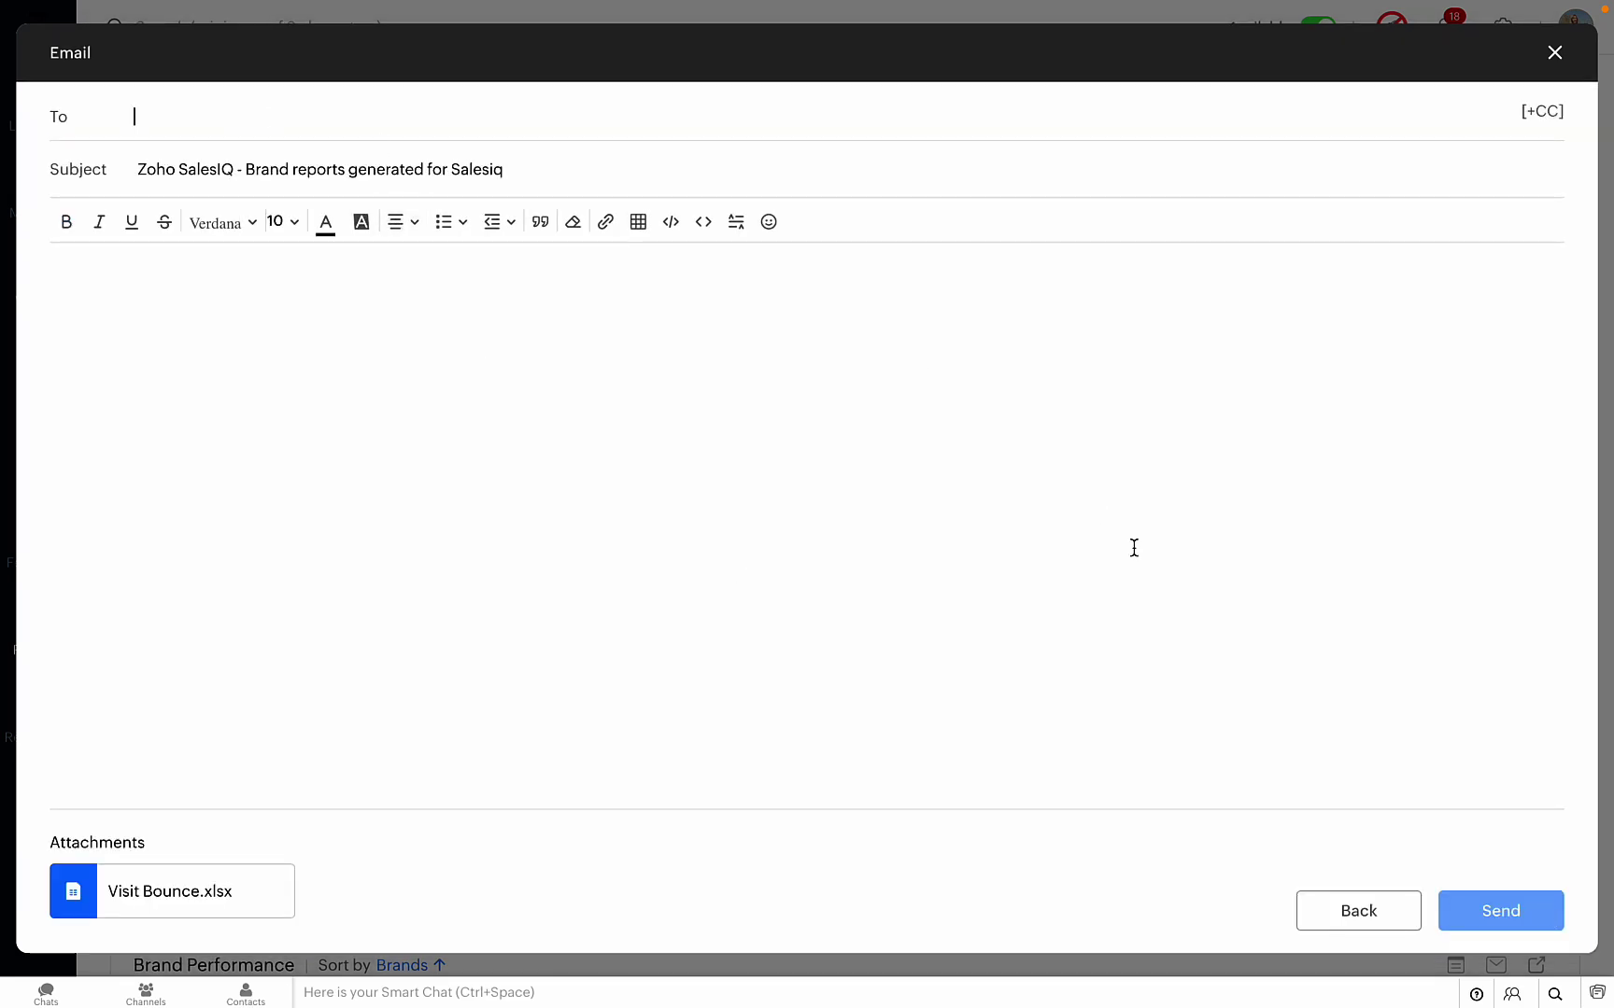
left_click(1555, 52)
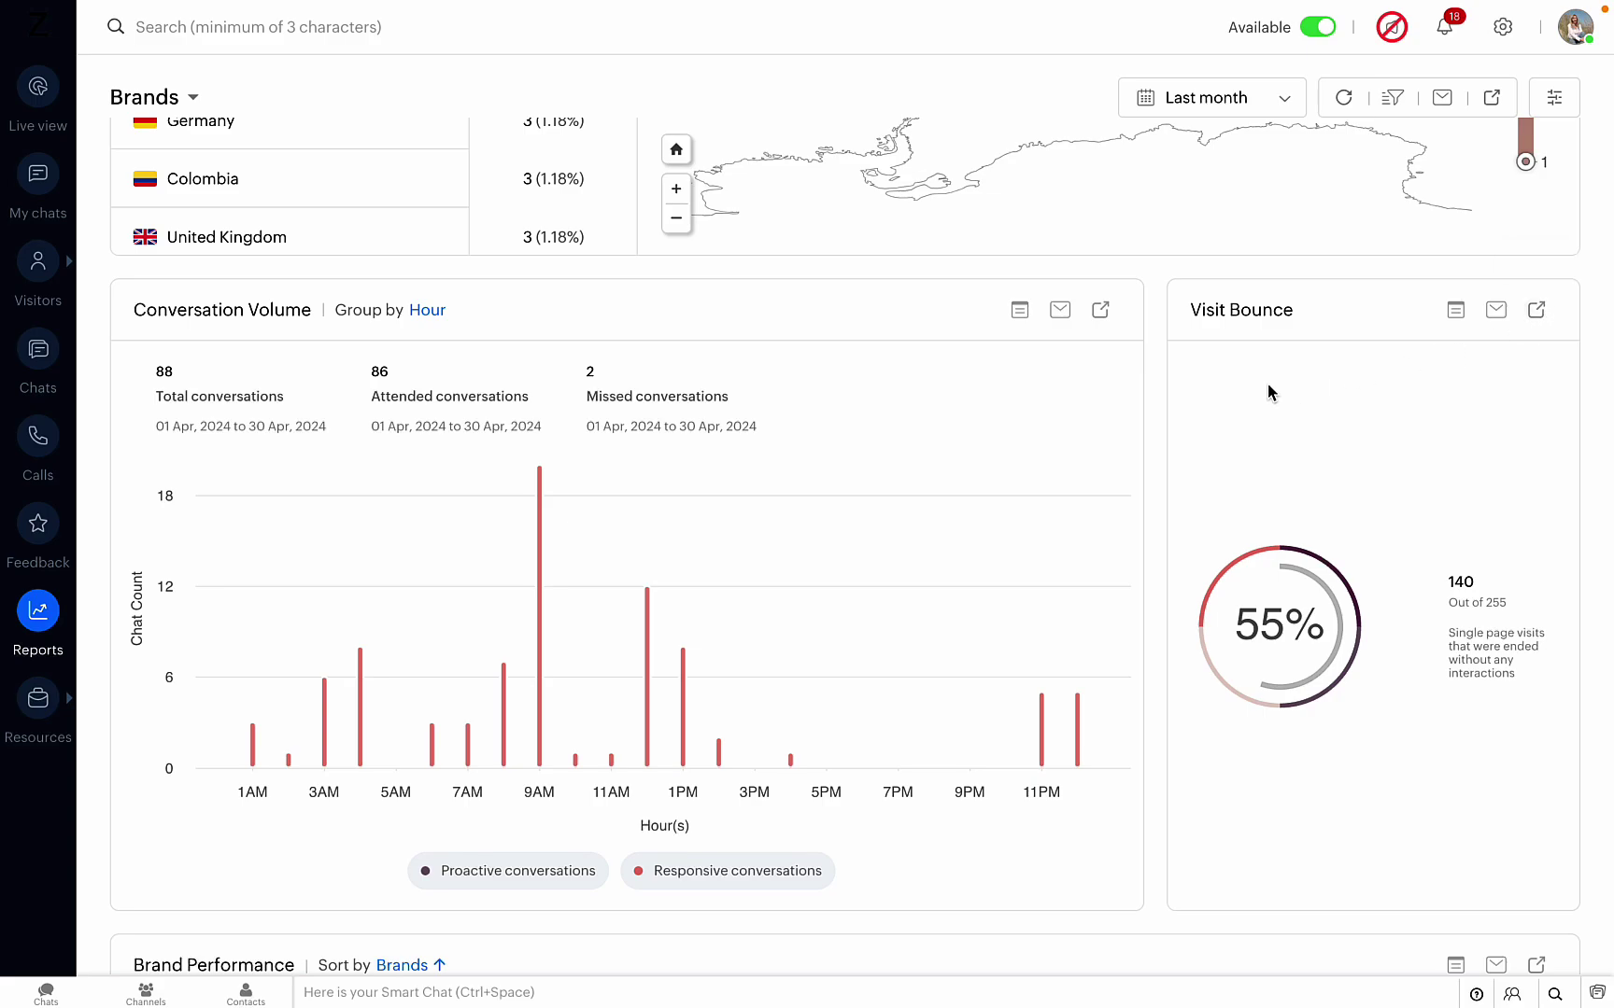
Examine the Brand Performance table across its visit, bounce, page view and chat columns
scroll(1153, 413, "down", 7)
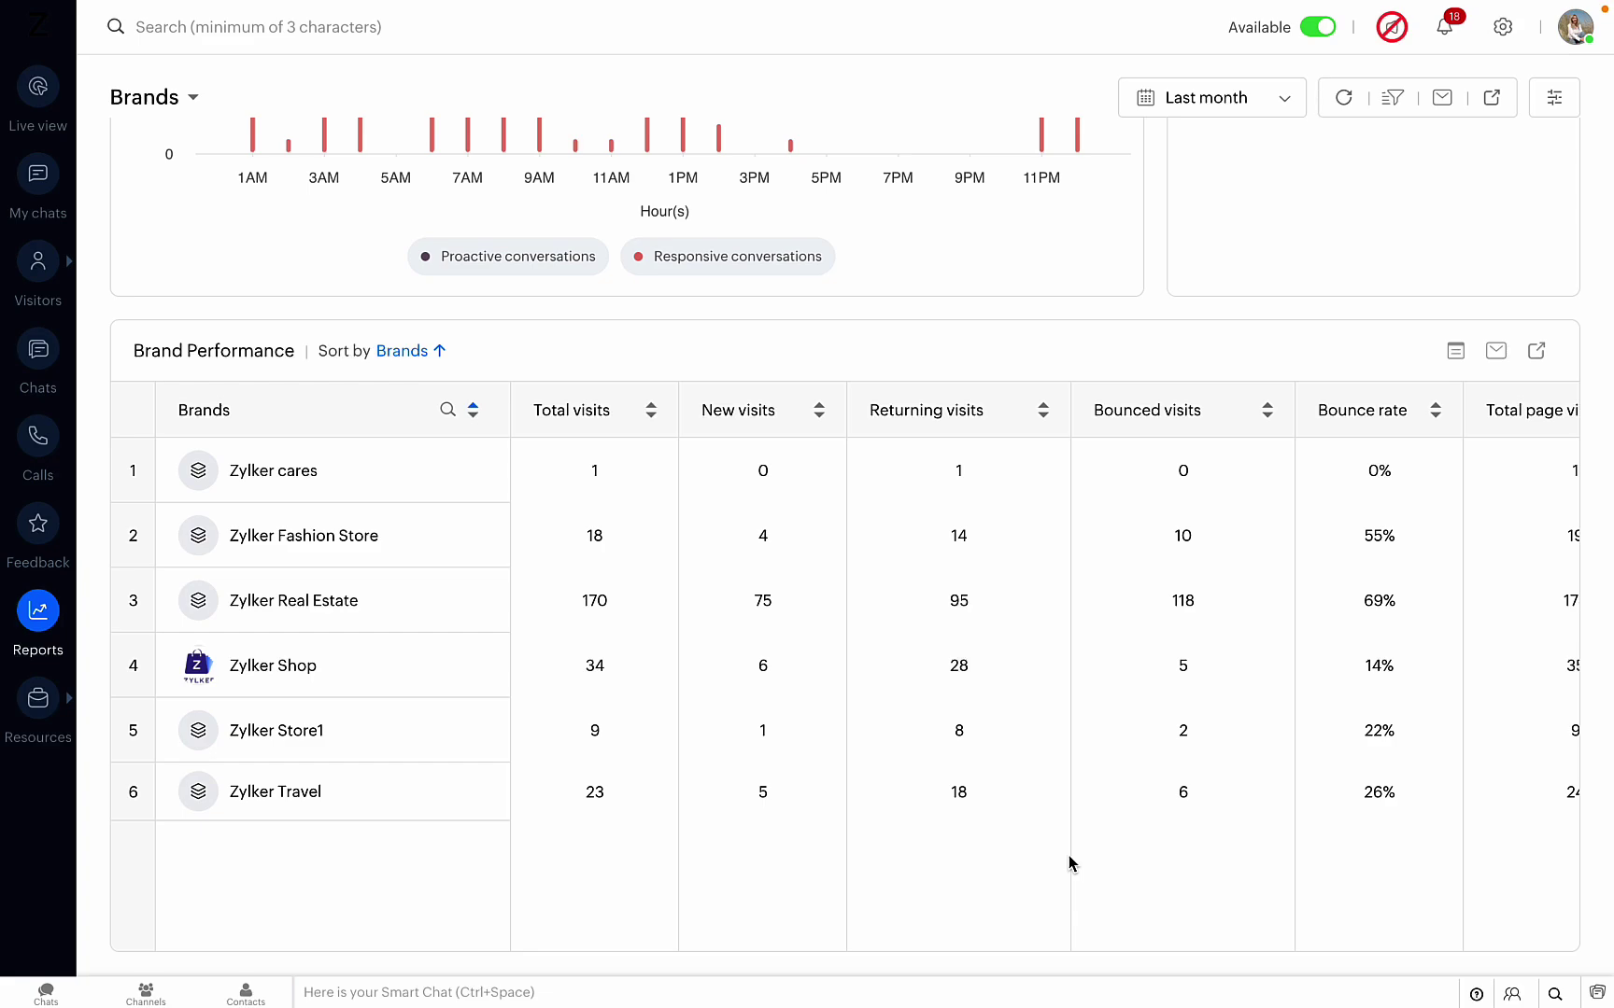
scroll(1067, 856, "right", 6)
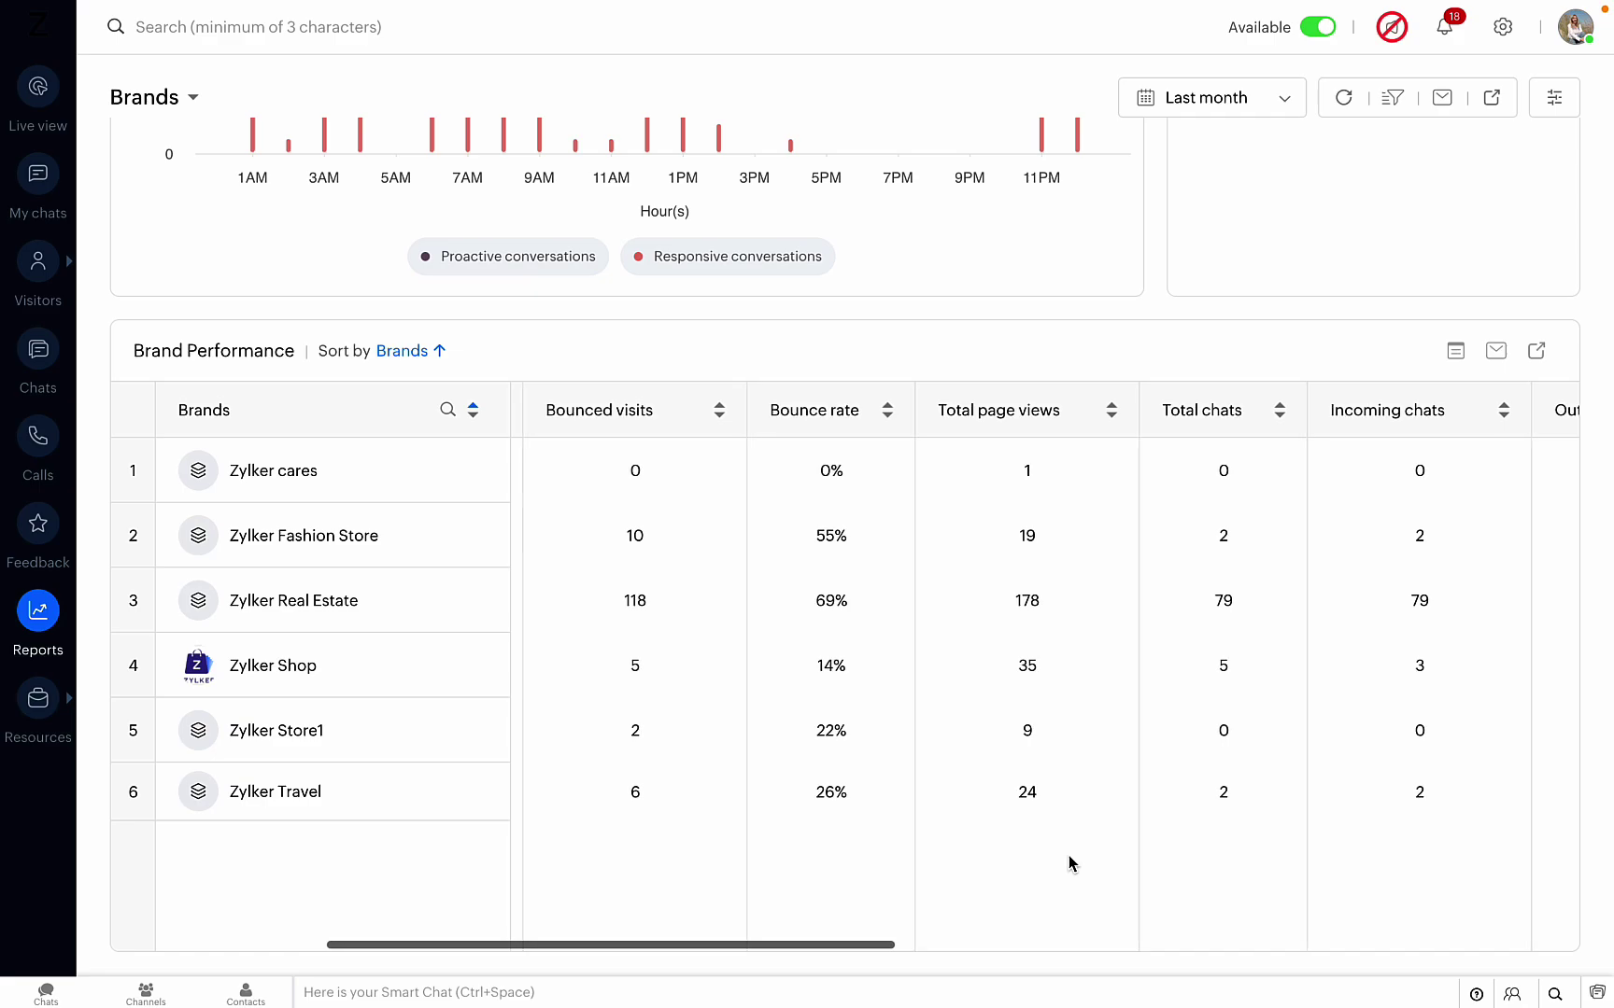
scroll(1068, 856, "right", 7)
scroll(1068, 857, "left", 9)
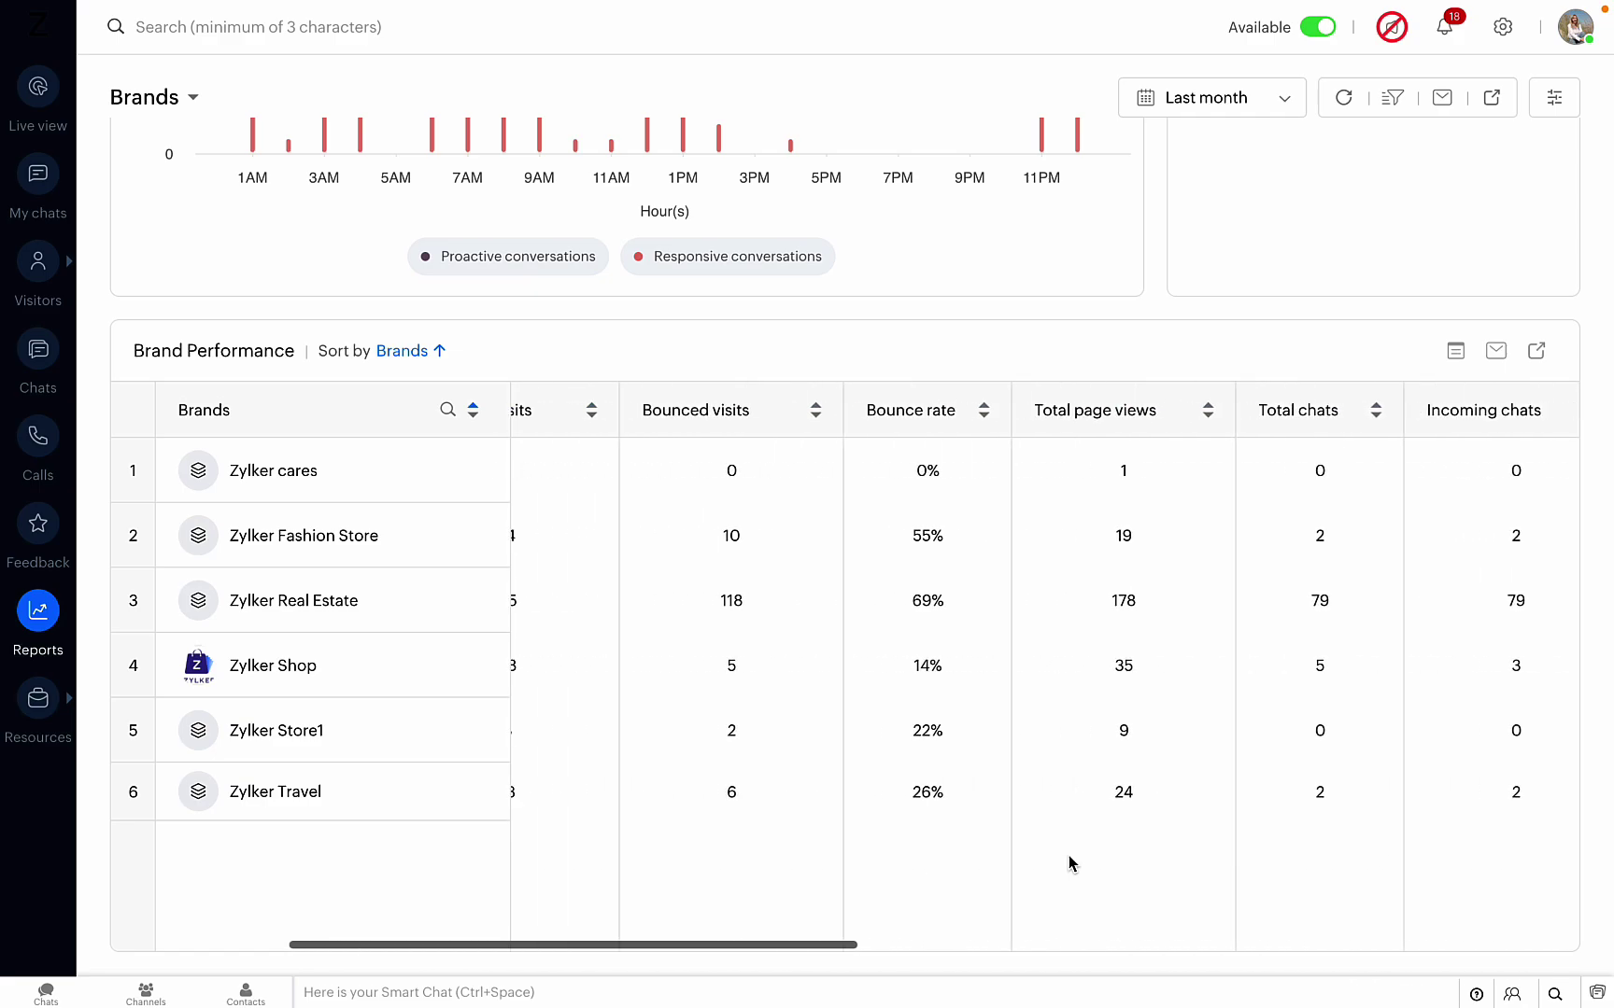
scroll(1068, 856, "left", 5)
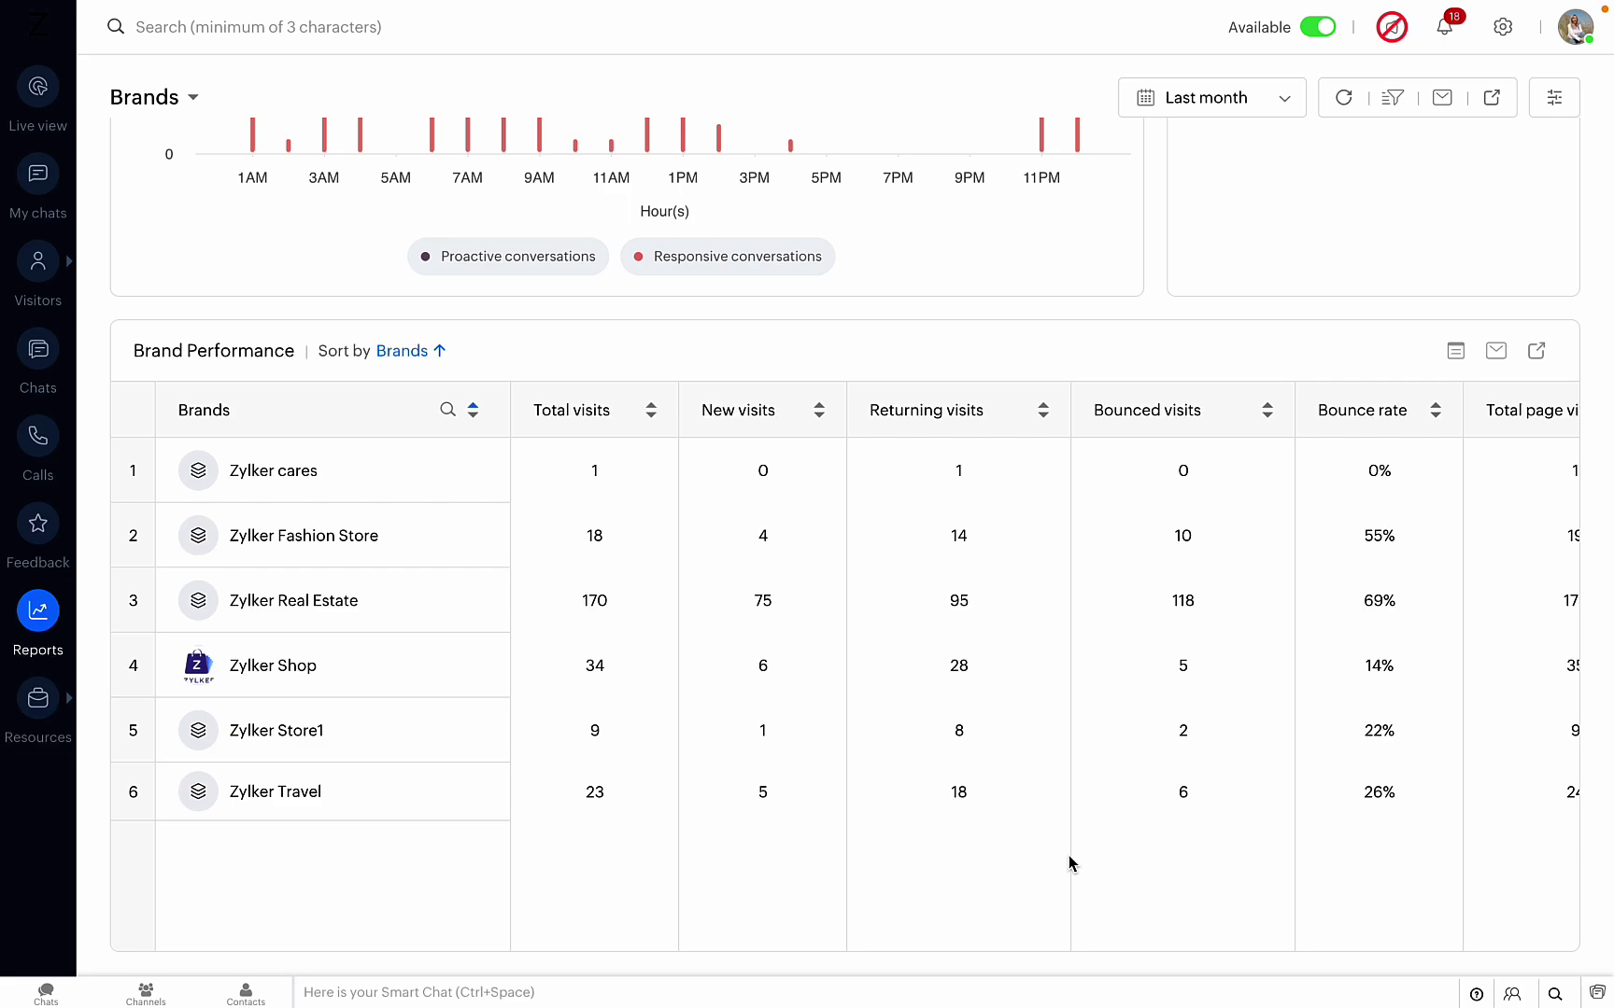
scroll(1283, 691, "right", 3)
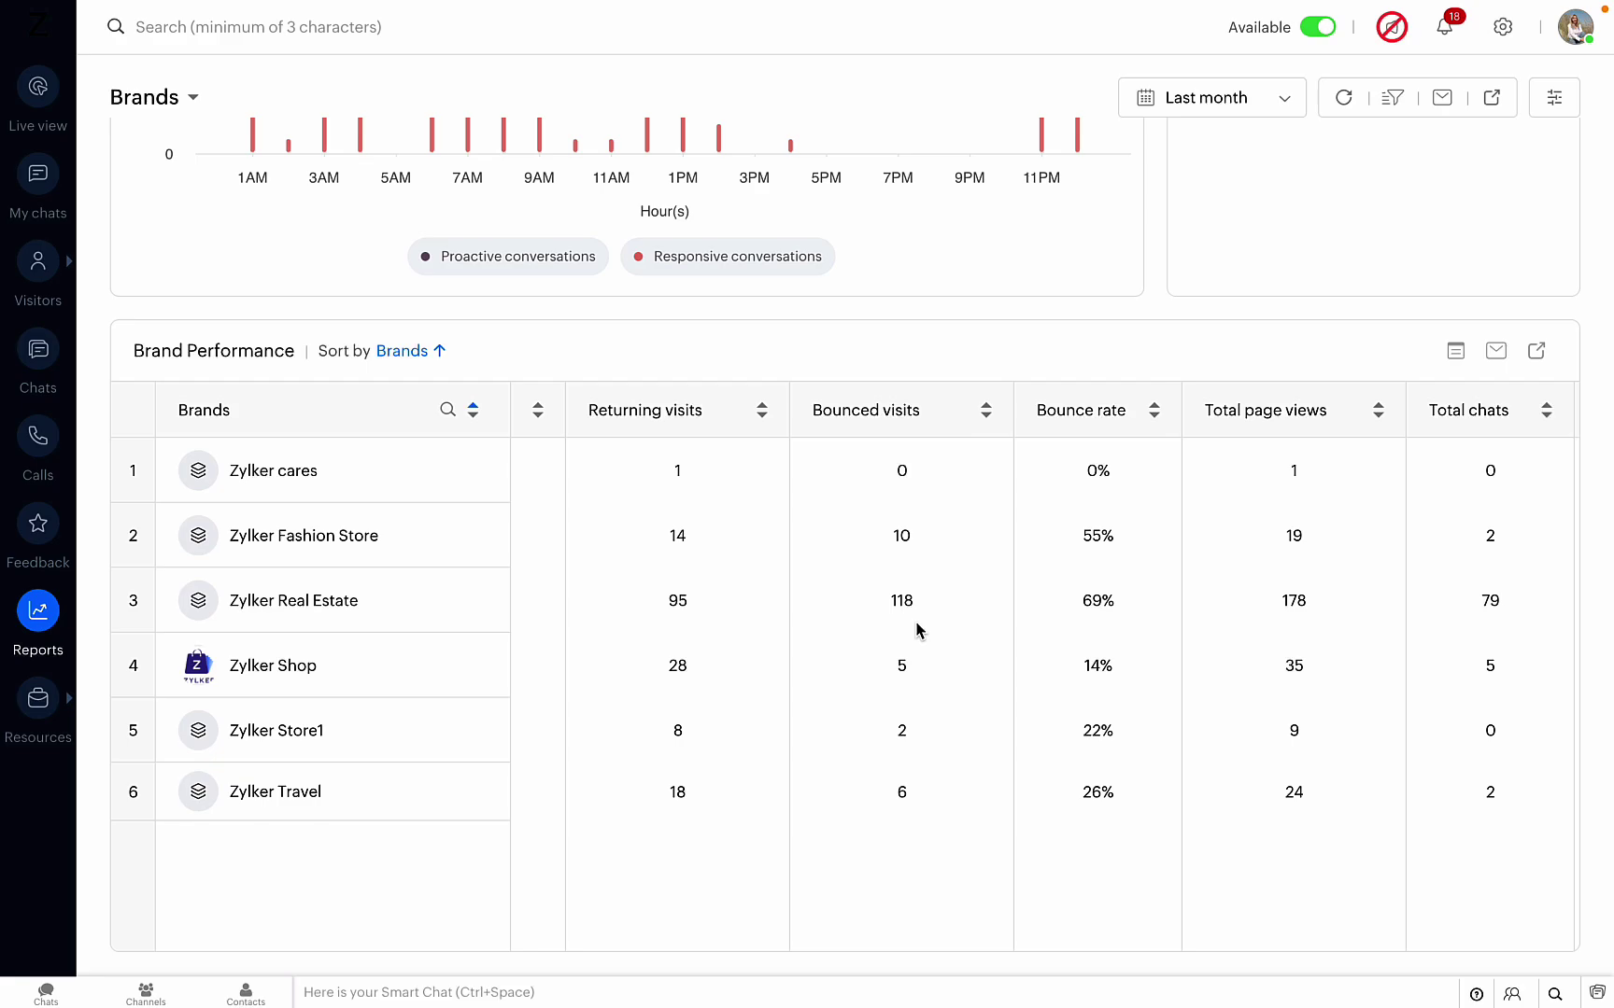
Return to the report's summary cards and review the available date ranges, keeping Last month selected
scroll(1072, 378, "up", 20)
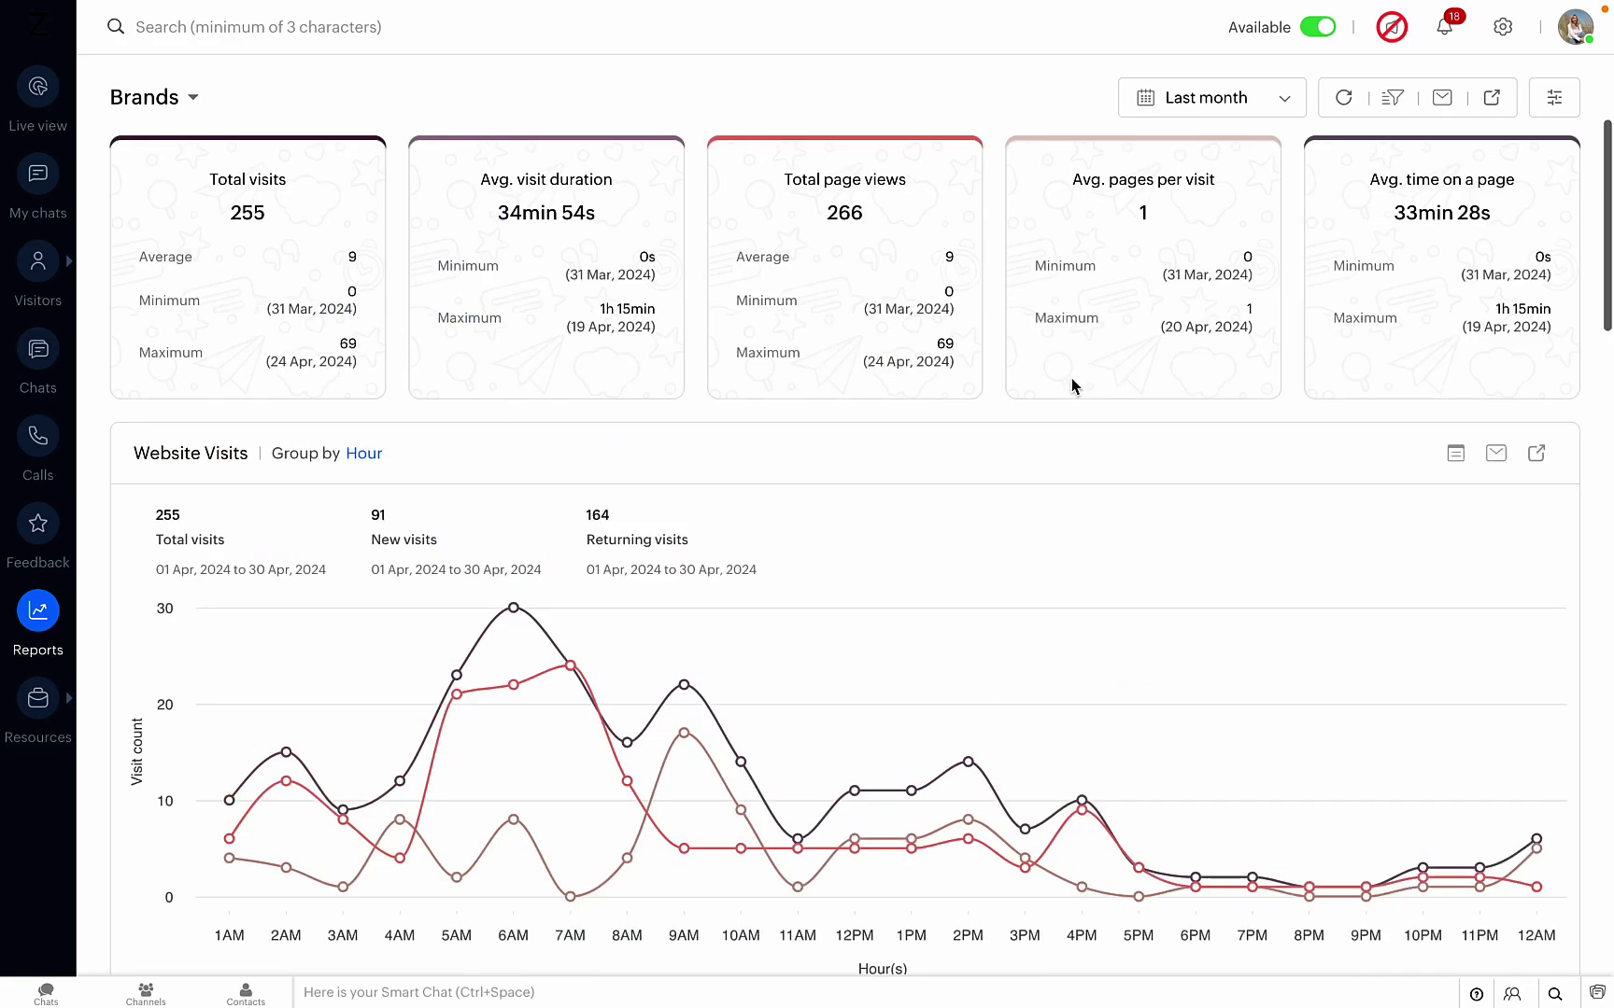
left_click(1212, 103)
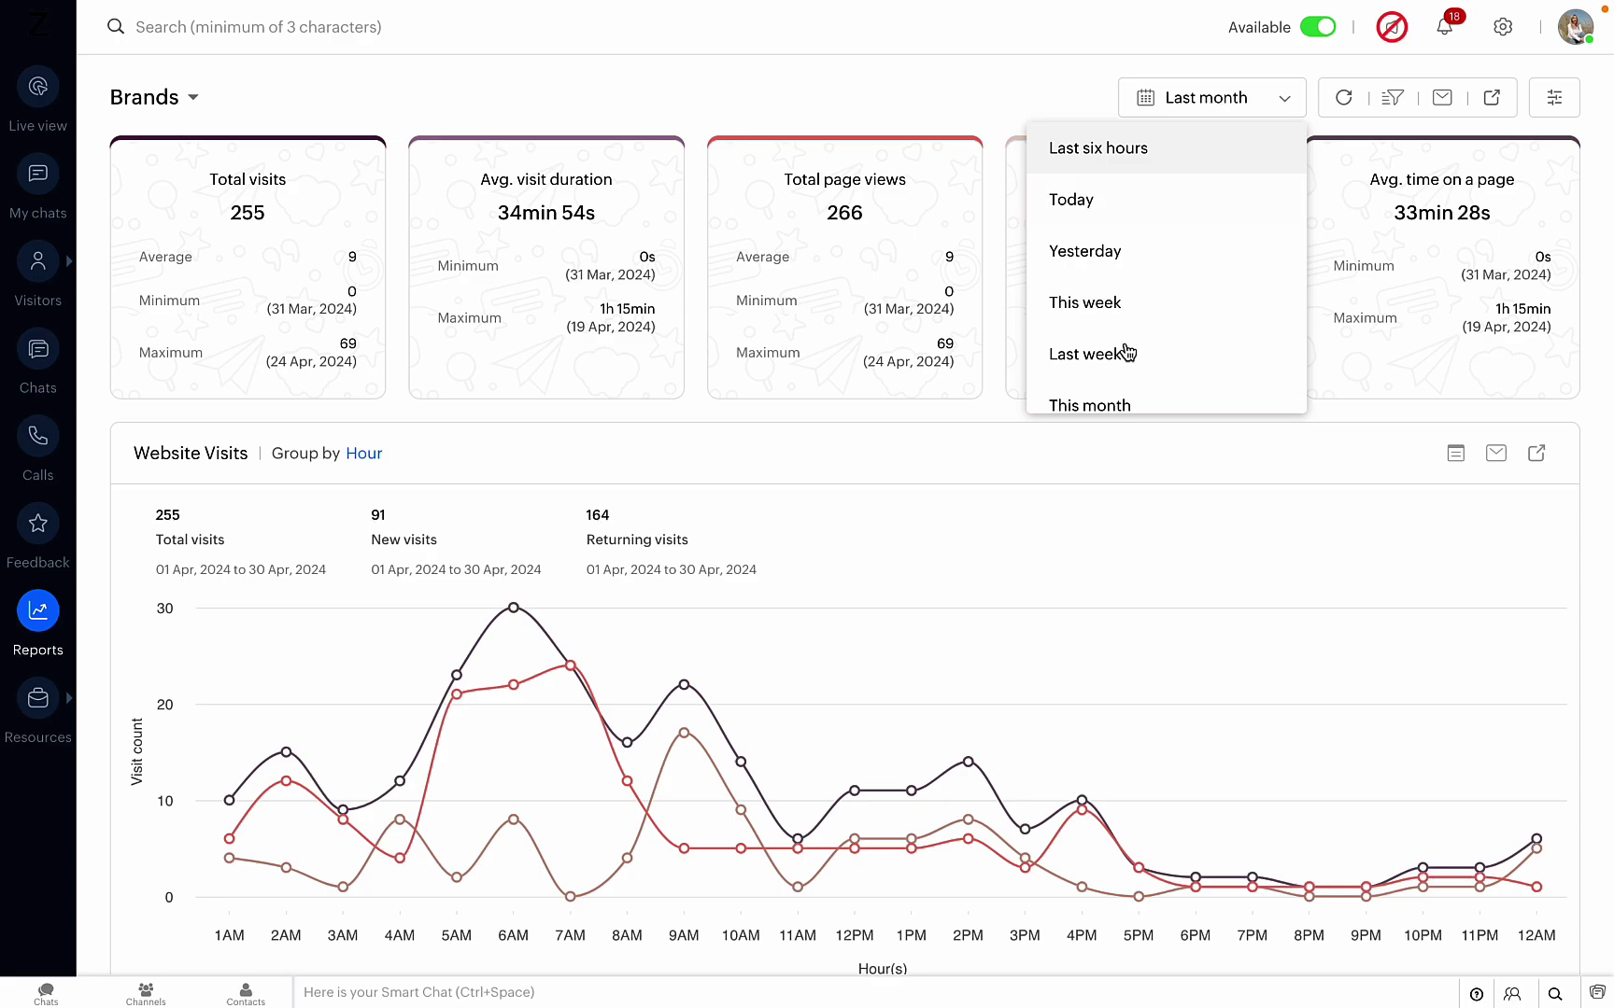
scroll(1125, 355, "down", 2)
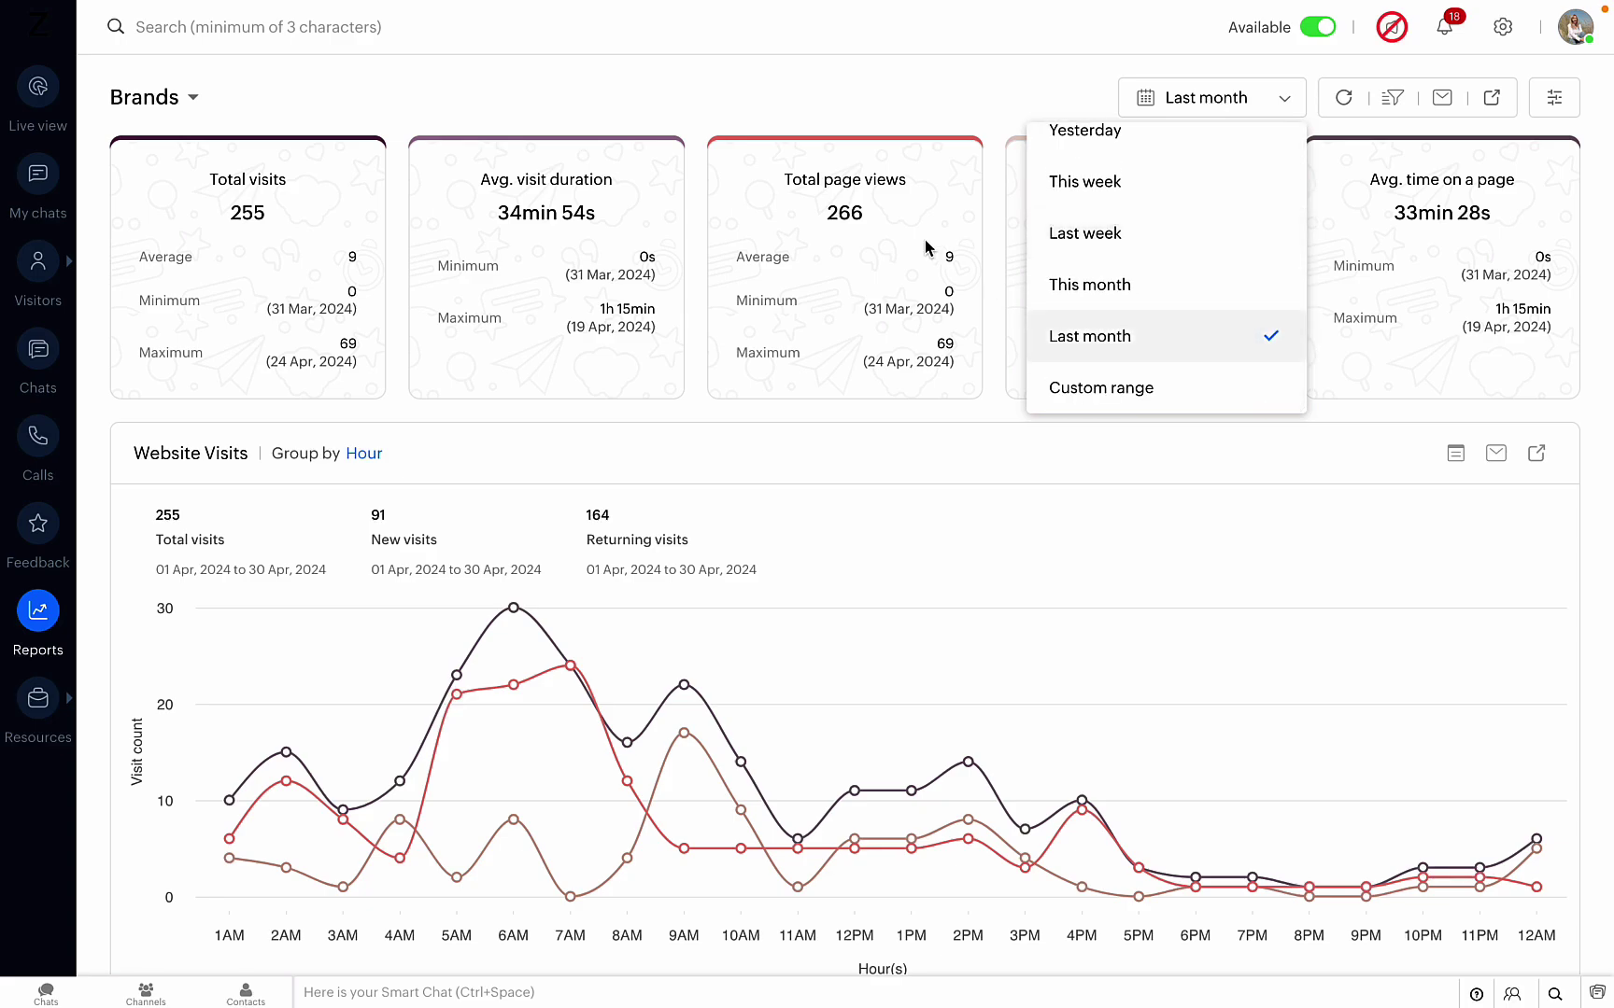
left_click(954, 94)
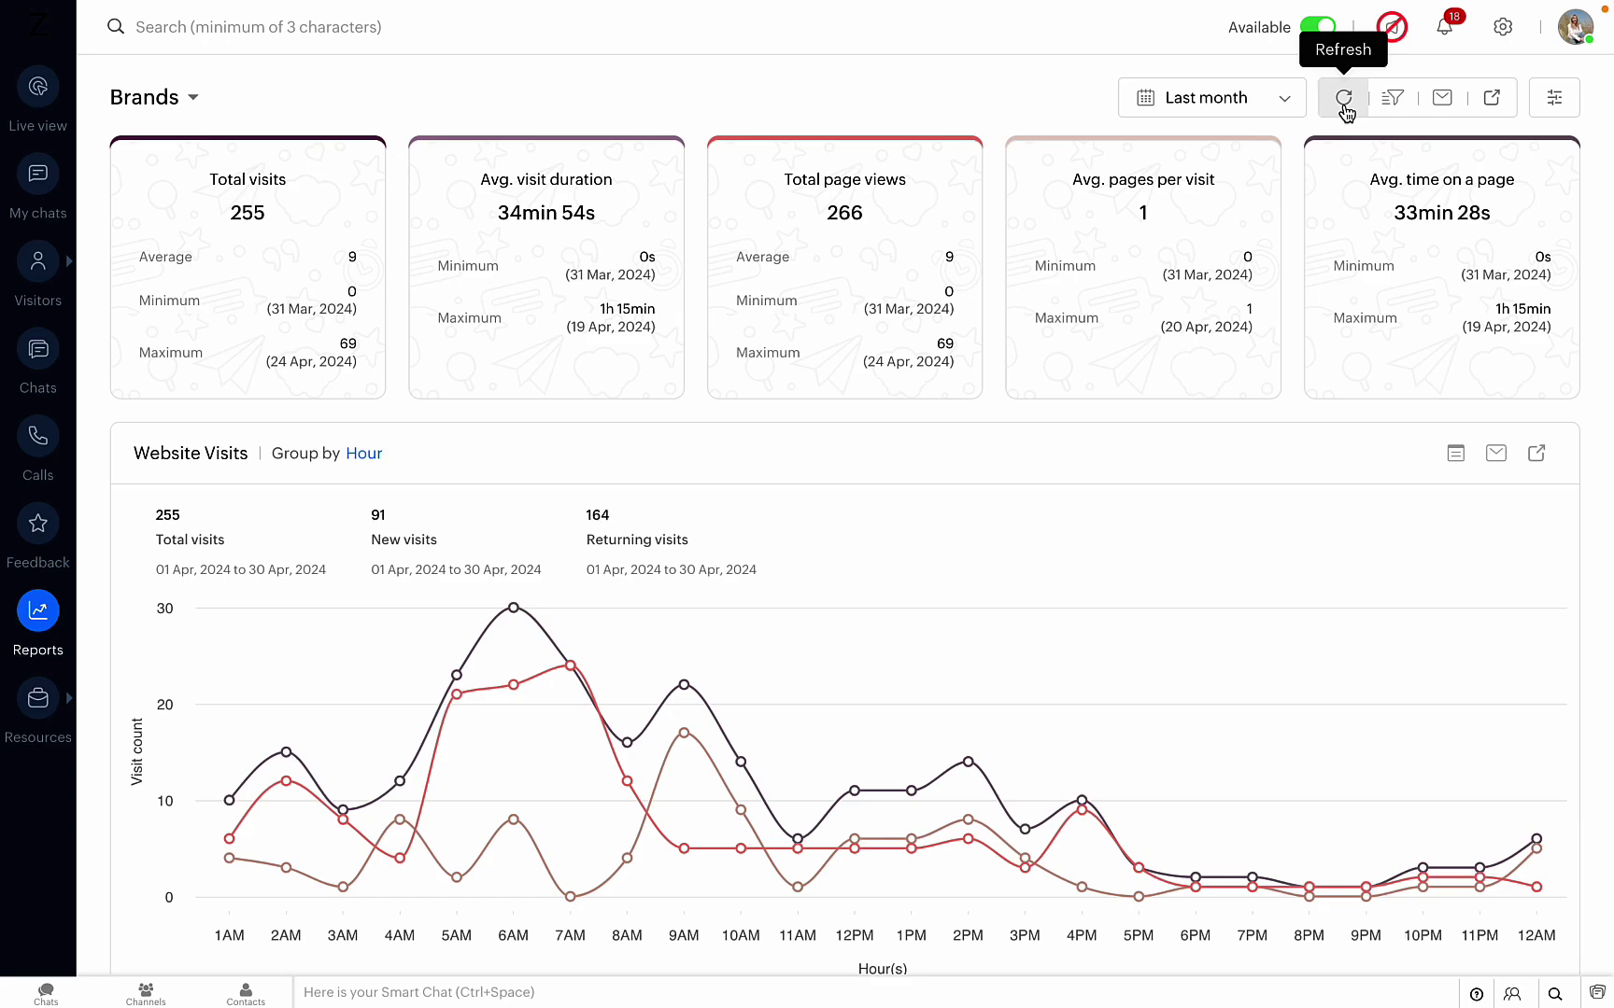
Look through the Brands report's filter, including the list of selectable brands, and close it without applying anything
left_click(1394, 99)
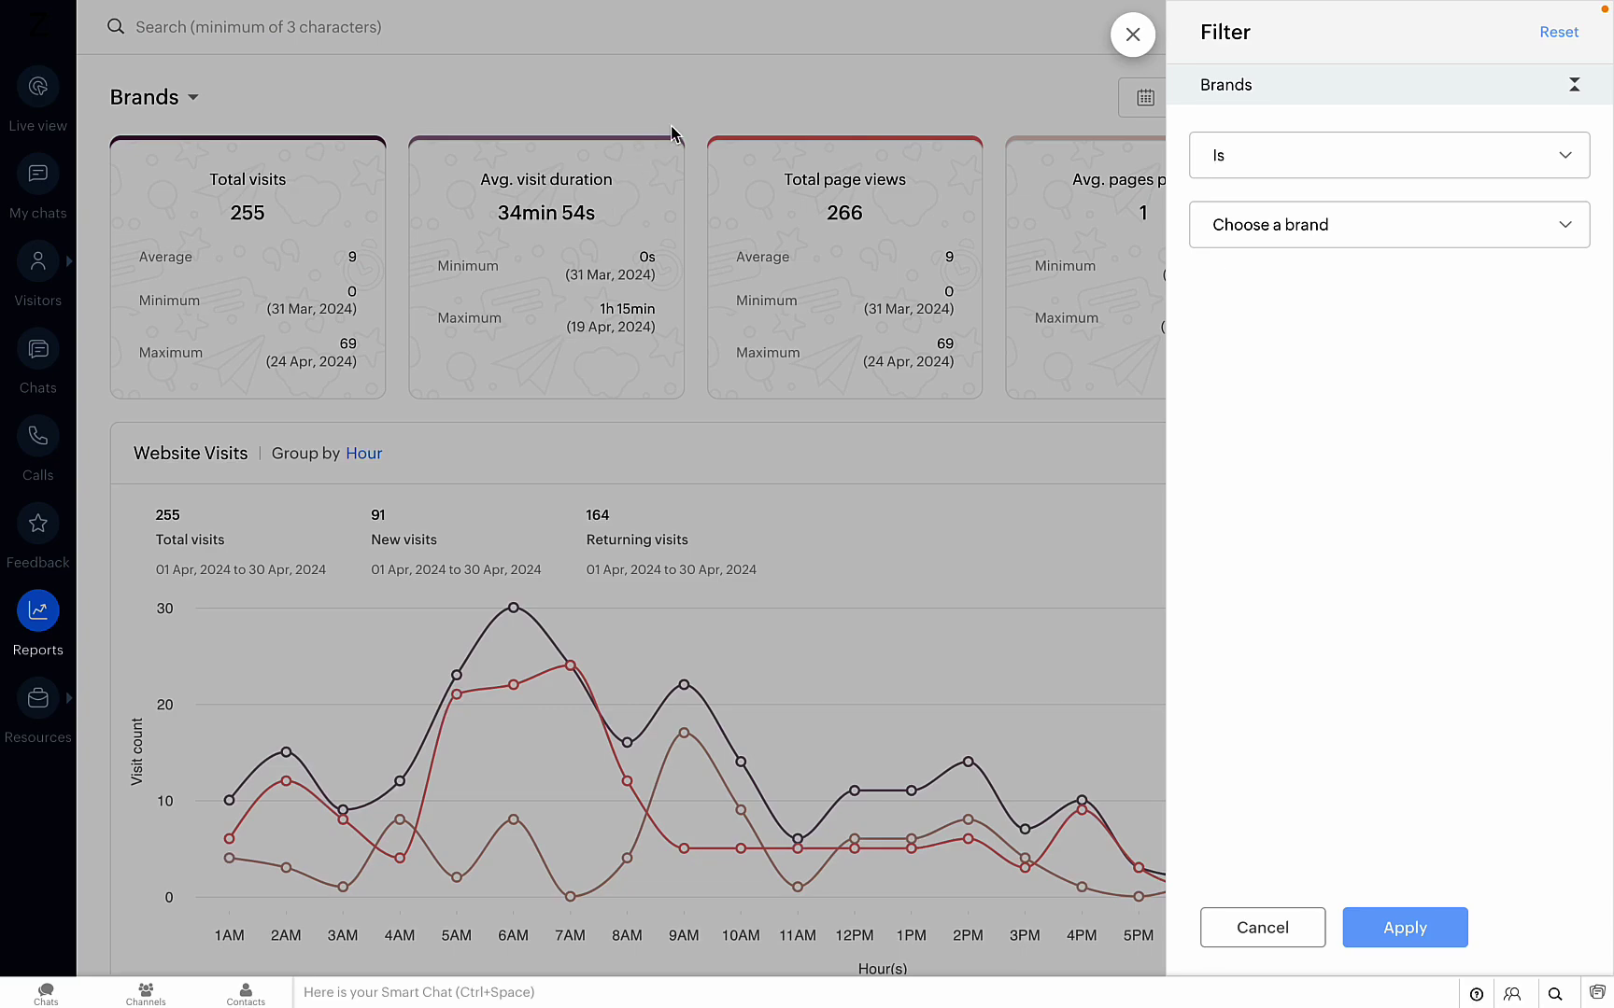
left_click(1148, 40)
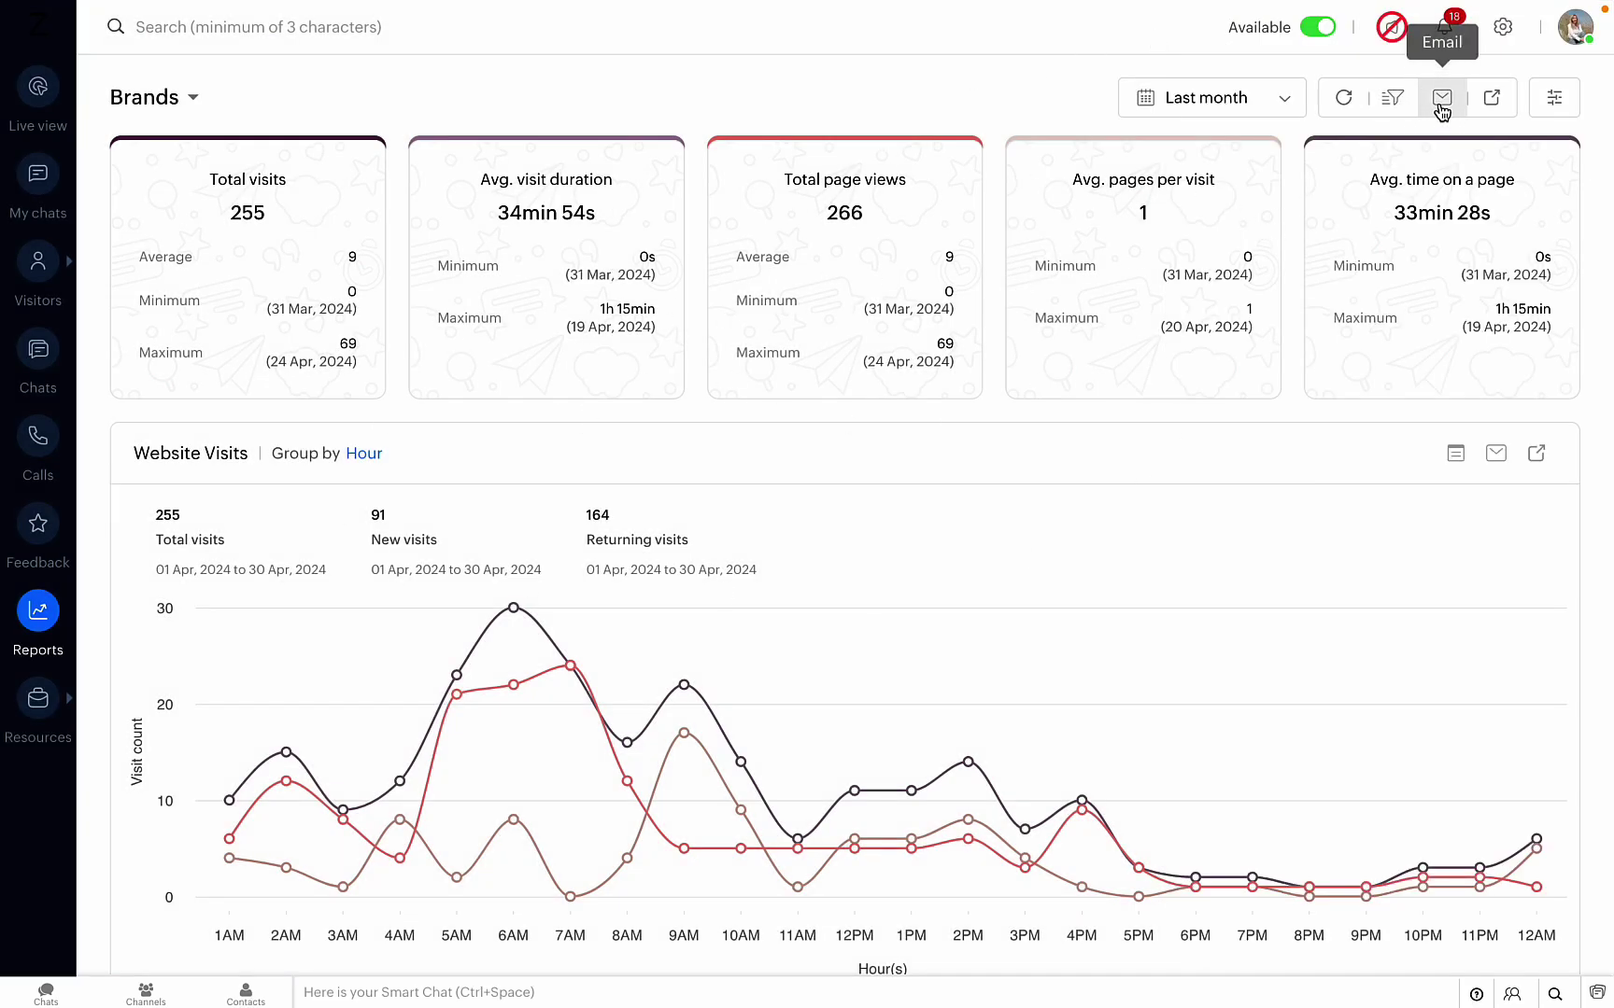
left_click(1403, 100)
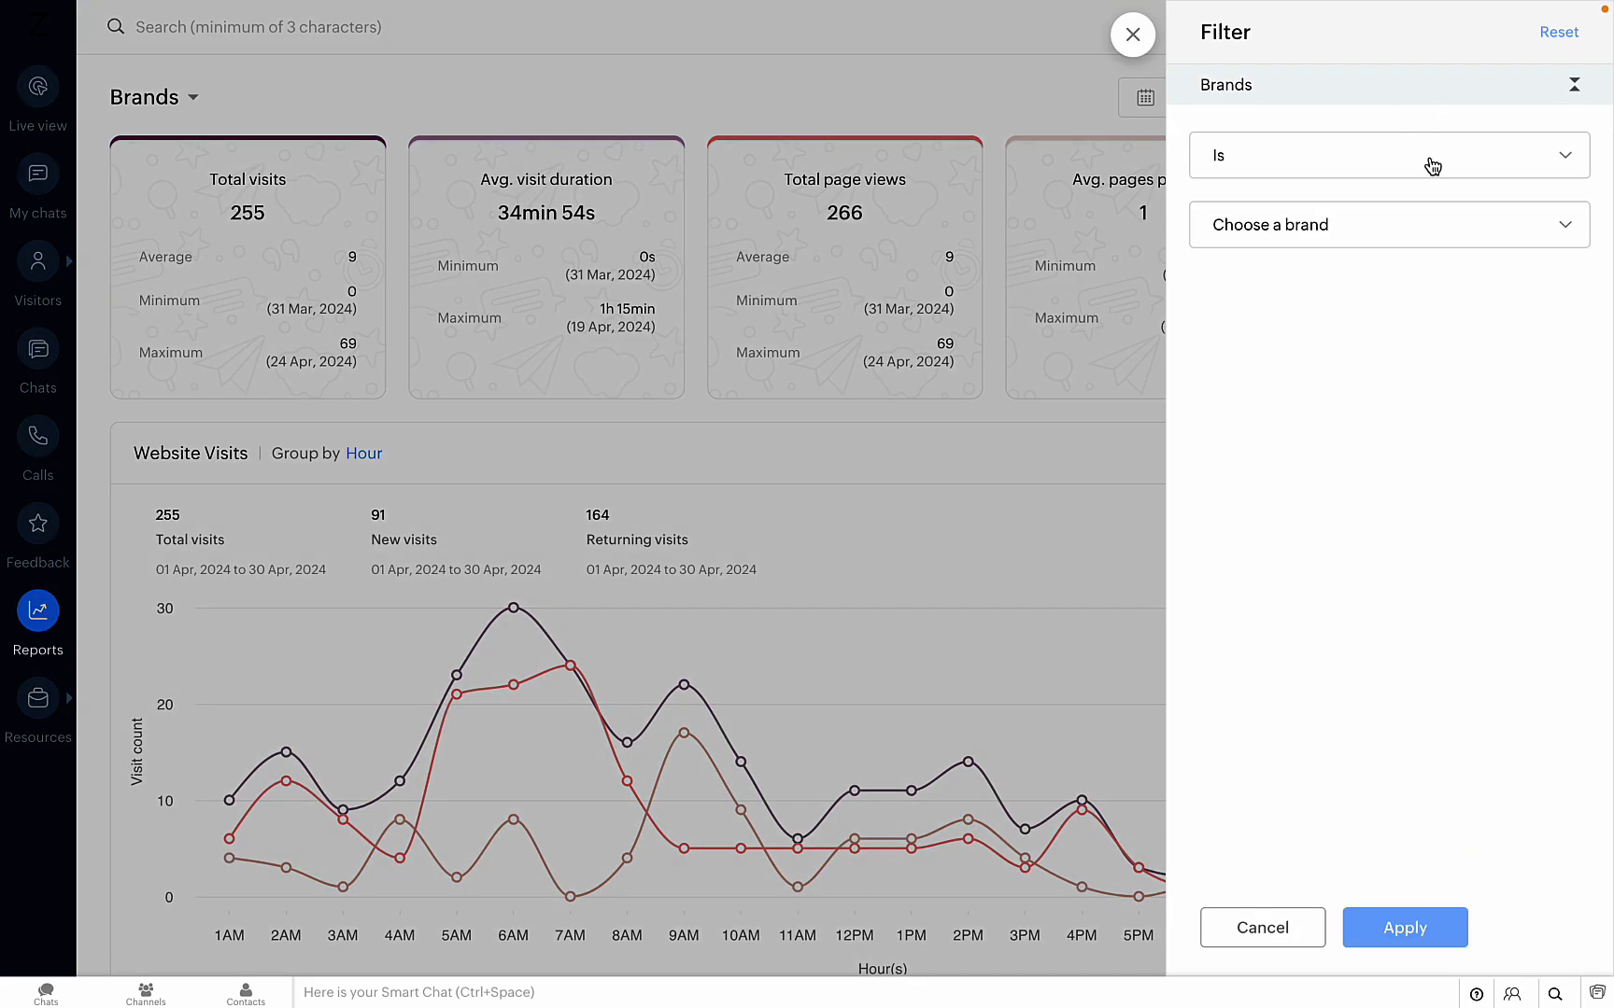
left_click(1412, 233)
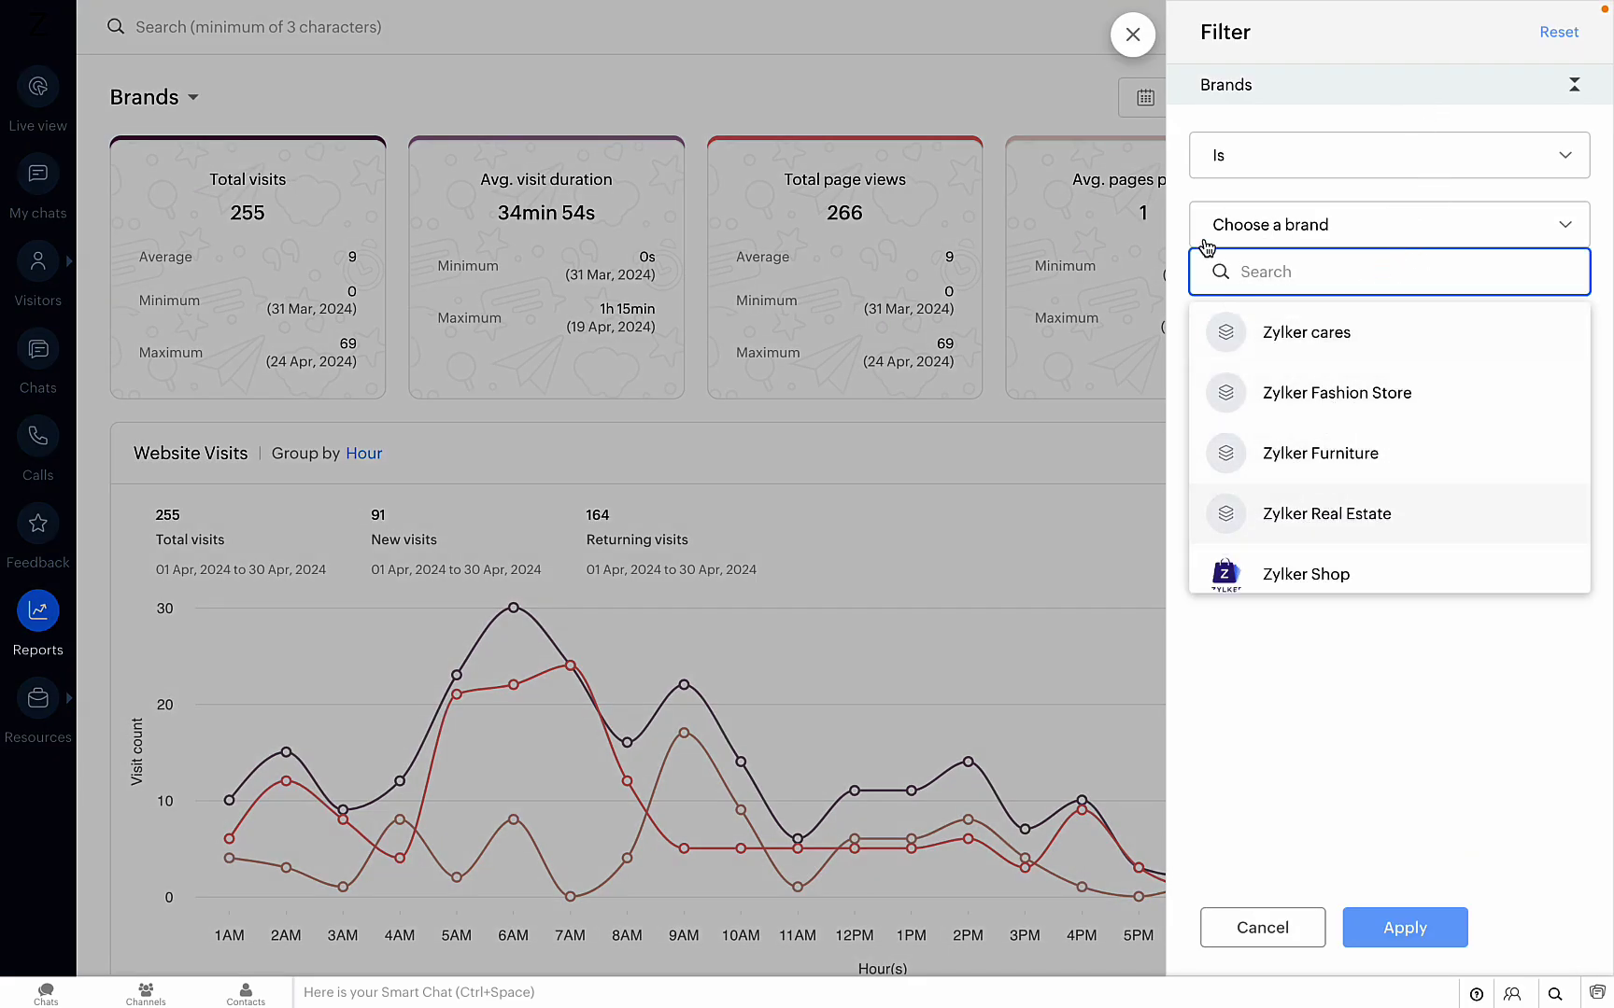
left_click(1133, 35)
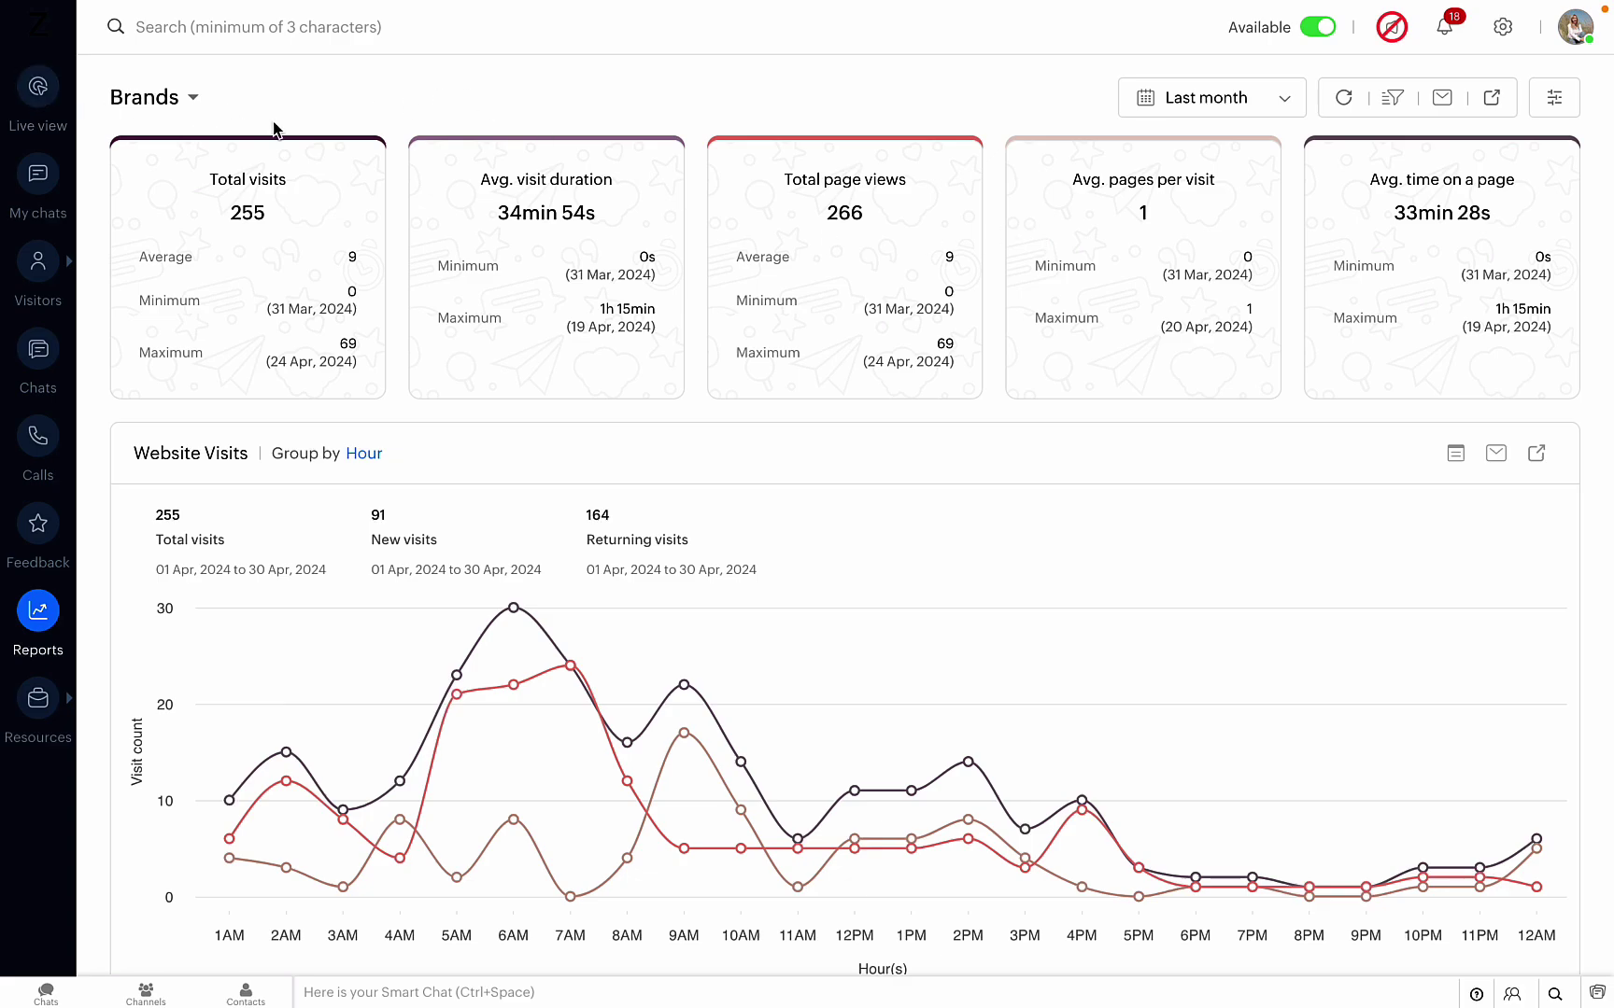
Switch to the Operators report and view its hourly Chat activities chart
left_click(172, 113)
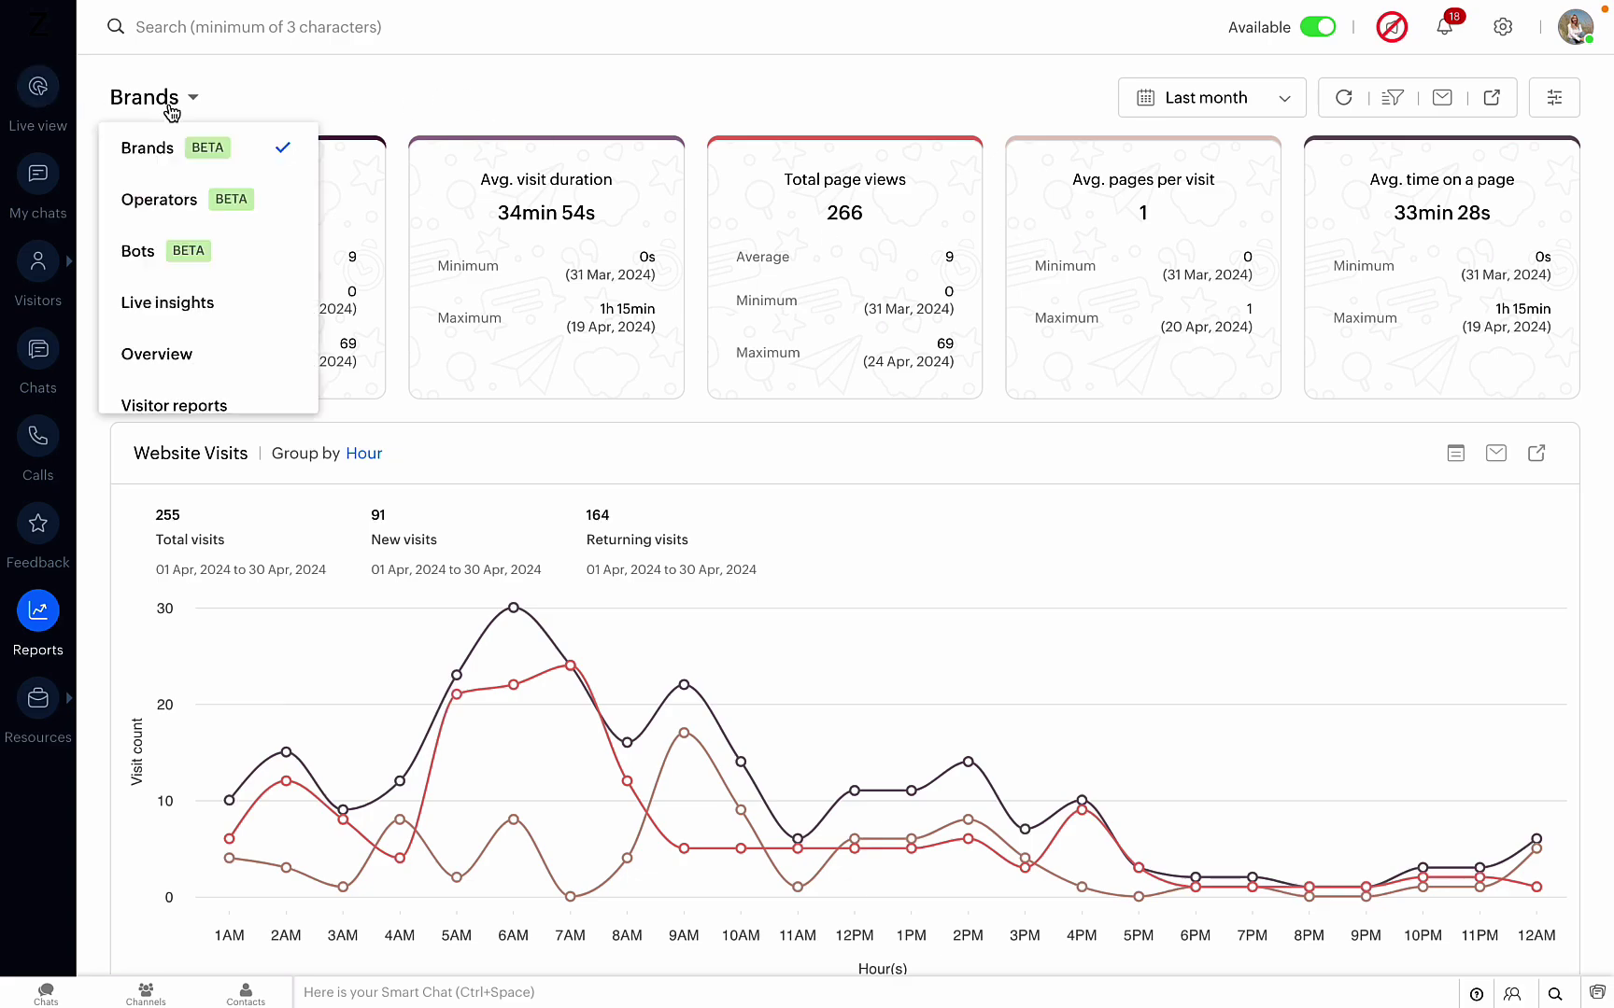
left_click(174, 211)
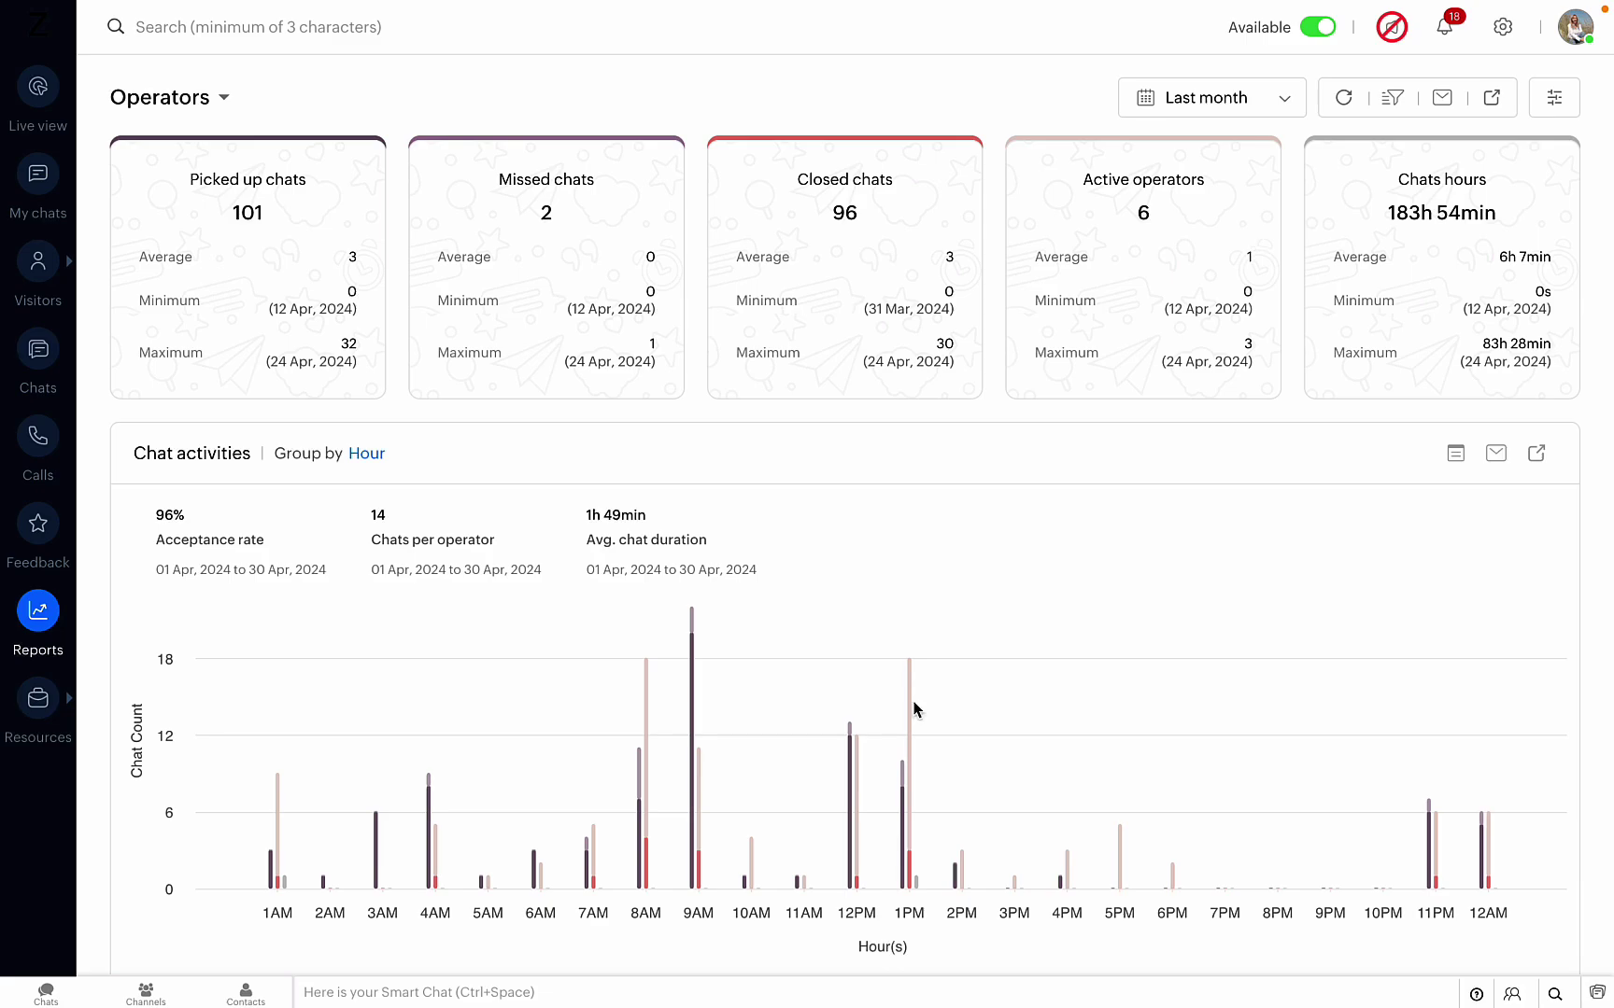
scroll(914, 710, "down", 2)
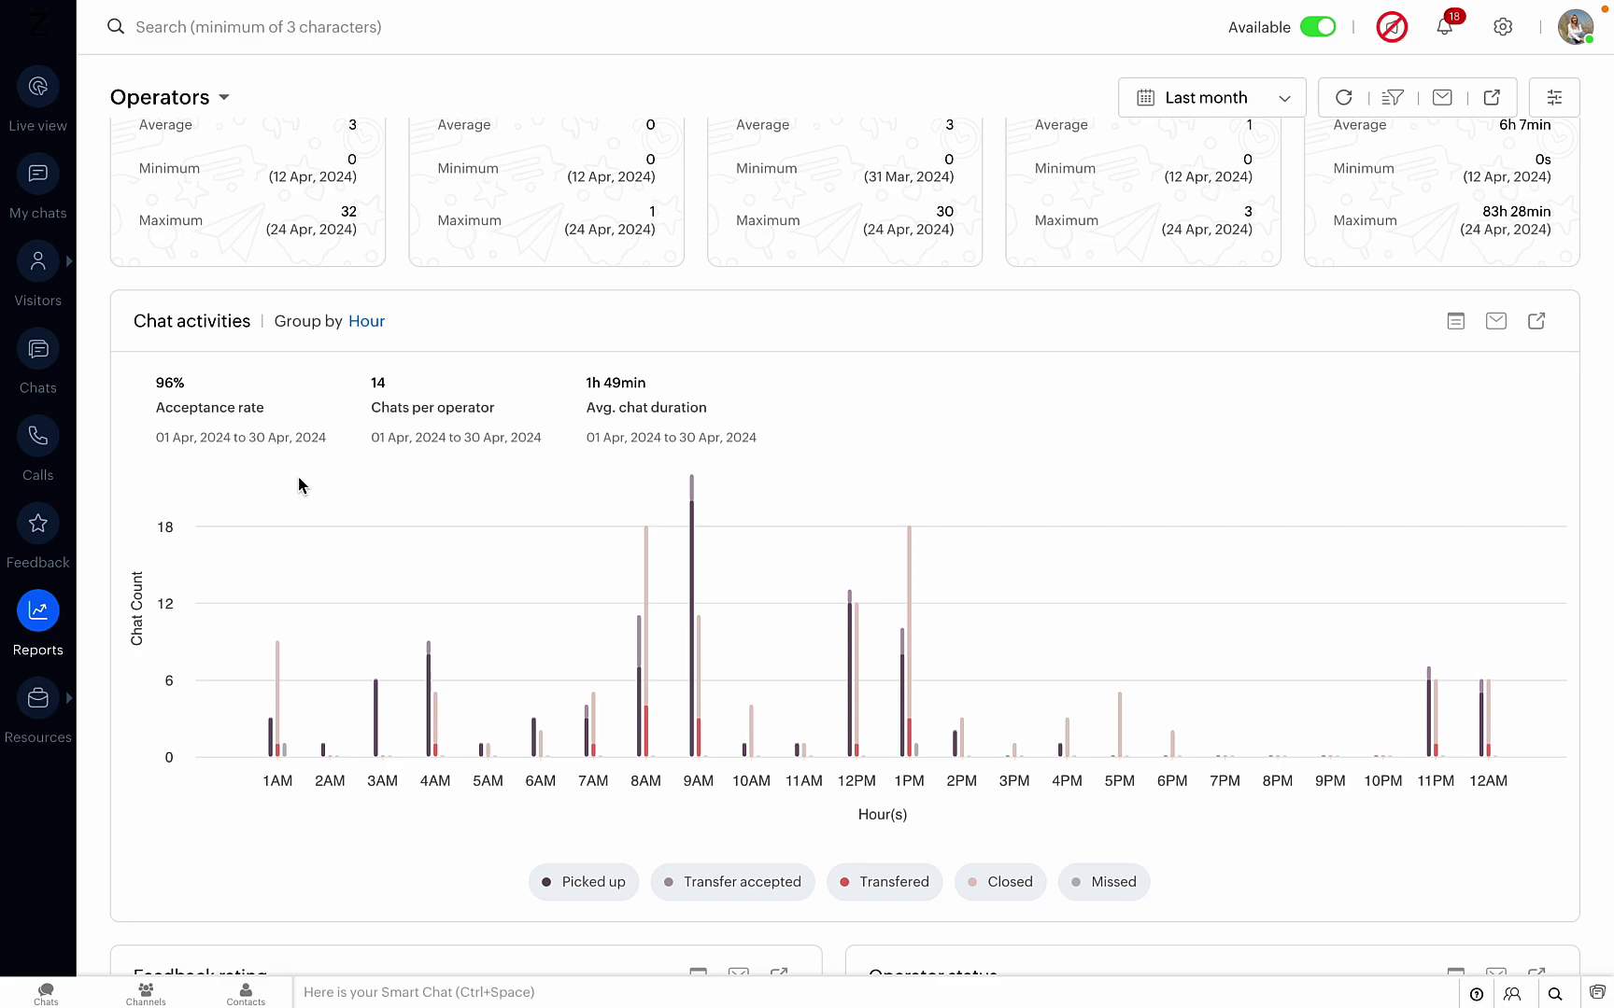
Examine the Operators report's Chat activities metrics, such as the acceptance rate, and the Feedback rating and Operator status charts
scroll(394, 479, "down", 1)
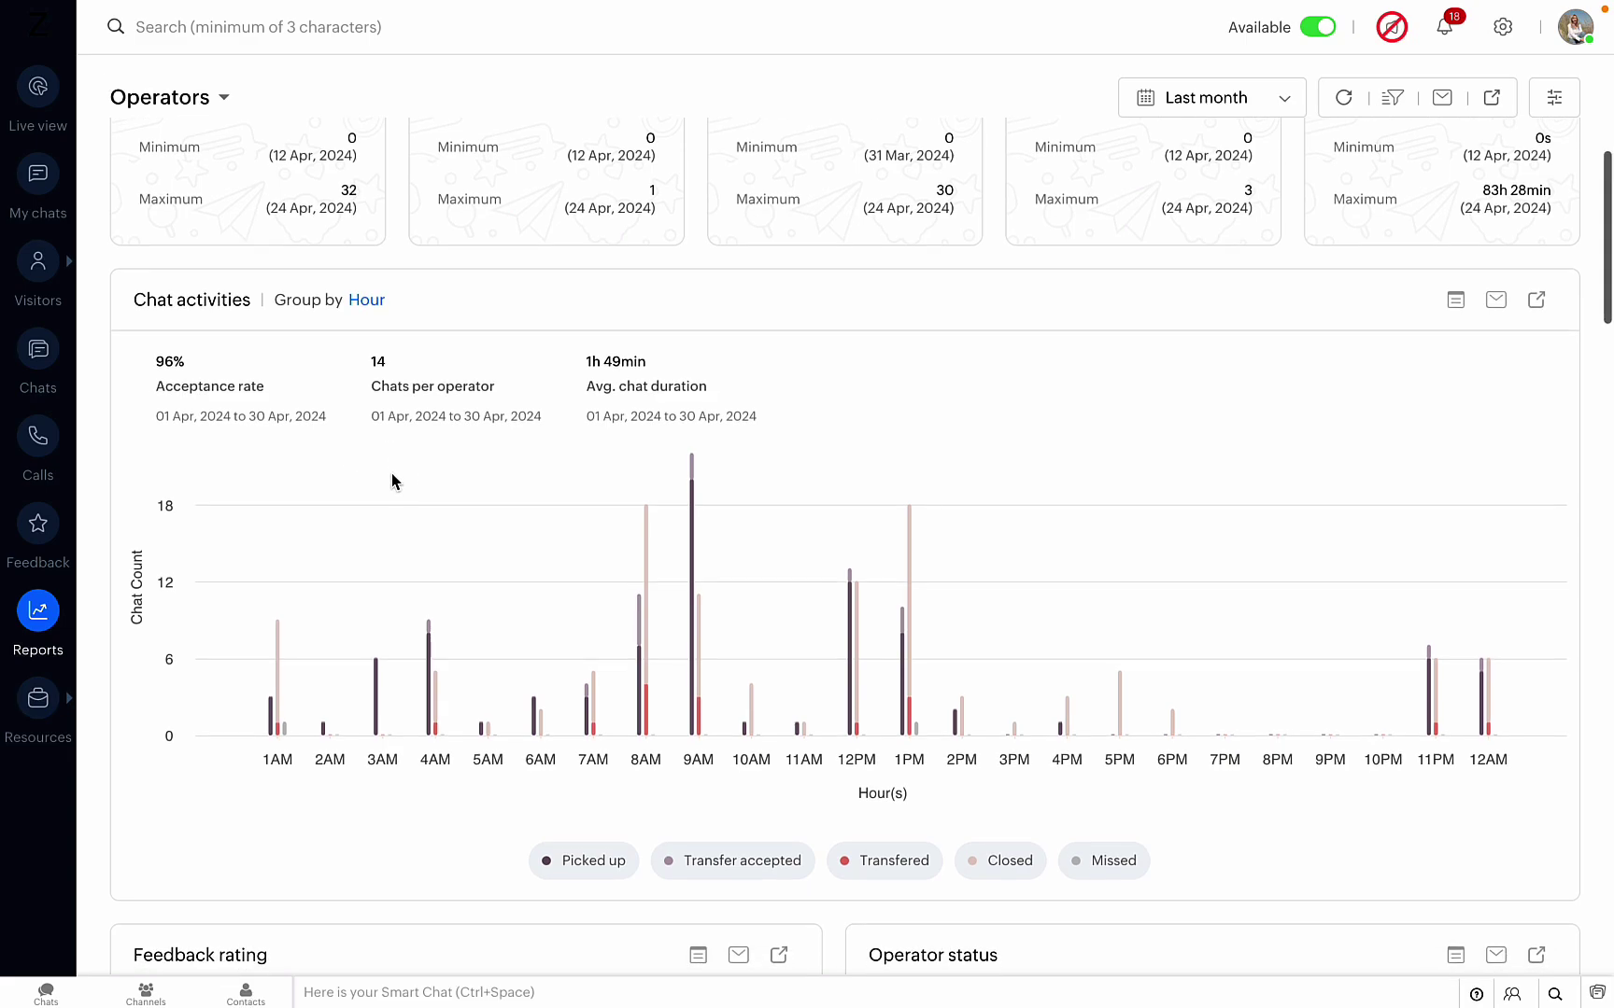
left_click_drag(173, 384, 241, 386)
left_click(213, 380)
scroll(666, 476, "down", 1)
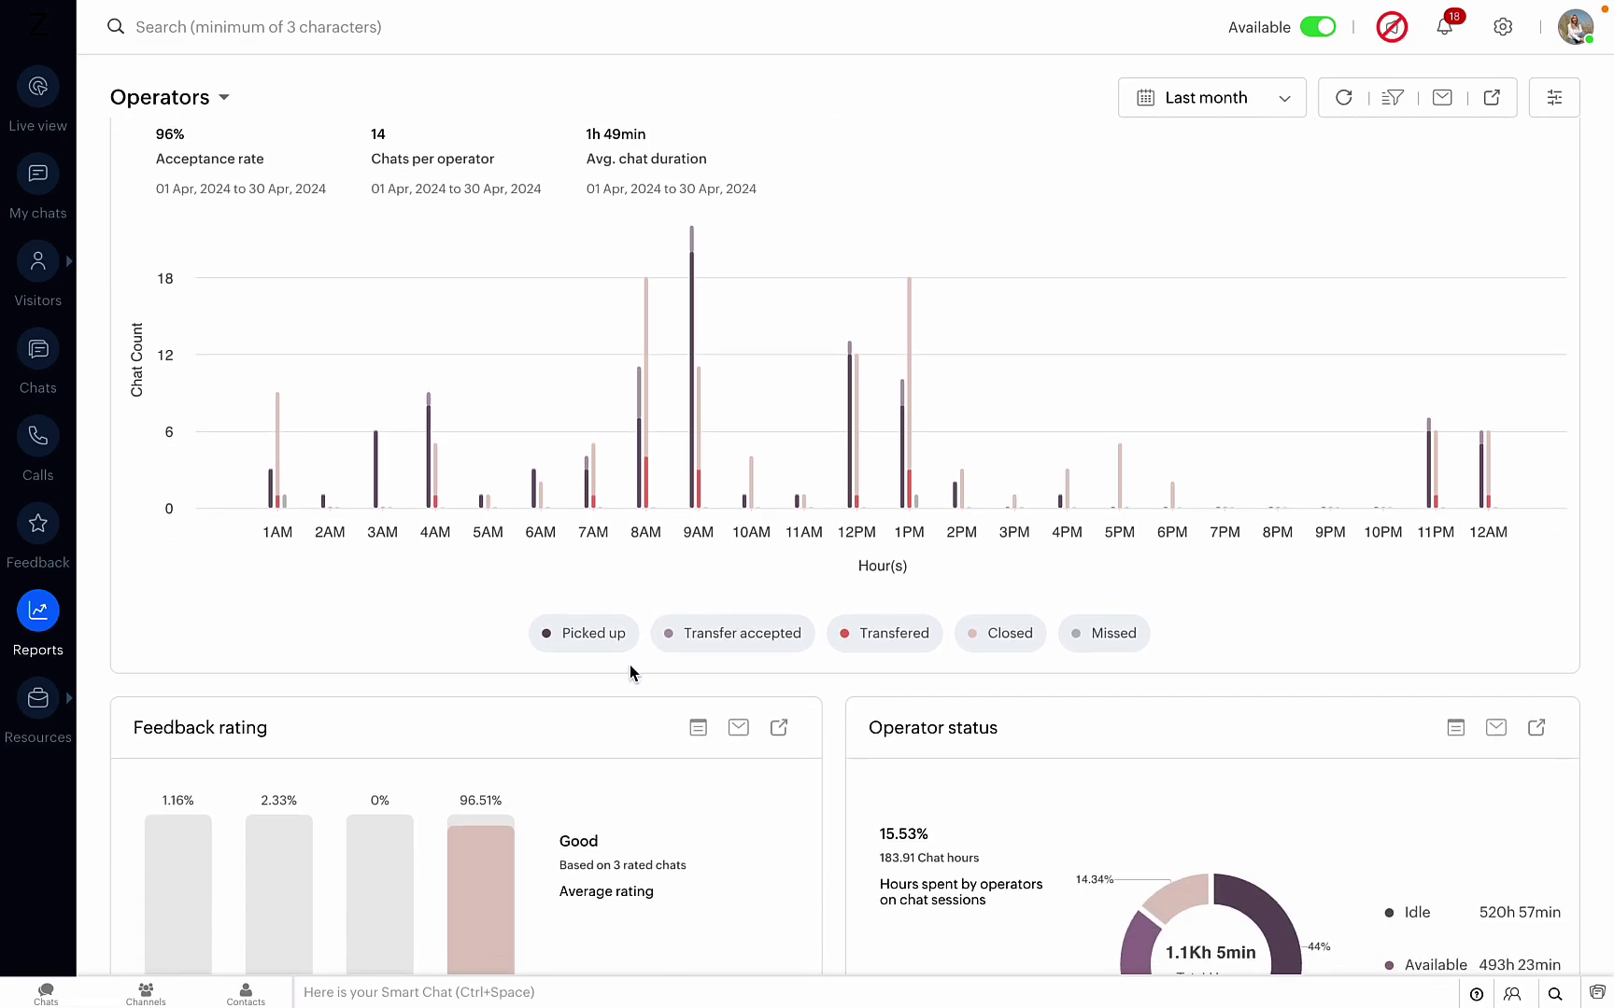
scroll(629, 666, "down", 4)
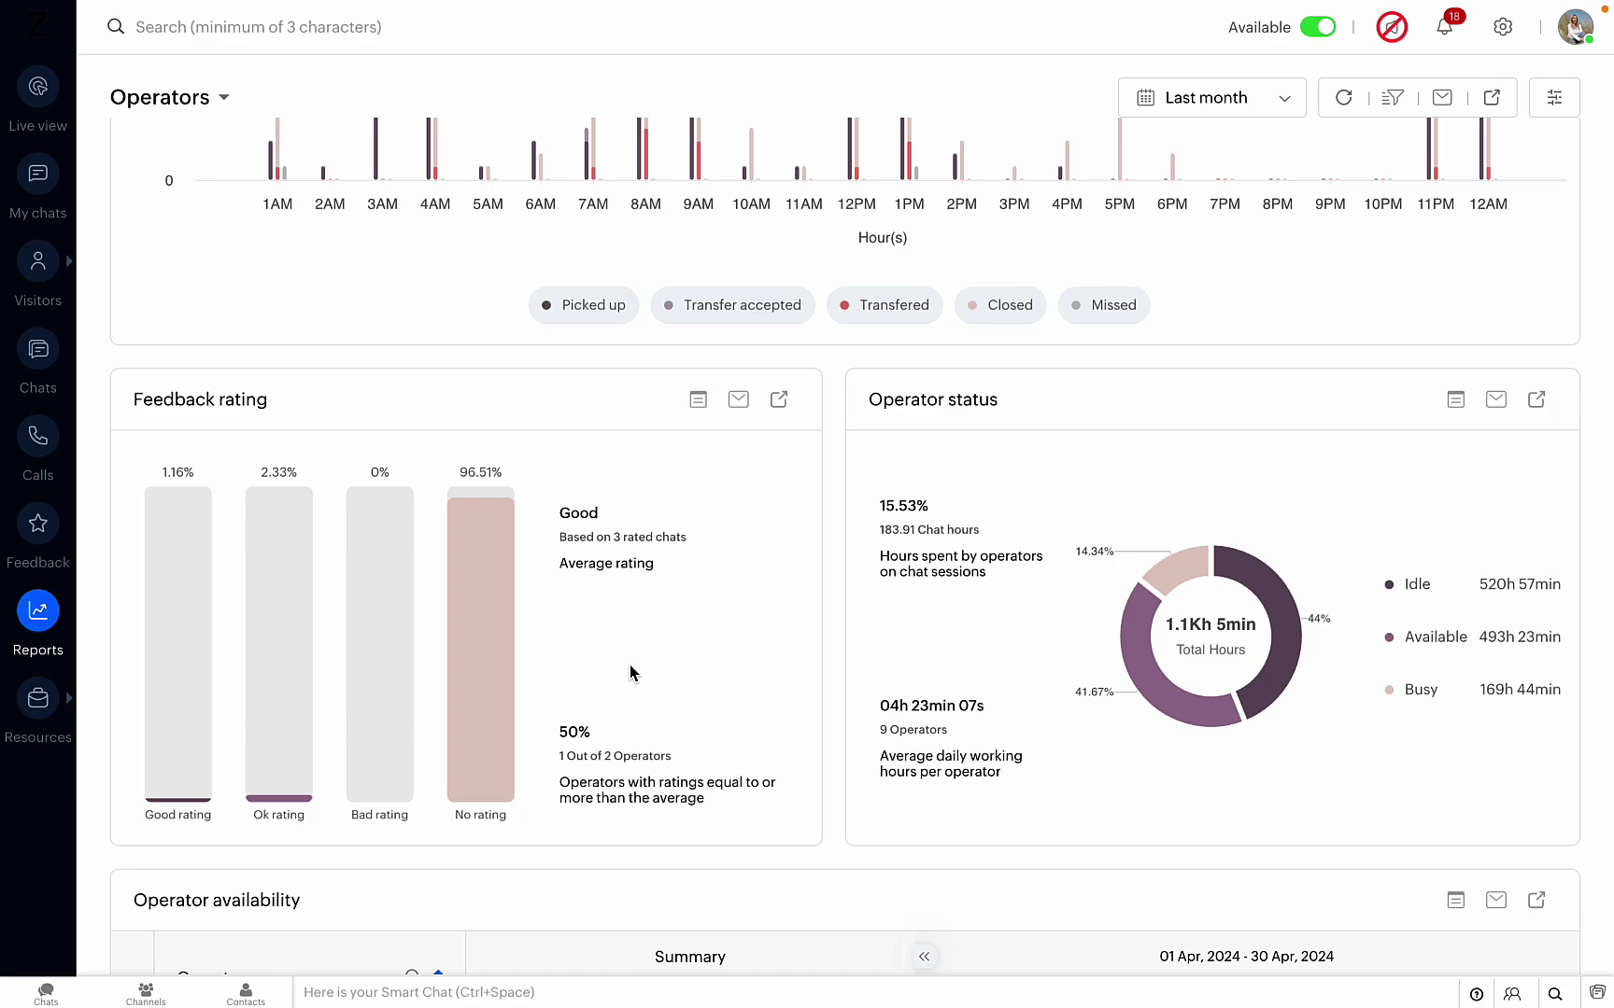
scroll(630, 666, "down", 1)
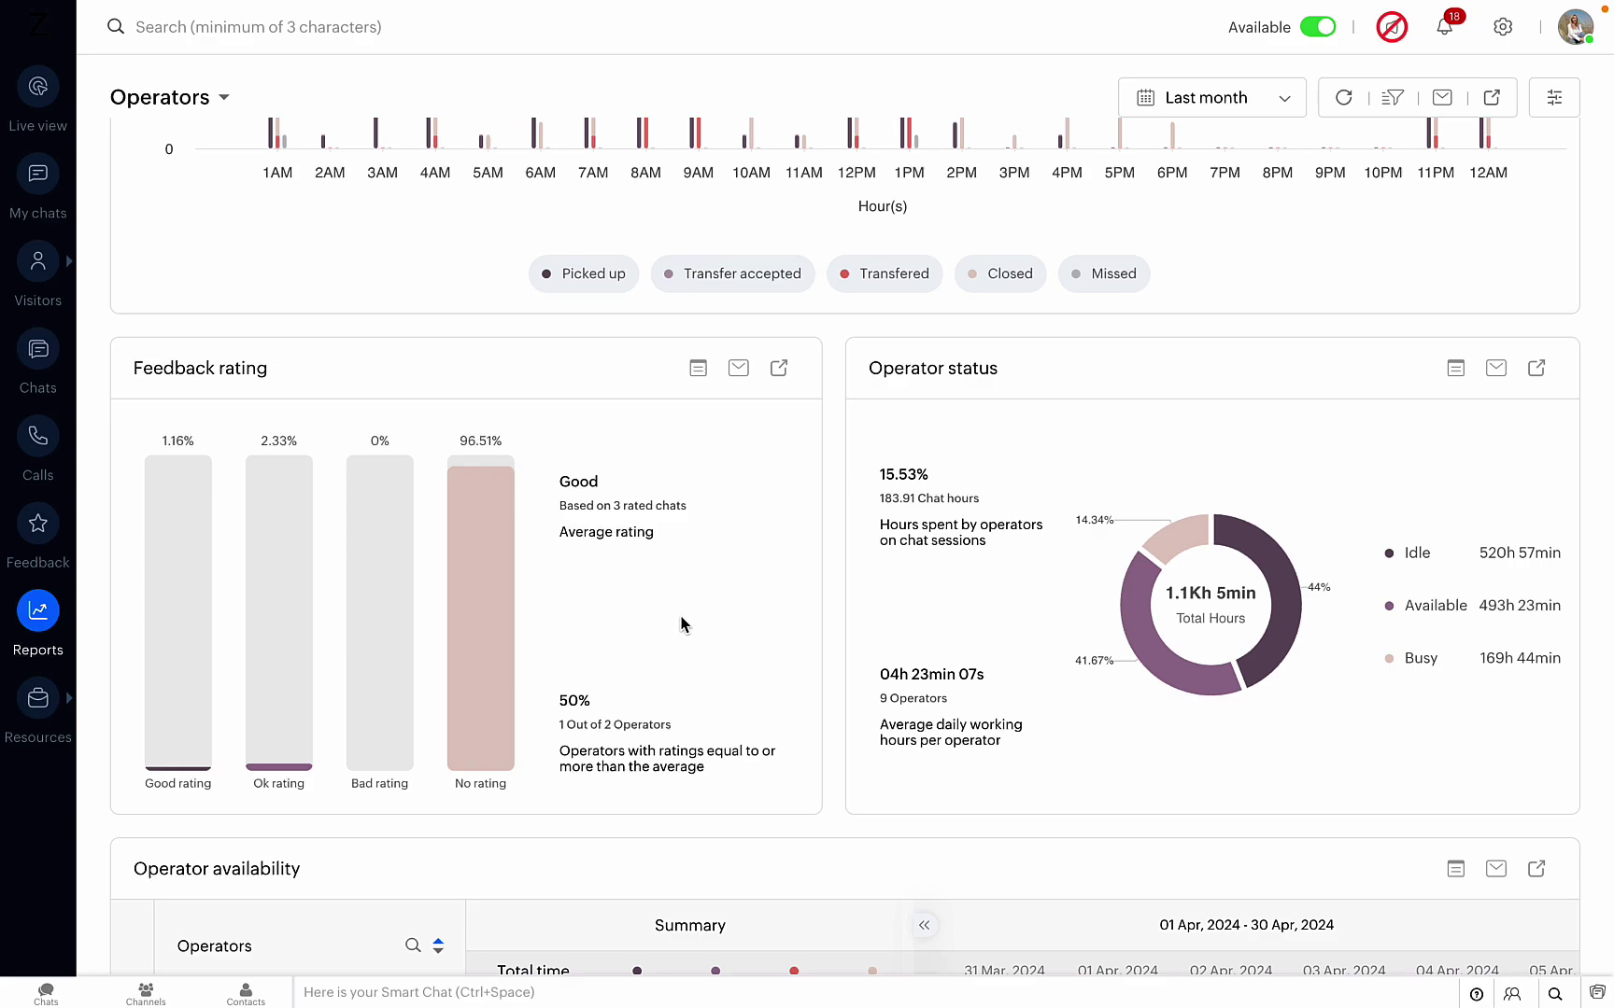
View the detailed Operator status table across its working time and chat columns, and close it
mouse_move(1257, 543)
left_click(1464, 371)
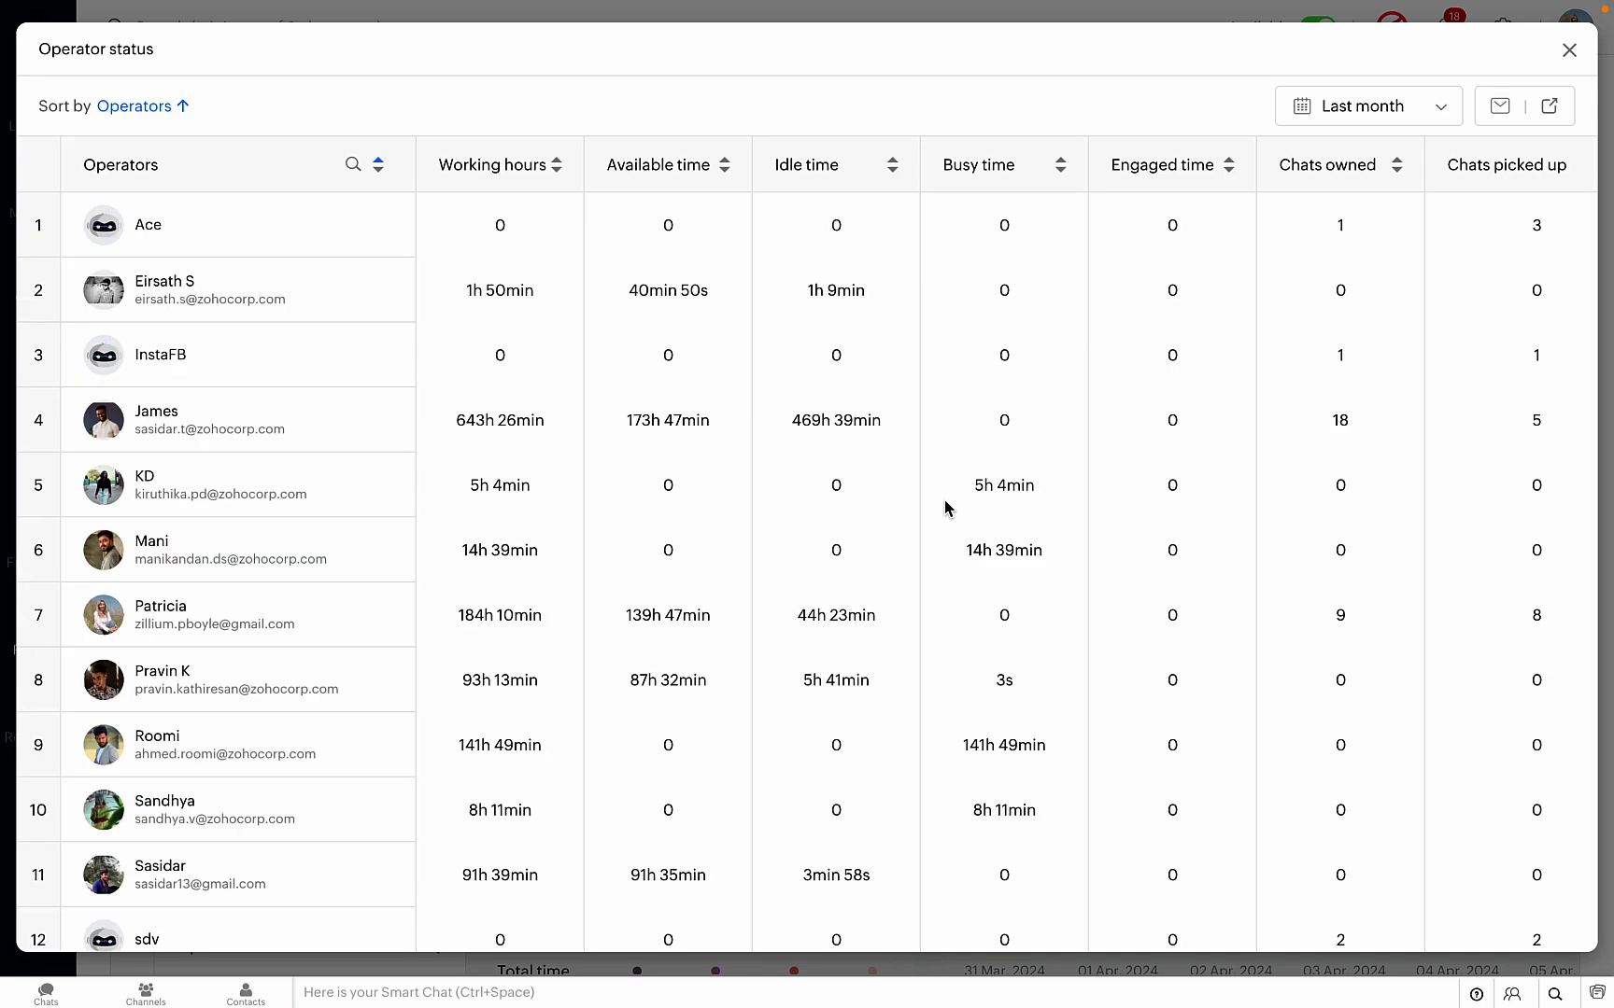
scroll(790, 510, "right", 5)
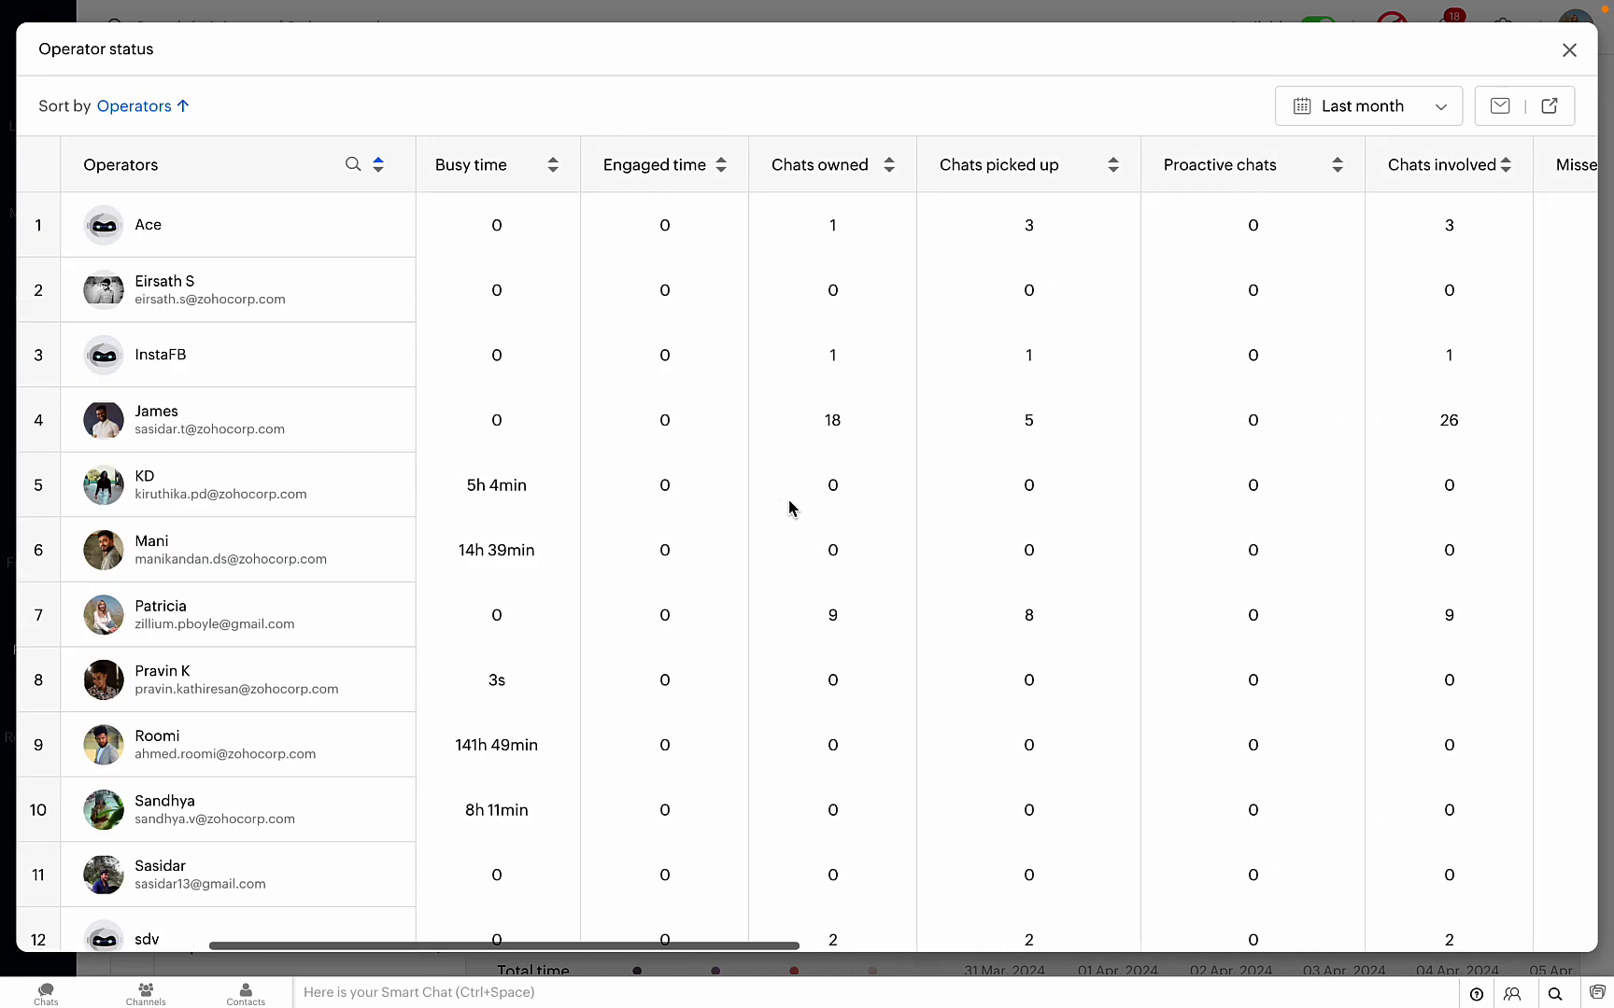
scroll(790, 510, "left", 5)
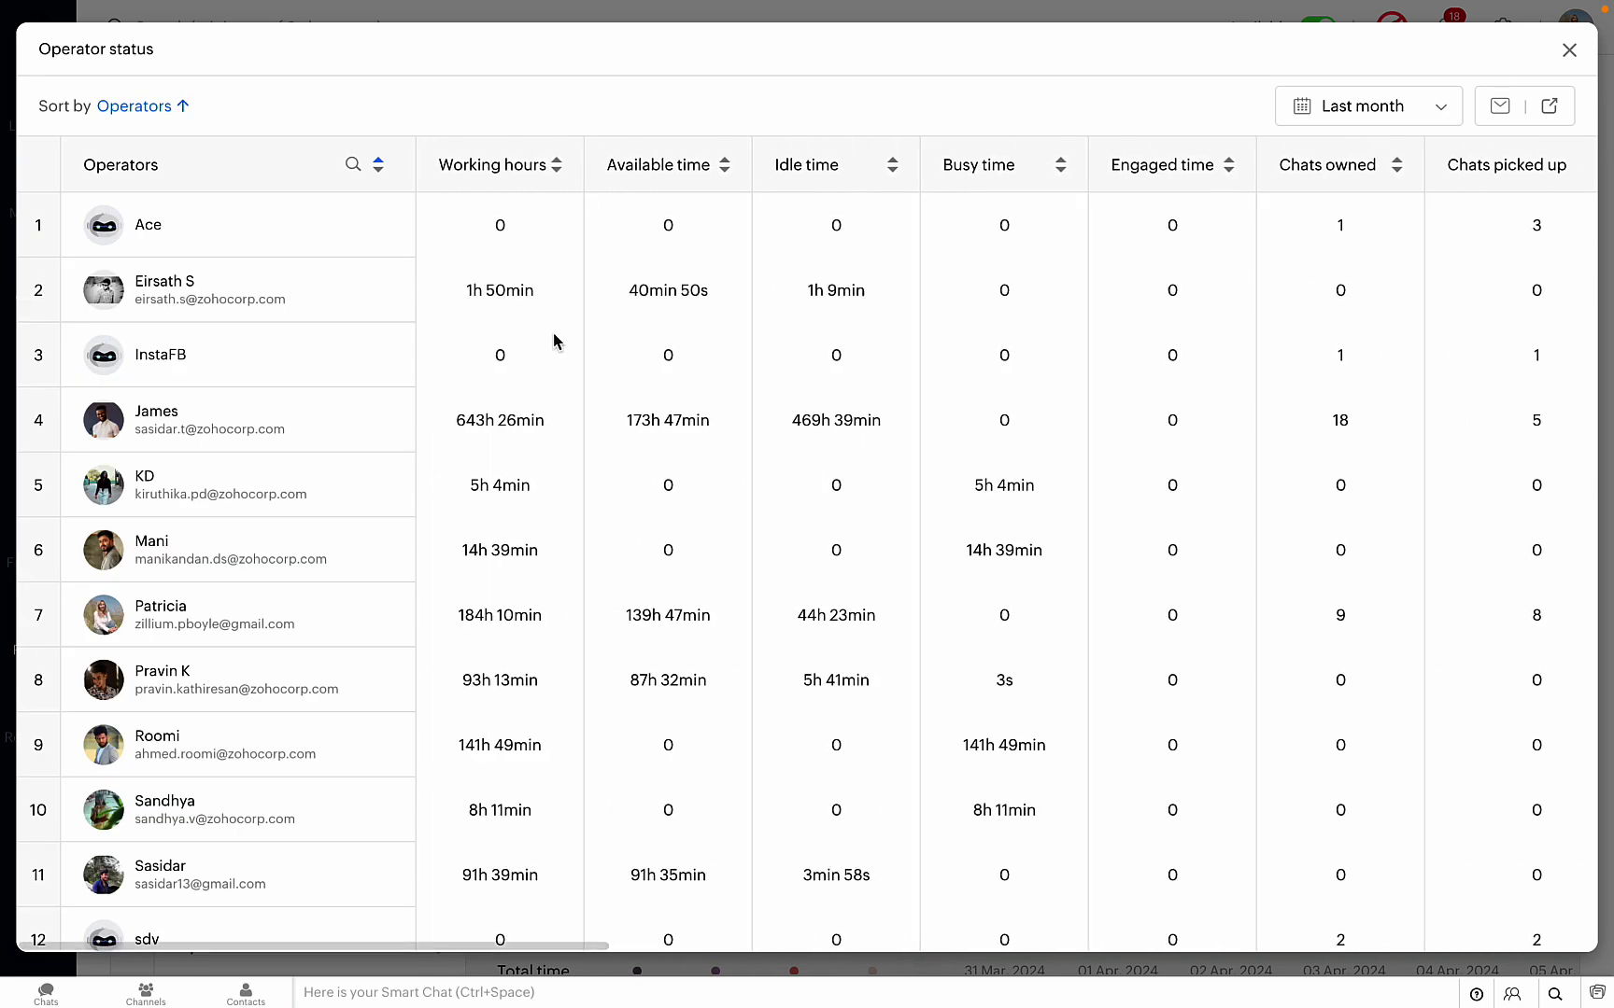
left_click(1569, 50)
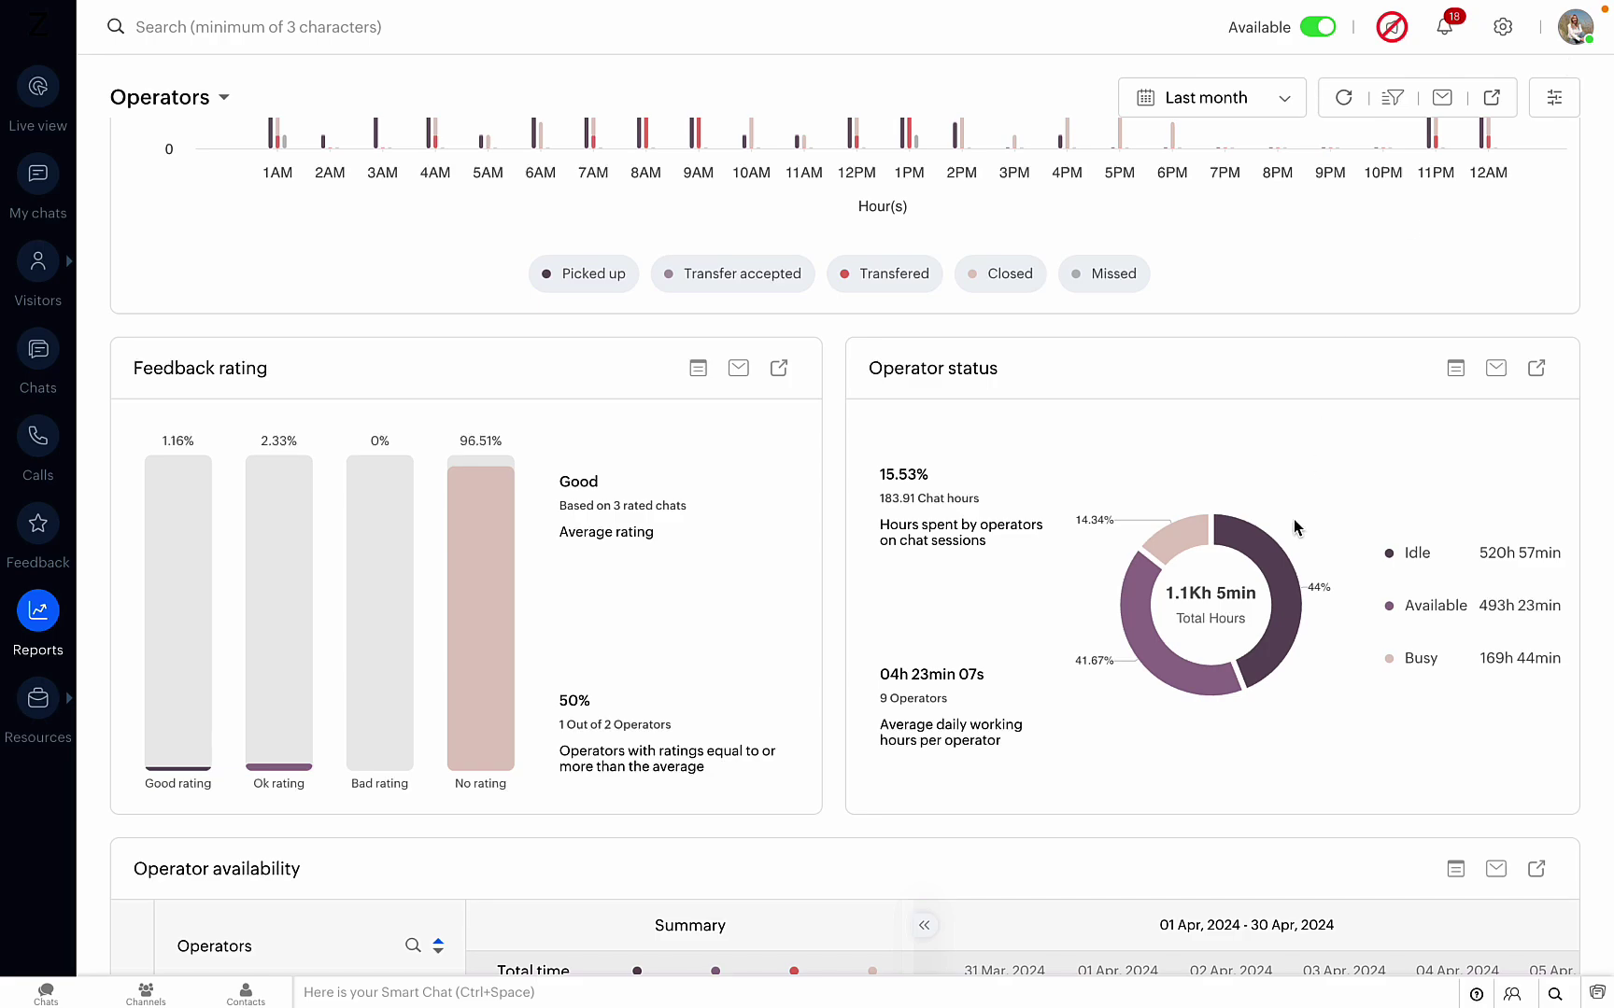
Examine the Operator availability table, including the meaning of each status colour in its summary and every operator's row
scroll(1296, 527, "down", 3)
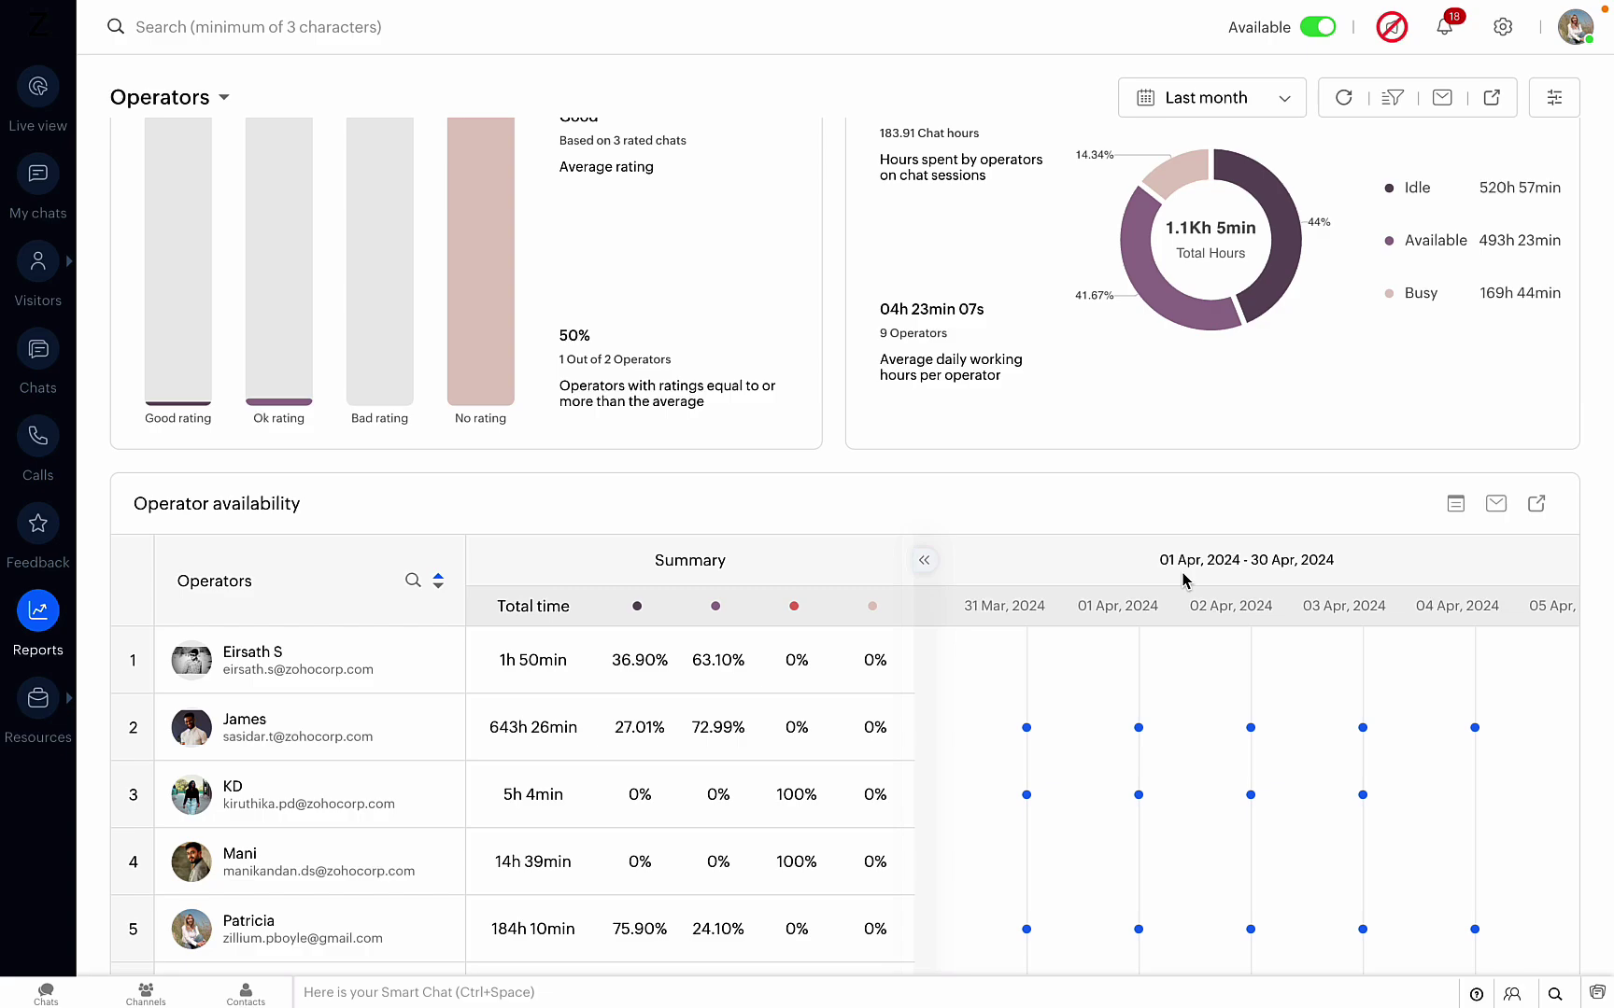
scroll(761, 505, "down", 2)
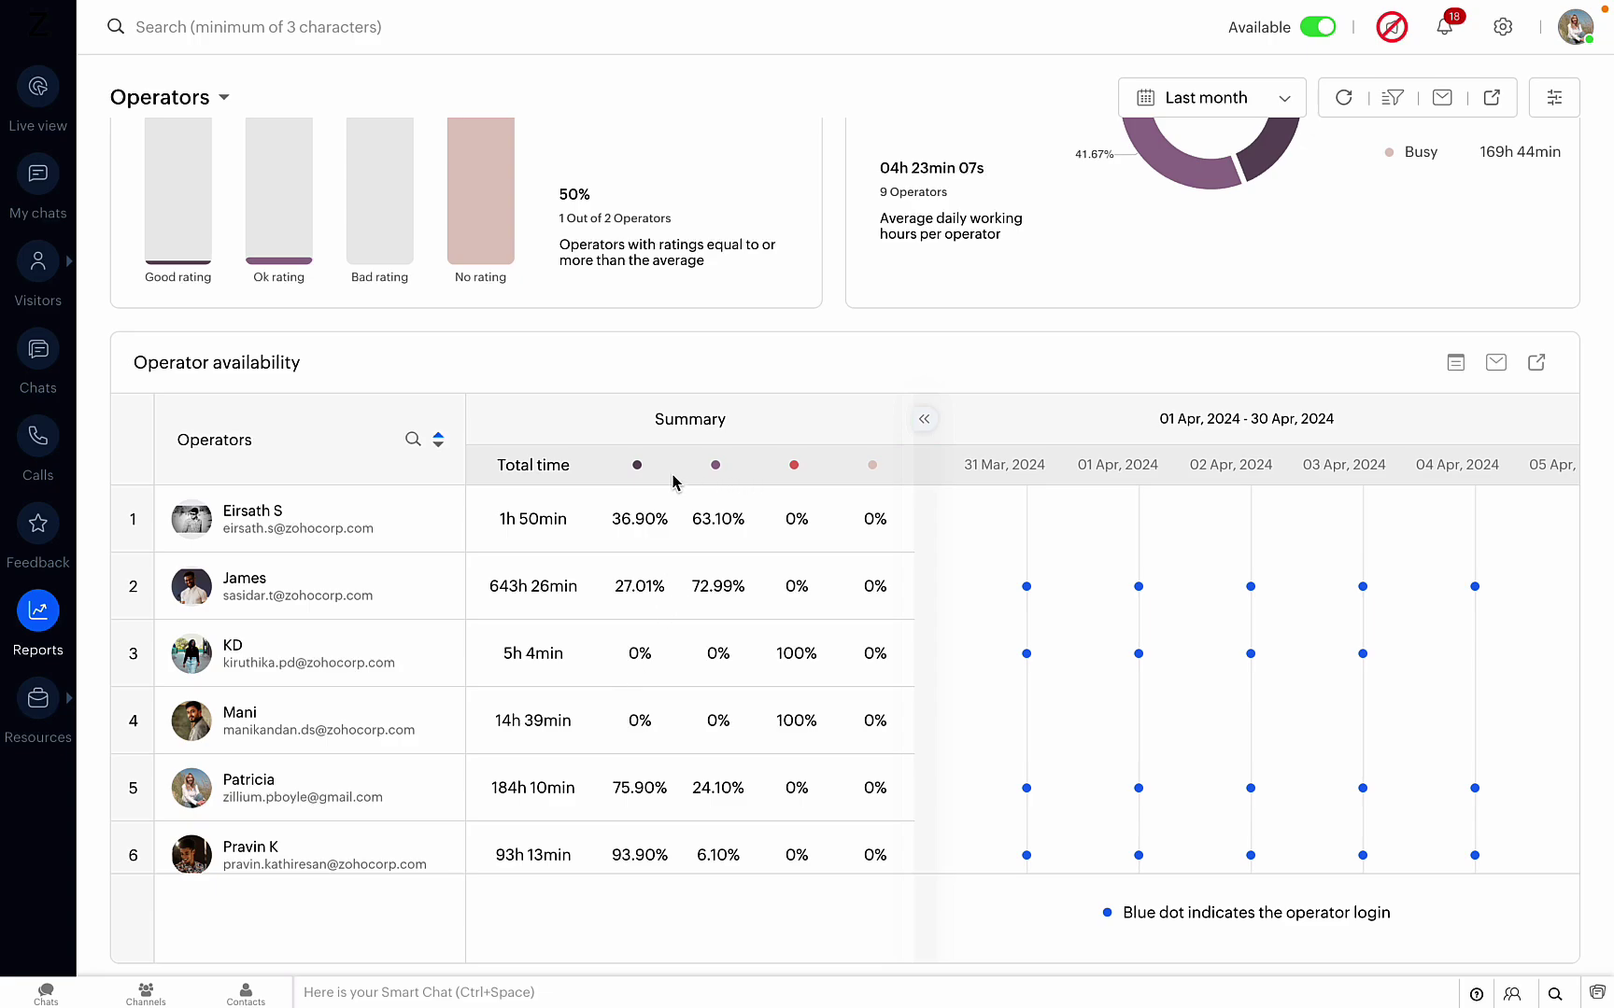
mouse_move(638, 470)
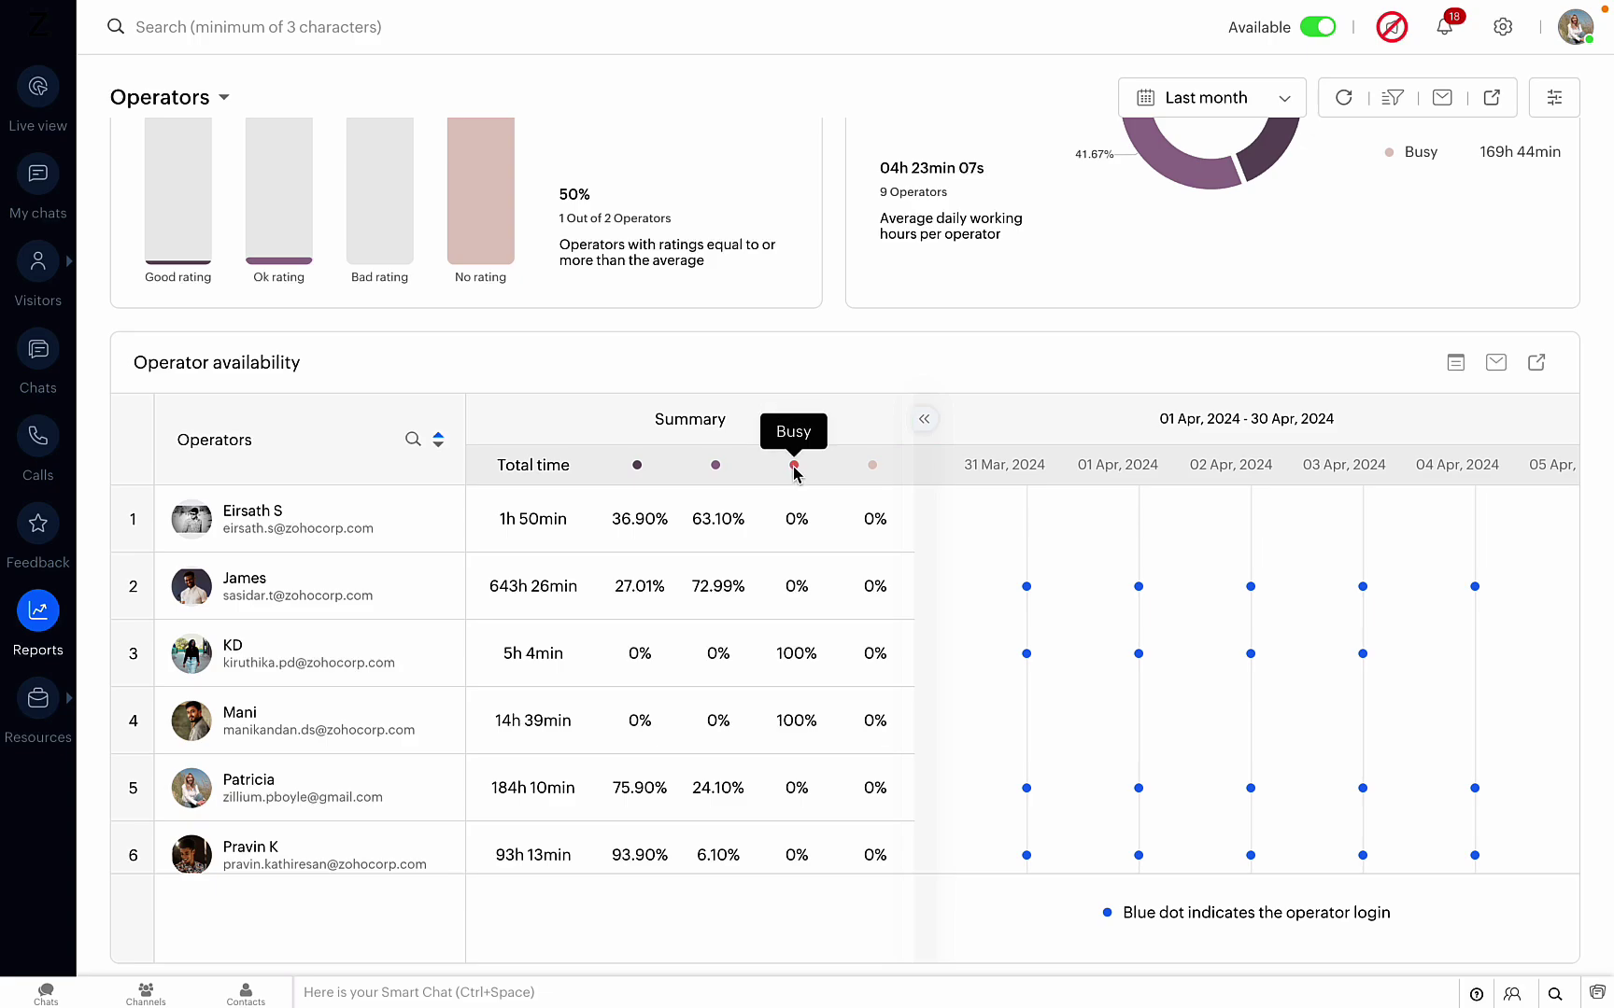
mouse_move(873, 472)
scroll(780, 677, "down", 3)
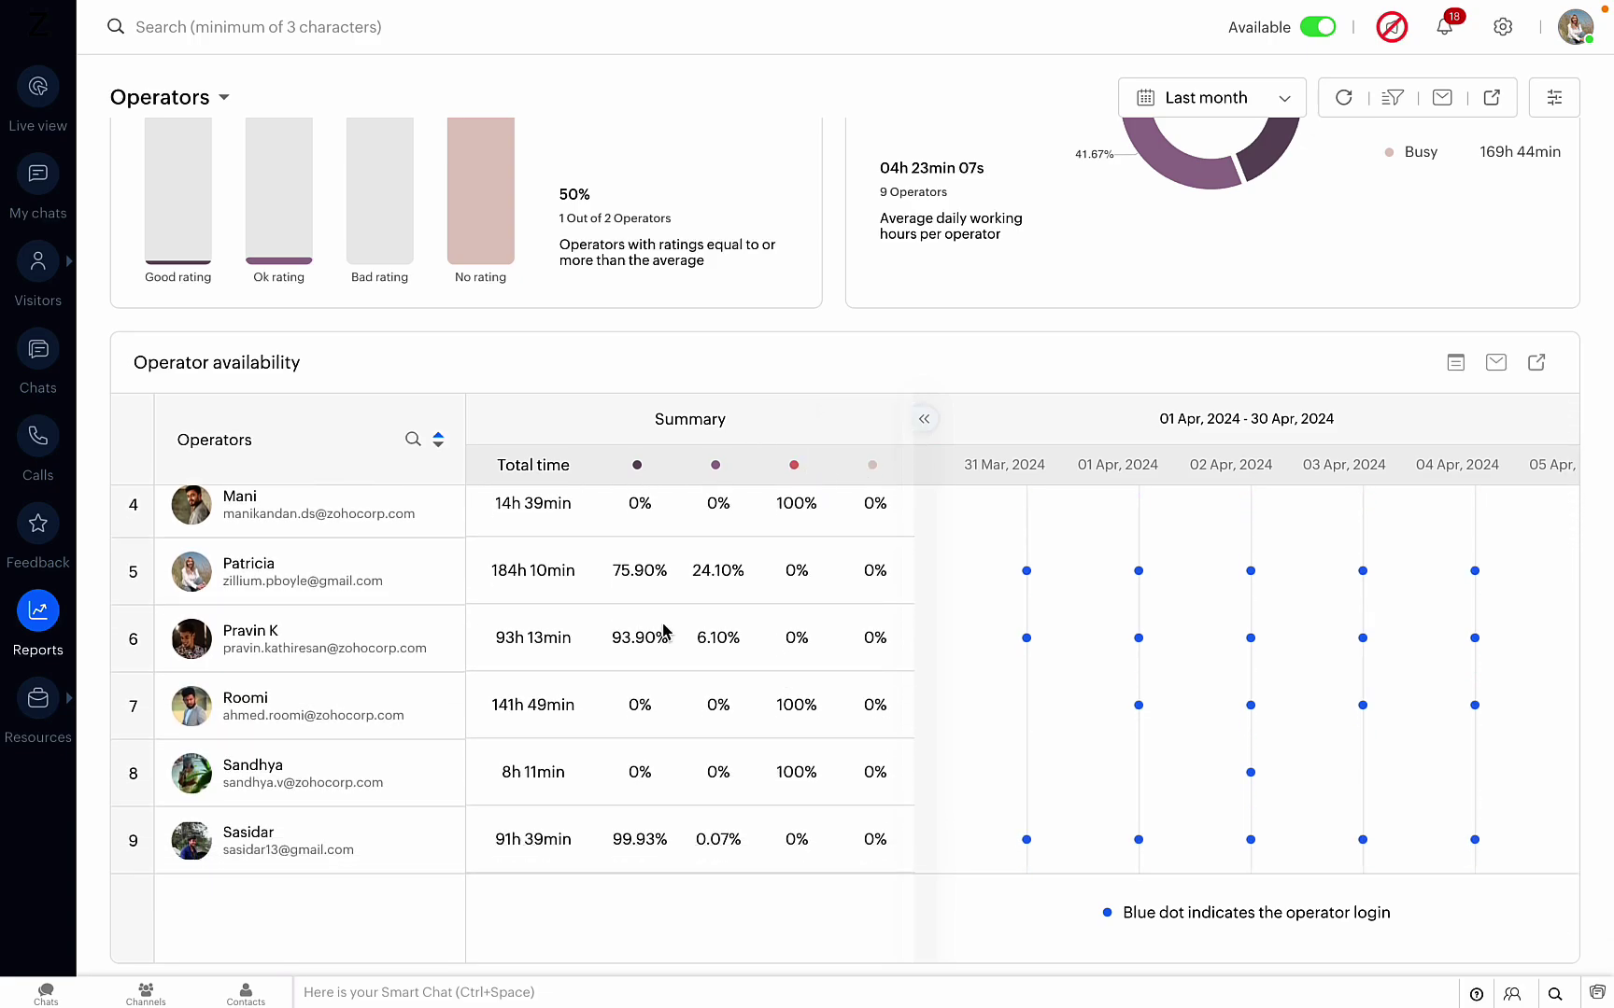
scroll(812, 784, "down", 2)
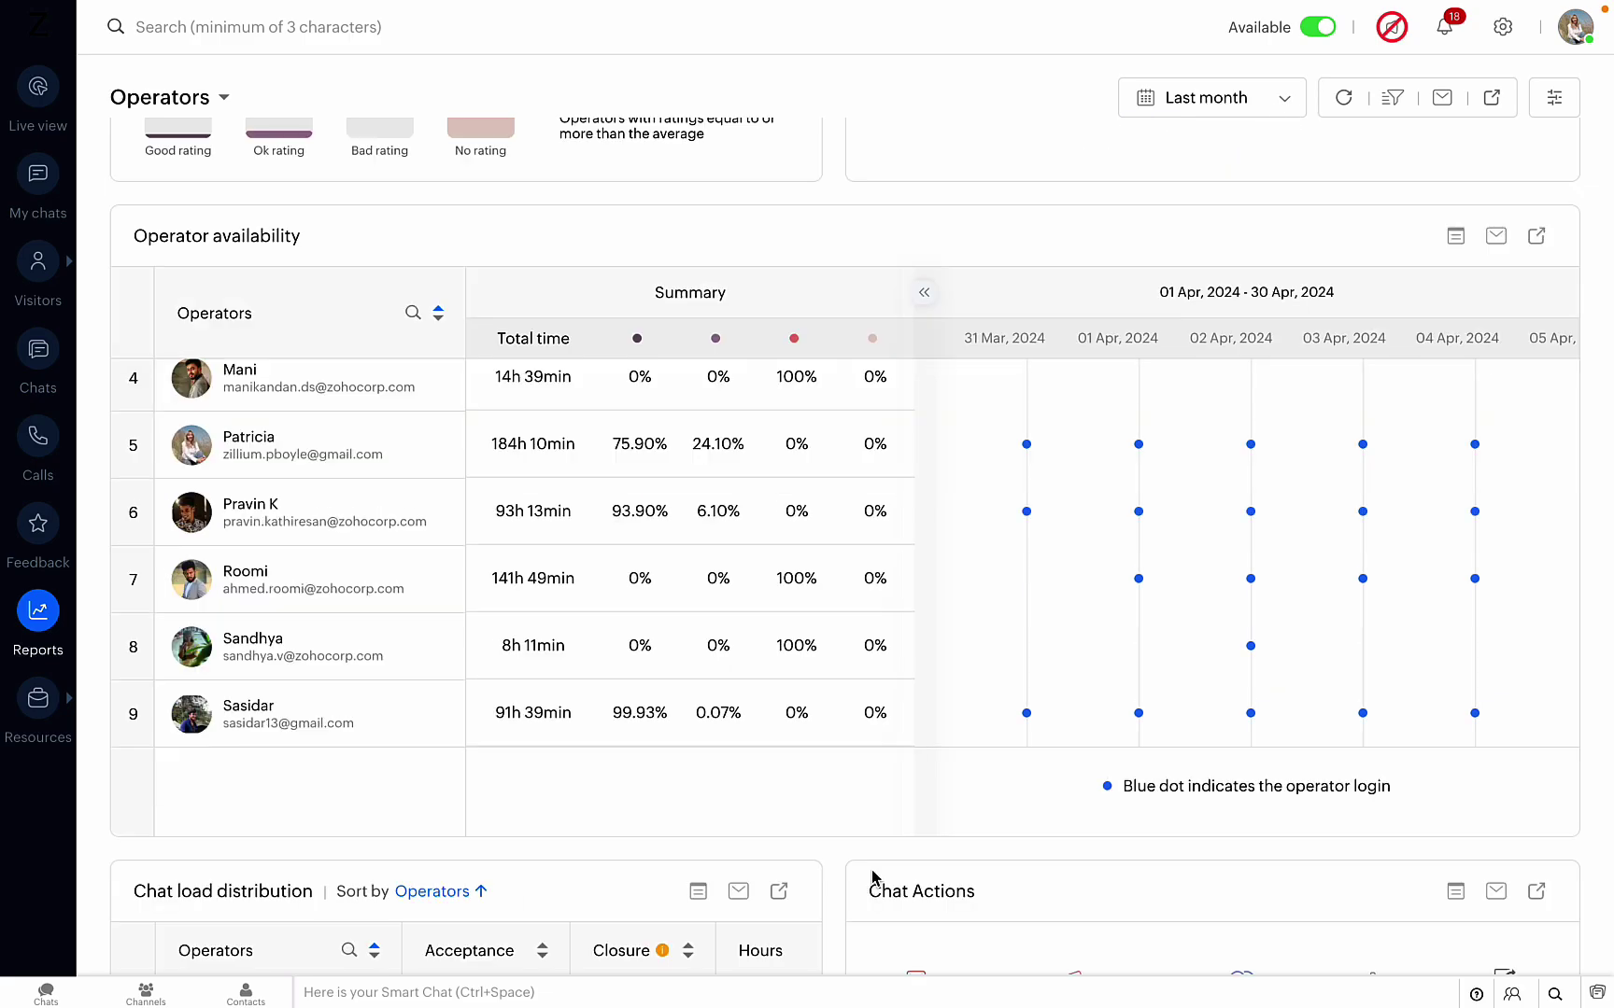
Look across the Chat load distribution table's Acceptance, Closure and Hours columns and view the Chat Actions card
scroll(873, 878, "down", 8)
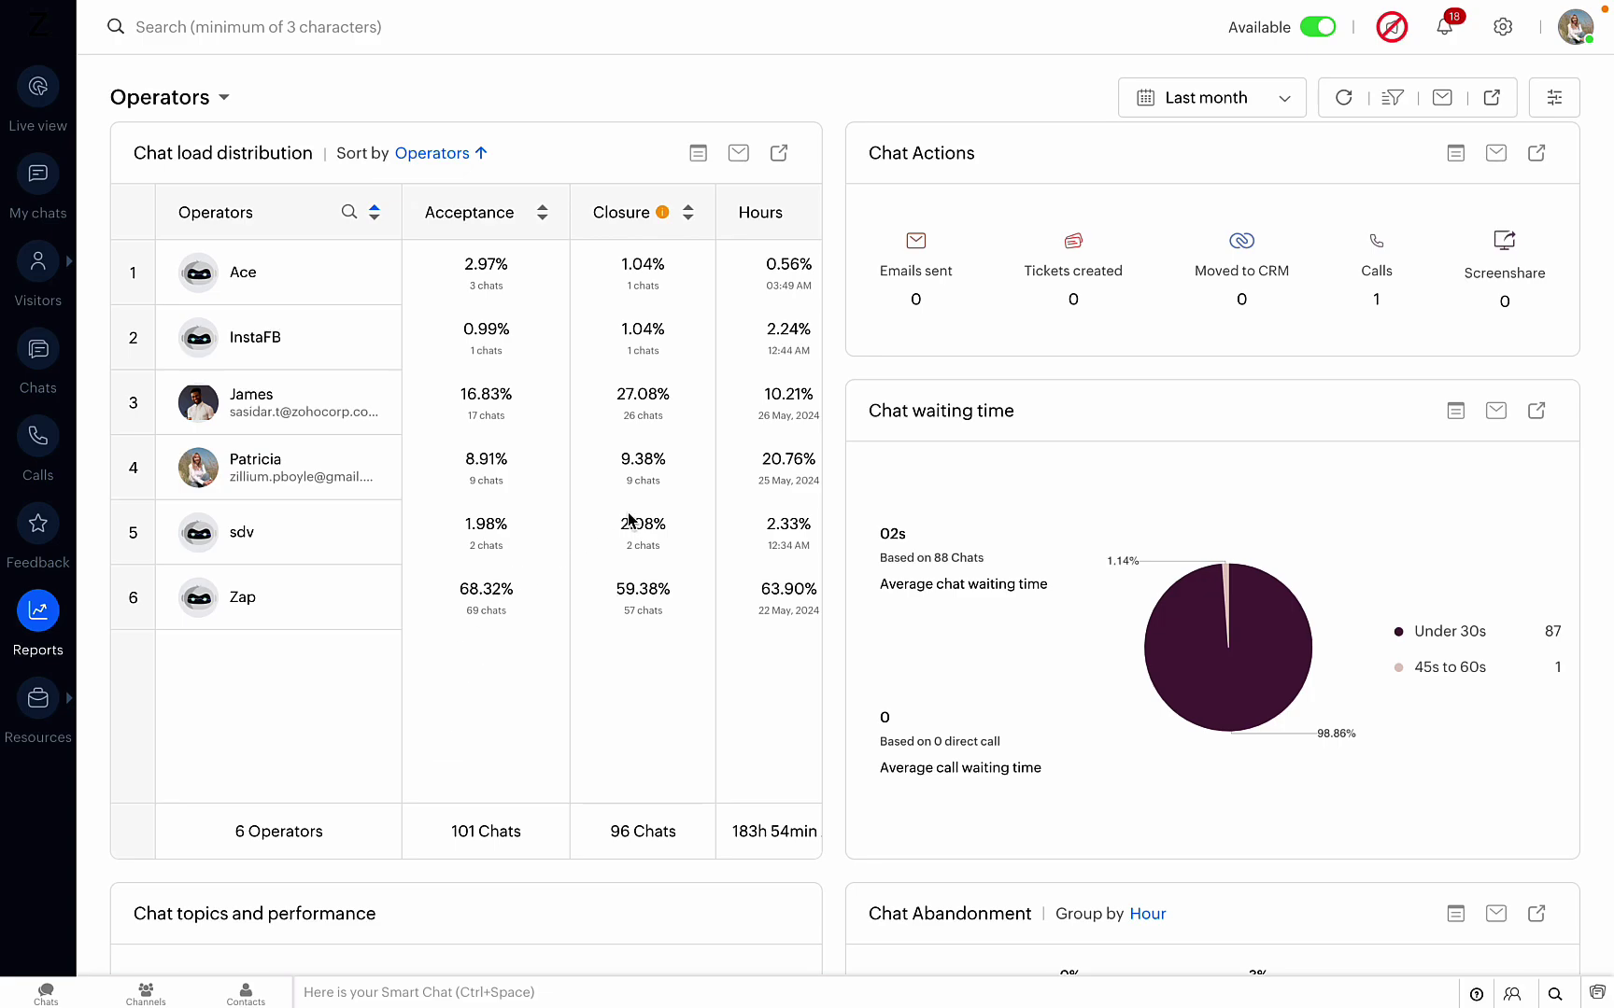
left_click(490, 213)
scroll(734, 447, "right", 1)
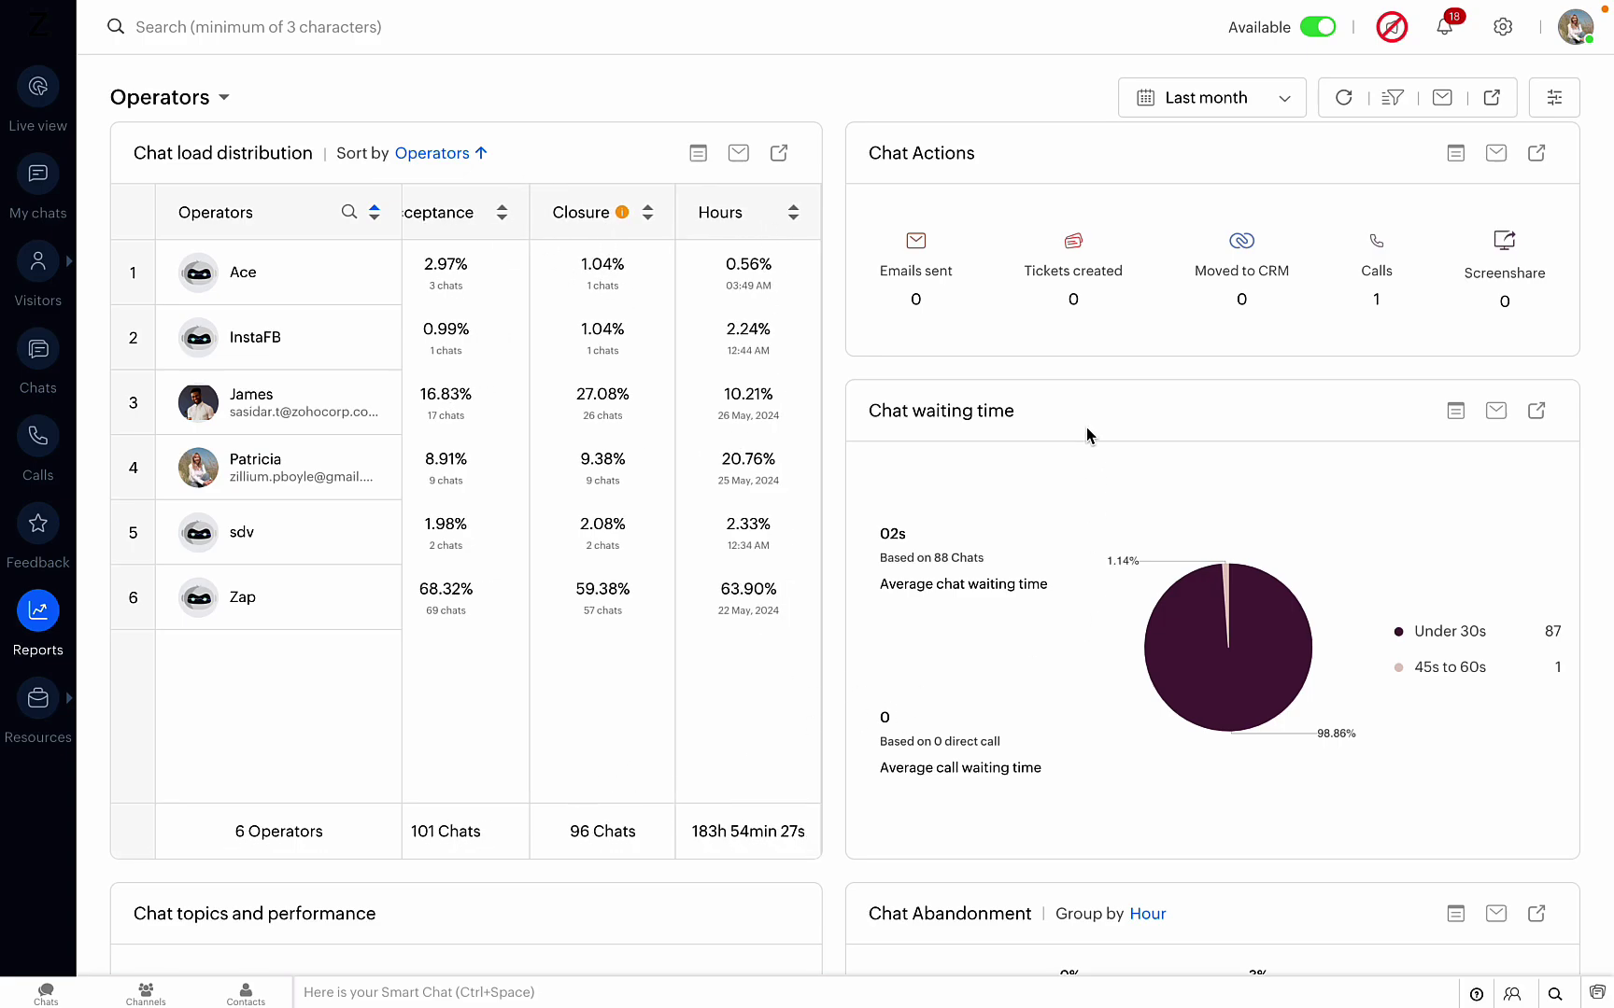
scroll(1085, 428, "up", 1)
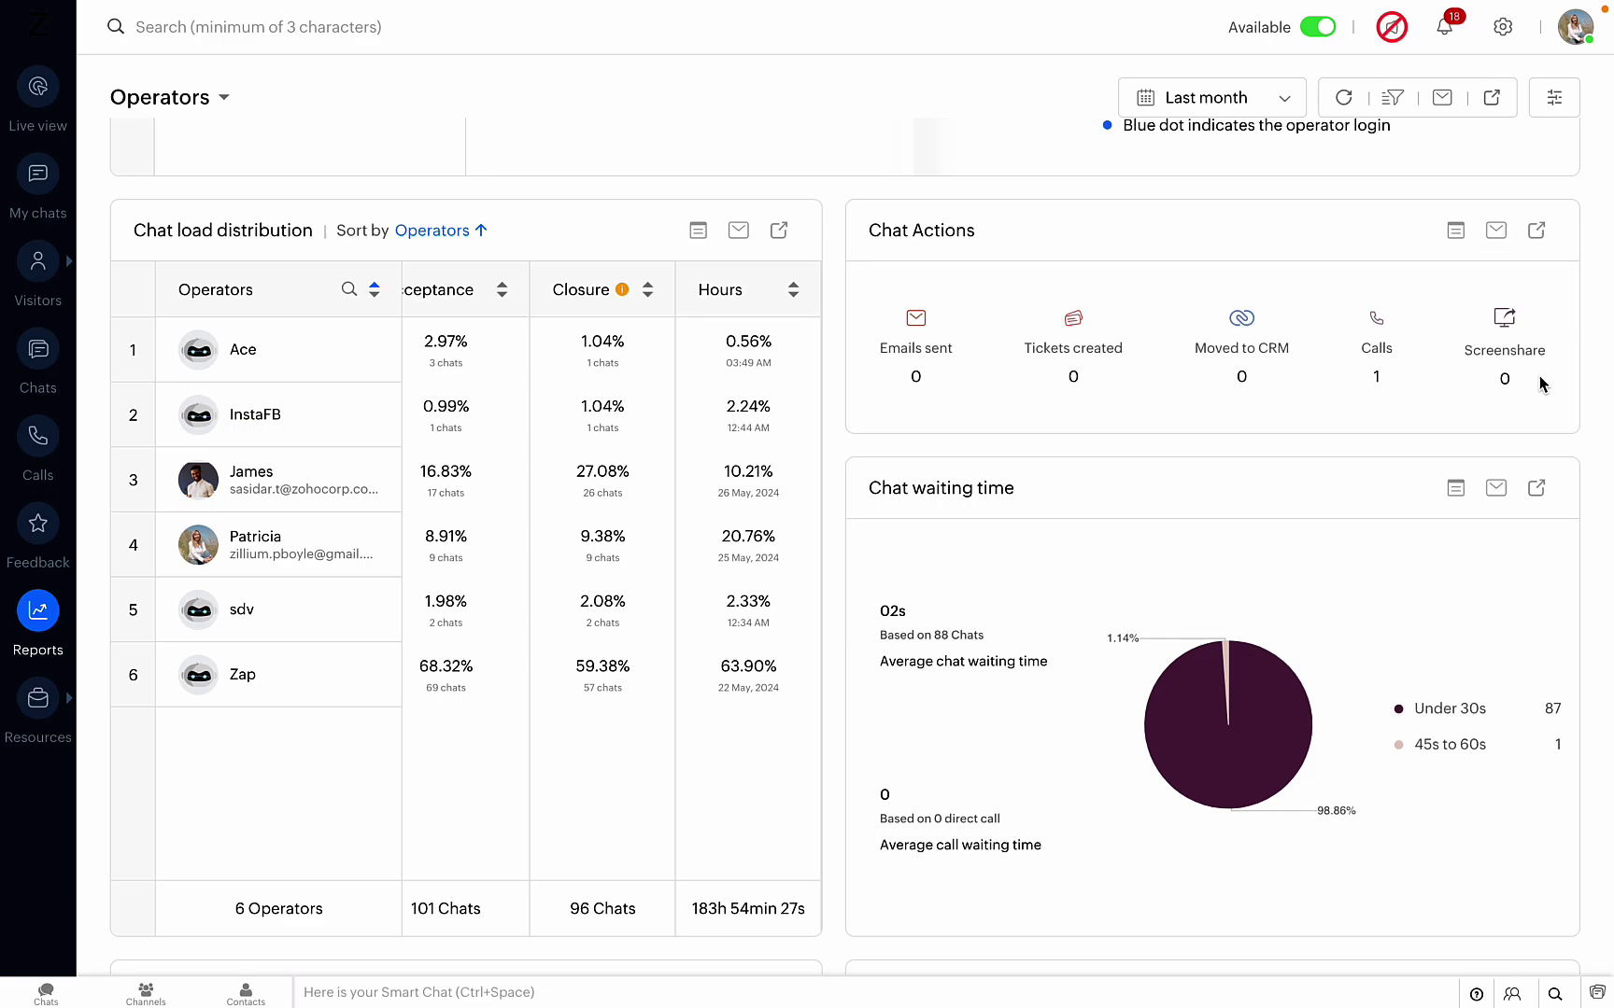
Review the Chat waiting time card and the hourly Chat Abandonment chart
scroll(1015, 422, "down", 2)
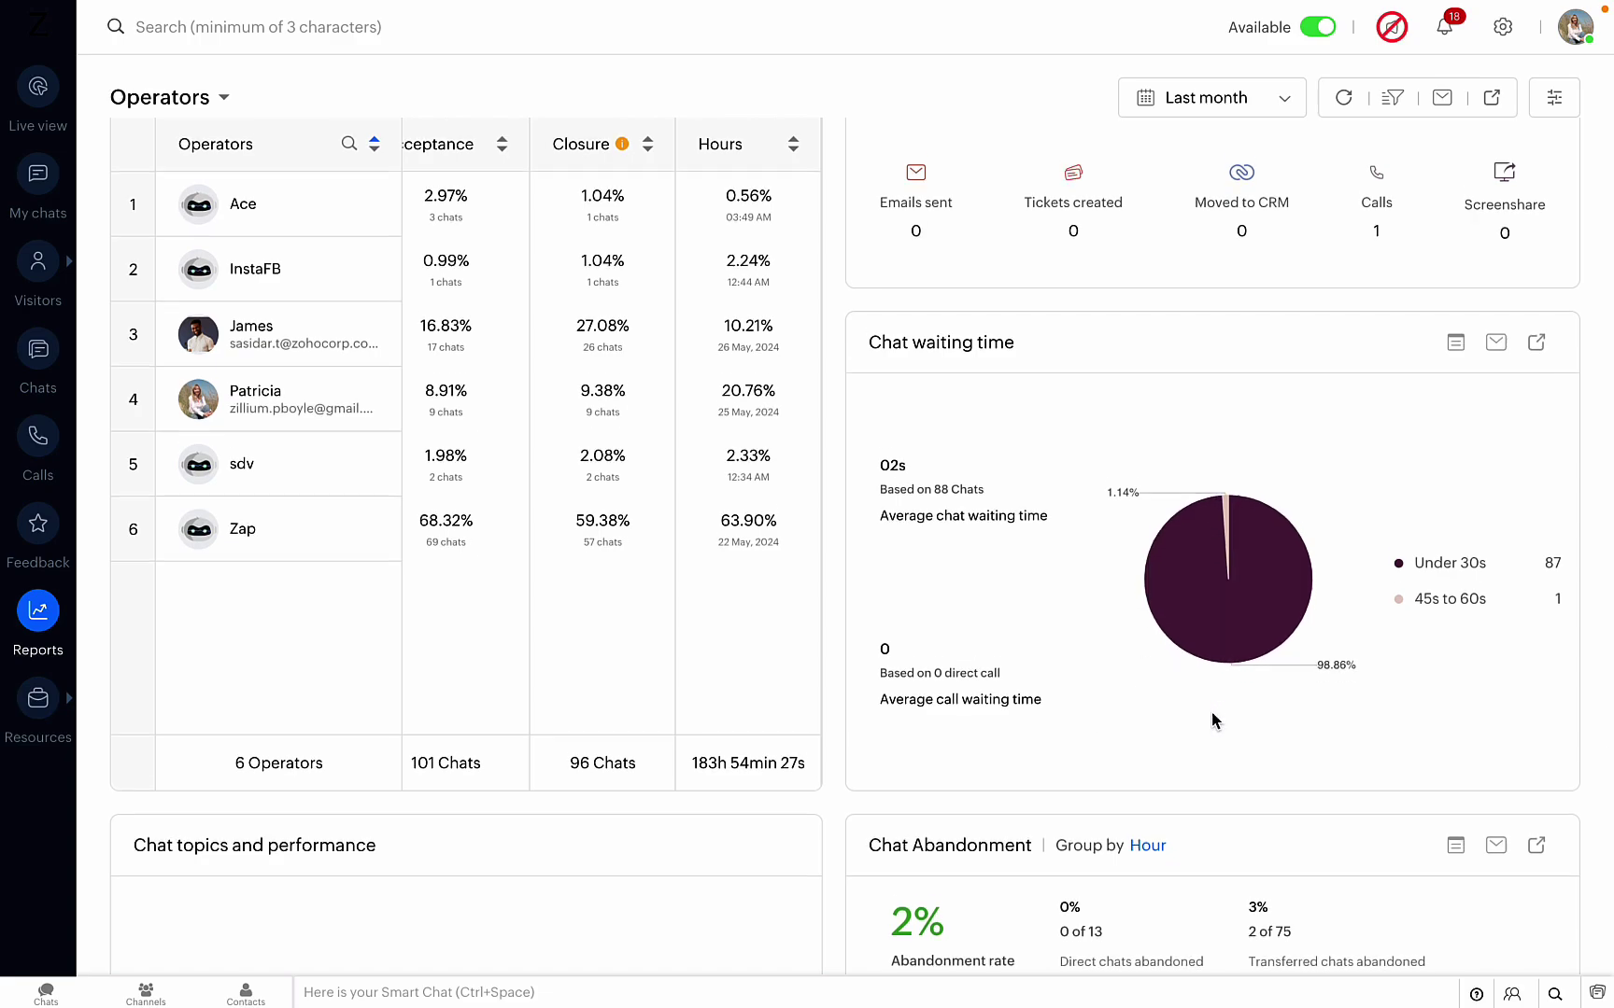
scroll(1212, 714, "down", 1)
scroll(1211, 711, "down", 5)
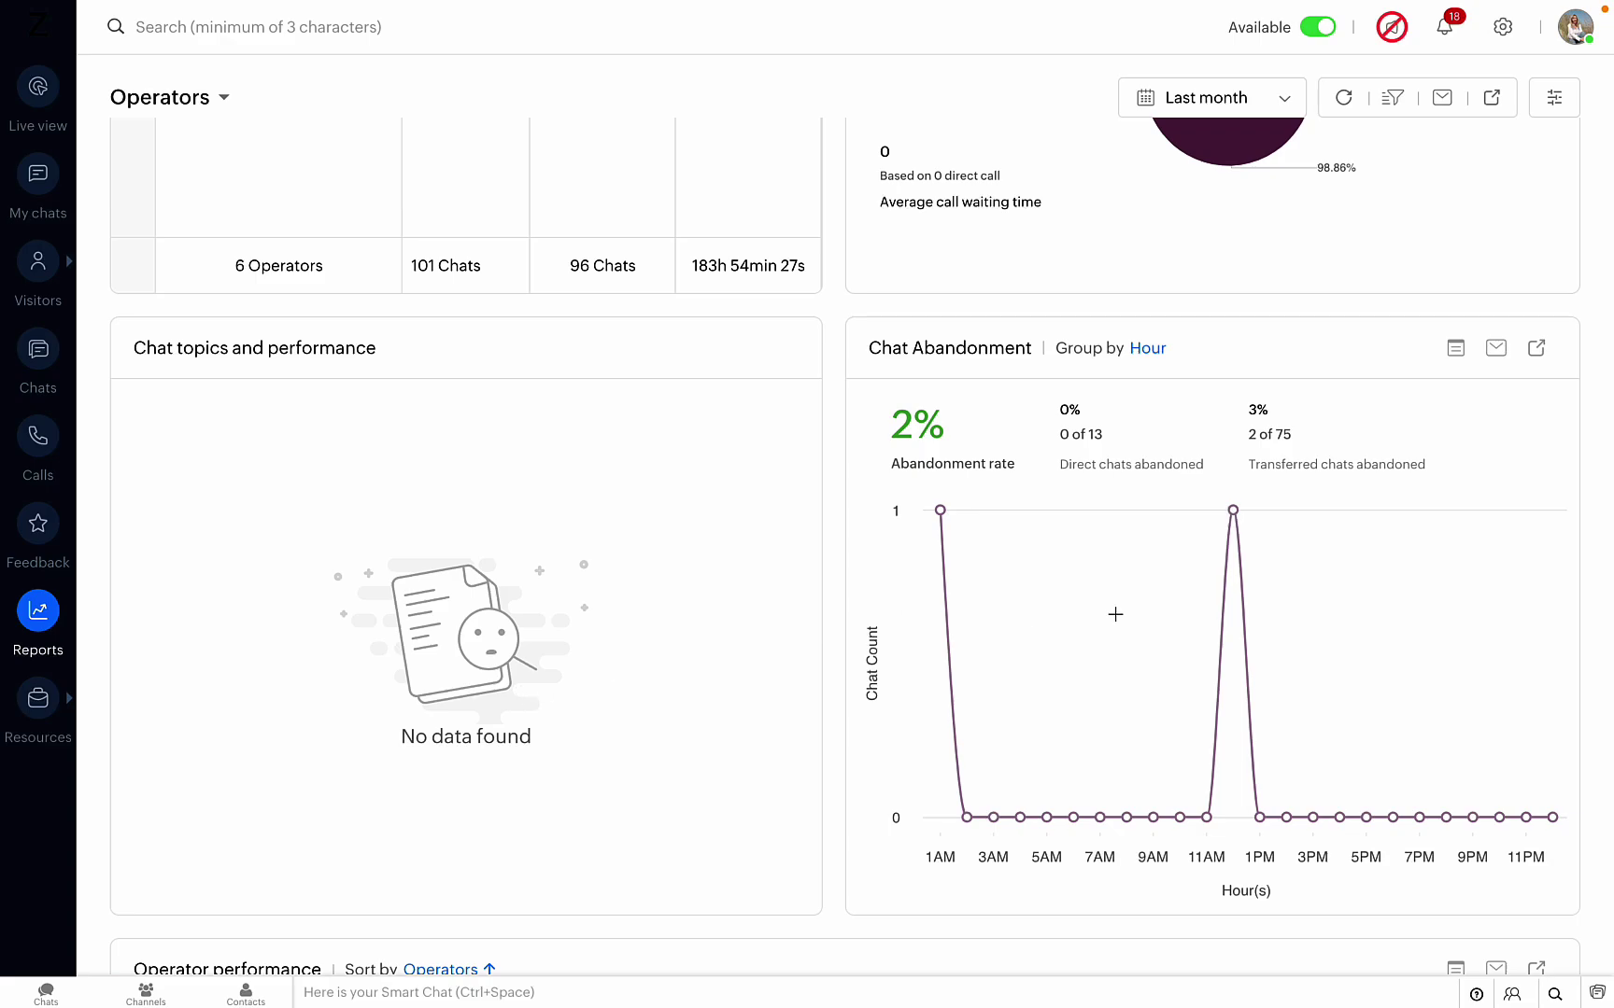
scroll(1115, 614, "down", 1)
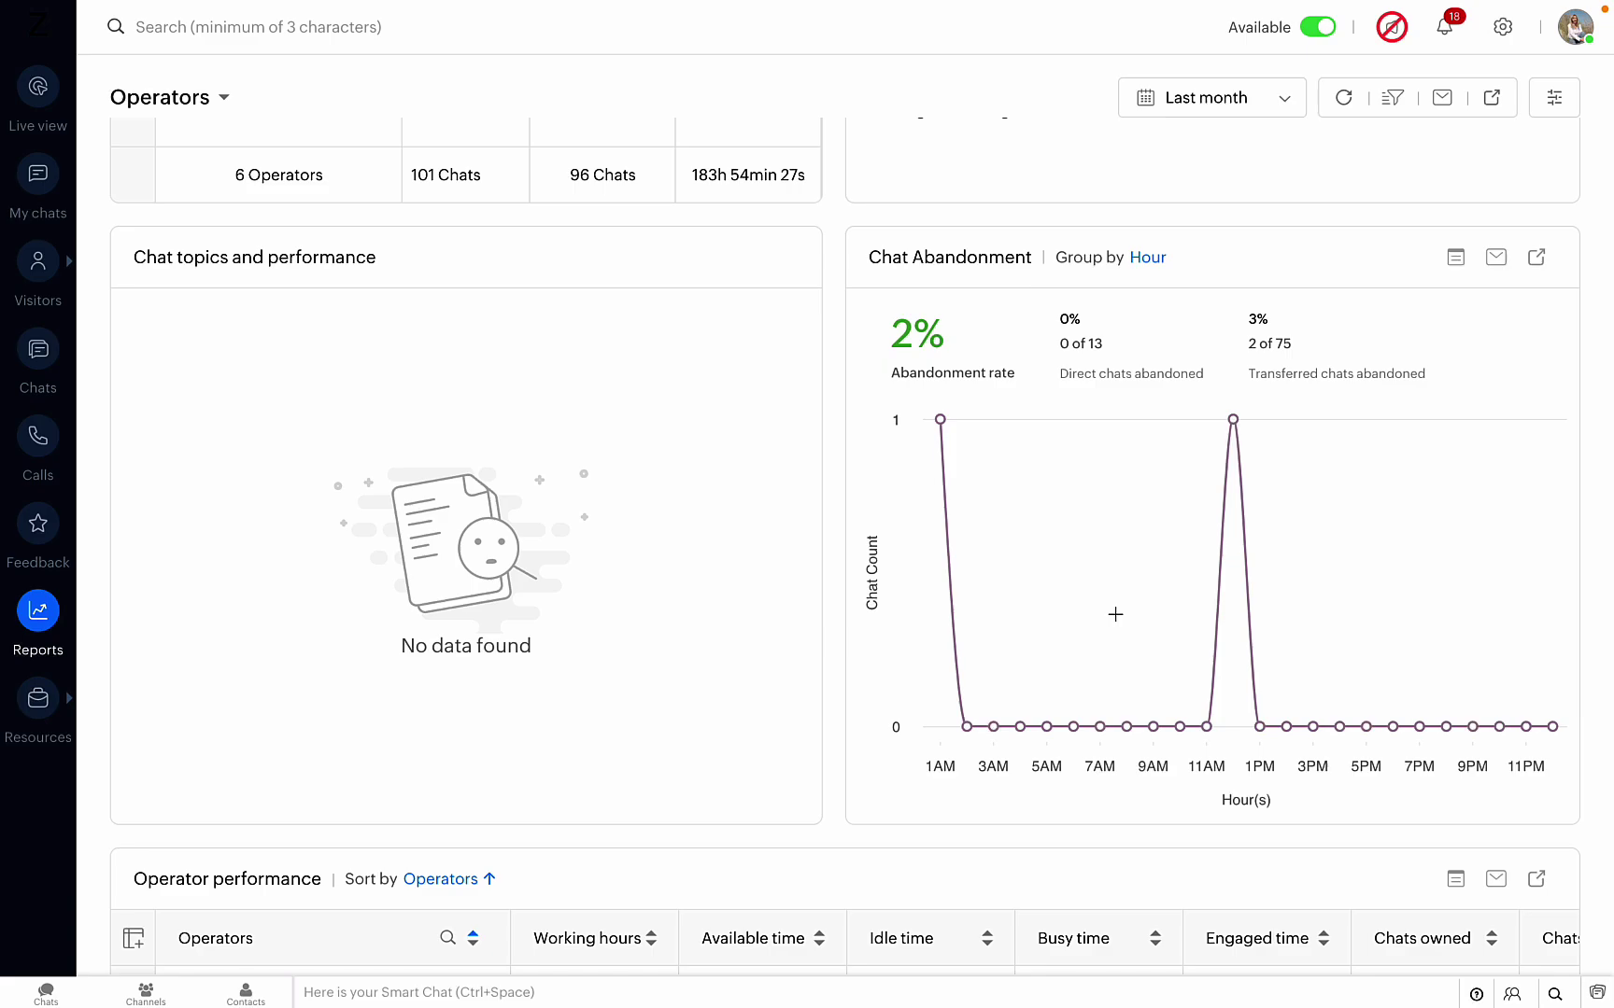
Examine the Operator performance table's working time, chat and call columns, and open and close its detailed view
scroll(1115, 614, "down", 2)
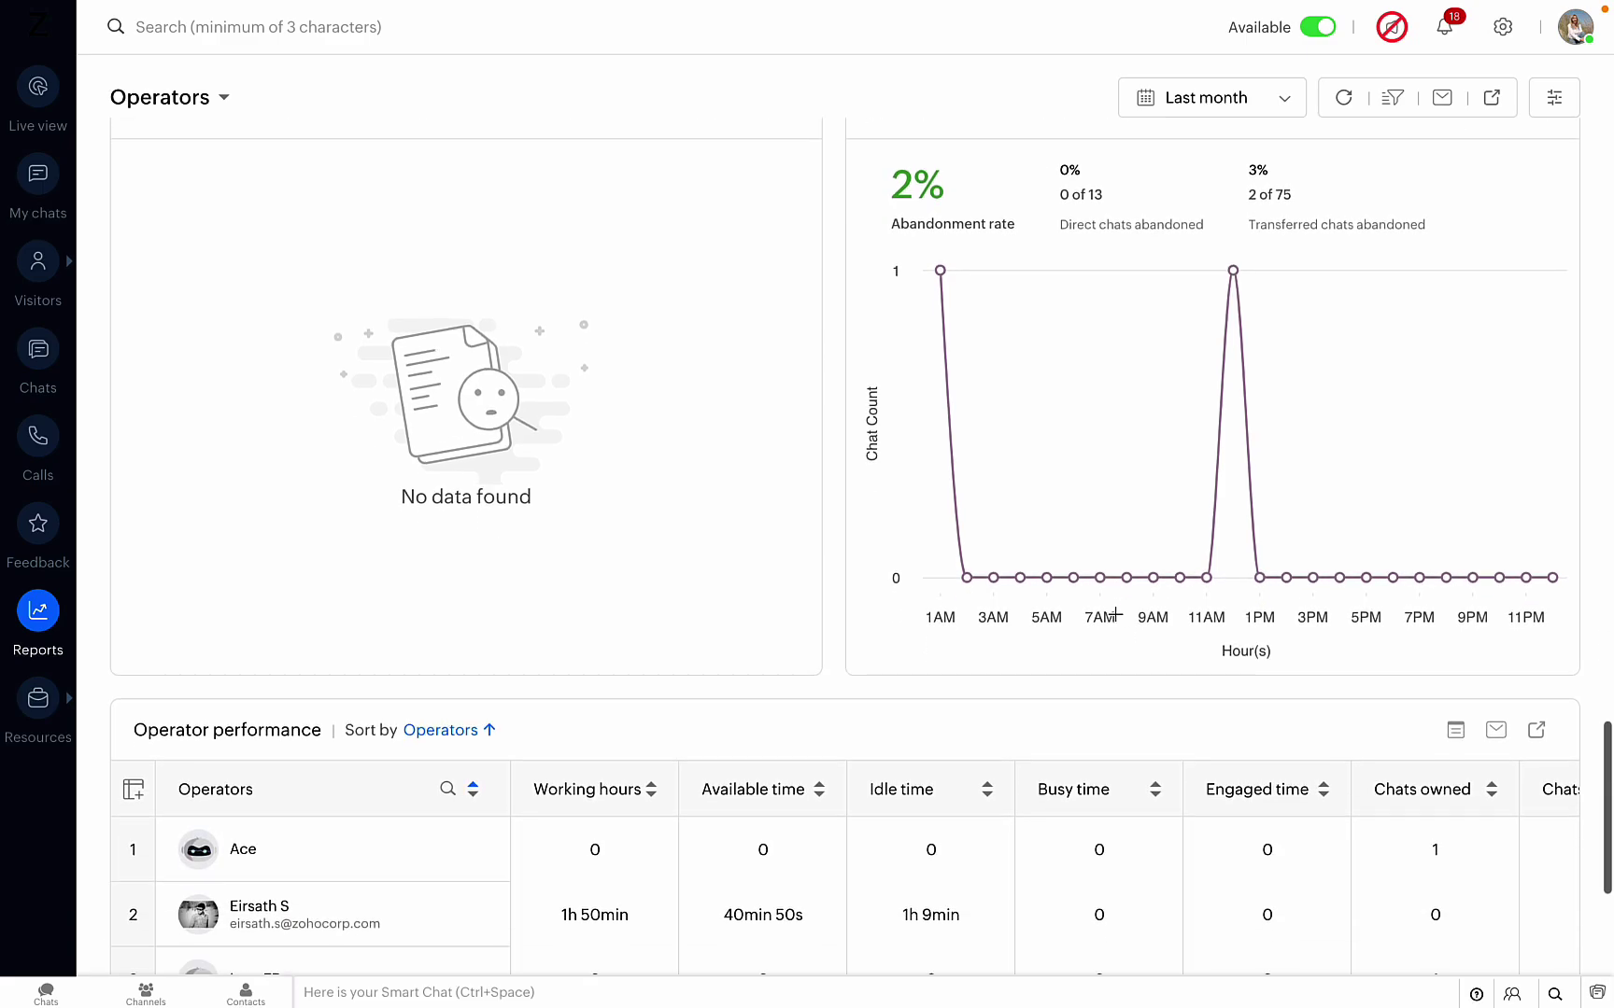
scroll(1118, 621, "down", 4)
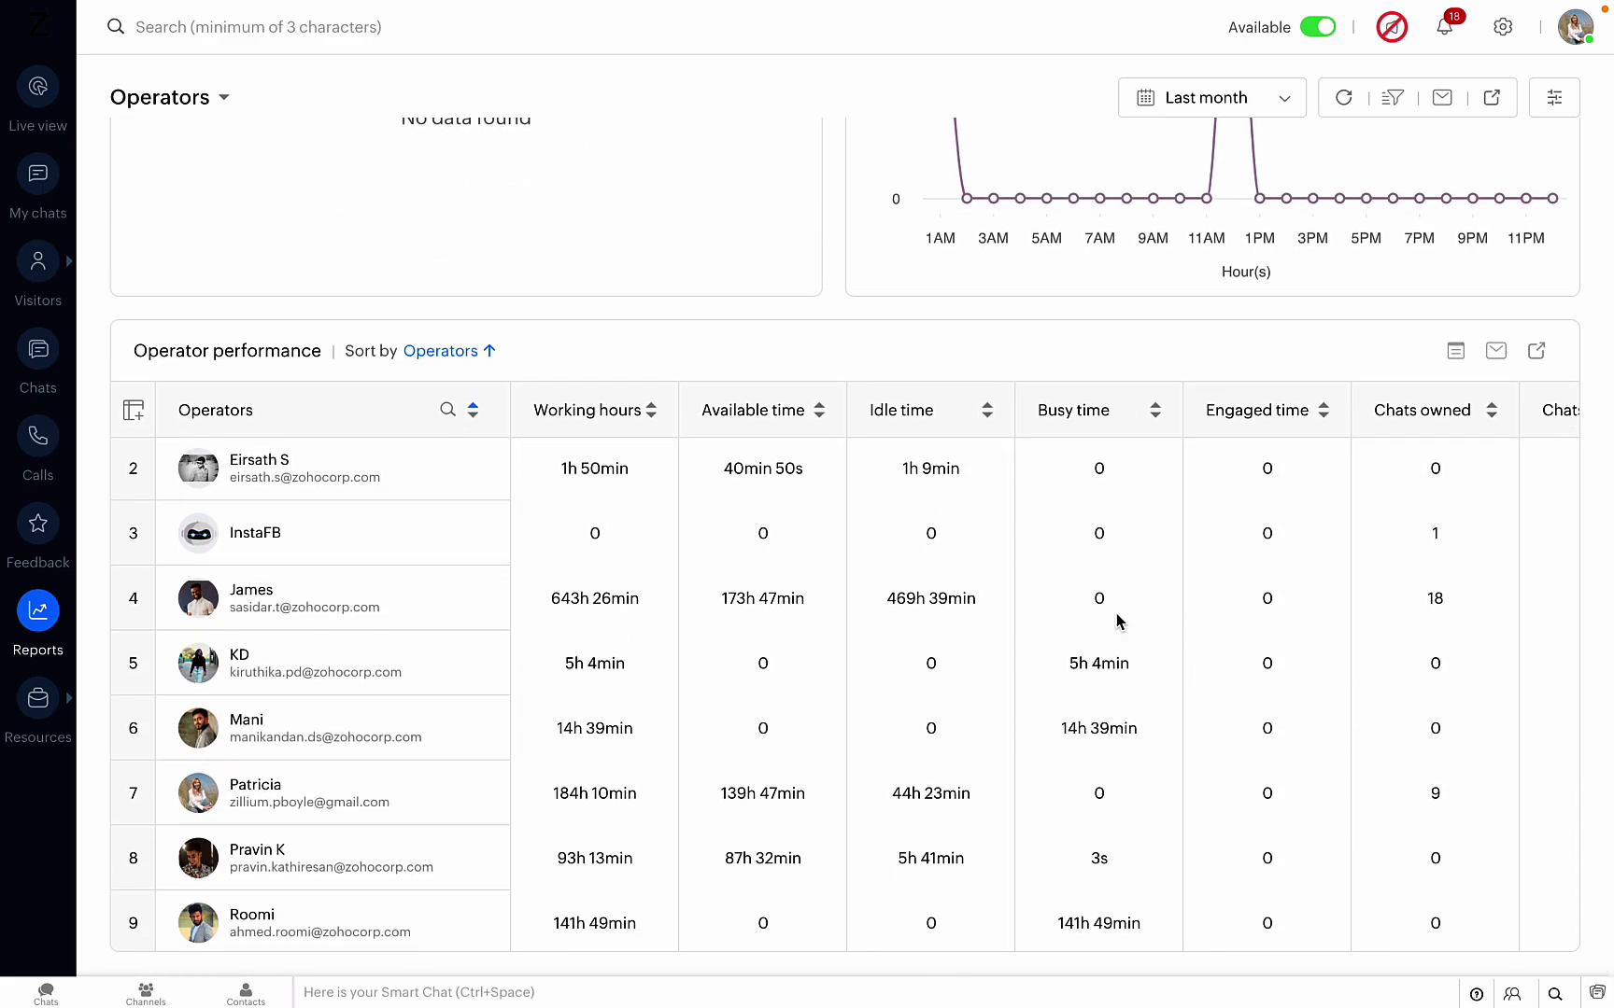
scroll(635, 546, "right", 1)
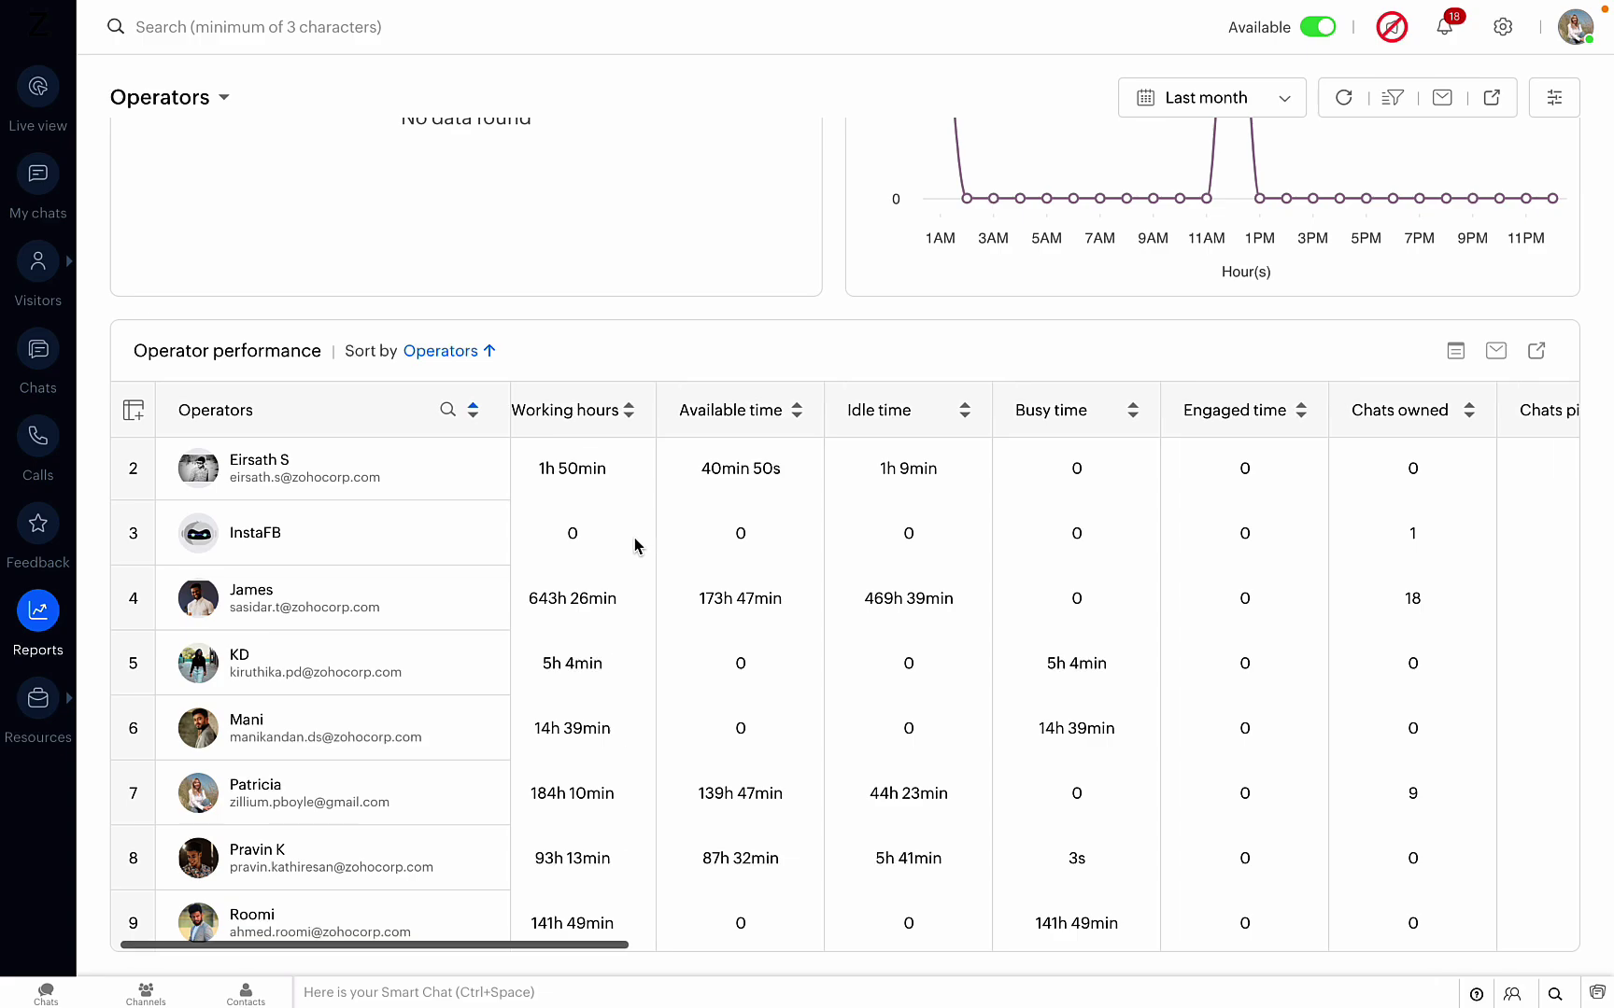
scroll(635, 547, "right", 10)
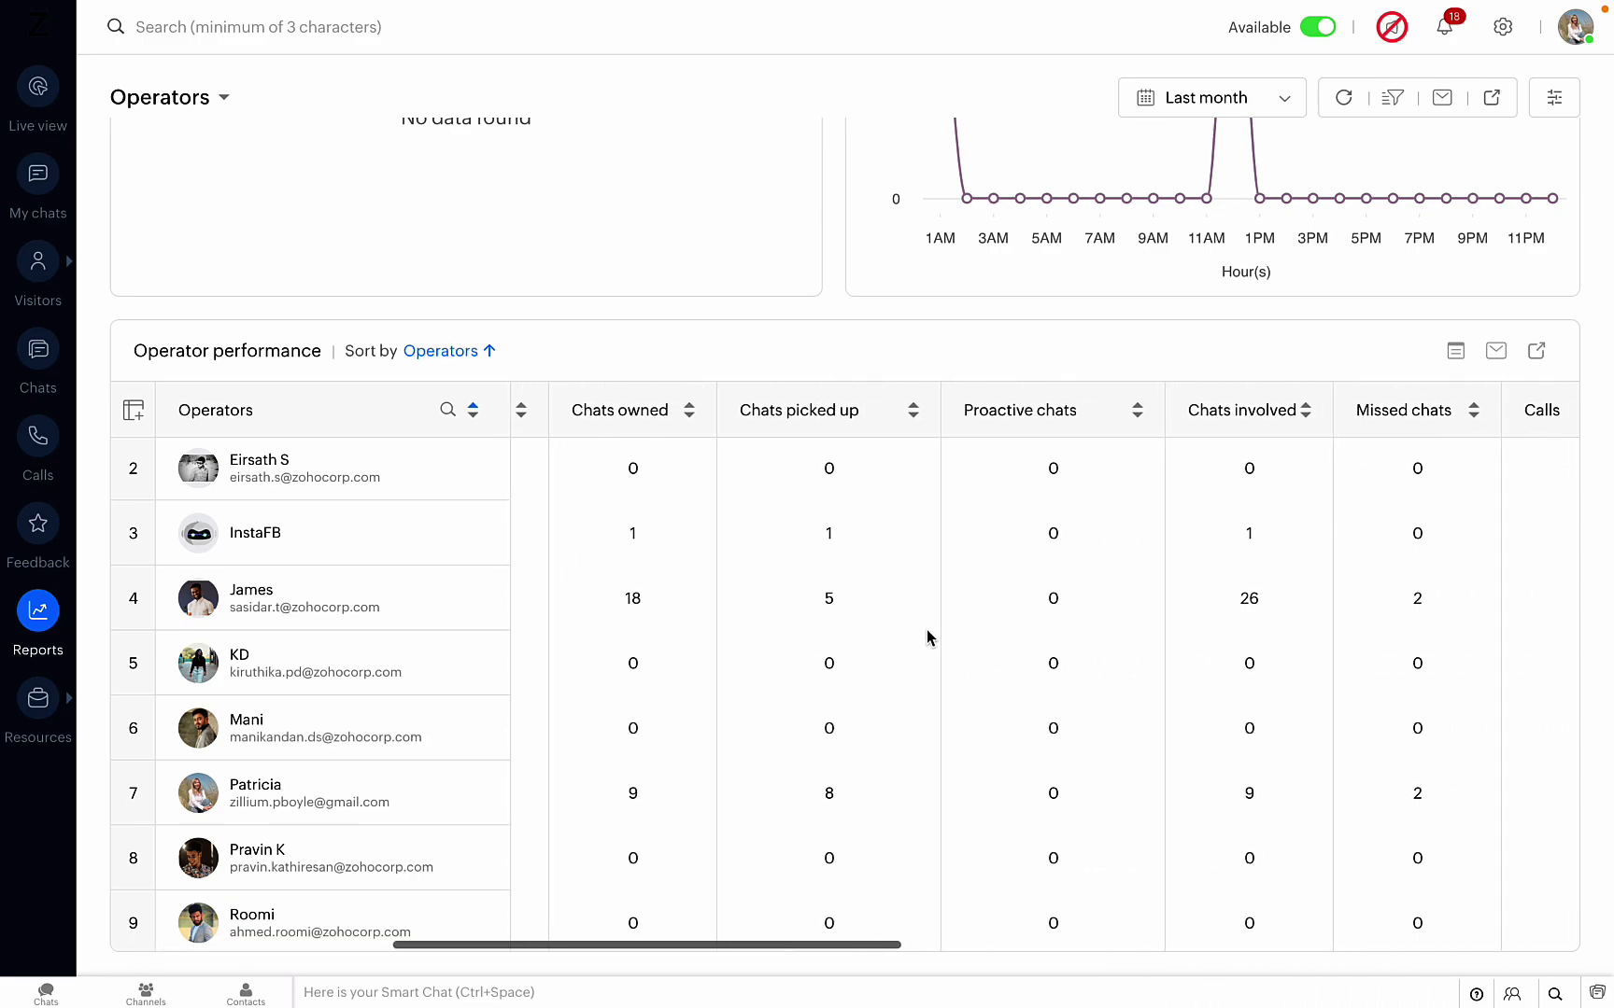
scroll(926, 631, "right", 5)
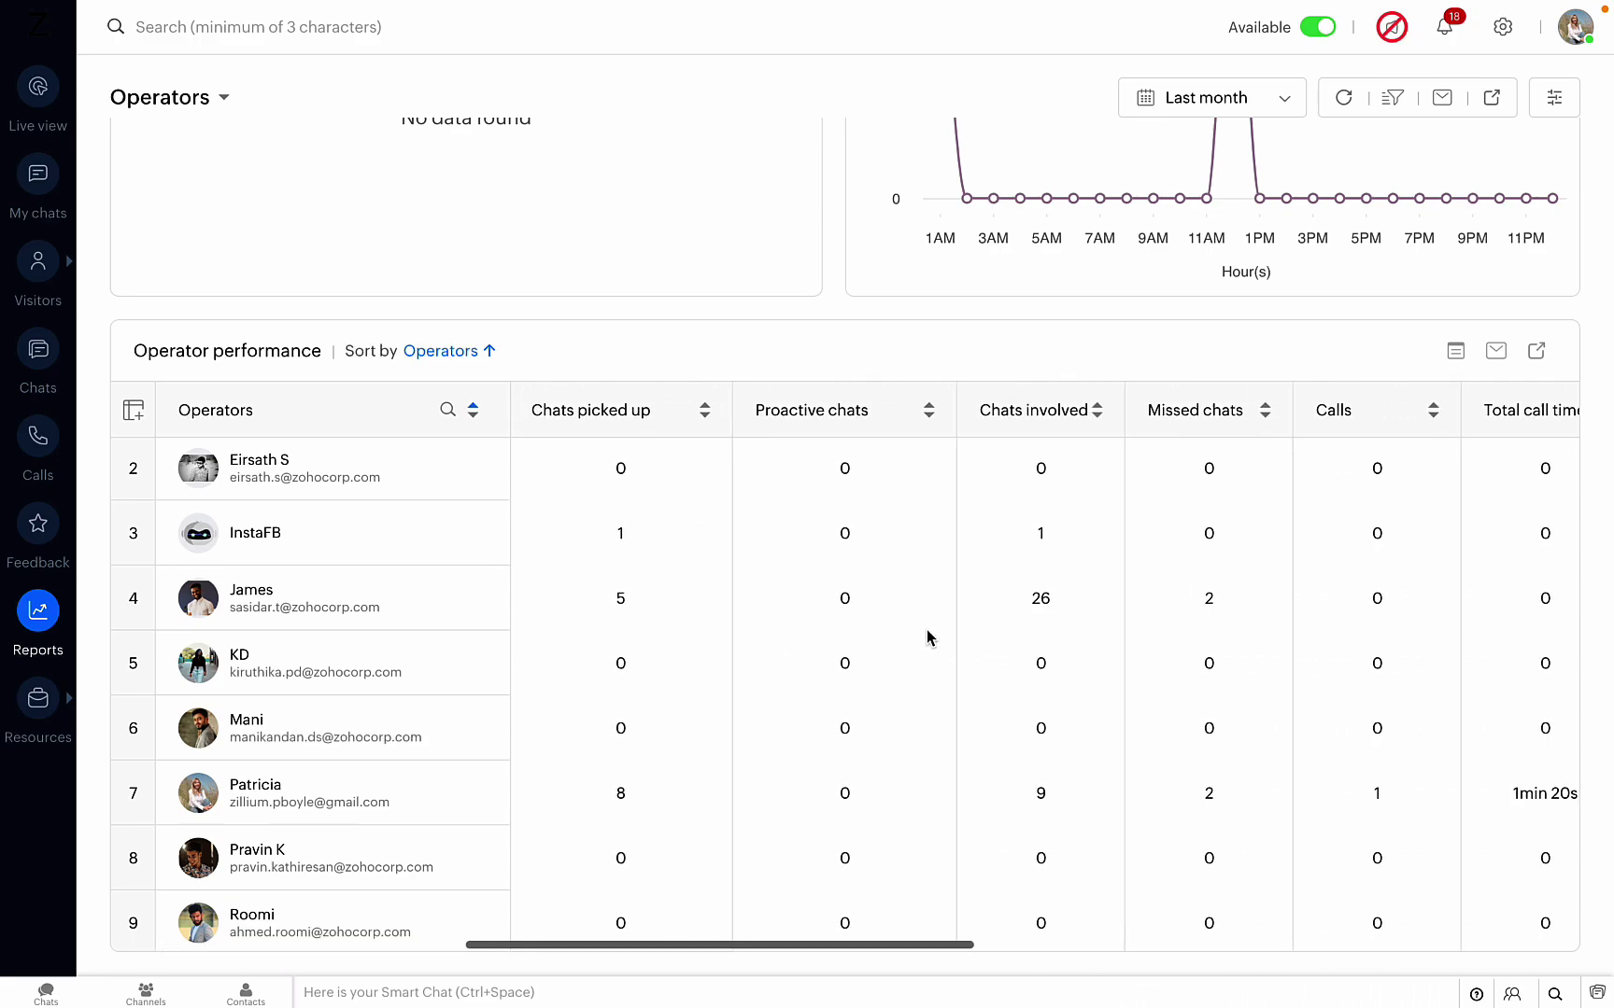
scroll(929, 638, "left", 2)
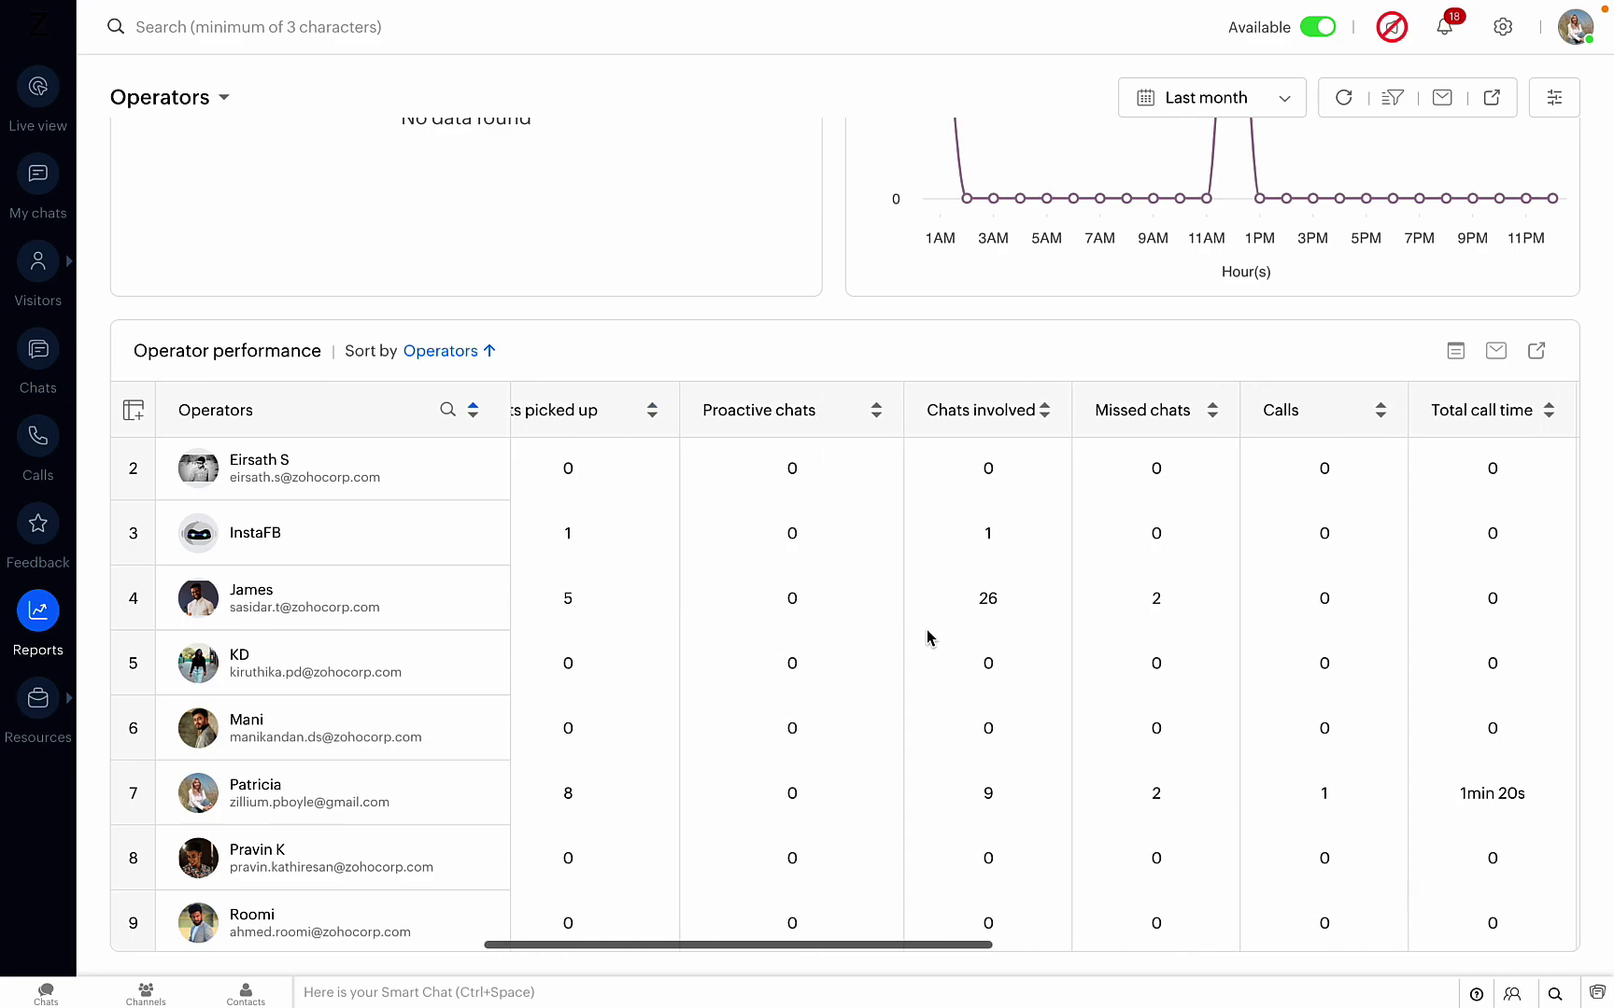
scroll(926, 631, "left", 11)
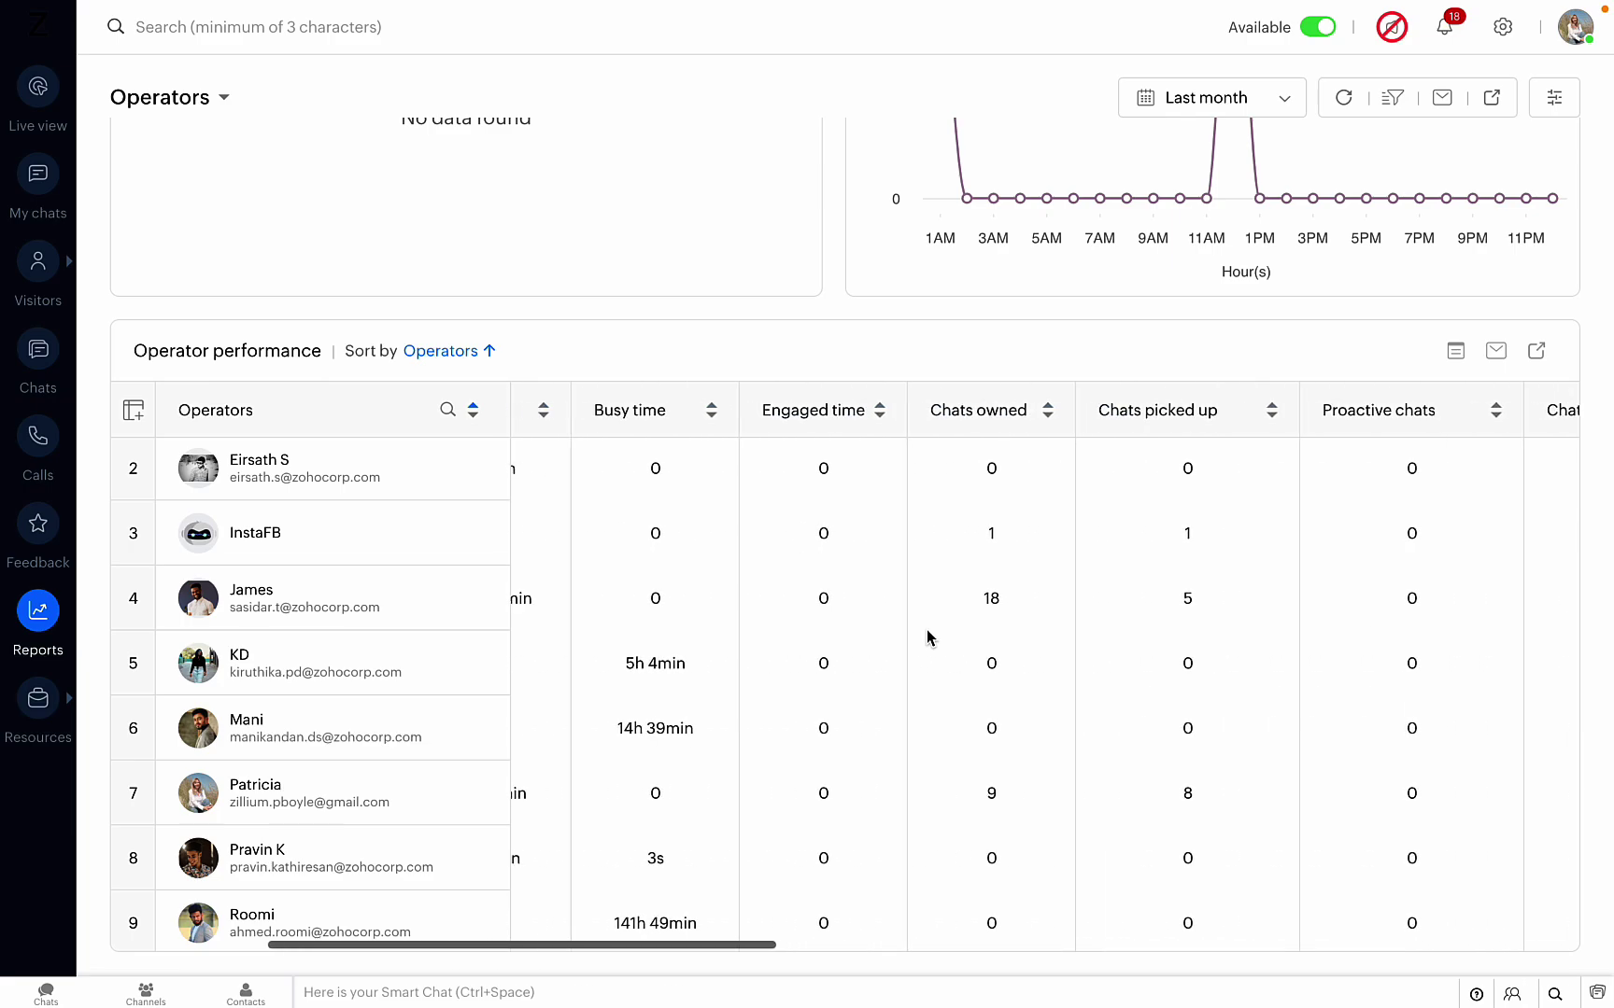
left_click(1455, 350)
left_click(1568, 50)
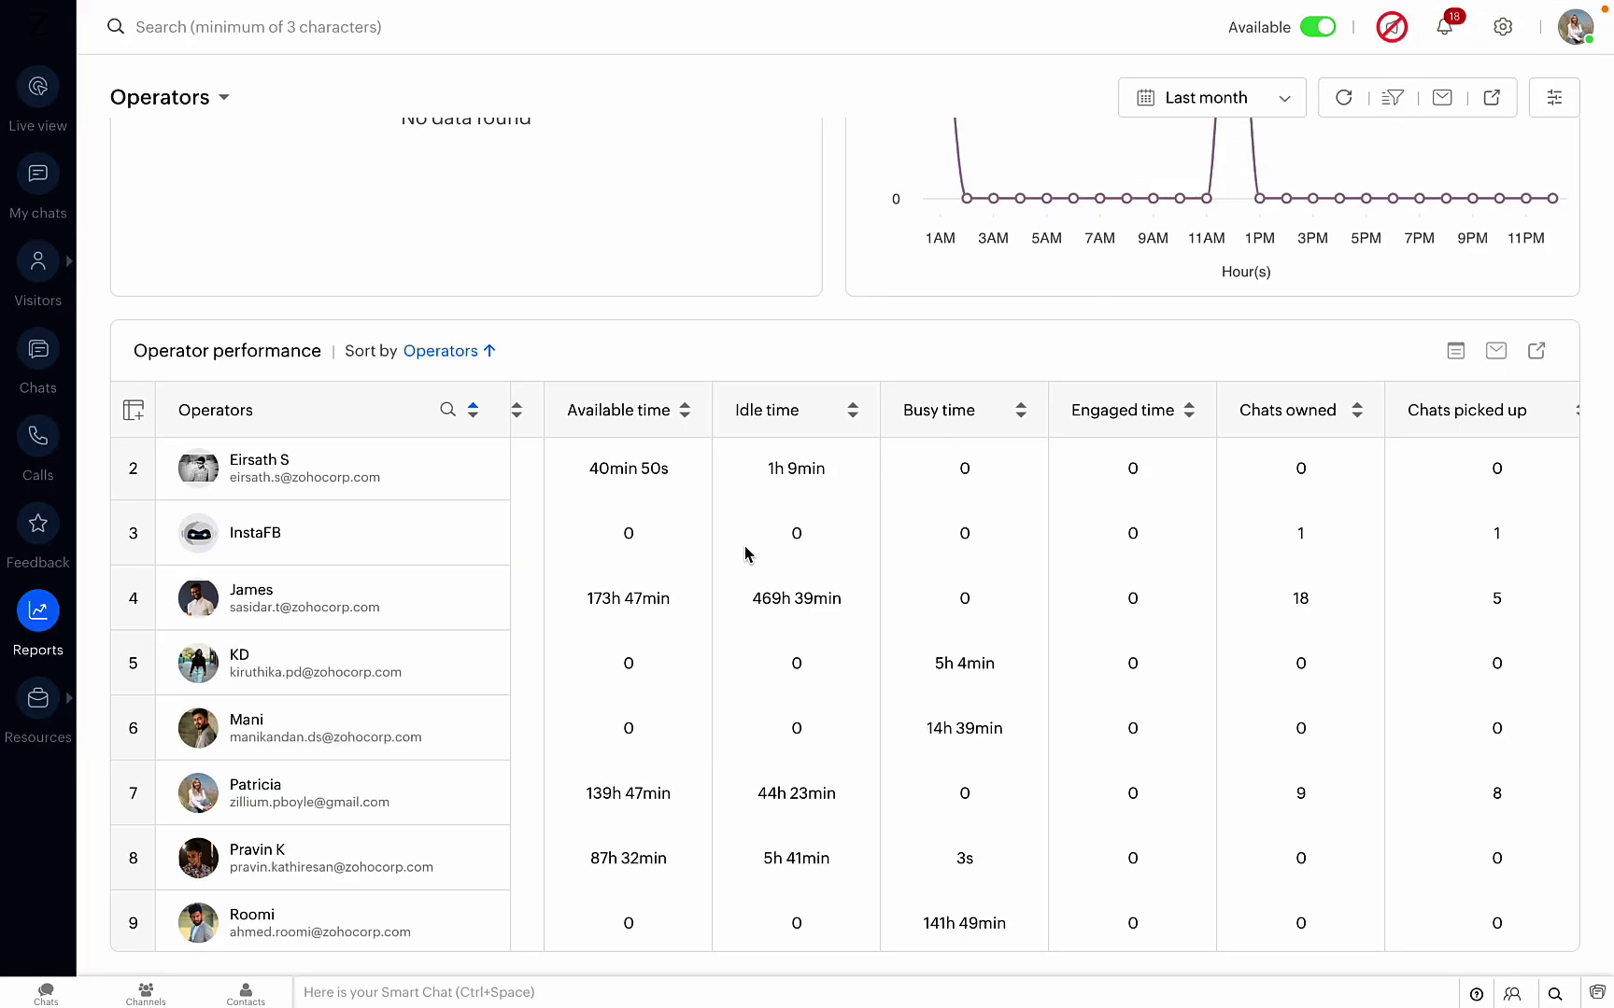
Switch to the Bots report and view its summary cards and hourly Chat activities chart
left_click(192, 98)
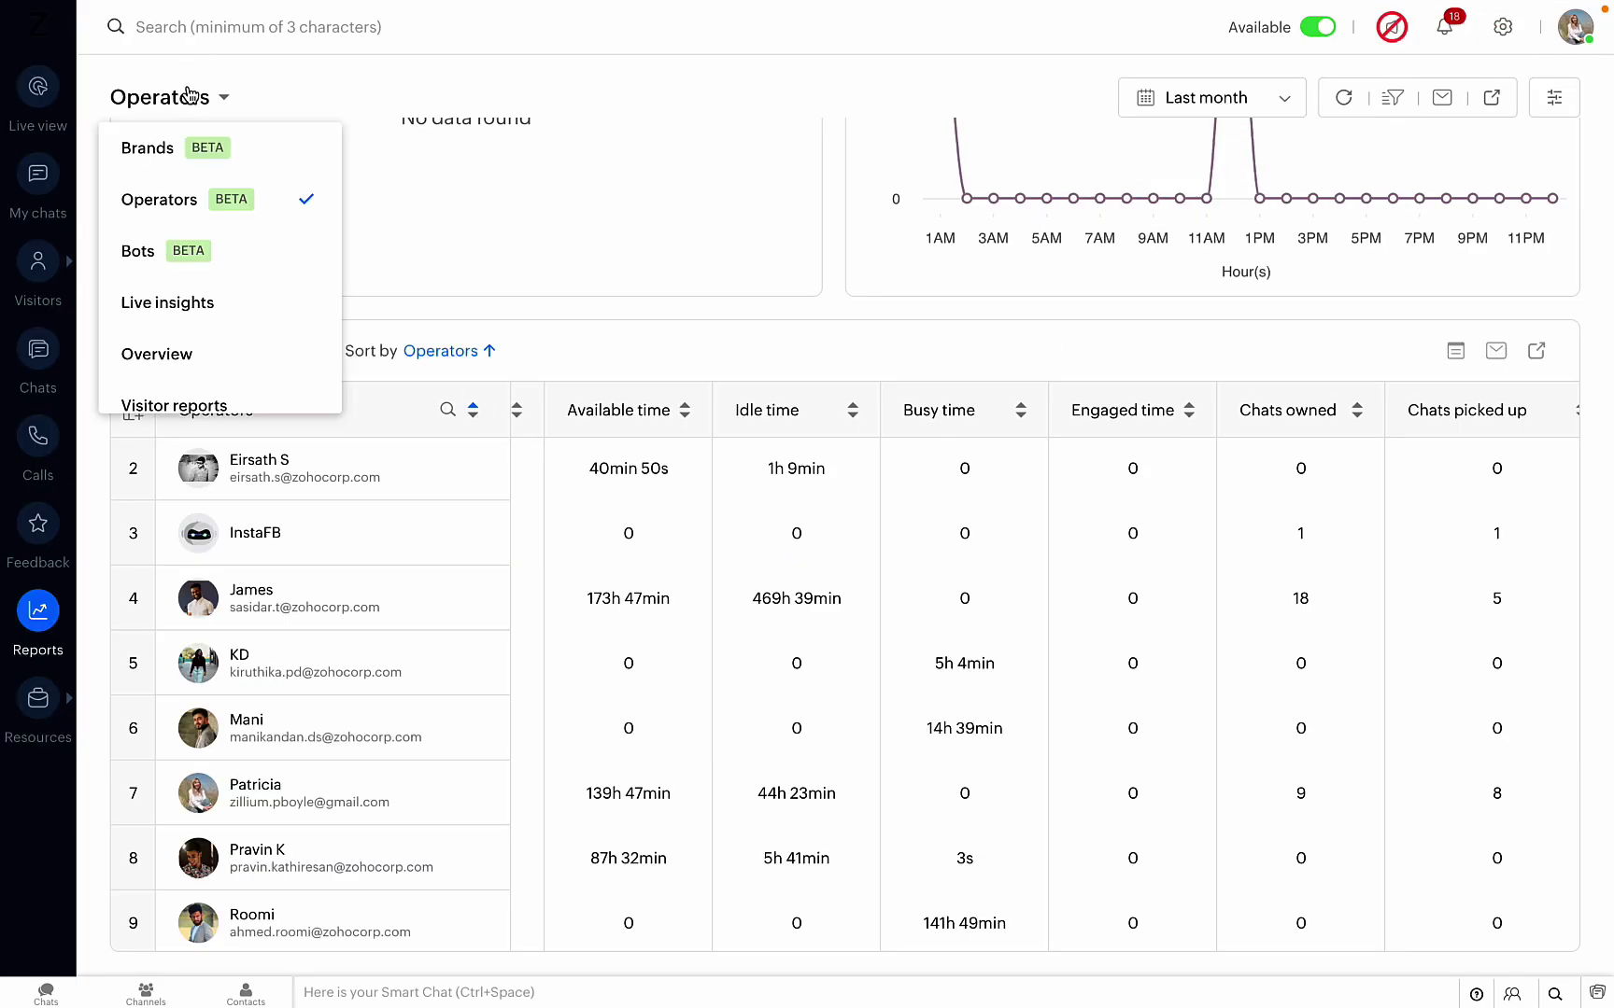
left_click(194, 262)
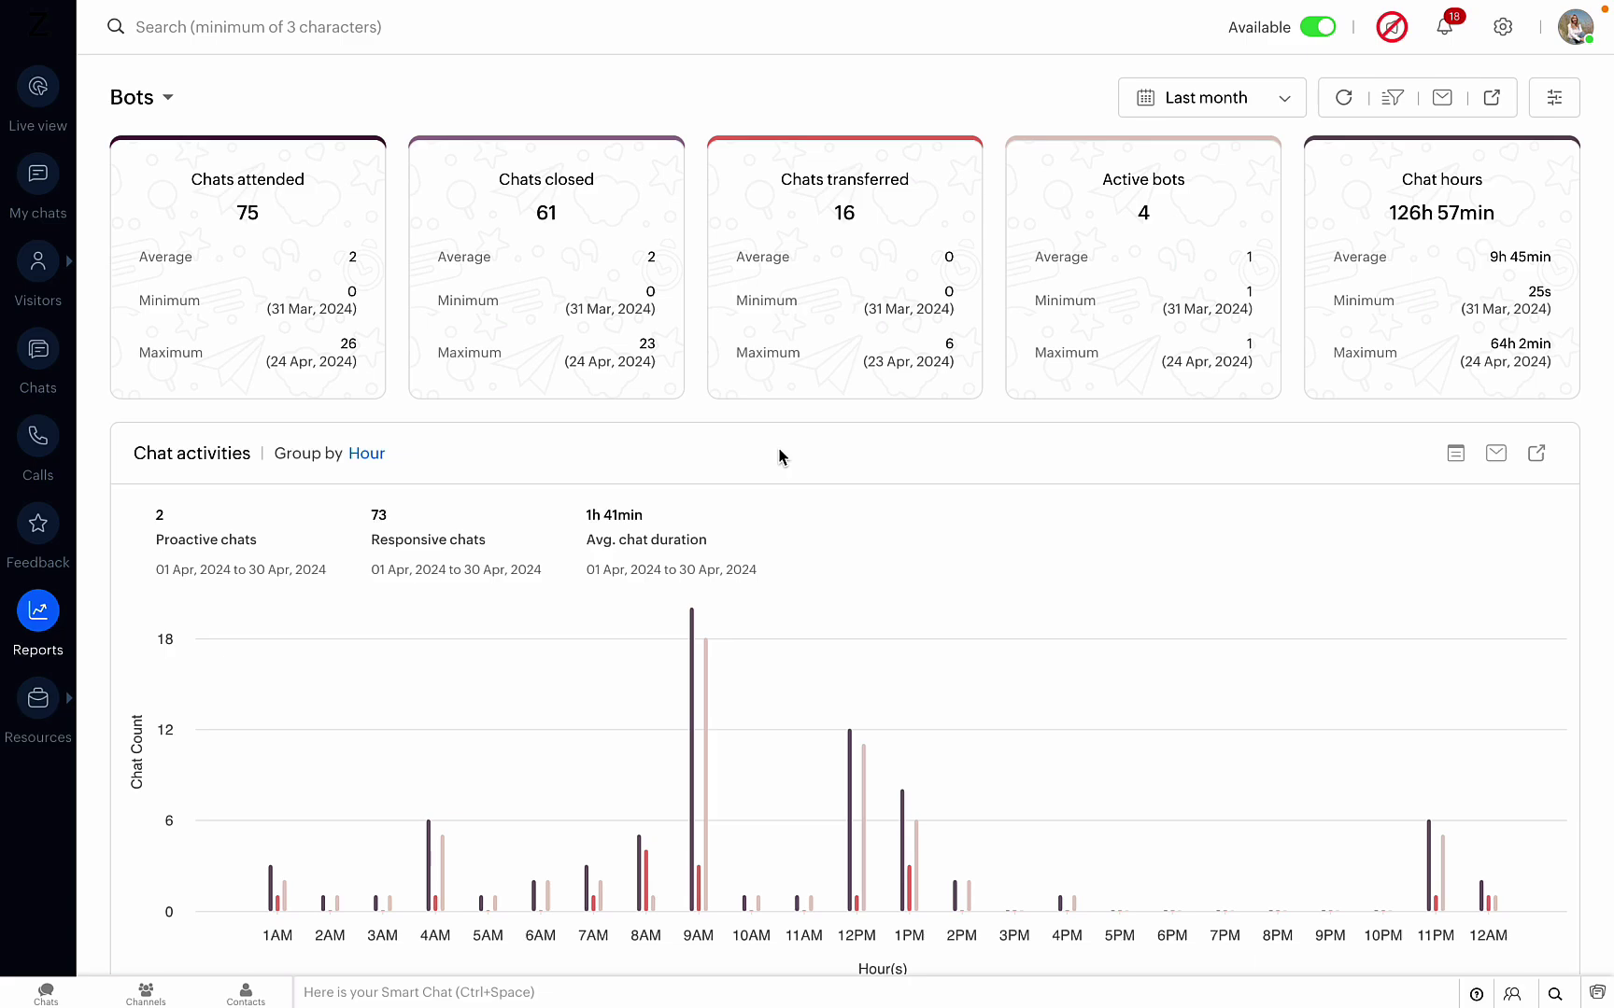
scroll(778, 448, "down", 1)
scroll(1055, 943, "up", 1)
scroll(1055, 942, "down", 2)
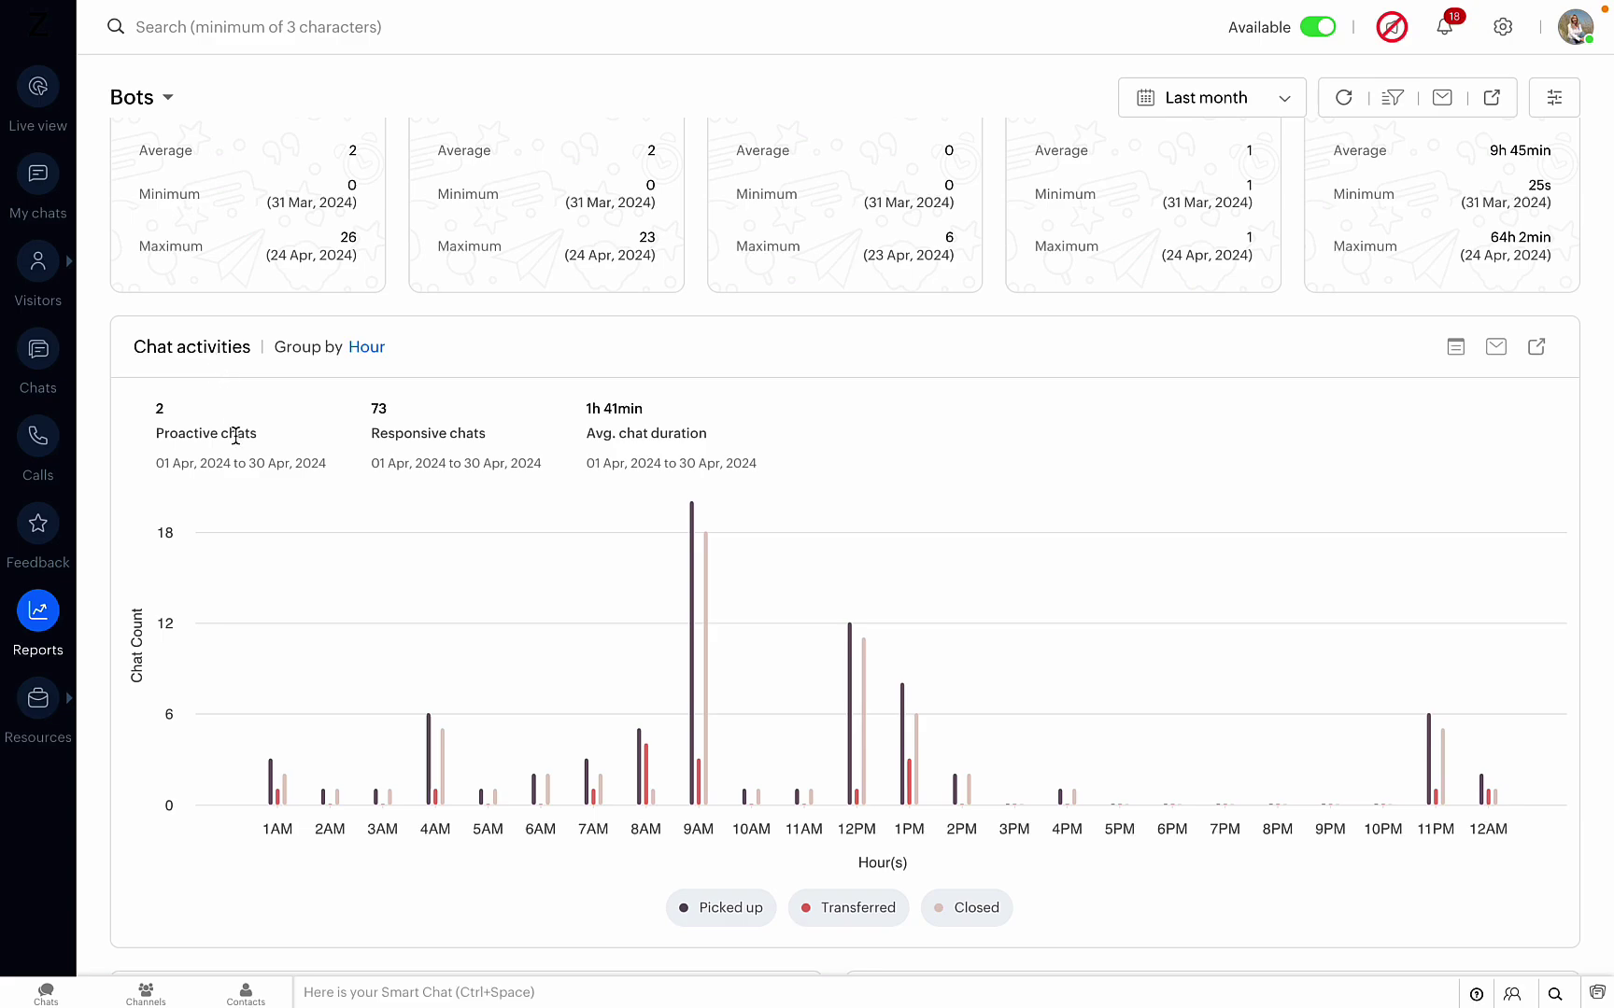
scroll(256, 518, "down", 1)
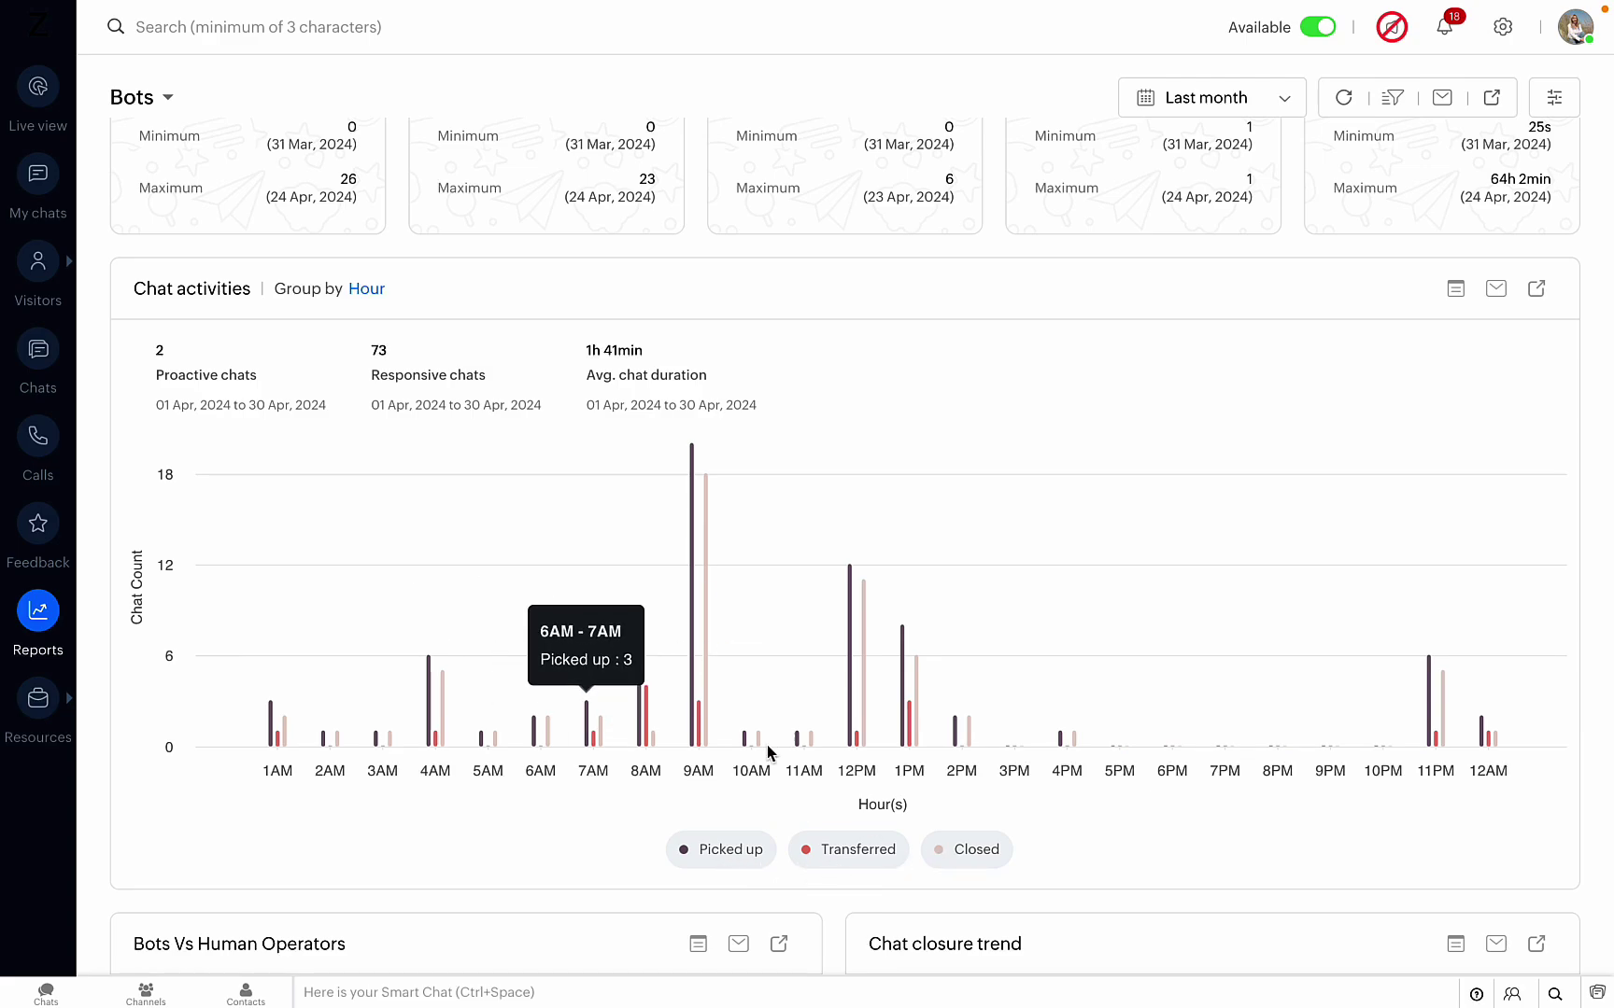
Compare the metrics in the Bots Vs Human Operators table and view the Chat closure trend chart
scroll(578, 798, "down", 5)
scroll(579, 798, "down", 1)
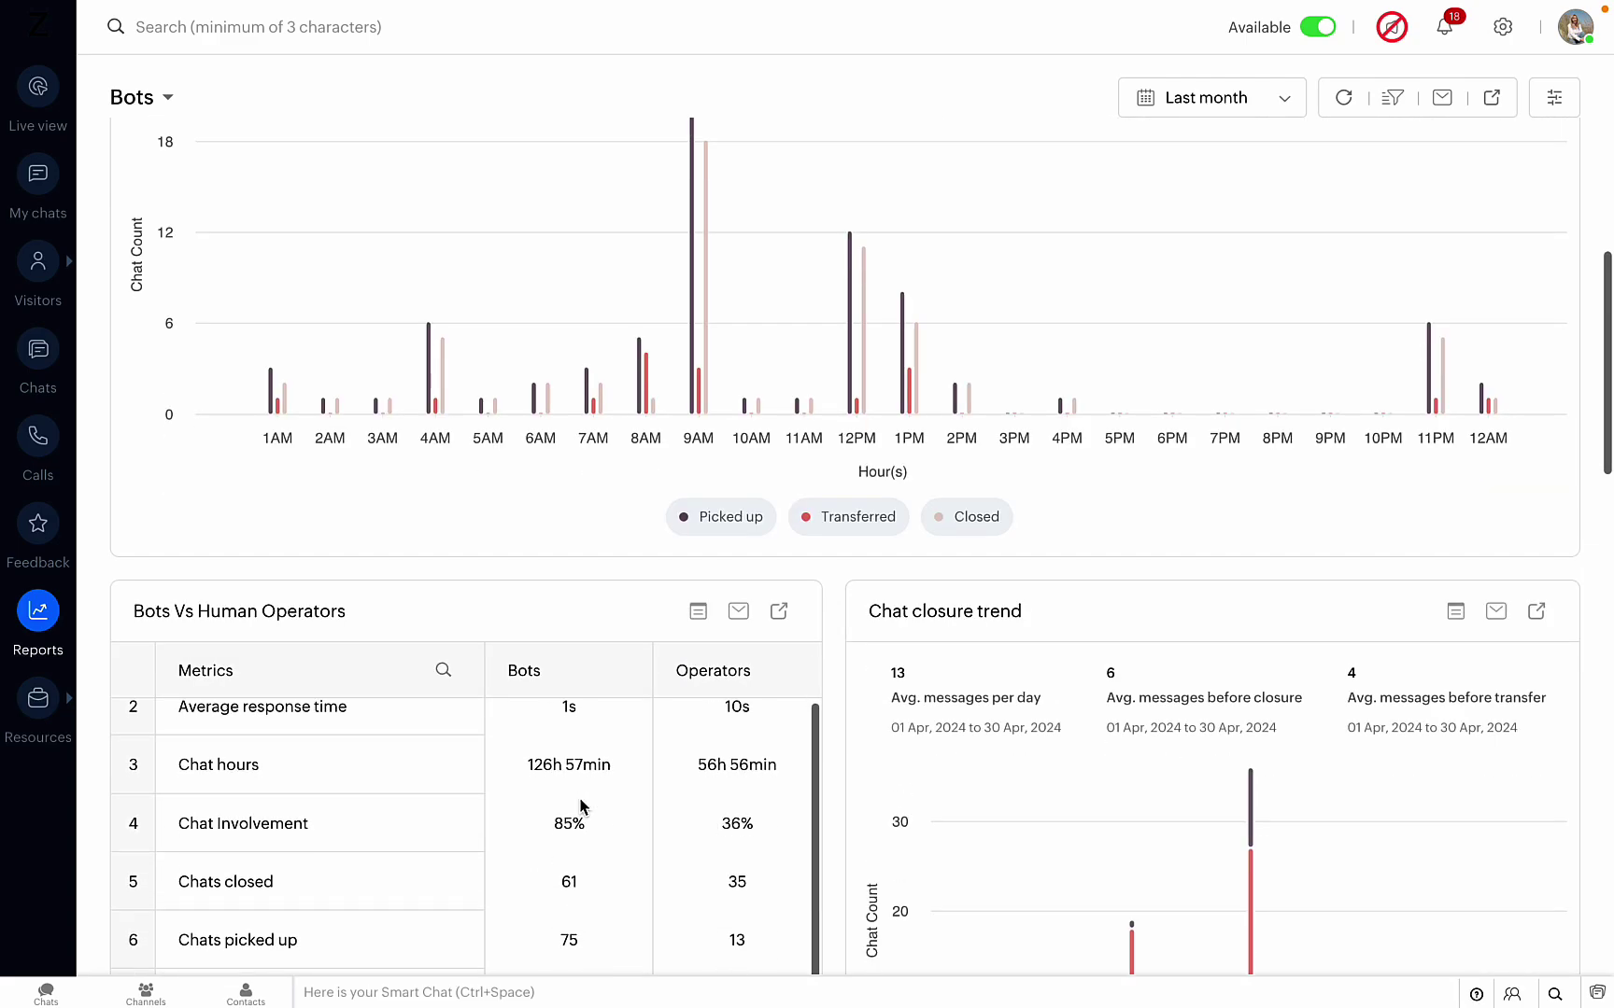
scroll(536, 571, "down", 2)
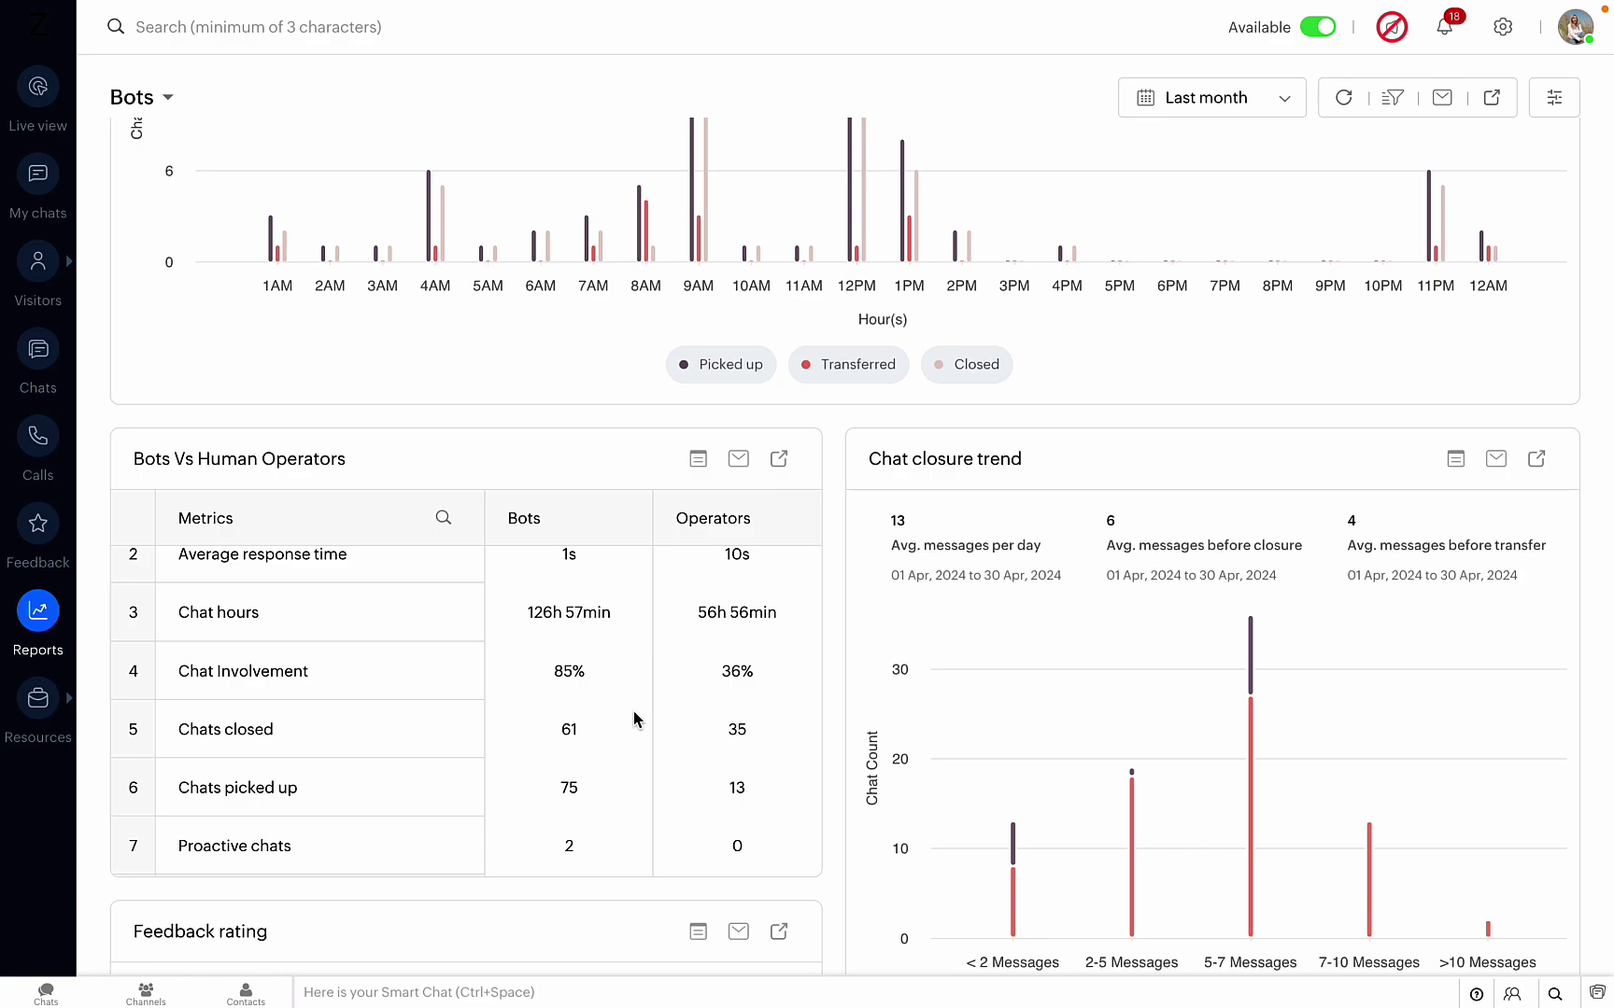
scroll(634, 719, "up", 1)
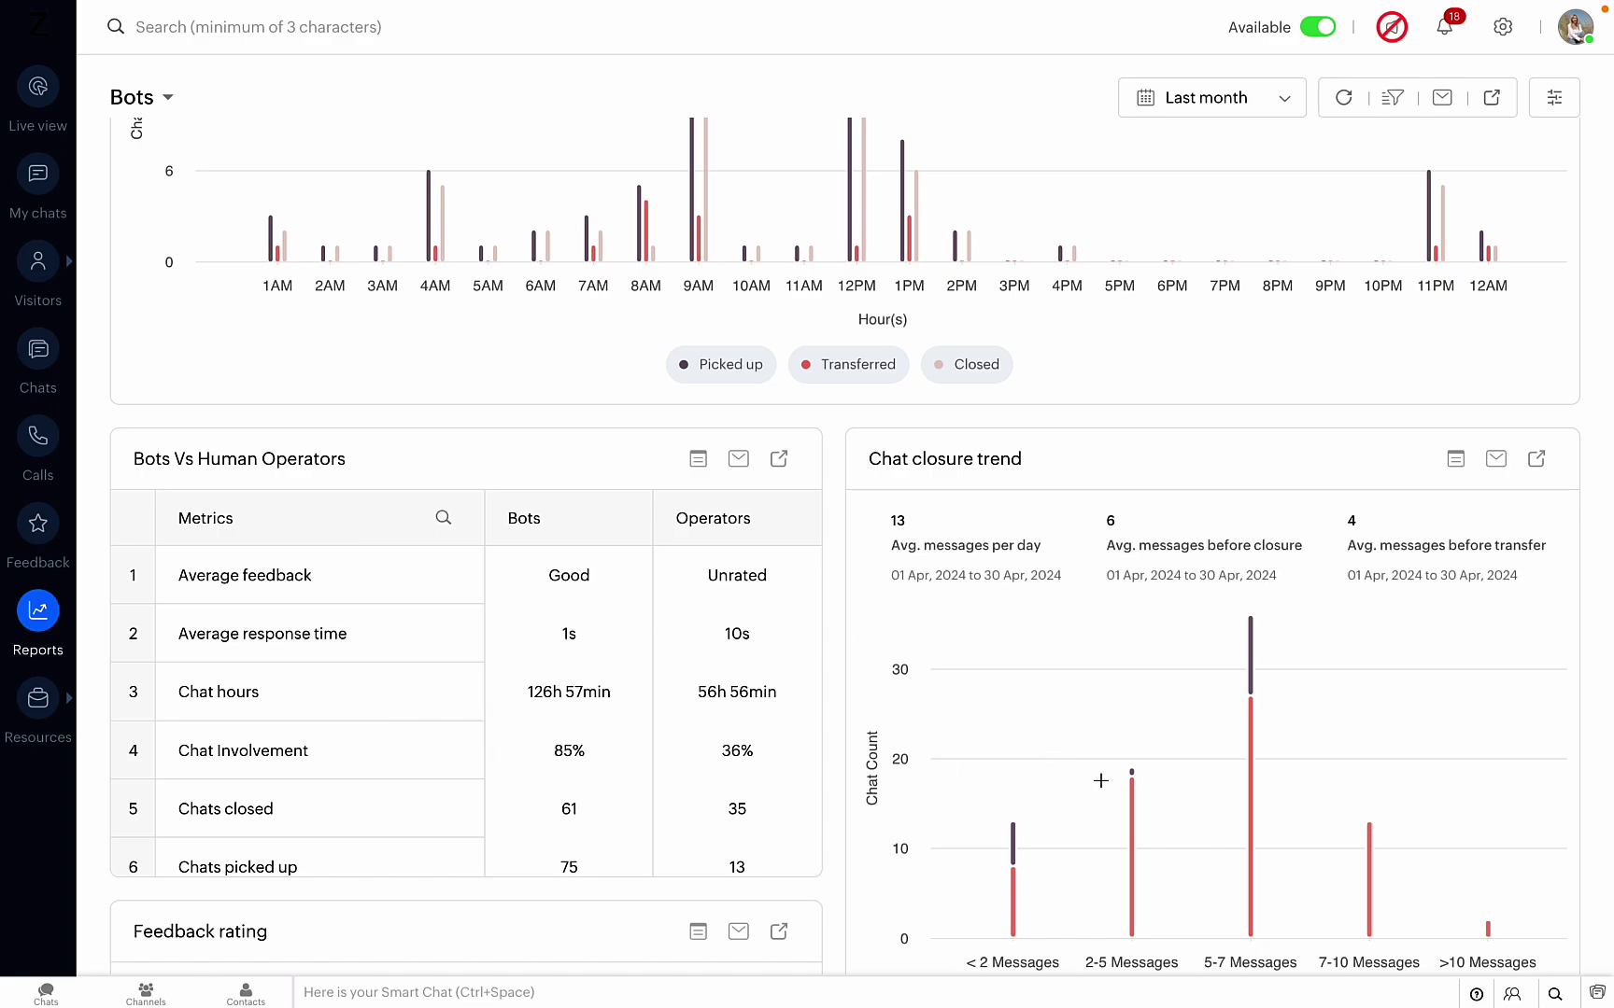
scroll(1101, 780, "down", 3)
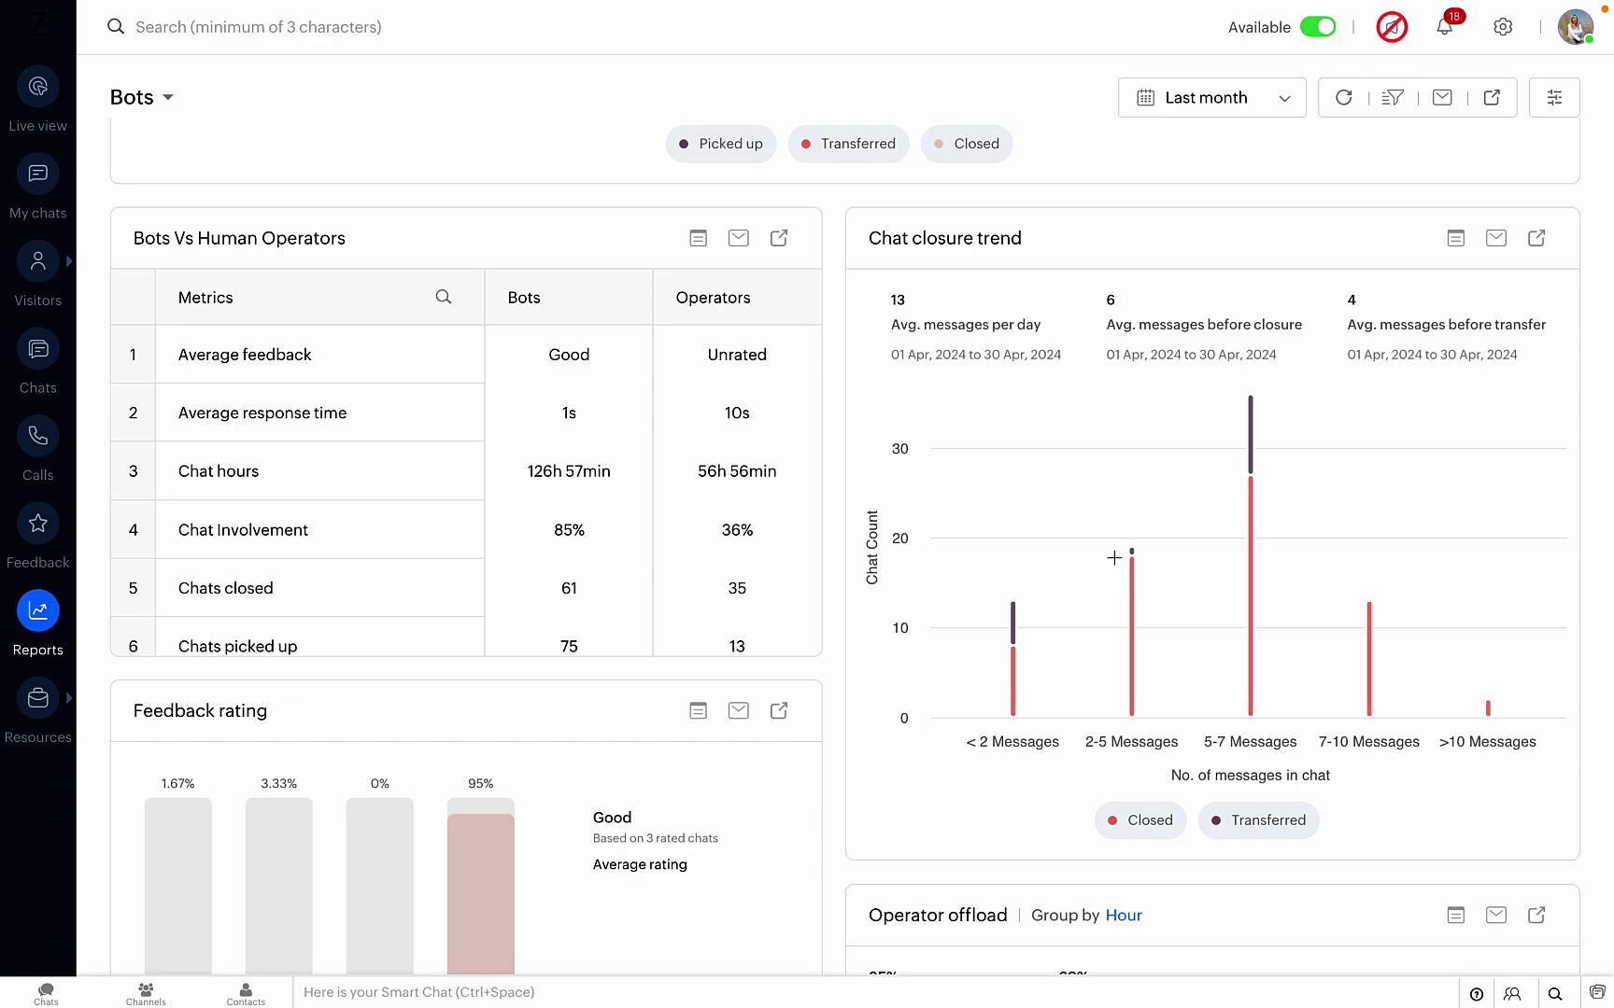
Review the Feedback rating chart and the hourly Operator offload chart in the Bots report
scroll(1030, 533, "down", 6)
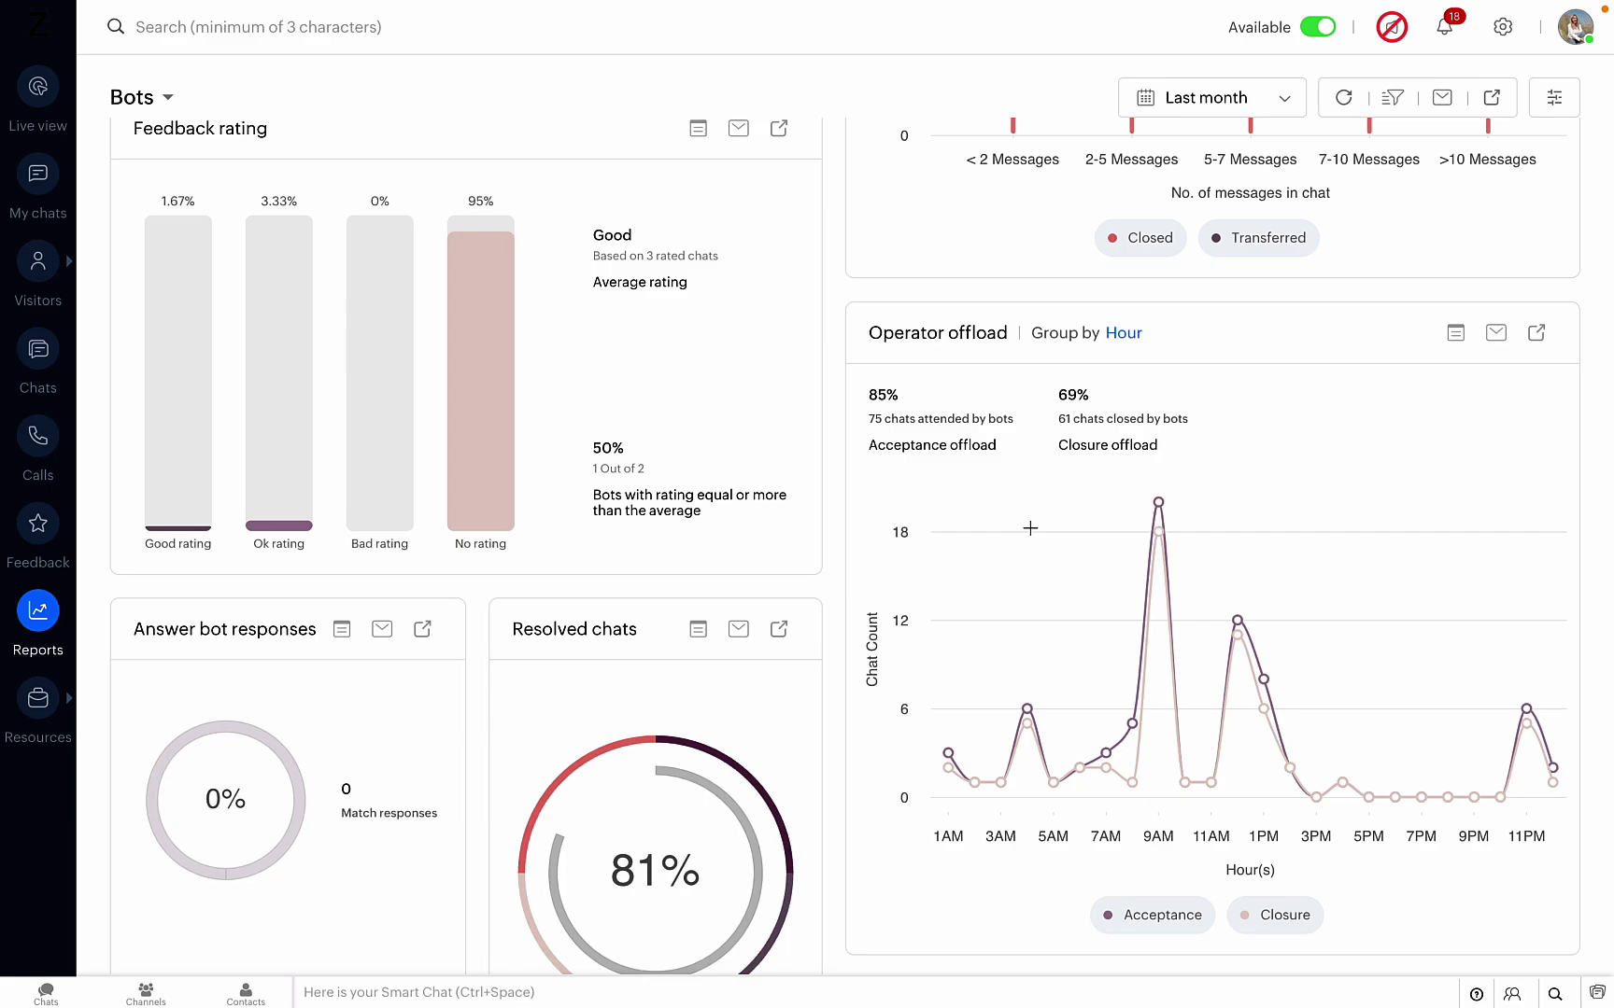
mouse_move(468, 316)
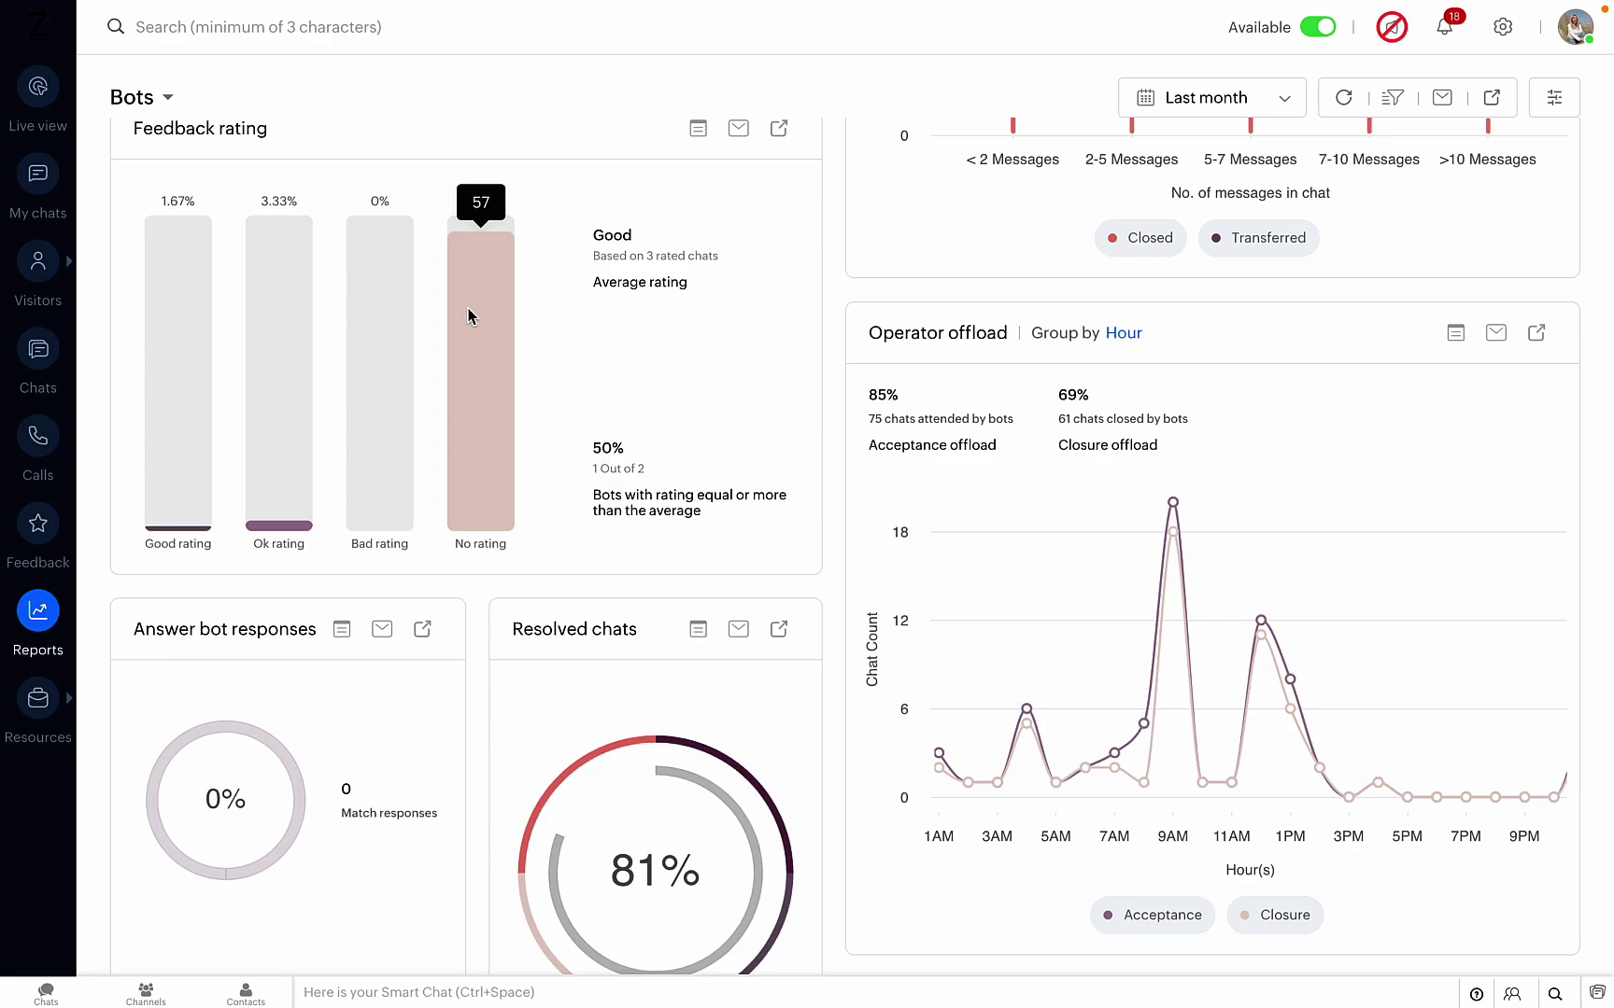
scroll(1016, 451, "down", 1)
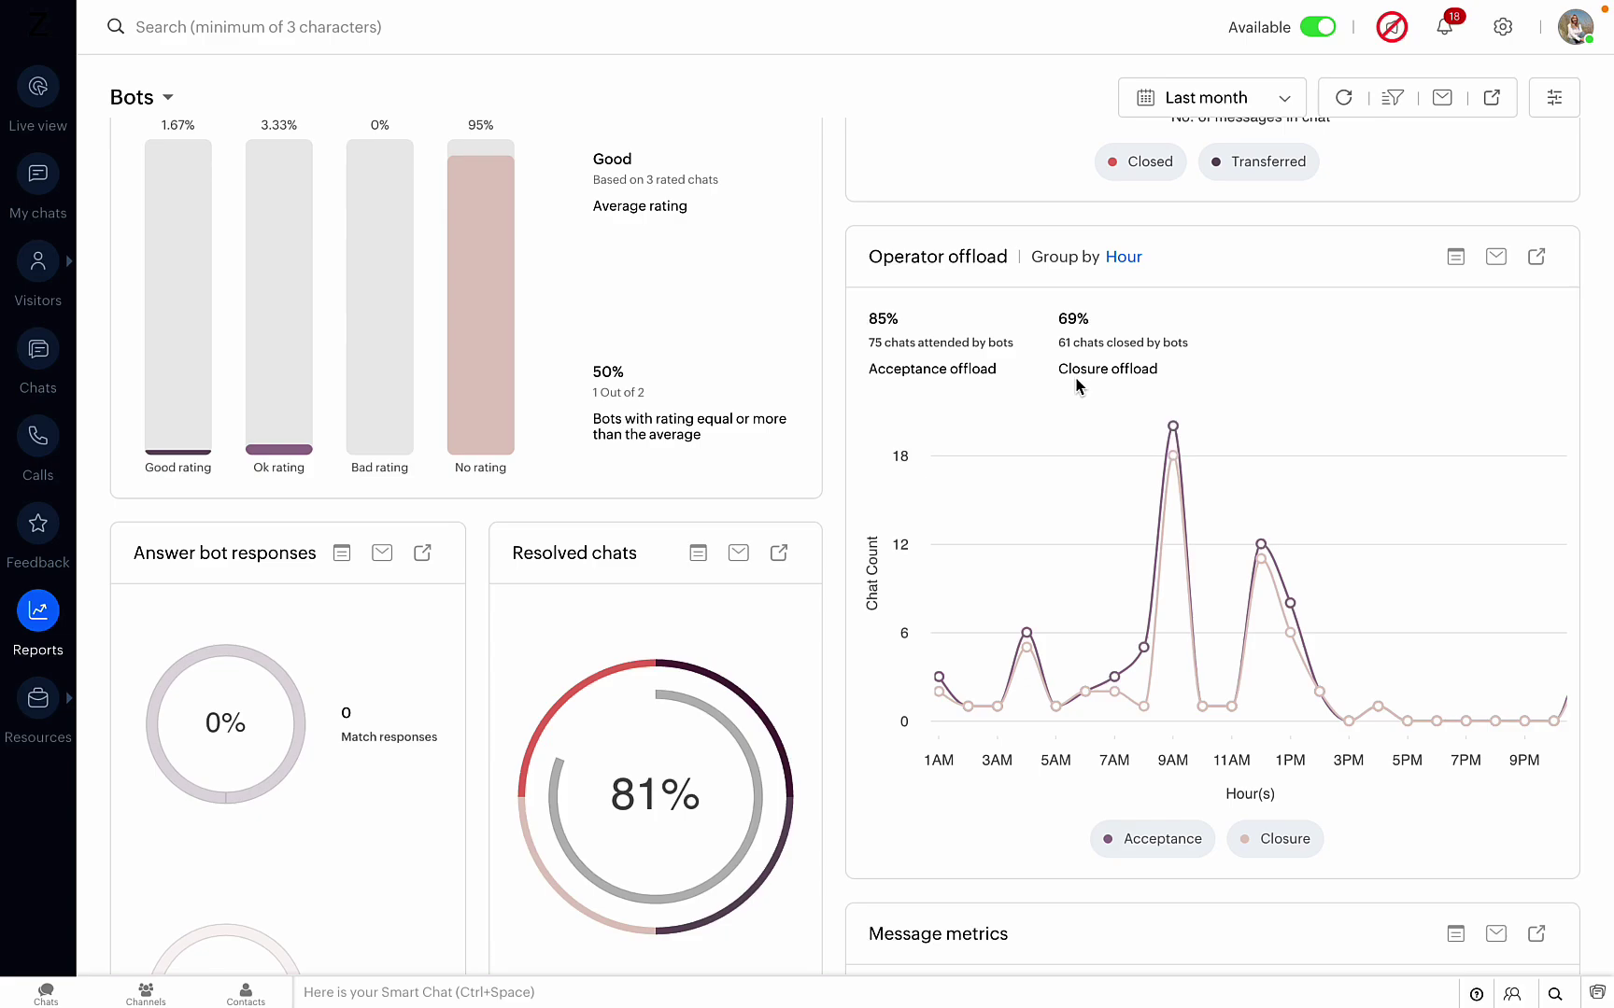
mouse_move(1099, 419)
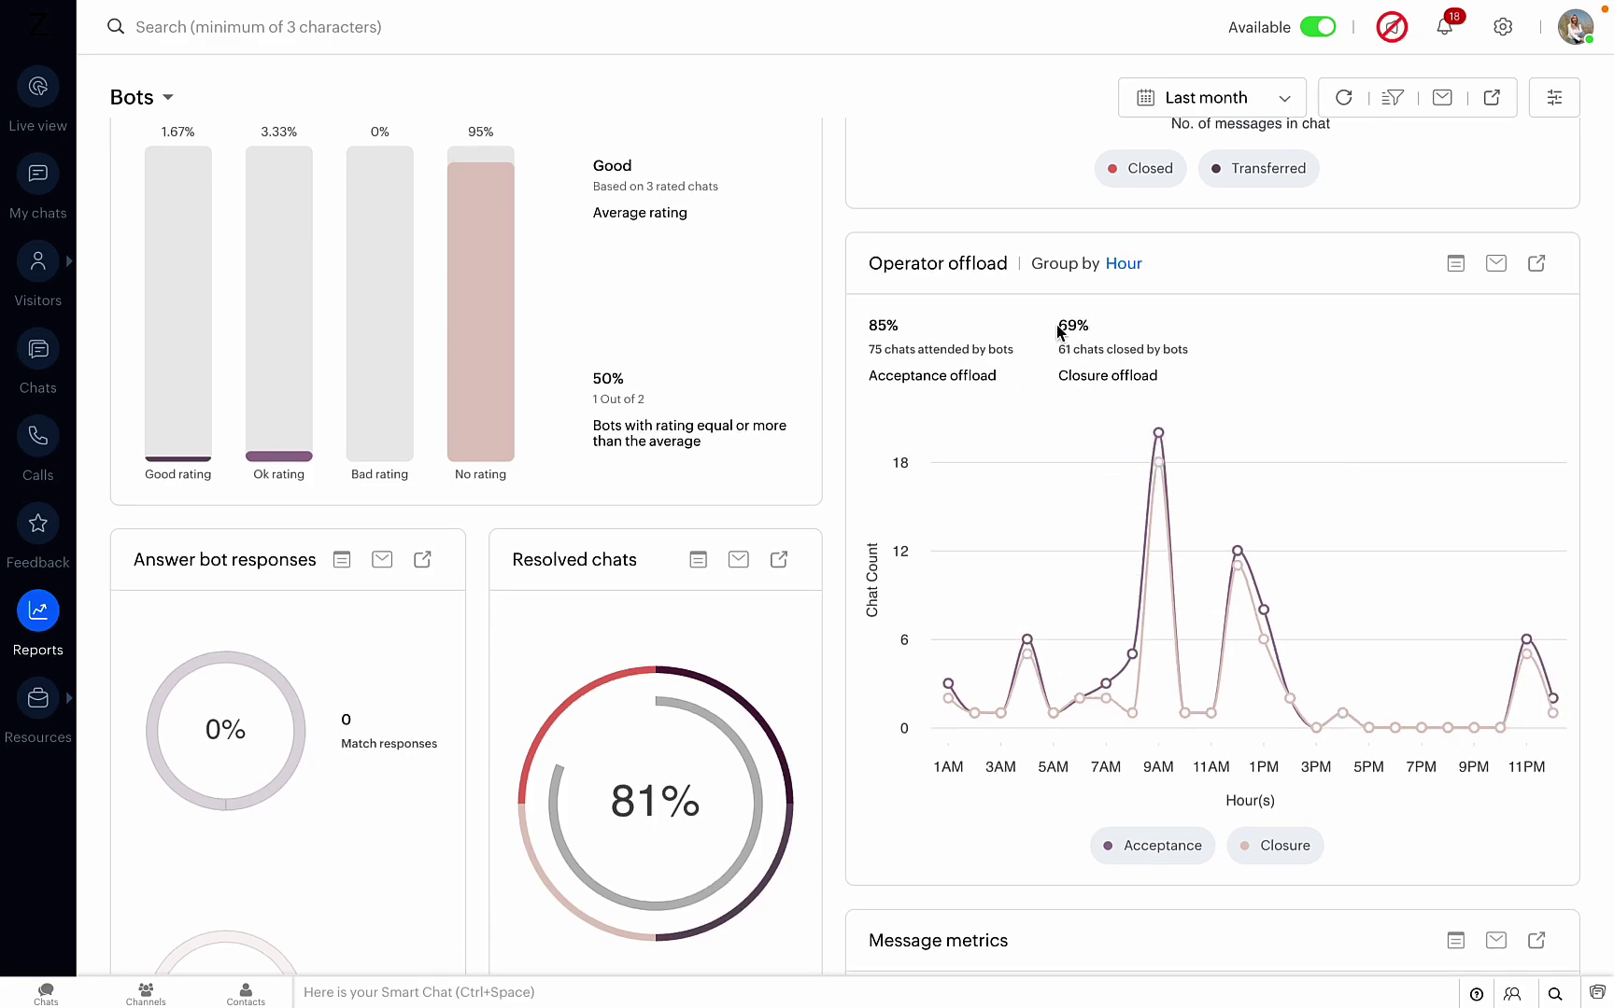
View the Message metrics card and look through all columns of the Bot performance table
scroll(833, 638, "down", 5)
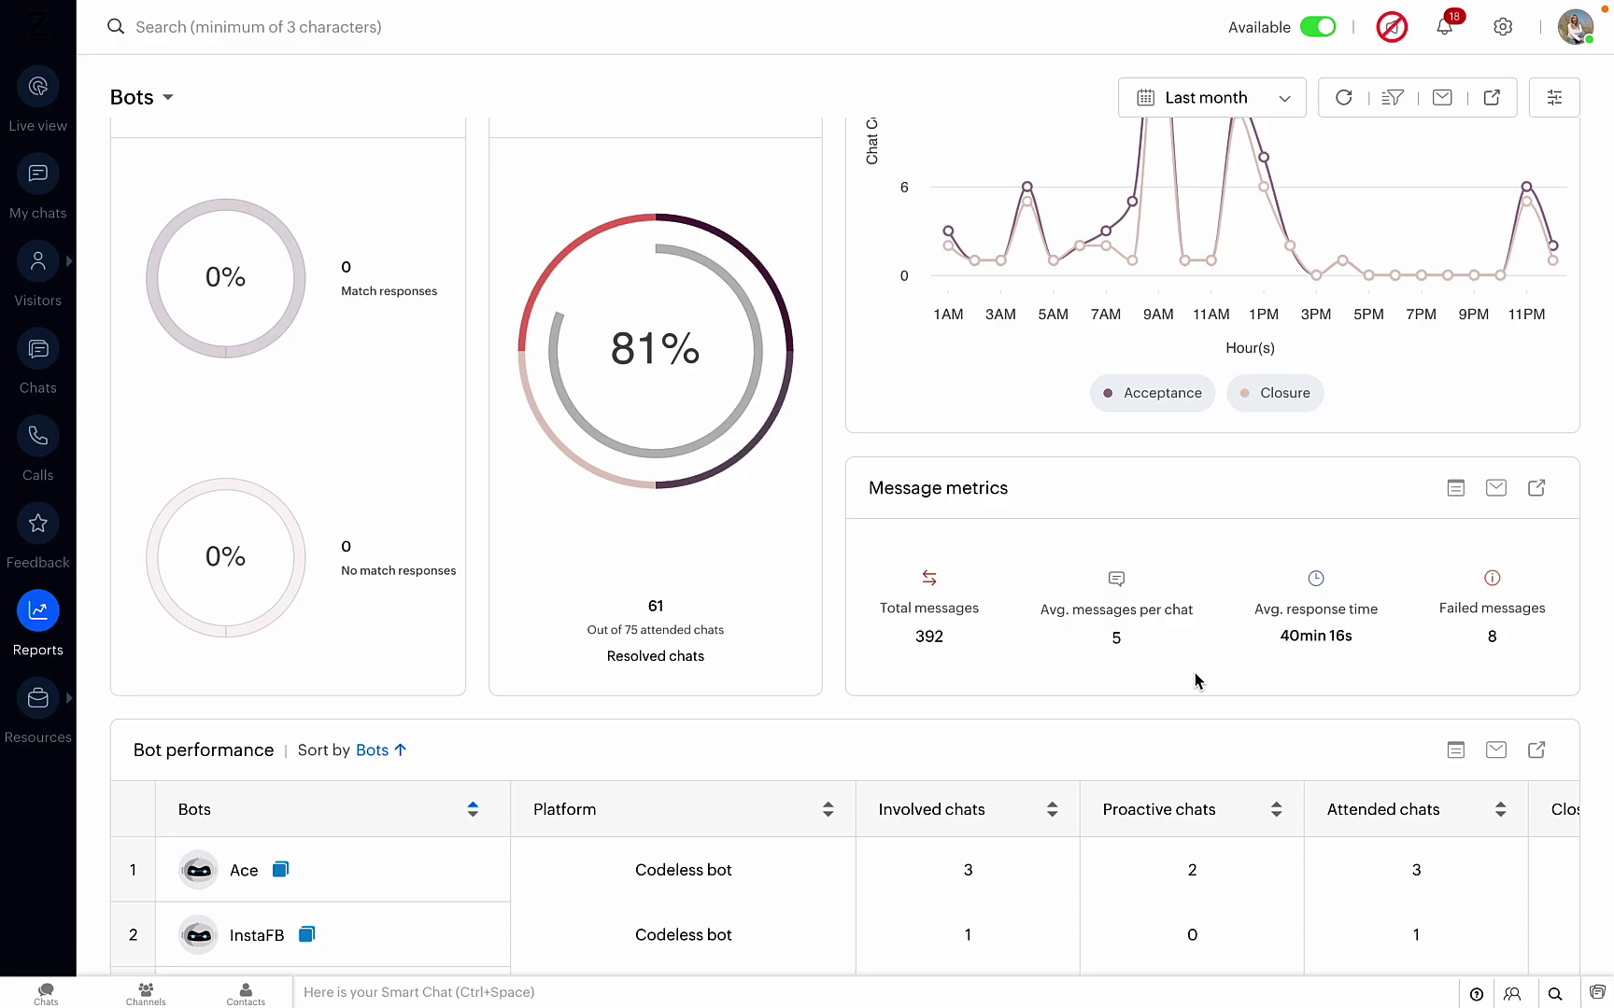
scroll(1195, 680, "down", 5)
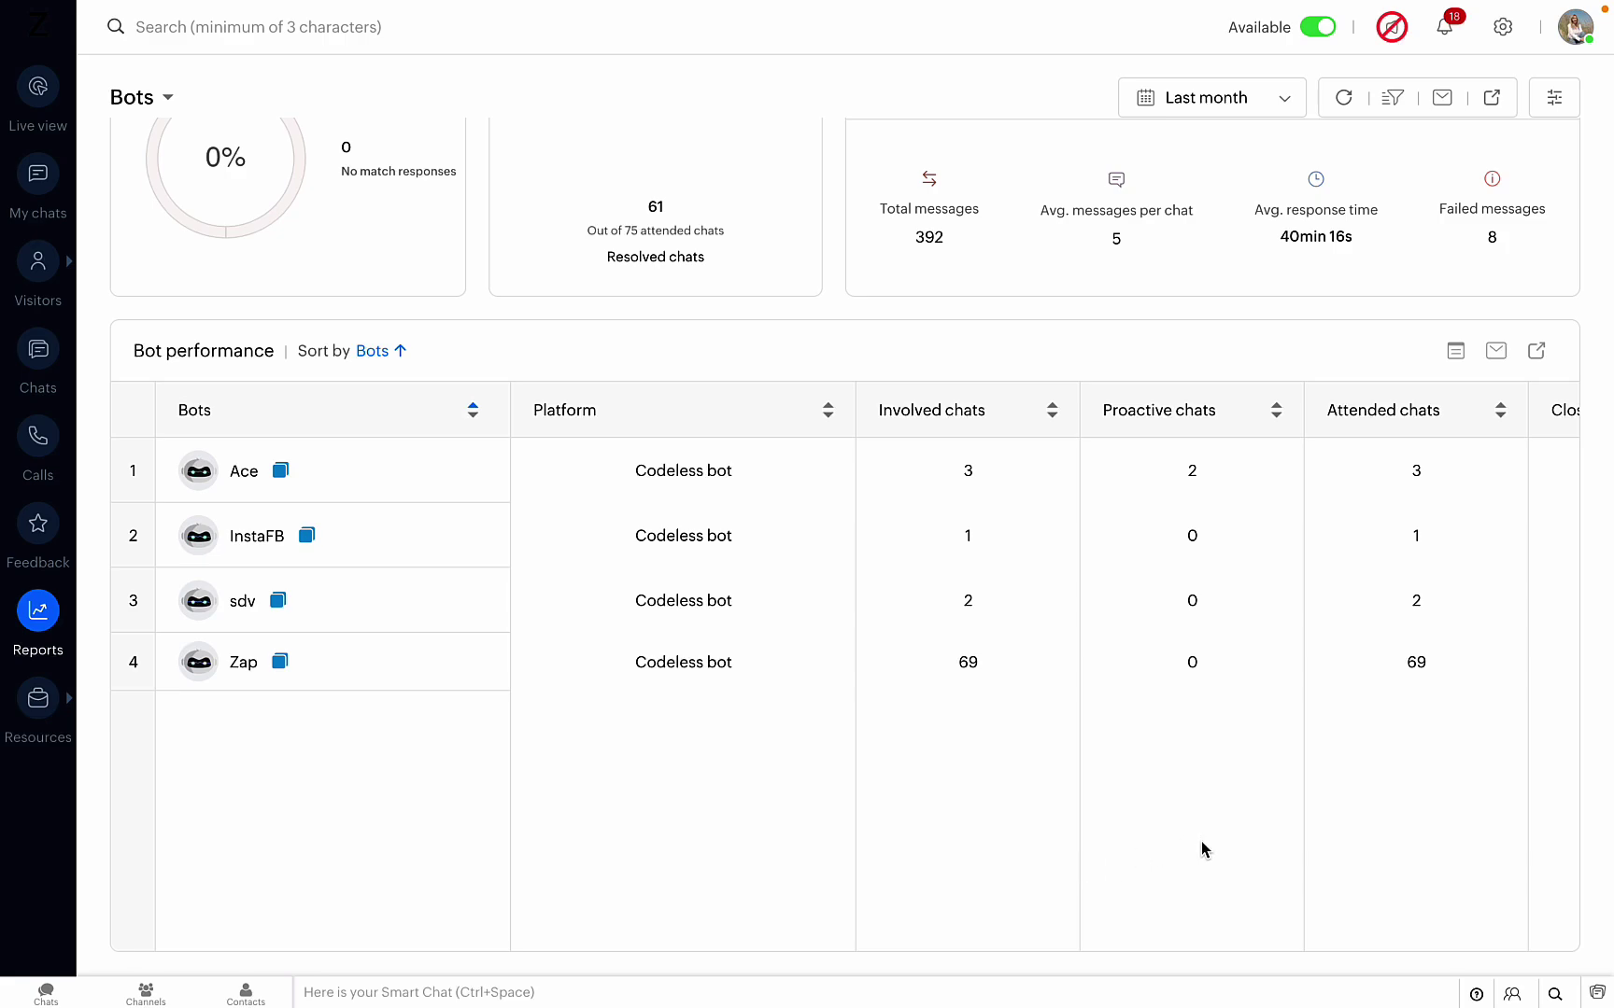
scroll(1200, 851, "right", 10)
scroll(1199, 851, "right", 12)
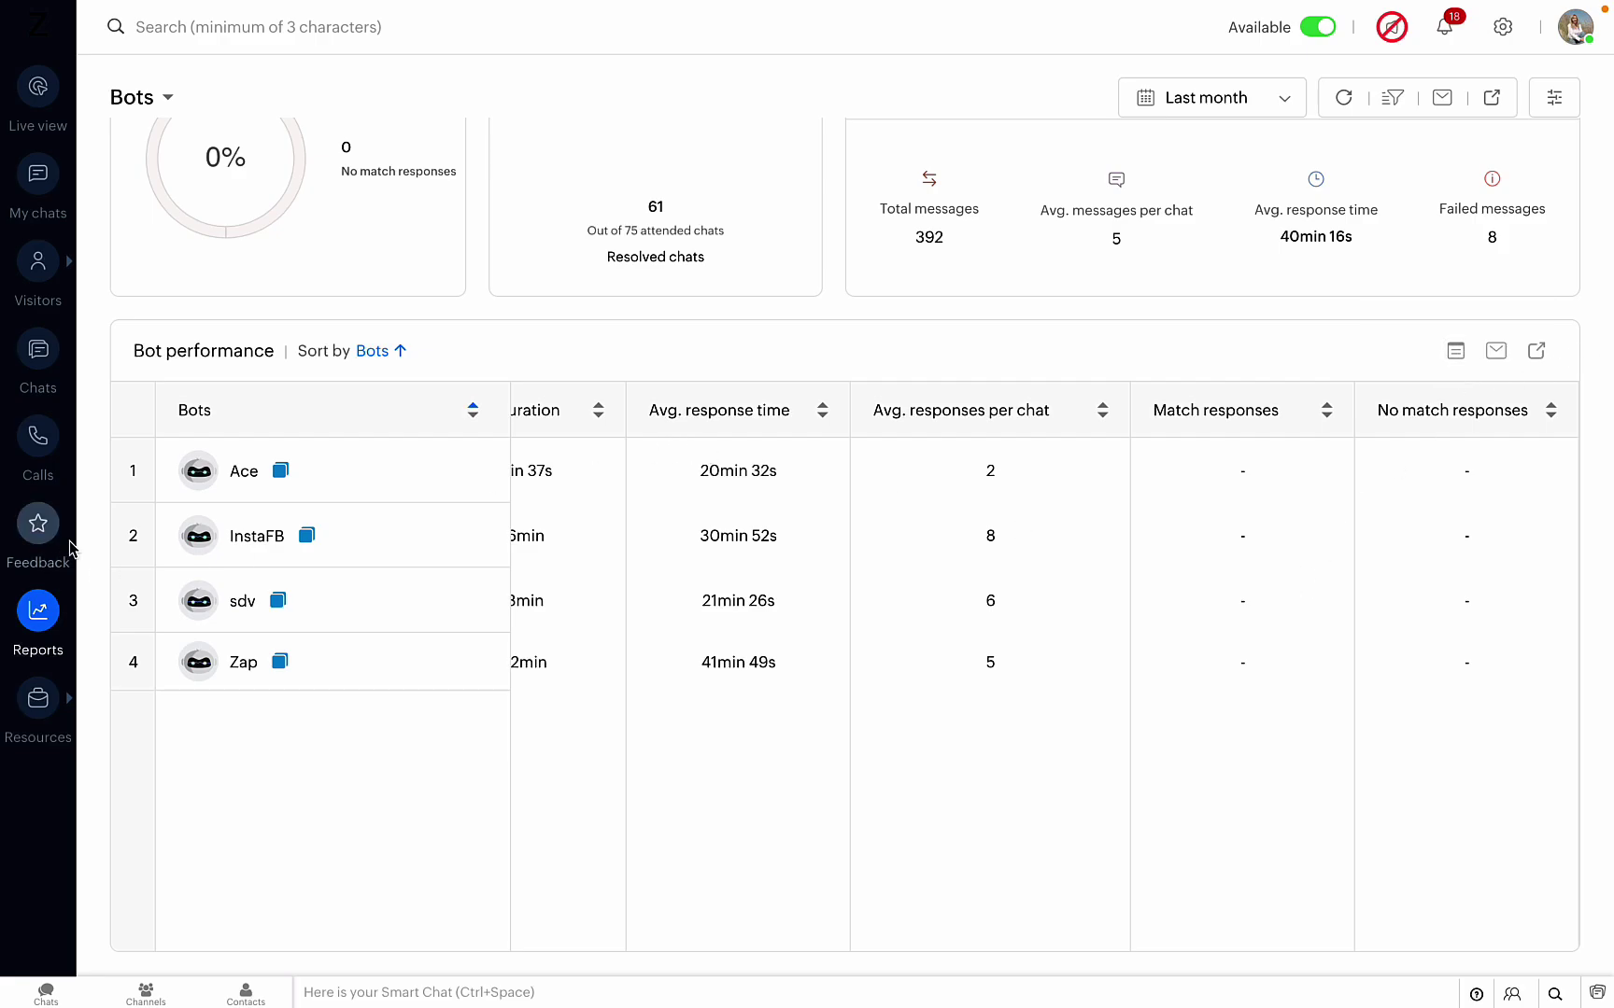
Switch to the Live insights report and review its summary cards, Long-running chats and Ongoing calls
scroll(101, 546, "up", 5)
scroll(102, 545, "up", 7)
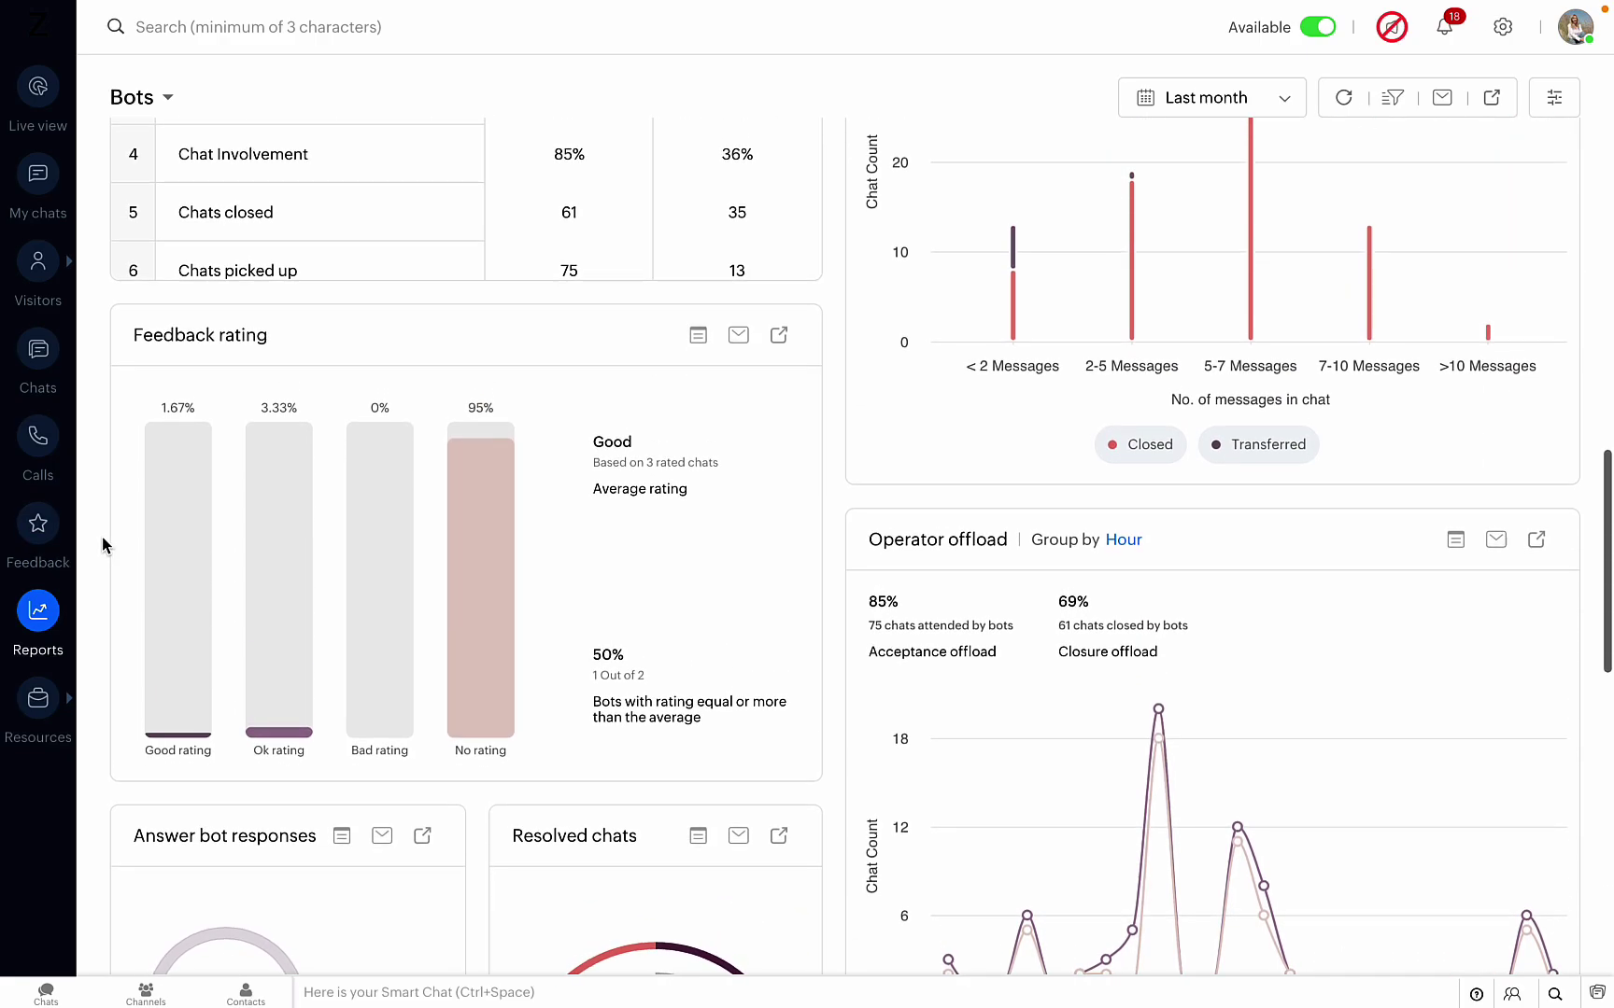
scroll(102, 536, "up", 3)
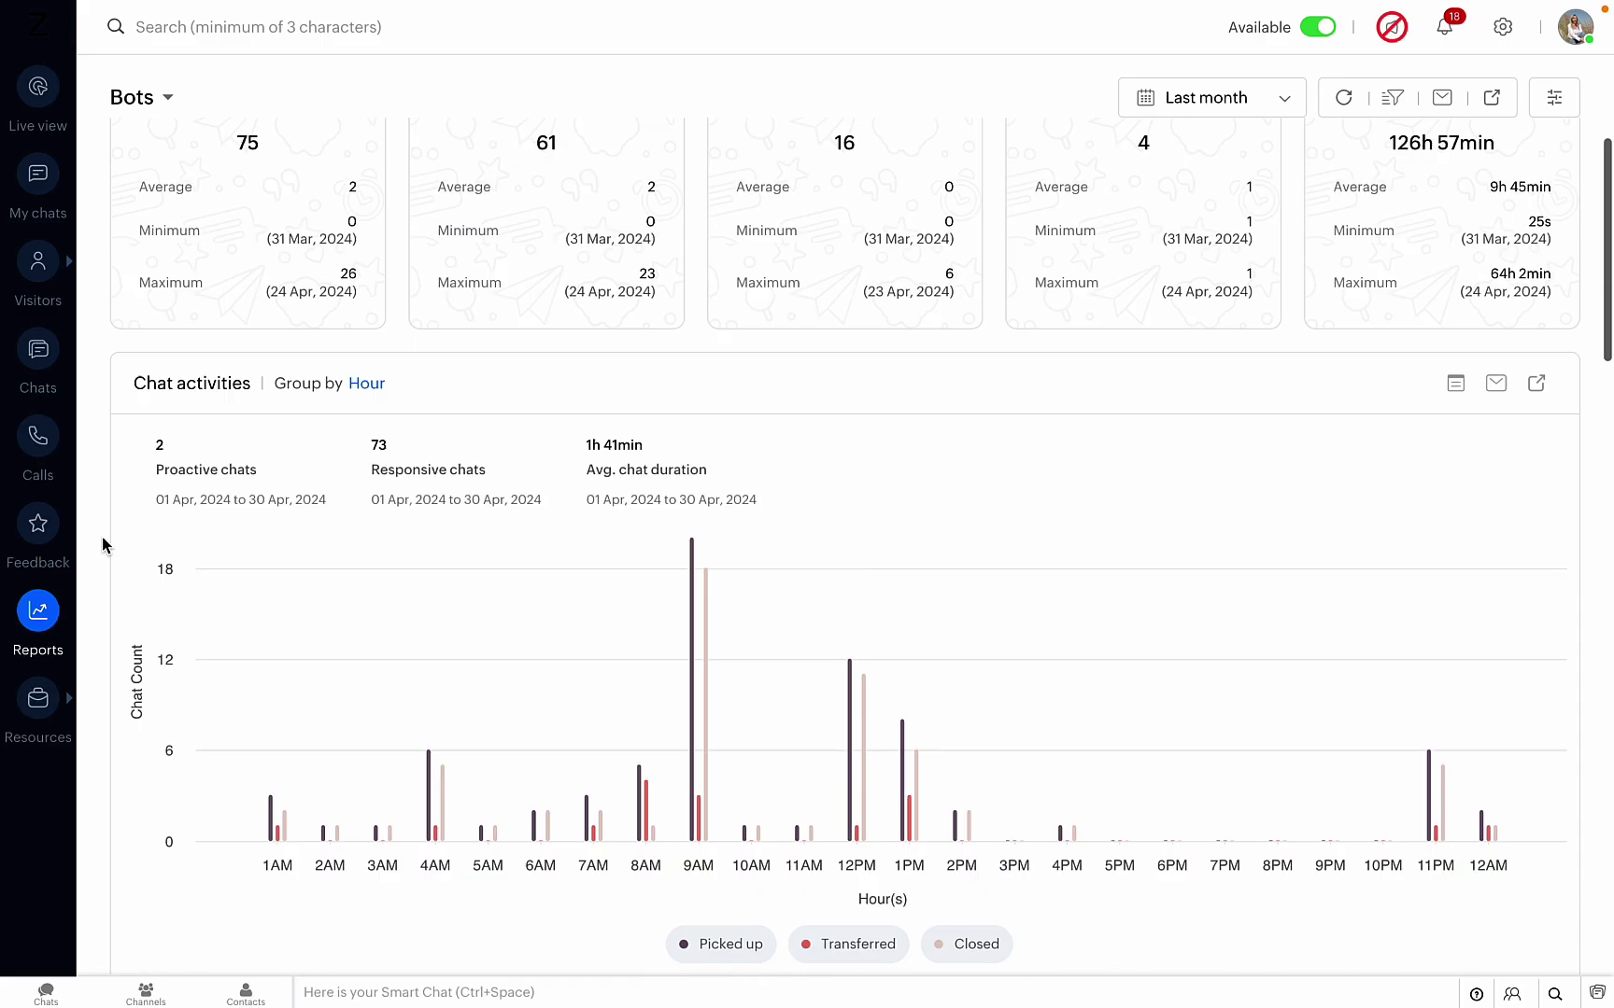
left_click(145, 99)
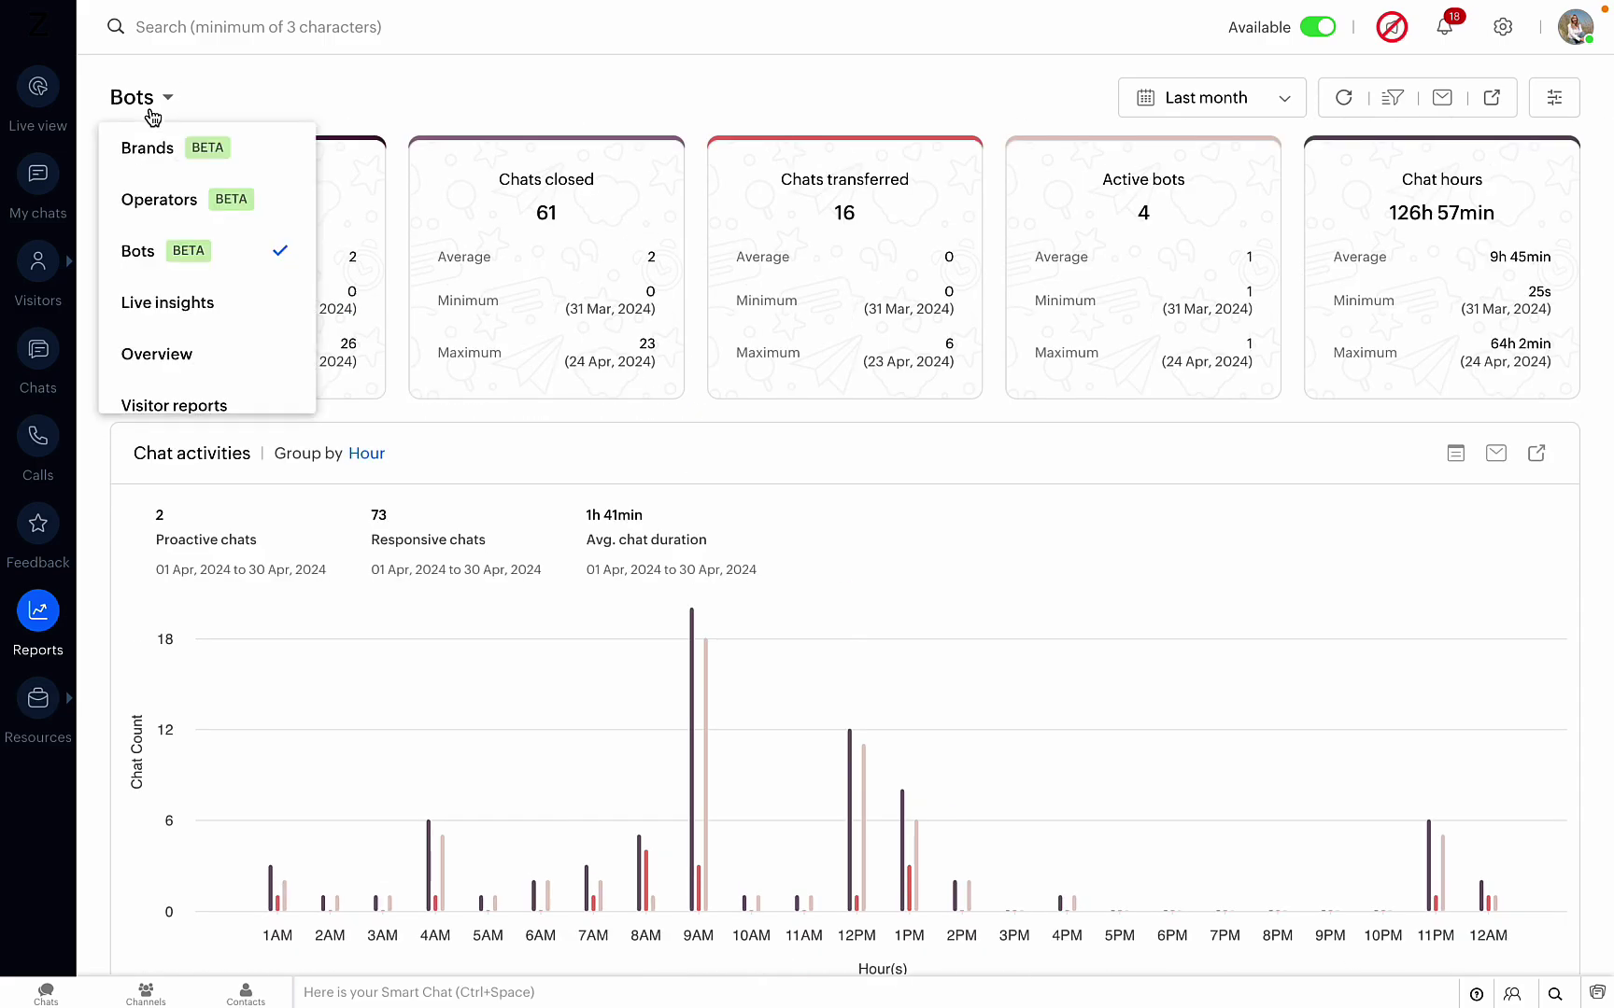
left_click(162, 306)
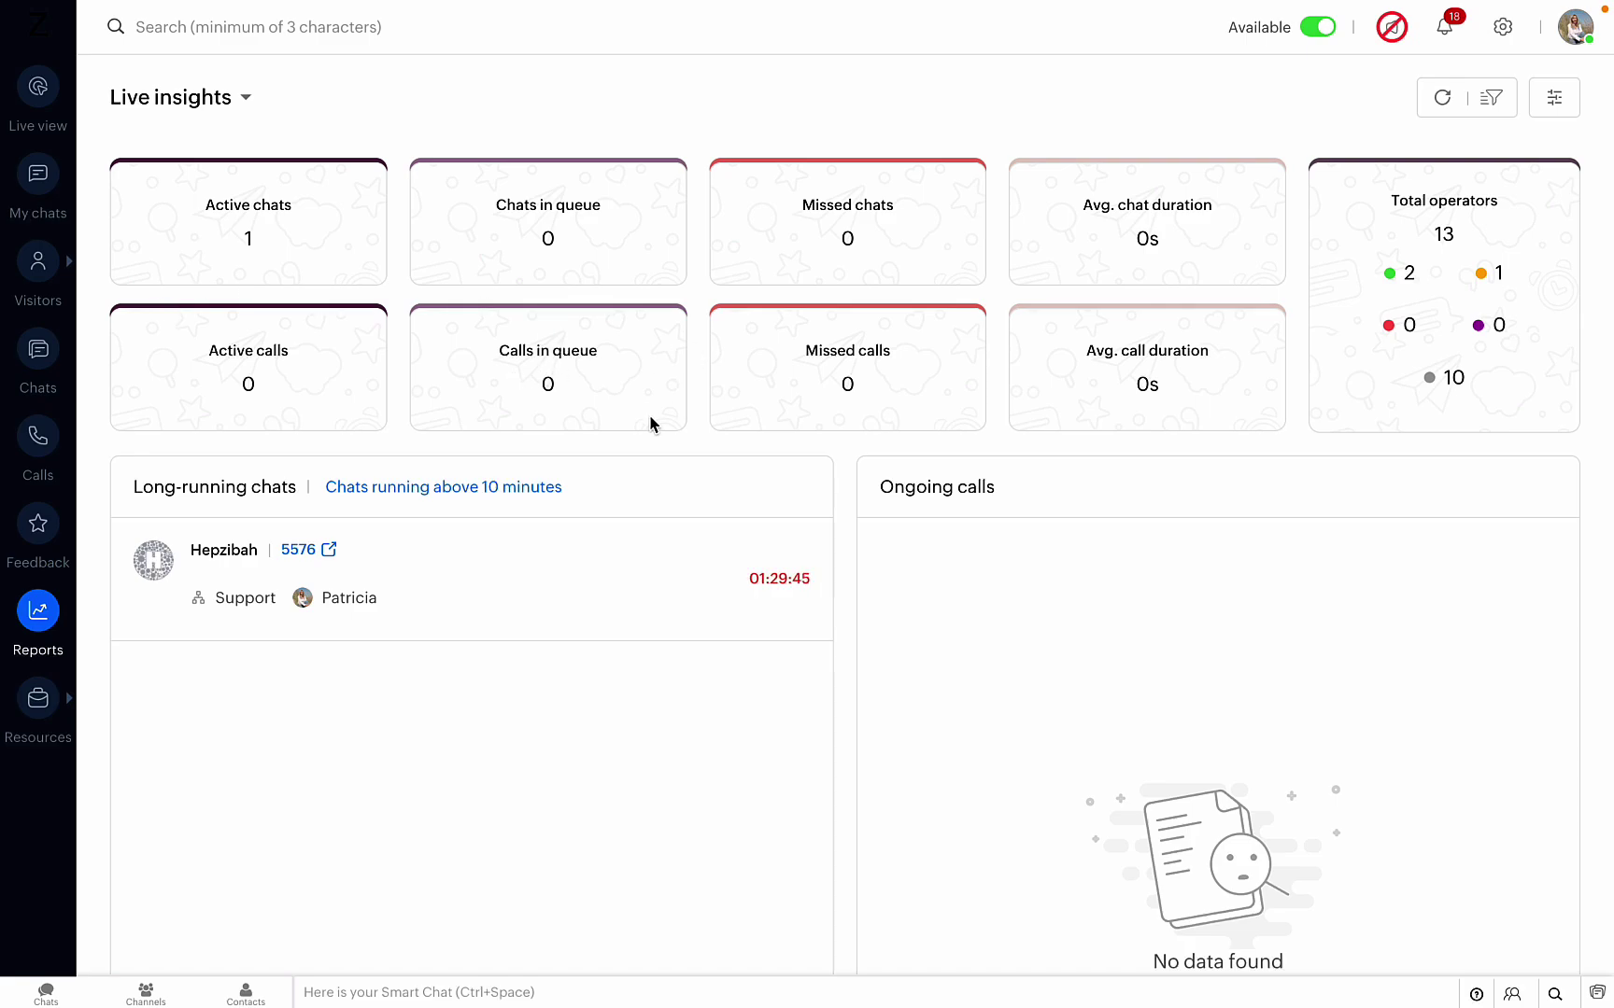
scroll(651, 423, "down", 1)
scroll(651, 423, "down", 1)
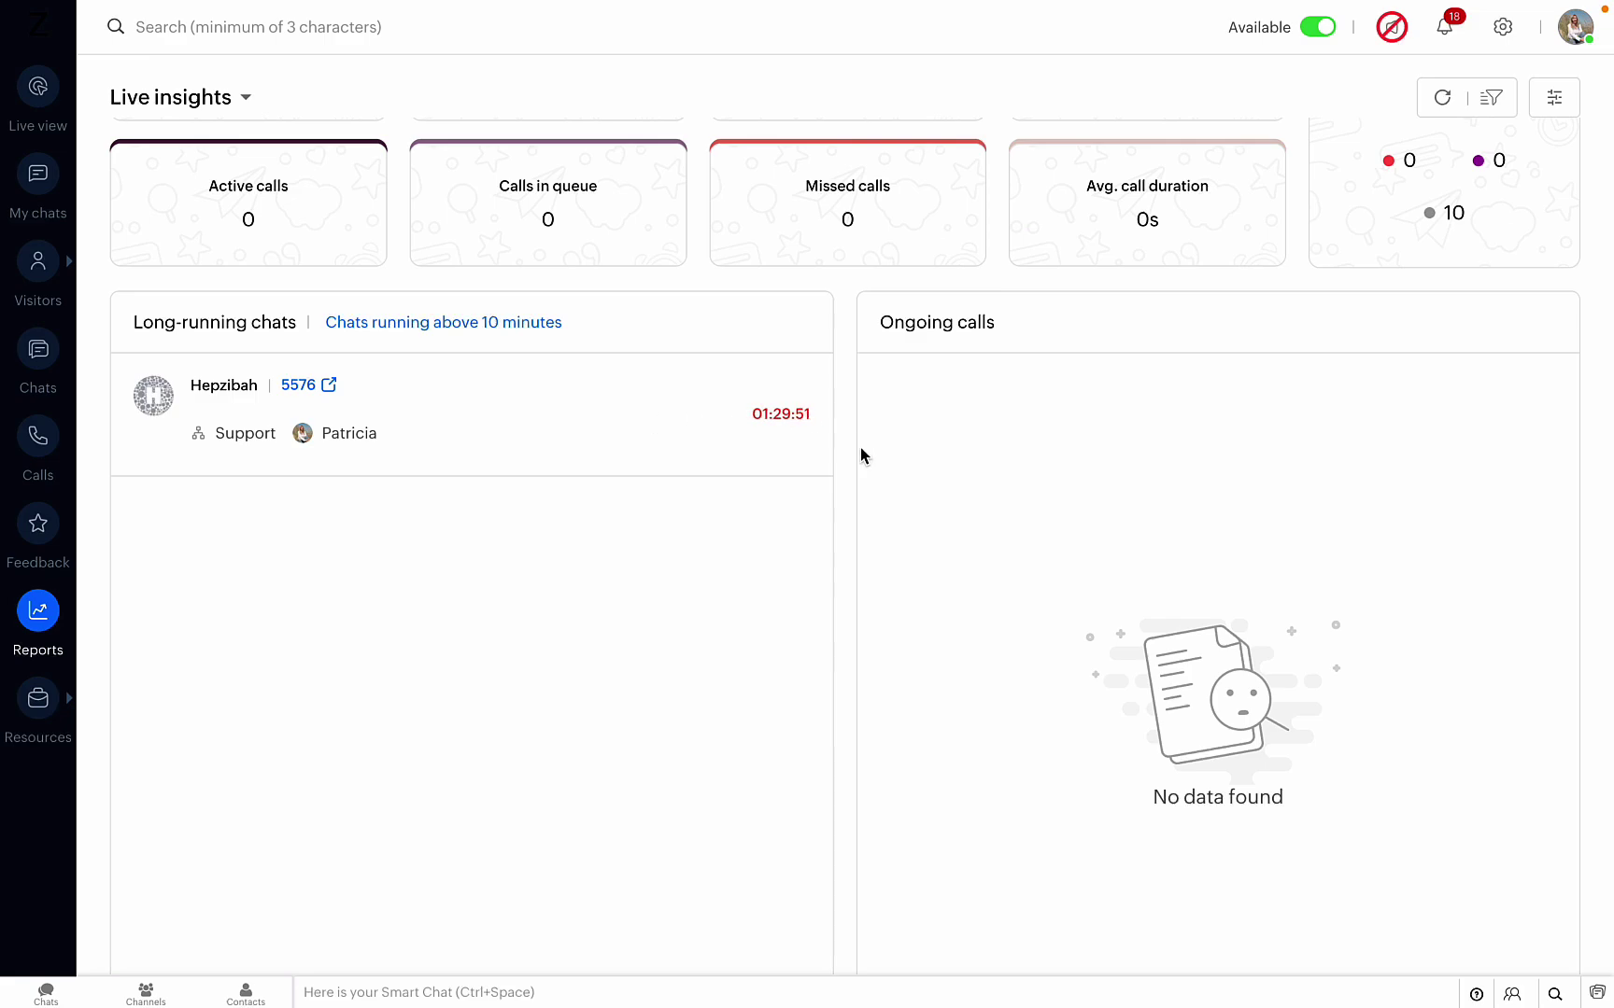
scroll(1081, 852, "up", 2)
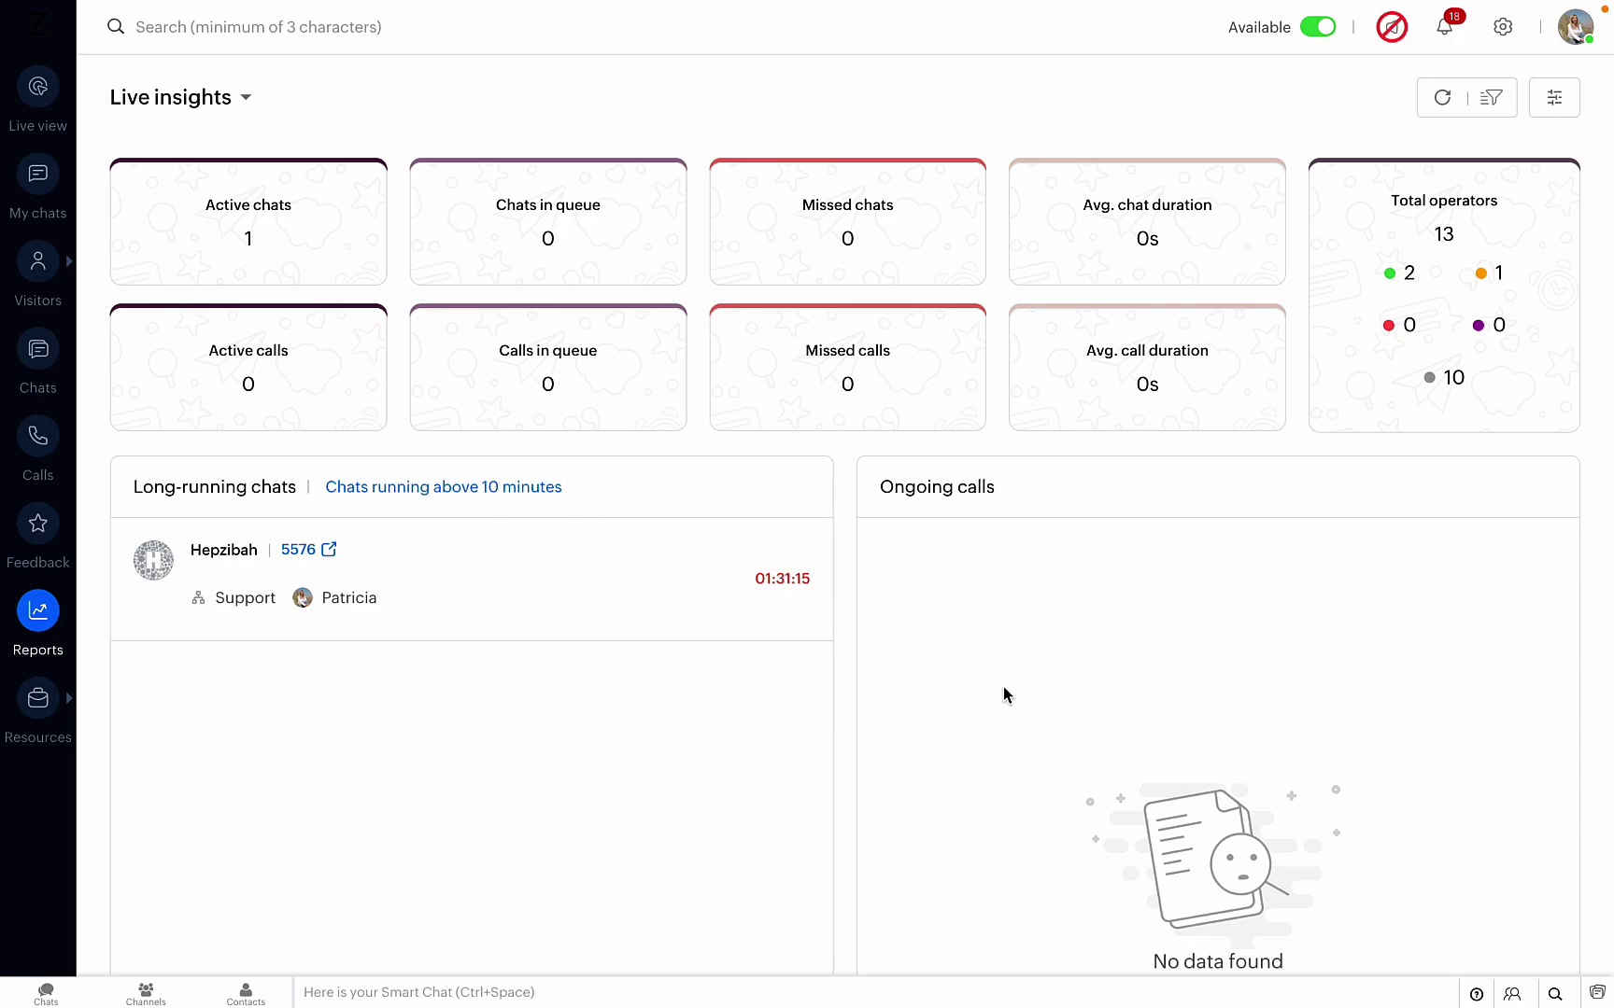
Examine the Operator engagement list and the Feedback card, and return to the start of Live insights
scroll(1003, 692, "down", 2)
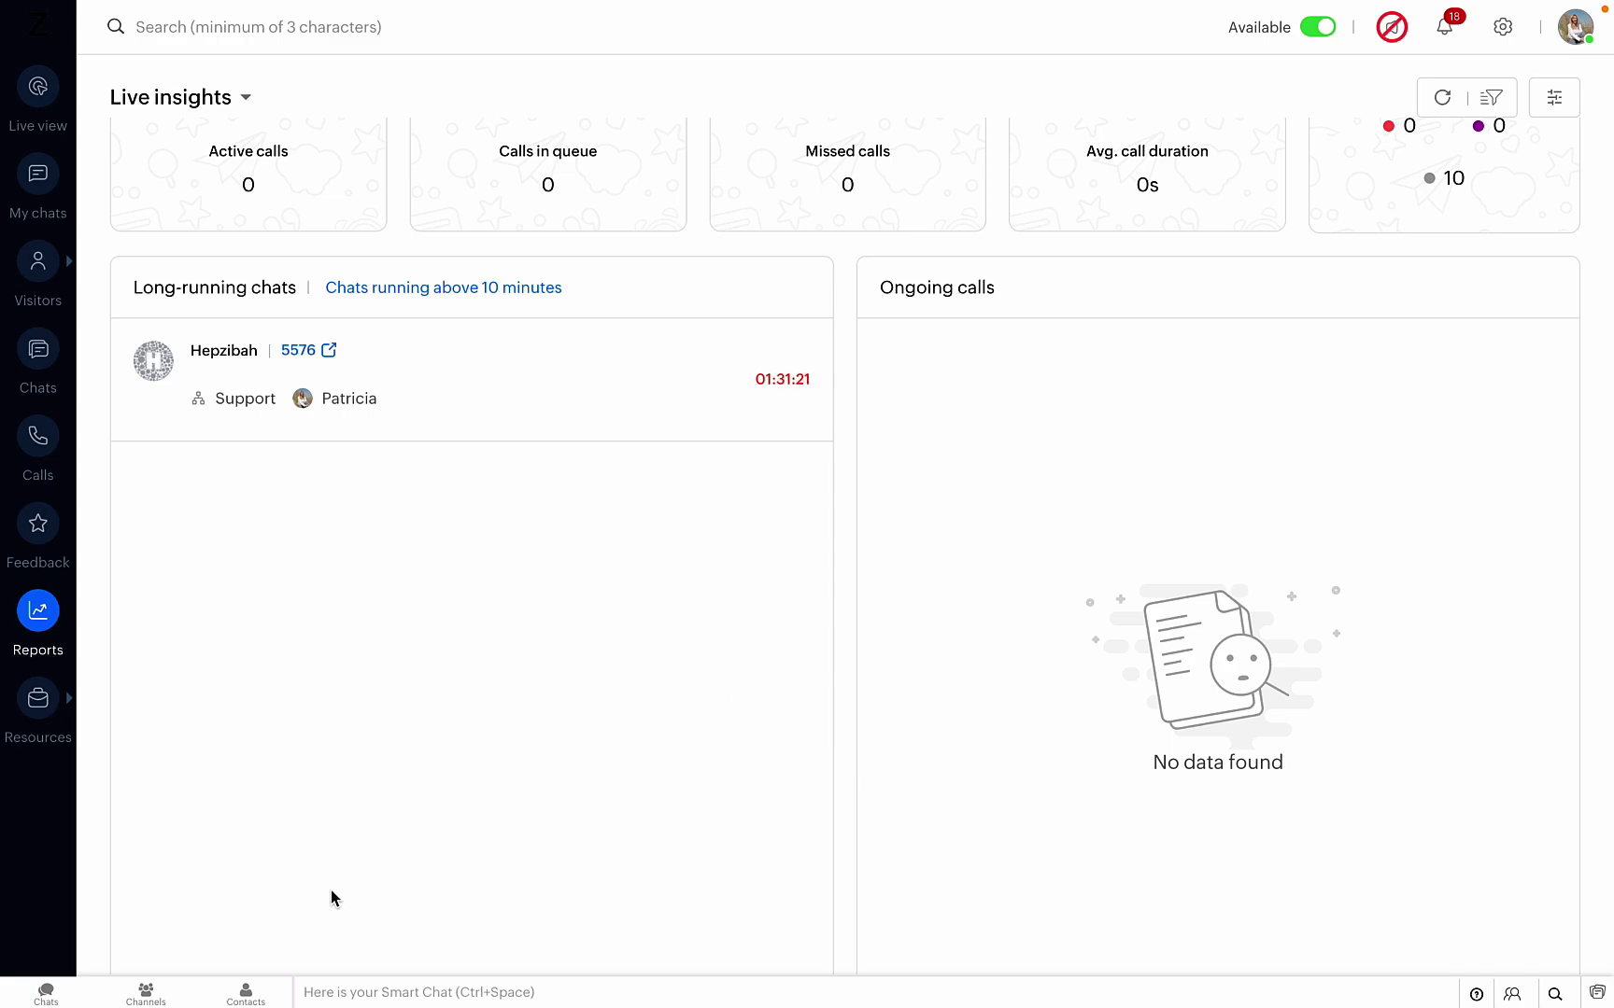
scroll(331, 890, "down", 5)
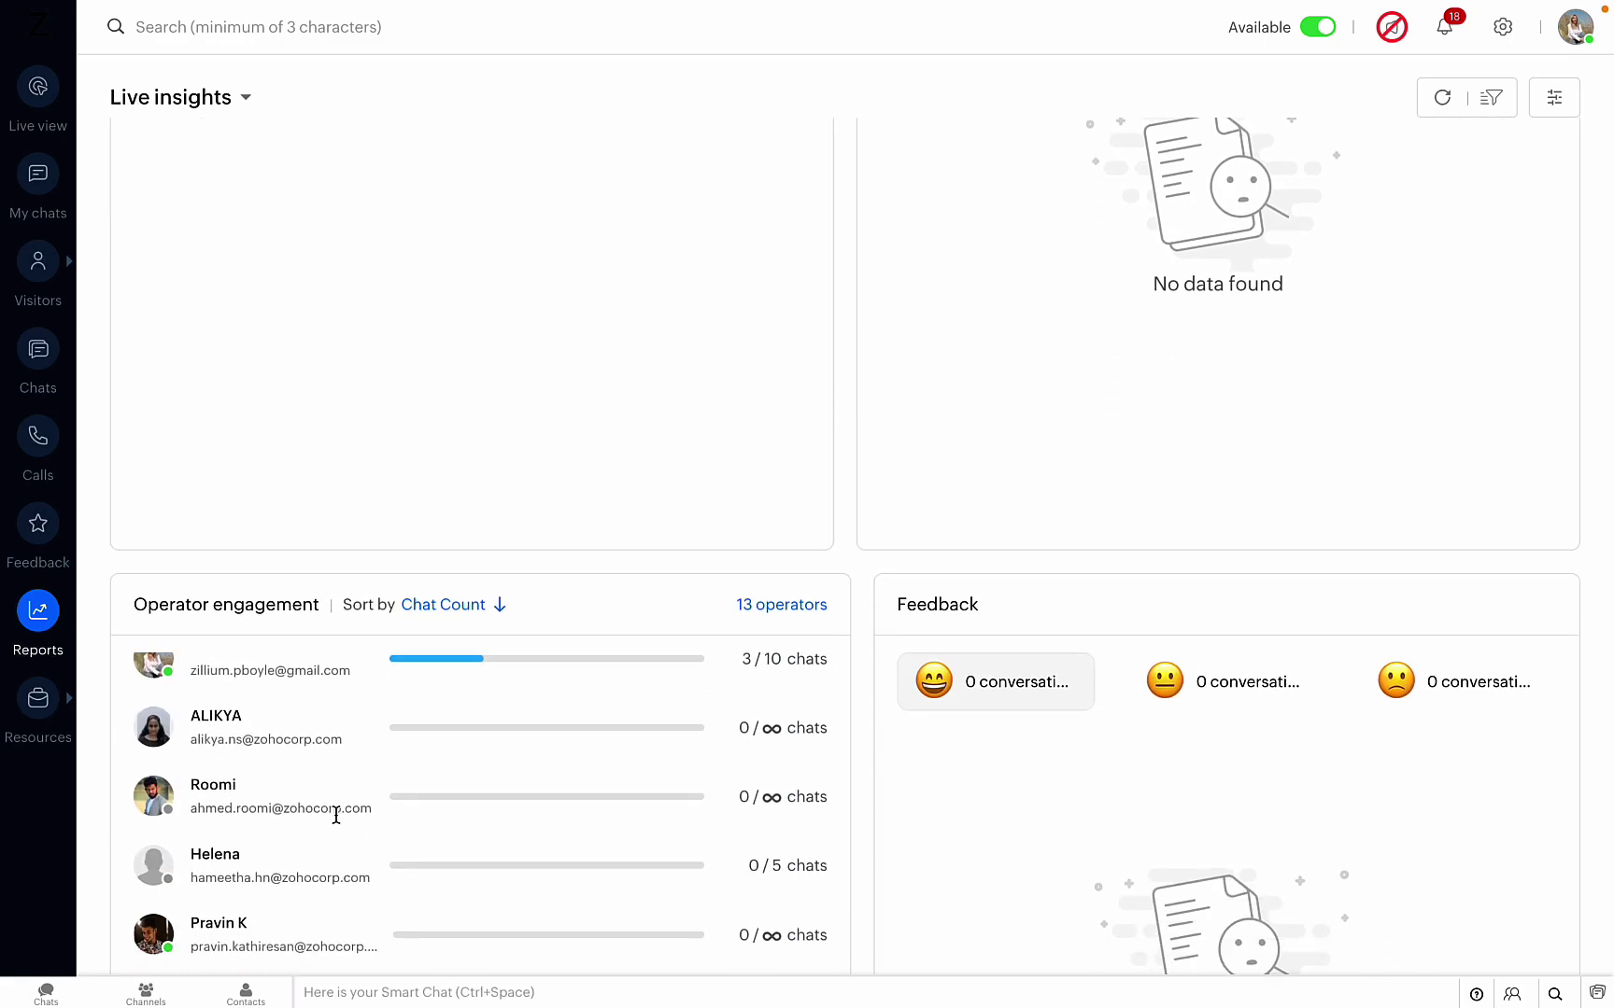
scroll(485, 605, "down", 2)
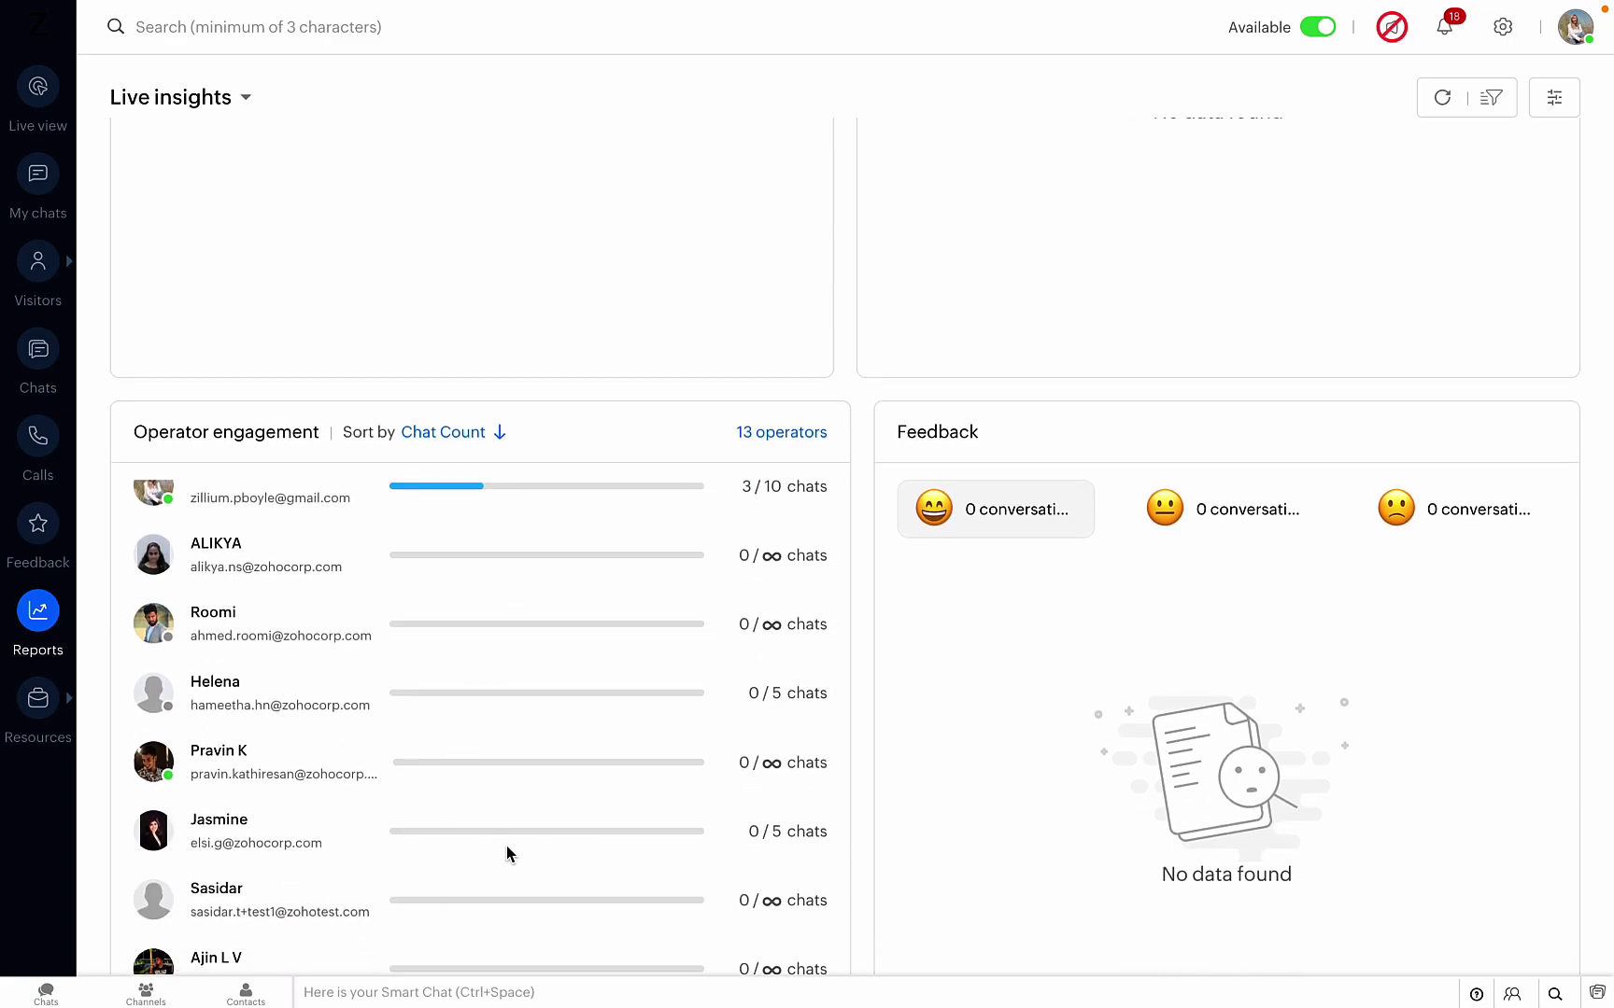
scroll(579, 649, "up", 1)
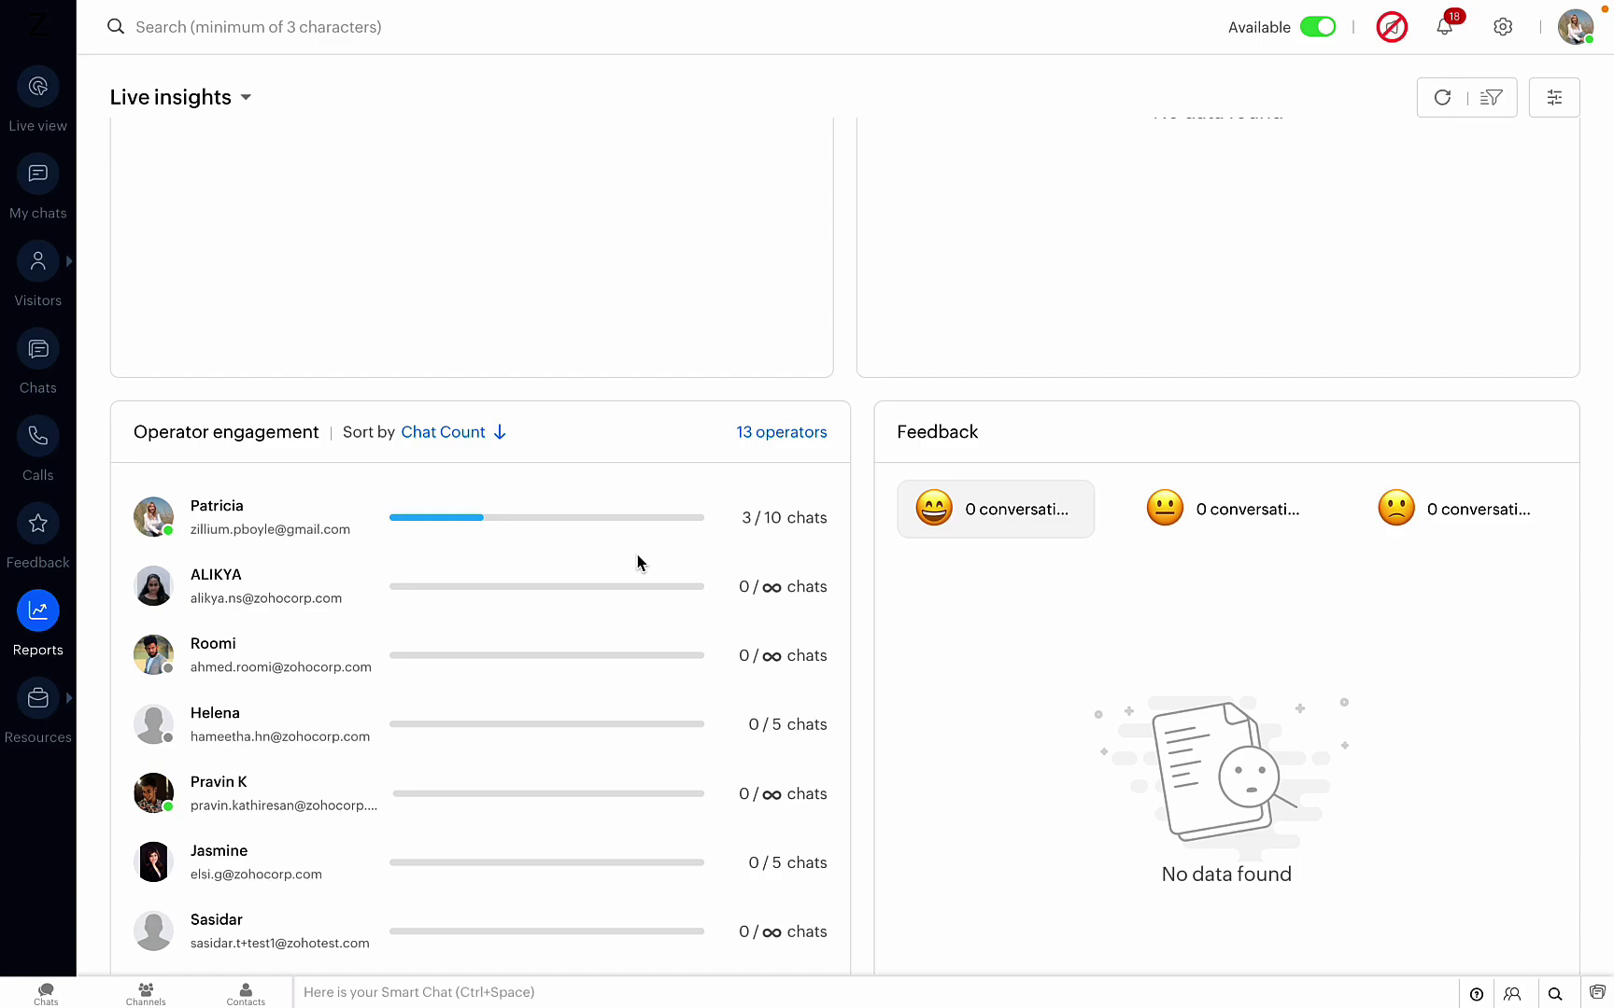
scroll(638, 560, "down", 1)
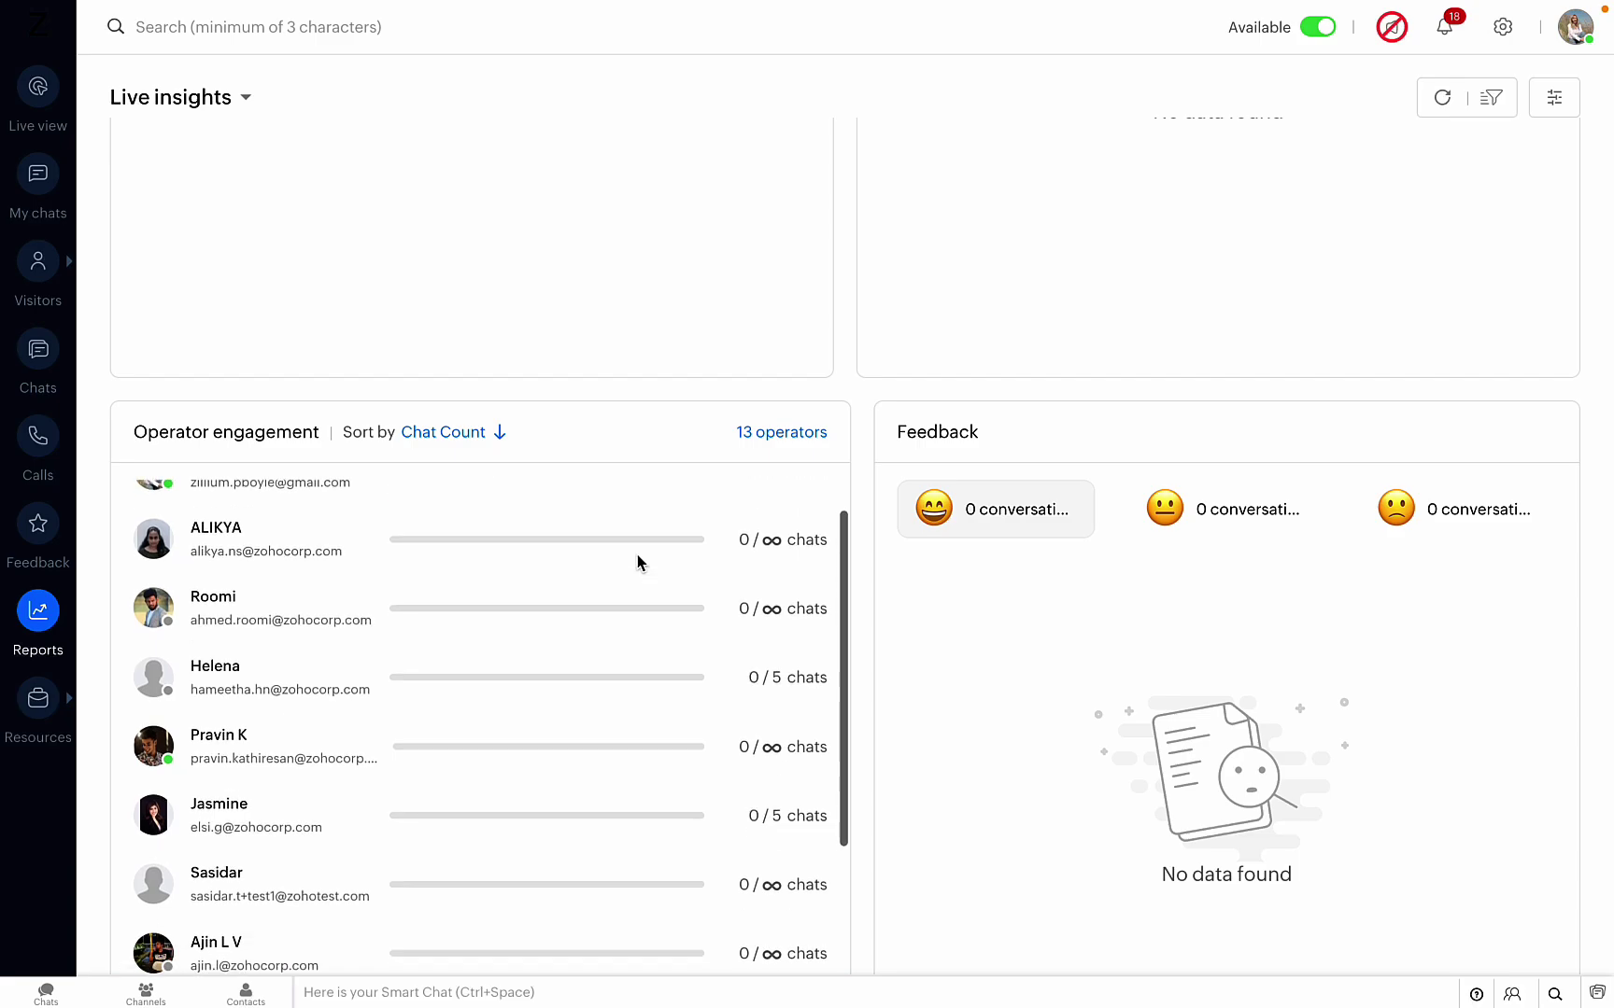
scroll(1098, 591, "down", 1)
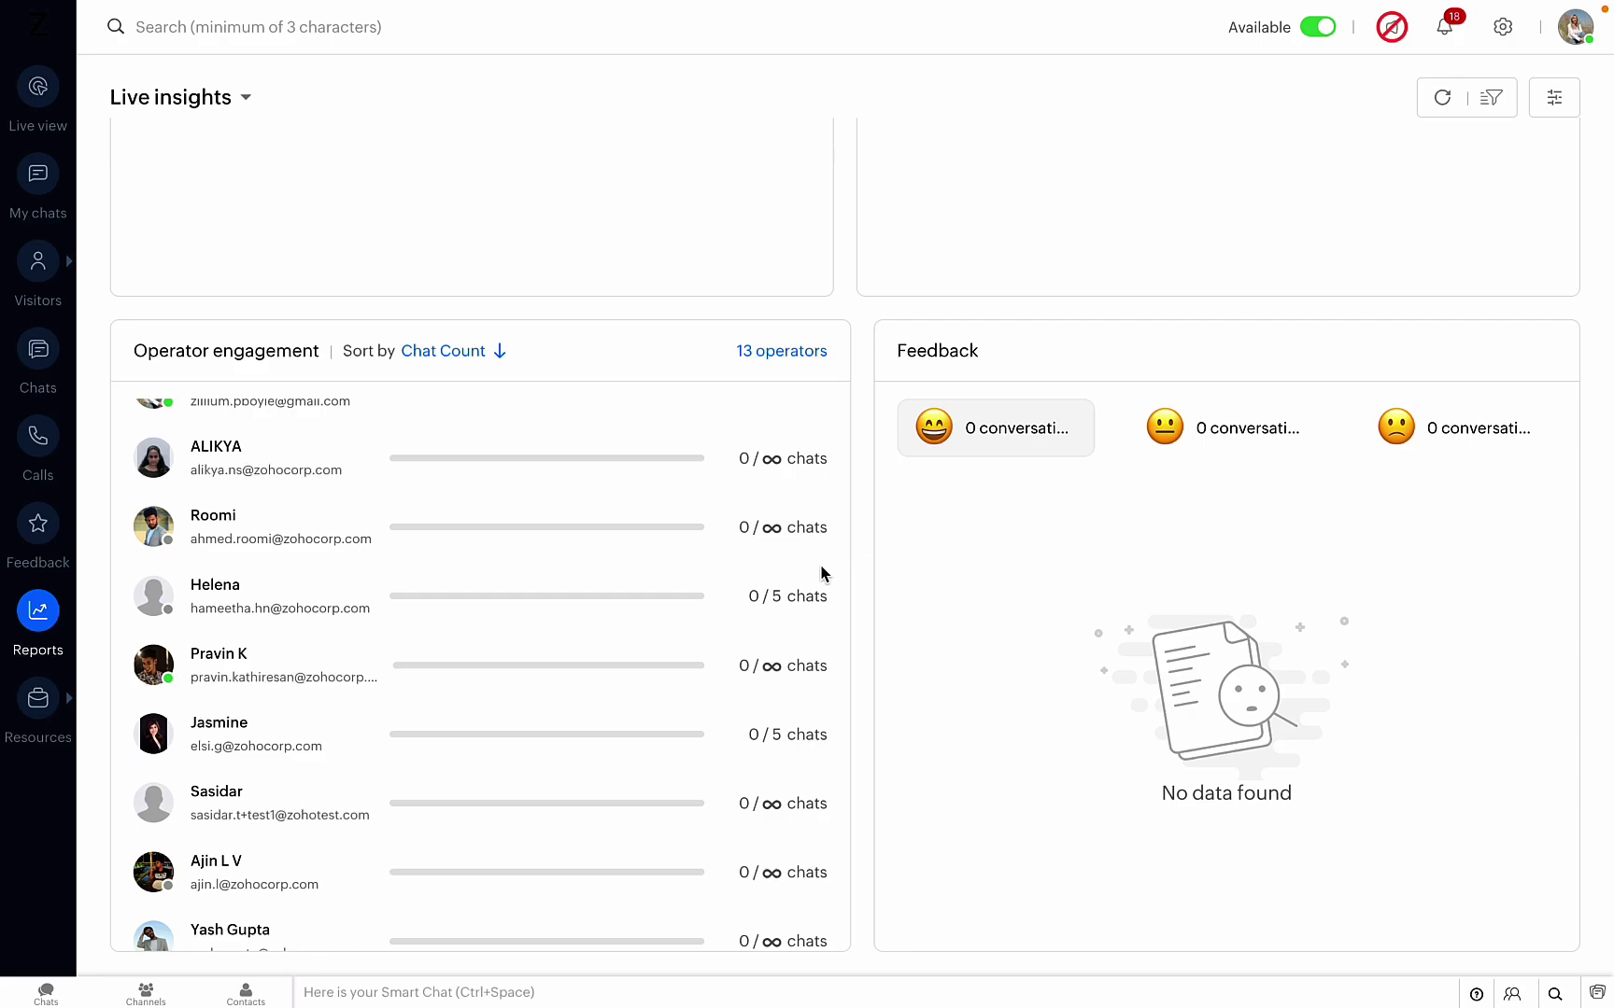
scroll(866, 449, "up", 8)
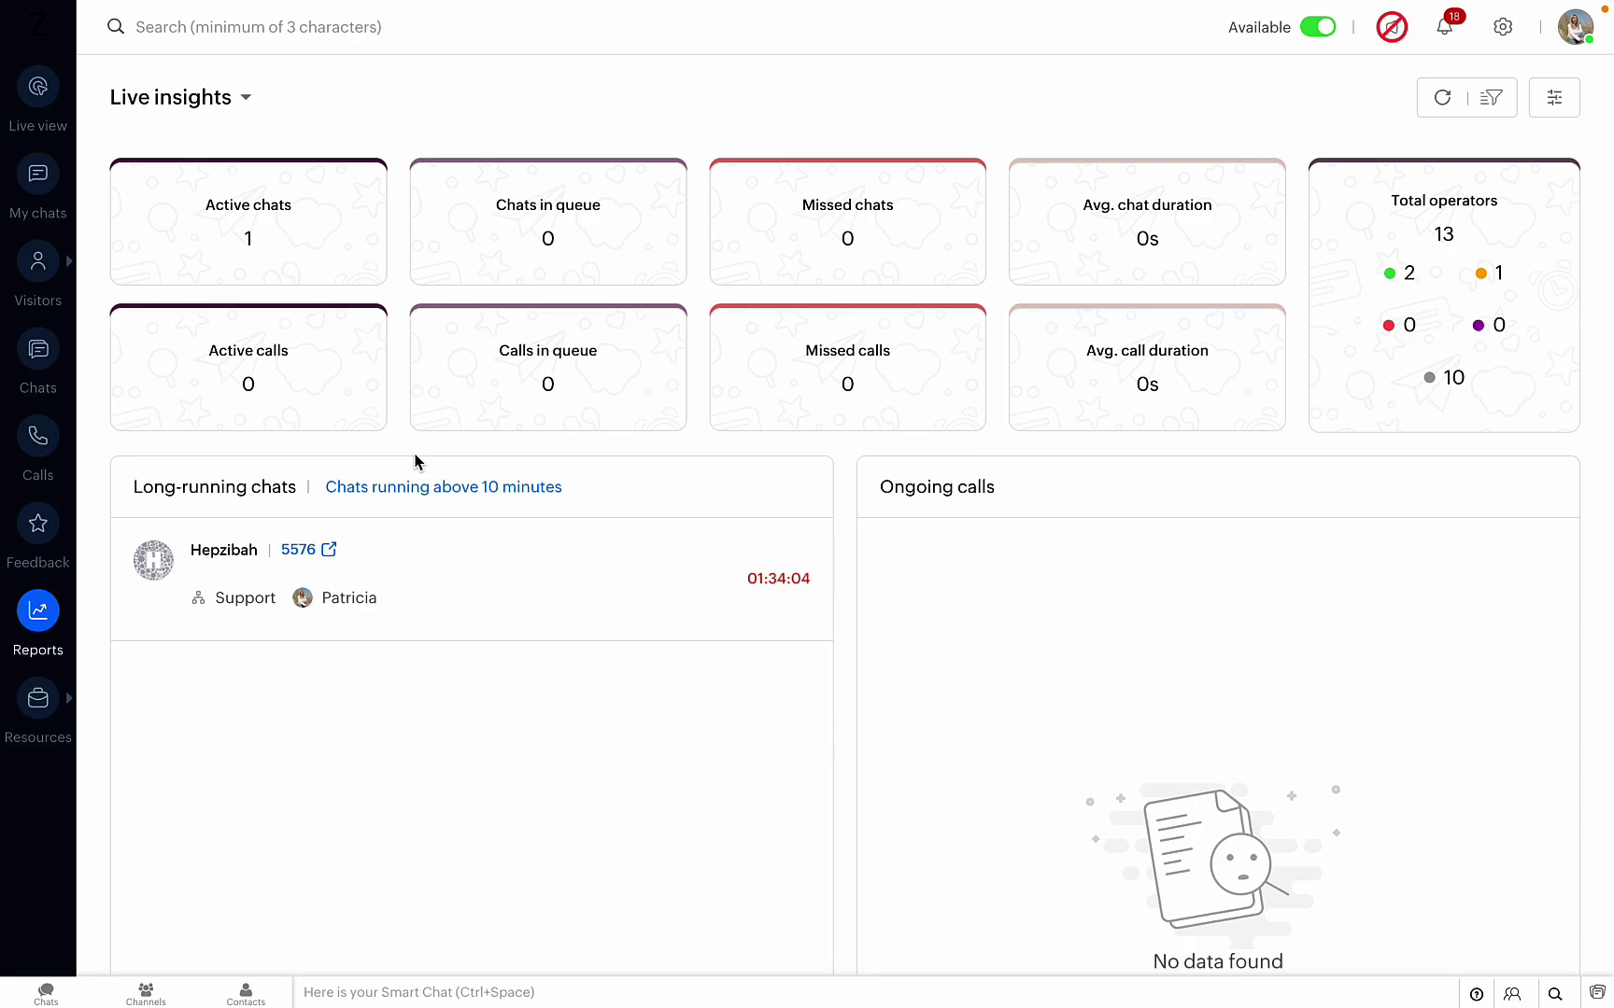
Switch to the presentation and advance to the SalesIQ + Zoho Analytics integration slide
key("ctrl+Left")
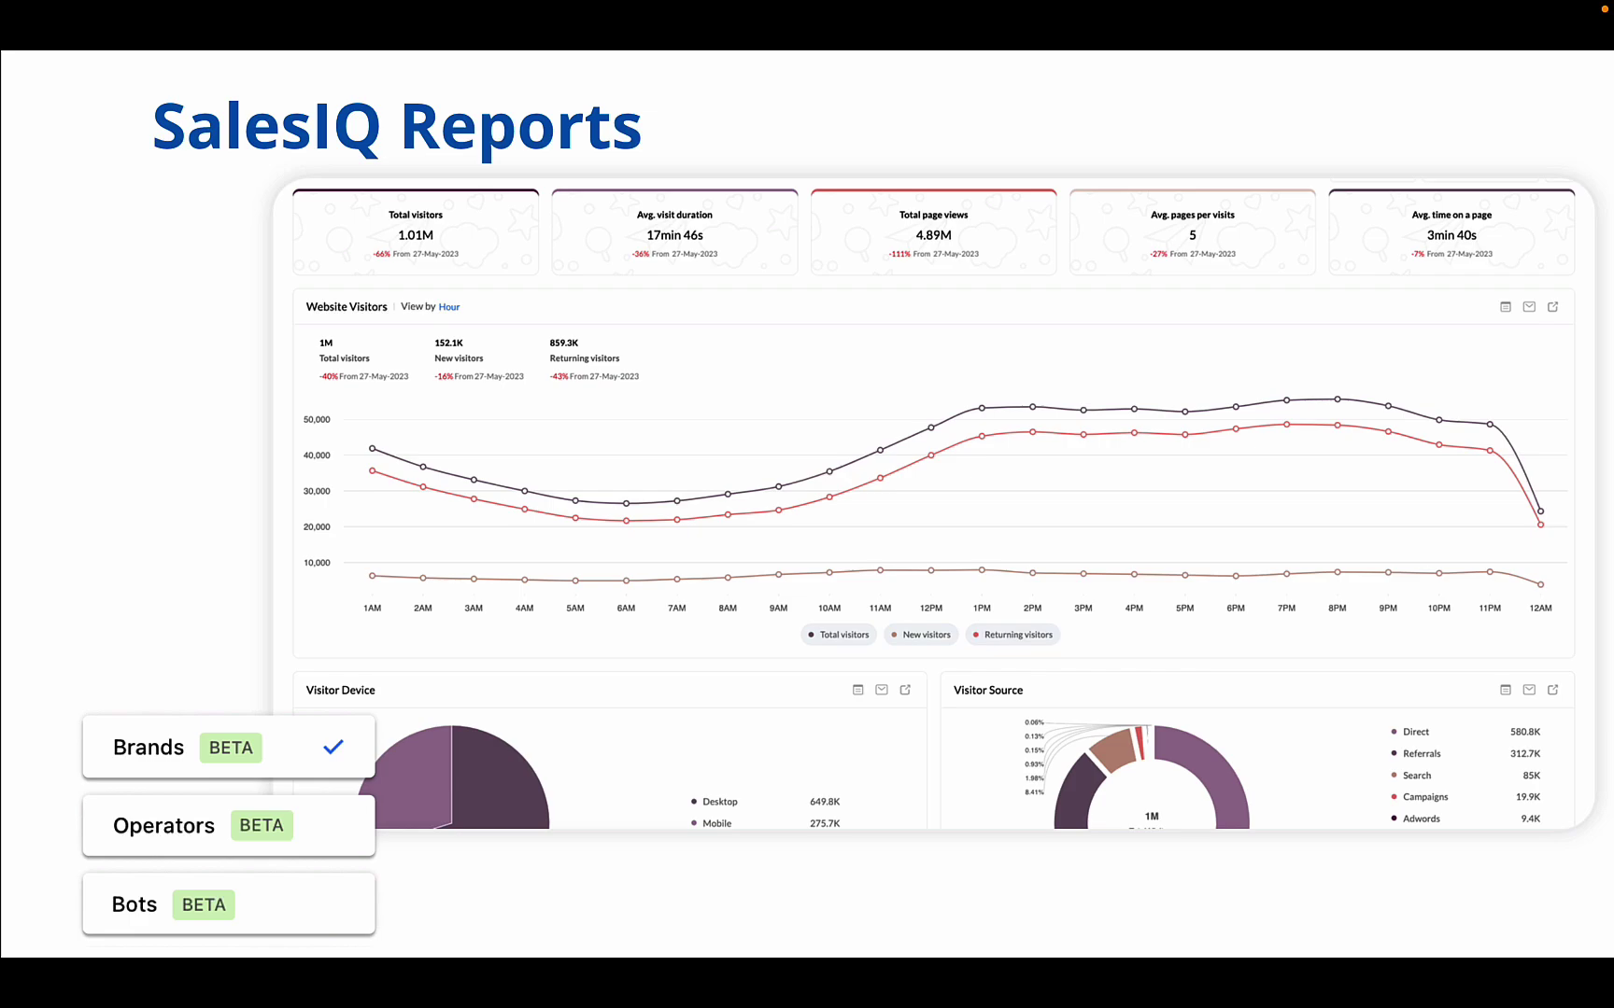
key("Right")
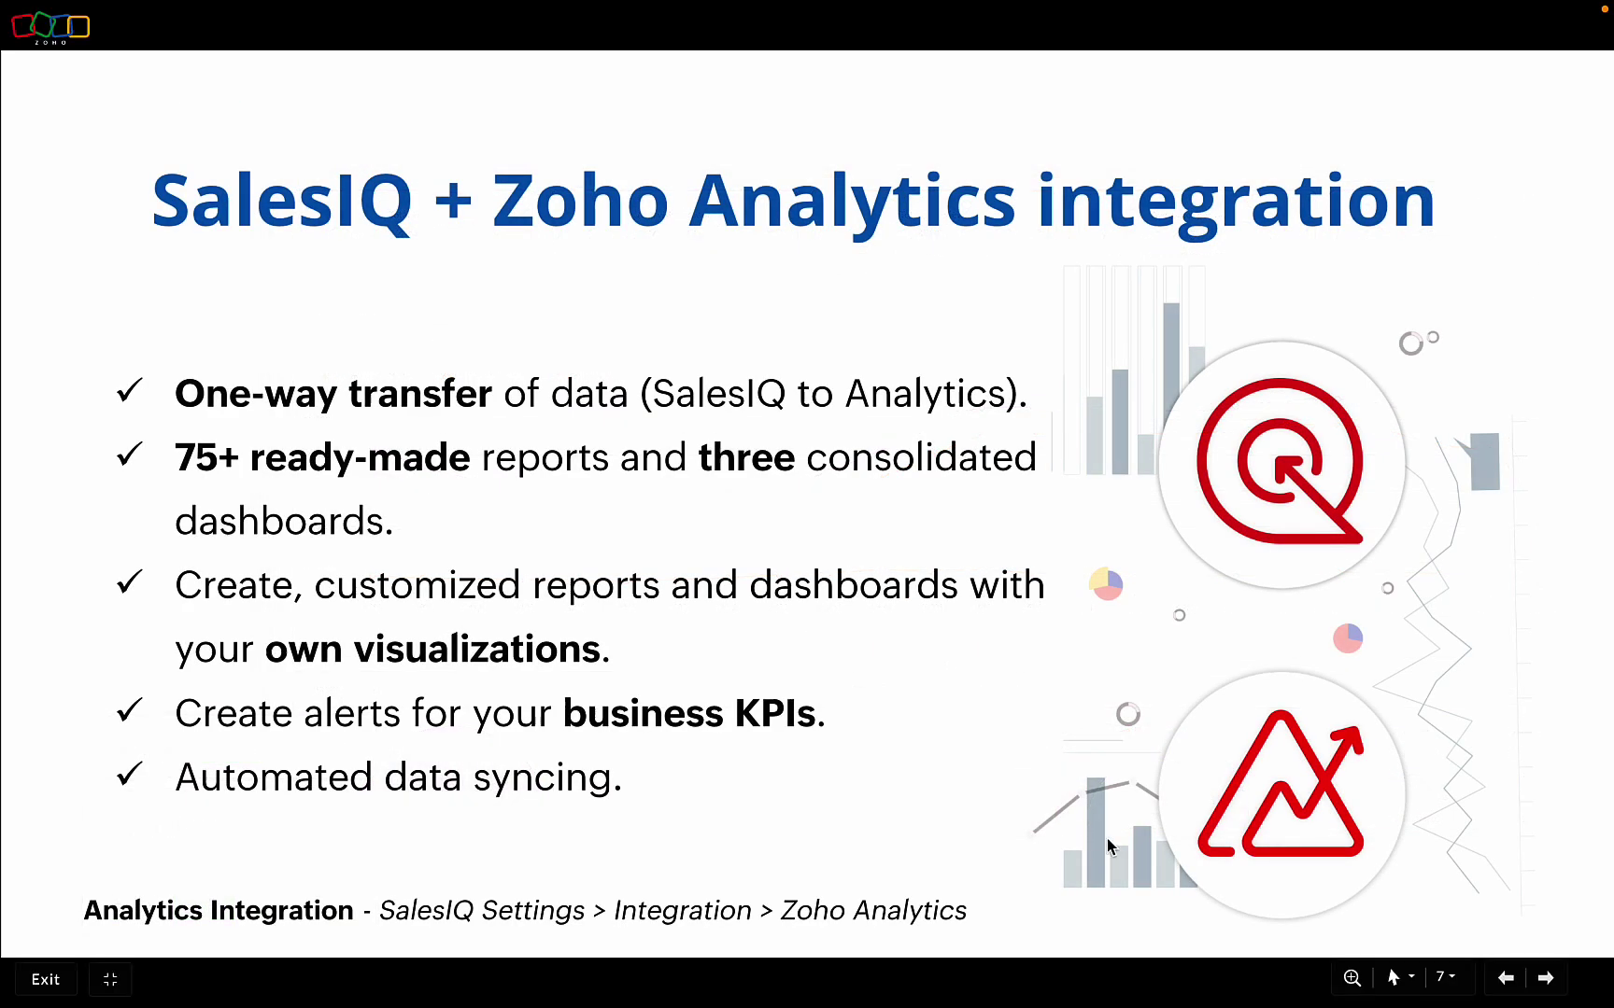
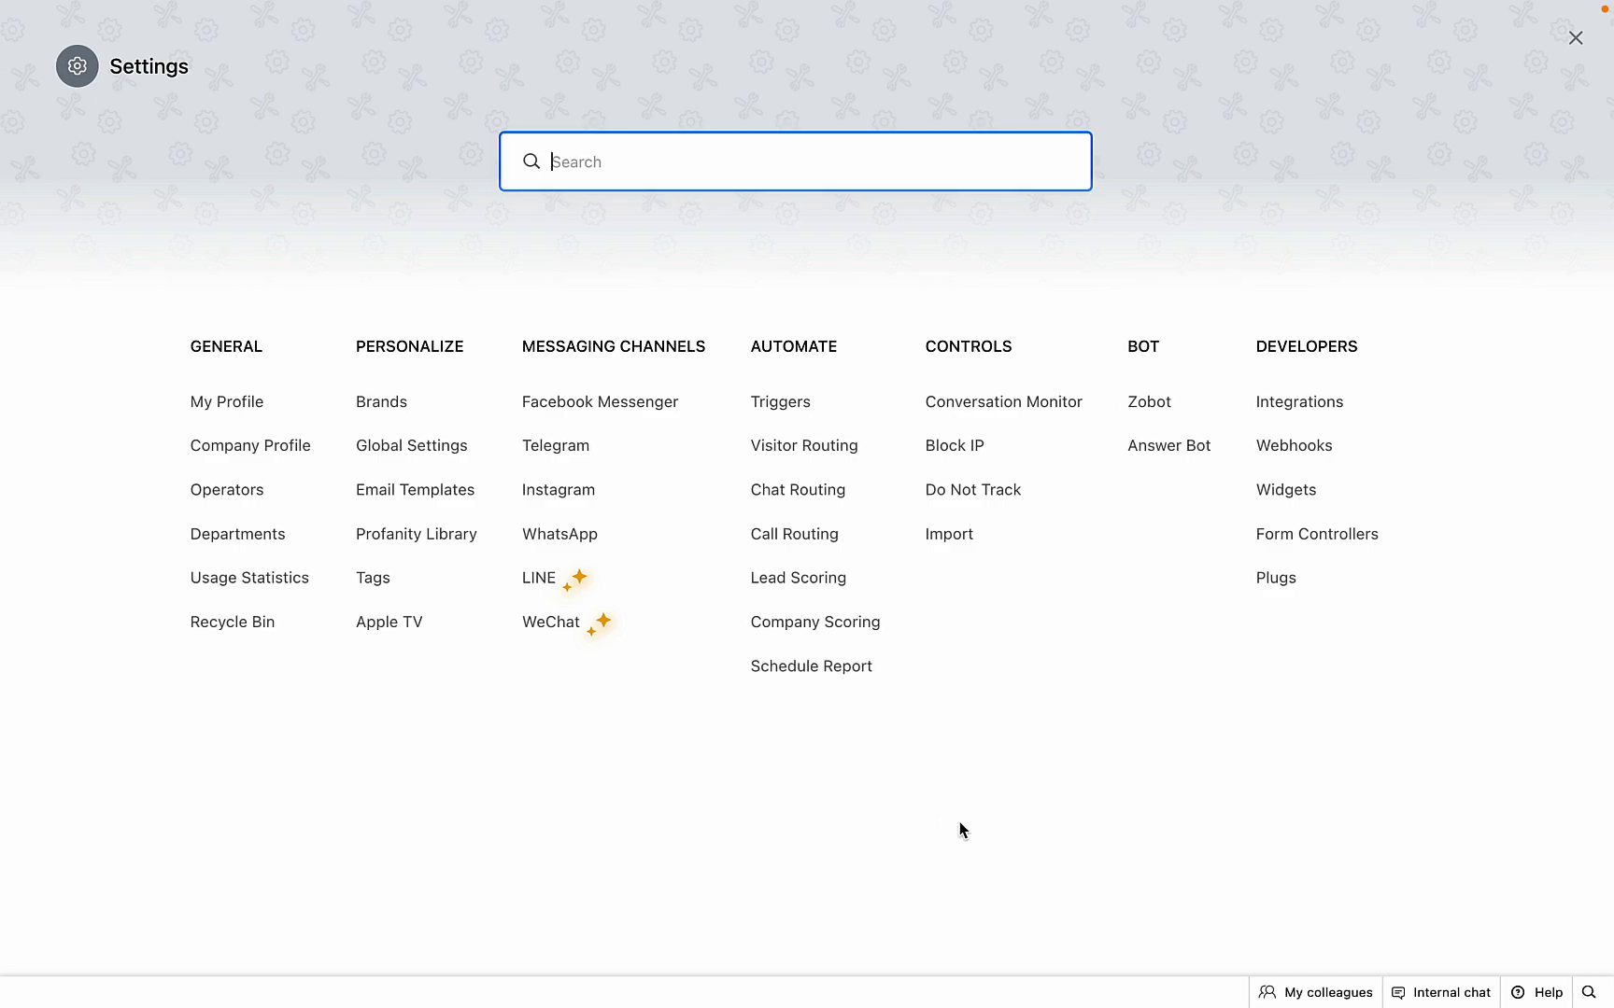
Find Zoho Analytics among the SalesIQ integrations and open its integration page
left_click(1292, 411)
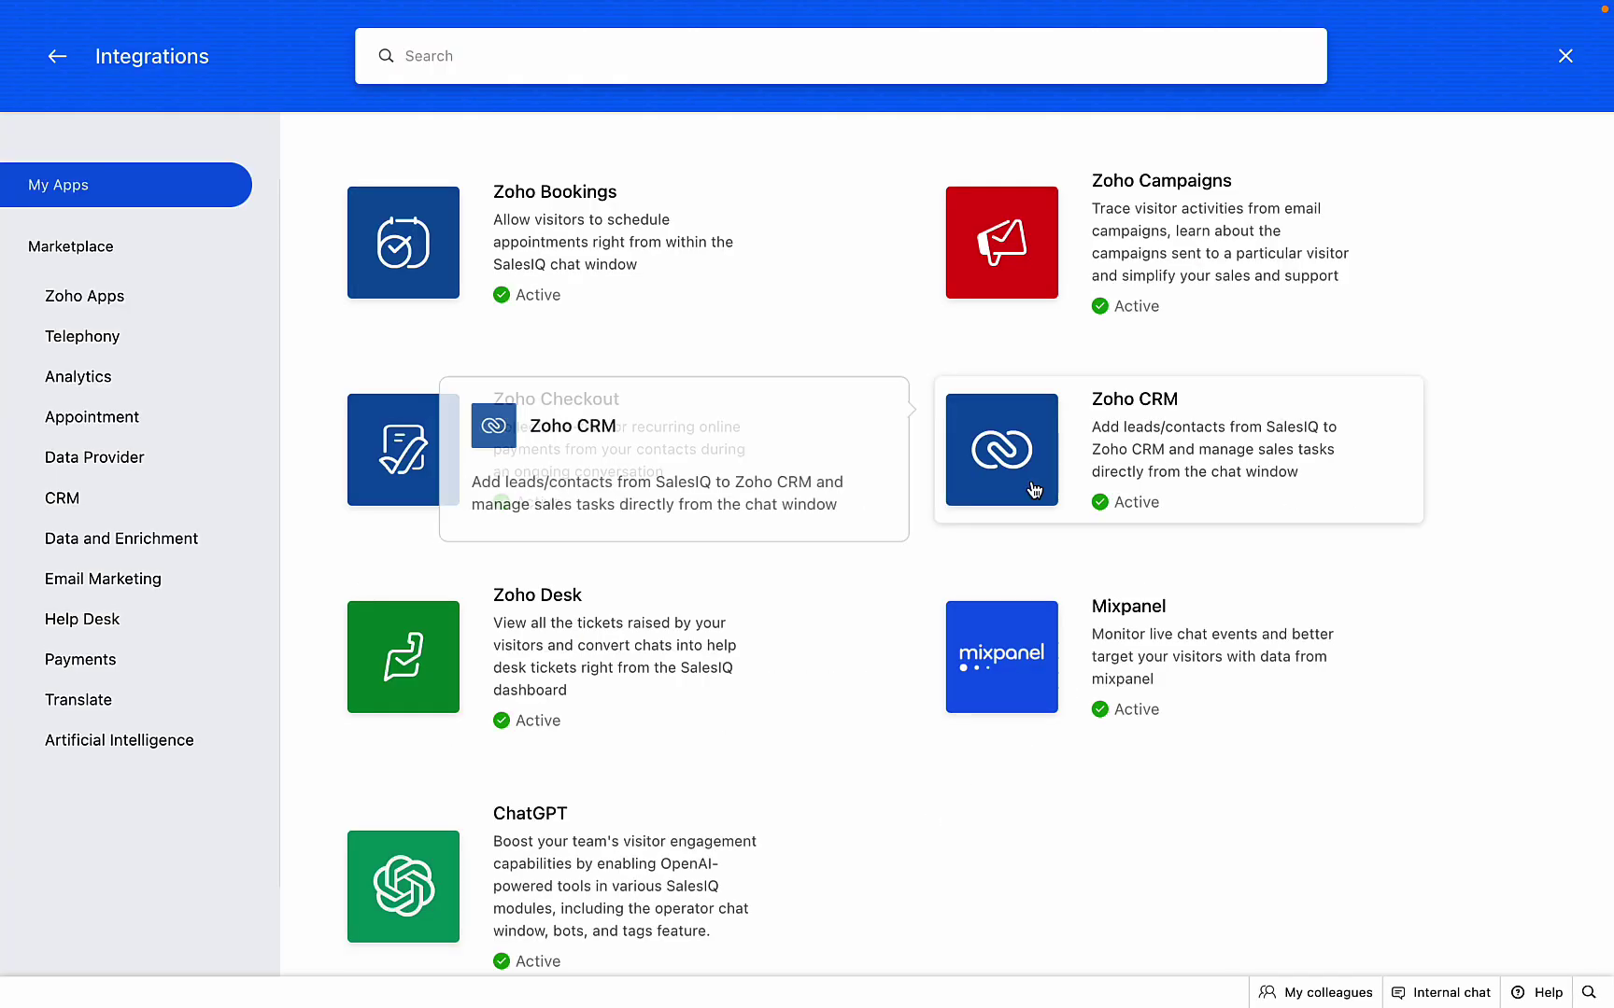
left_click(662, 49)
type("a")
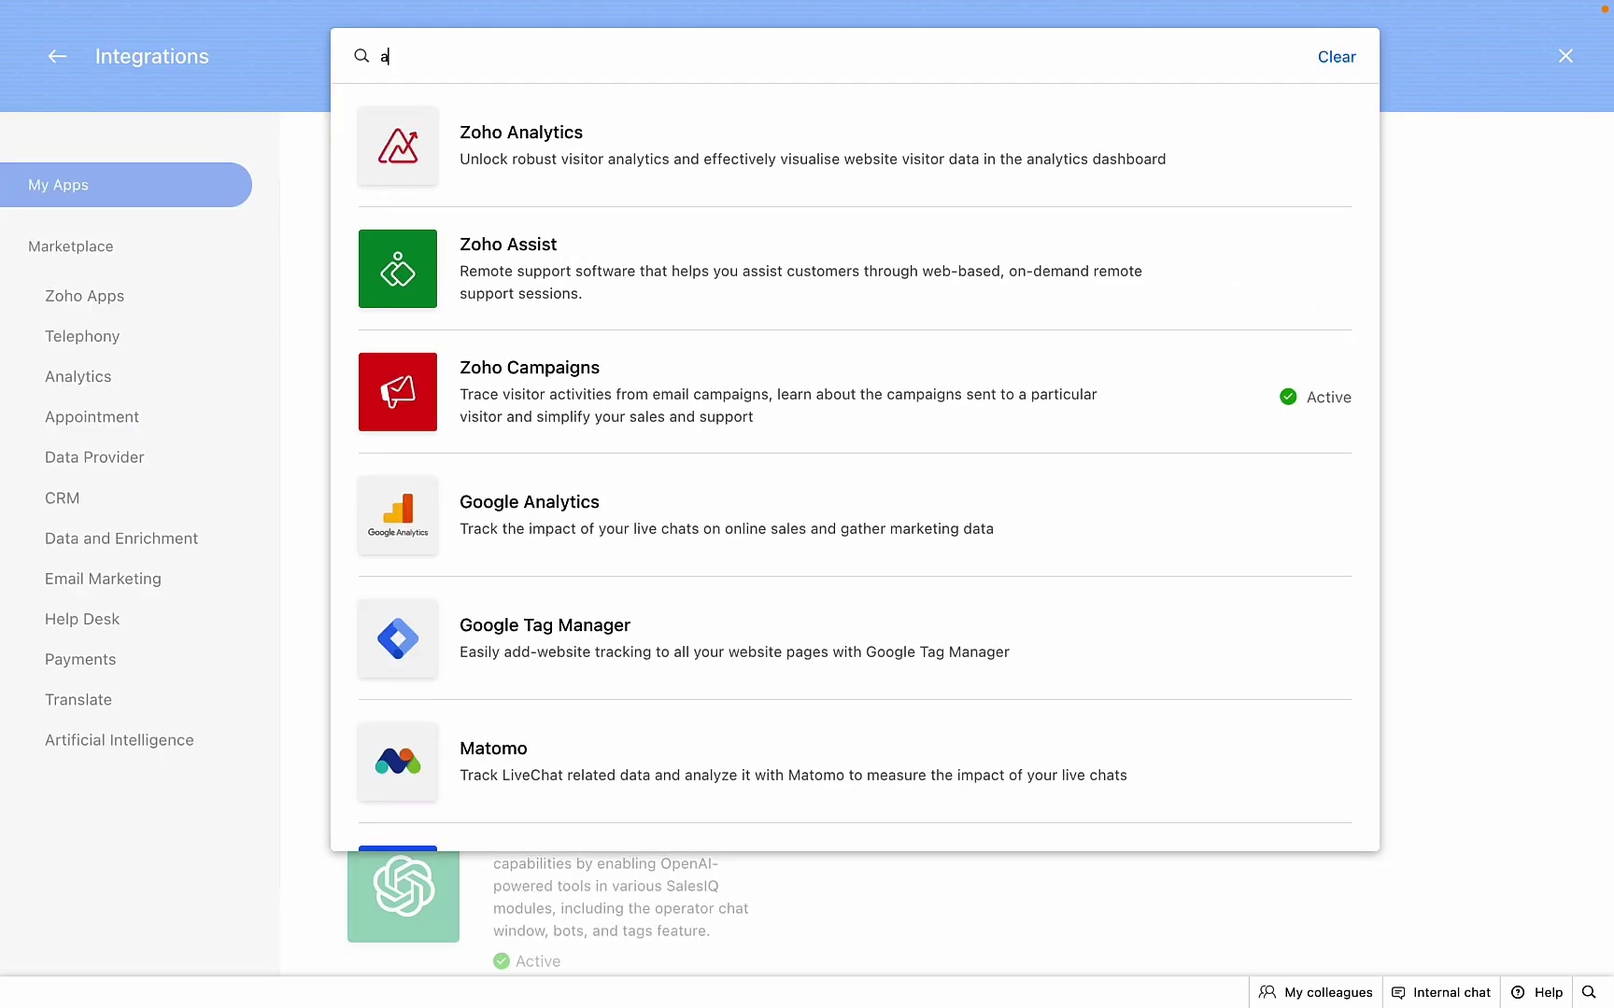
left_click(526, 142)
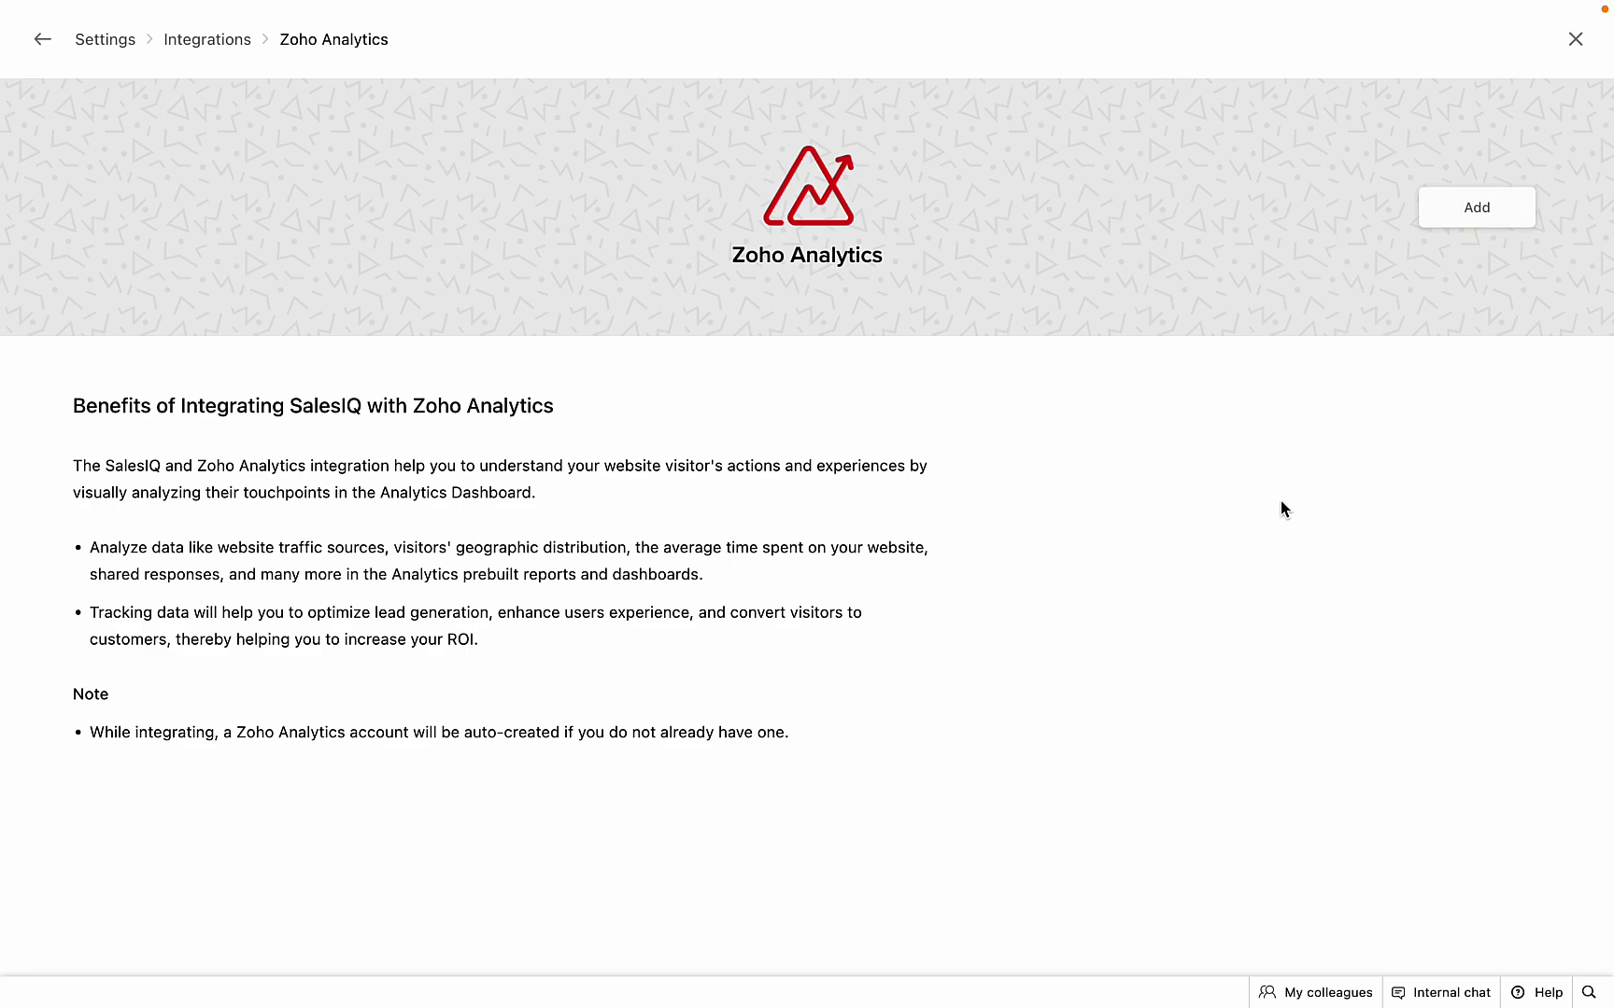
Add the Zoho Analytics integration with the preselected portal and the Zoho SalesIQ Analytics workspace, and review the selectable SalesIQ modules
left_click(1476, 208)
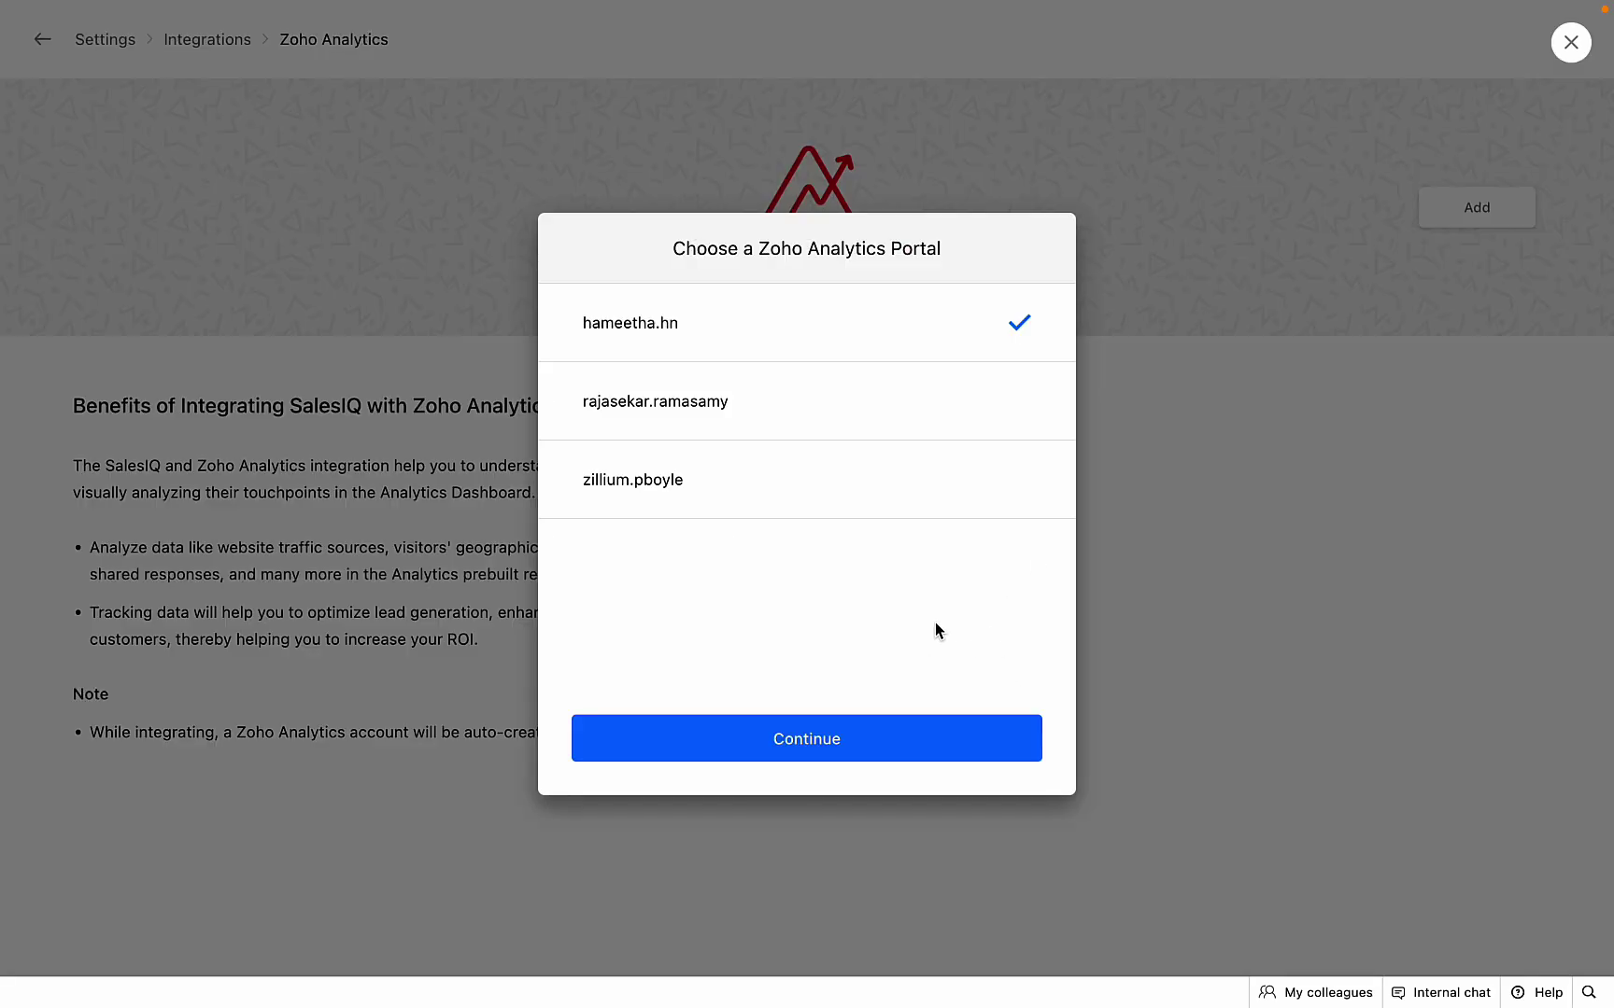
left_click(749, 736)
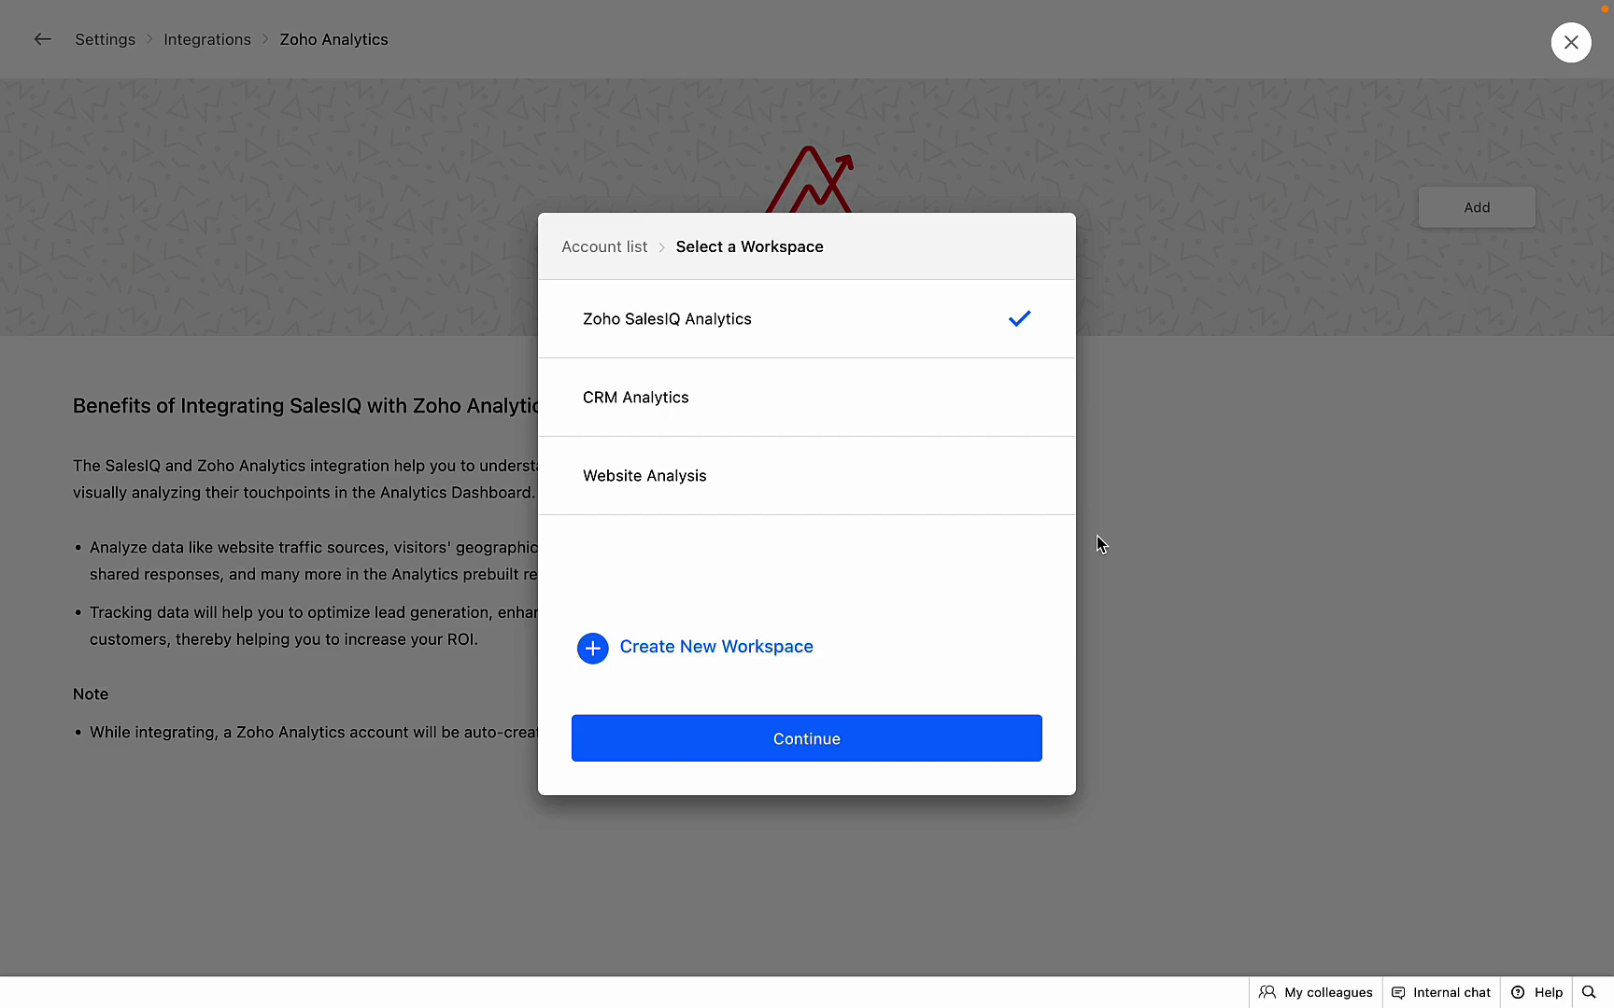
left_click(794, 740)
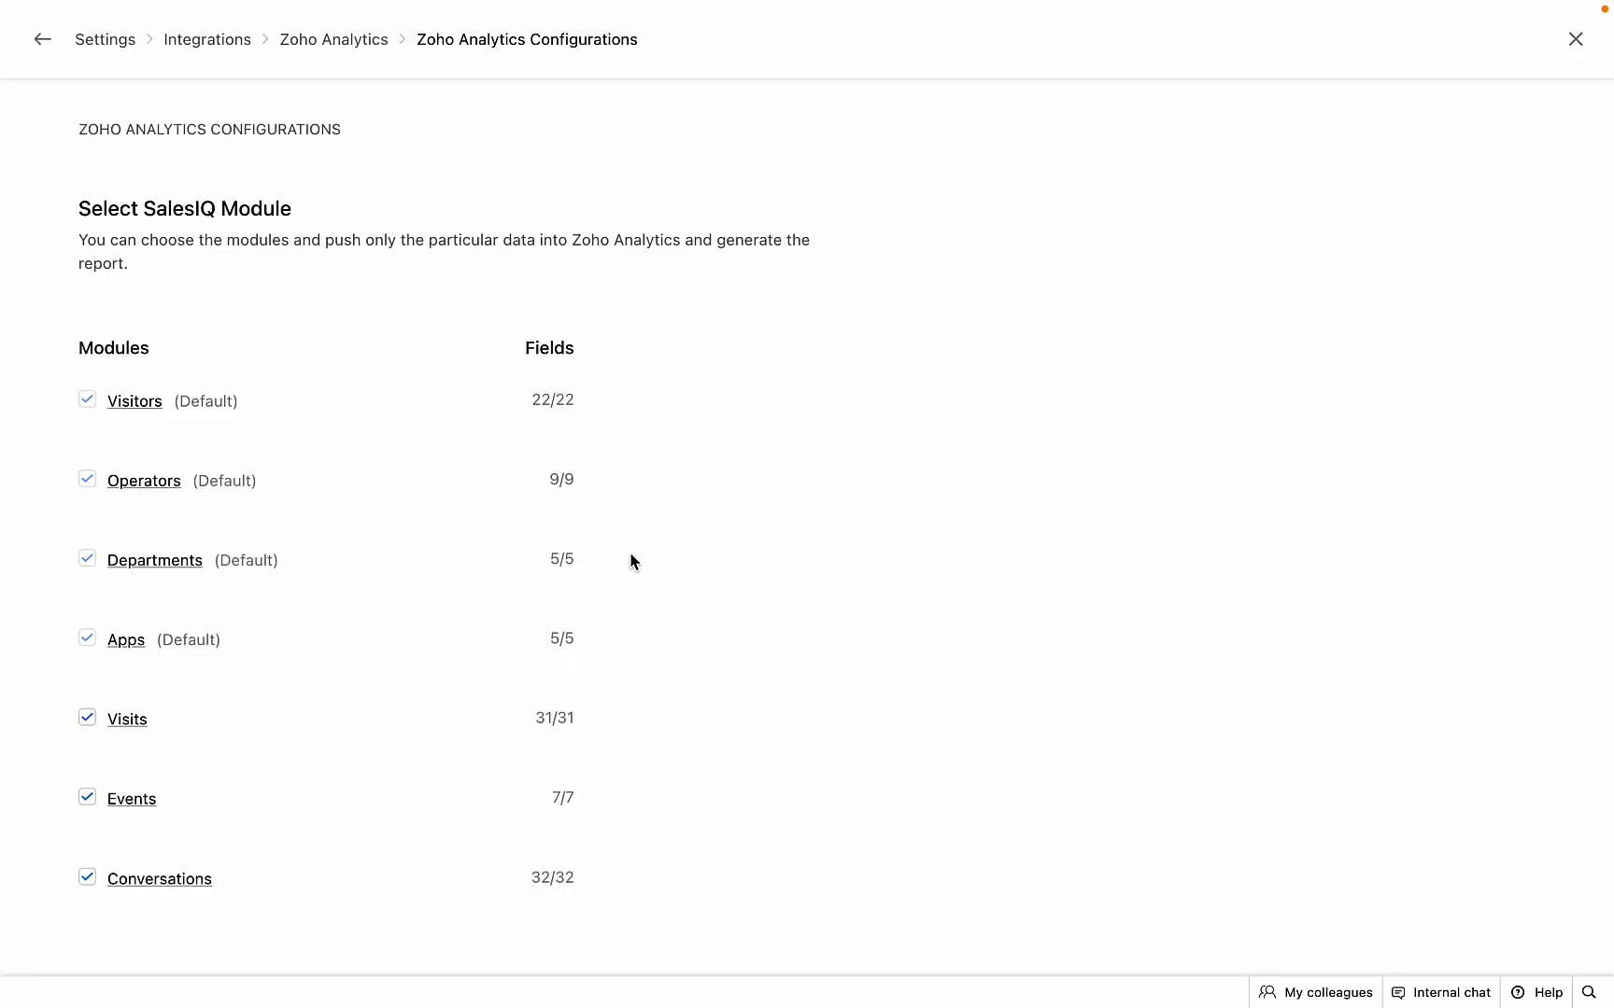
scroll(1097, 865, "down", 3)
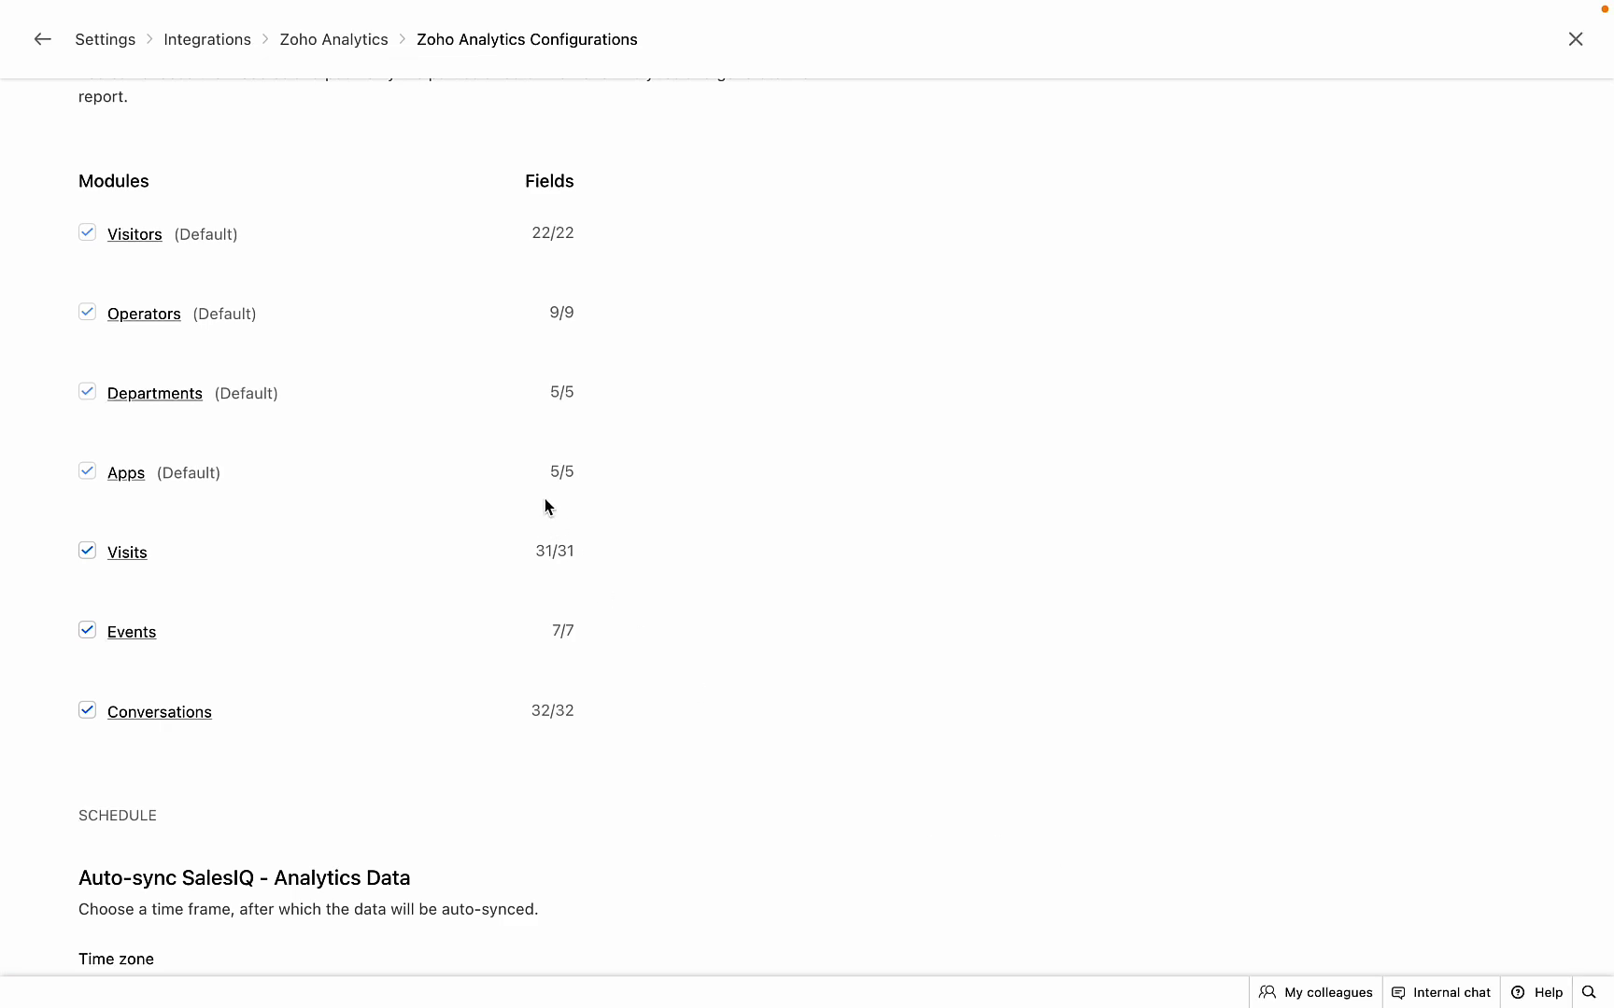
Select 6 Months as the auto-sync period for the SalesIQ data and review the available schedule frequencies, keeping Daily
scroll(299, 626, "down", 9)
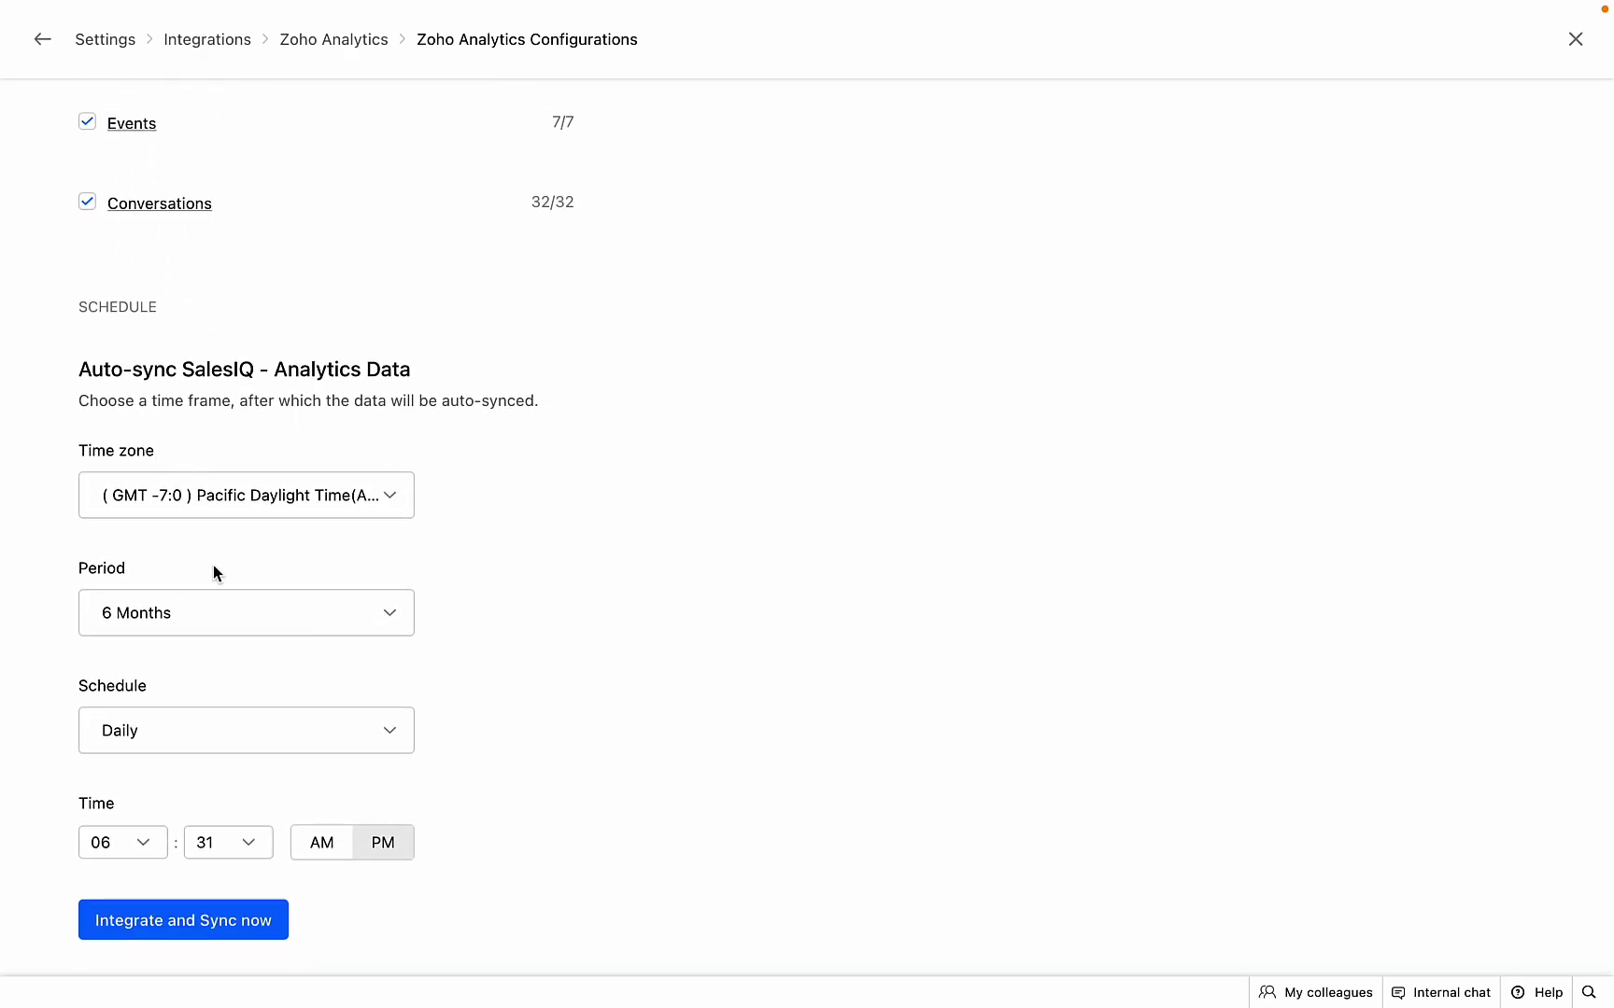
scroll(213, 566, "down", 1)
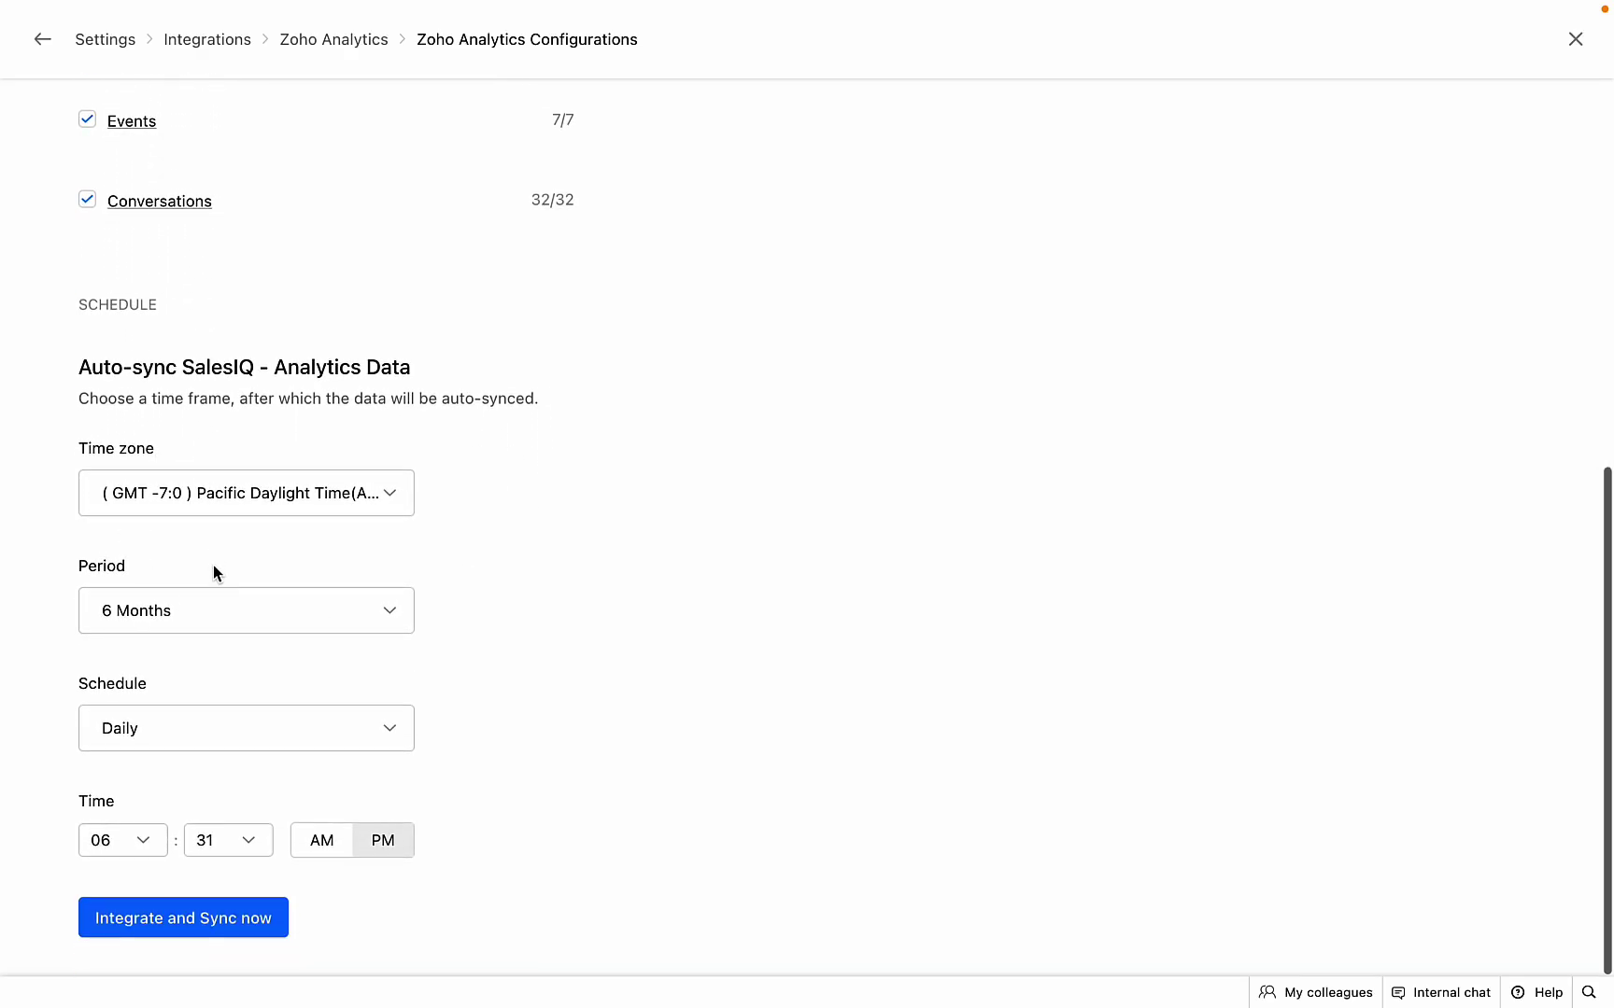
left_click(222, 619)
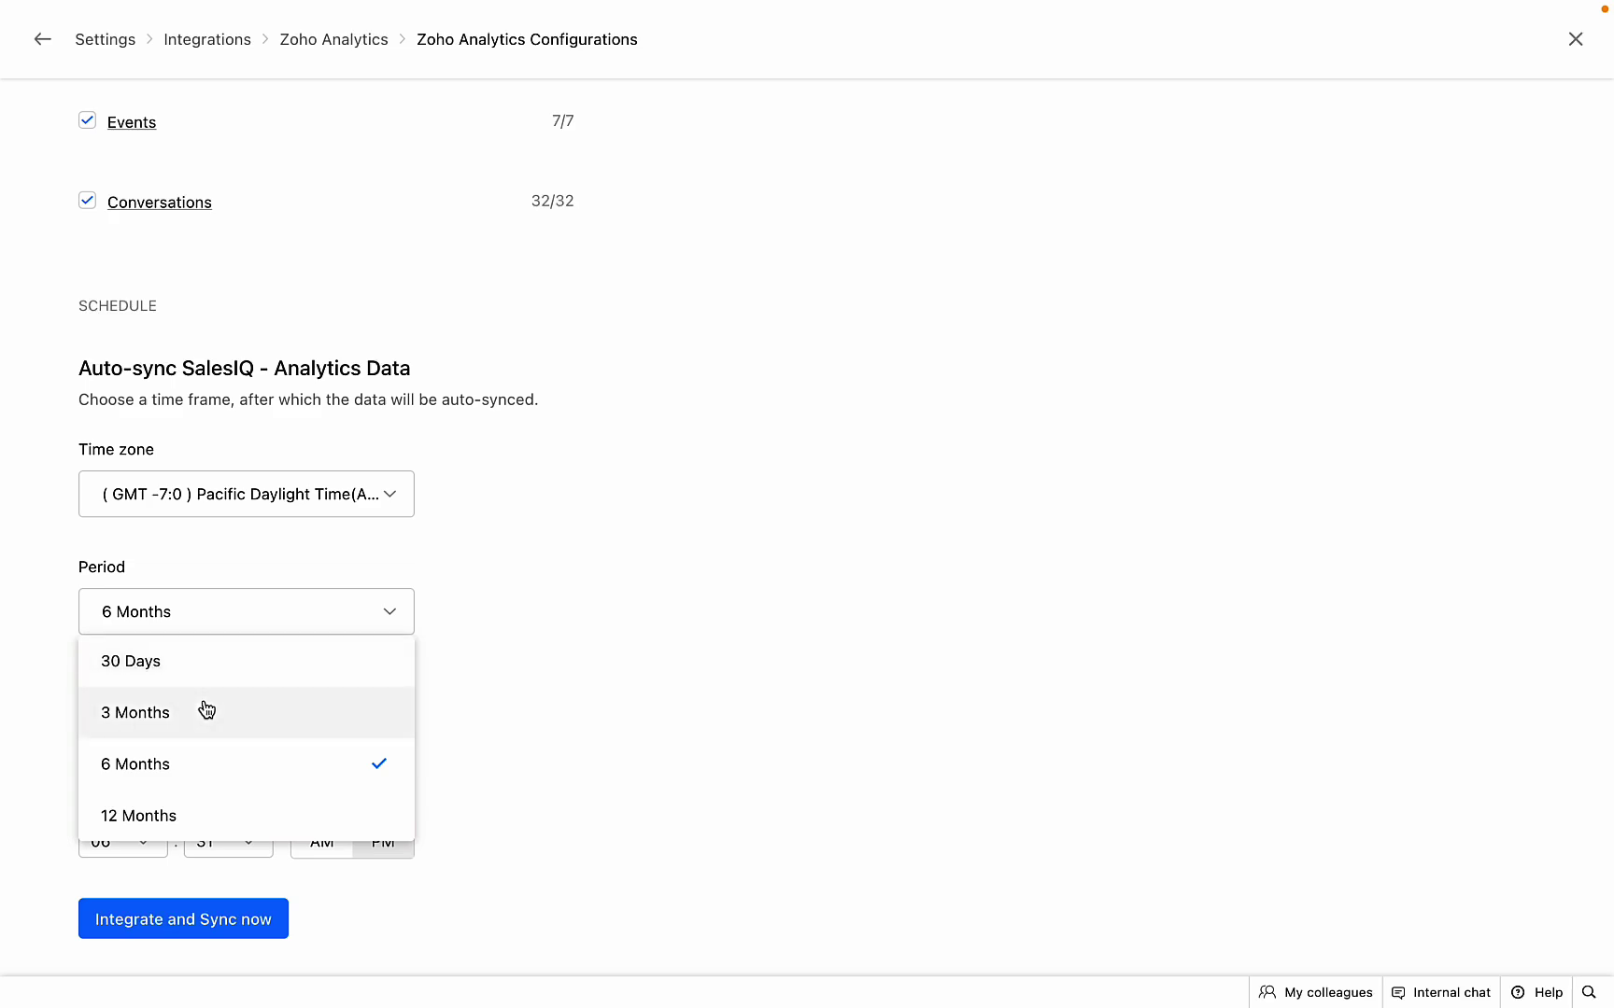
scroll(202, 710, "down", 1)
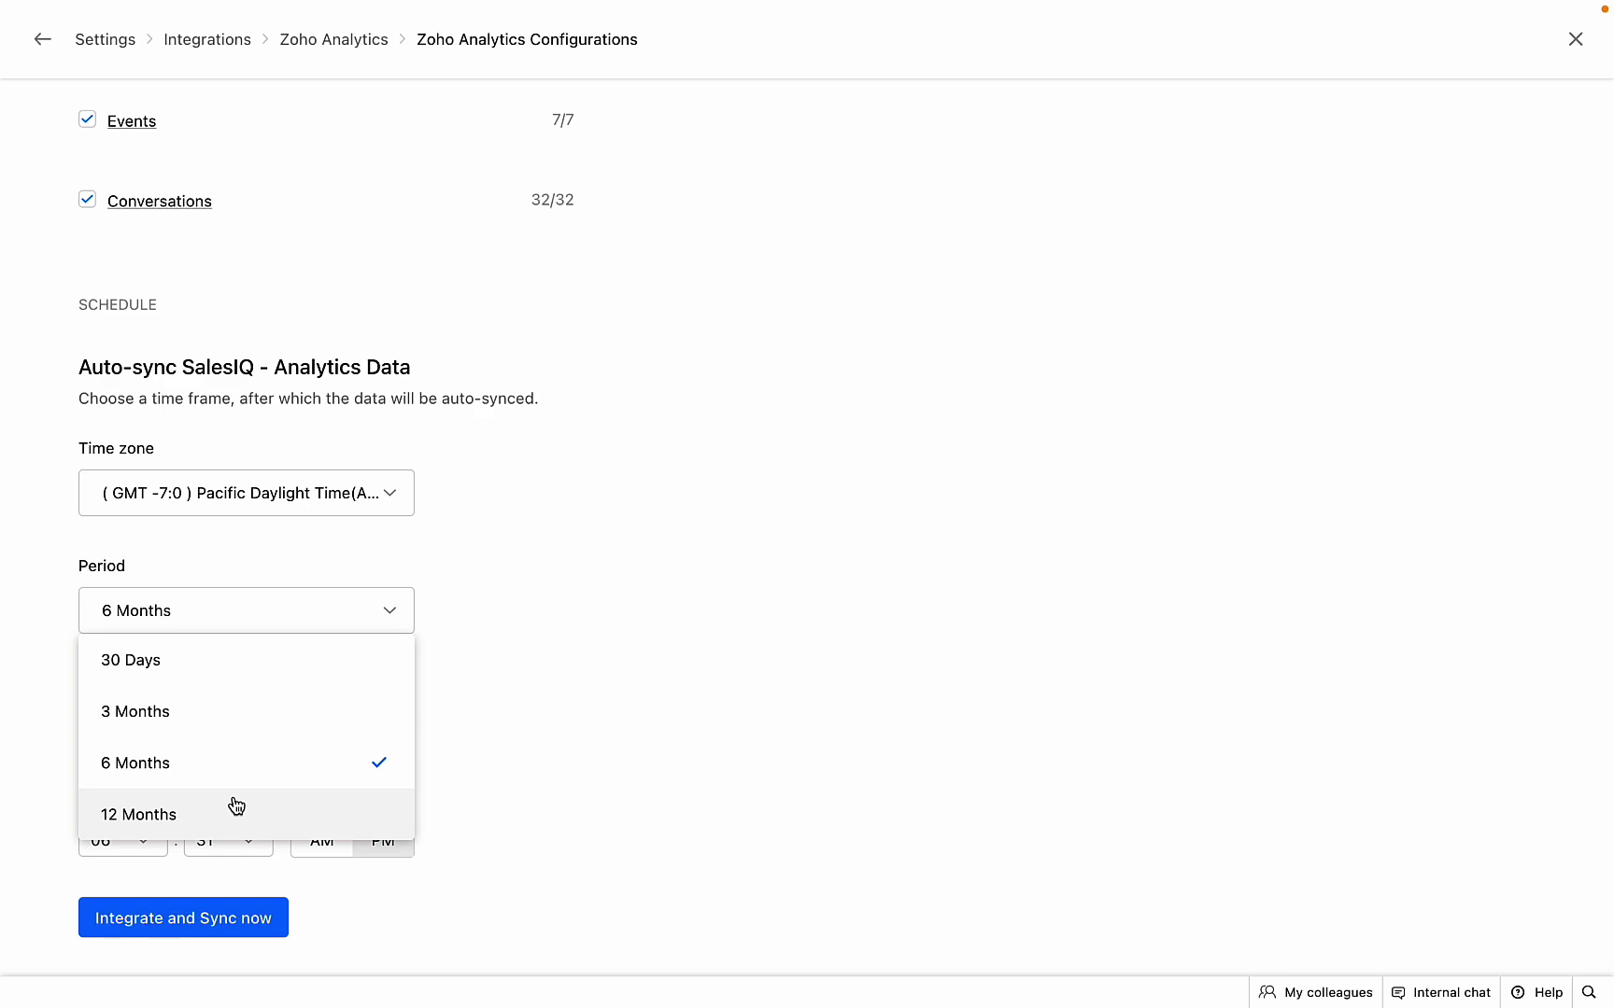
left_click(237, 763)
left_click(238, 744)
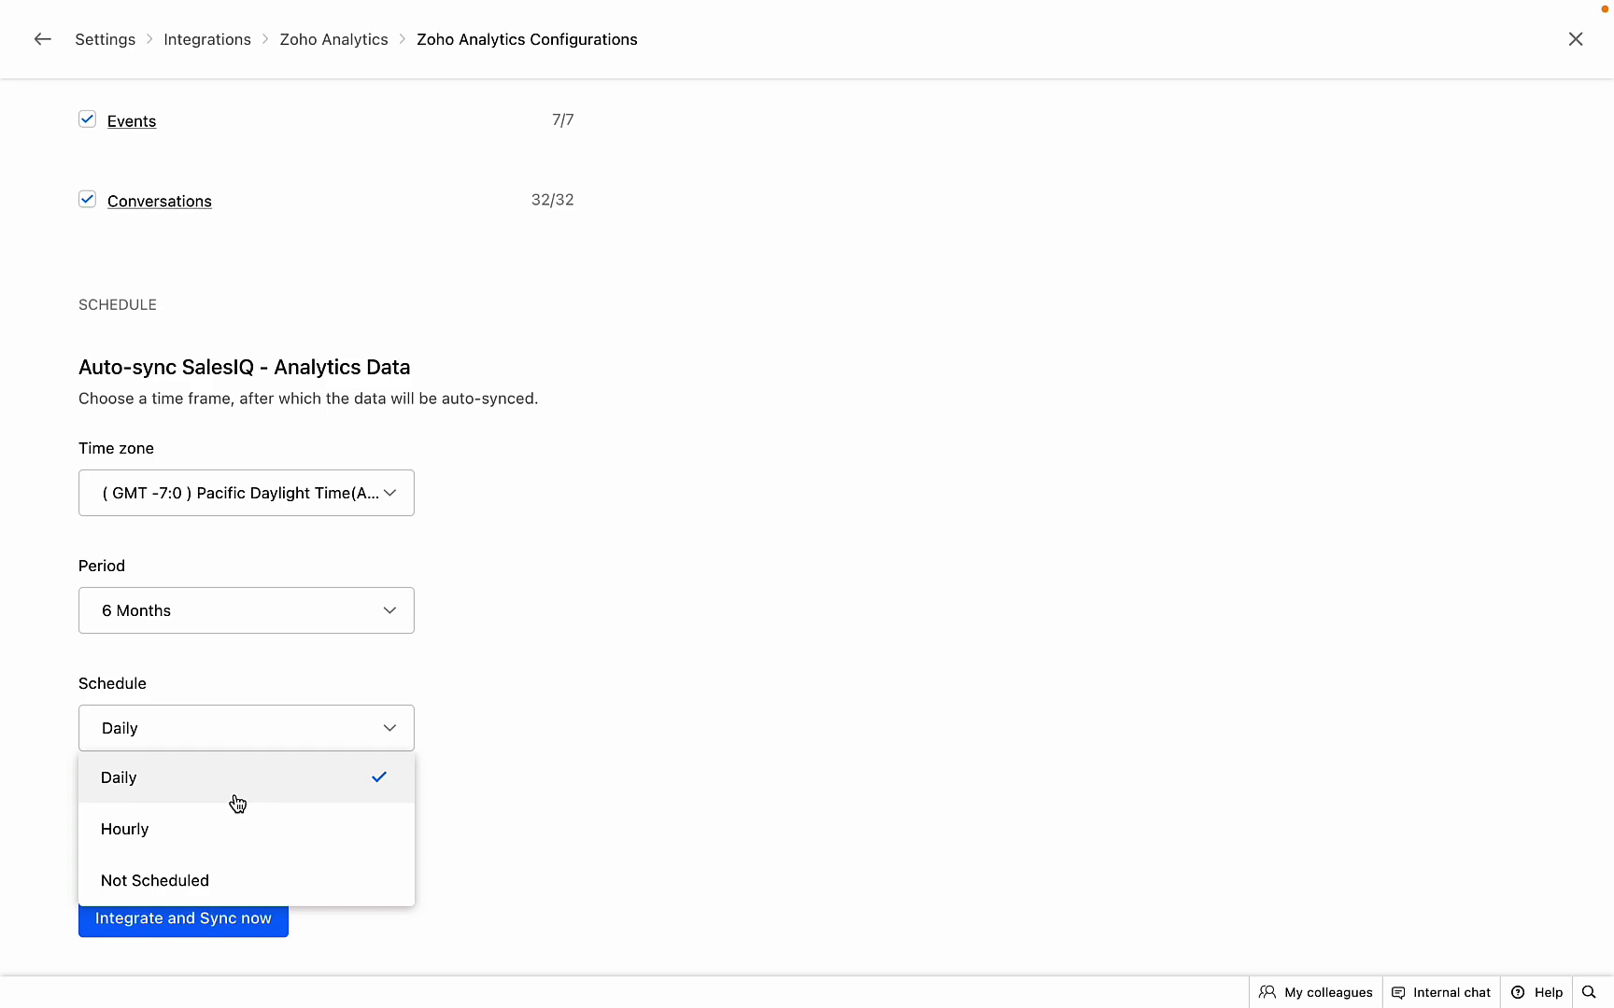
left_click(461, 761)
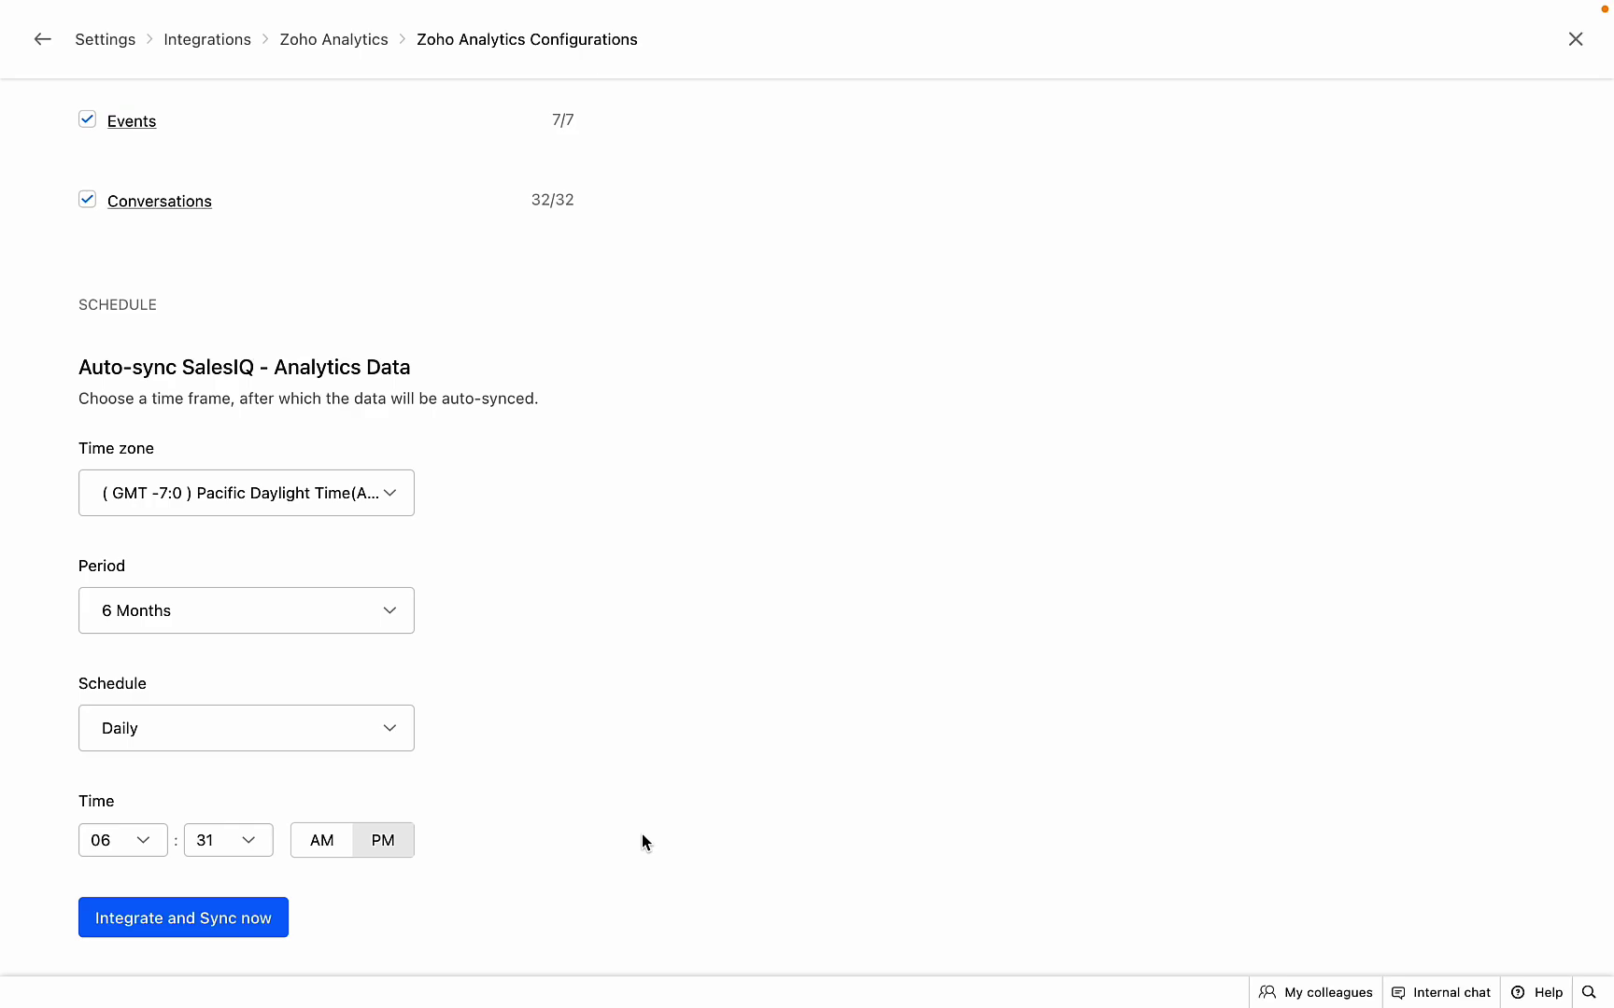
Switch to the already integrated portal's Zoho Analytics configuration and review its selected modules and auto-sync schedule
scroll(641, 833, "up", 6)
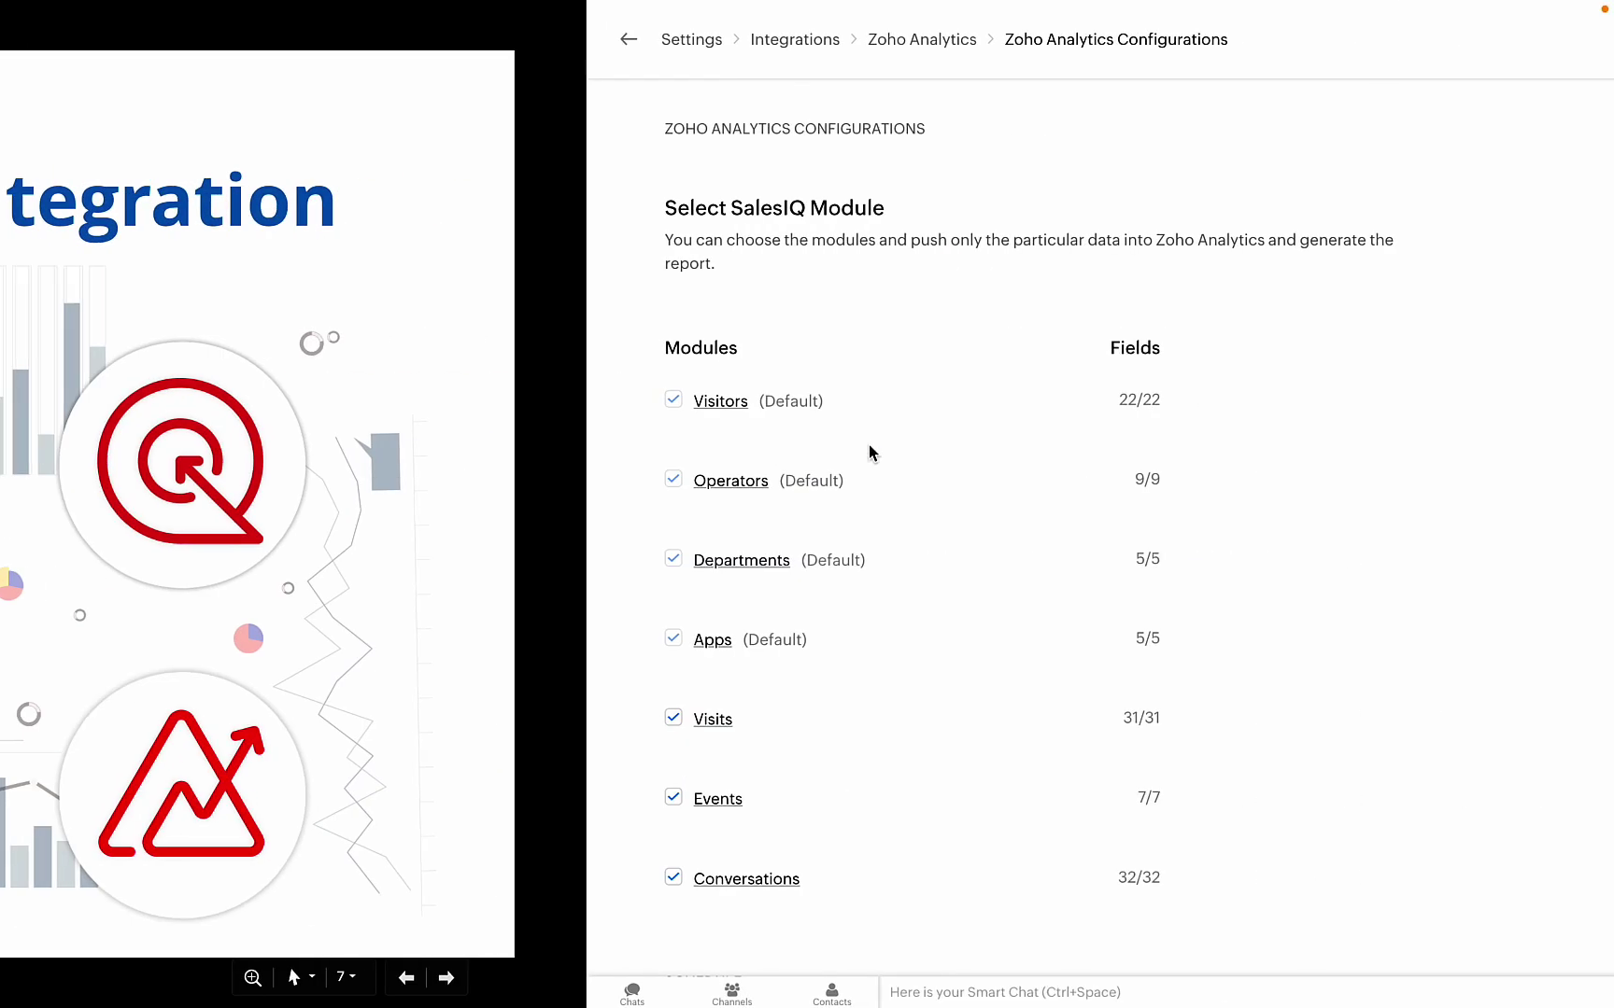
scroll(1402, 627, "down", 6)
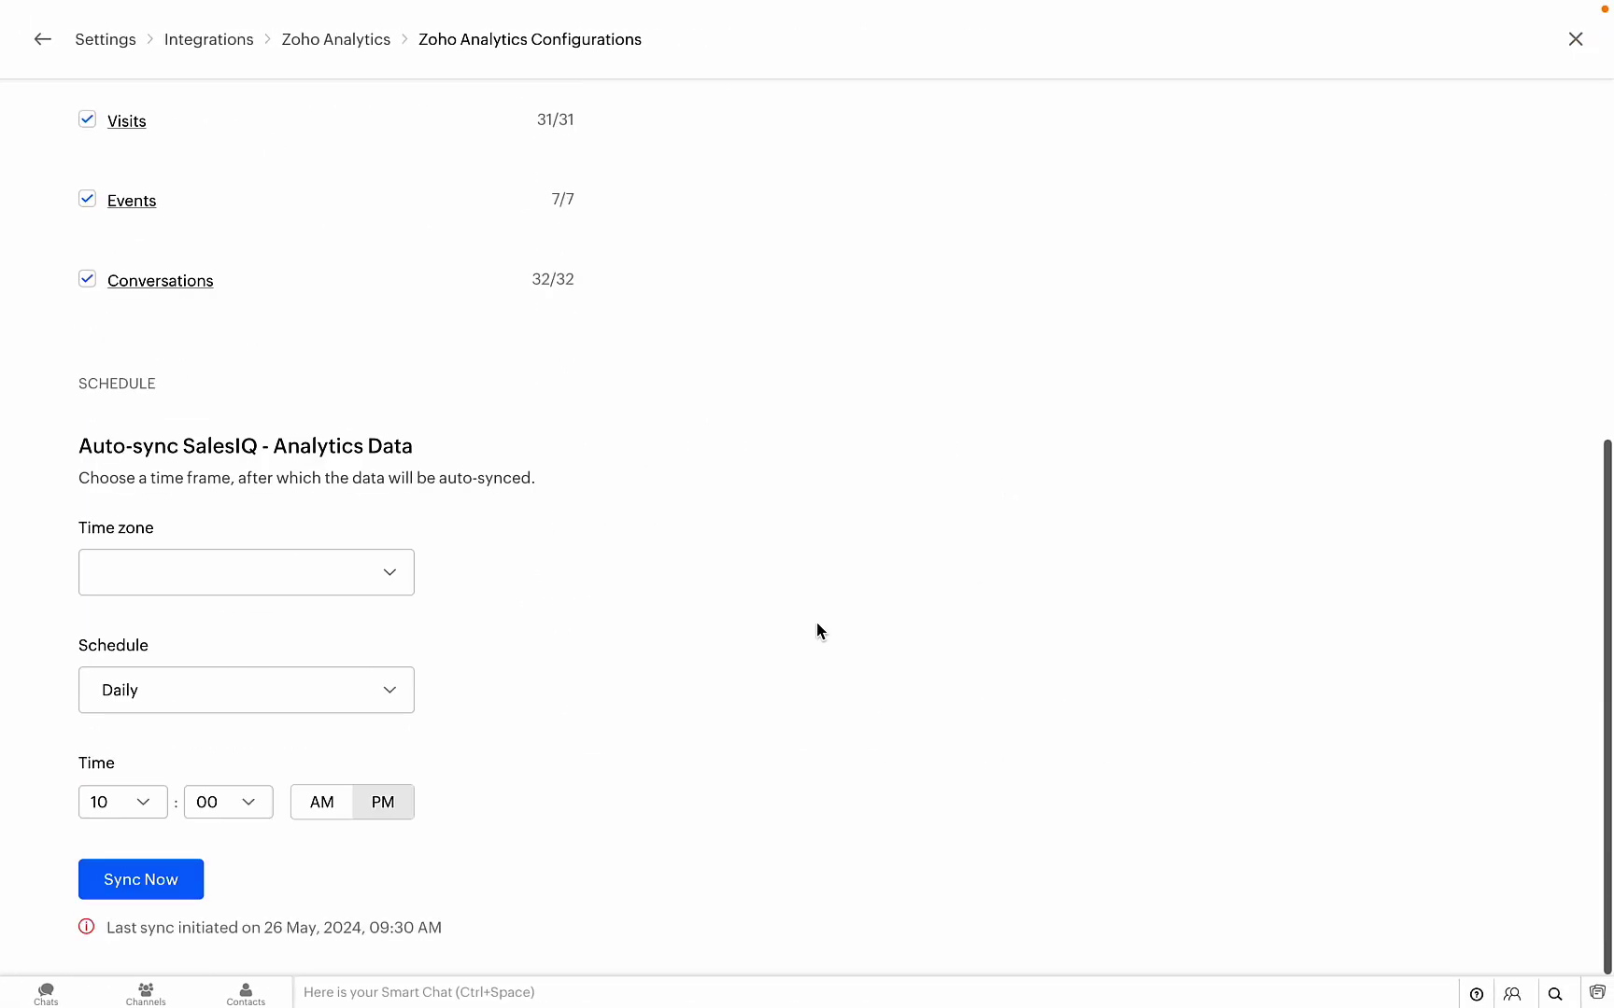
scroll(1402, 628, "up", 3)
scroll(817, 628, "up", 3)
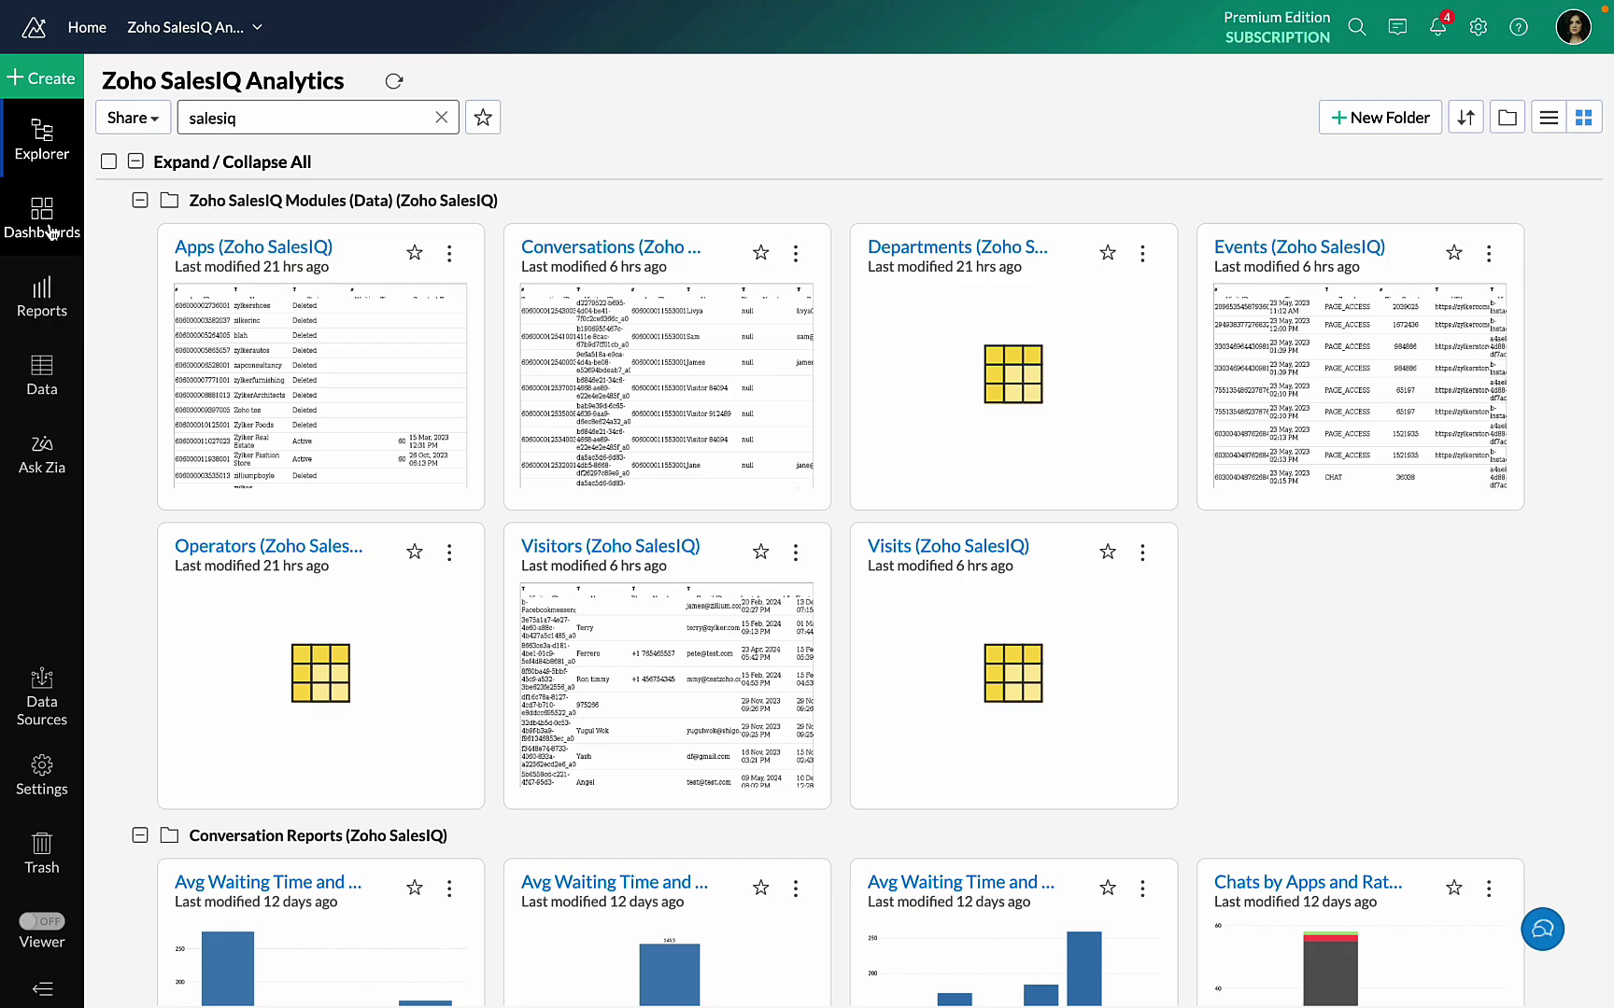
Open the Conversations (Zoho SalesIQ) data table in the Zoho Analytics workspace and look through its columns and rows
left_click(58, 389)
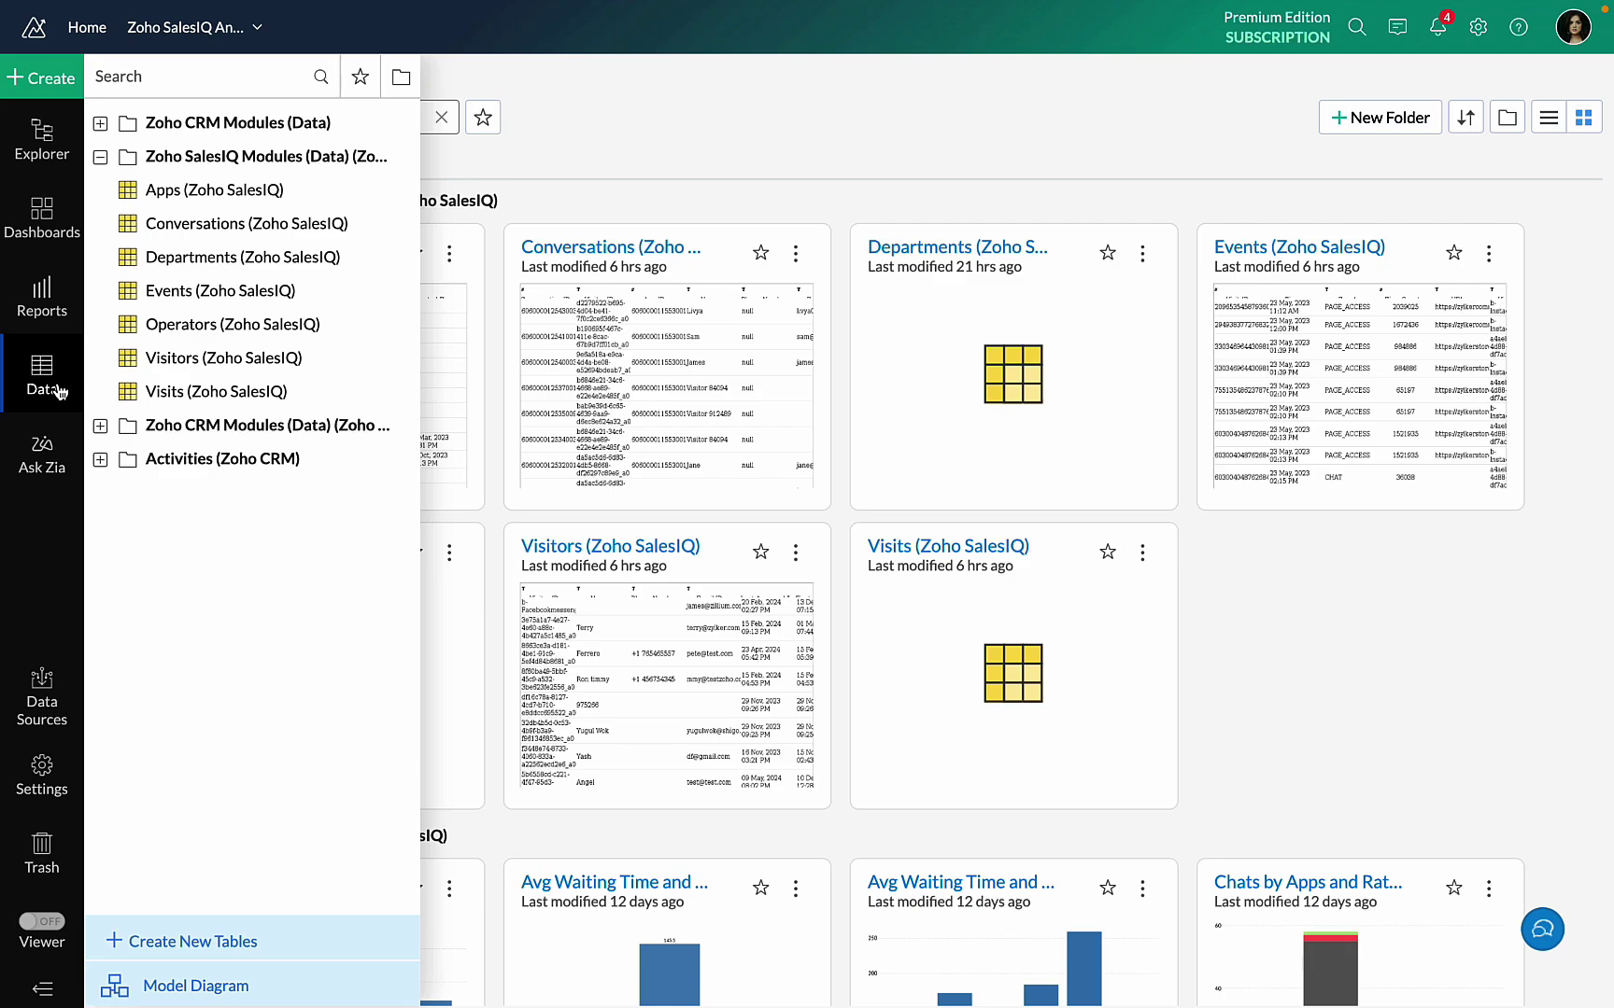
left_click(196, 225)
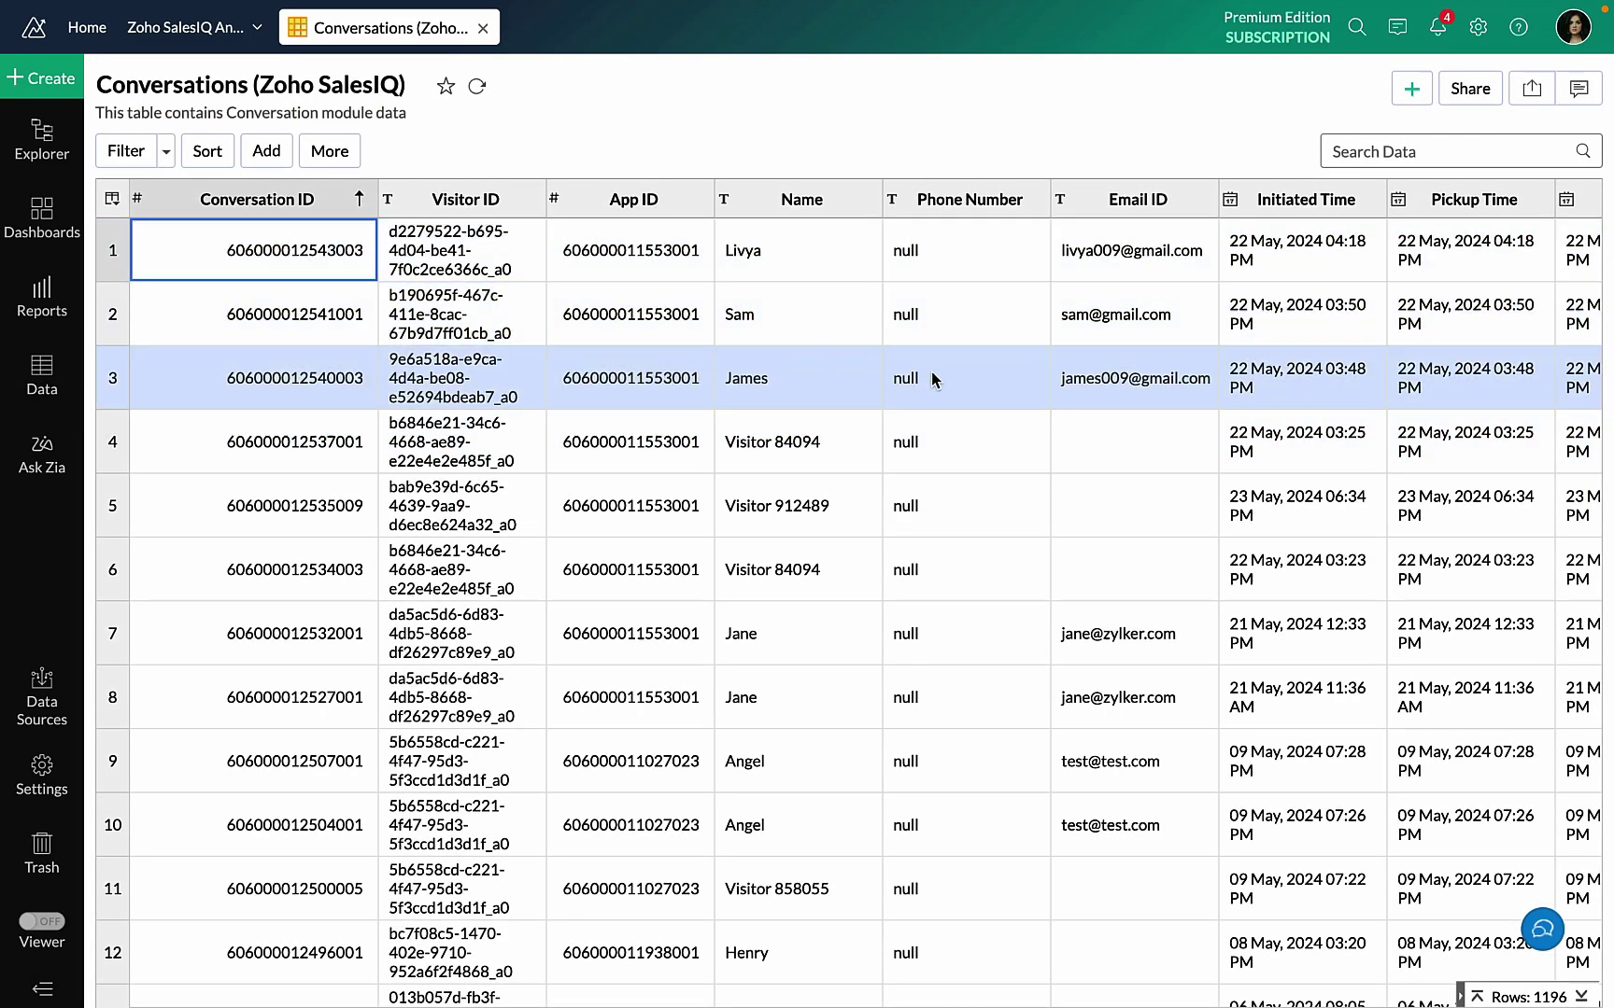
scroll(933, 379, "right", 15)
scroll(933, 379, "left", 15)
scroll(933, 378, "down", 1)
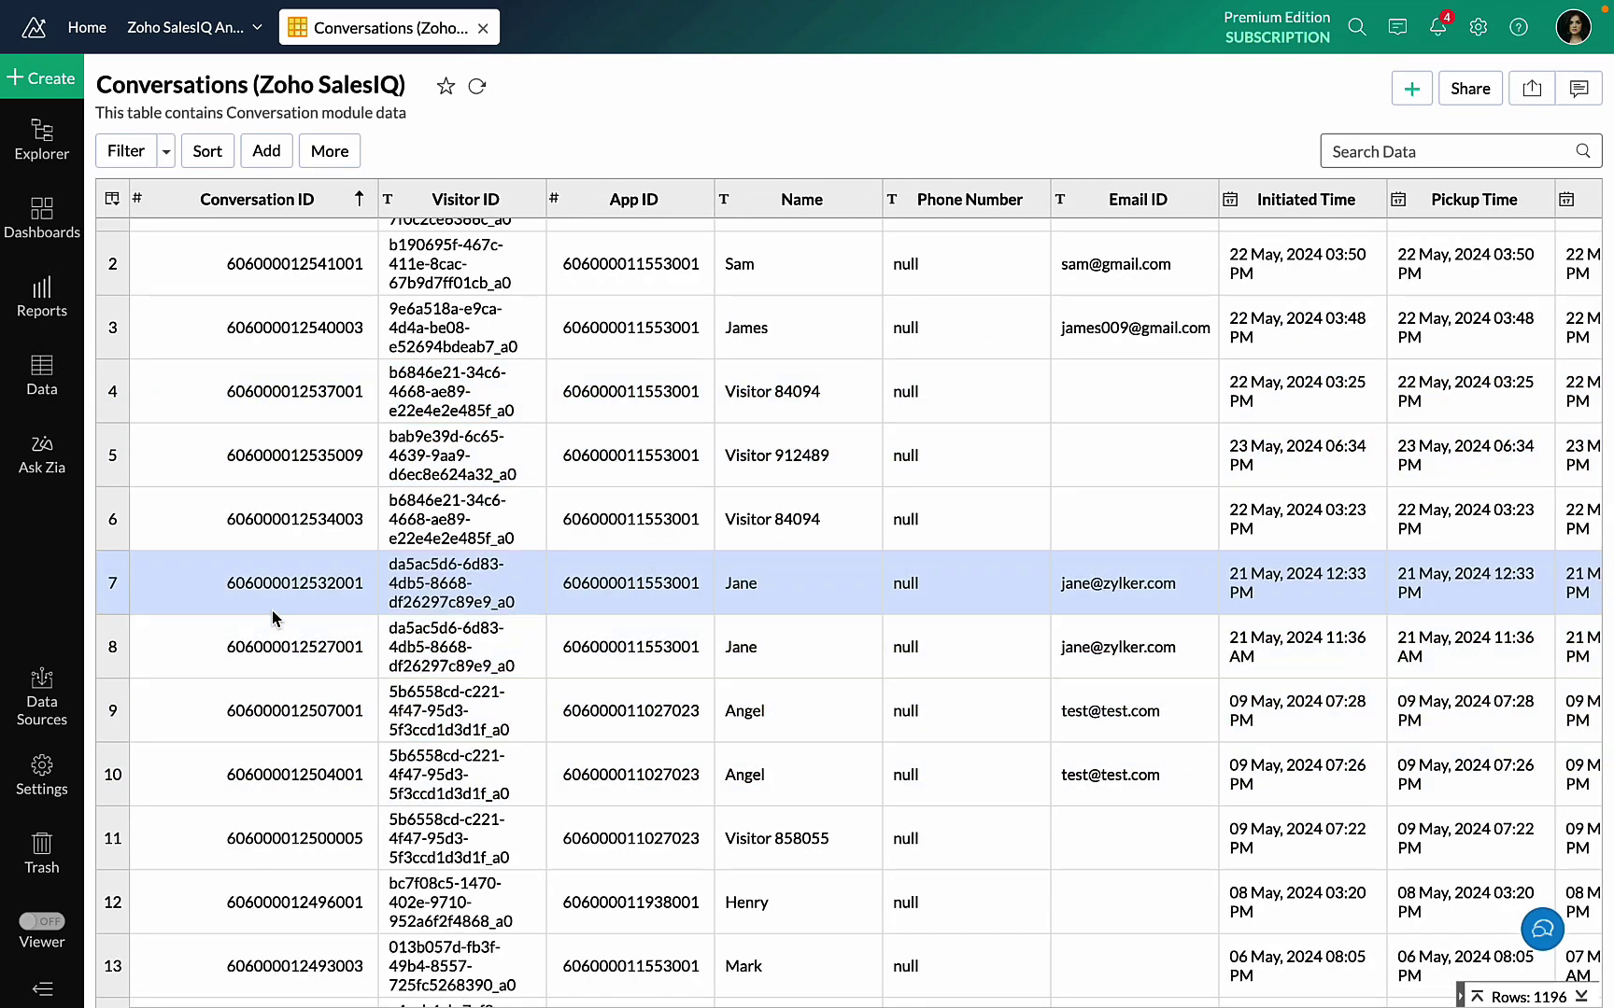
Examine the workspace's list of prebuilt conversation, visits and events, and visitors reports for Zoho SalesIQ
left_click(50, 324)
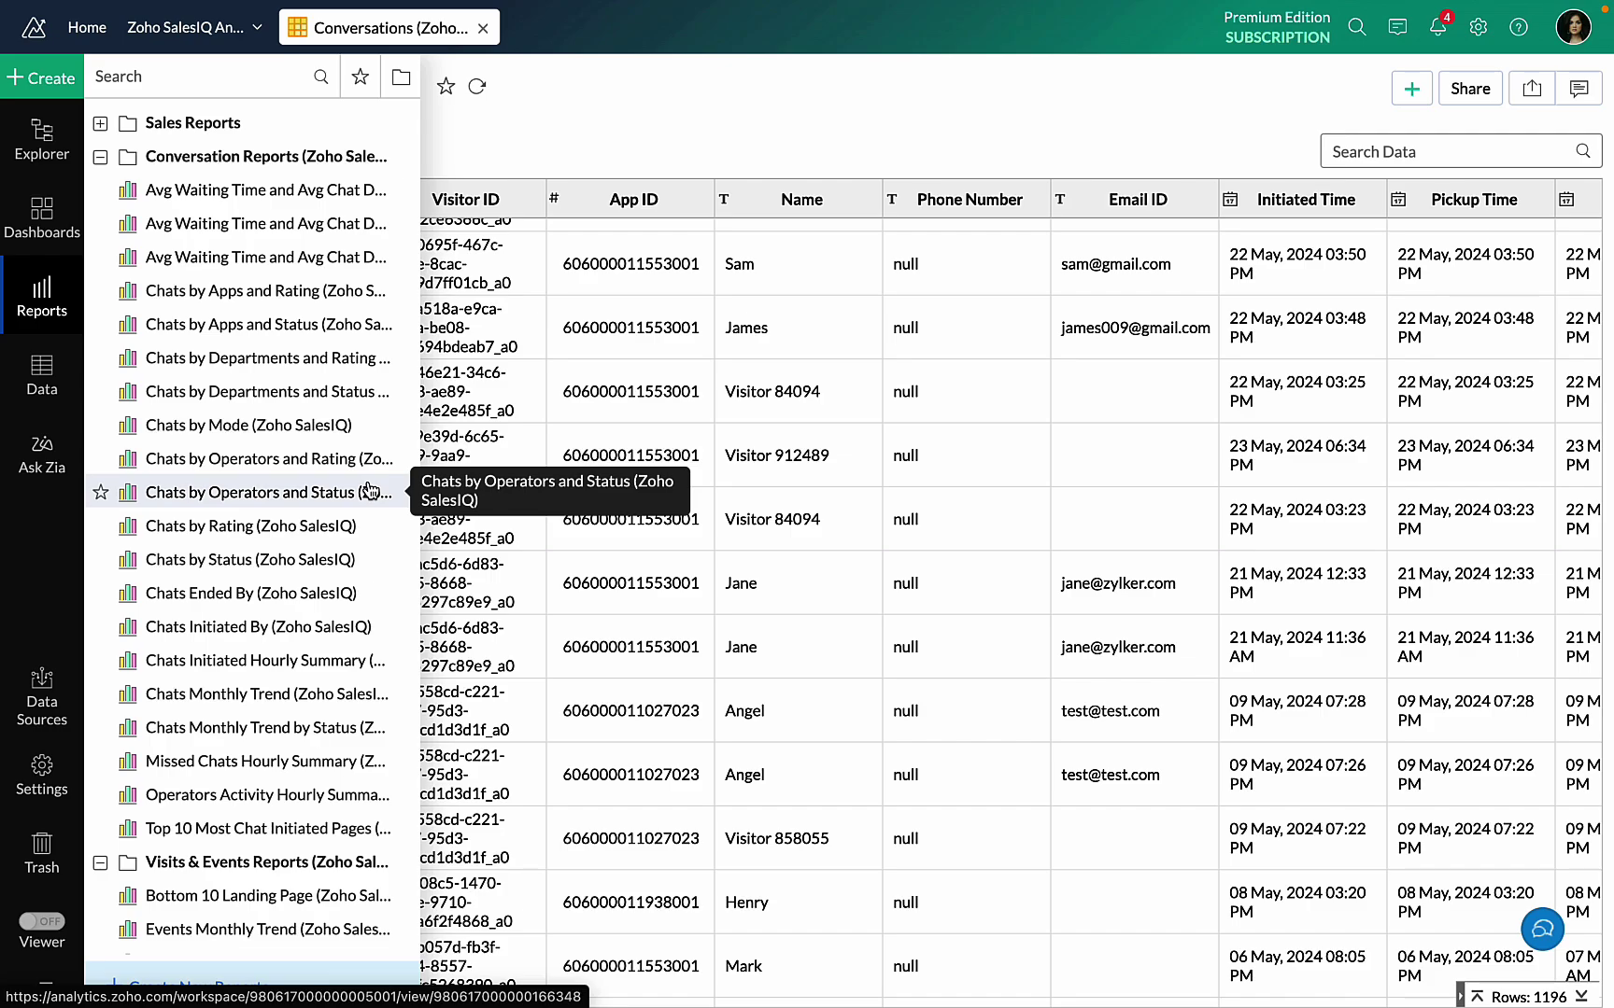
scroll(371, 491, "down", 1)
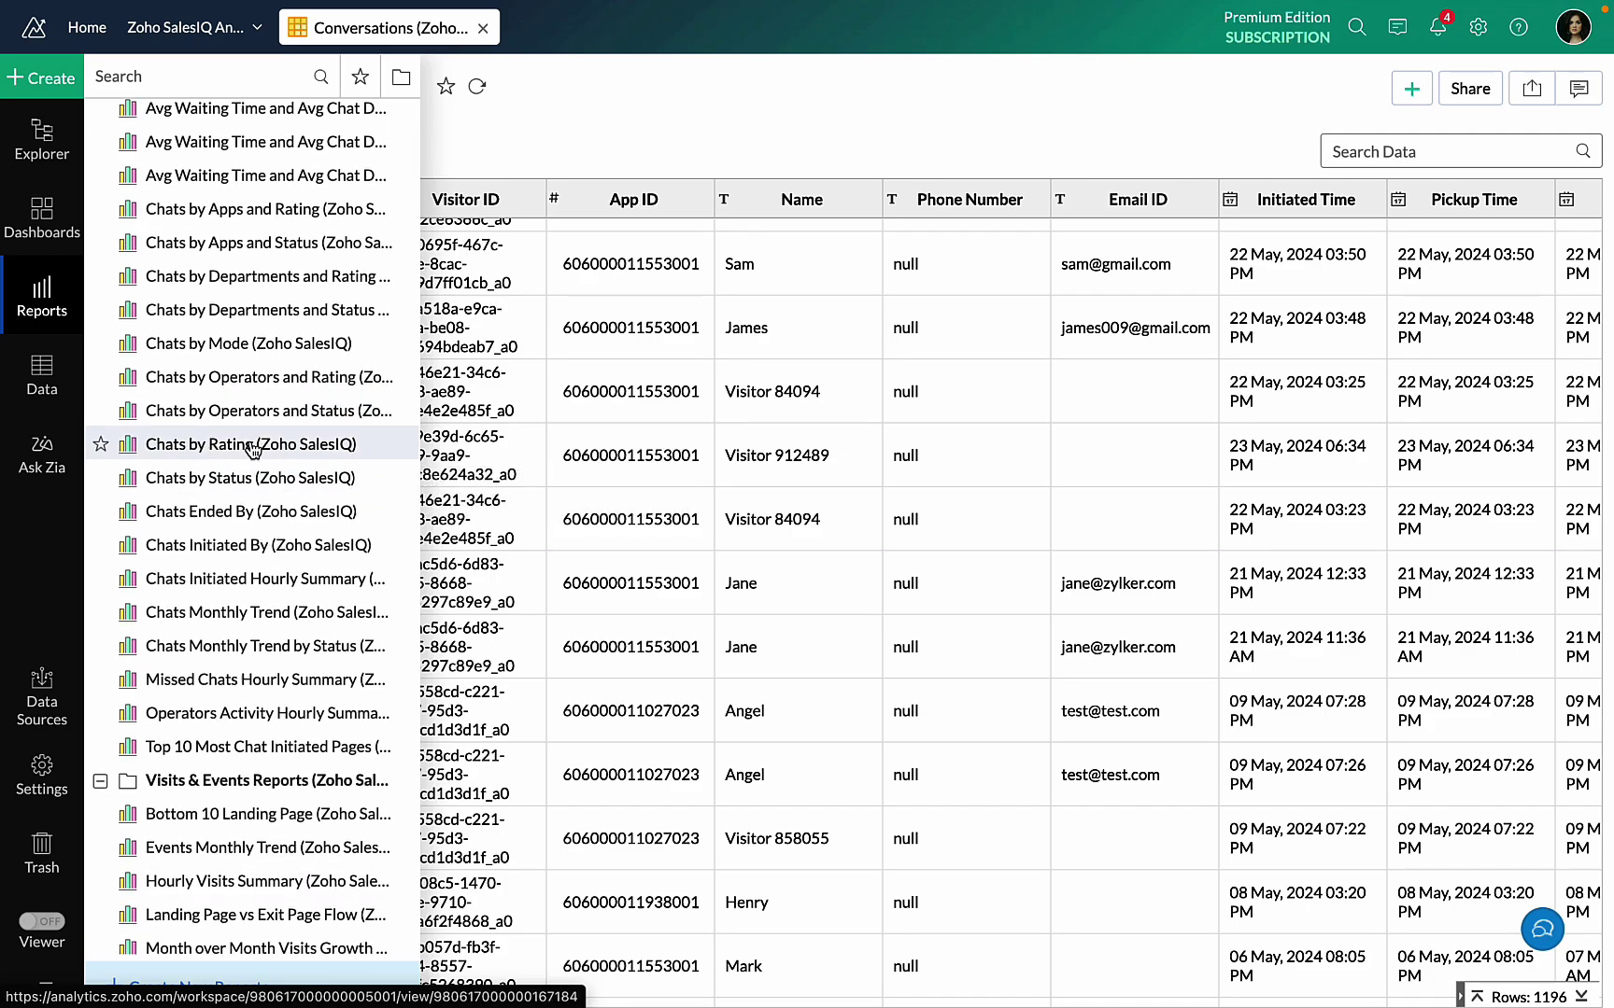
scroll(260, 513, "down", 1)
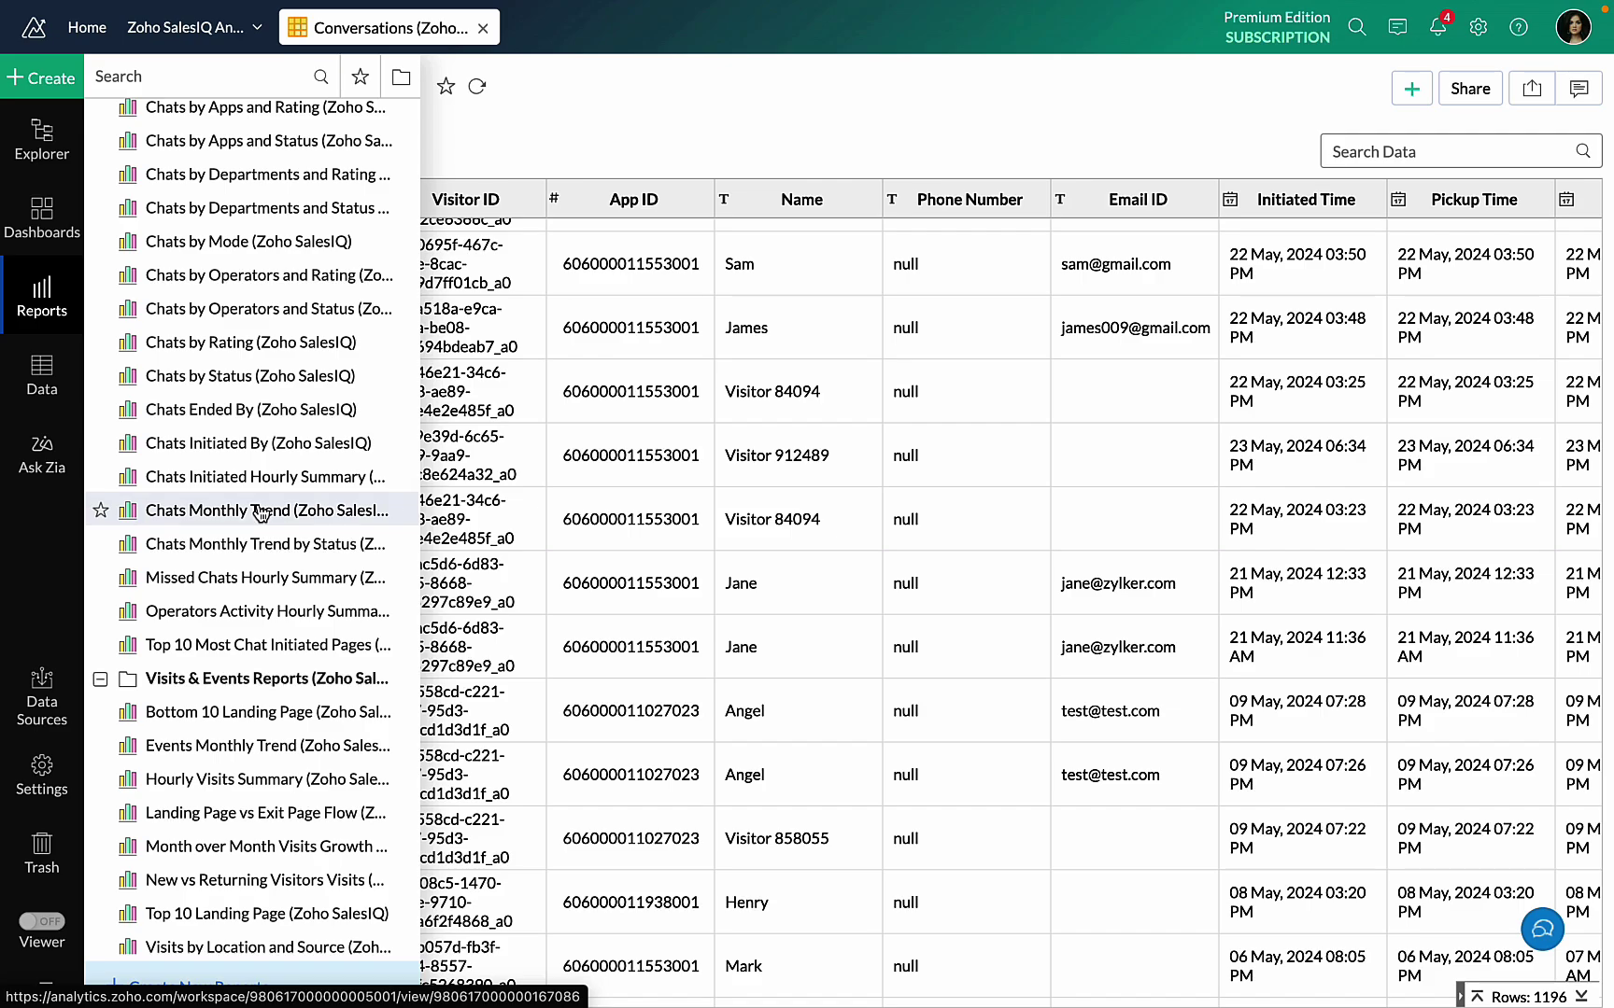
scroll(280, 392, "up", 1)
scroll(280, 392, "up", 1)
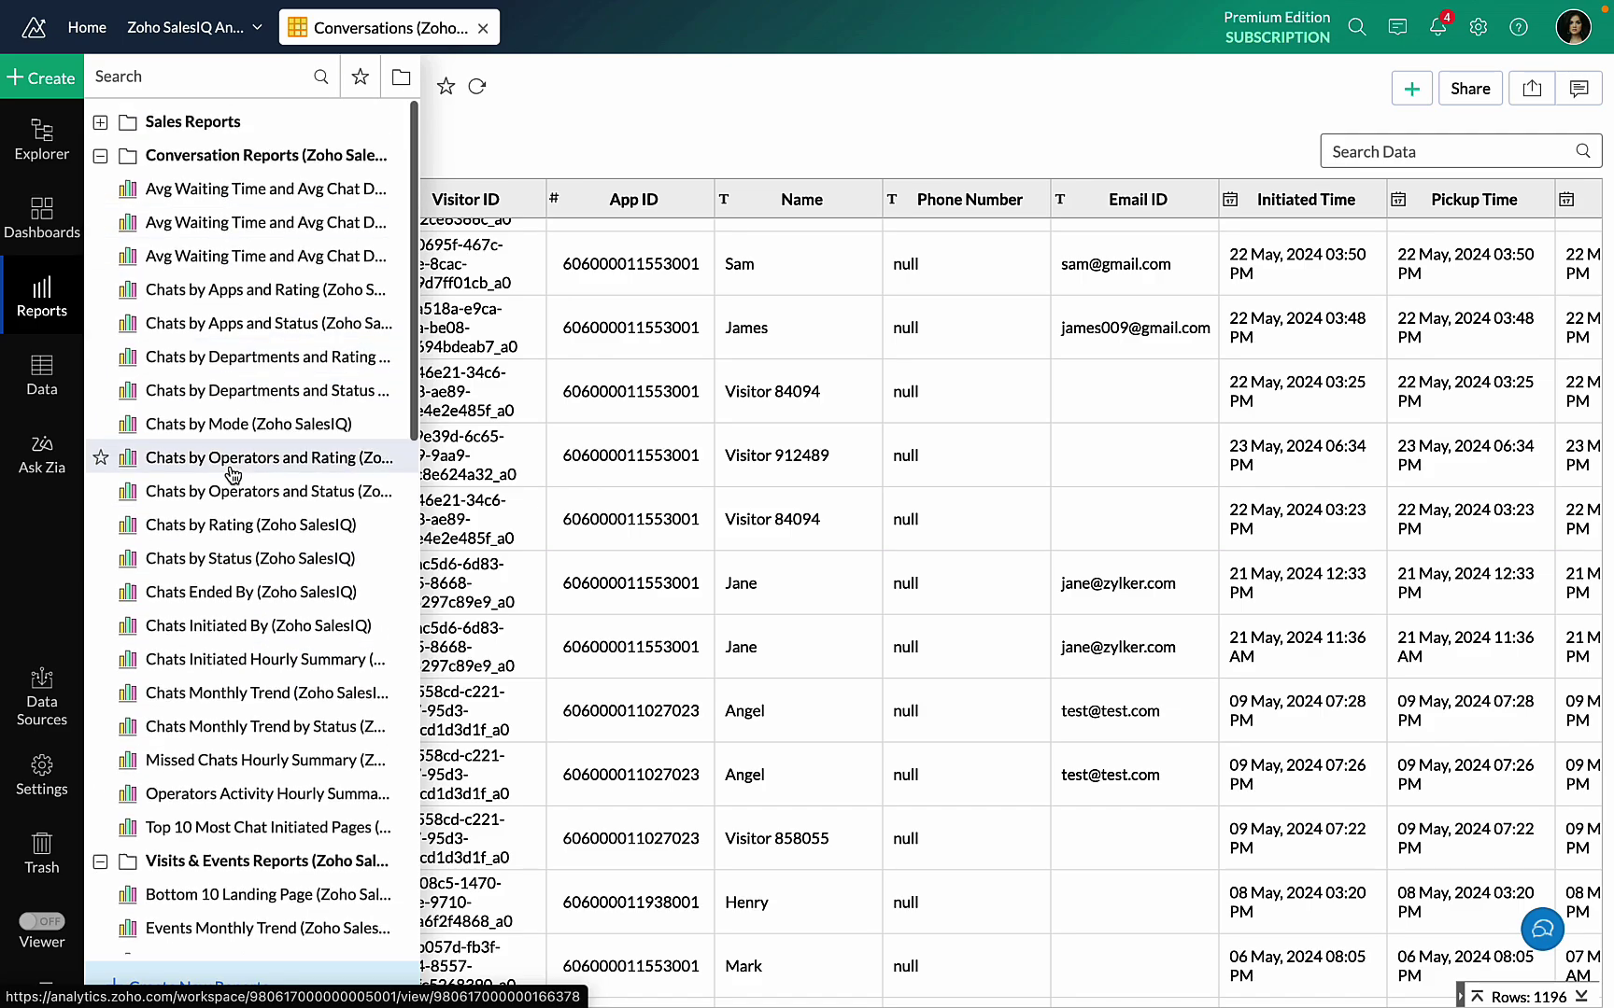
scroll(224, 509, "down", 1)
scroll(222, 686, "down", 5)
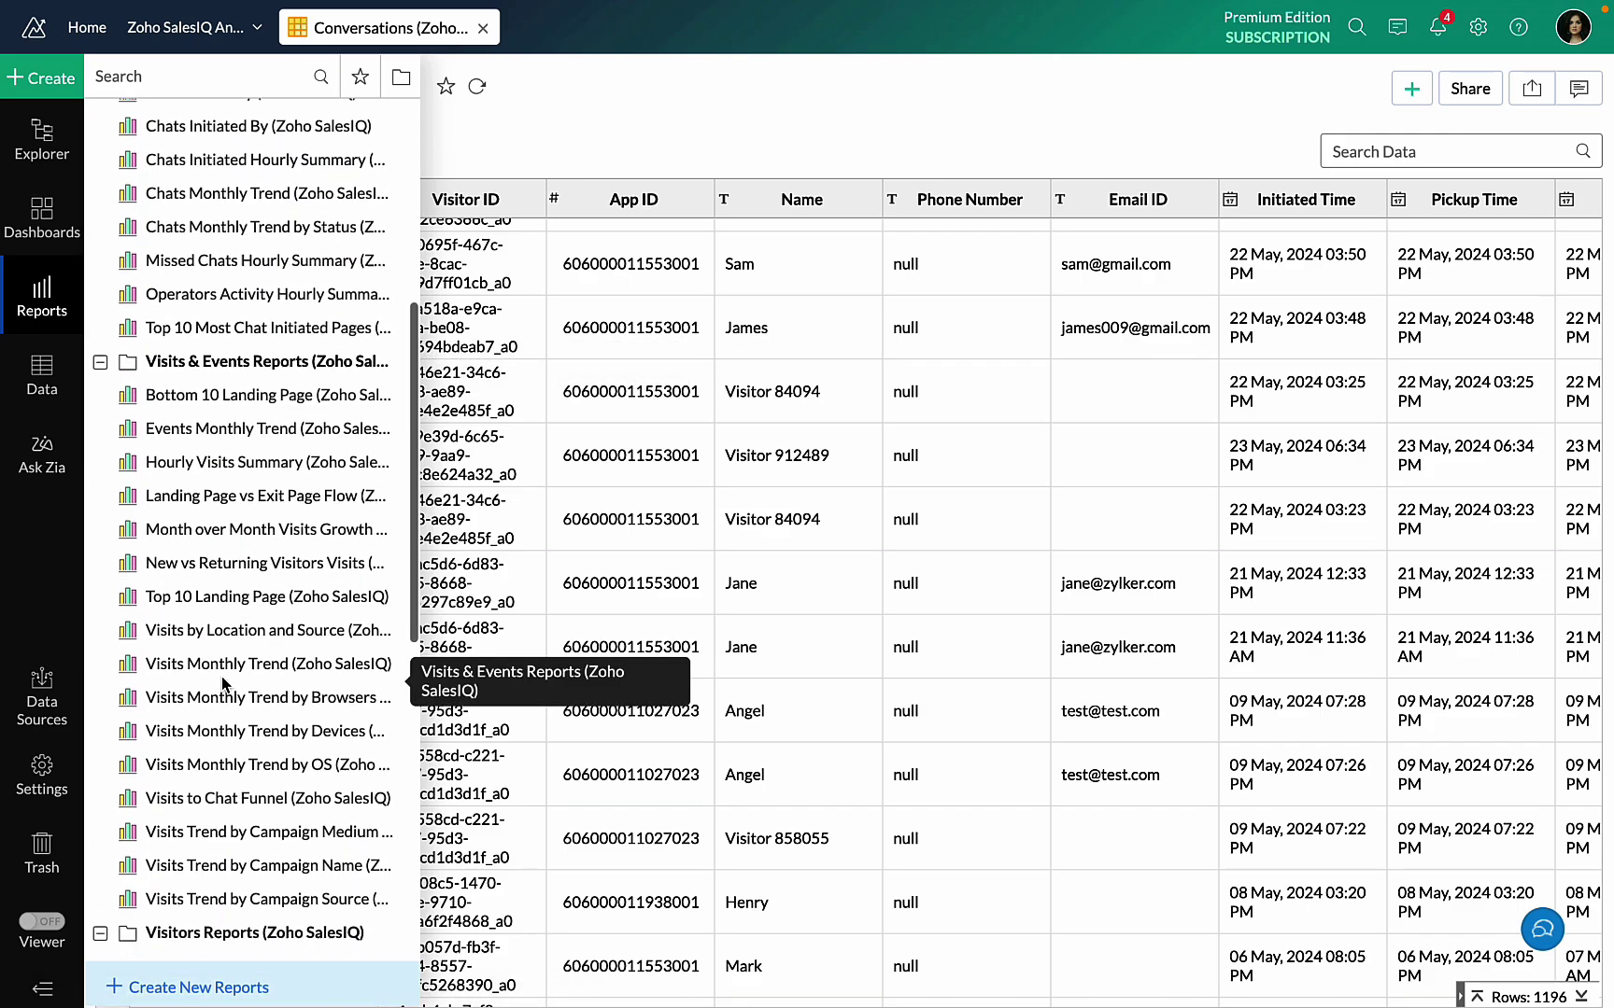
scroll(222, 683, "down", 1)
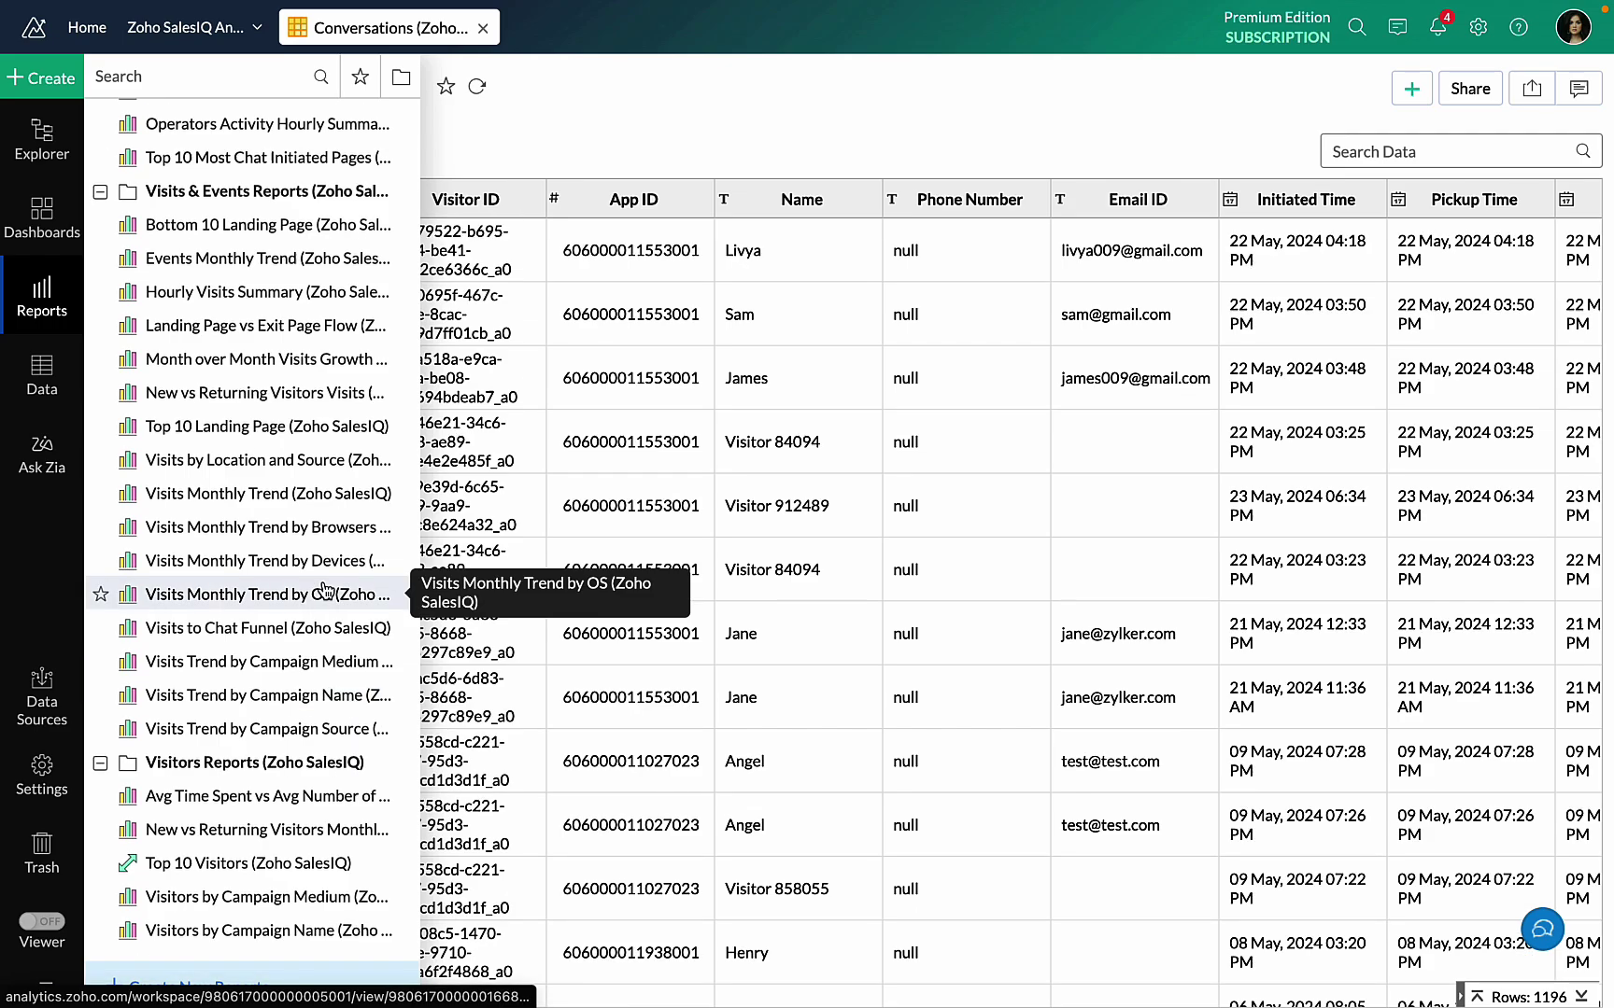
scroll(342, 689, "up", 5)
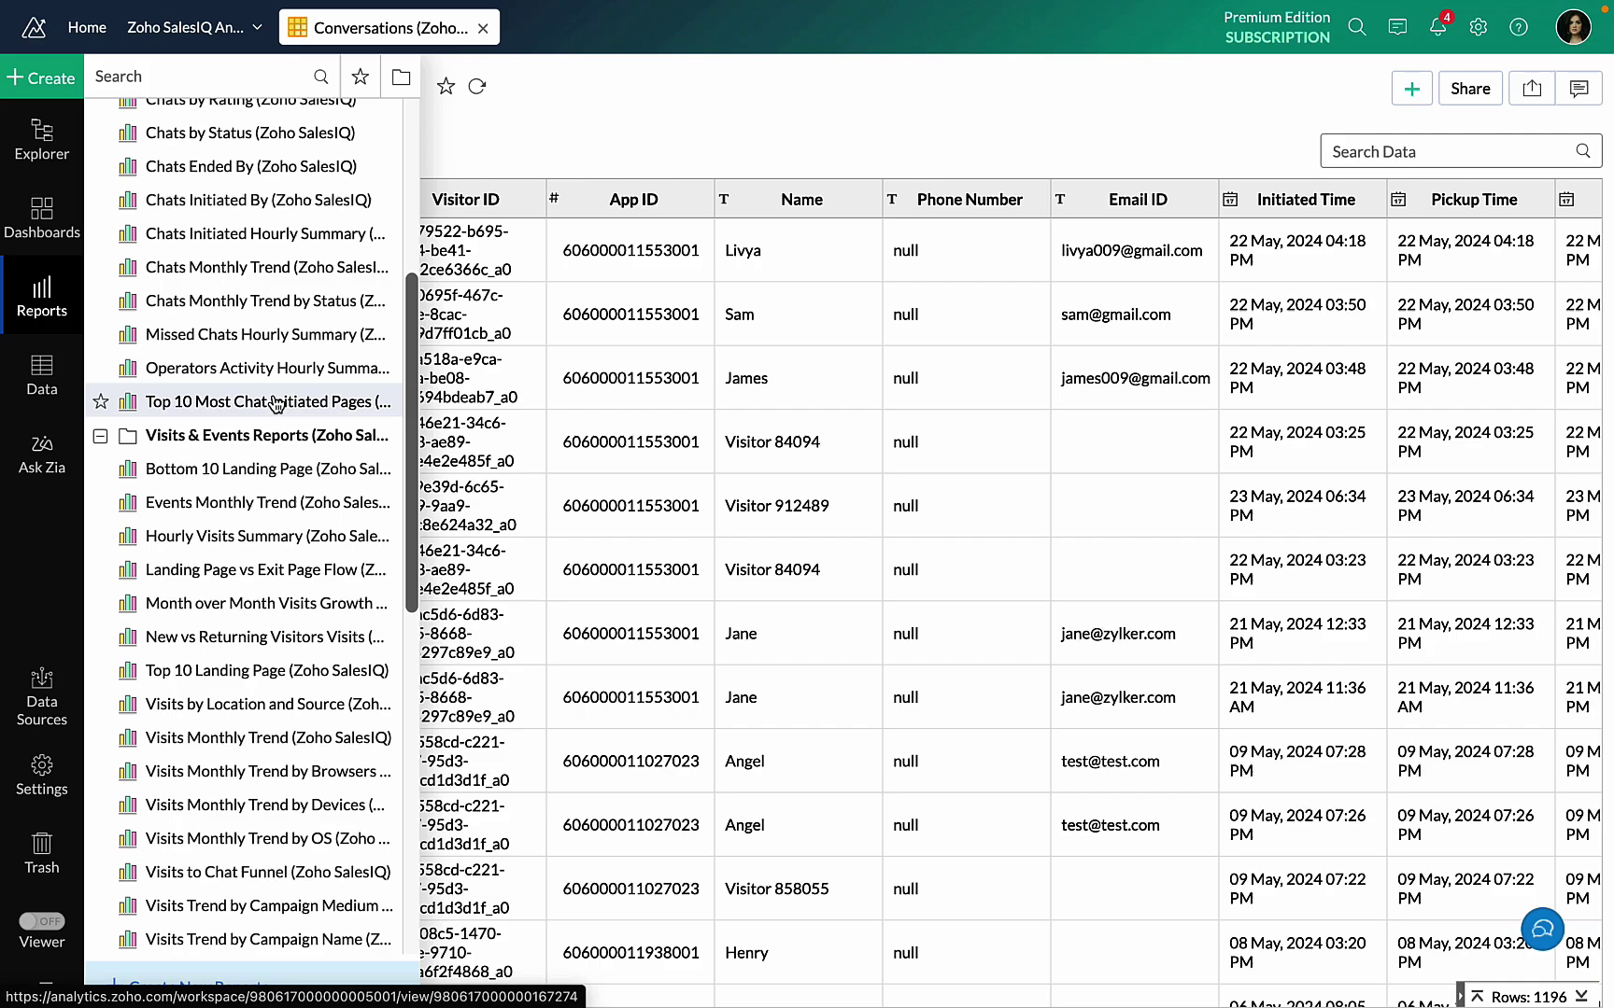
Open the Chats Monthly Trend report and view it as a vertical bar chart before changing it to a horizontal bar chart
left_click(288, 267)
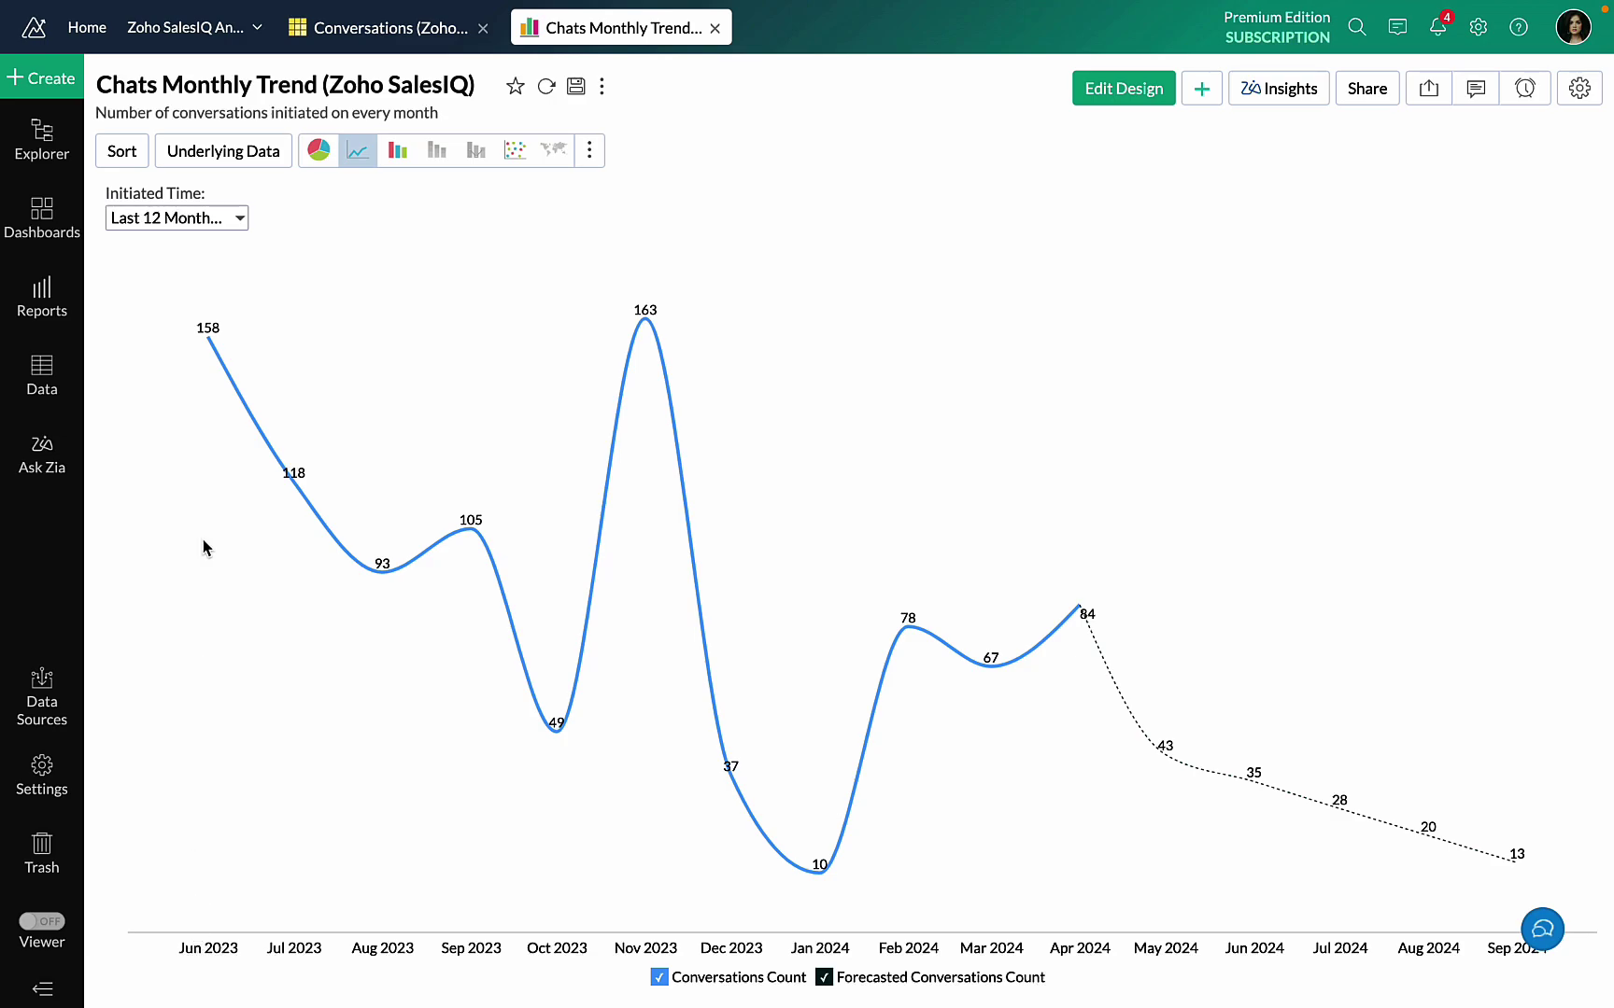
mouse_move(206, 328)
mouse_move(906, 632)
left_click(394, 164)
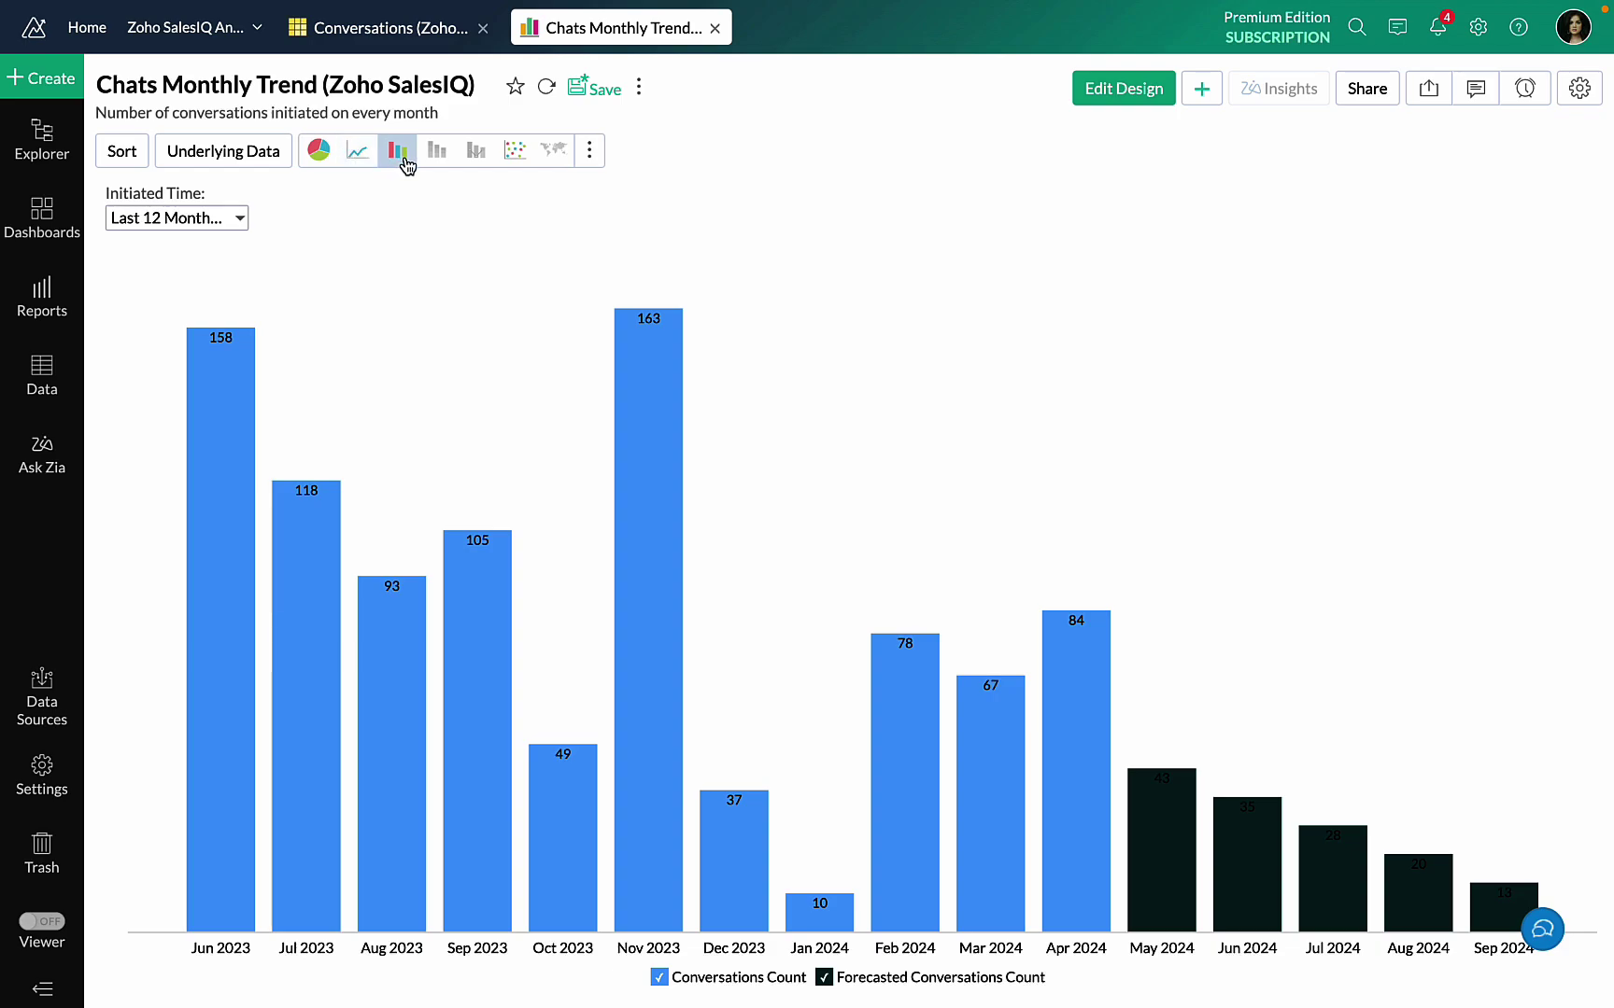
left_click(588, 152)
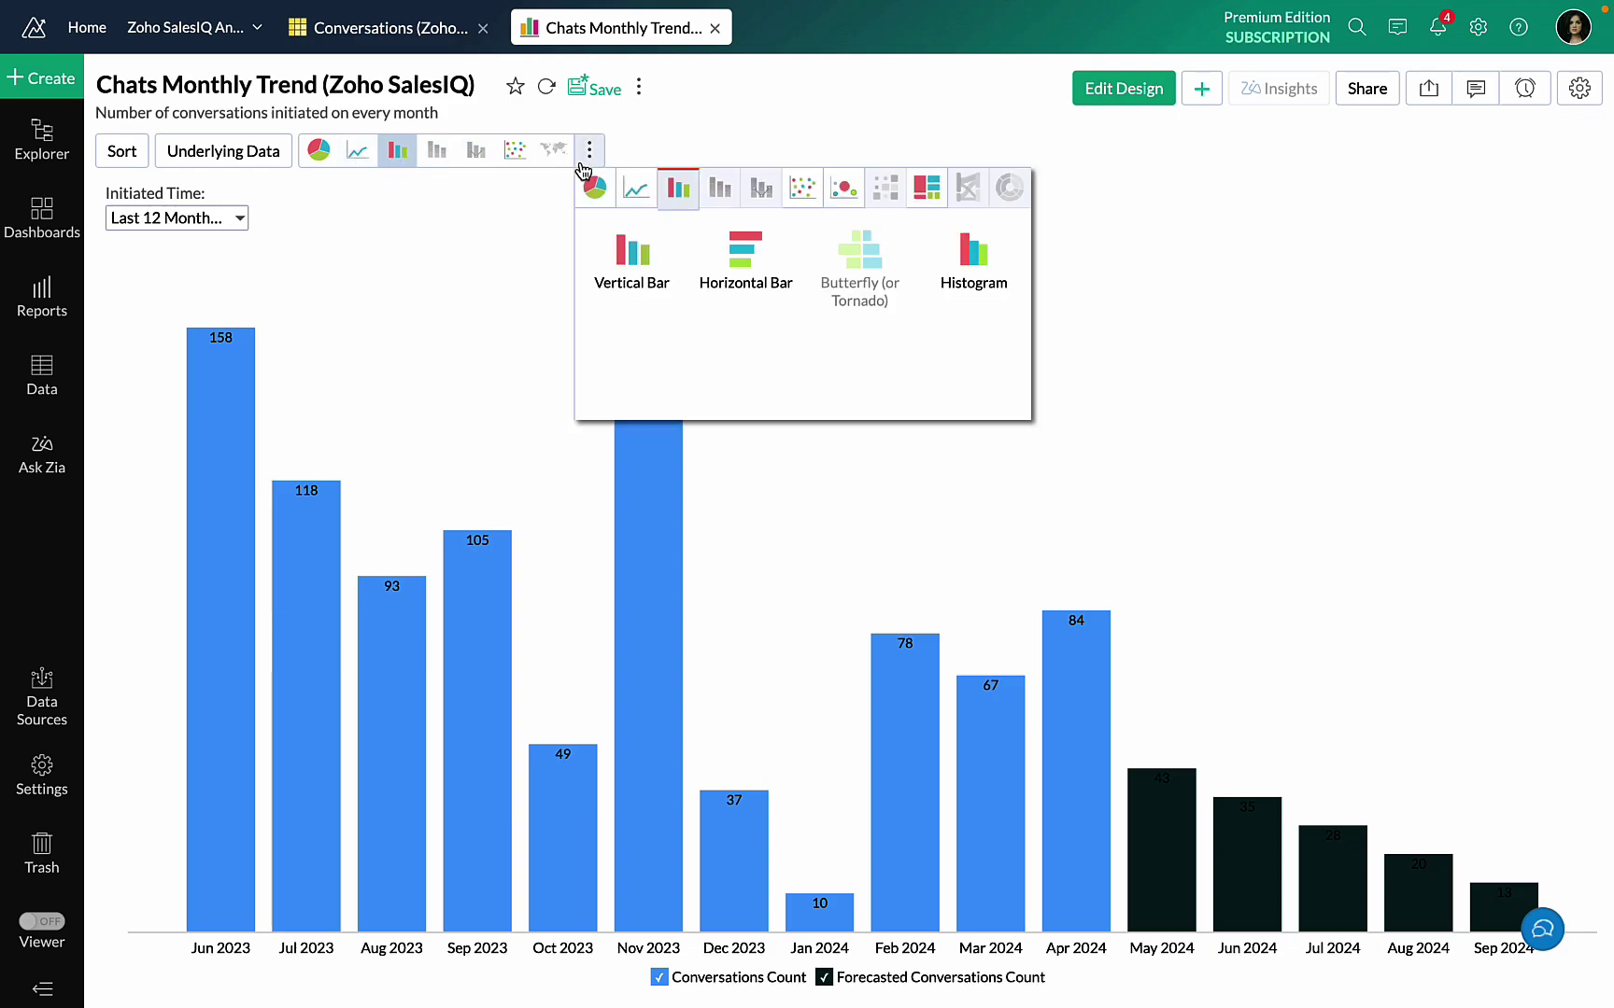
left_click(754, 270)
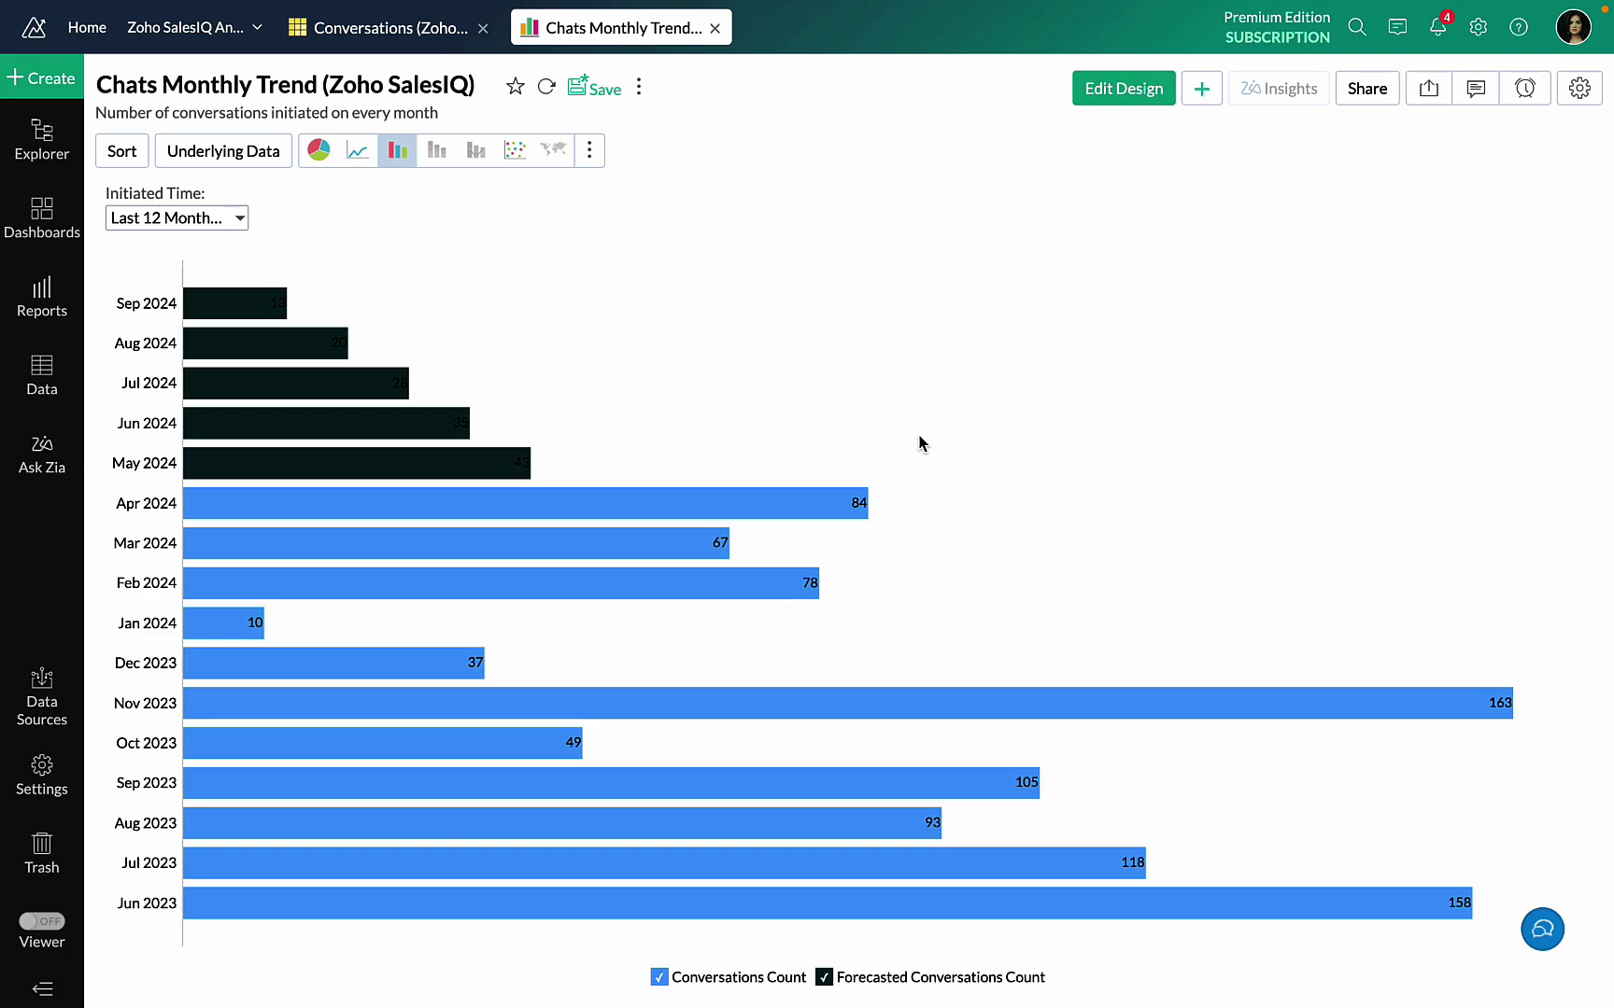
Open the Top 10 Visitors report and switch its table to the compact layout with combined row labels
left_click(49, 303)
scroll(227, 551, "down", 8)
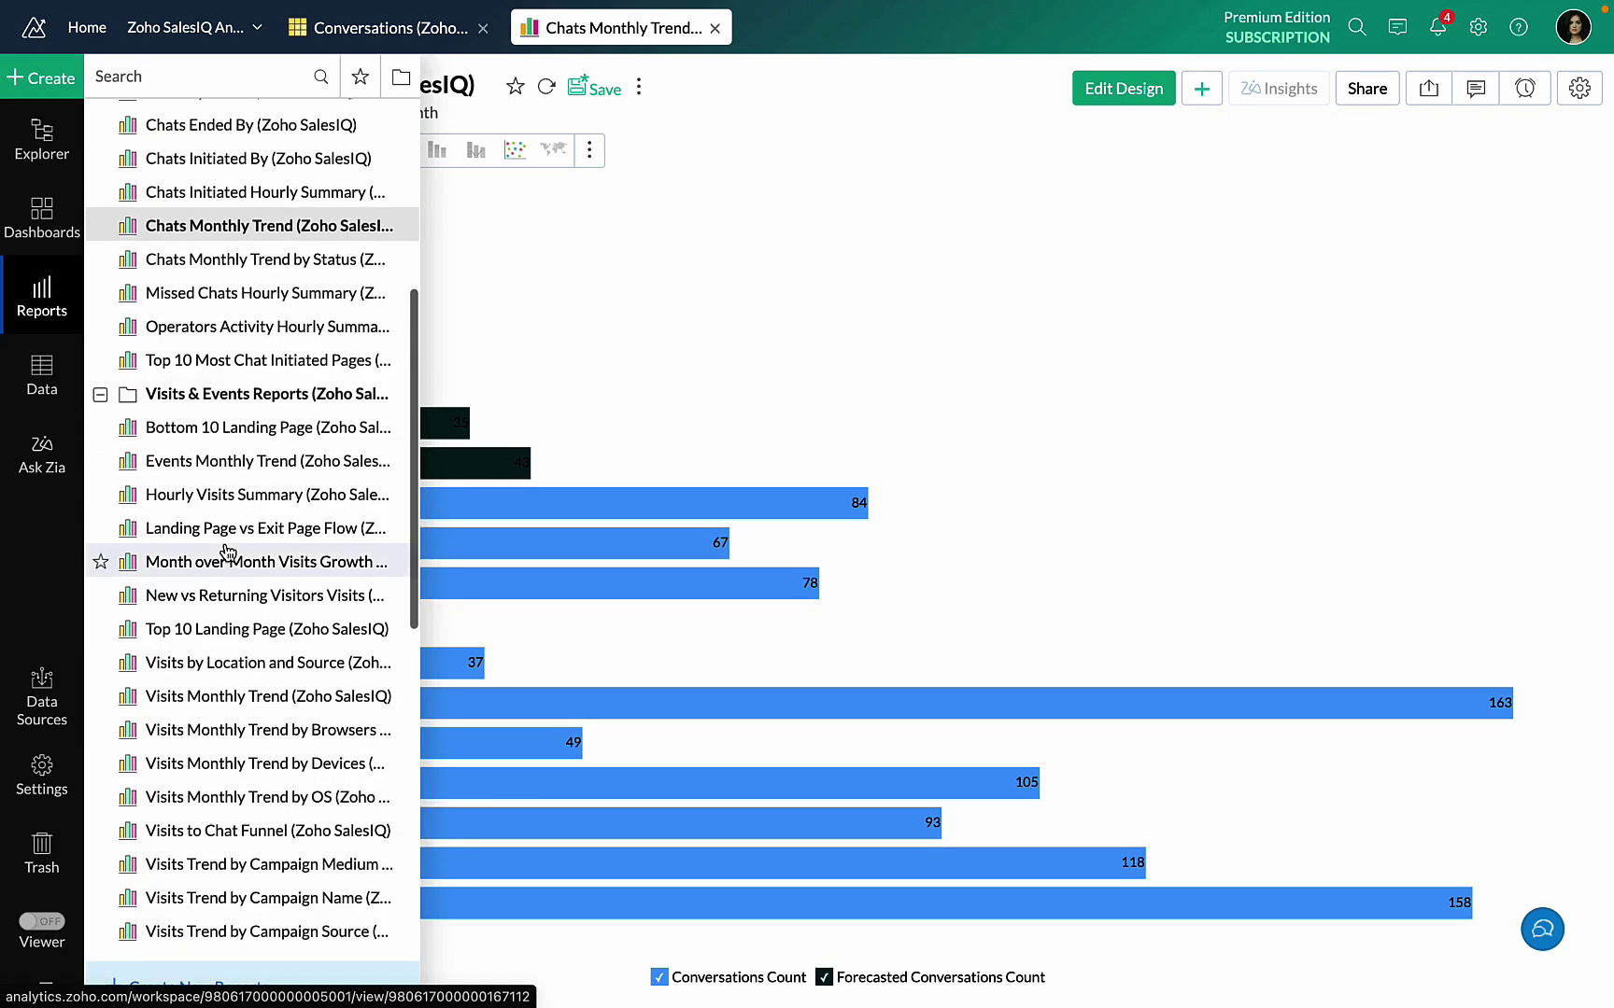
scroll(227, 551, "down", 1)
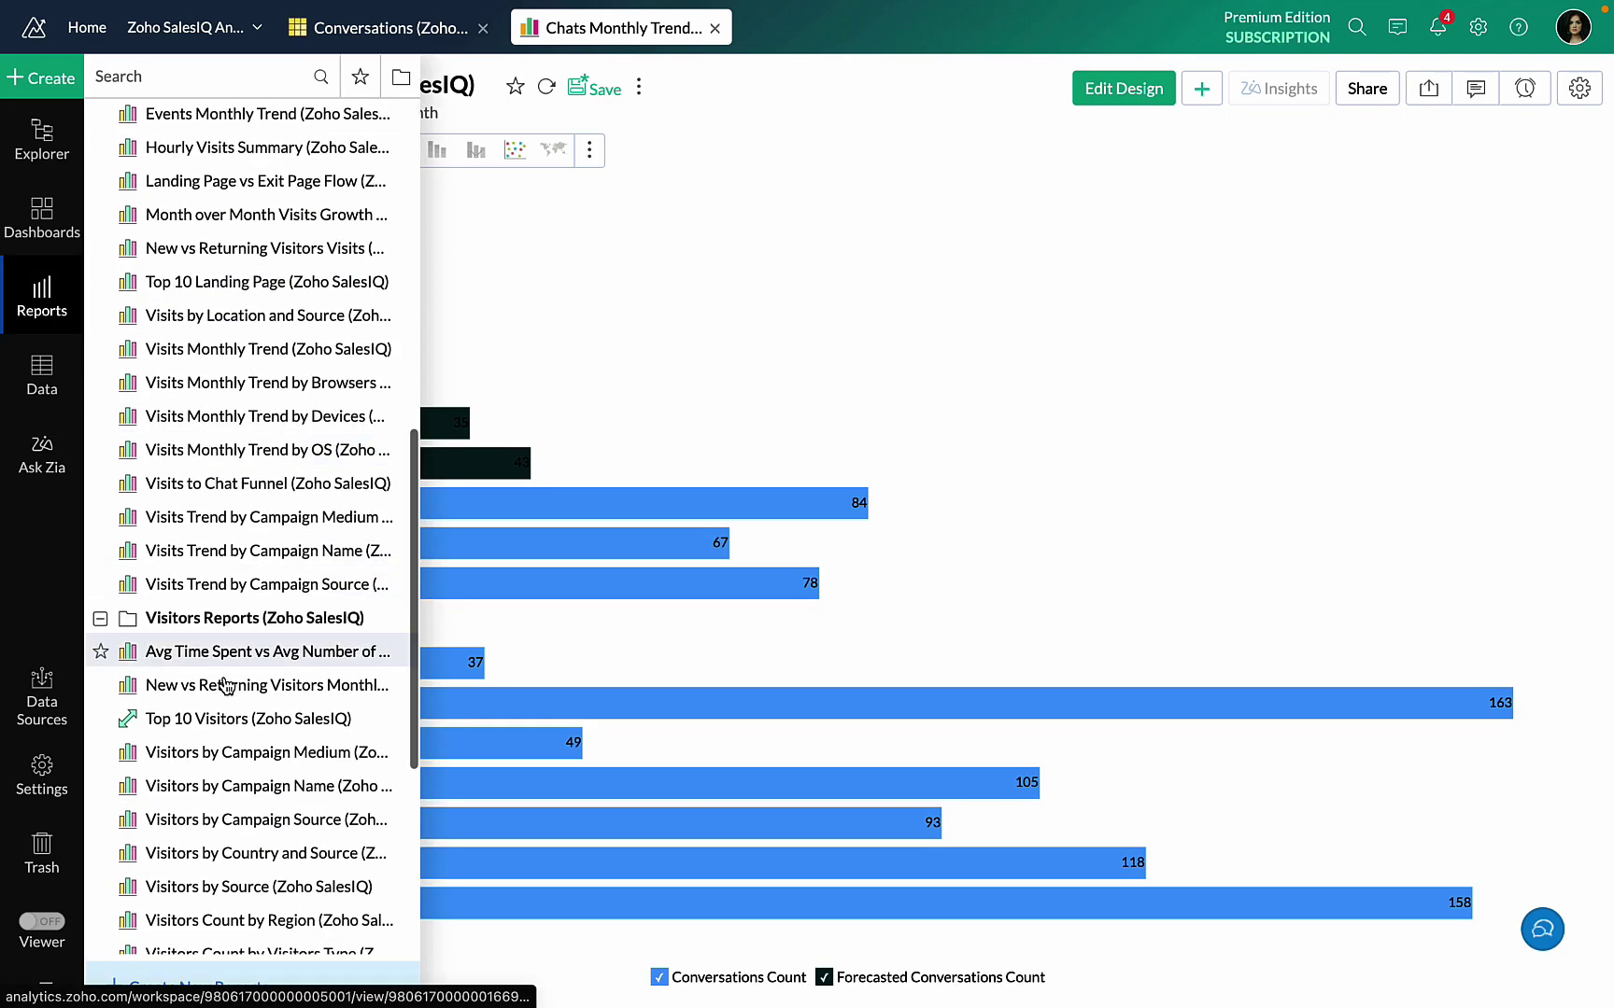
left_click(225, 715)
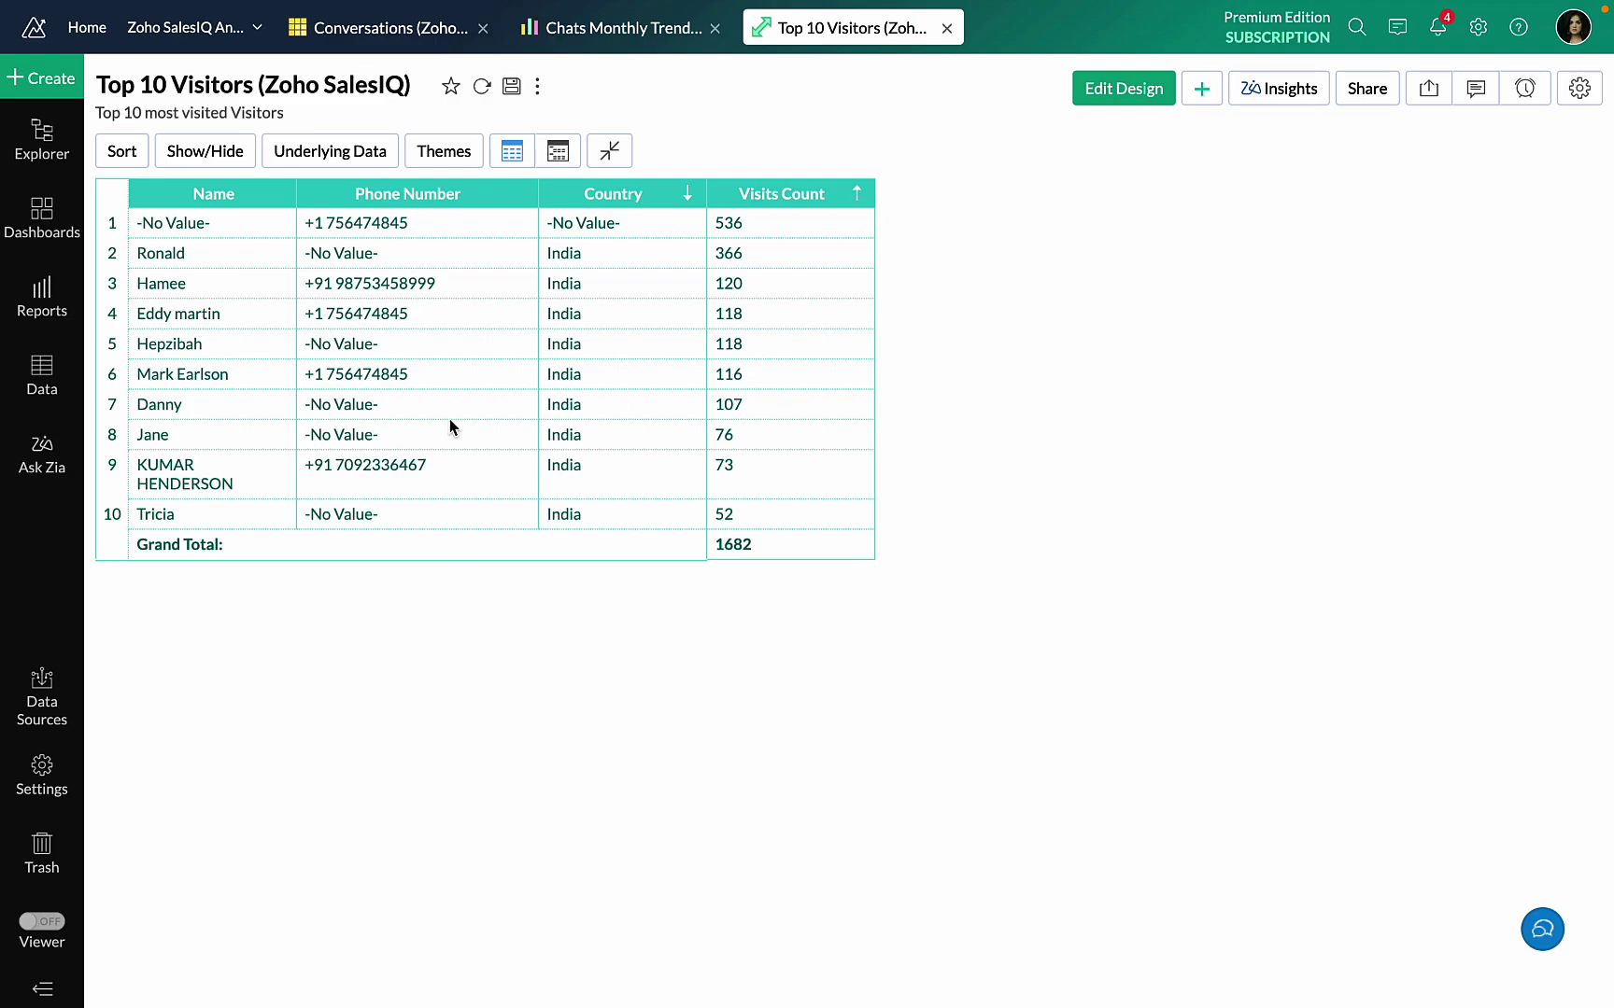
left_click(565, 151)
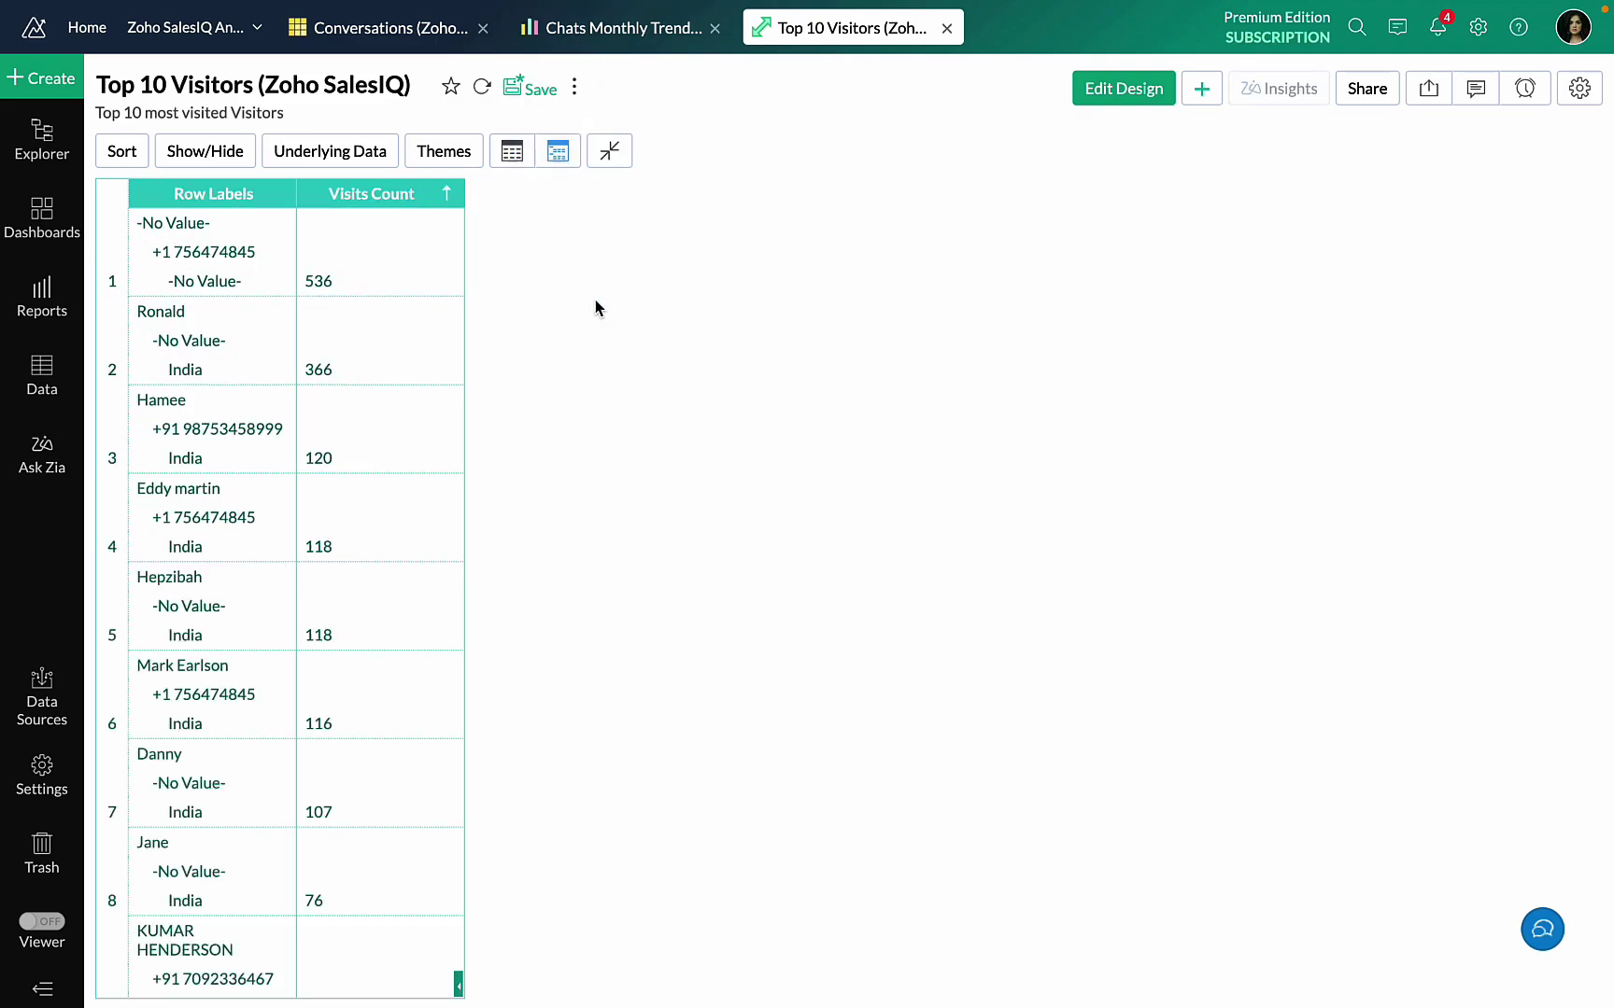
scroll(364, 495, "down", 3)
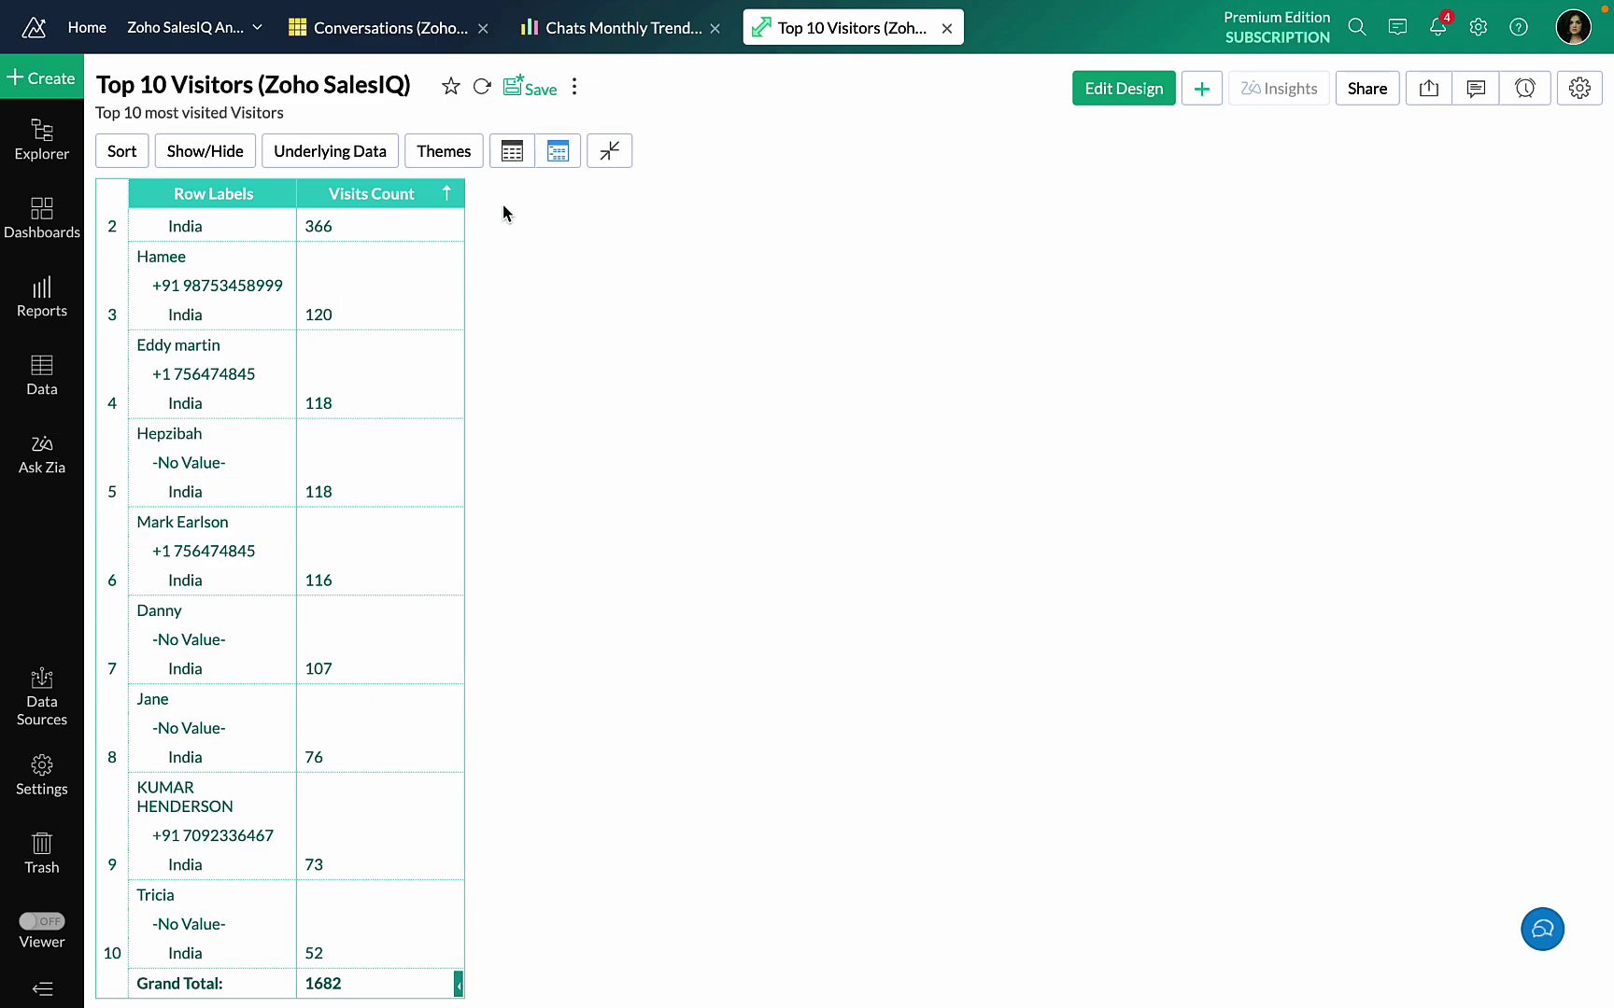
Apply the blue theme color to the Top 10 Visitors table and collapse its visitor rows
left_click(441, 151)
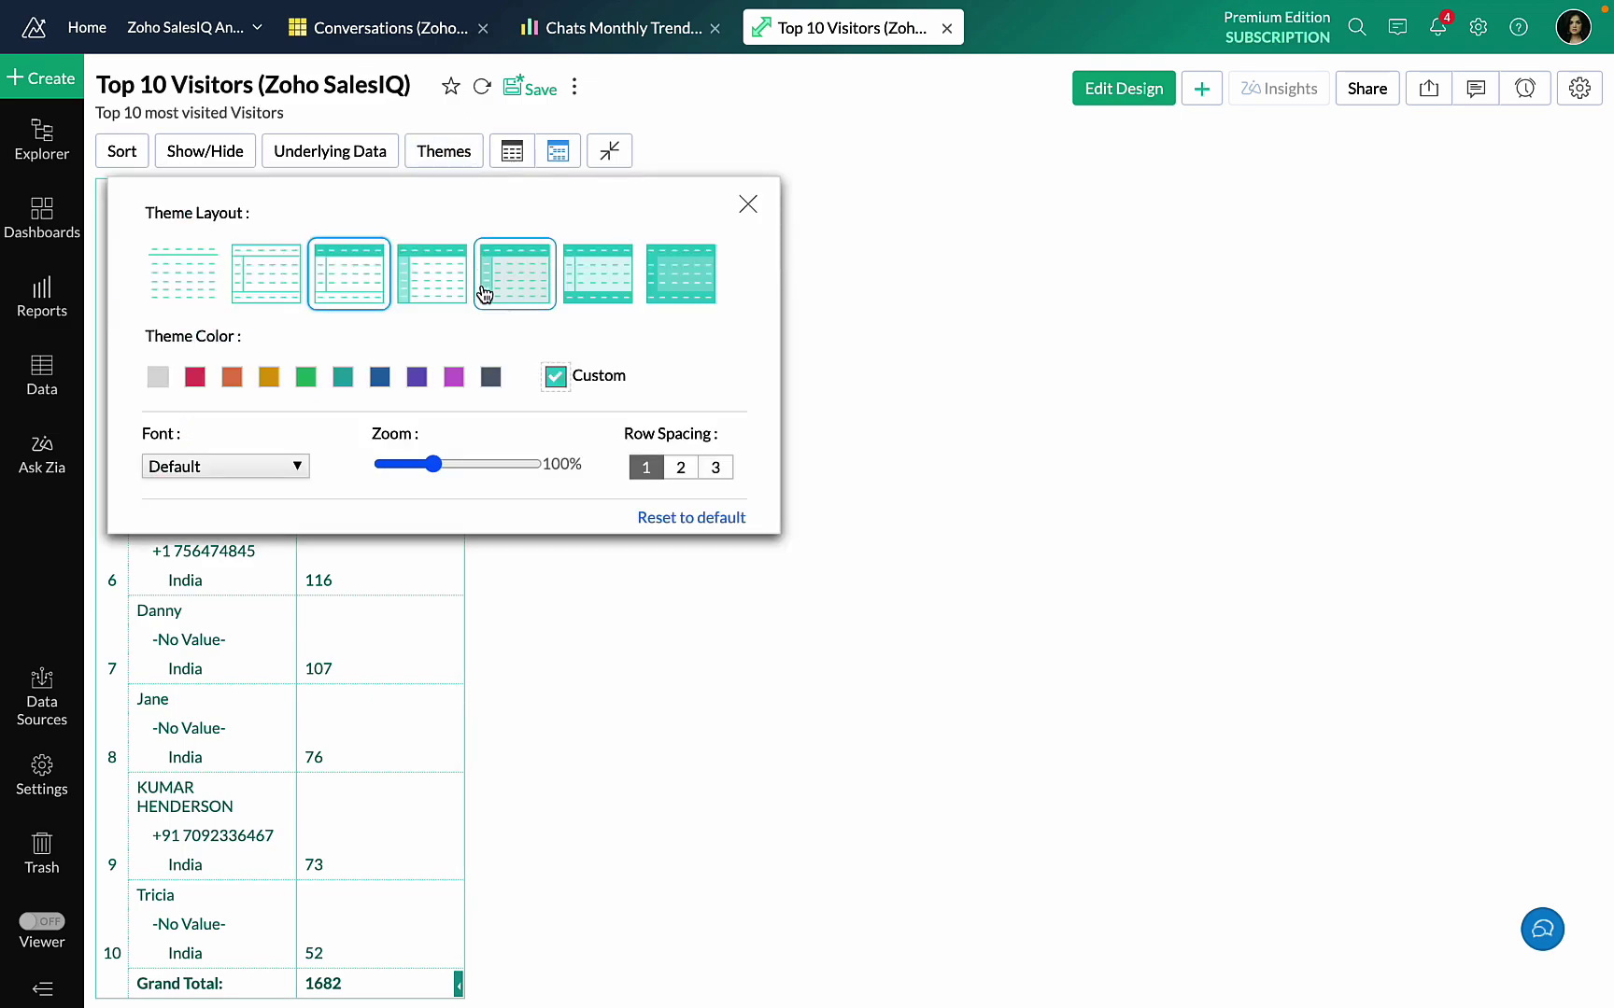
left_click(379, 377)
left_click(605, 156)
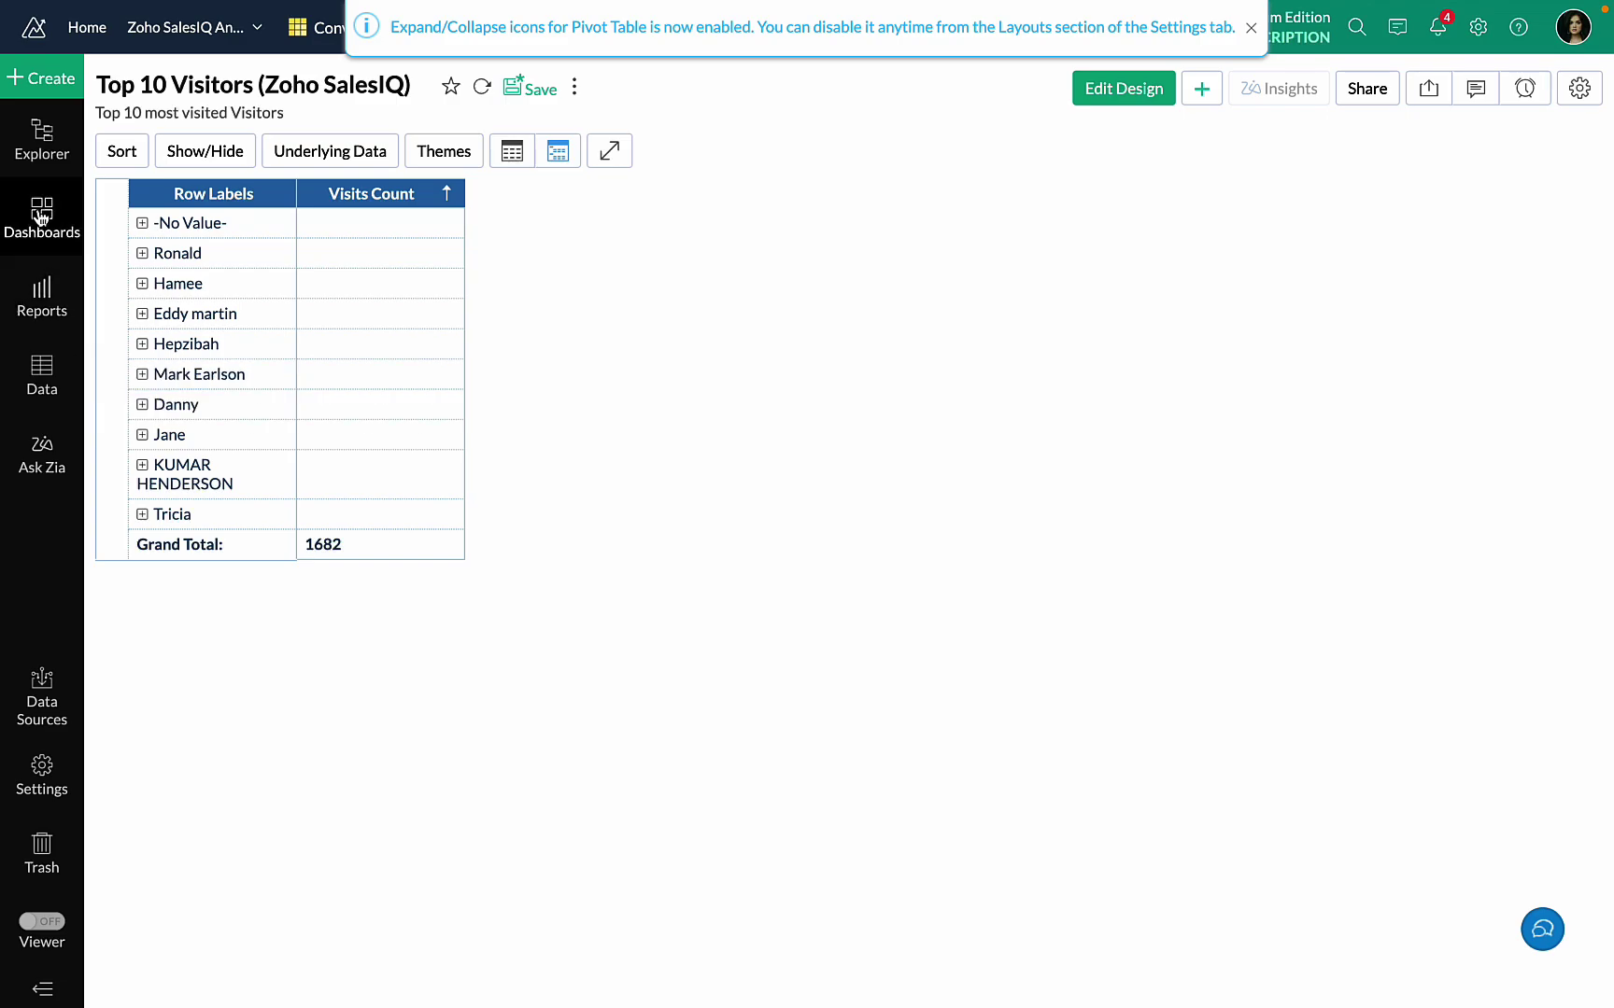
Open the Top 10 Landing Page report and change its packed bubble chart to a bar chart
left_click(42, 300)
scroll(283, 531, "down", 6)
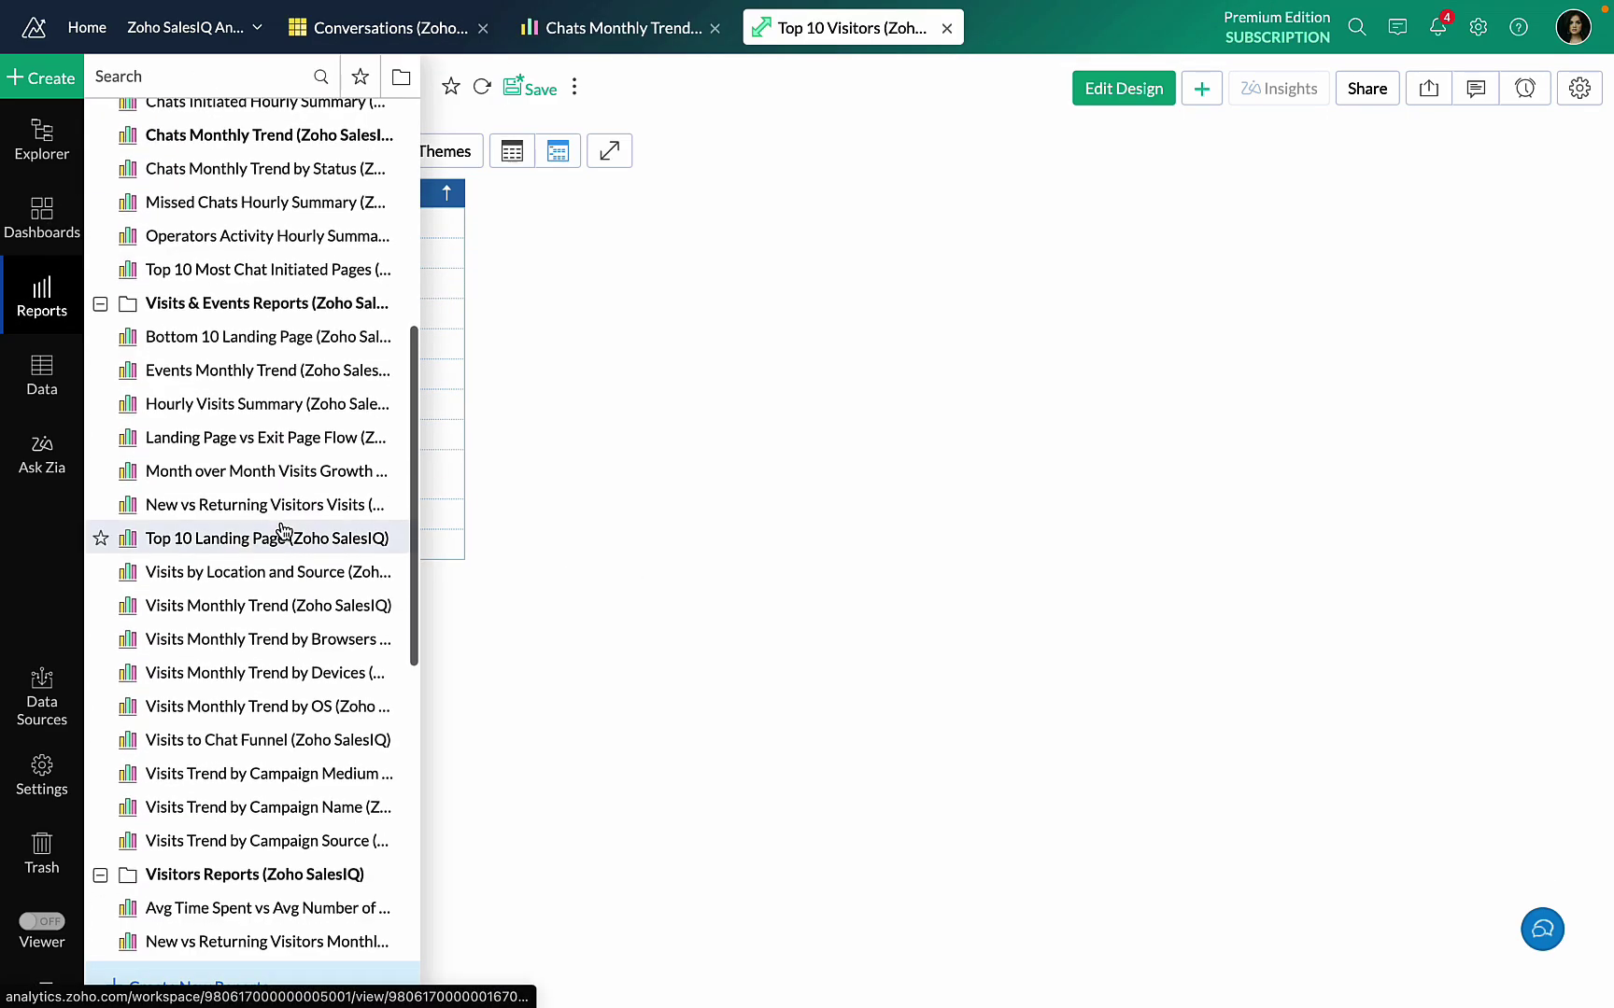
left_click(241, 539)
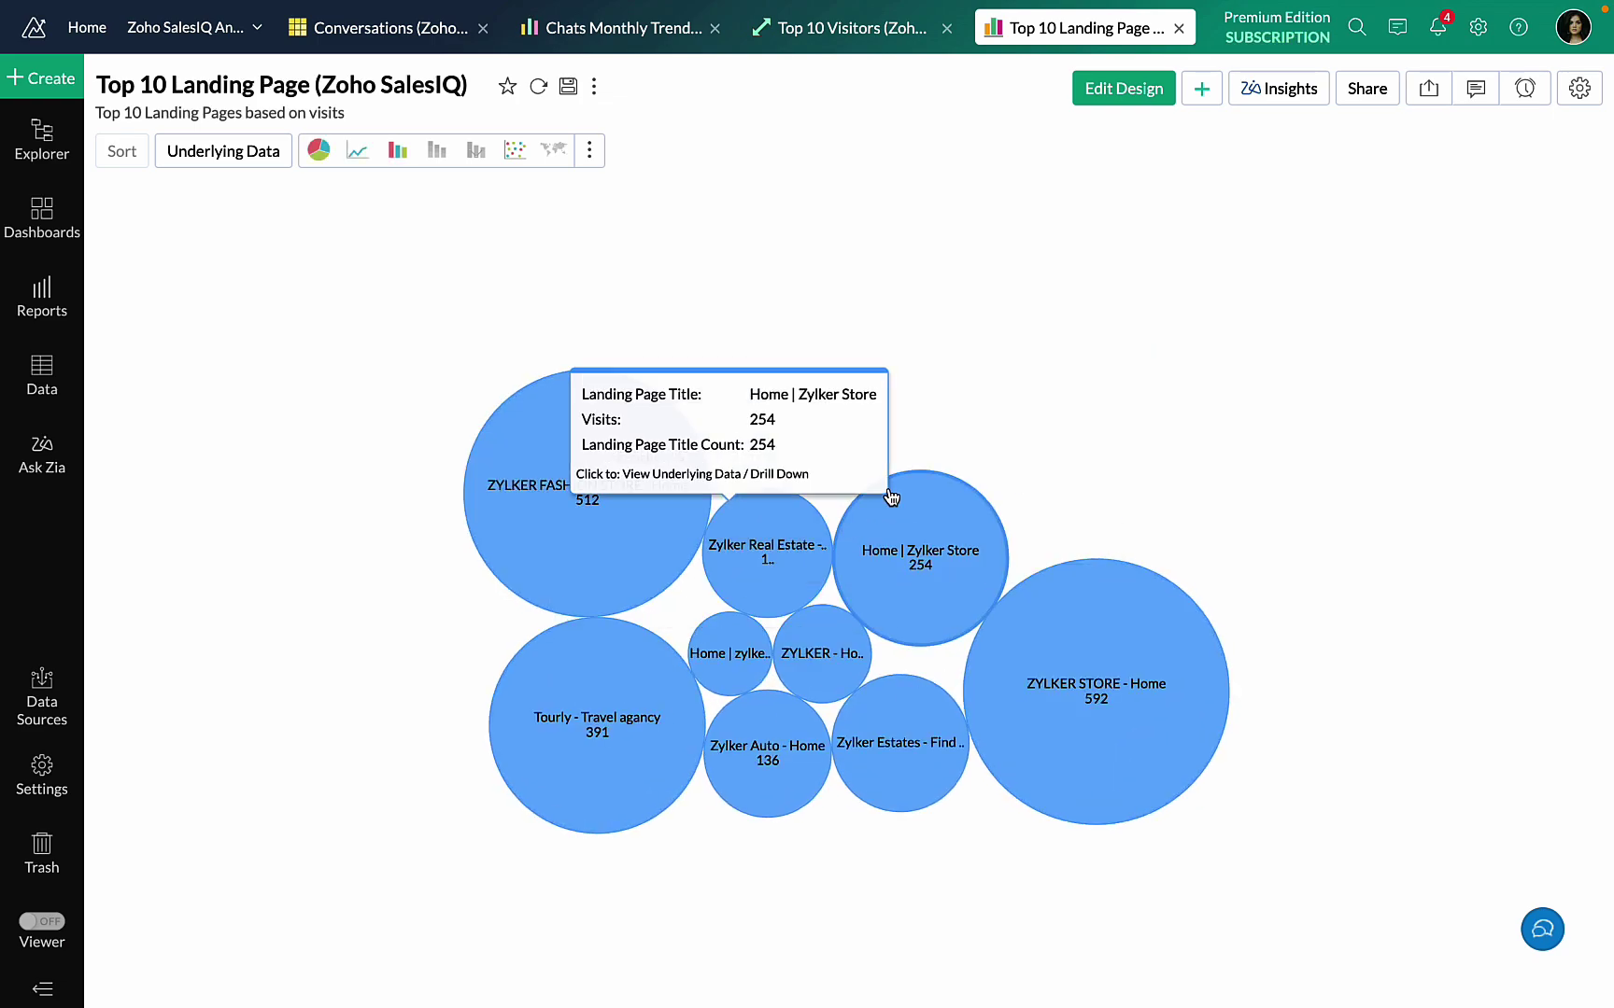
left_click(397, 151)
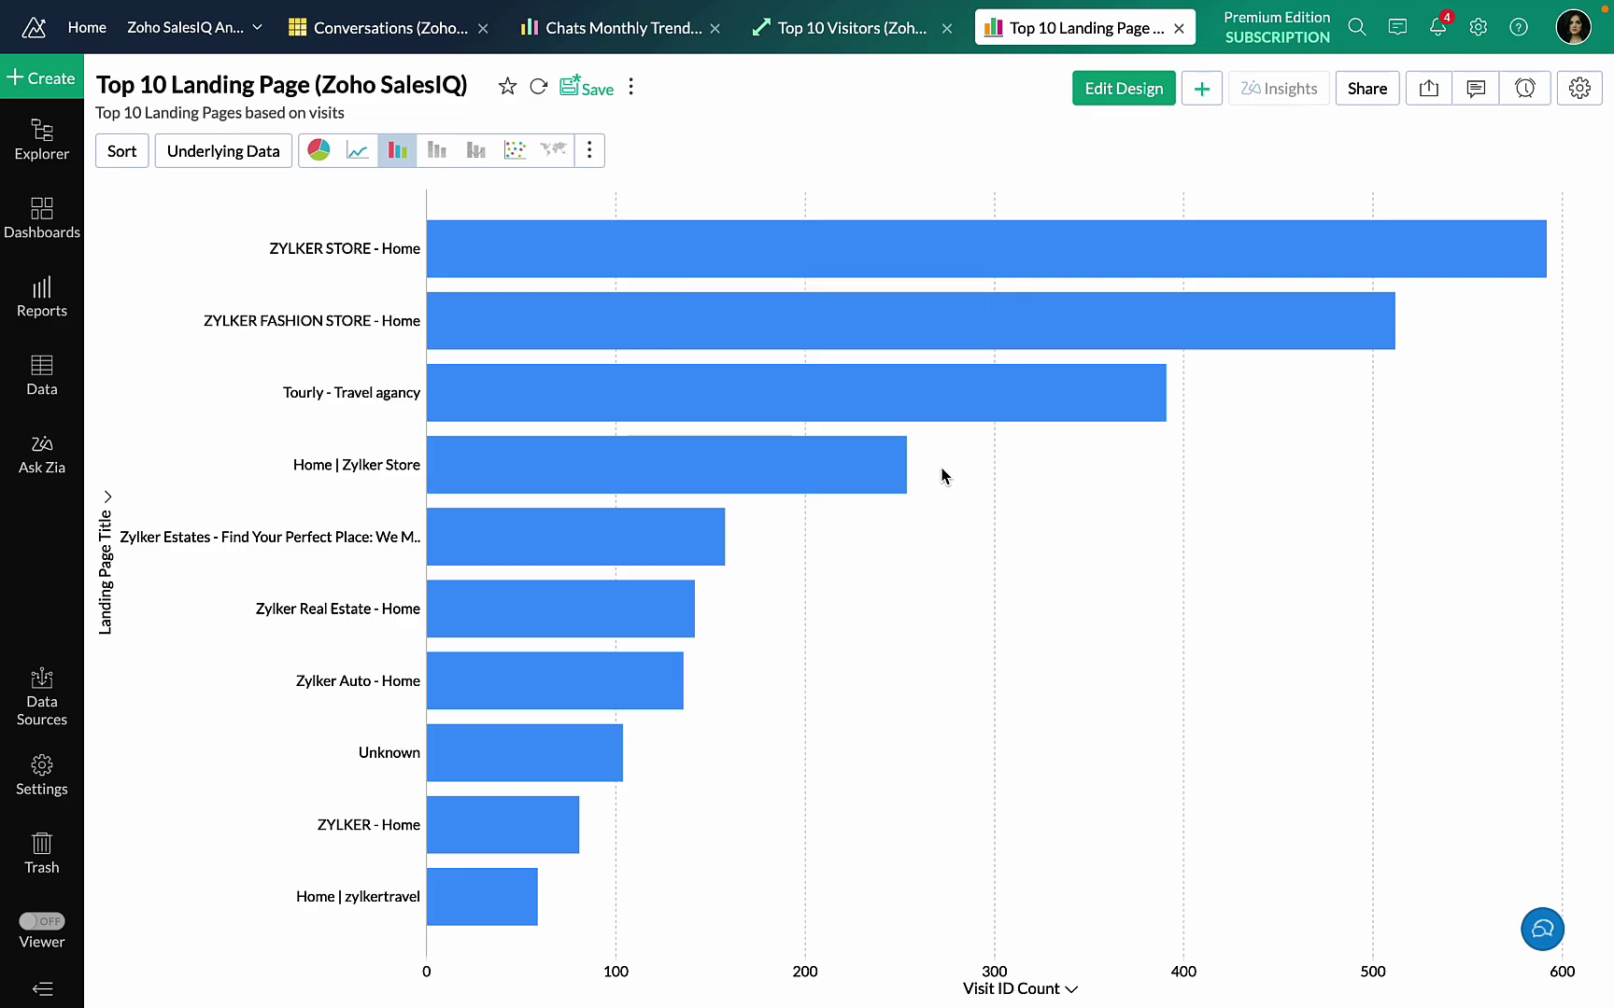
Open the Chat Overview Dashboard and review its summary cards, monthly trend charts and chat breakdown donuts
left_click(31, 280)
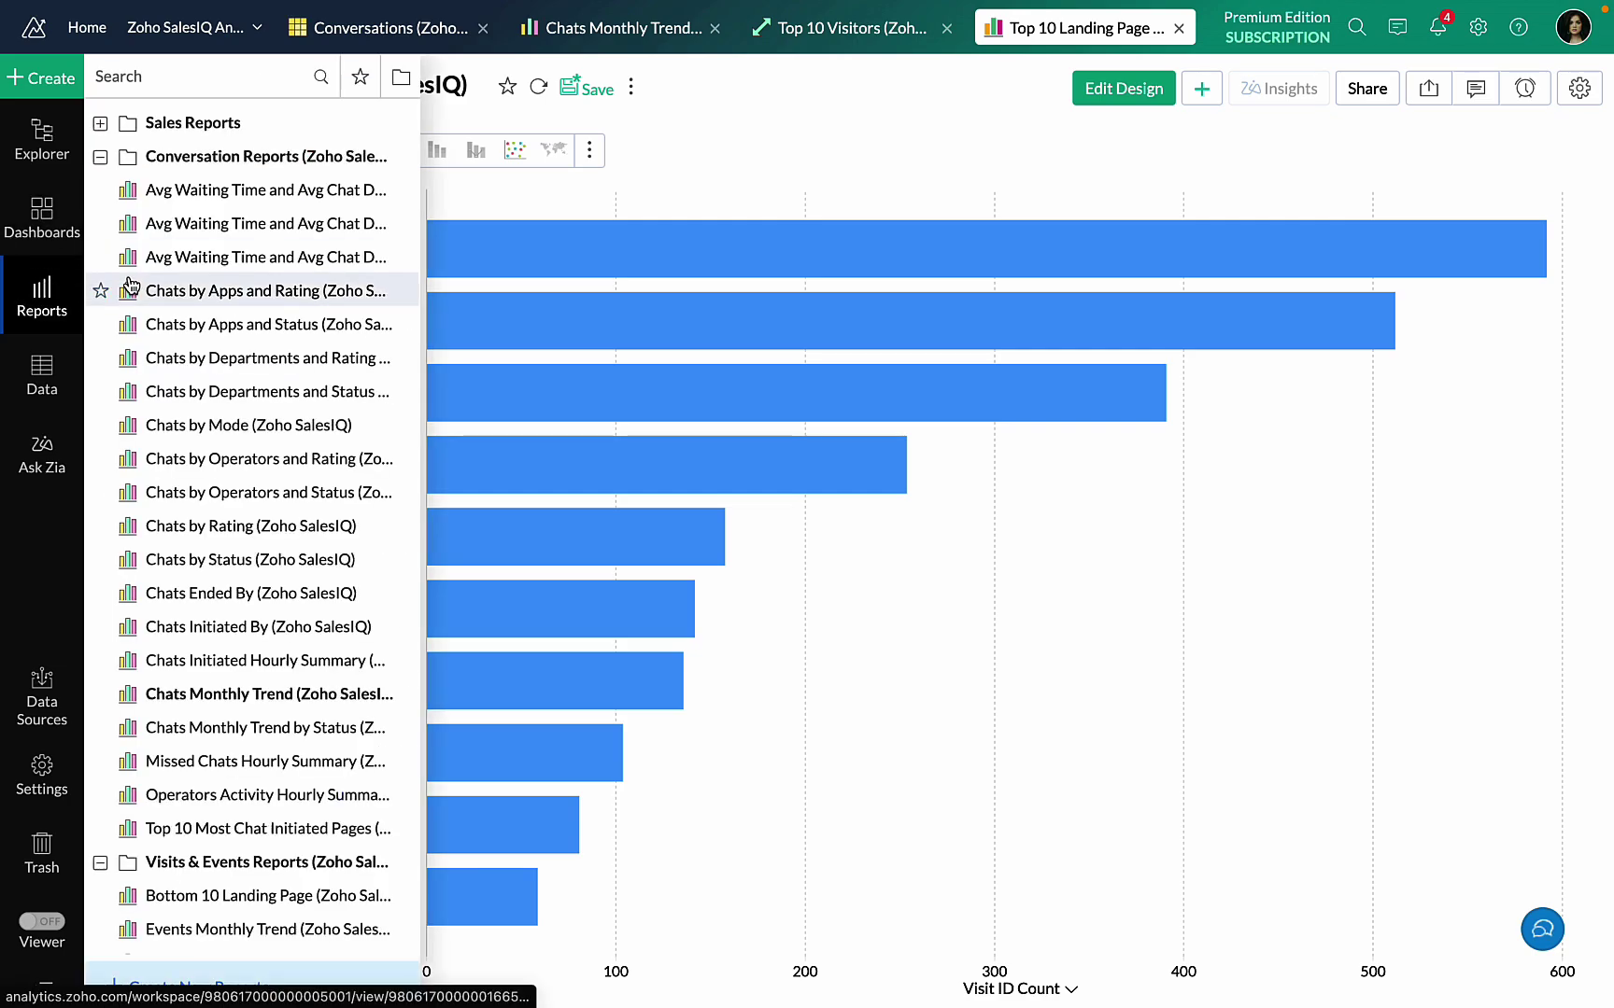
left_click(53, 244)
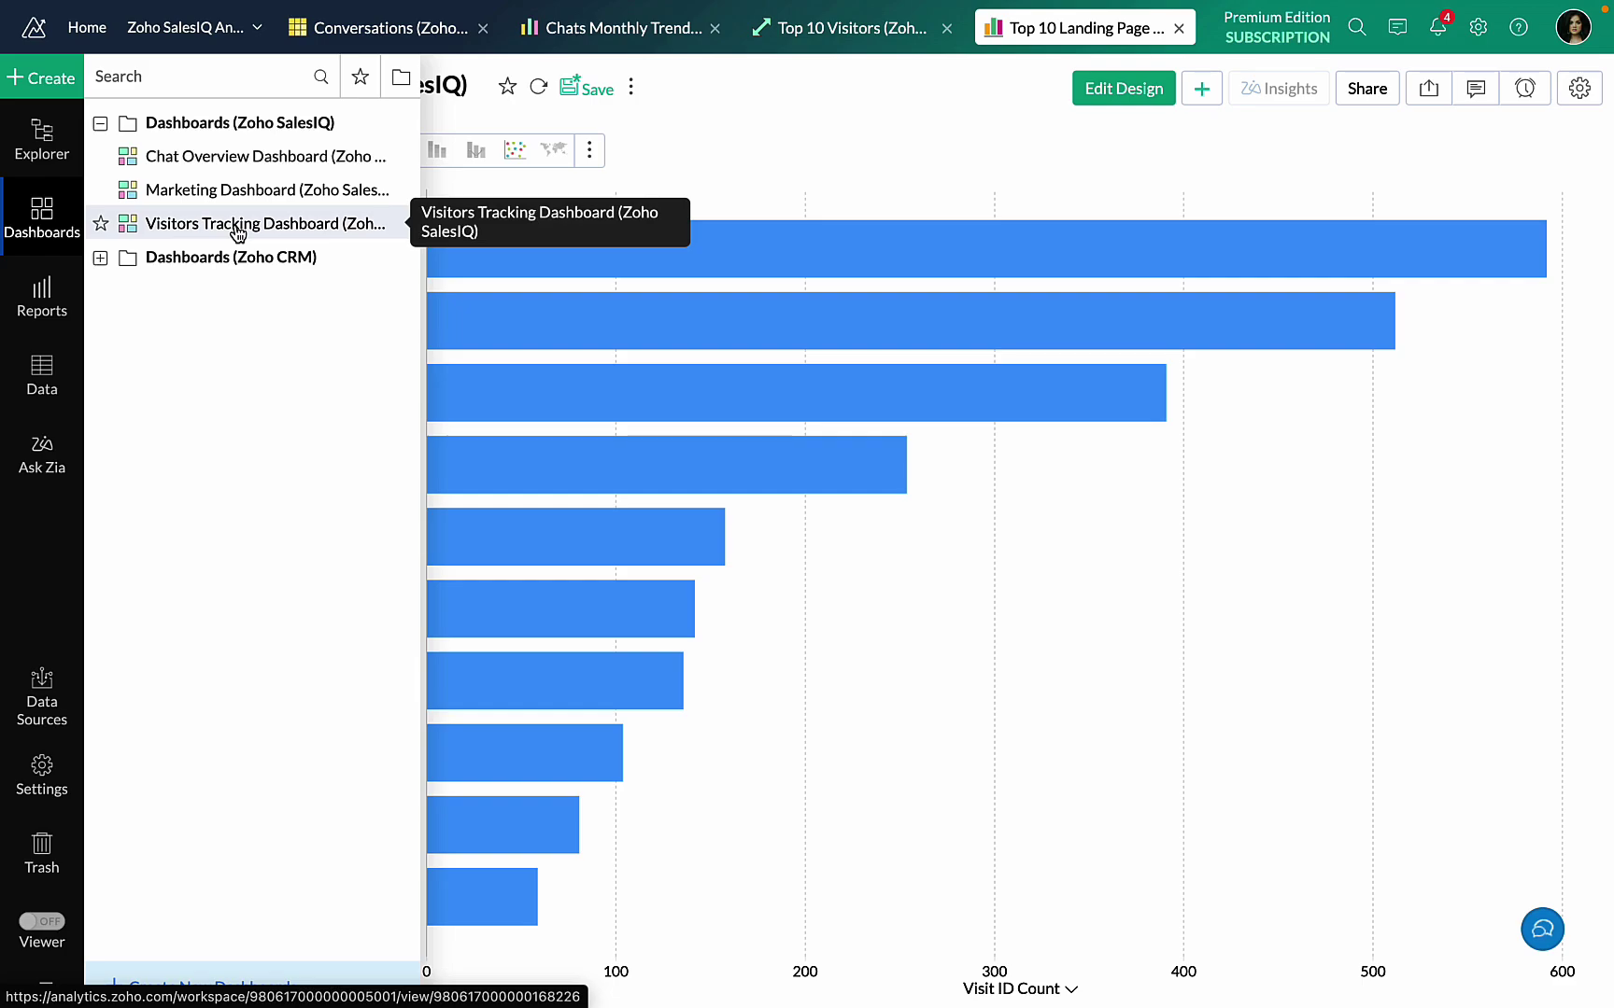
left_click(254, 156)
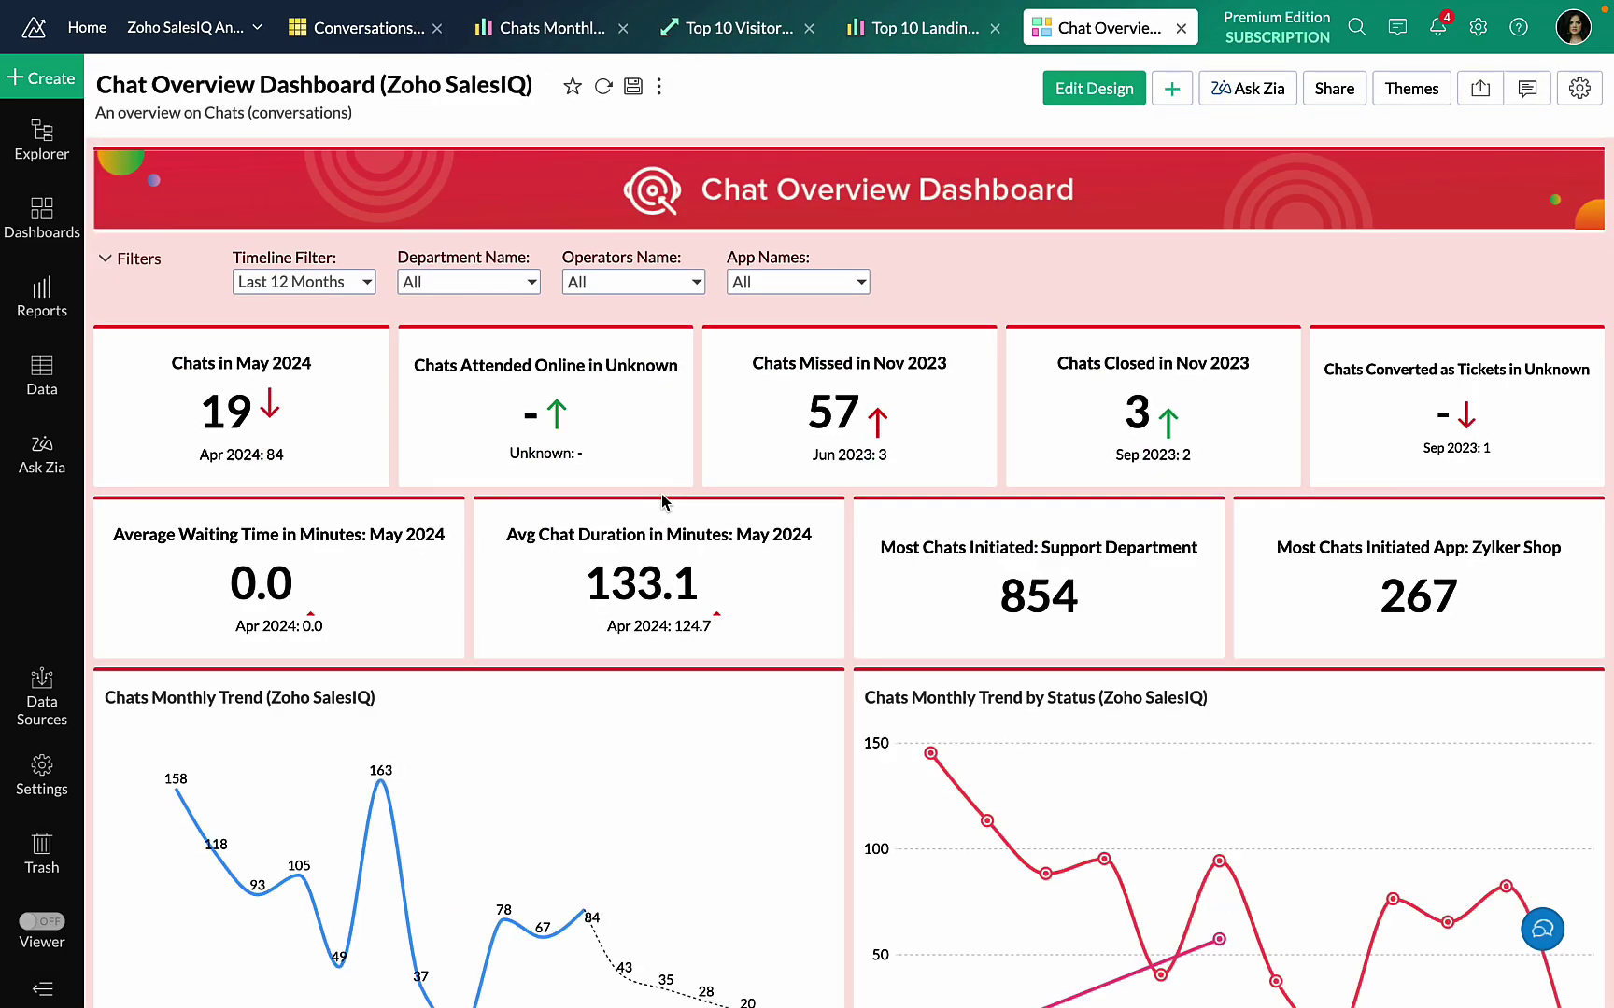
scroll(660, 501, "down", 2)
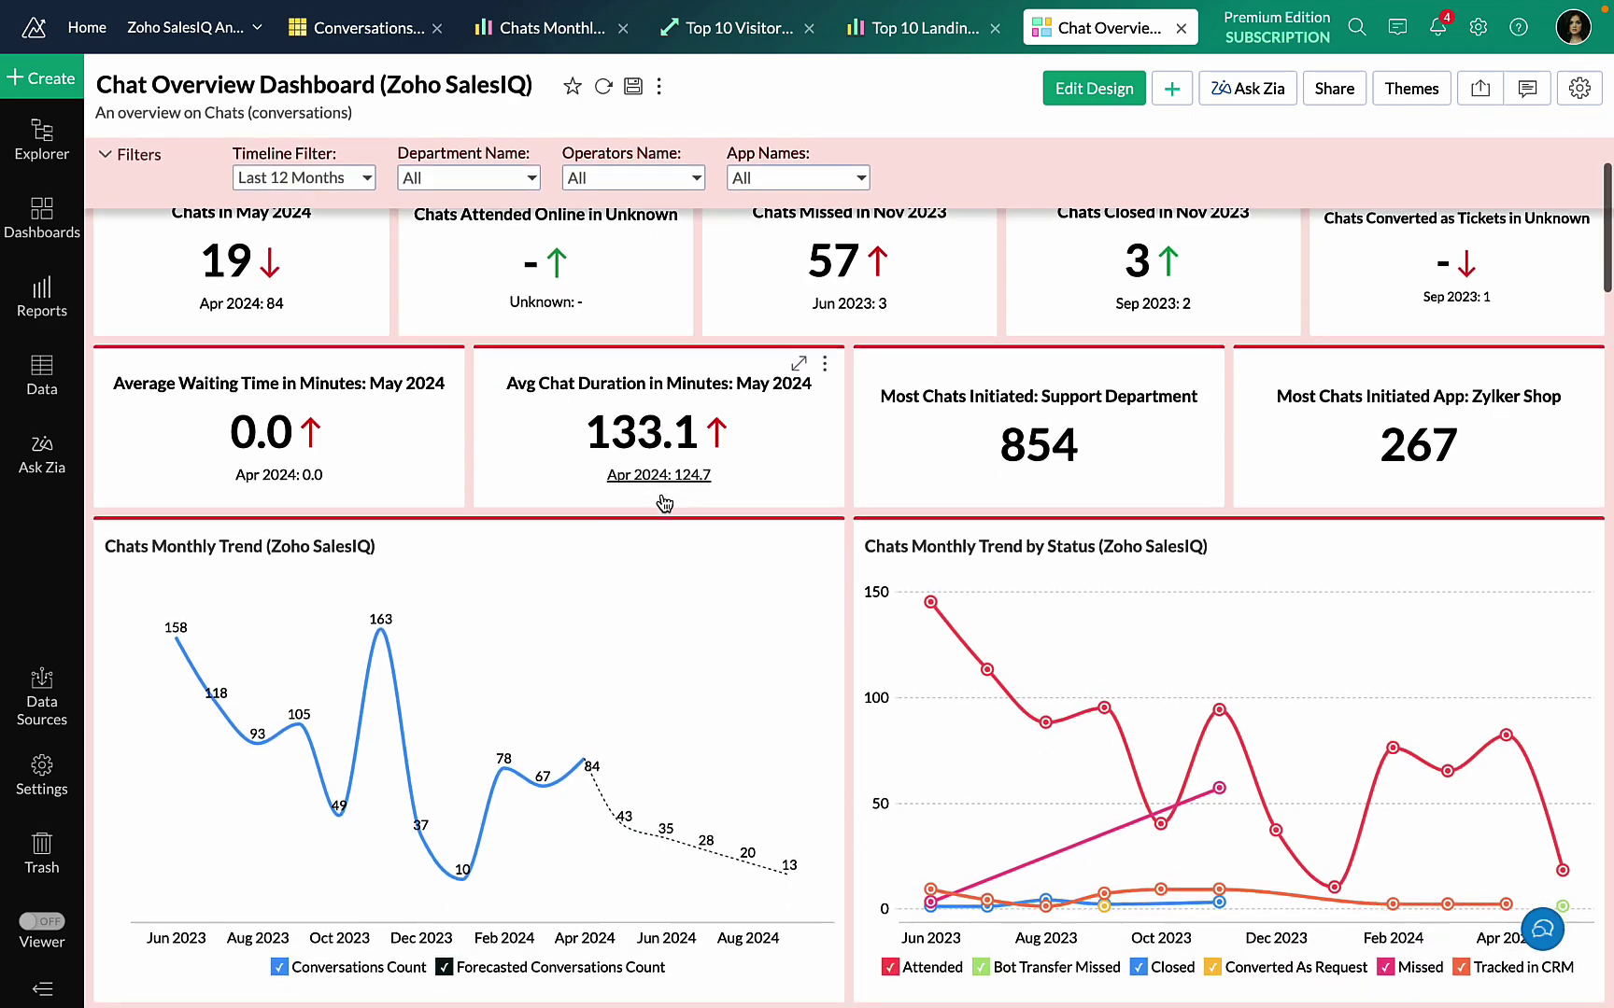
scroll(664, 505, "down", 2)
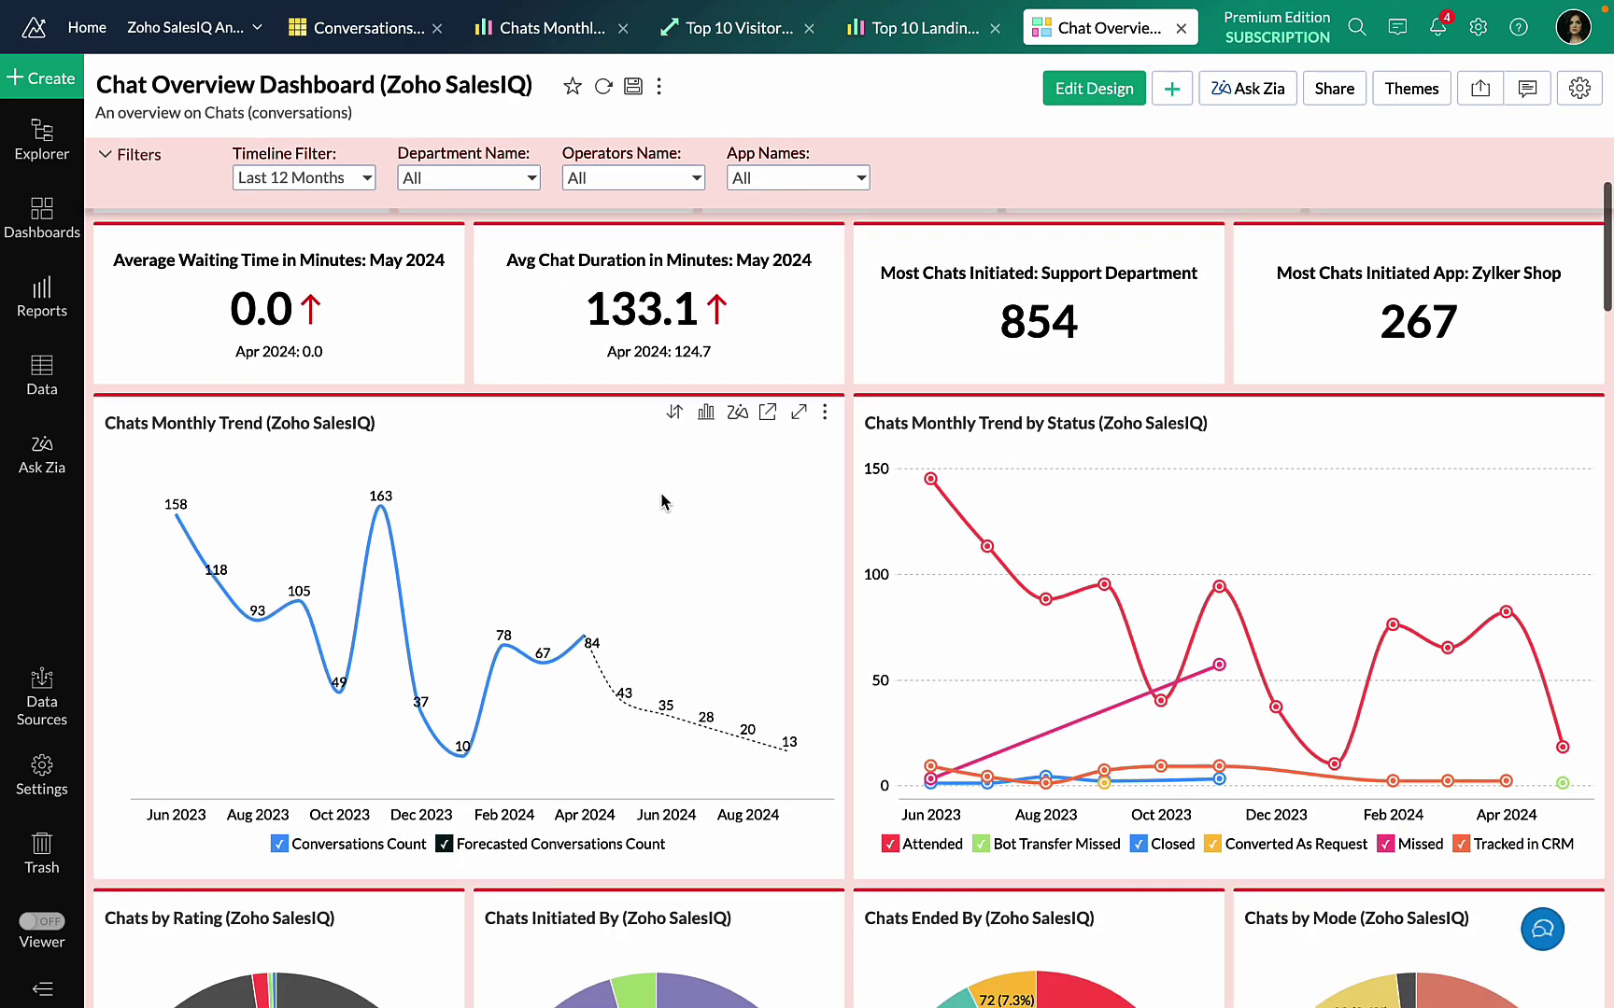
scroll(662, 502, "down", 1)
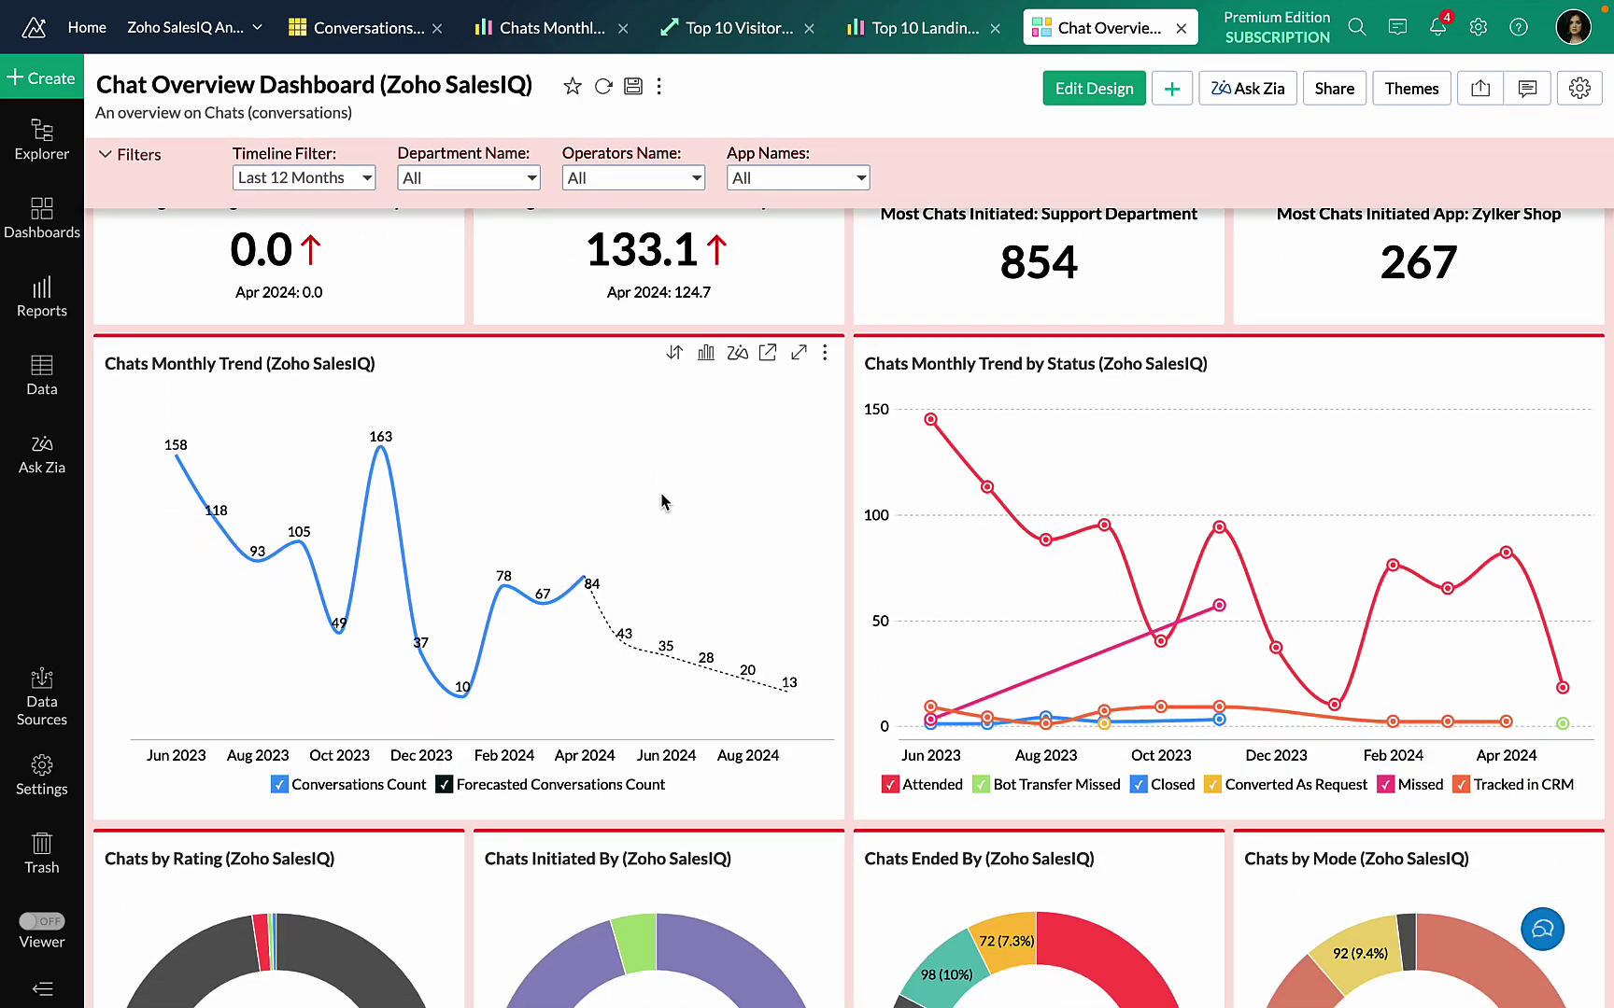
scroll(662, 502, "down", 10)
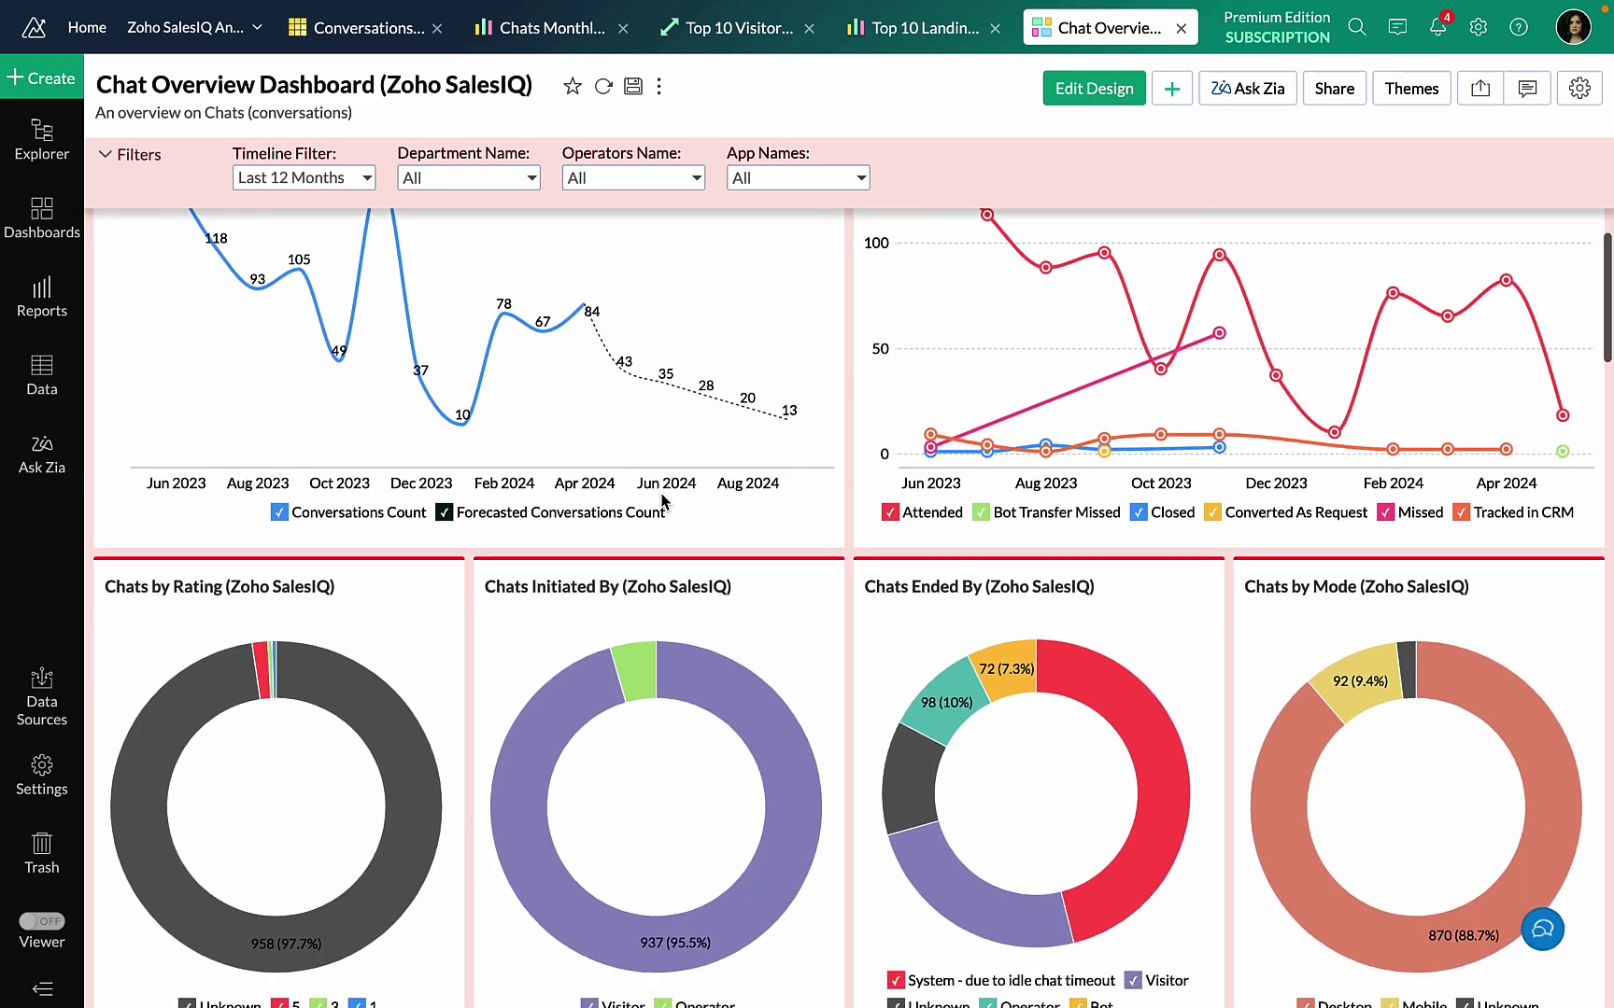
scroll(662, 502, "up", 10)
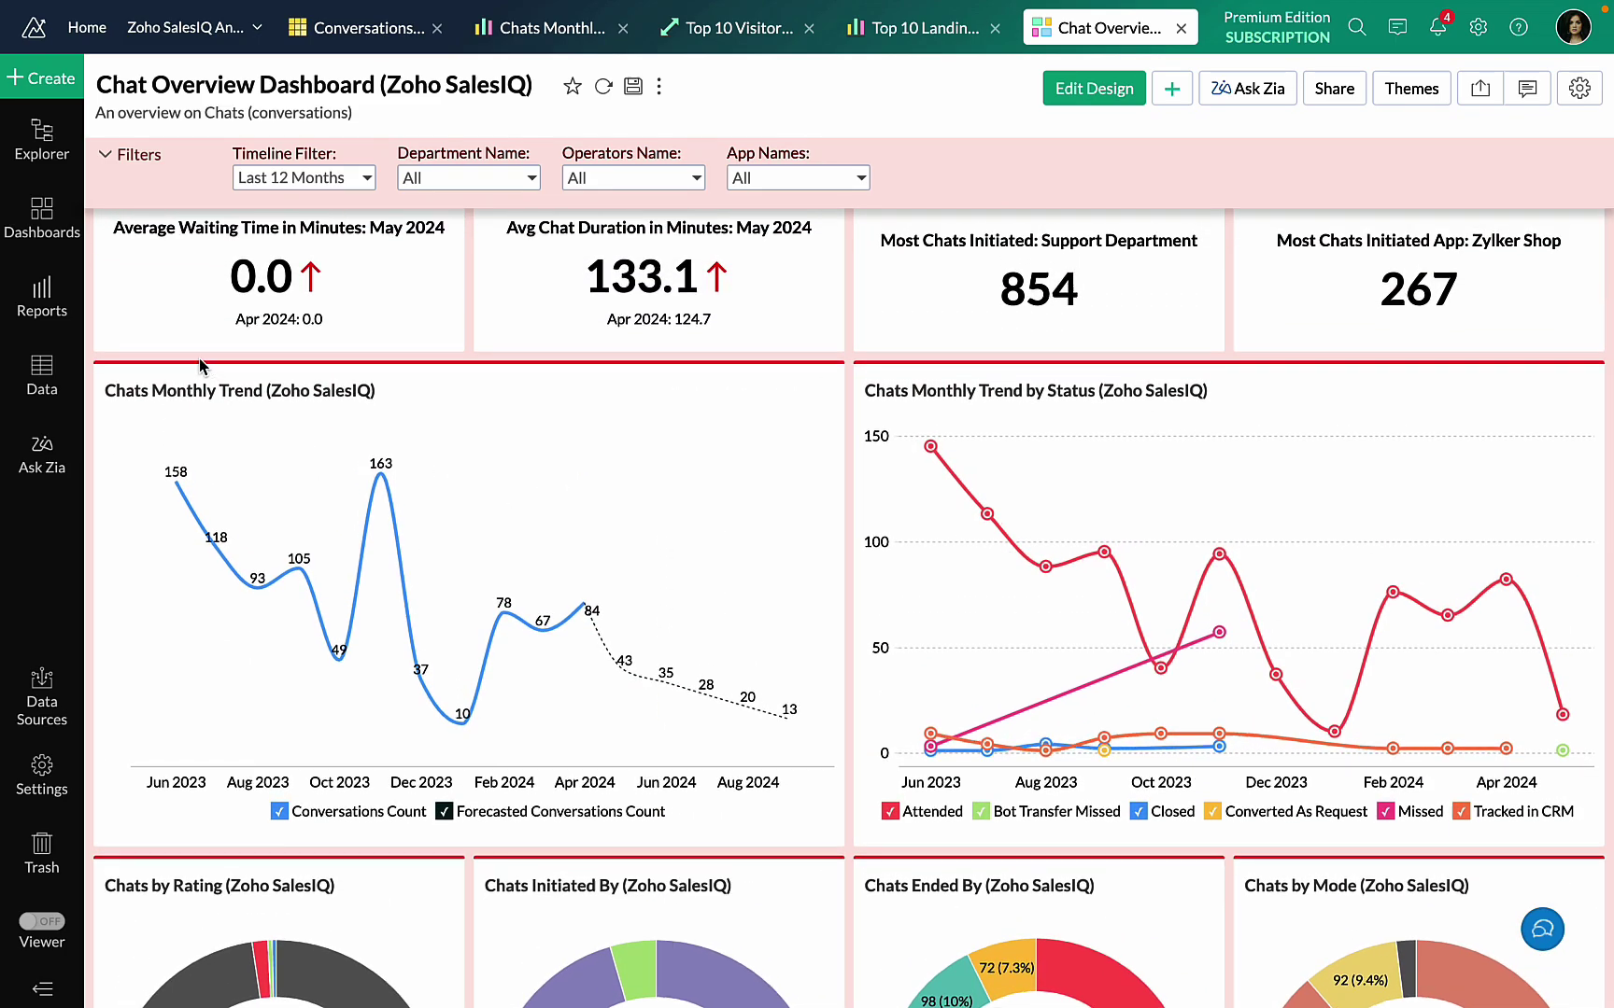
Skim the Chat Overview Dashboard's hourly and department charts, then inspect the forecast points on the Chats Monthly Trend chart
left_click(43, 325)
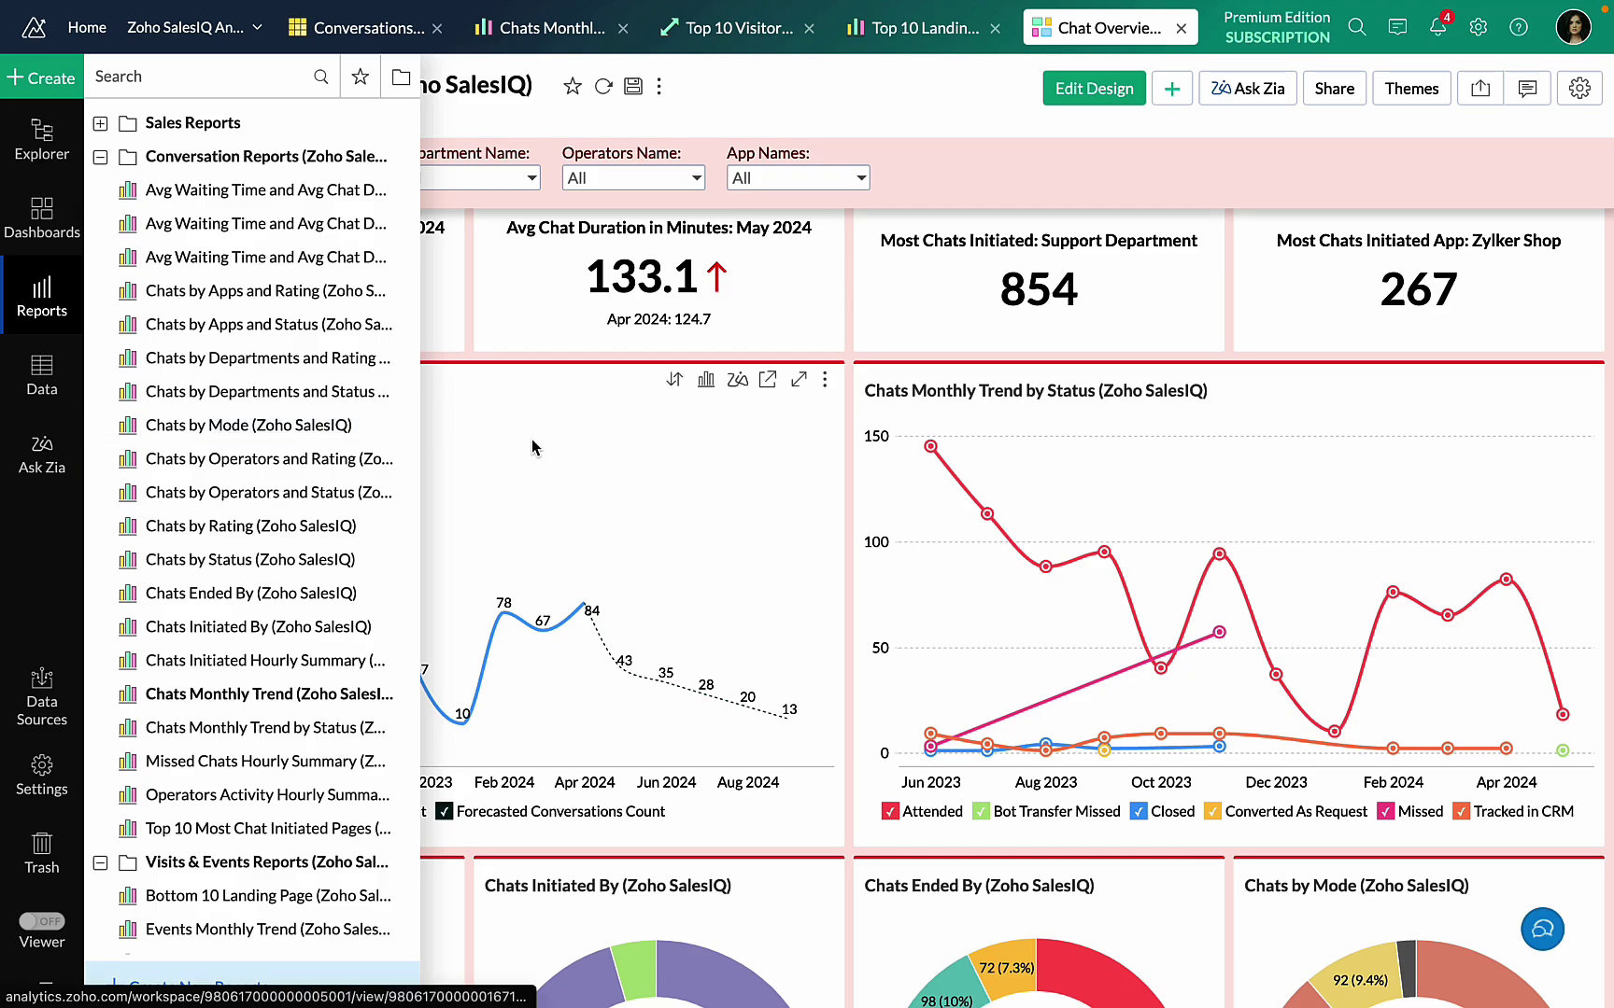
left_click(619, 431)
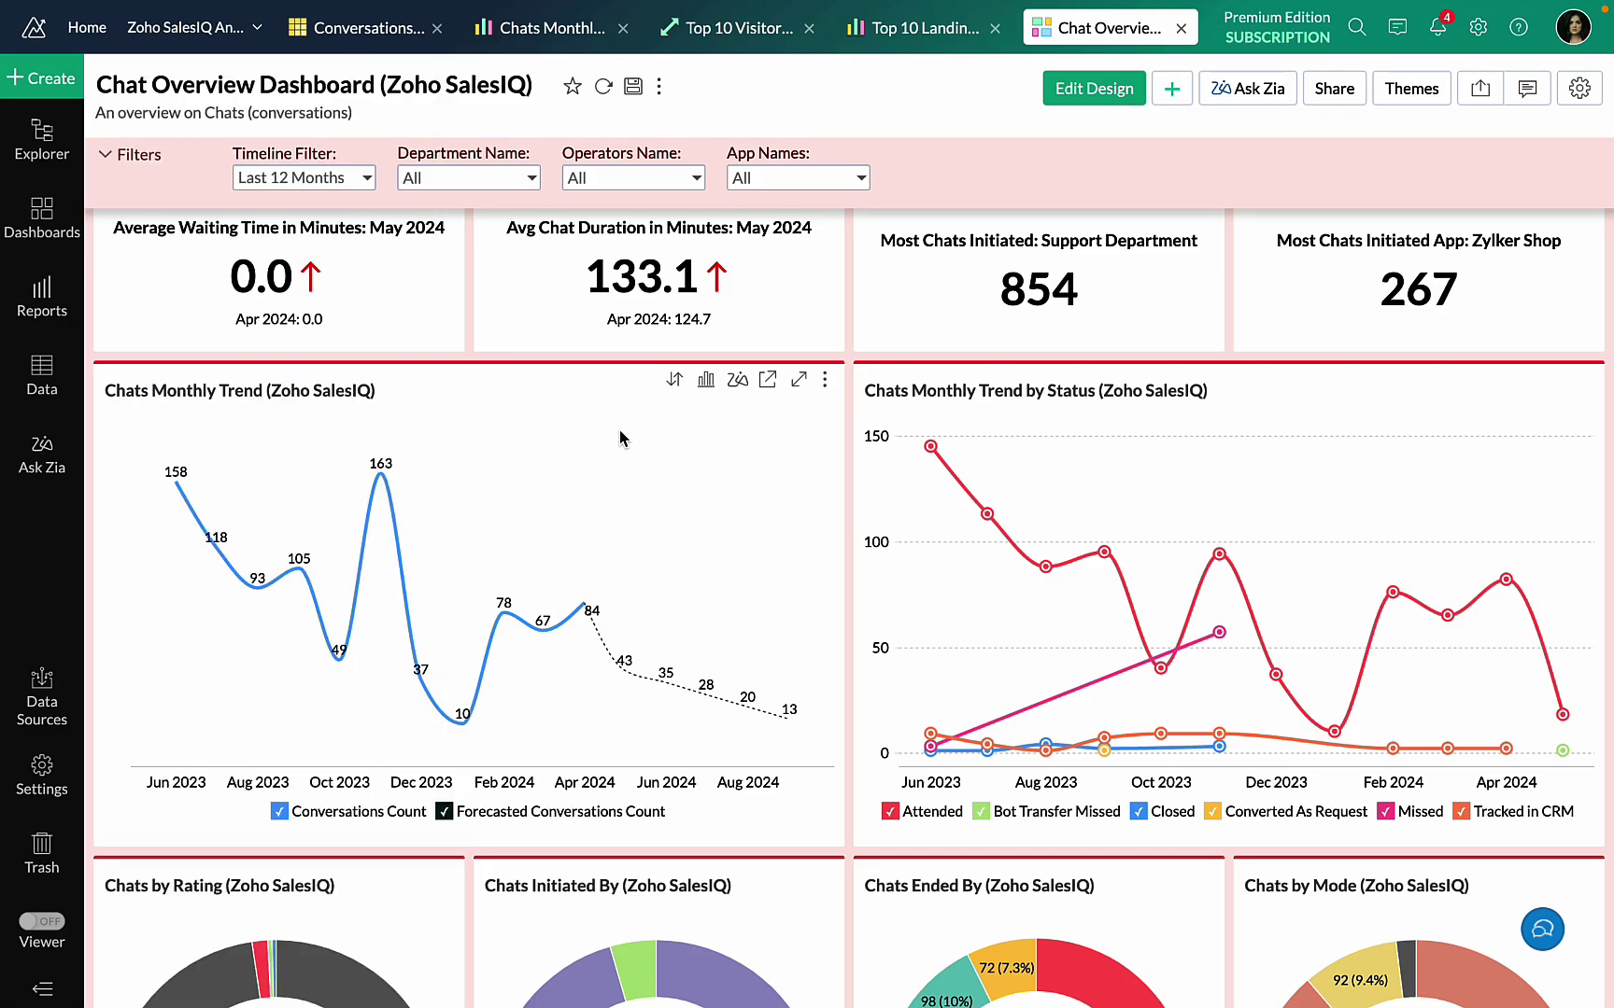
scroll(620, 433, "down", 15)
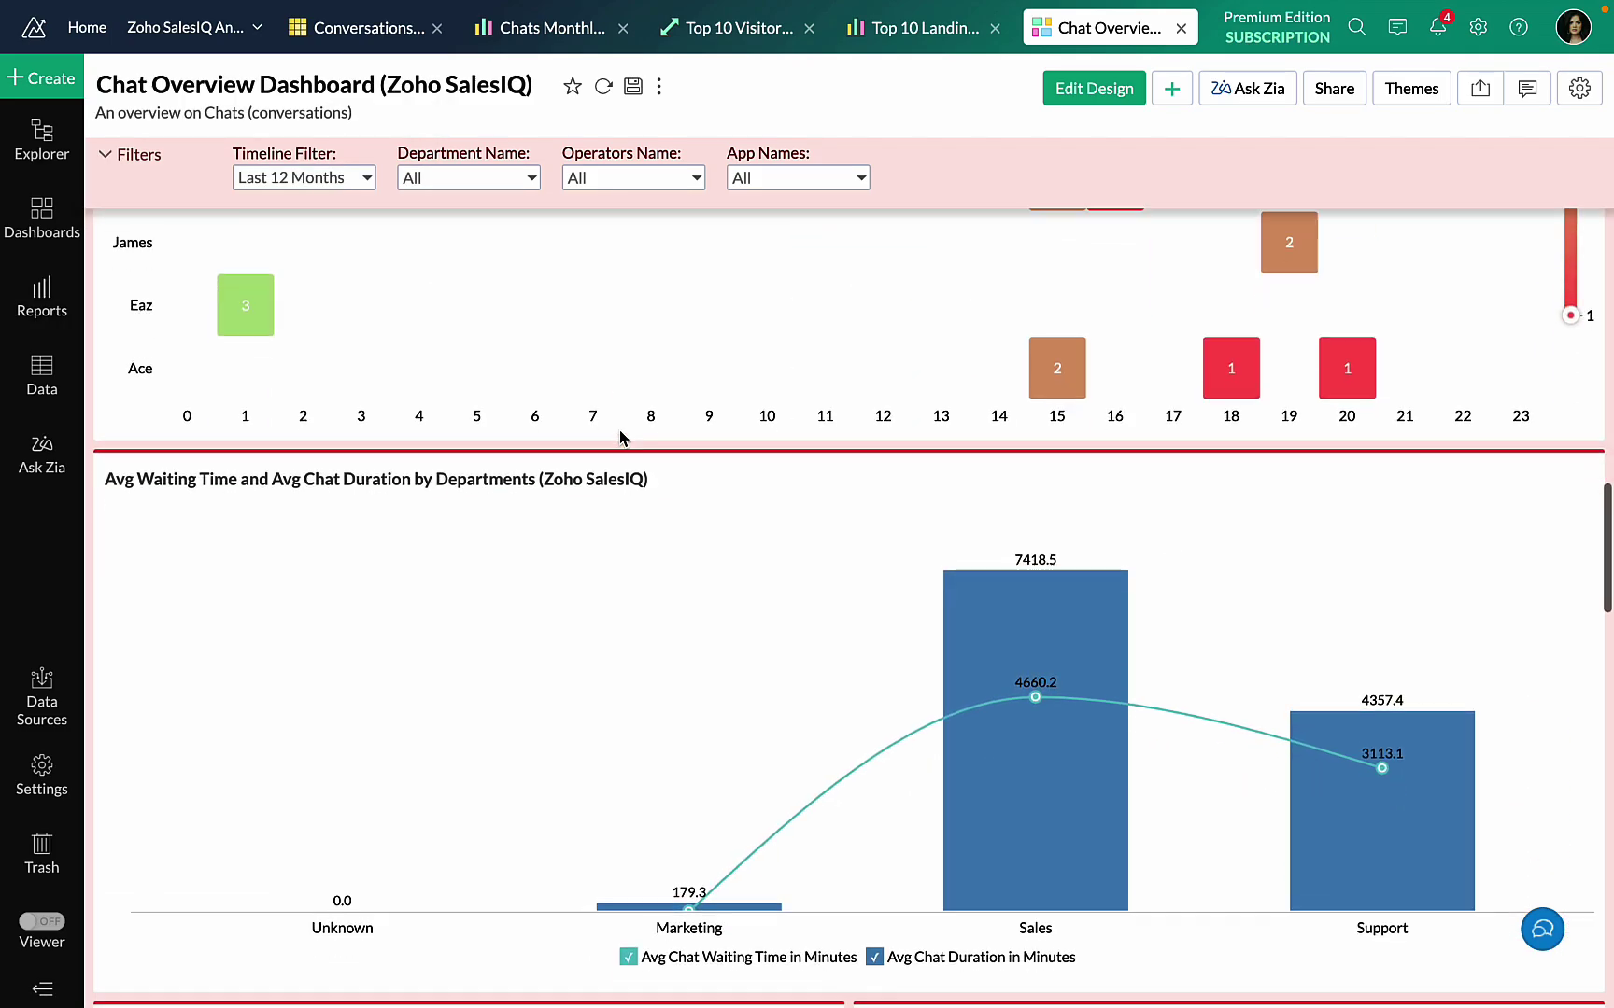
scroll(620, 435, "up", 8)
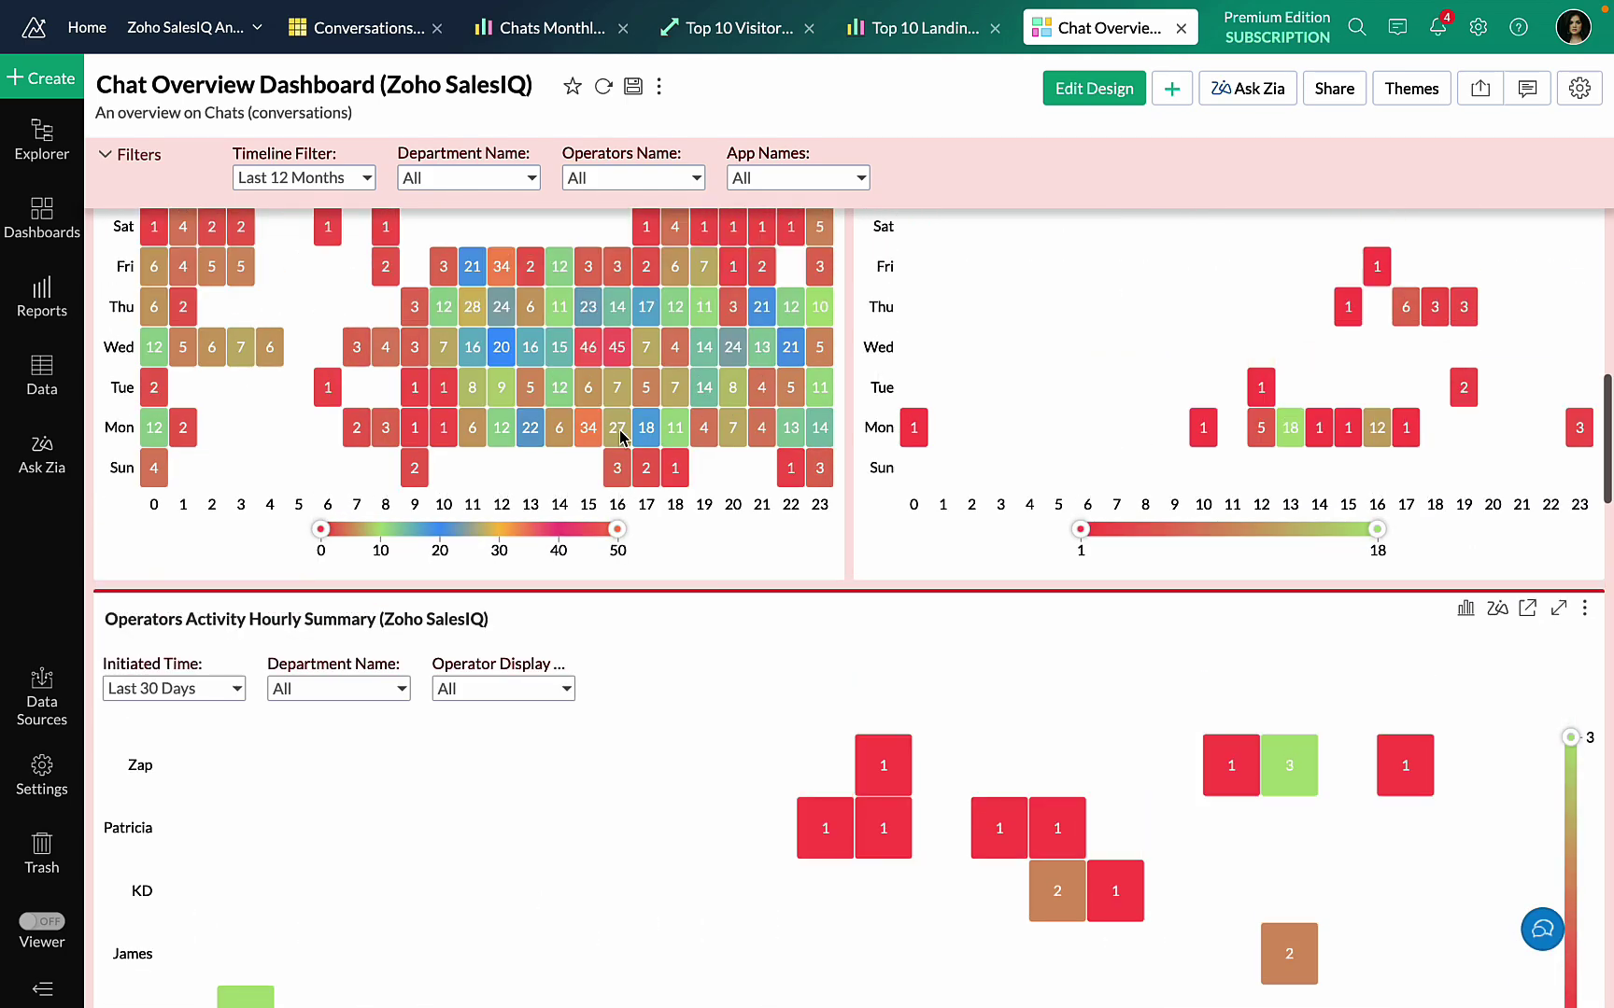
scroll(619, 434, "up", 8)
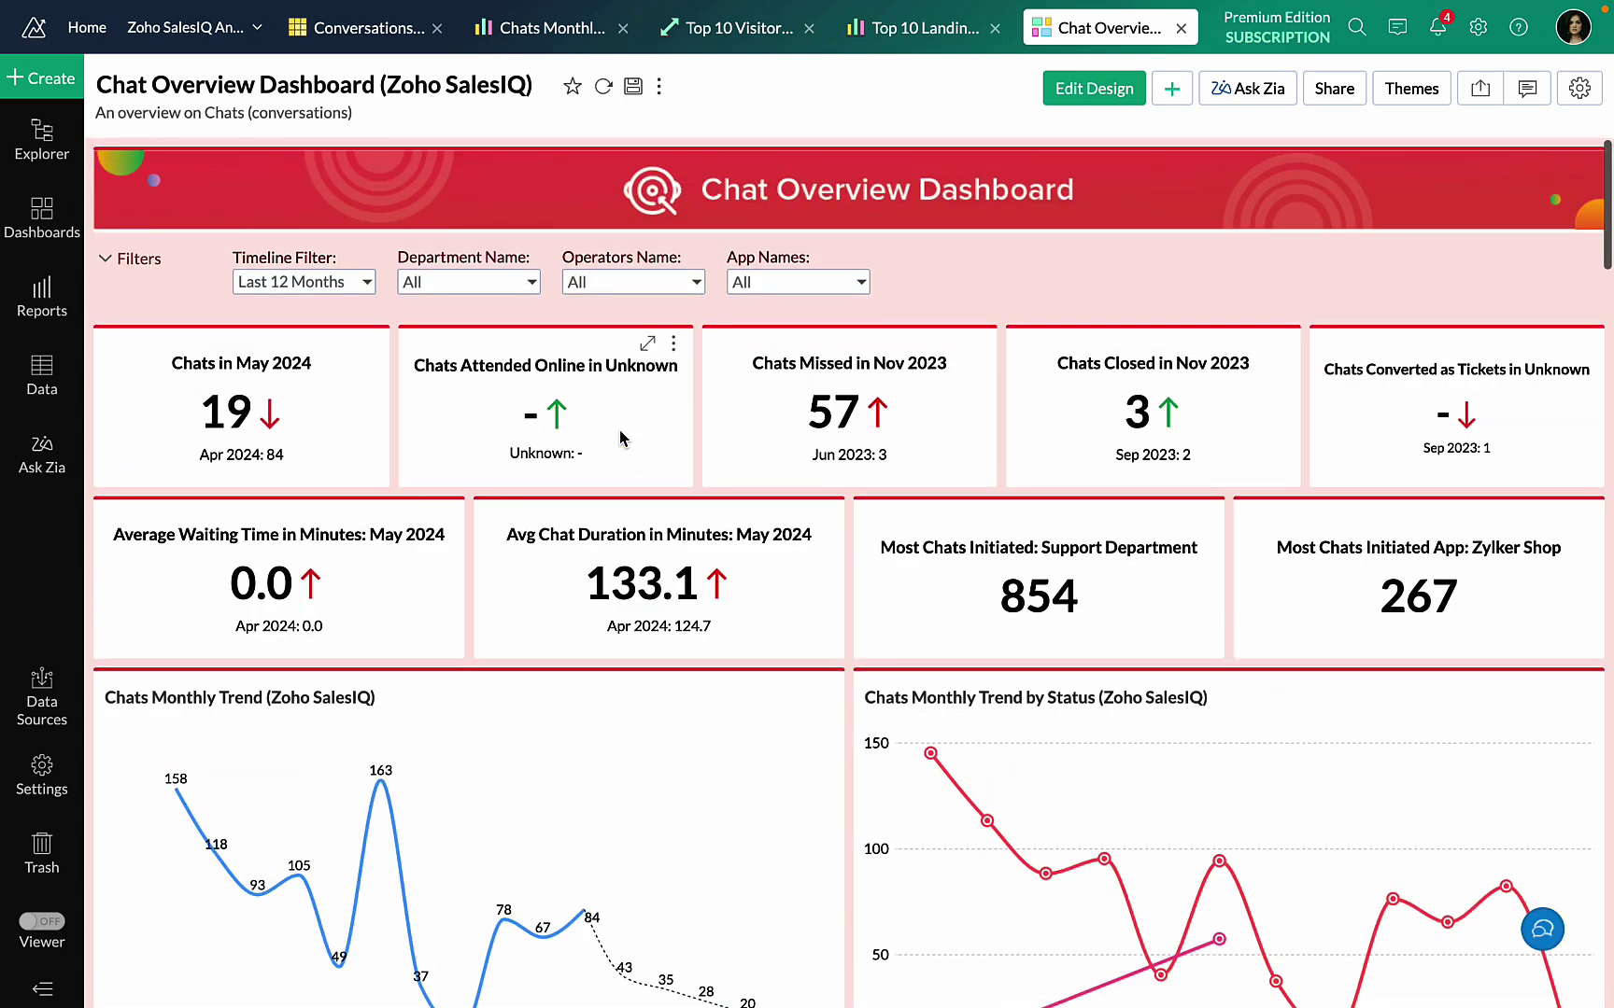
scroll(620, 433, "down", 5)
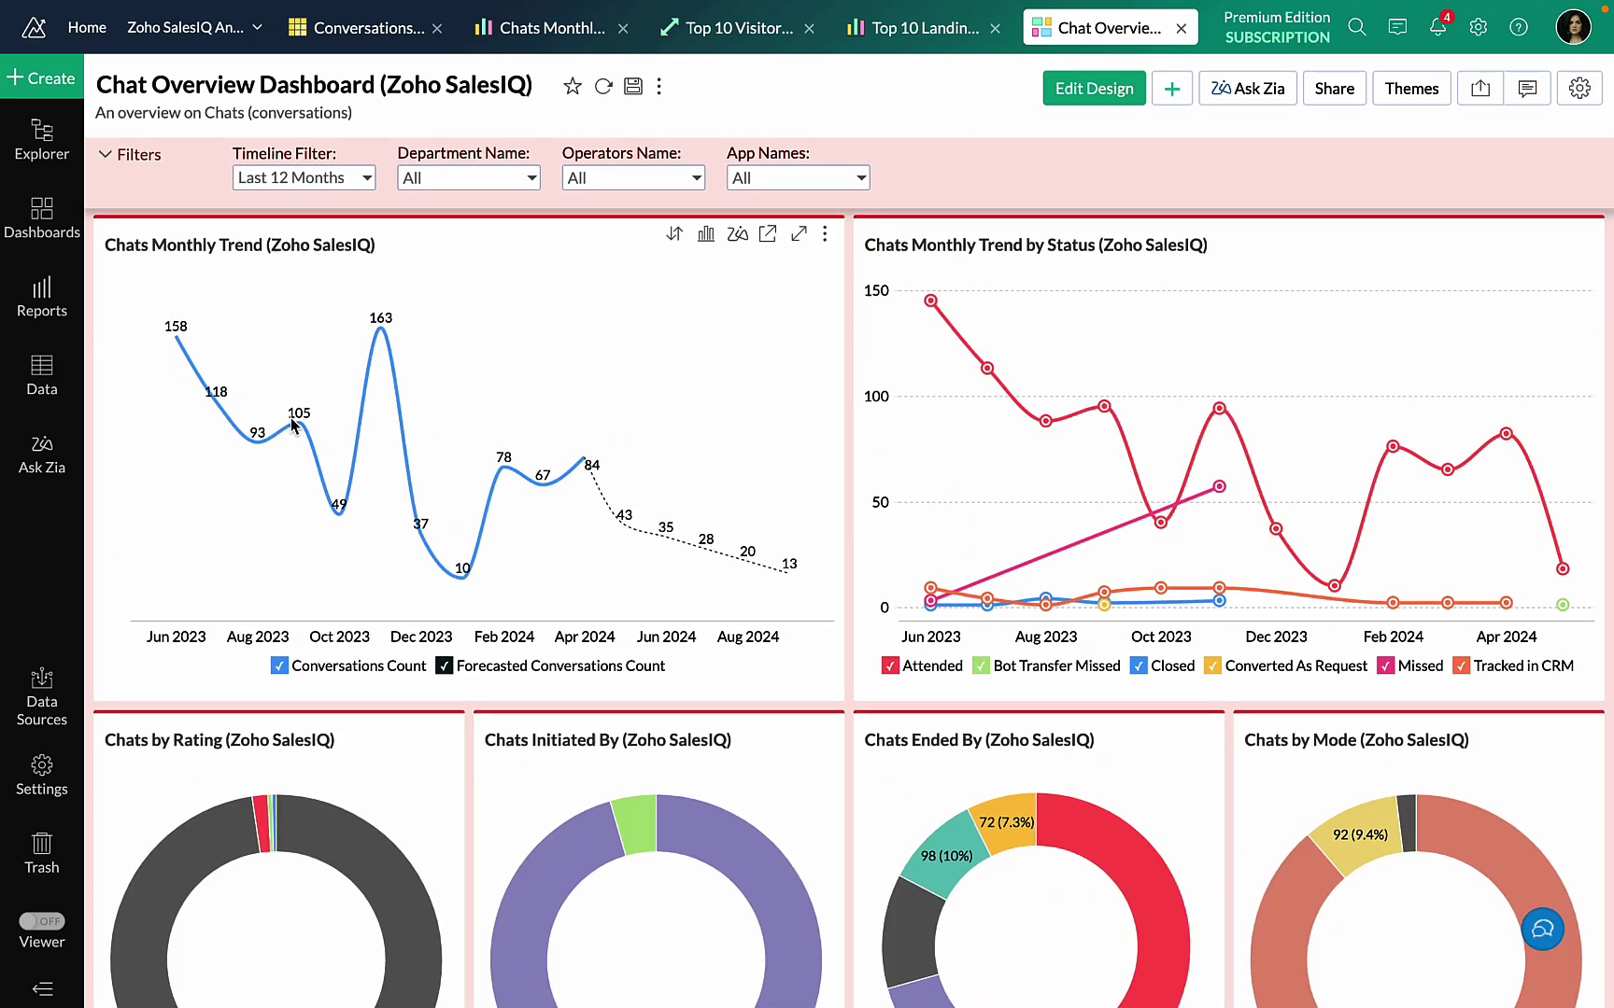
mouse_move(292, 425)
mouse_move(707, 551)
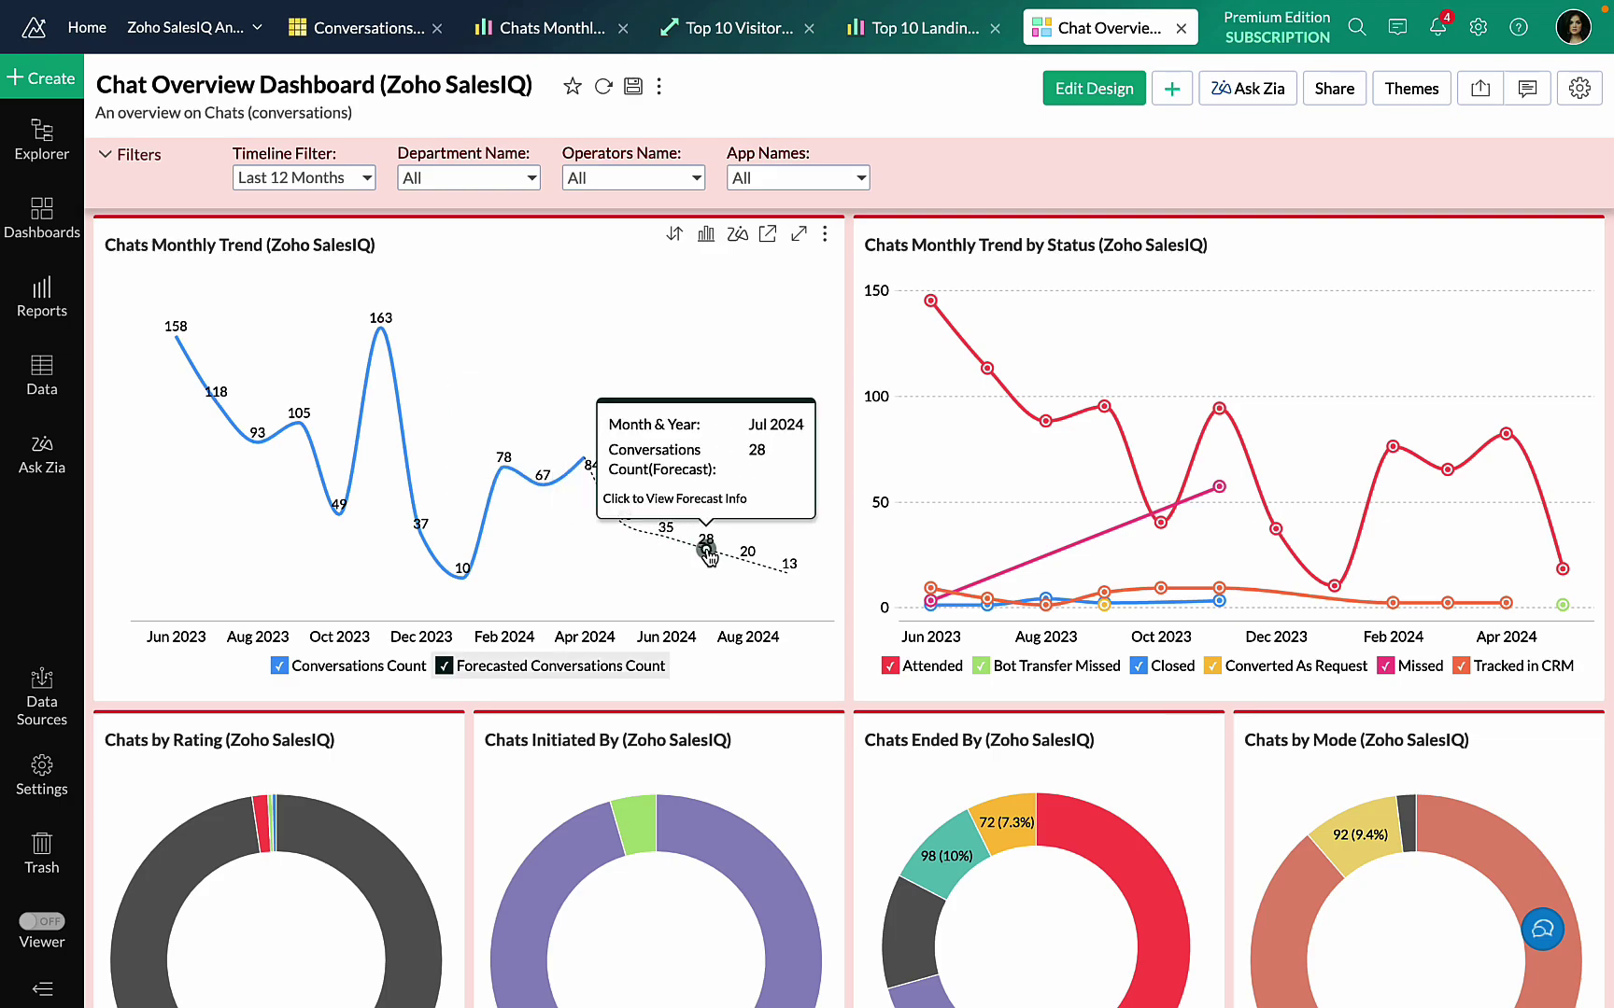
Examine the Chat Overview Dashboard's hourly heat maps, operator activity summary, and department and operator performance charts
scroll(707, 551, "down", 1)
scroll(1324, 691, "down", 8)
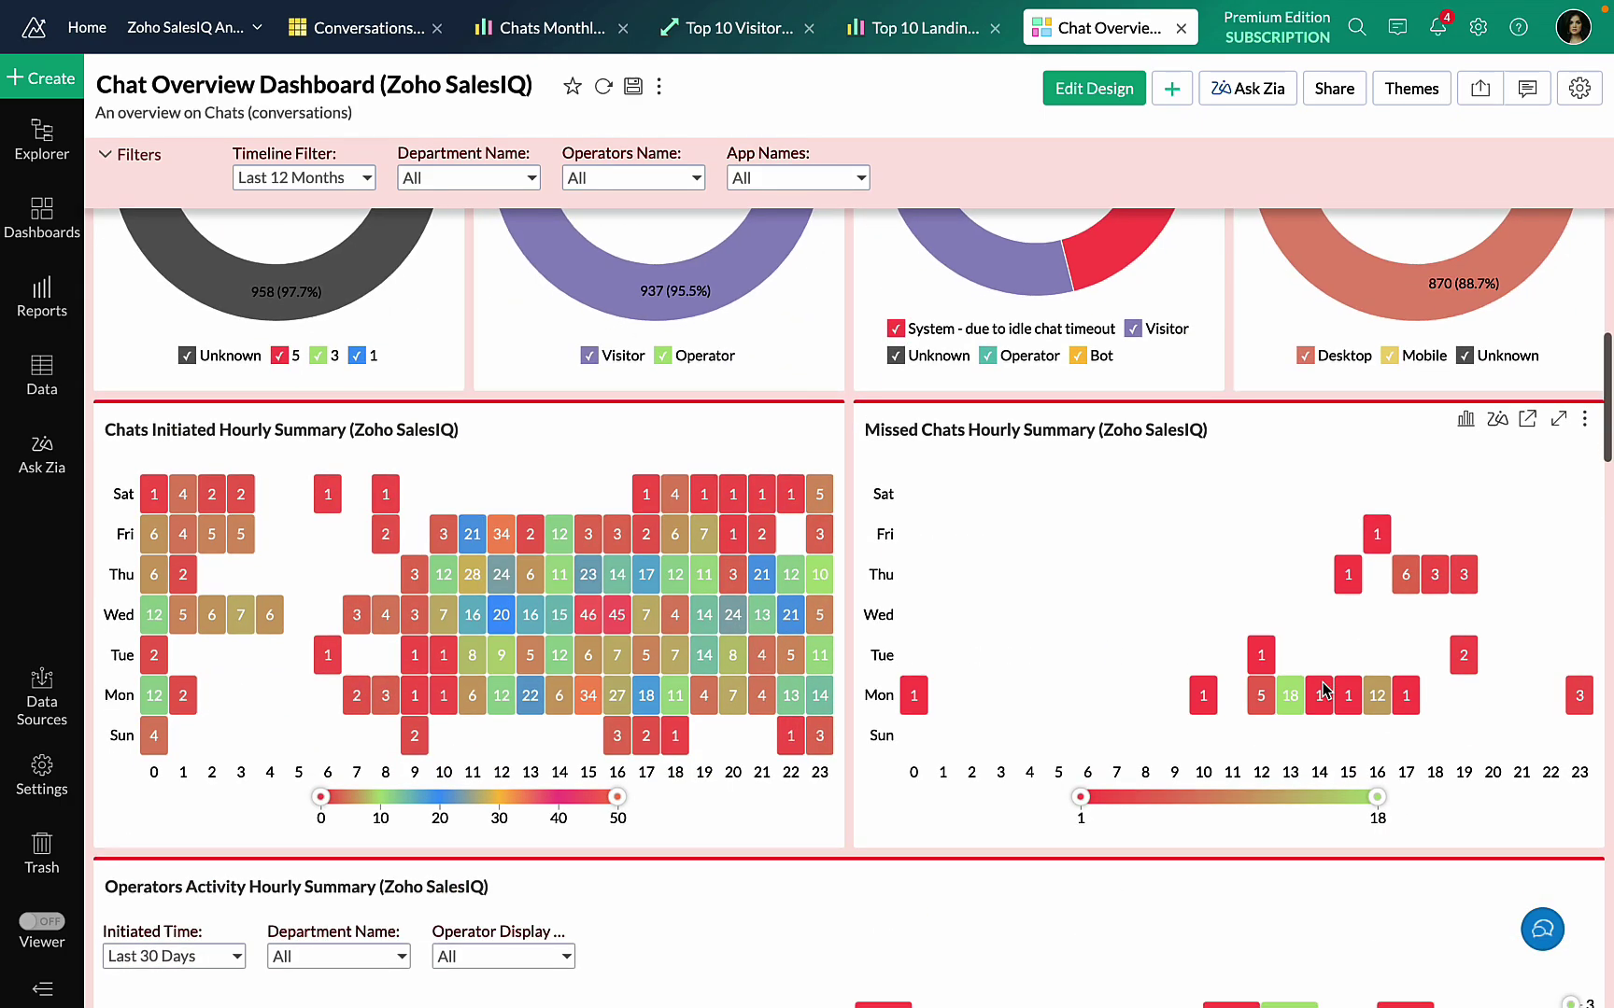
scroll(1117, 619, "down", 6)
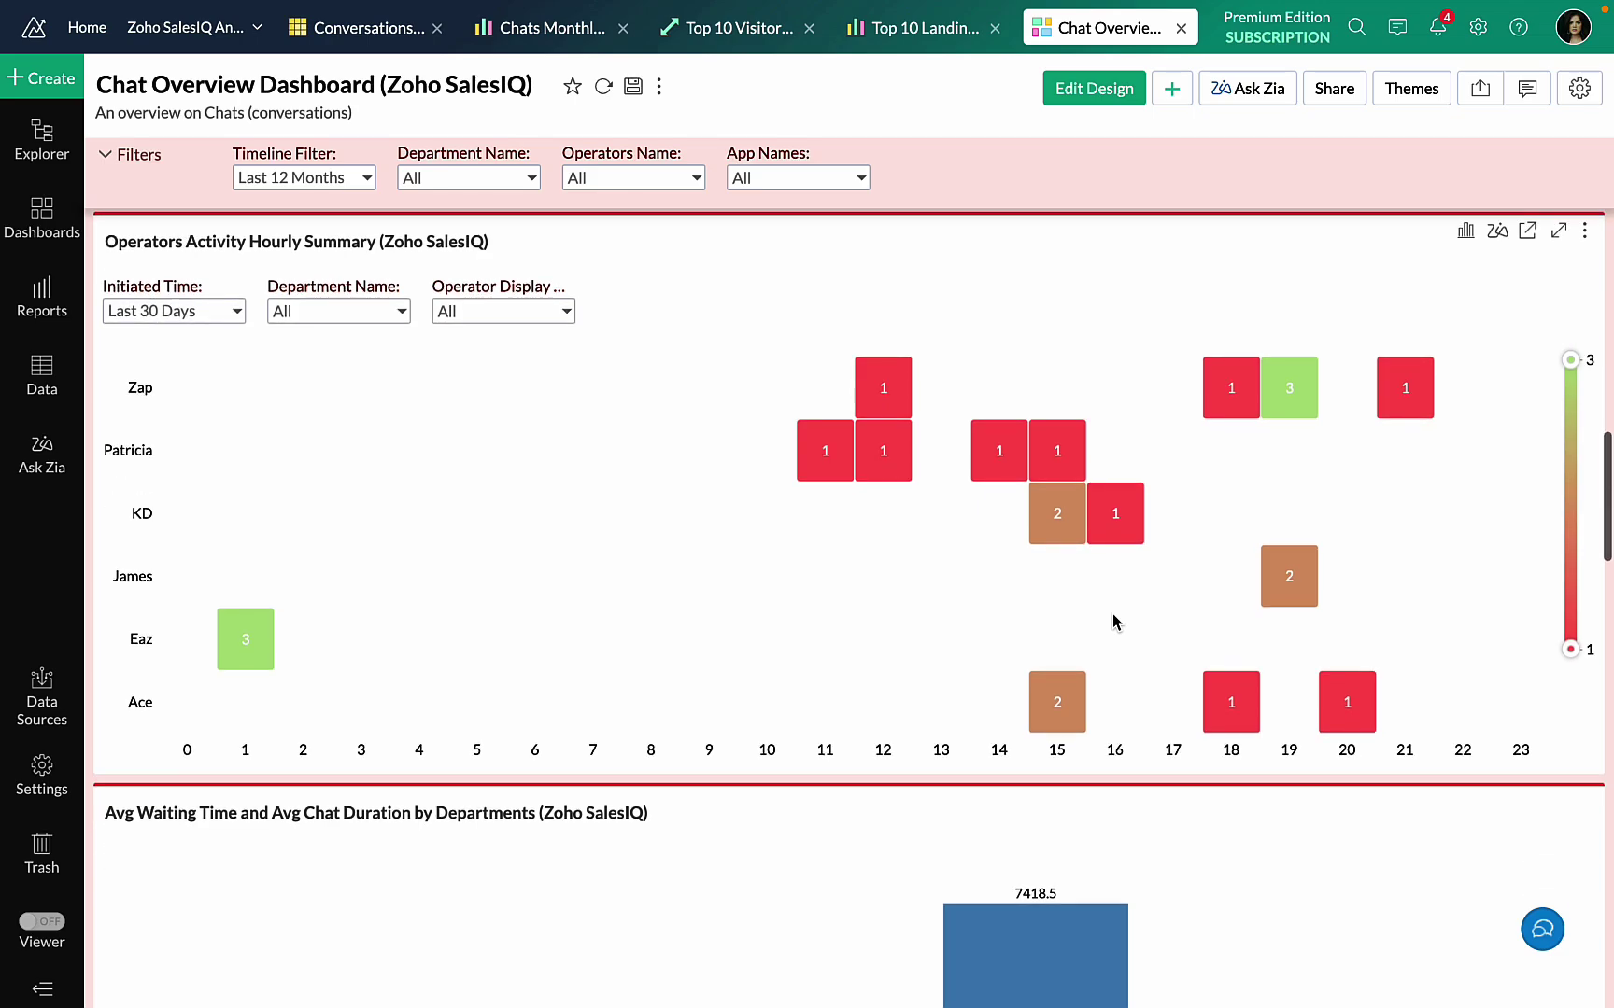
scroll(1112, 617, "down", 5)
scroll(1112, 613, "down", 8)
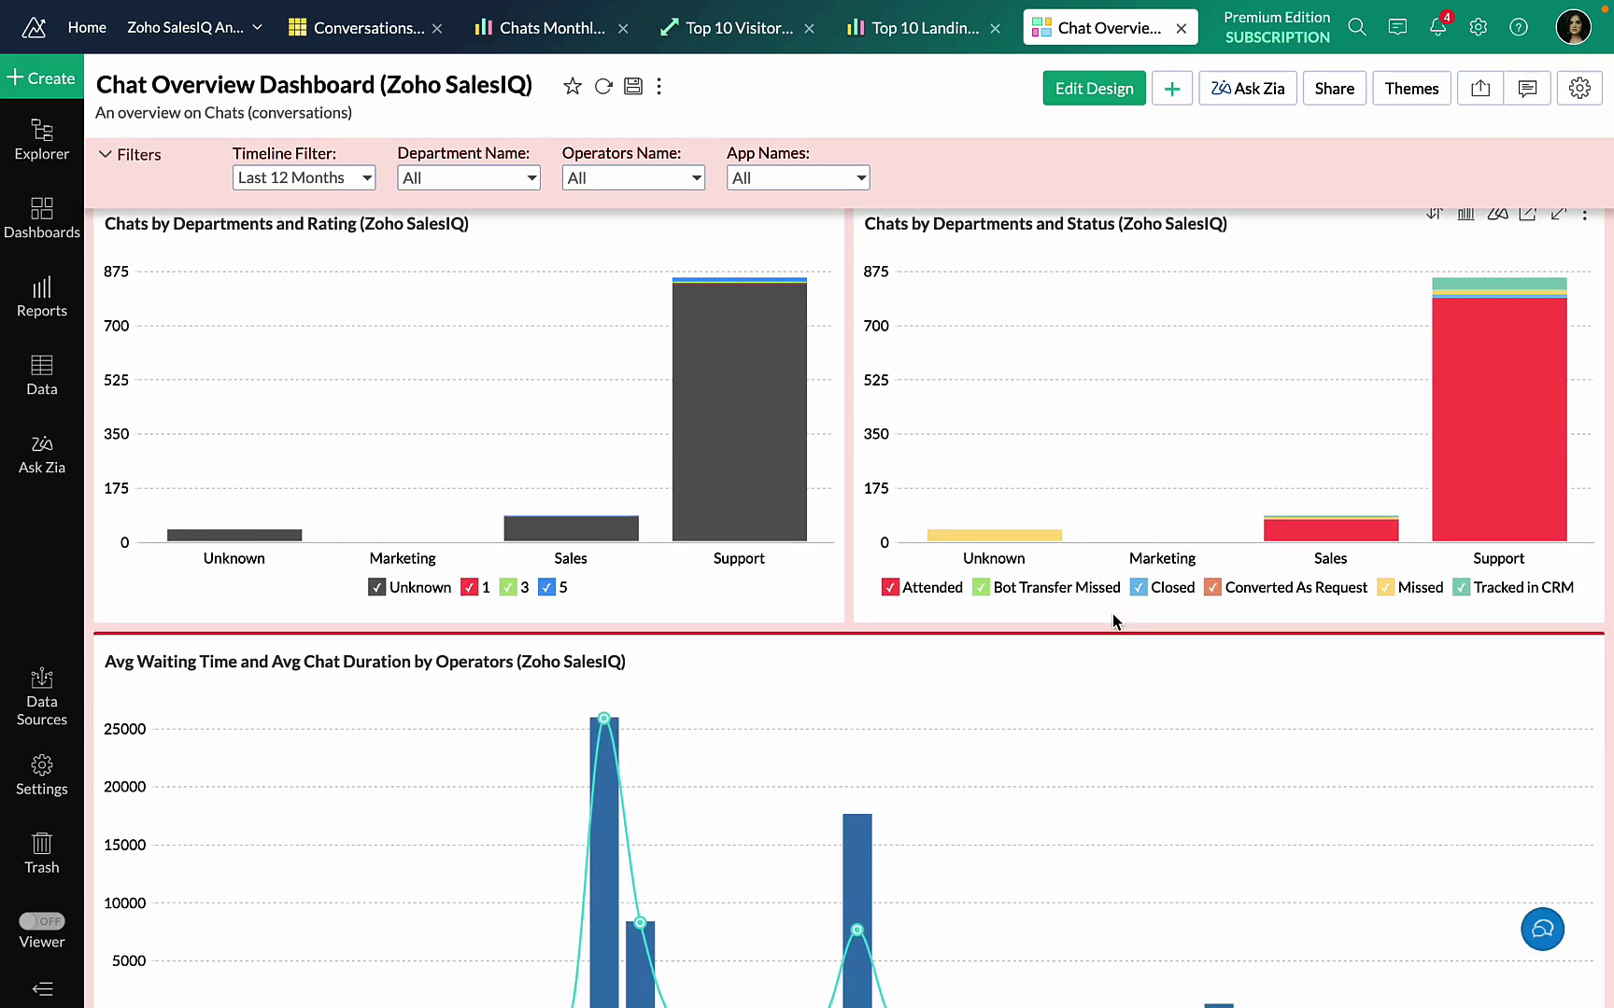
scroll(1112, 616, "down", 5)
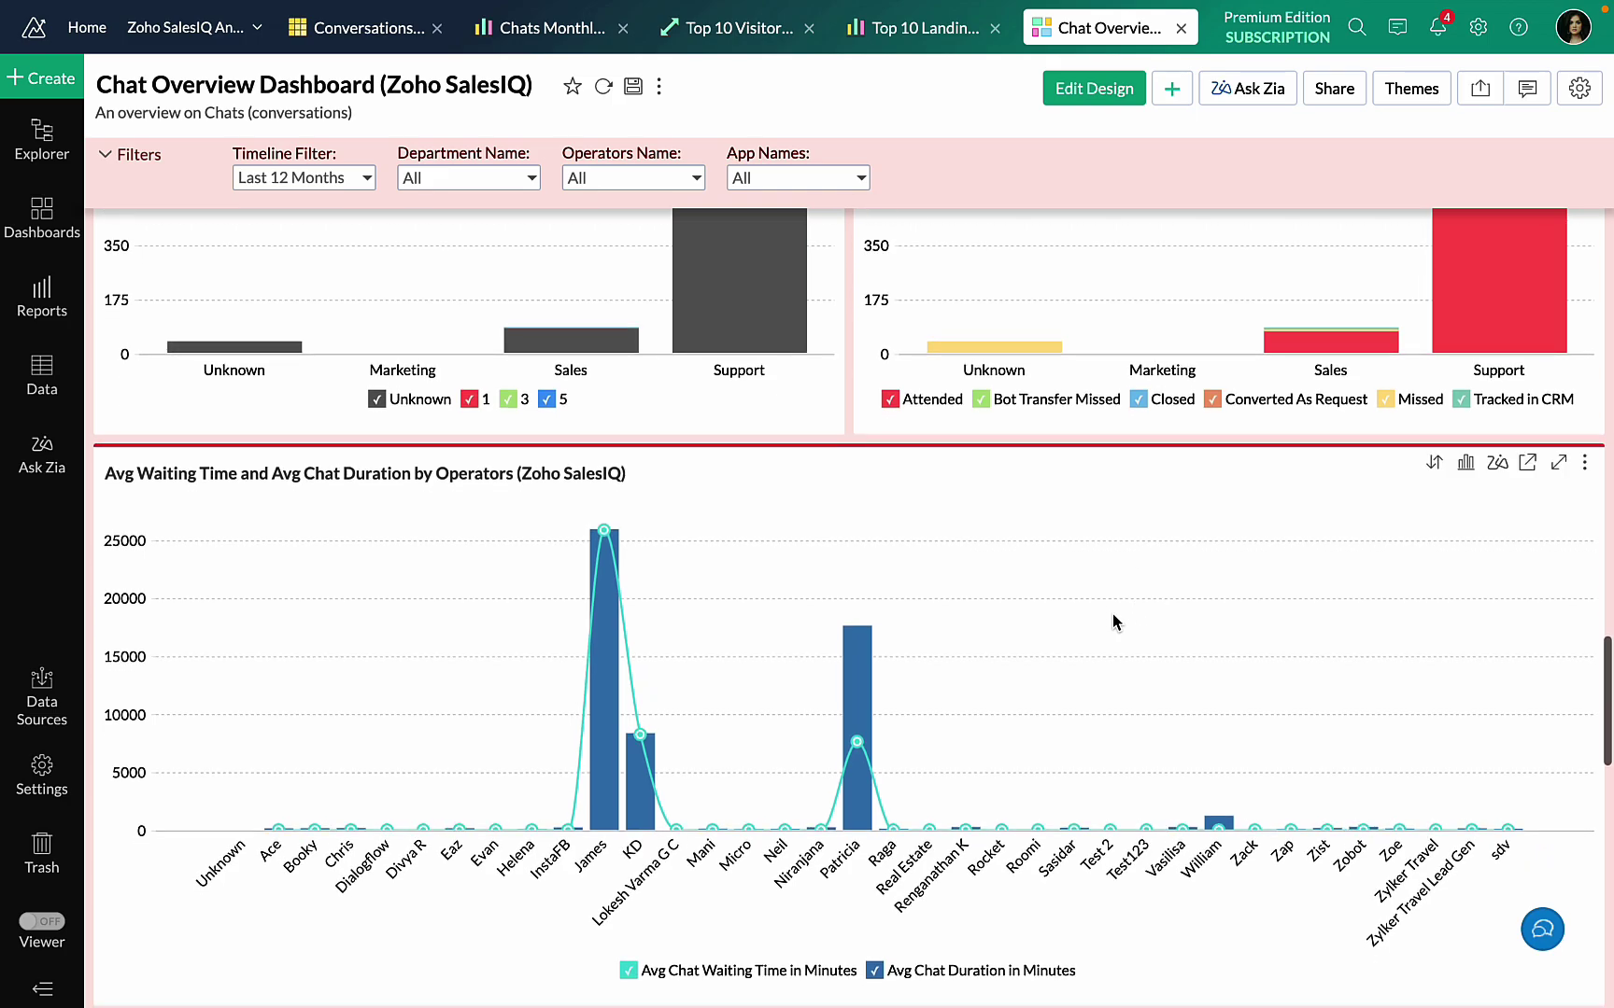
scroll(1112, 613, "down", 5)
scroll(1016, 561, "up", 20)
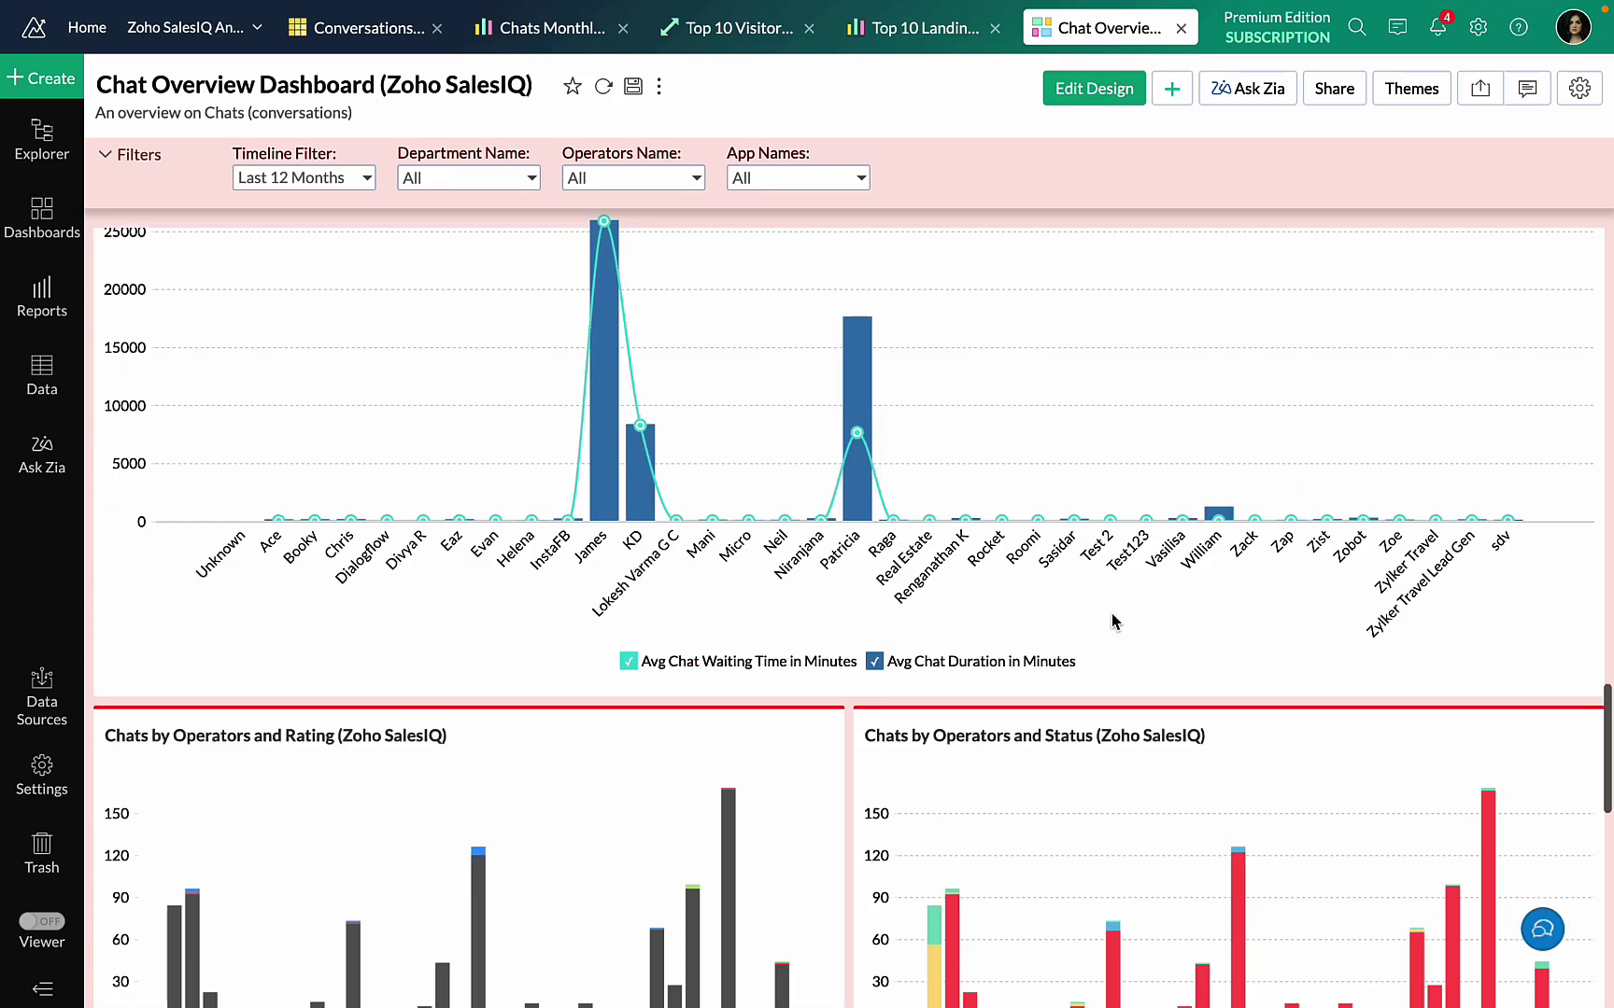
Open the Marketing Dashboard and review its visit trends, visitor funnel, hourly visits summary and device, browser and OS charts
left_click(42, 216)
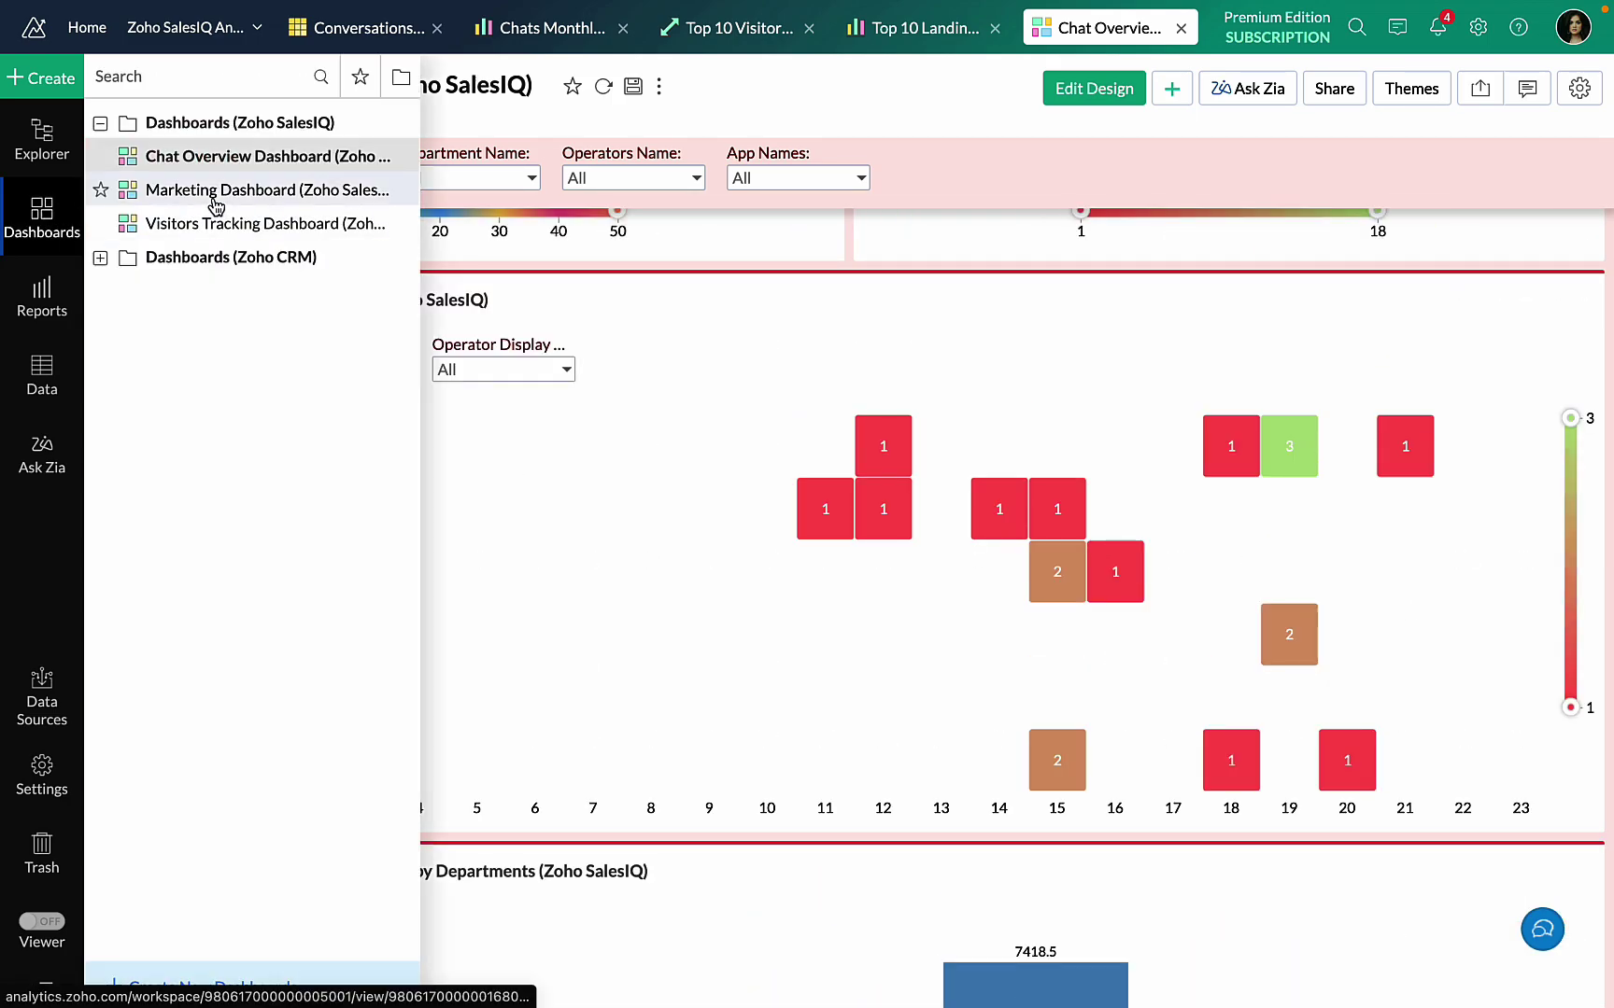
left_click(210, 200)
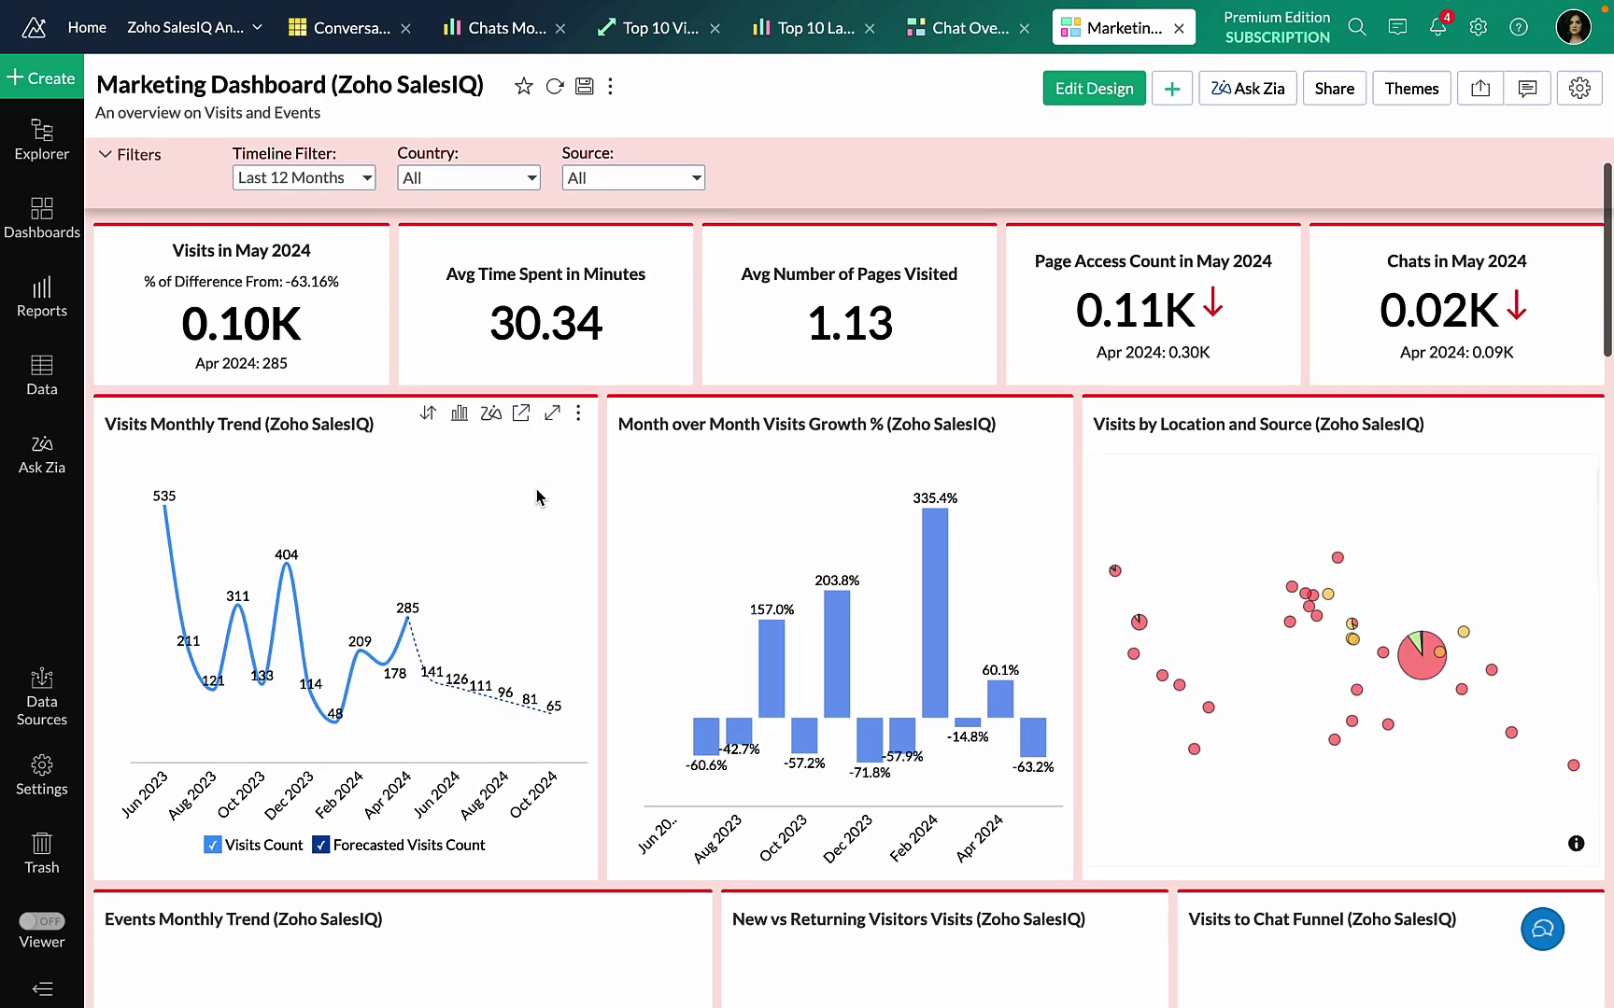
scroll(536, 489, "down", 1)
scroll(538, 495, "down", 5)
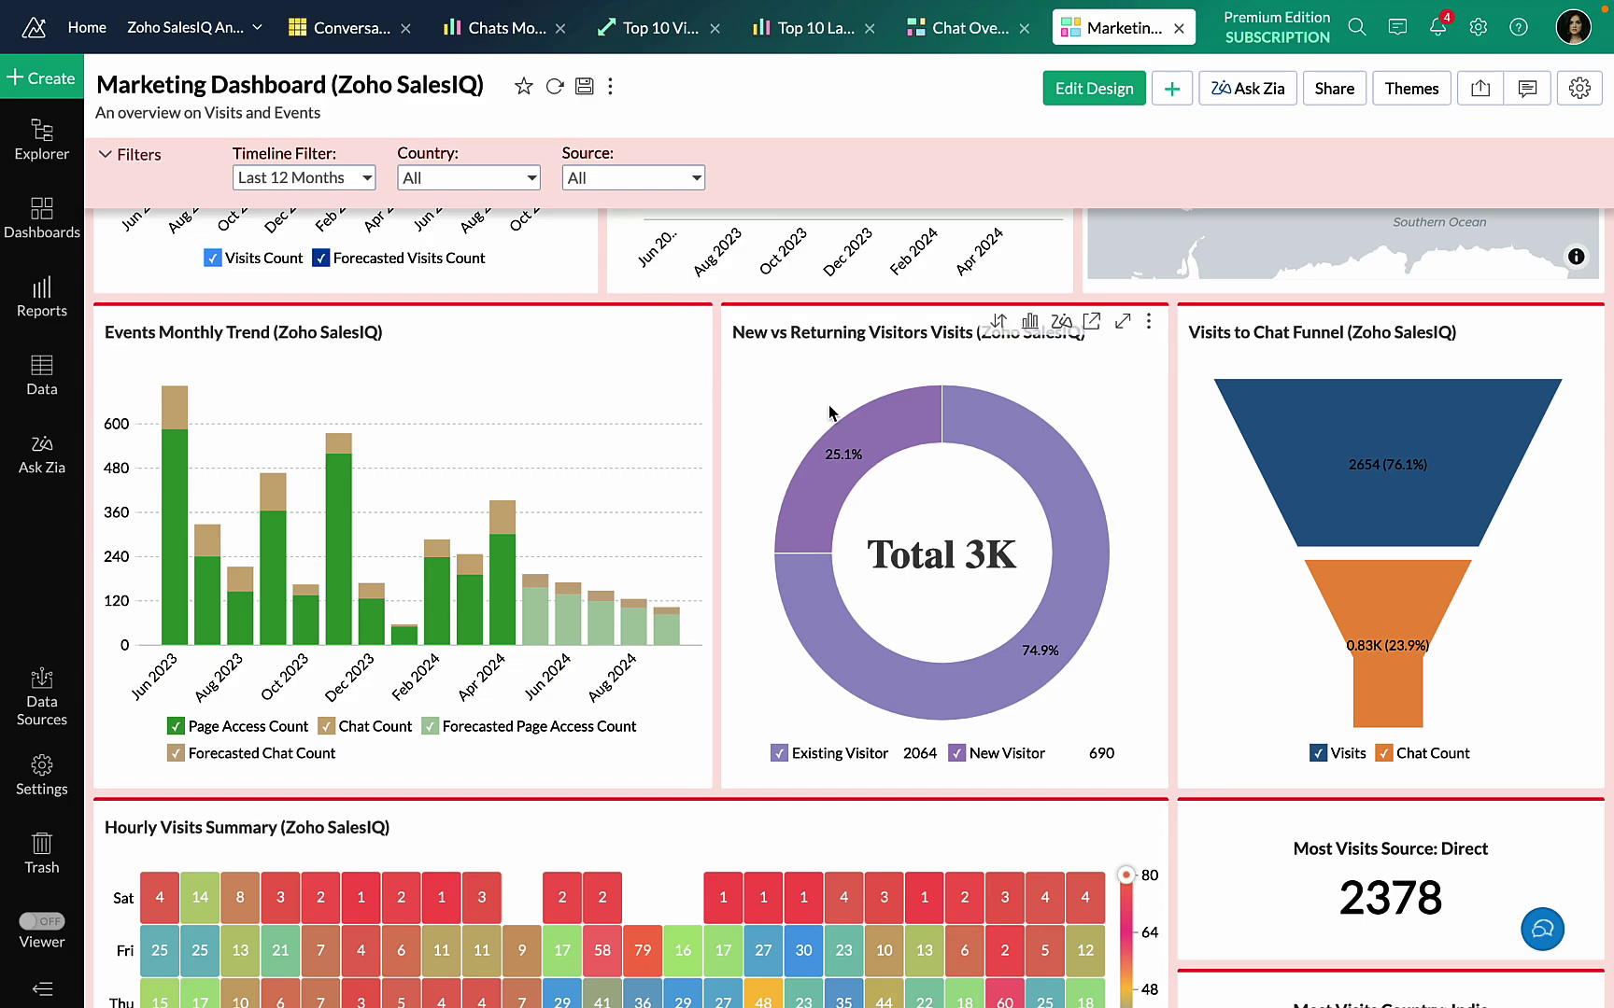
scroll(462, 464, "down", 9)
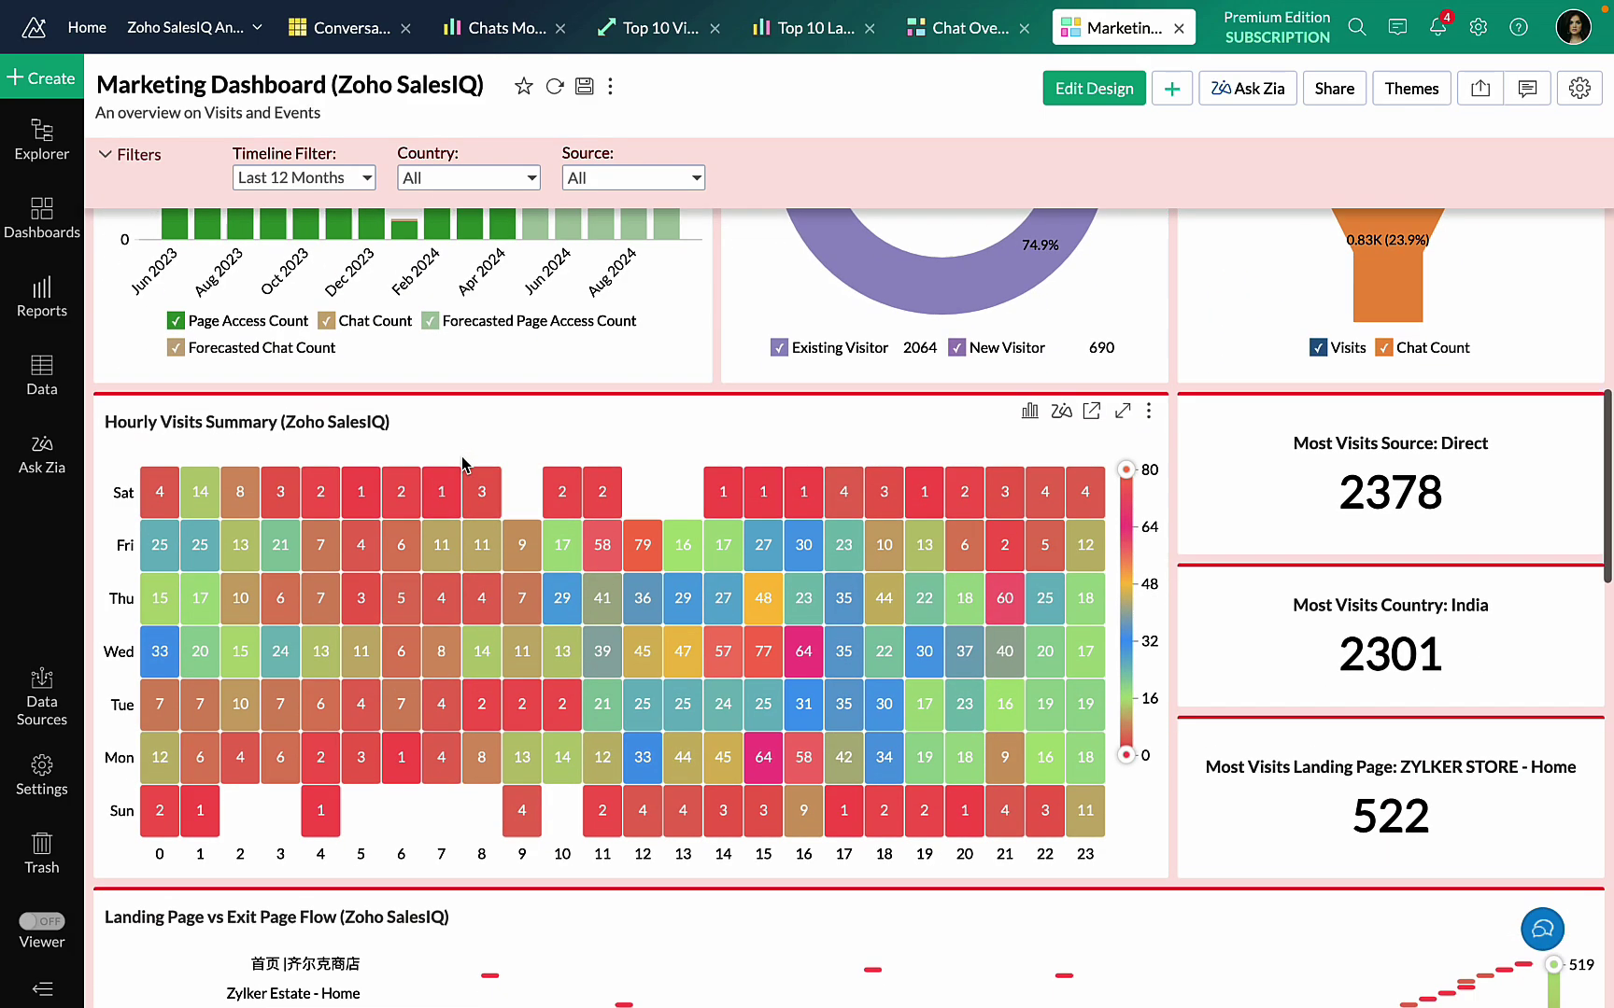
scroll(461, 465, "down", 4)
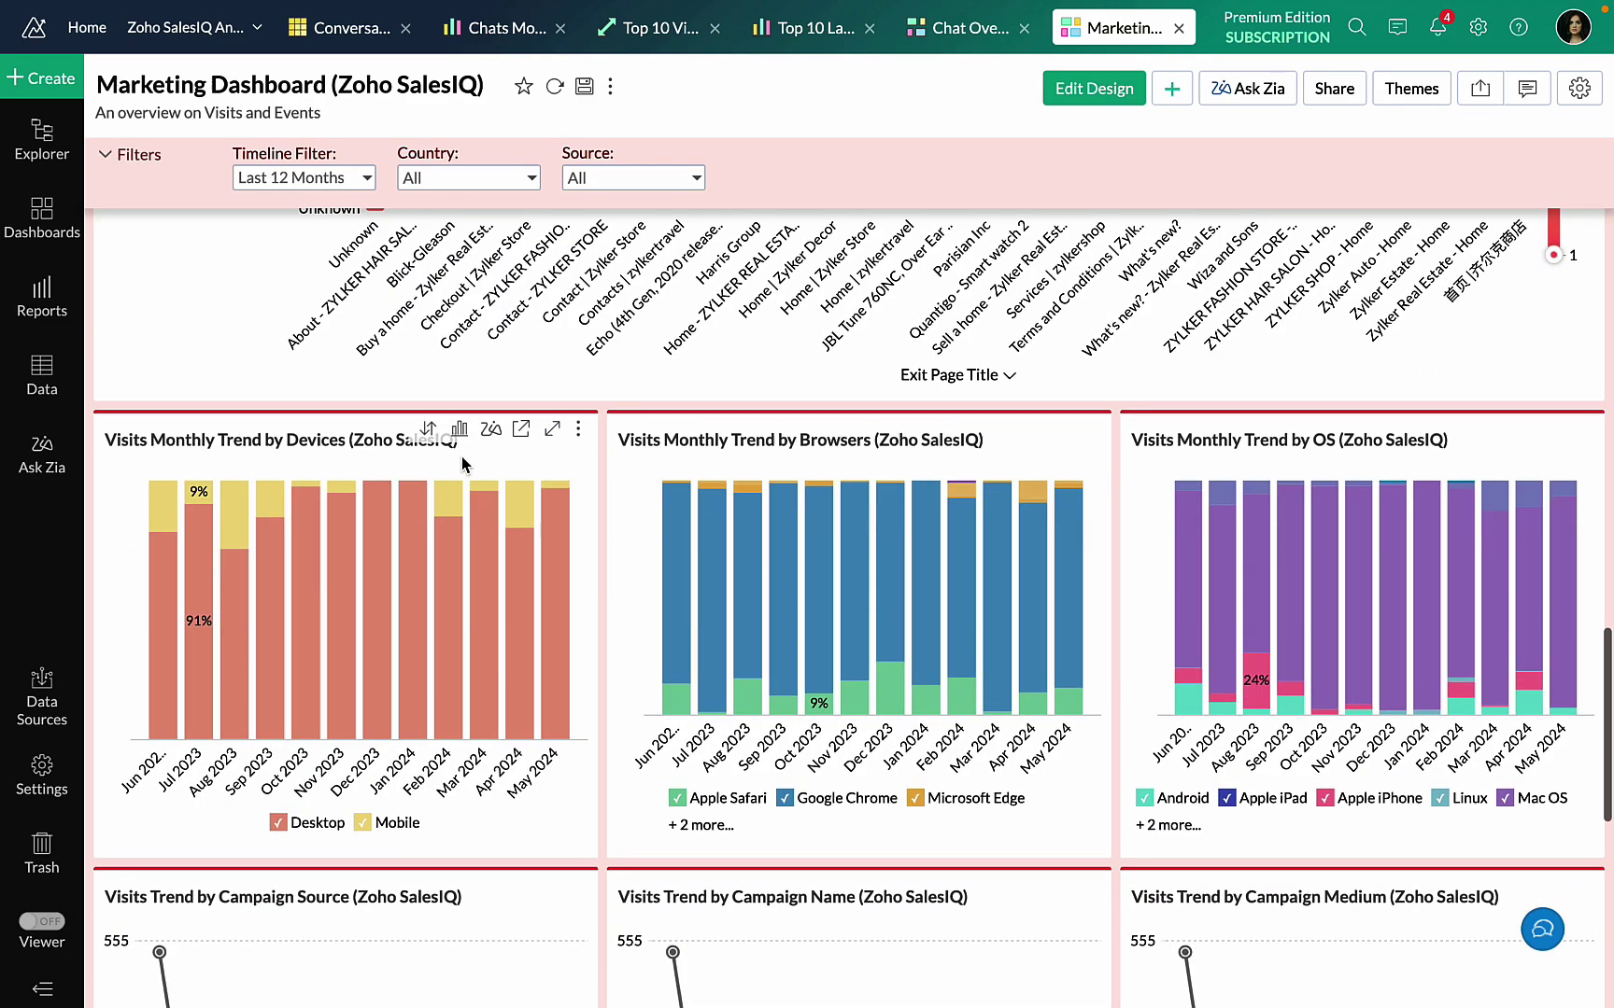
scroll(461, 465, "up", 10)
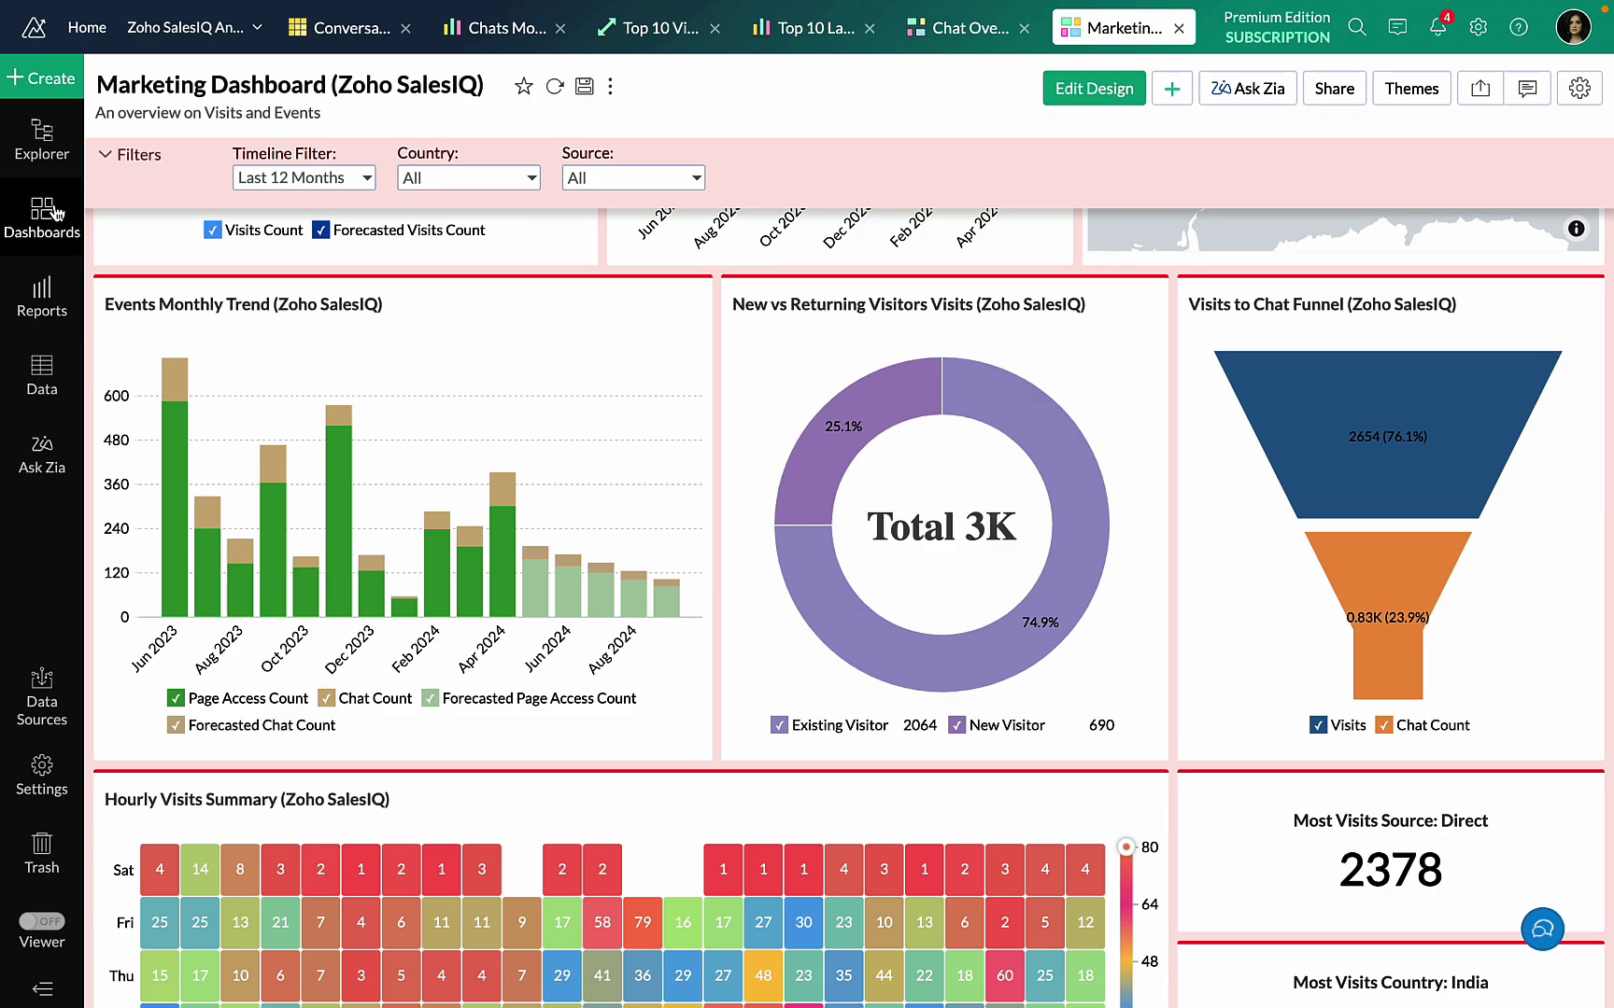
Open the Visitors Tracking Dashboard and review its campaign charts, Top 10 Visitors table, location maps, source breakdowns and summary cards
left_click(44, 231)
left_click(221, 247)
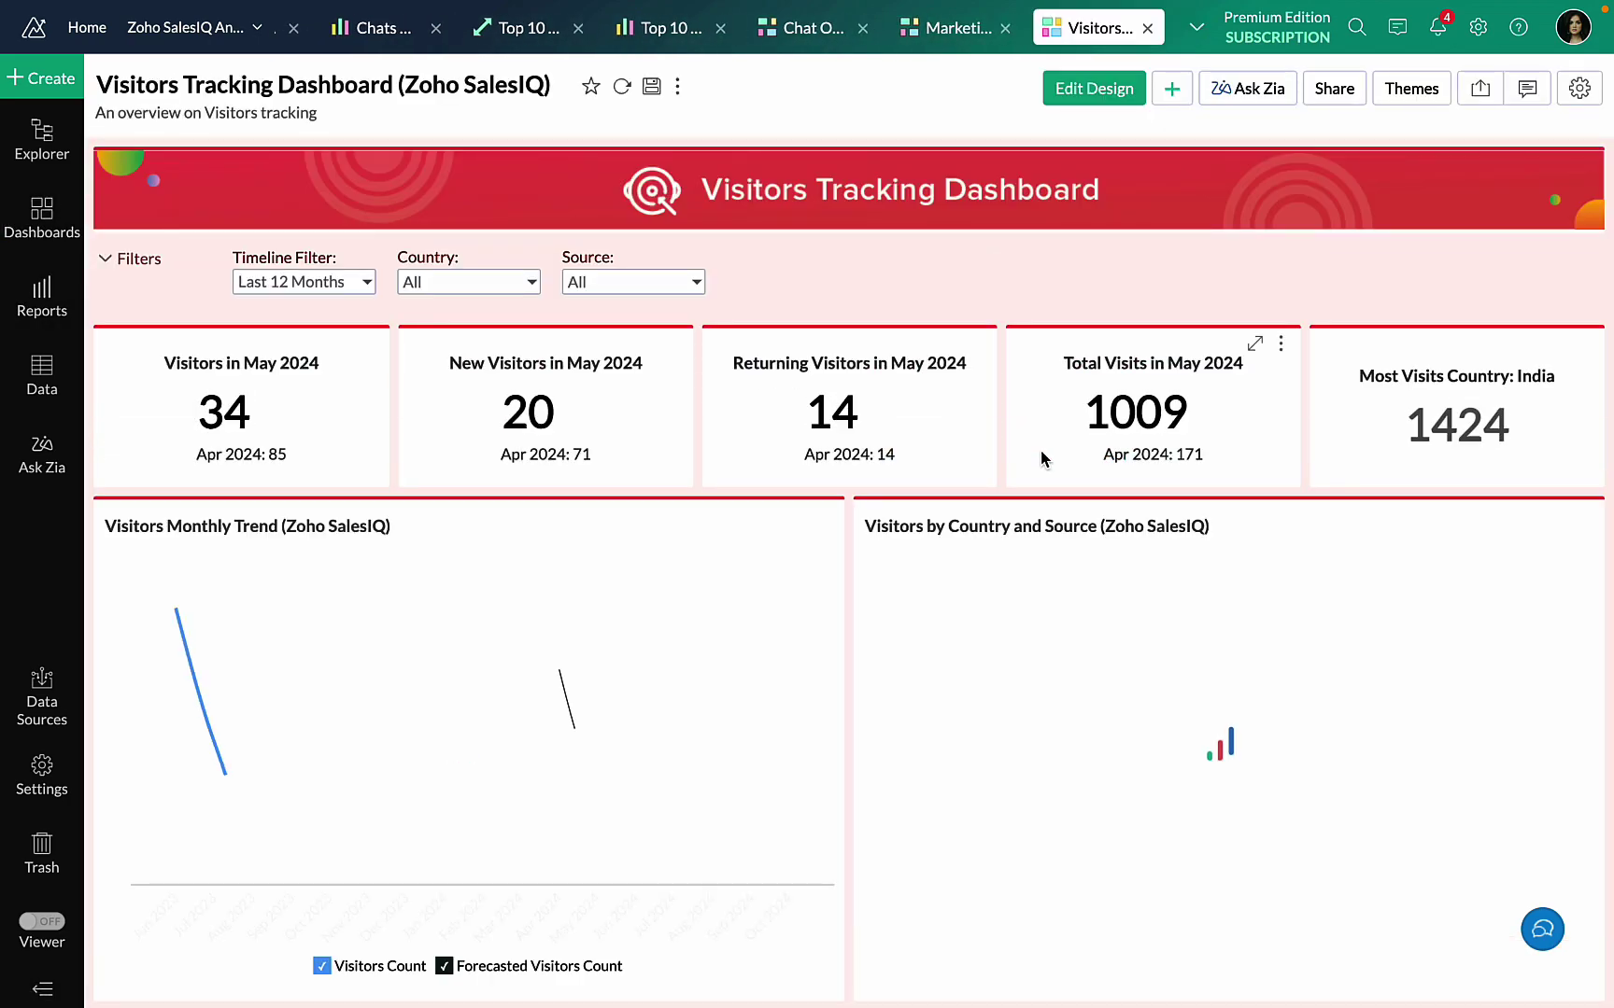
scroll(987, 749, "down", 15)
scroll(987, 749, "down", 3)
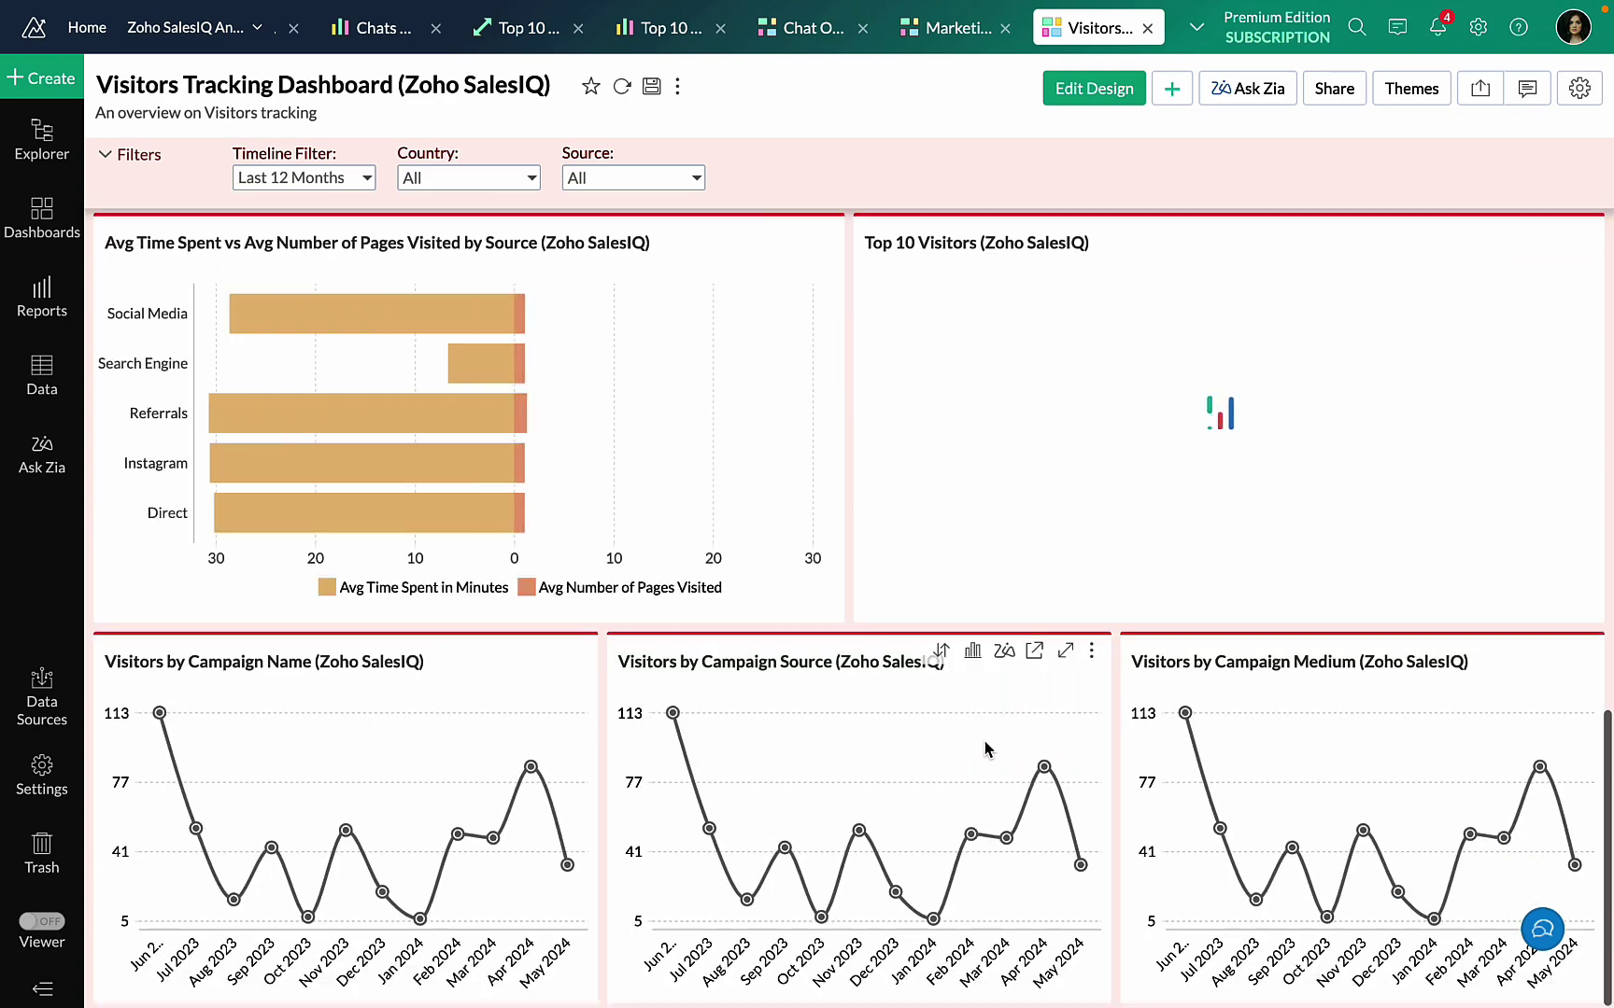
scroll(1106, 864, "up", 5)
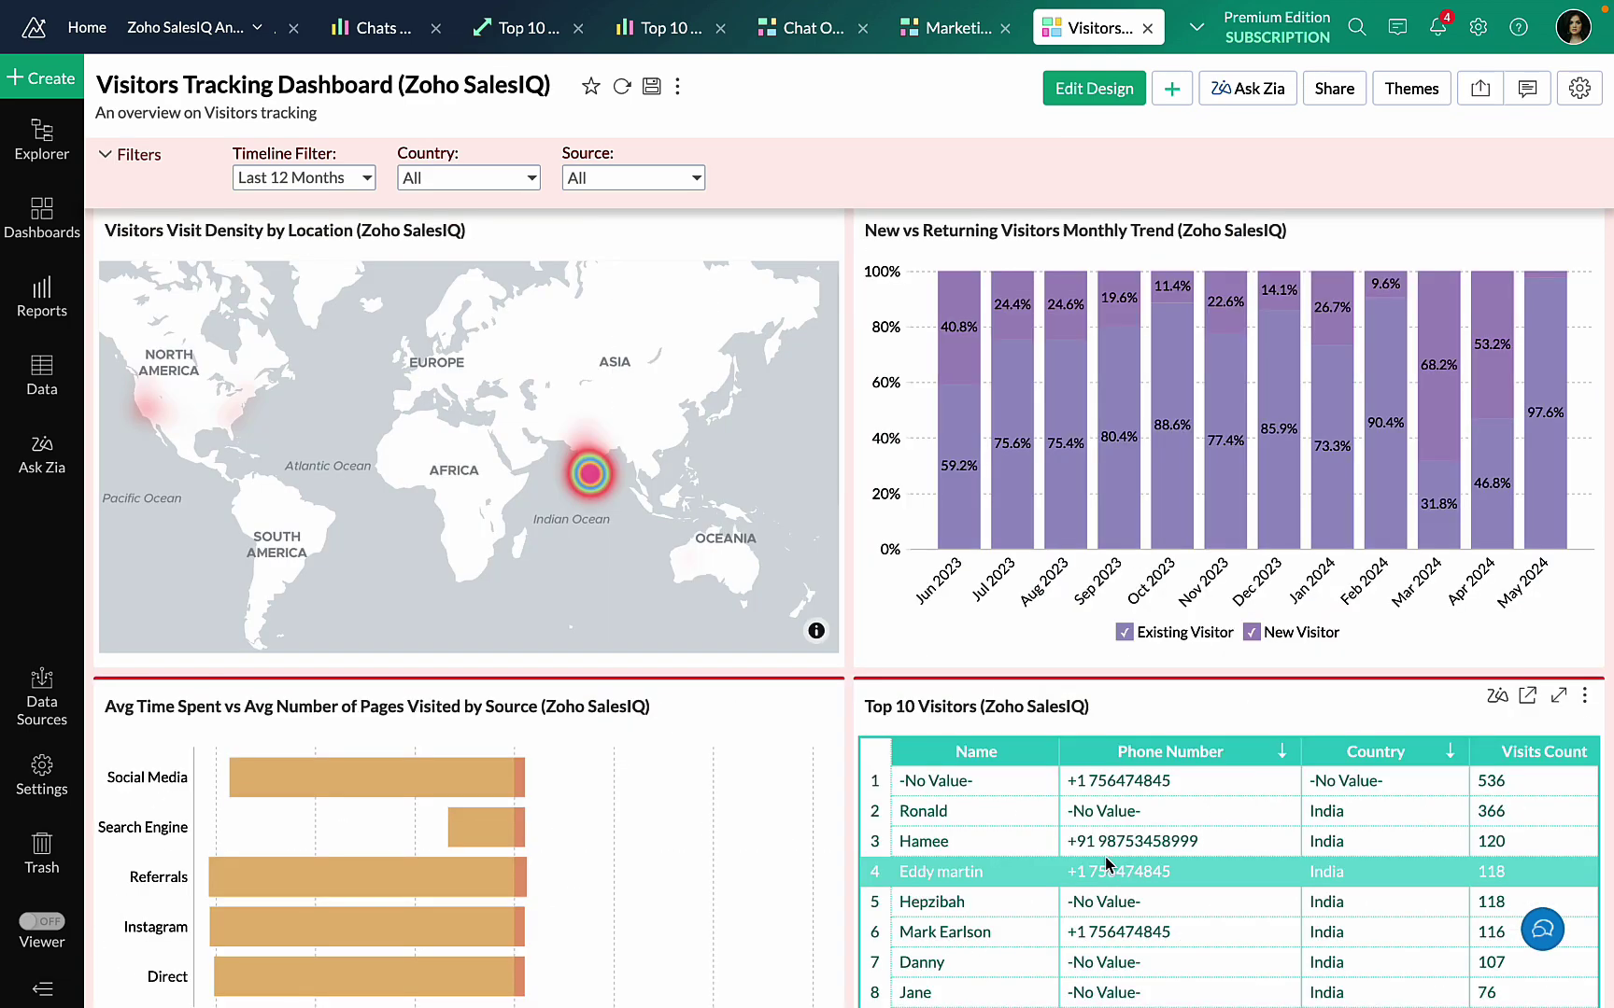
scroll(858, 648, "up", 5)
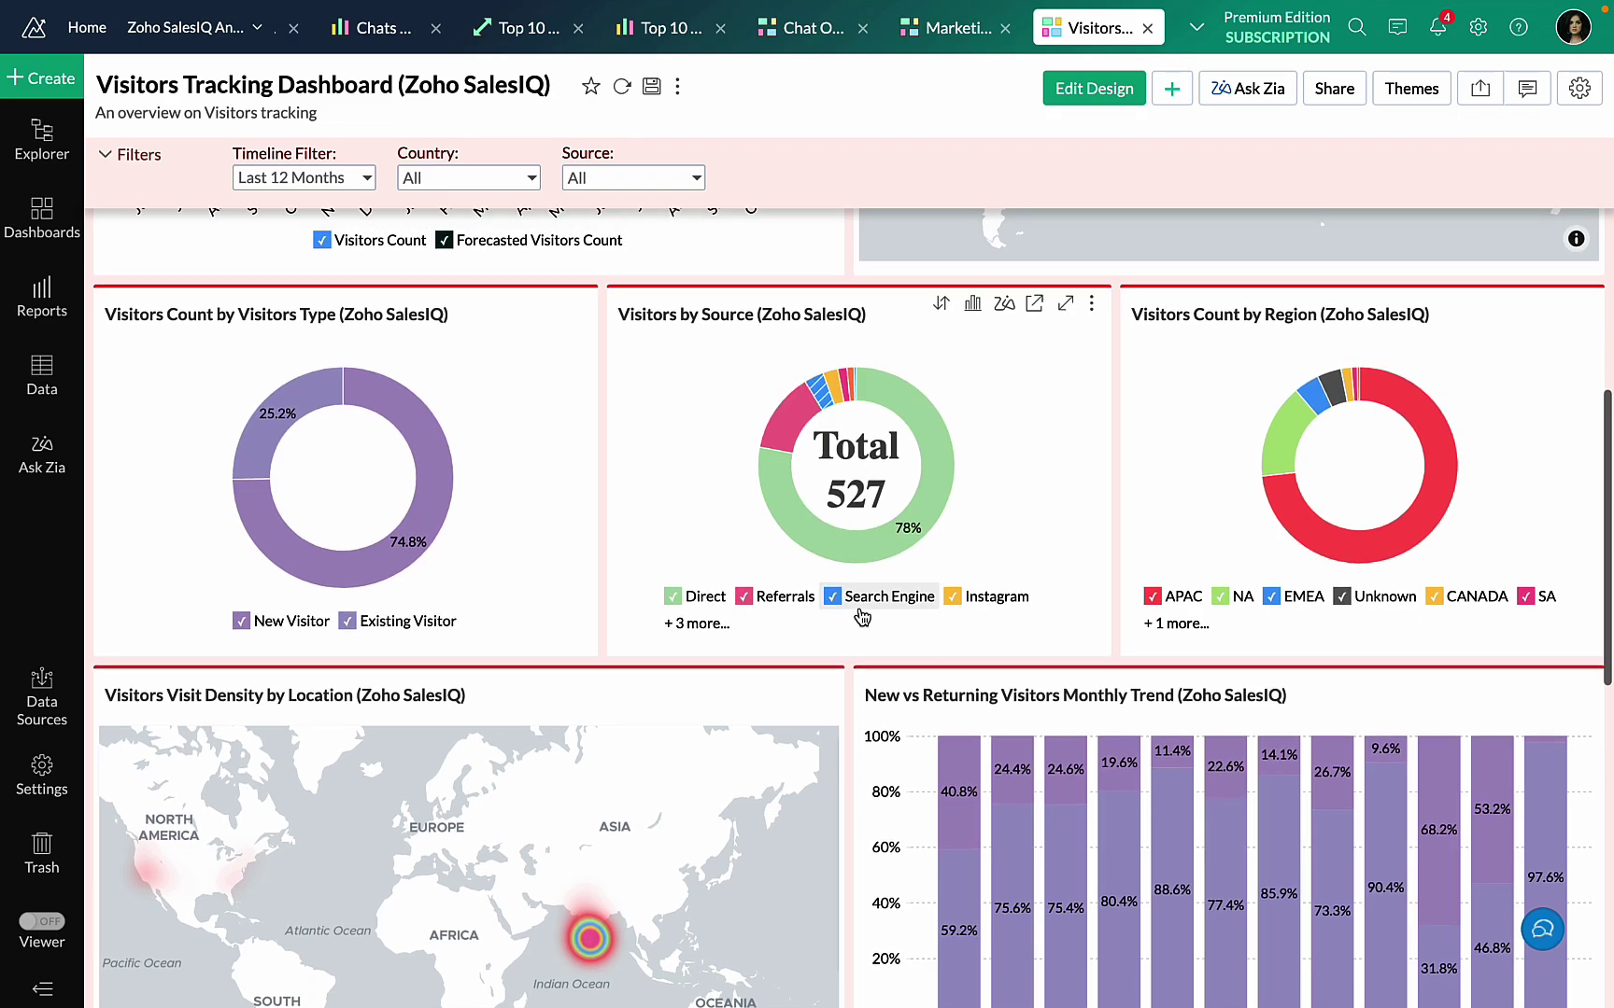
scroll(860, 617, "up", 4)
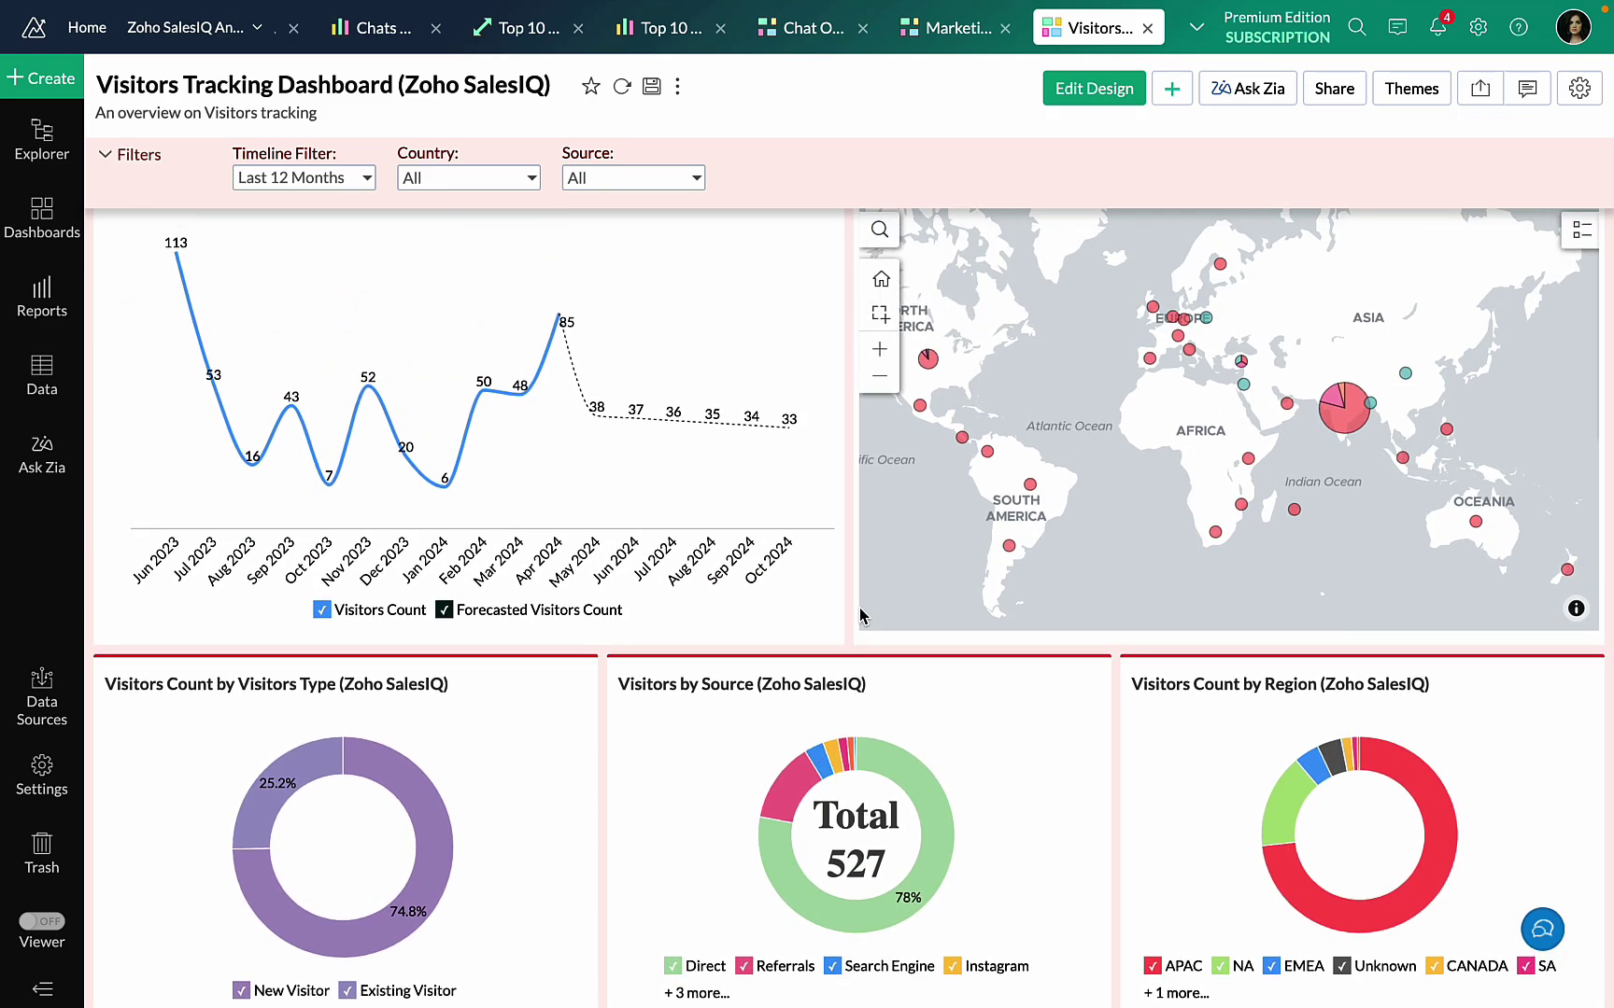
scroll(861, 616, "up", 4)
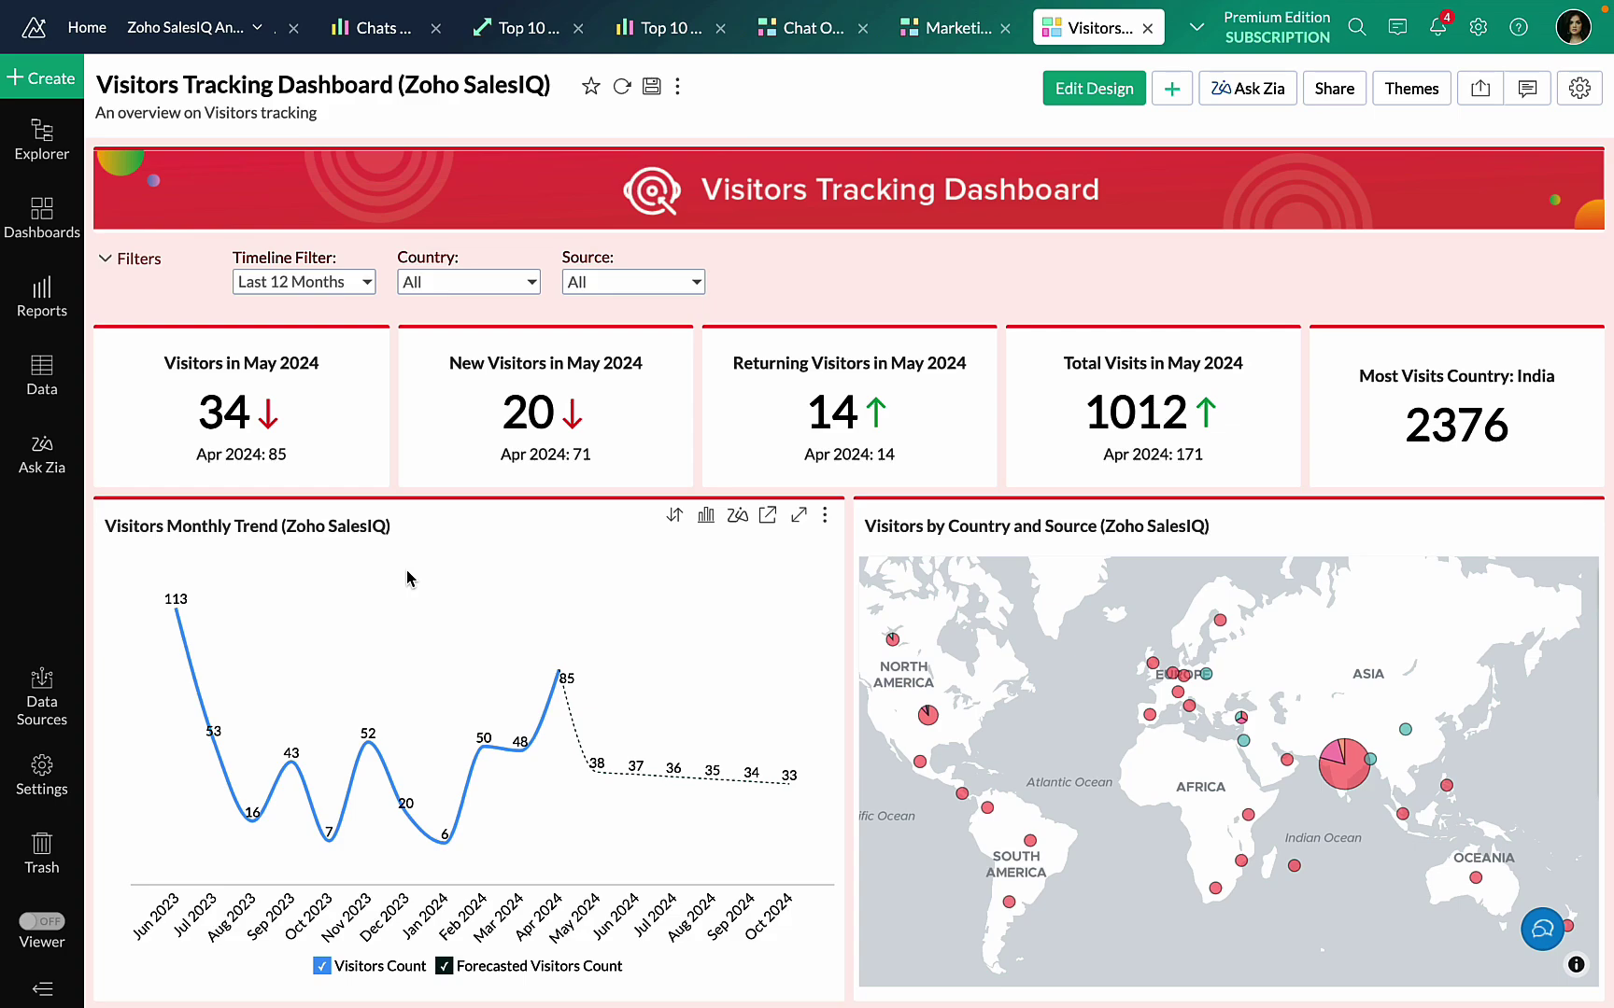
scroll(407, 578, "down", 1)
scroll(407, 578, "up", 1)
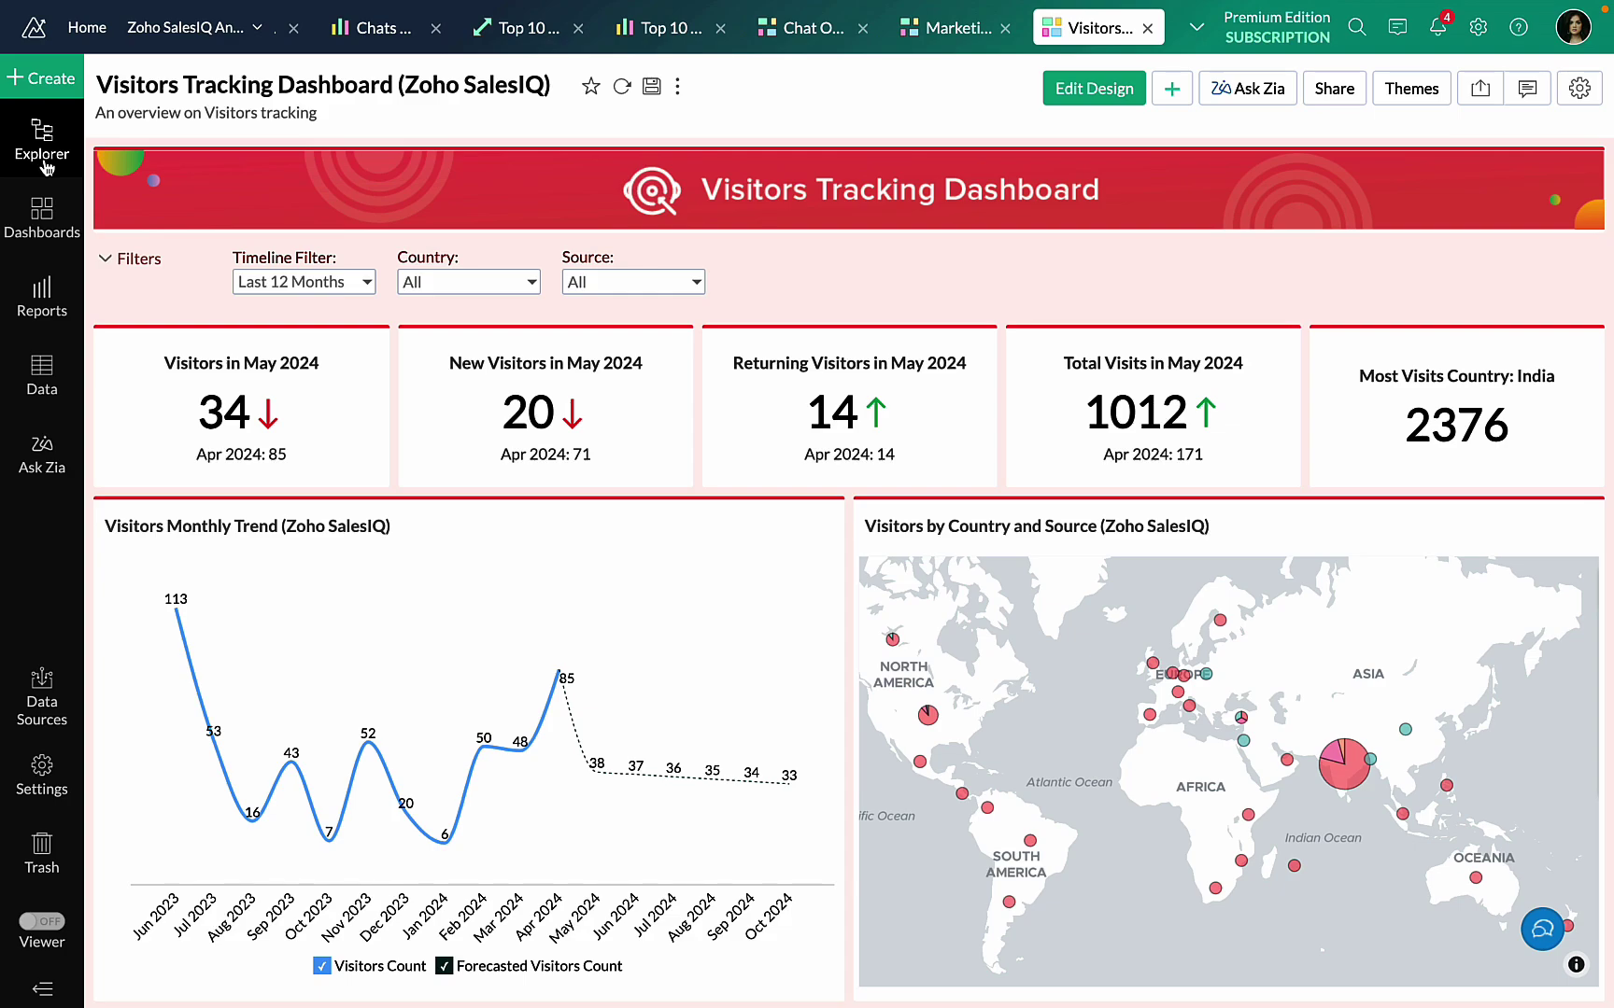
Create a new chart view using Visitors (Zoho SalesIQ) as the base table
left_click(41, 78)
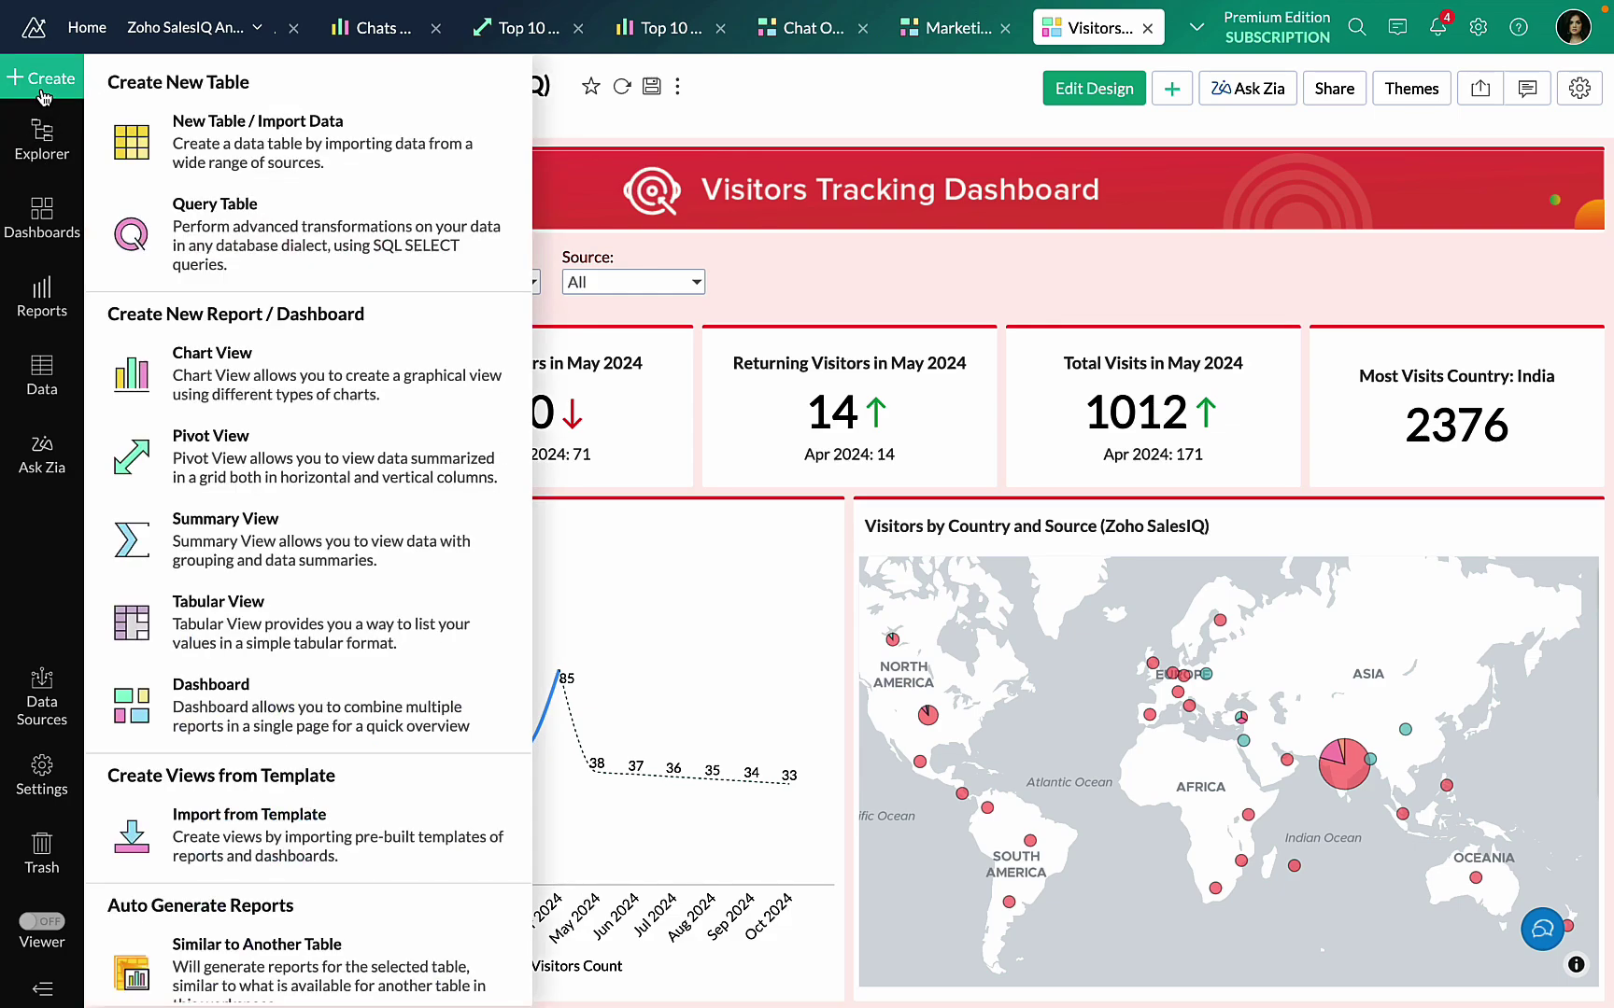
left_click(267, 391)
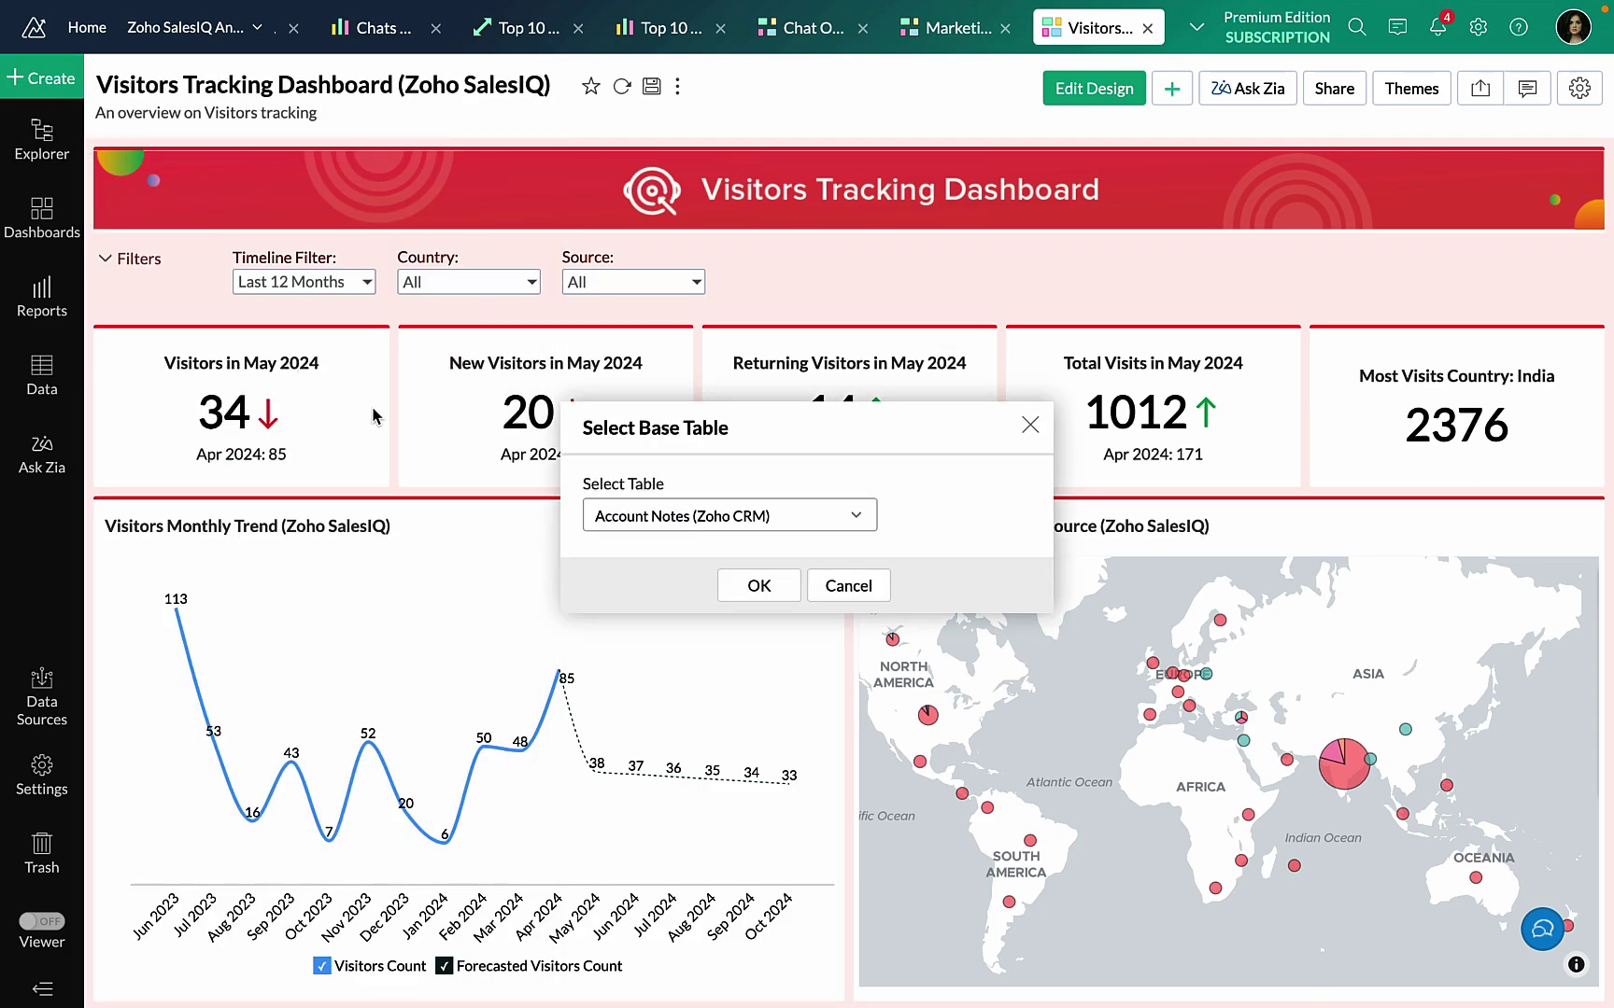
left_click(681, 516)
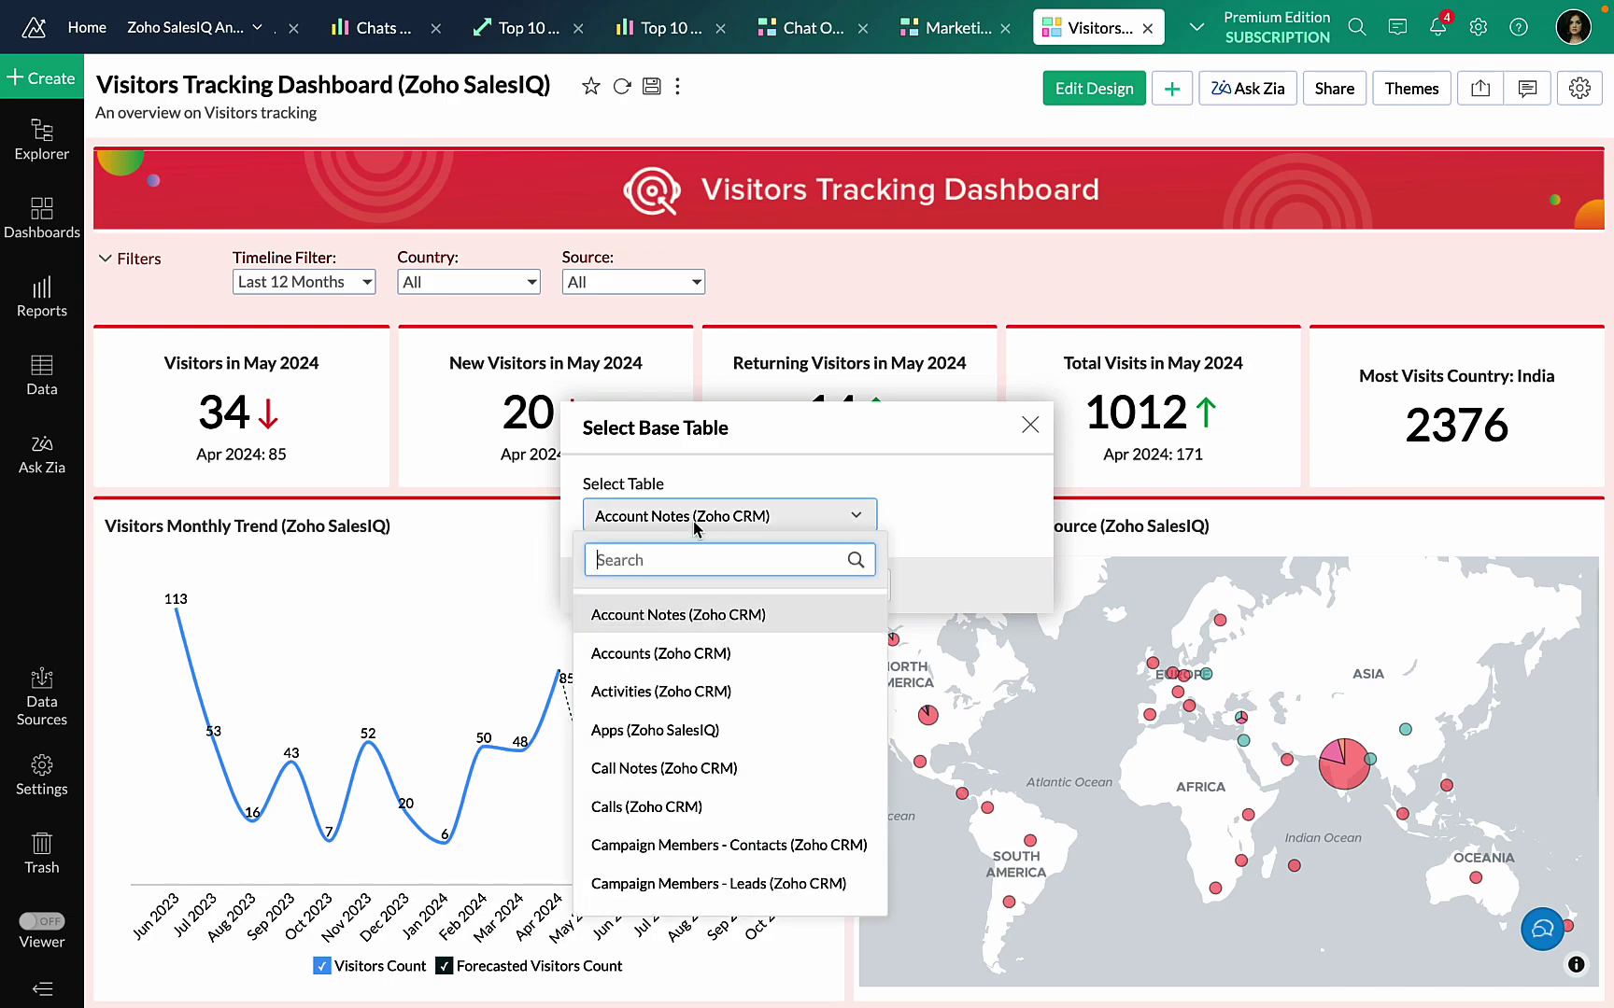
type("visi")
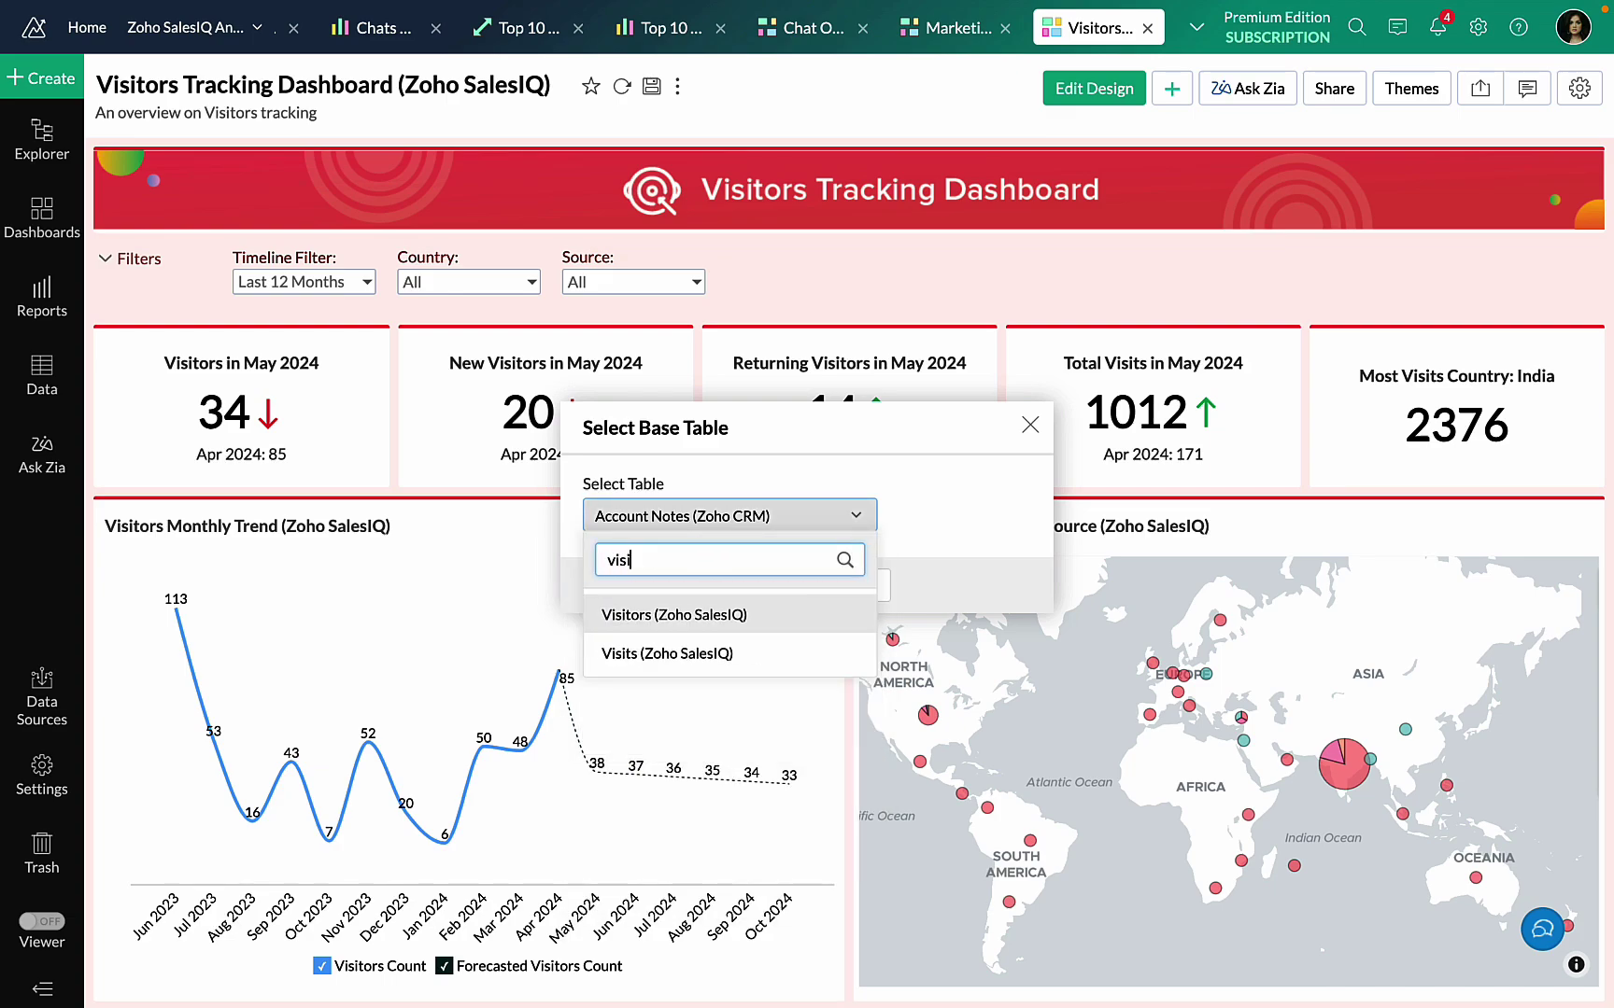
type("t")
left_click(697, 615)
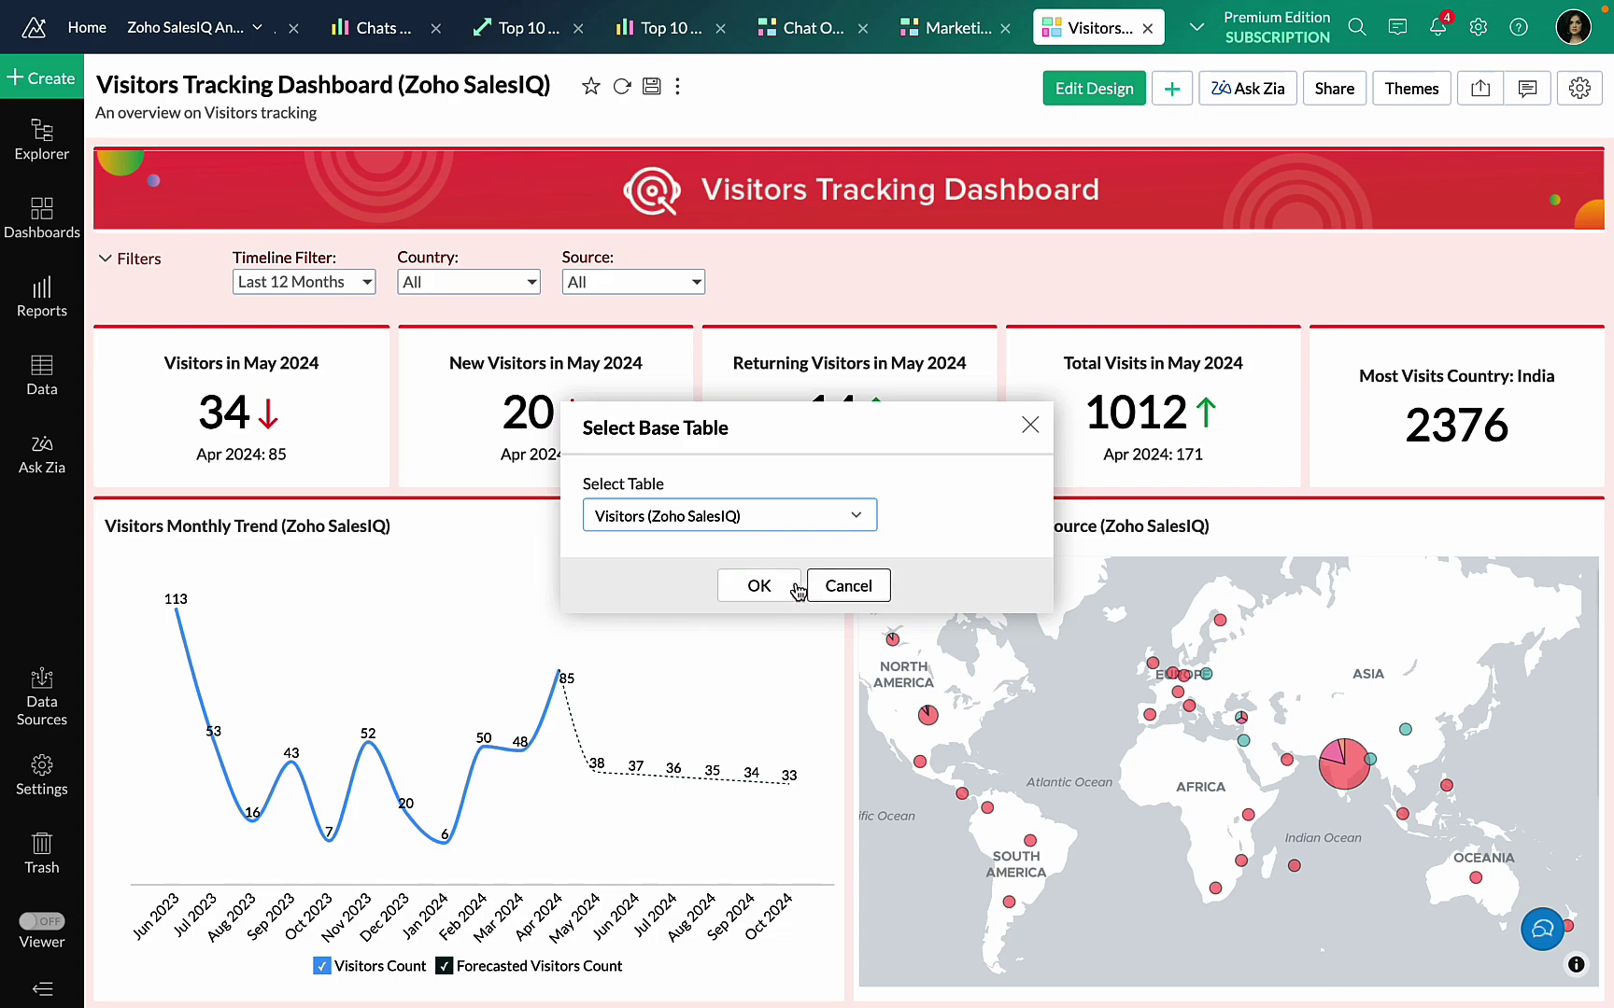
left_click(762, 585)
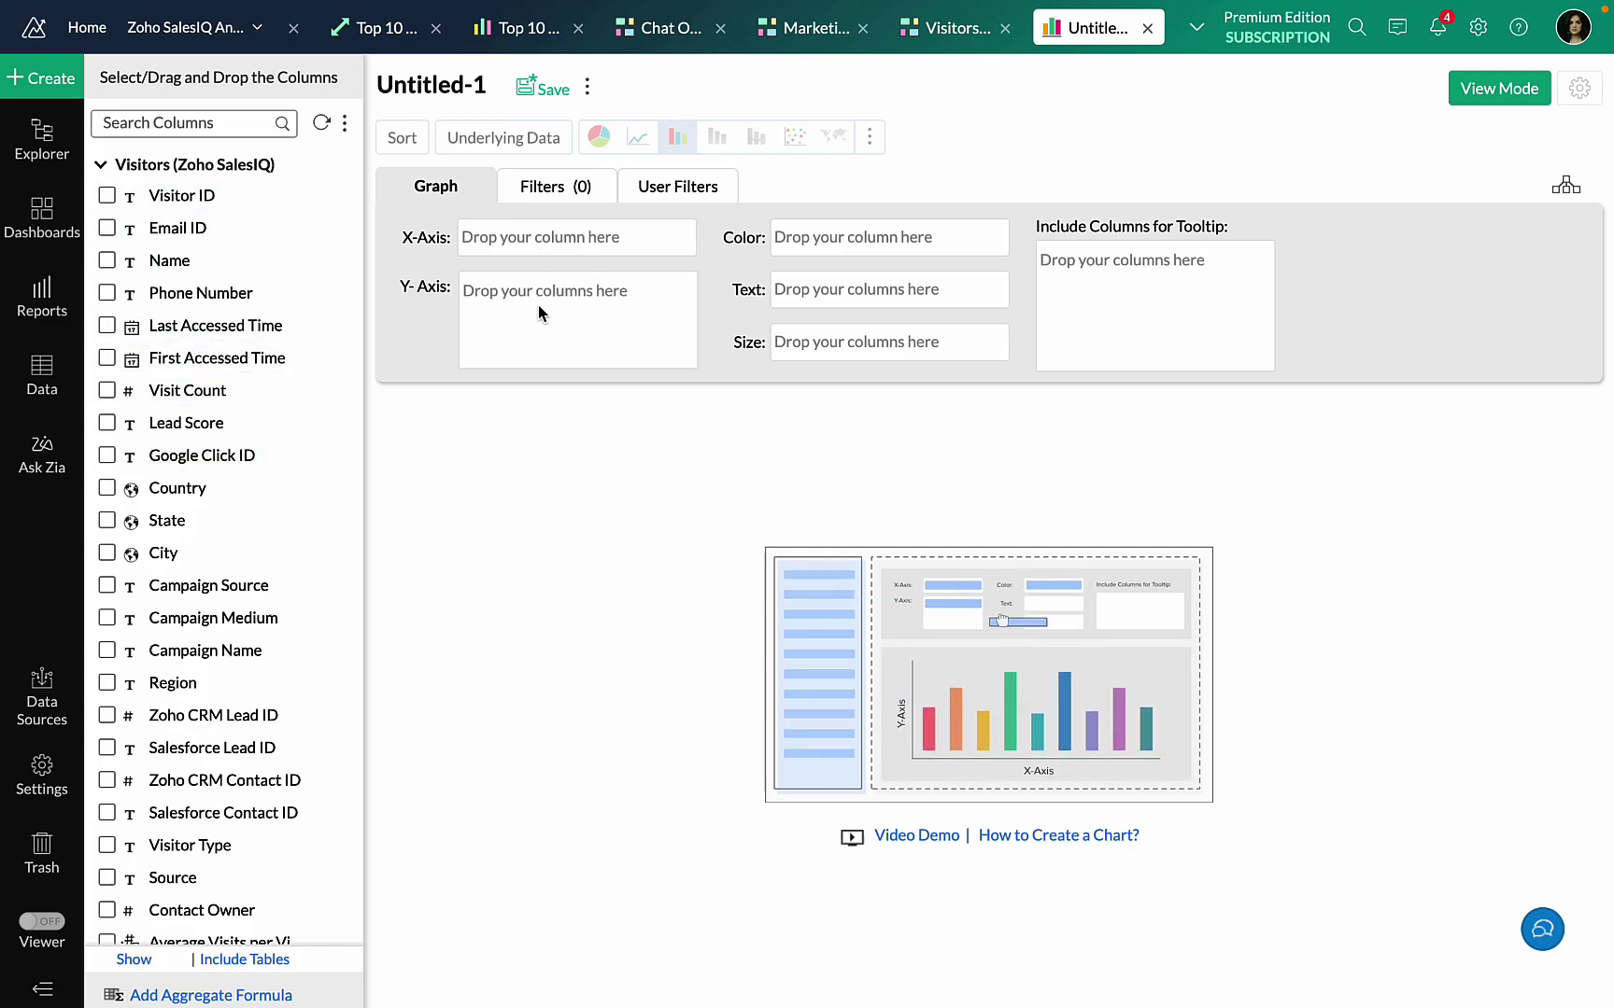
Find the Apps (Zoho SalesIQ) table and place its Name column on the chart's X-axis
left_click(207, 118)
type("apps")
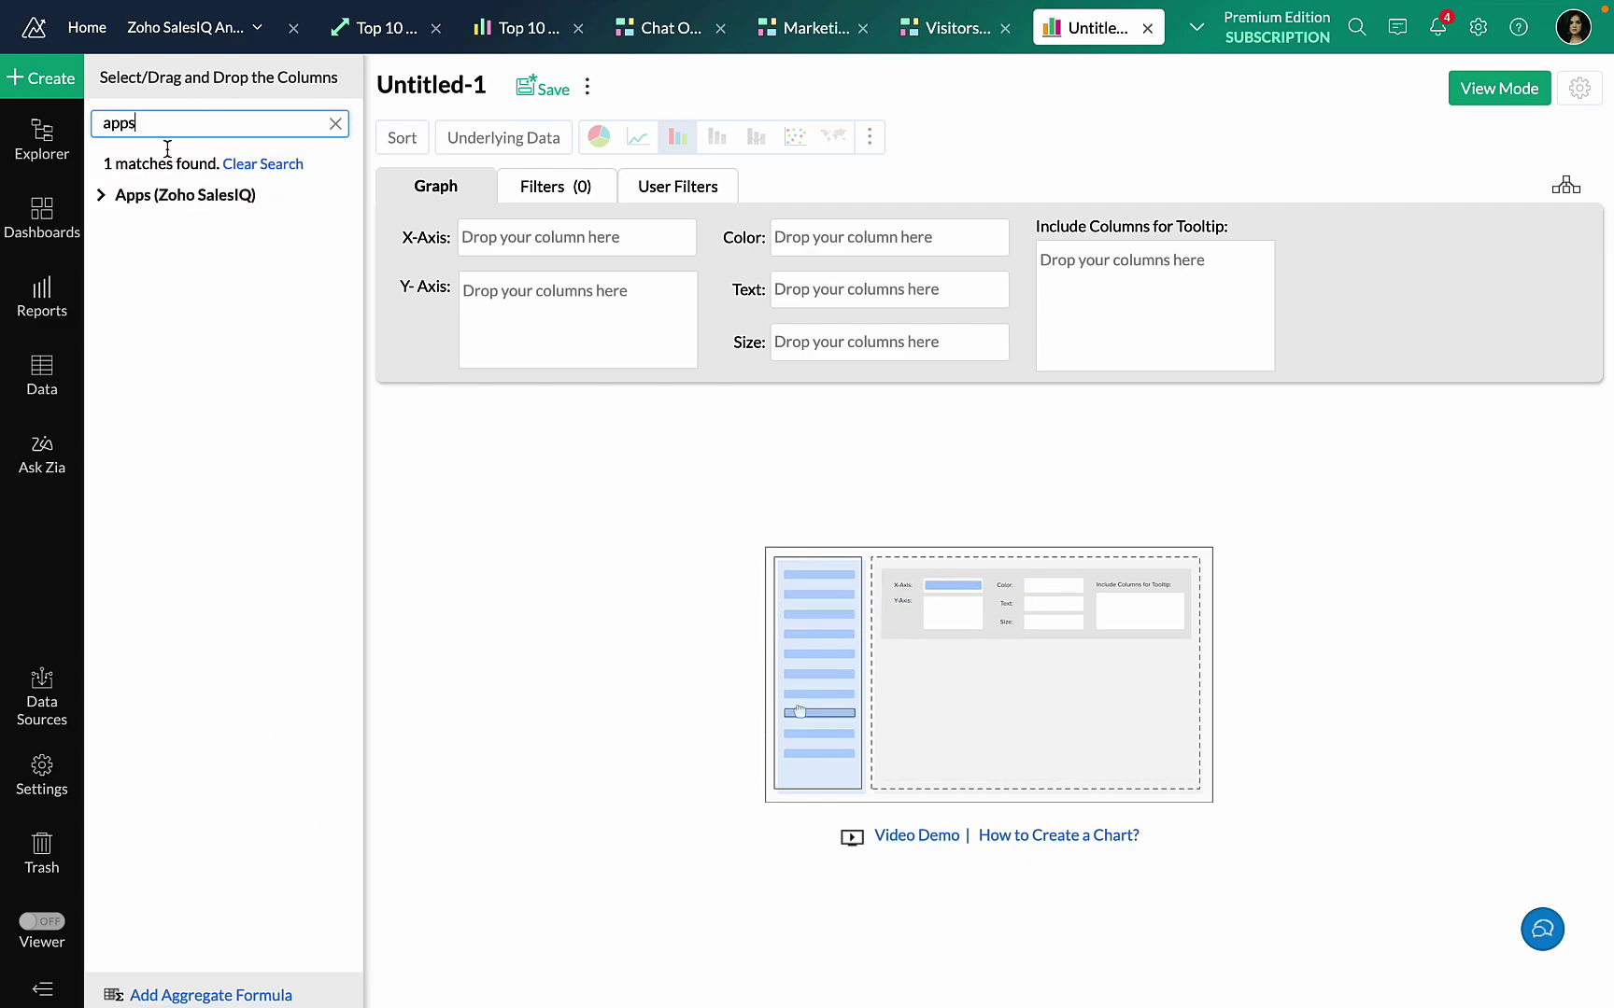
left_click(101, 194)
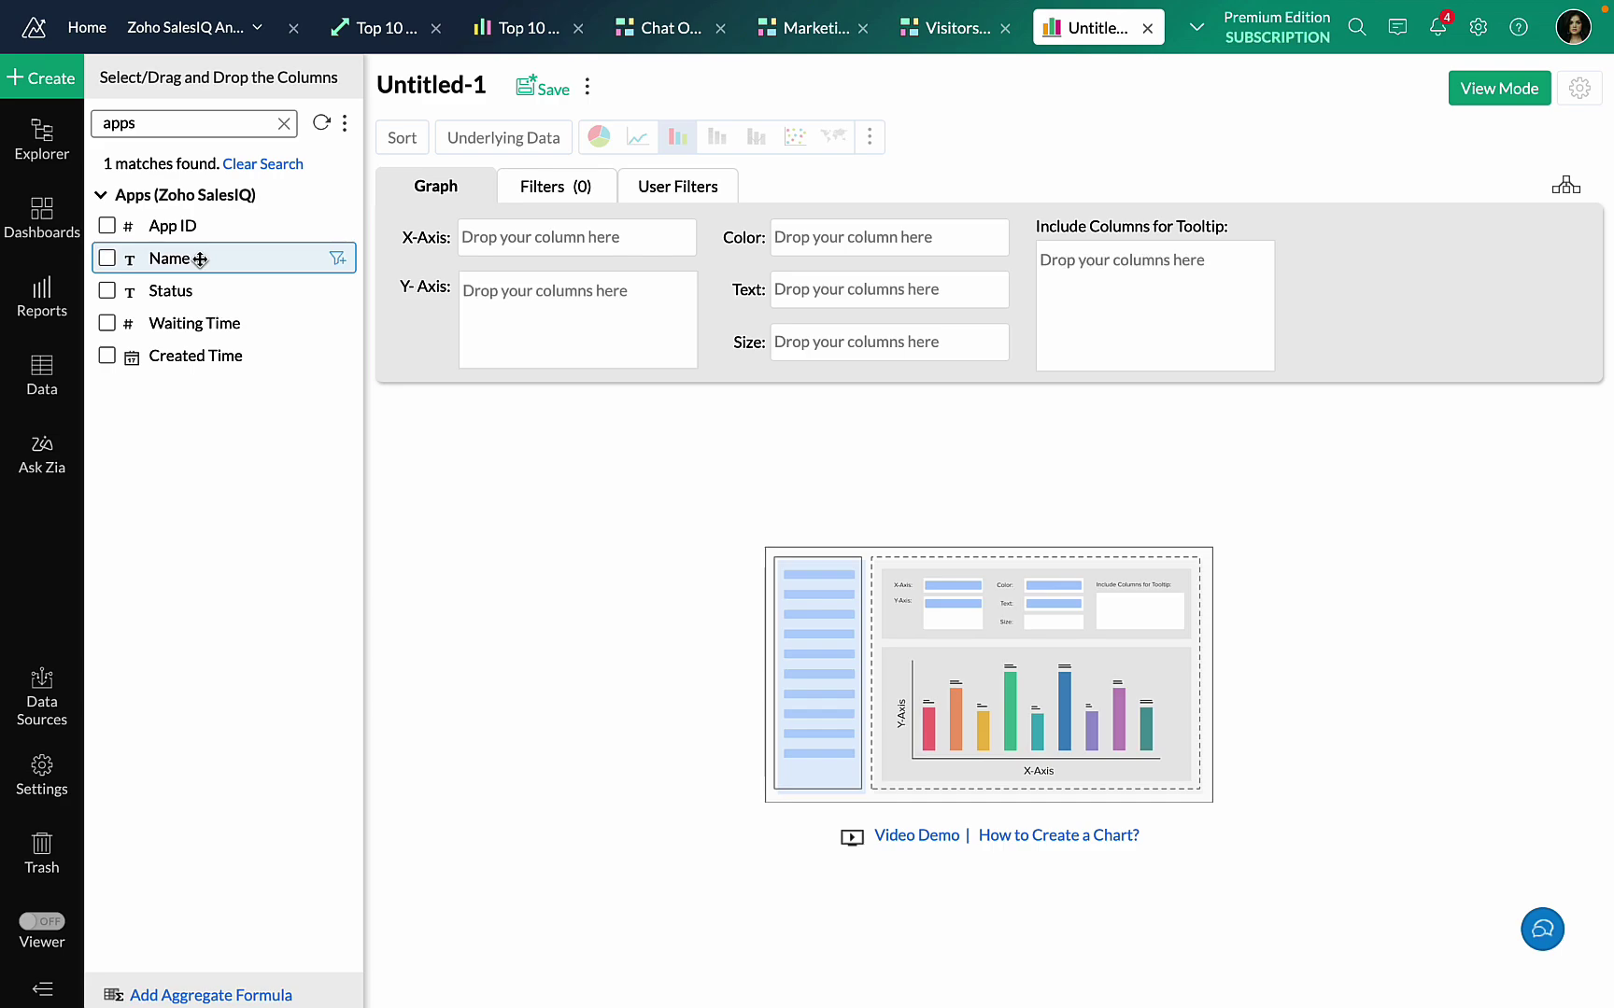
left_click_drag(199, 258, 556, 242)
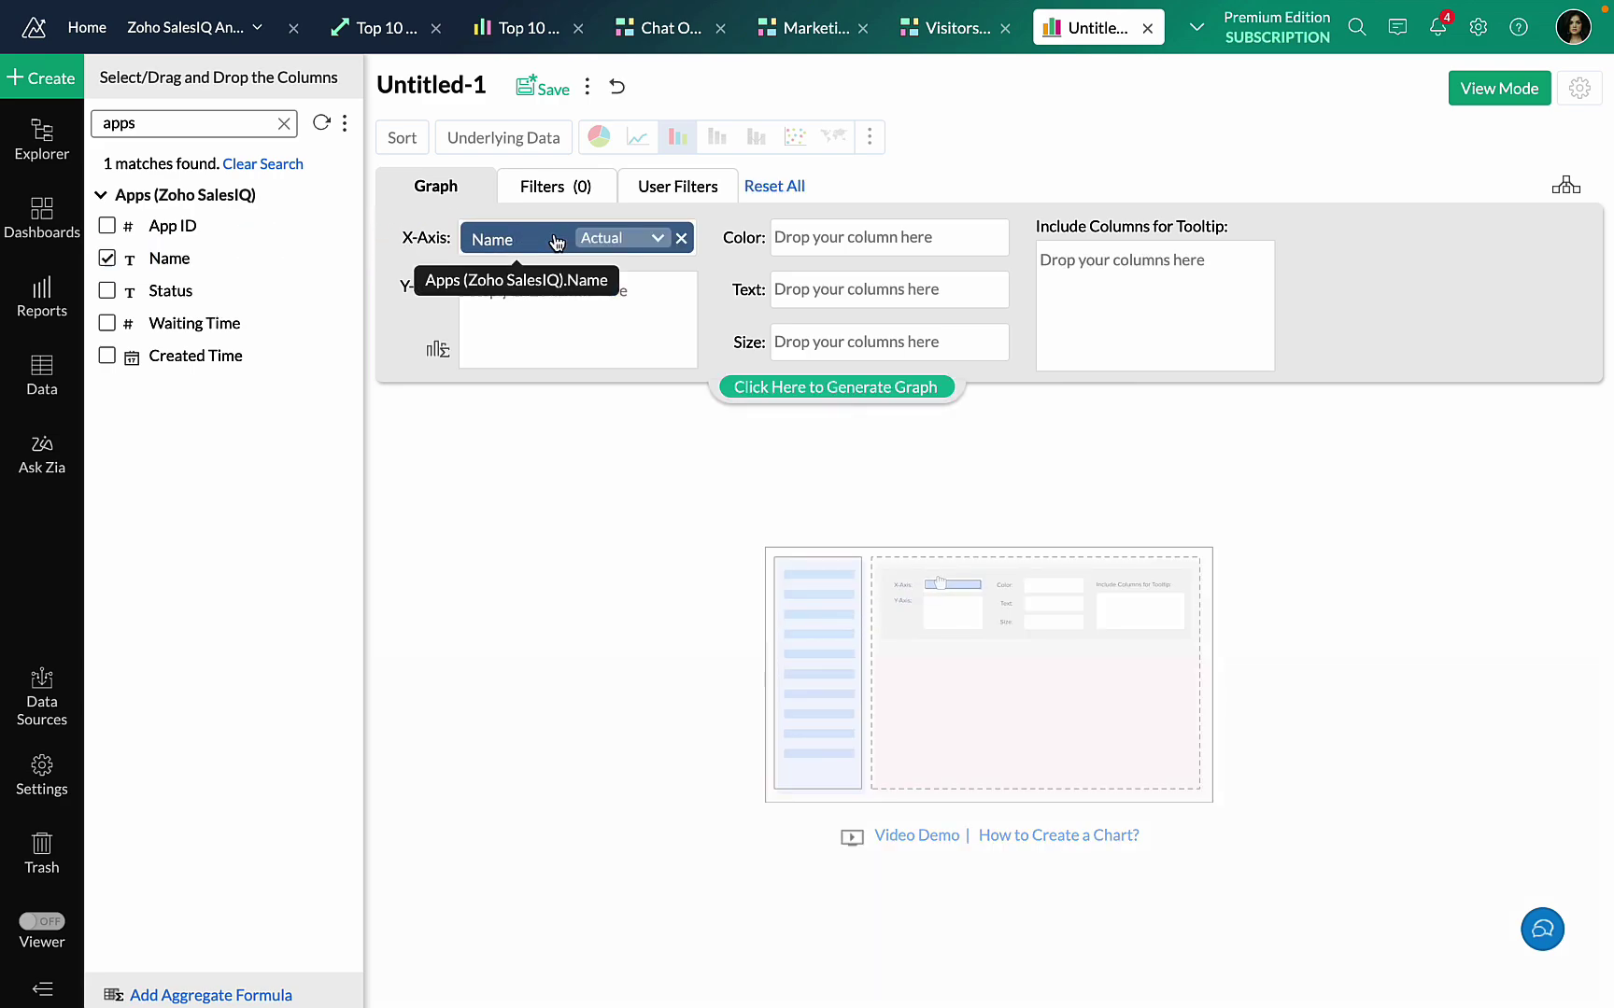
Find the Visitors (Zoho SalesIQ) table and place its Visitor ID column on the Y-axis as a count
double_click(124, 126)
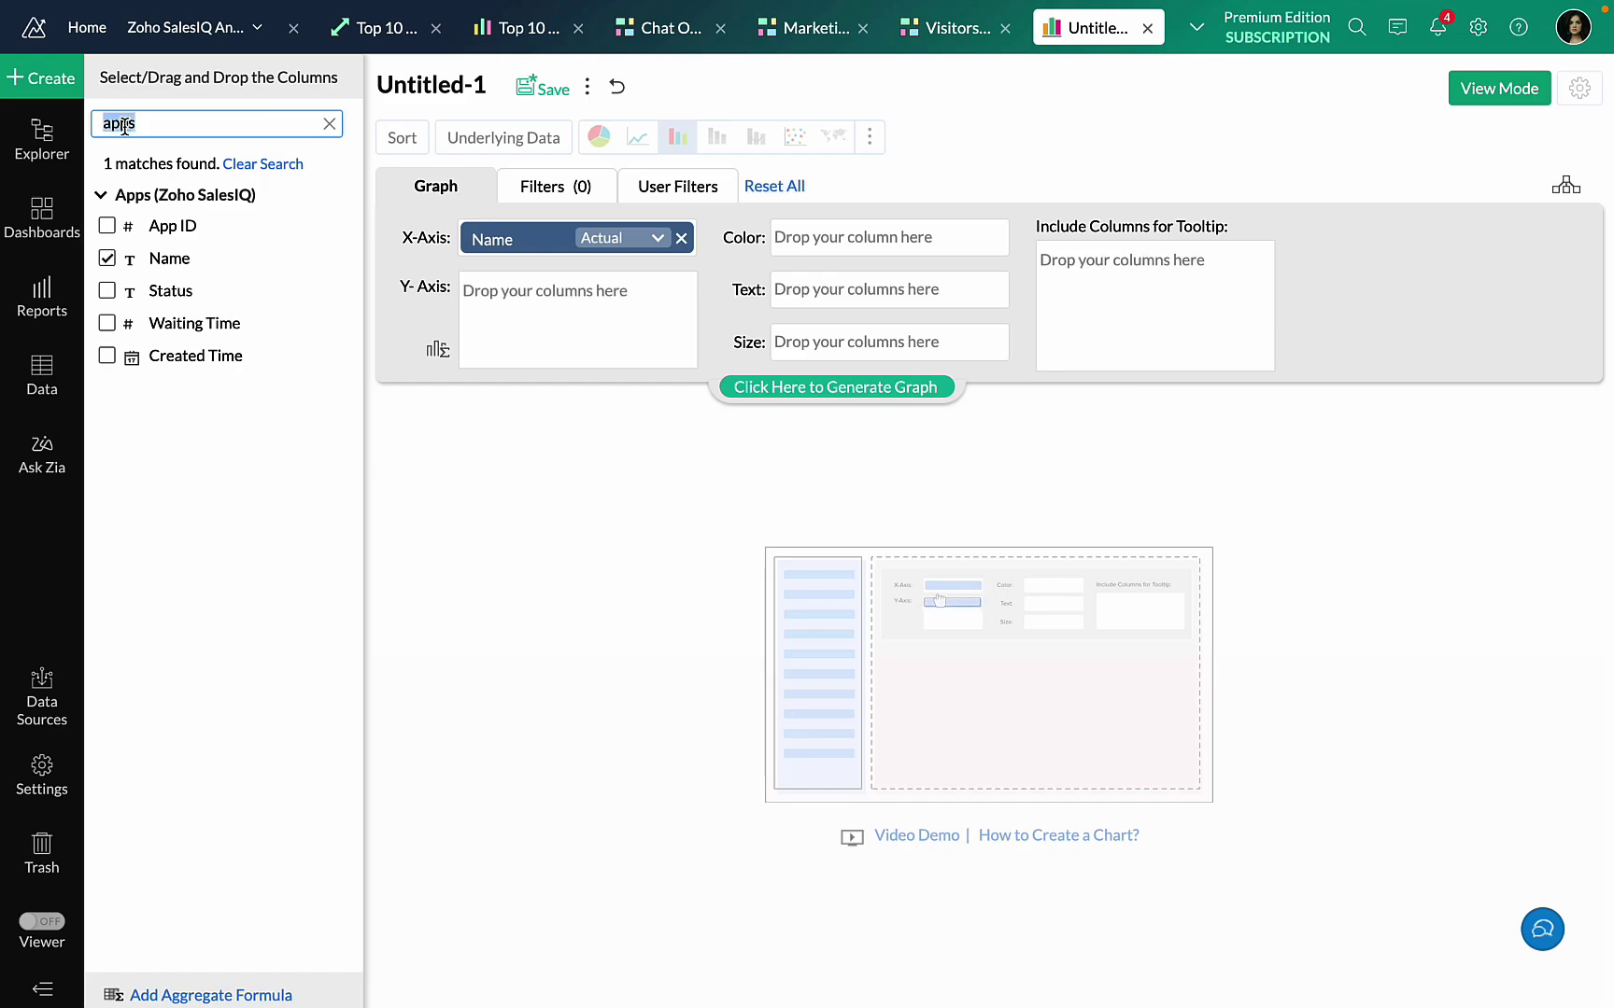
type("visito")
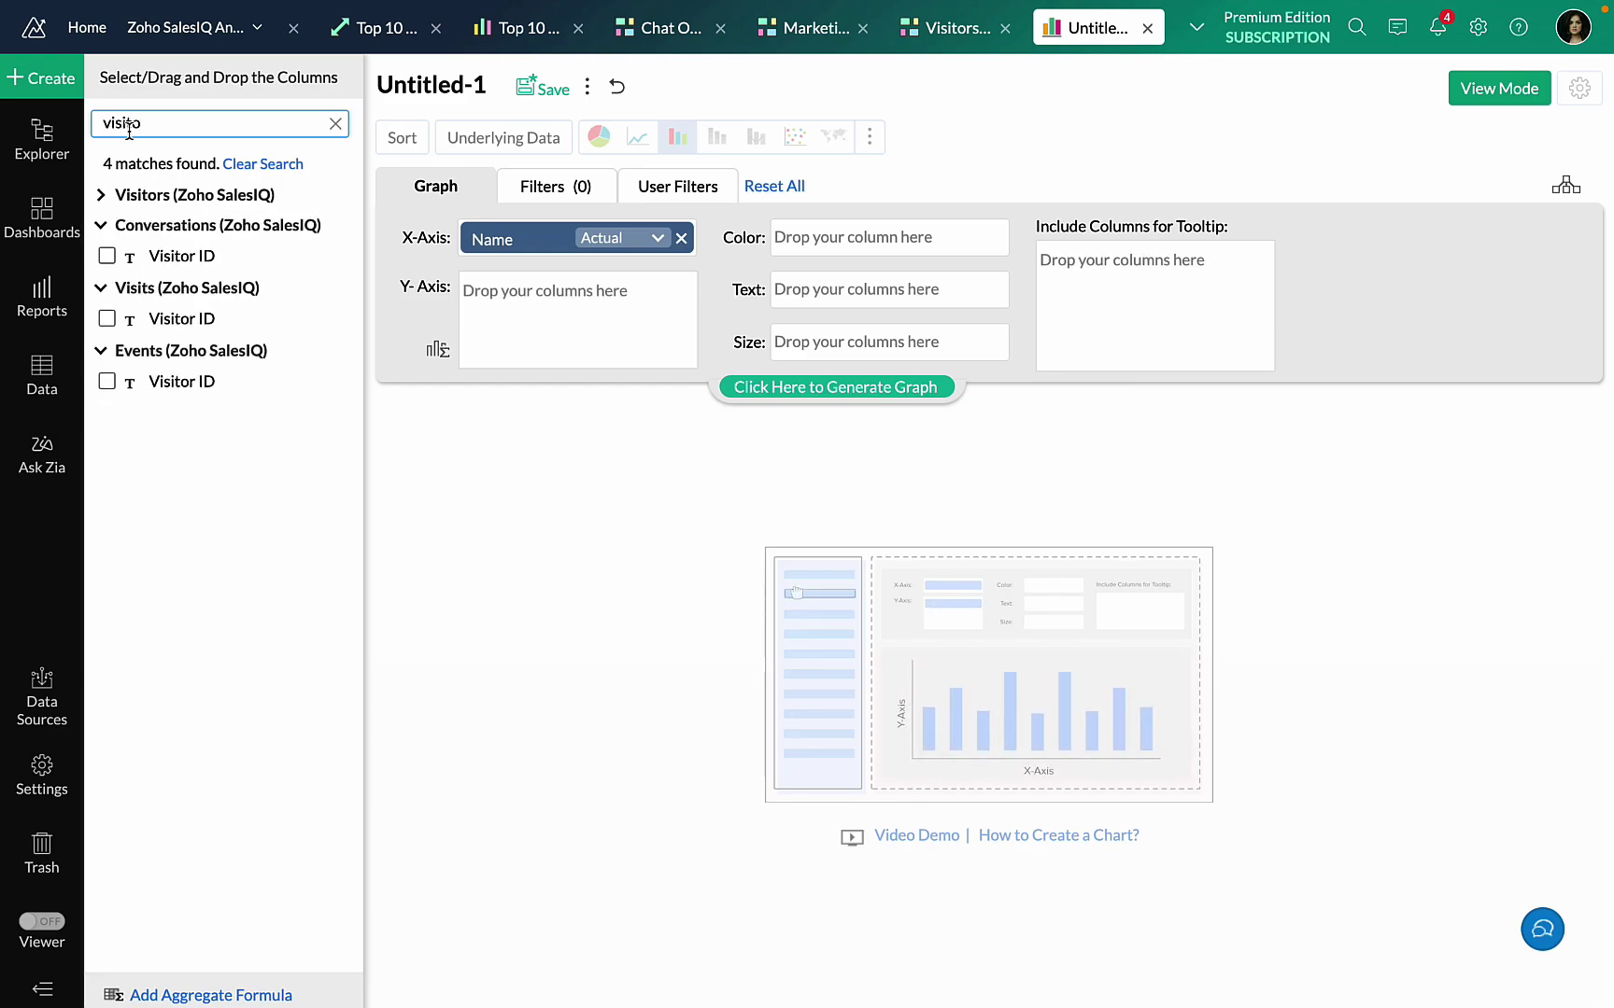
left_click(158, 195)
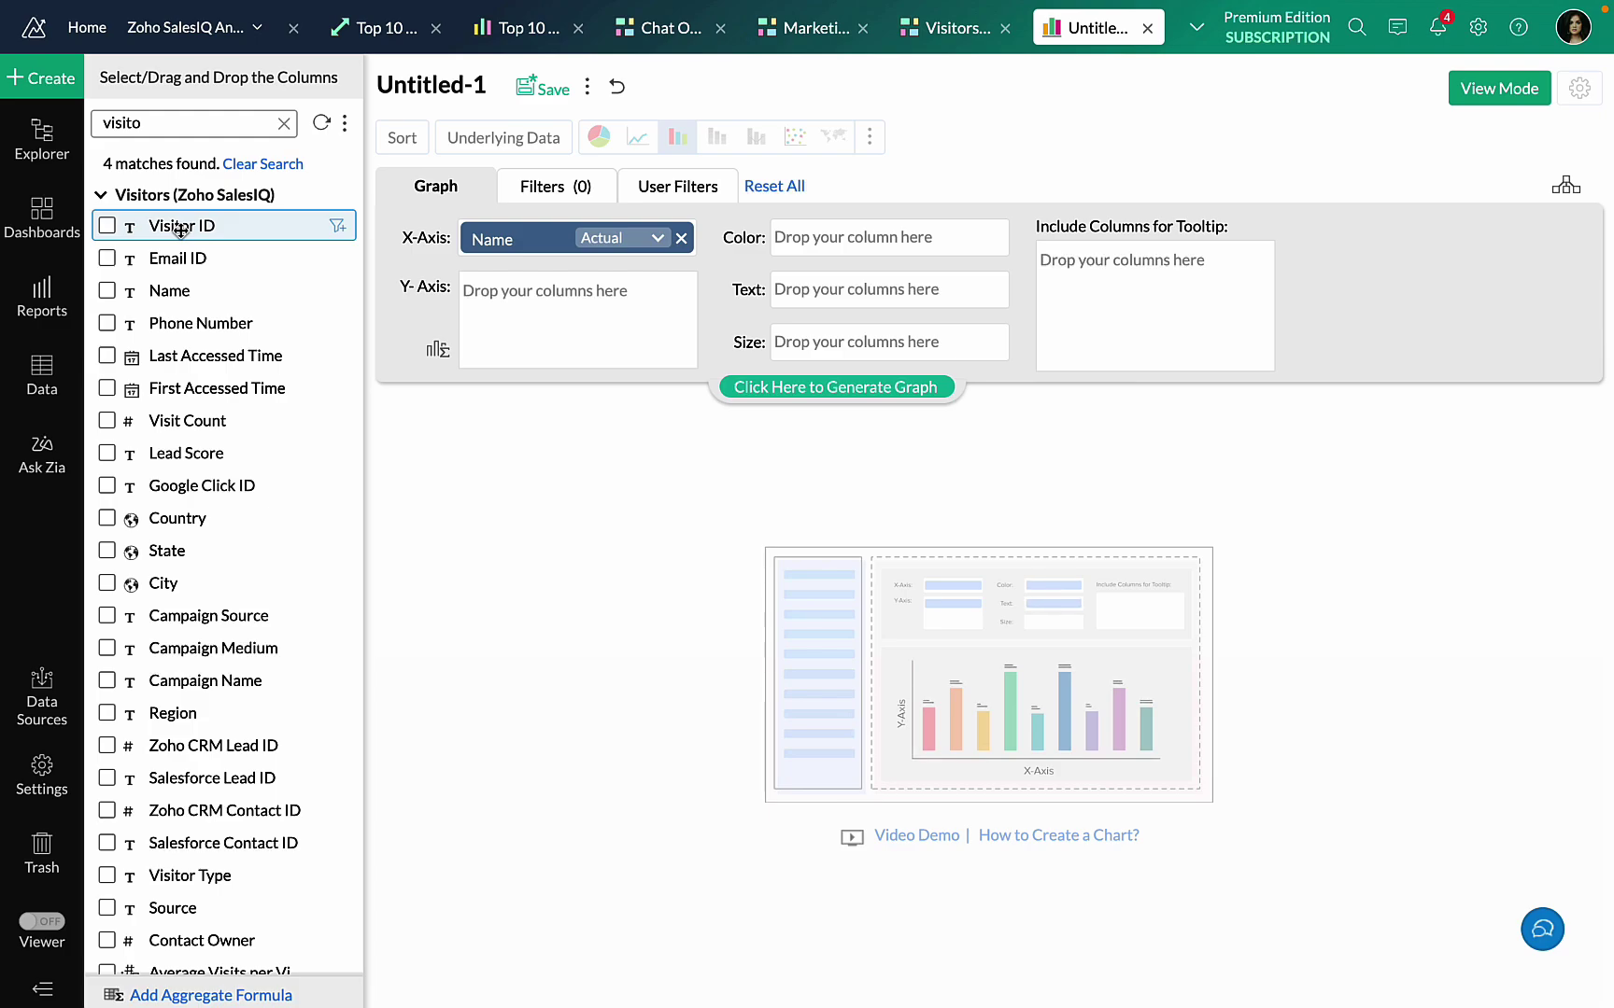
left_click_drag(180, 228, 571, 297)
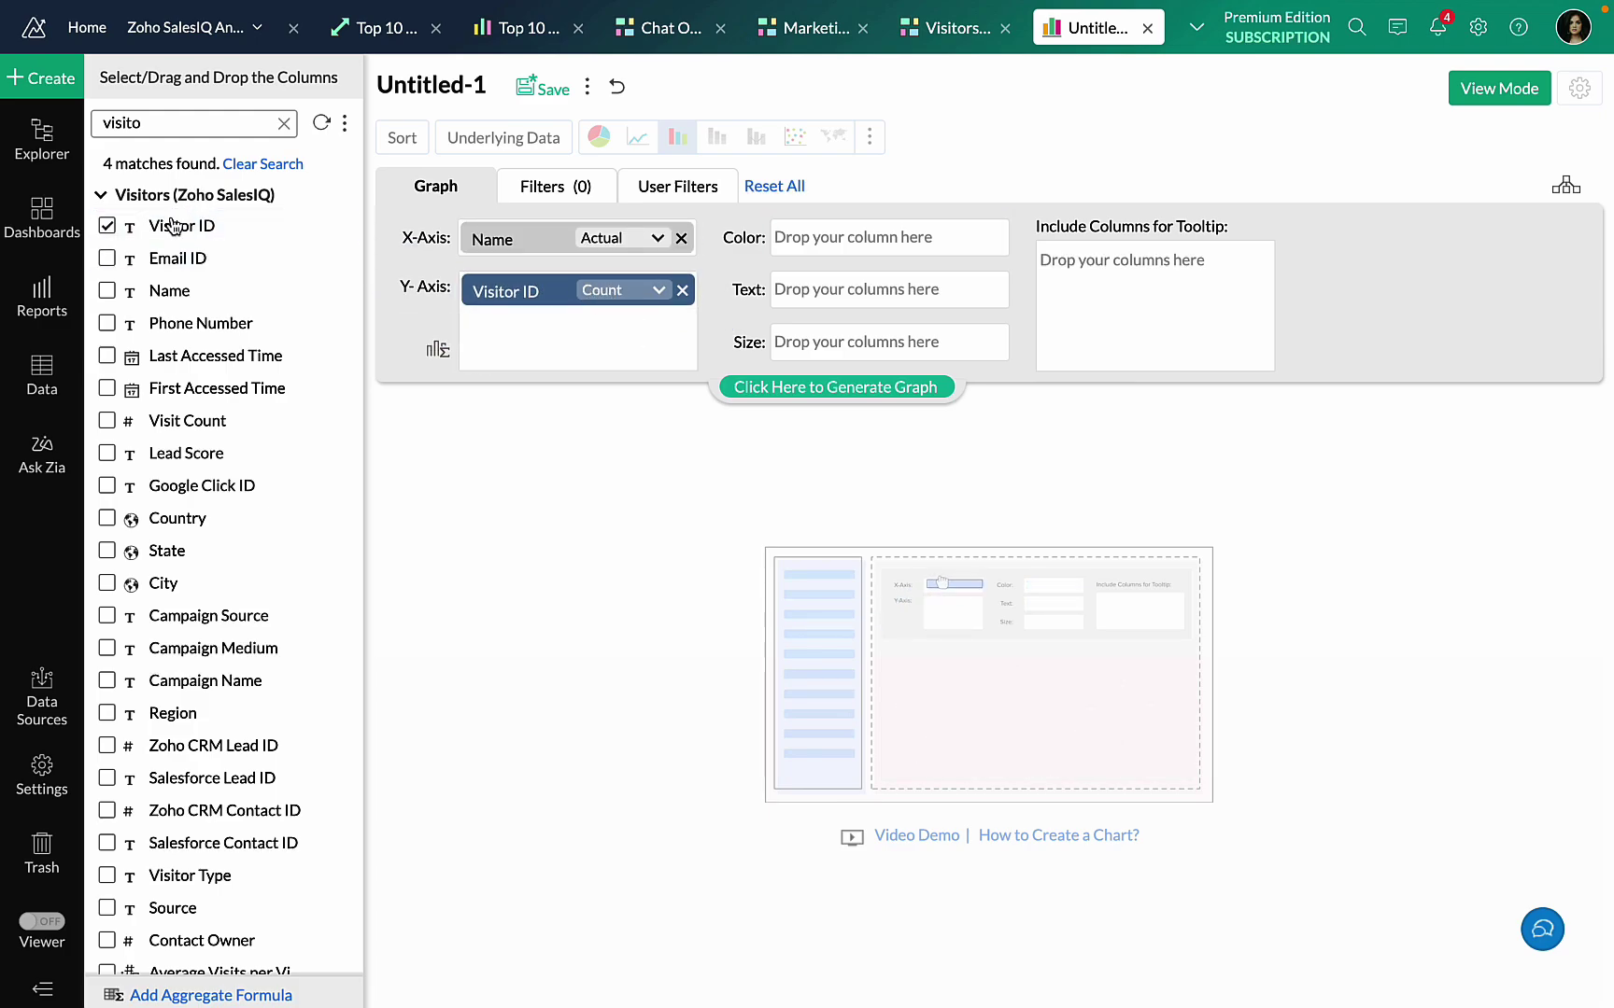
Add Zoho CRM Lead ID to the Y-axis as a distinct count and generate the graph
scroll(224, 556, "down", 3)
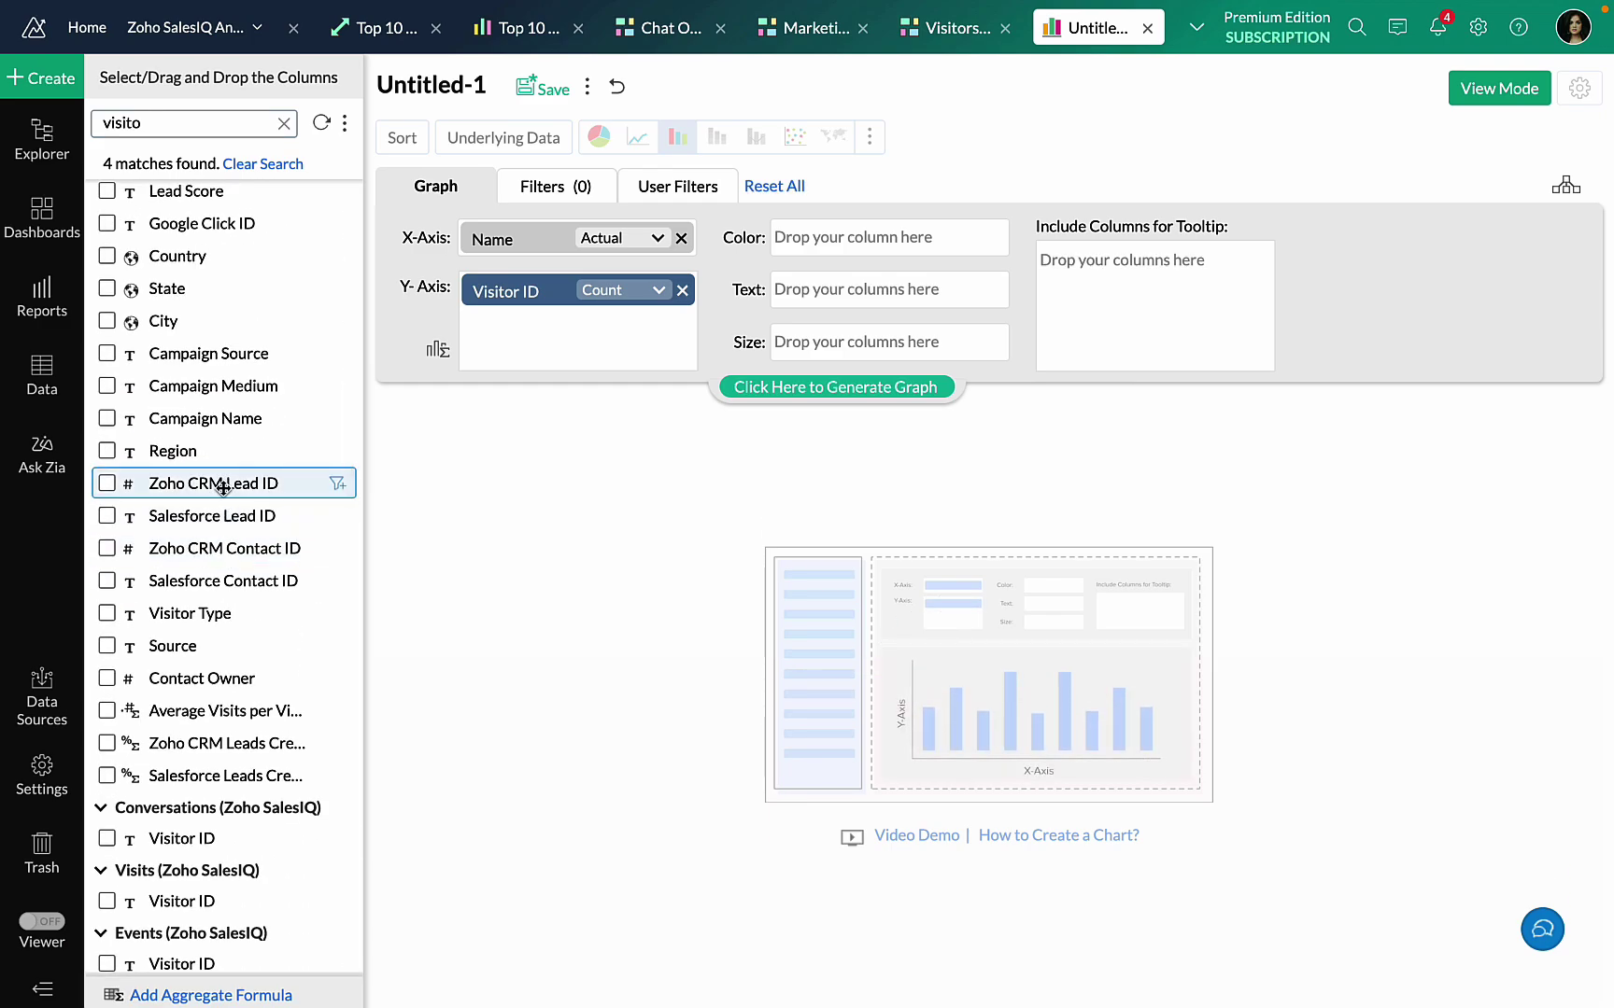
left_click_drag(222, 486, 605, 324)
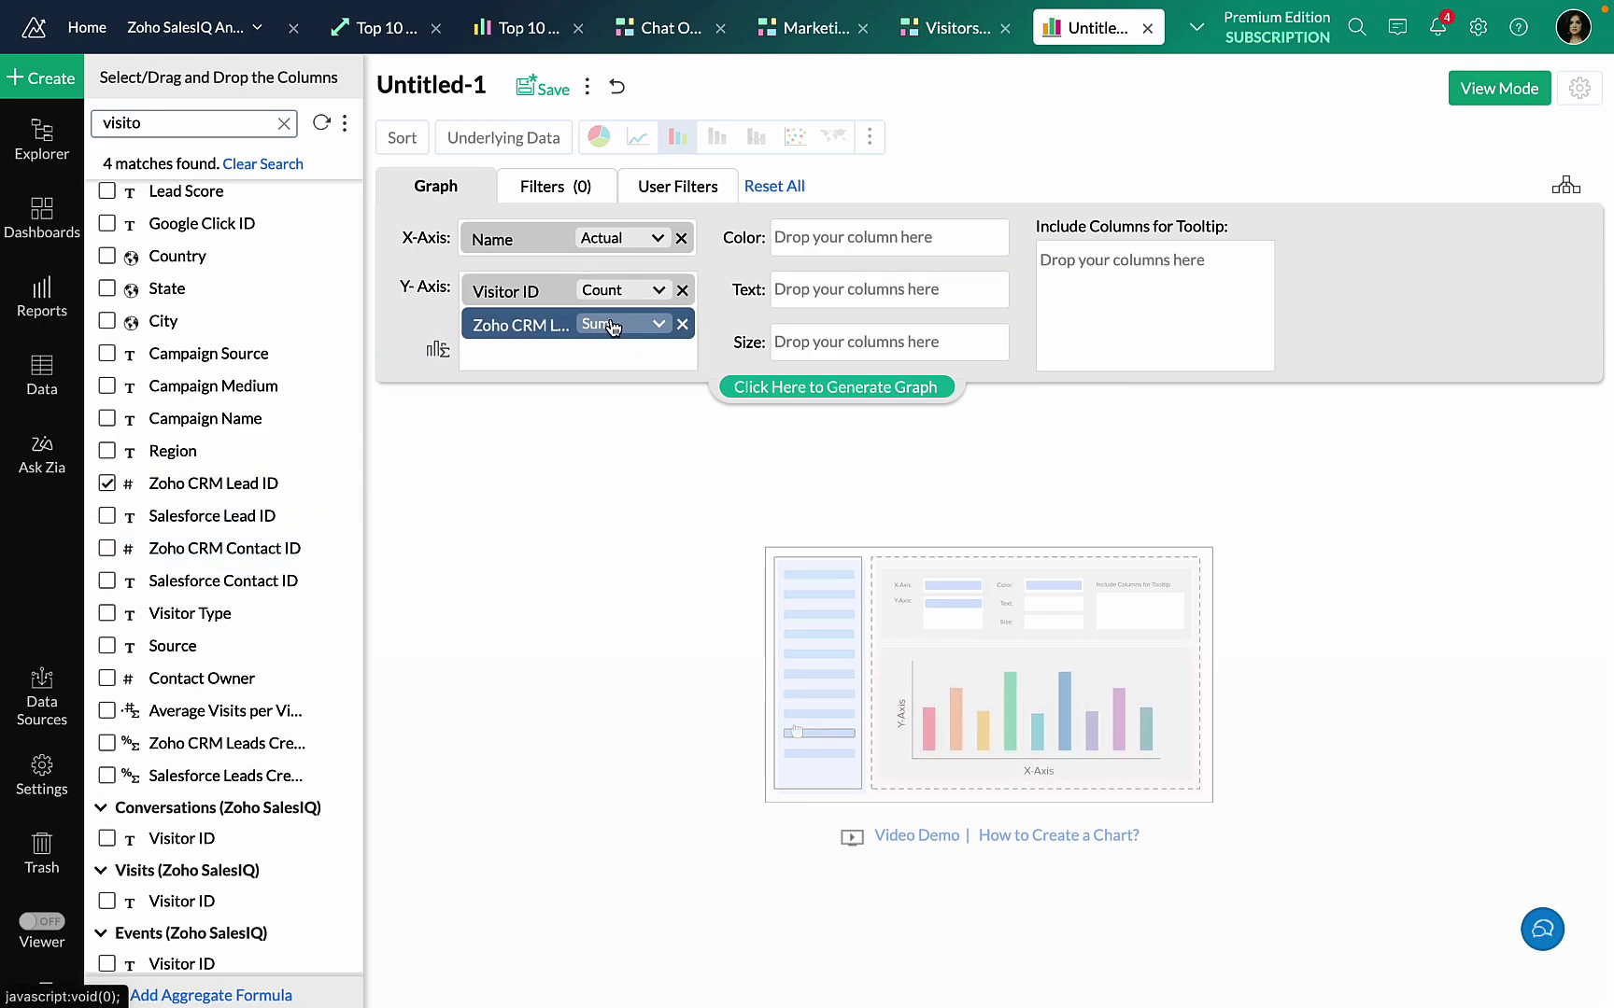
left_click(613, 327)
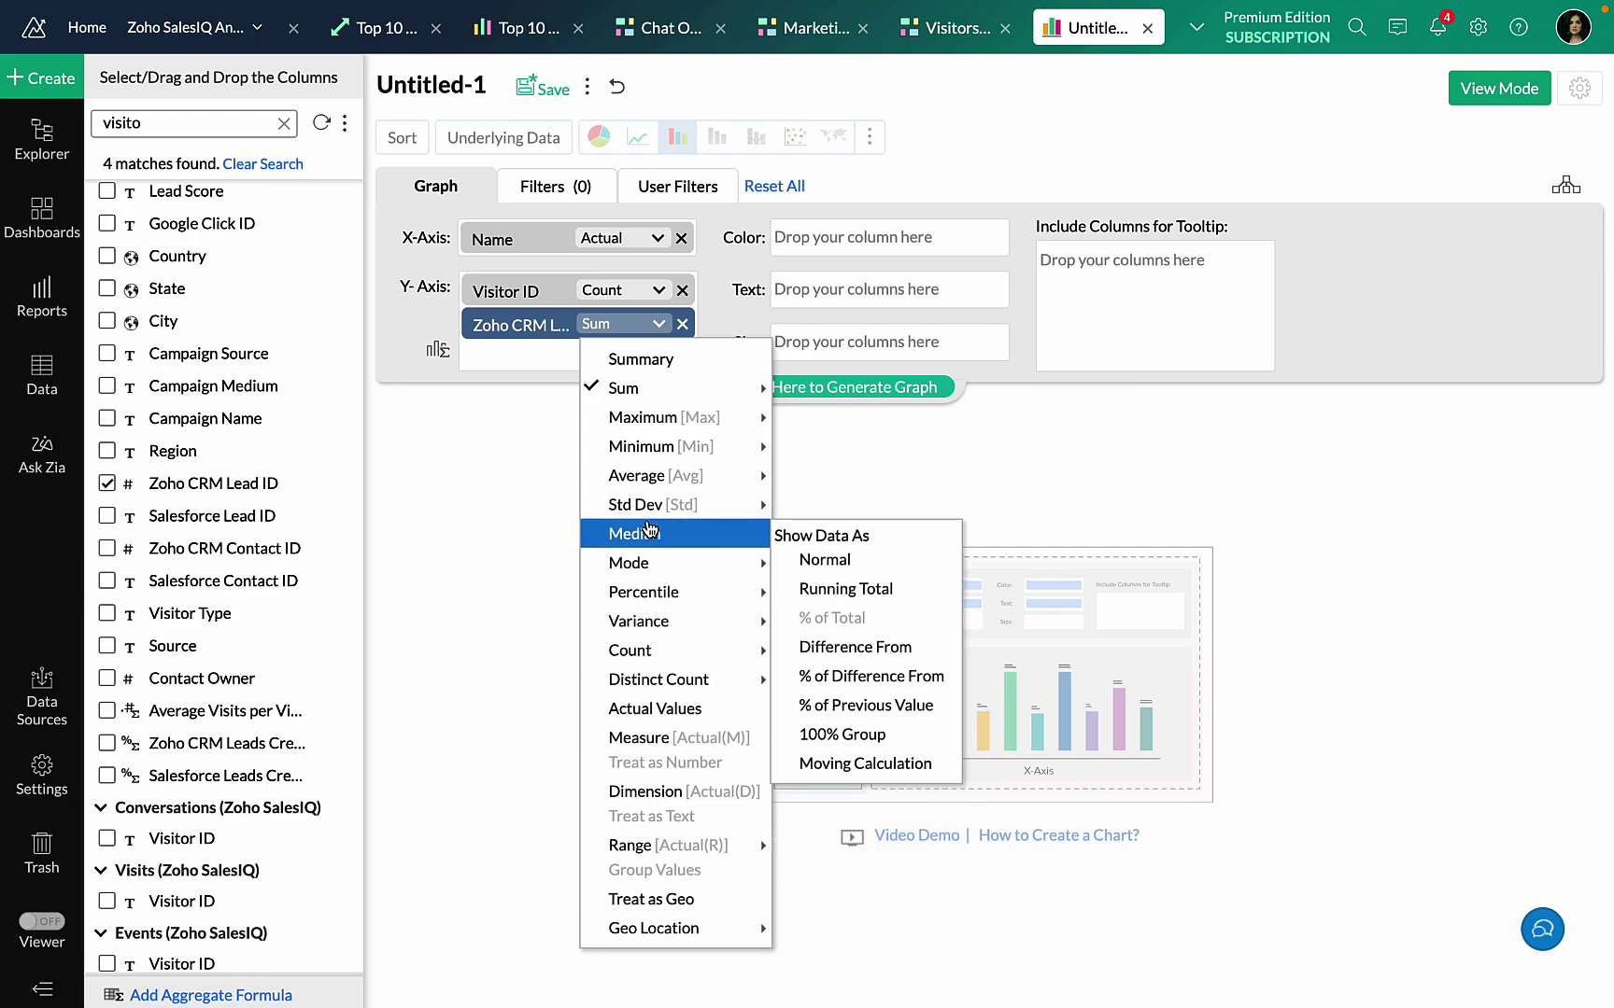
left_click(644, 678)
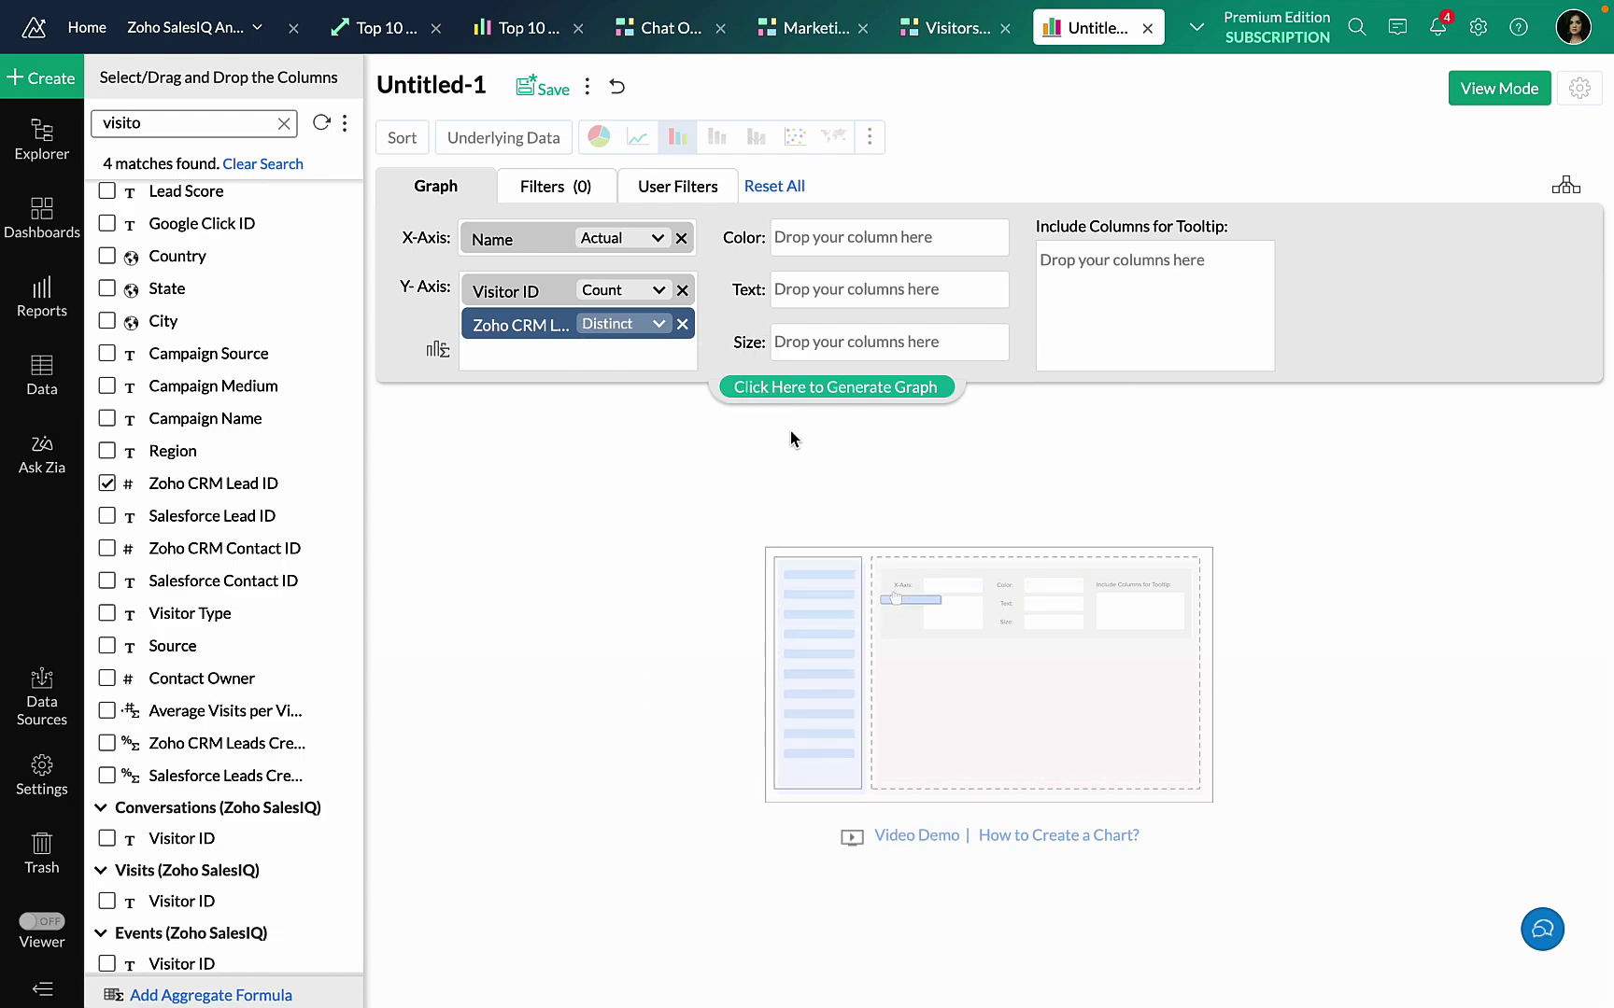
left_click(834, 386)
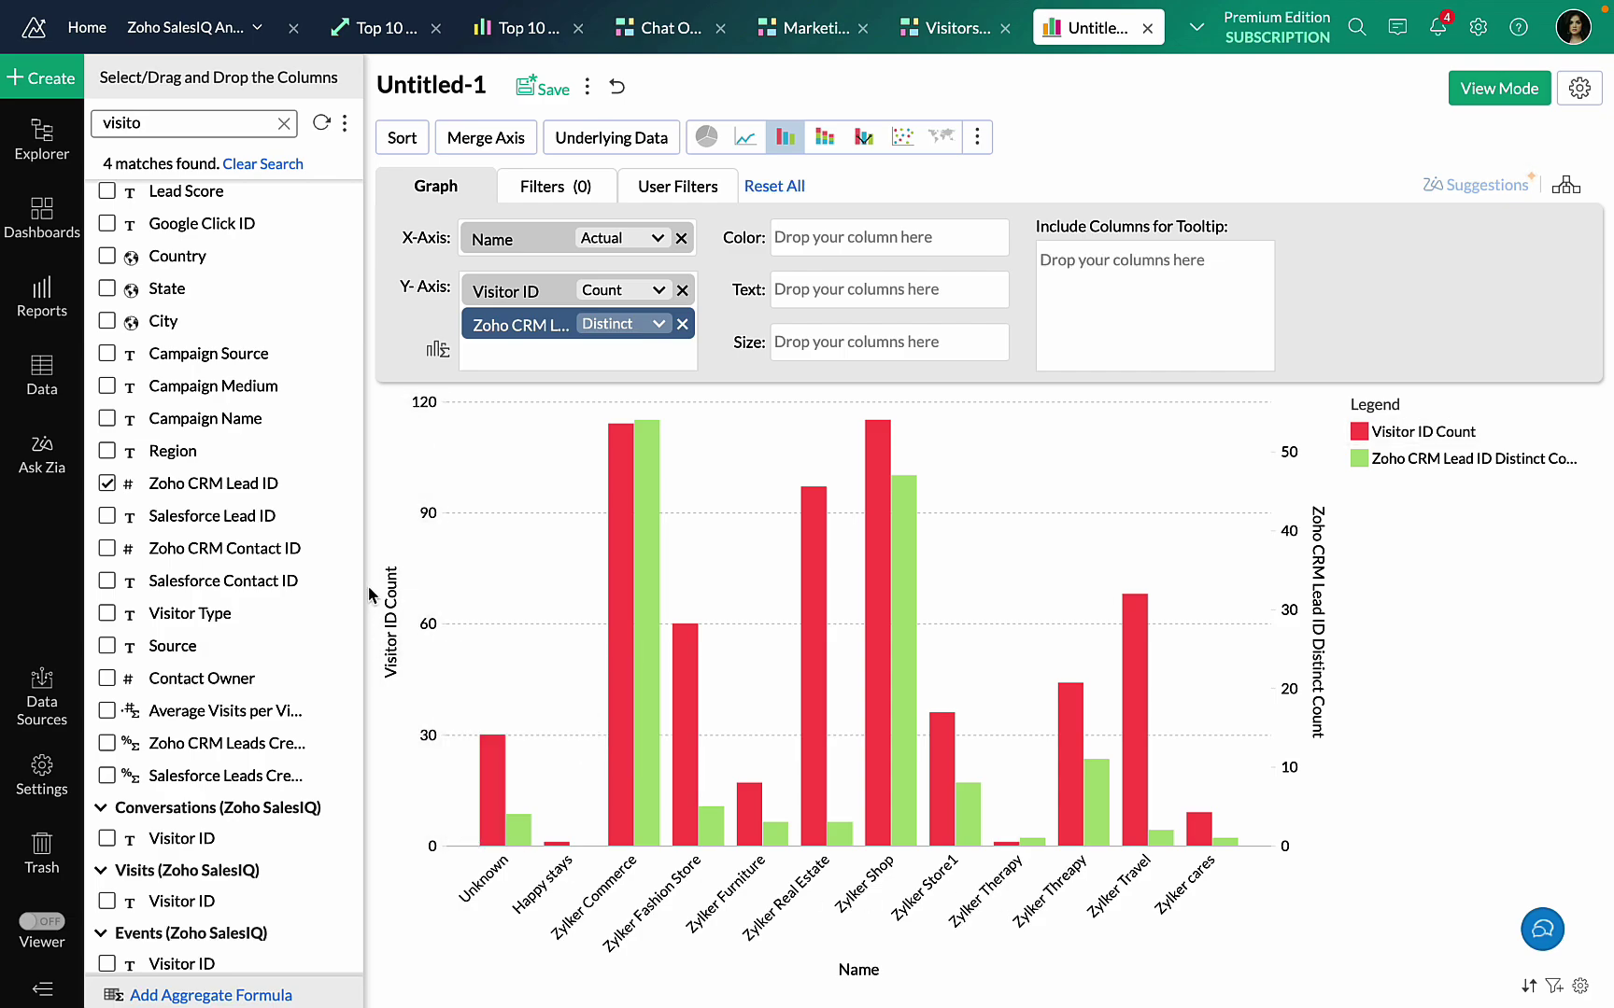
Inspect the chart's visitor and CRM lead counts per app, including Zylker Commerce, Zylker Shop and Zylker Real Estate, and skim the Visitors columns
mouse_move(620, 695)
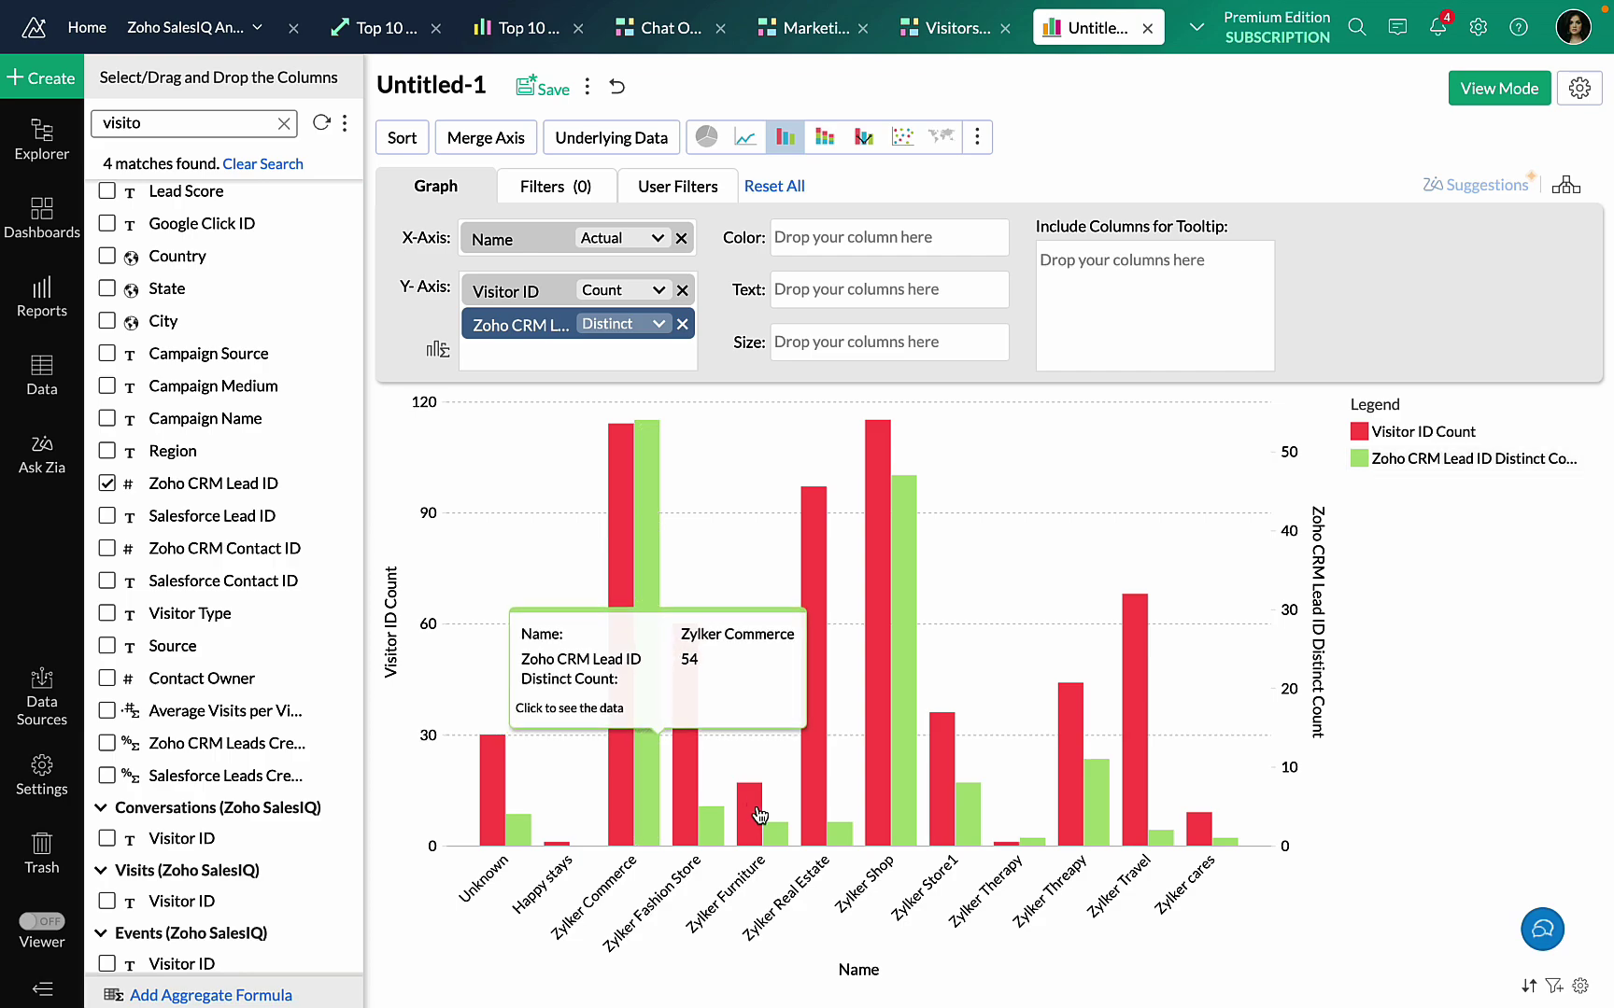
mouse_move(912, 769)
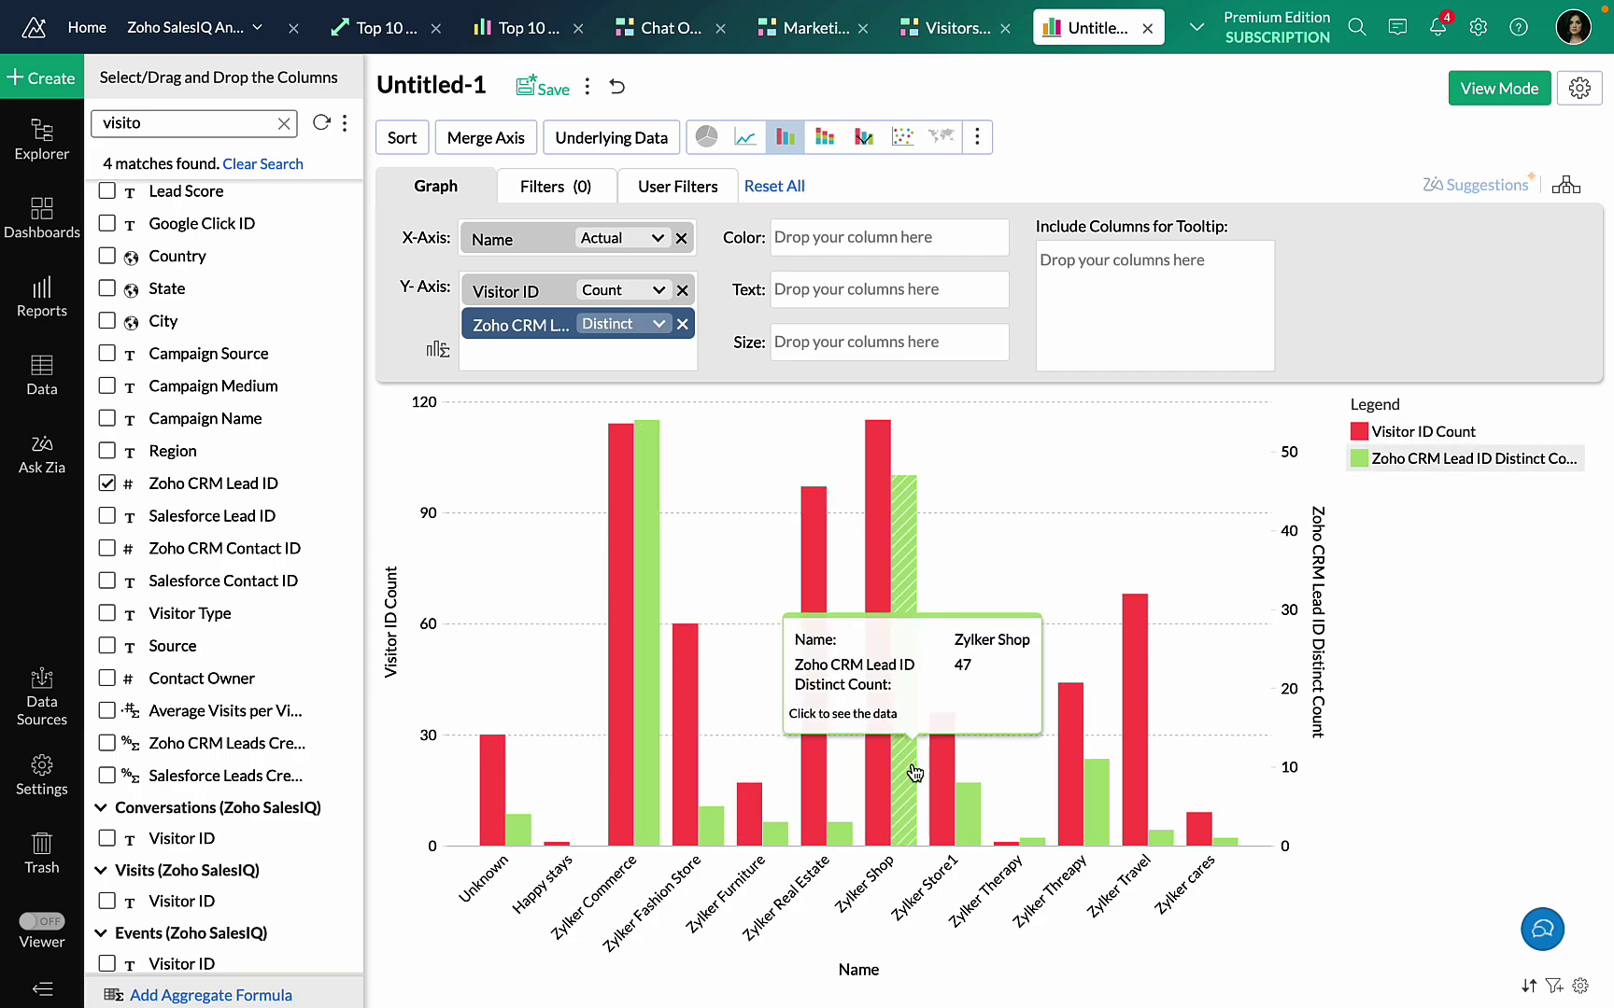
mouse_move(695, 641)
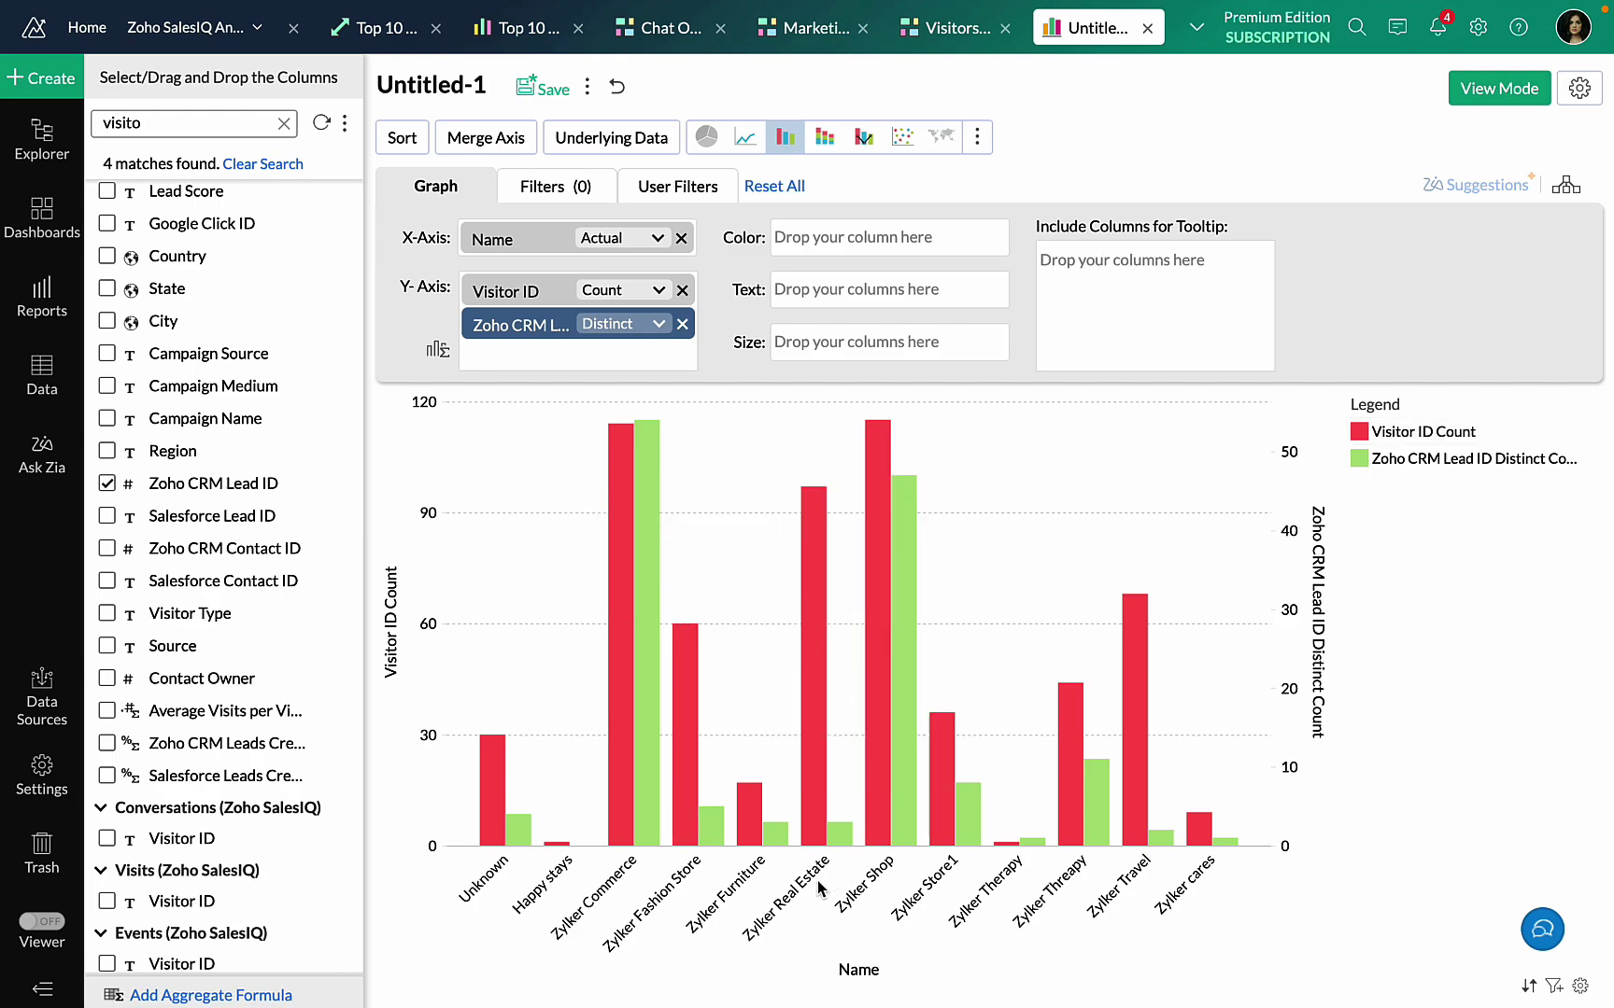
mouse_move(820, 750)
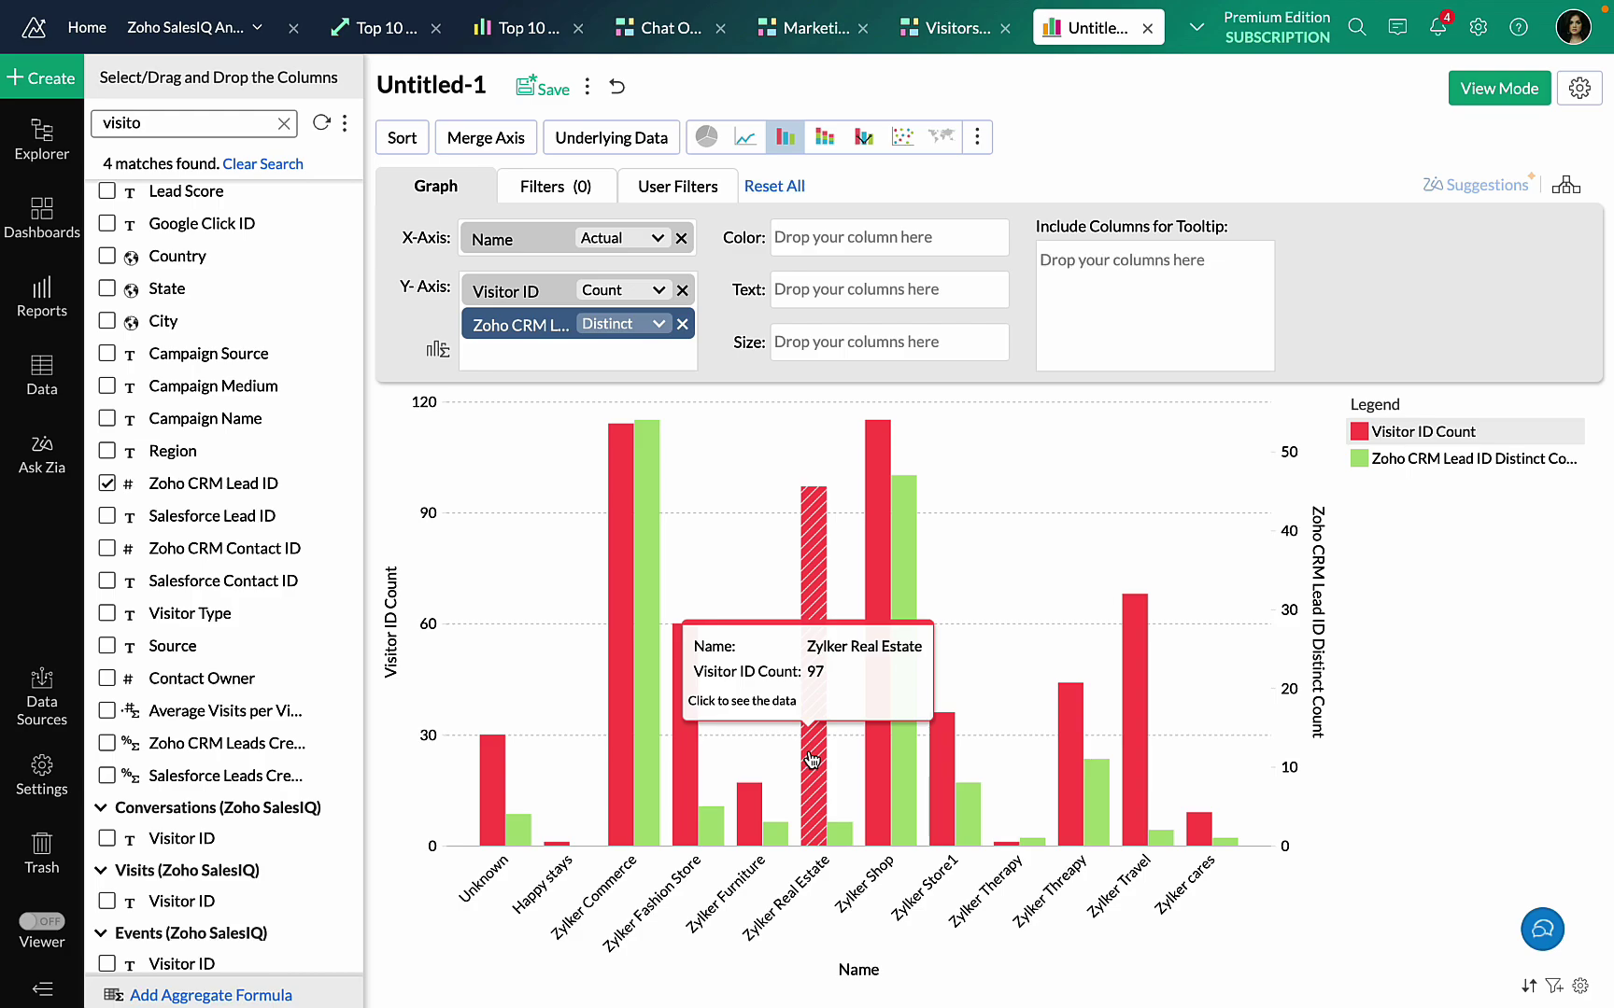
mouse_move(838, 839)
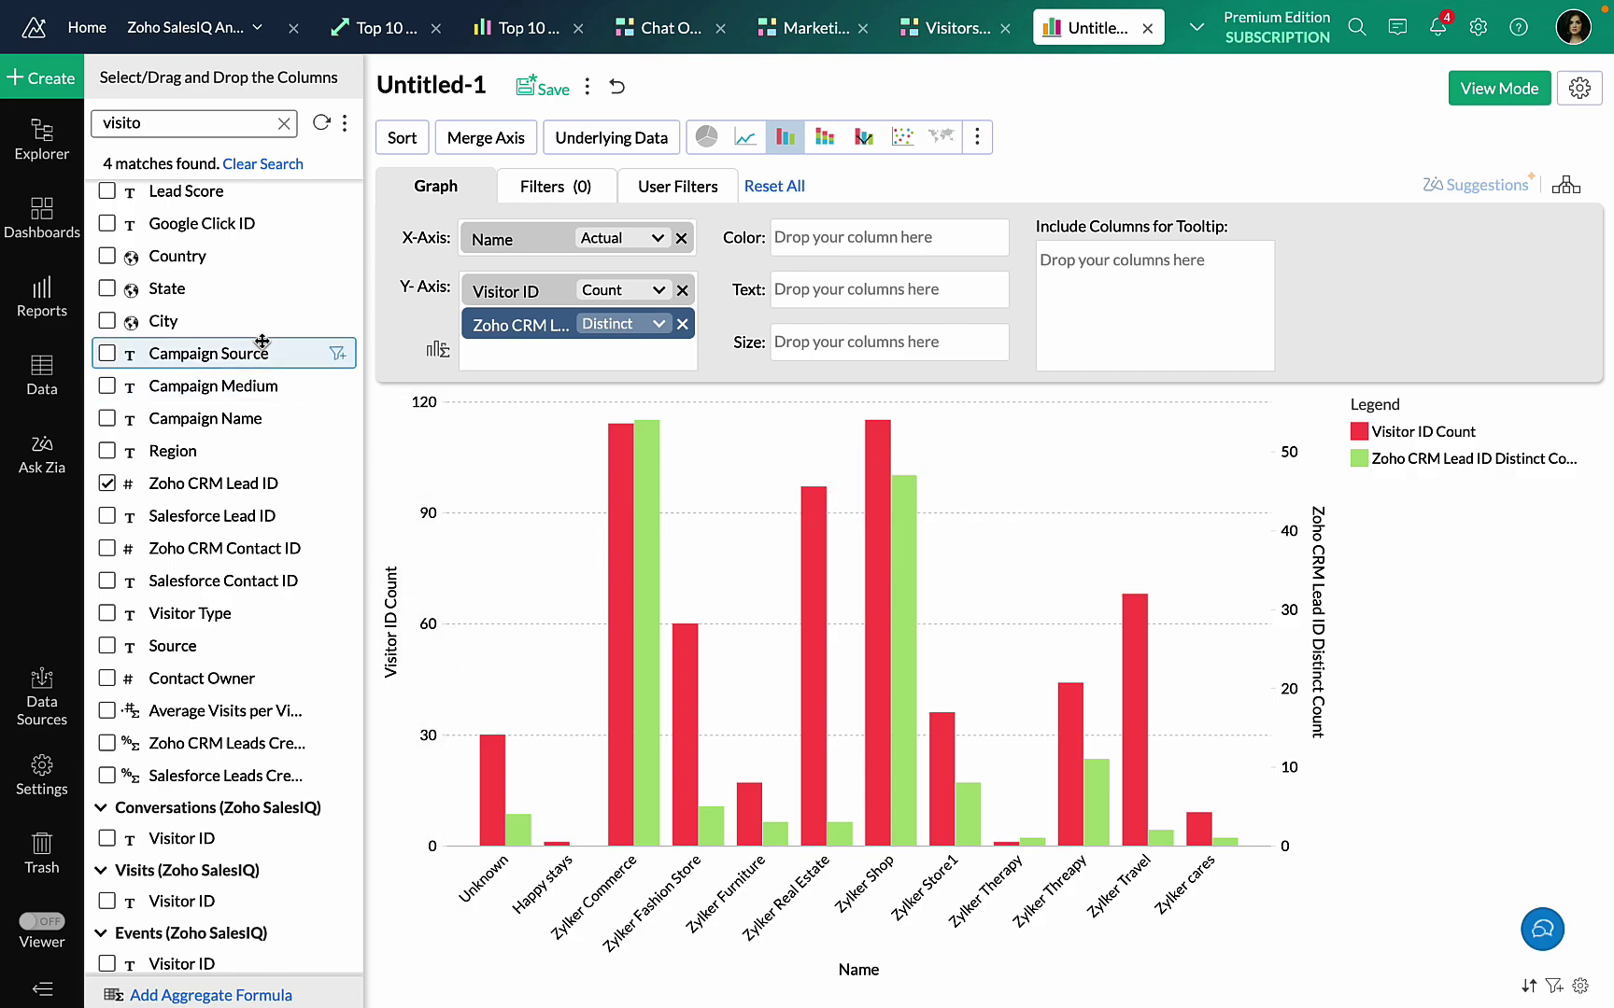
scroll(263, 341, "up", 3)
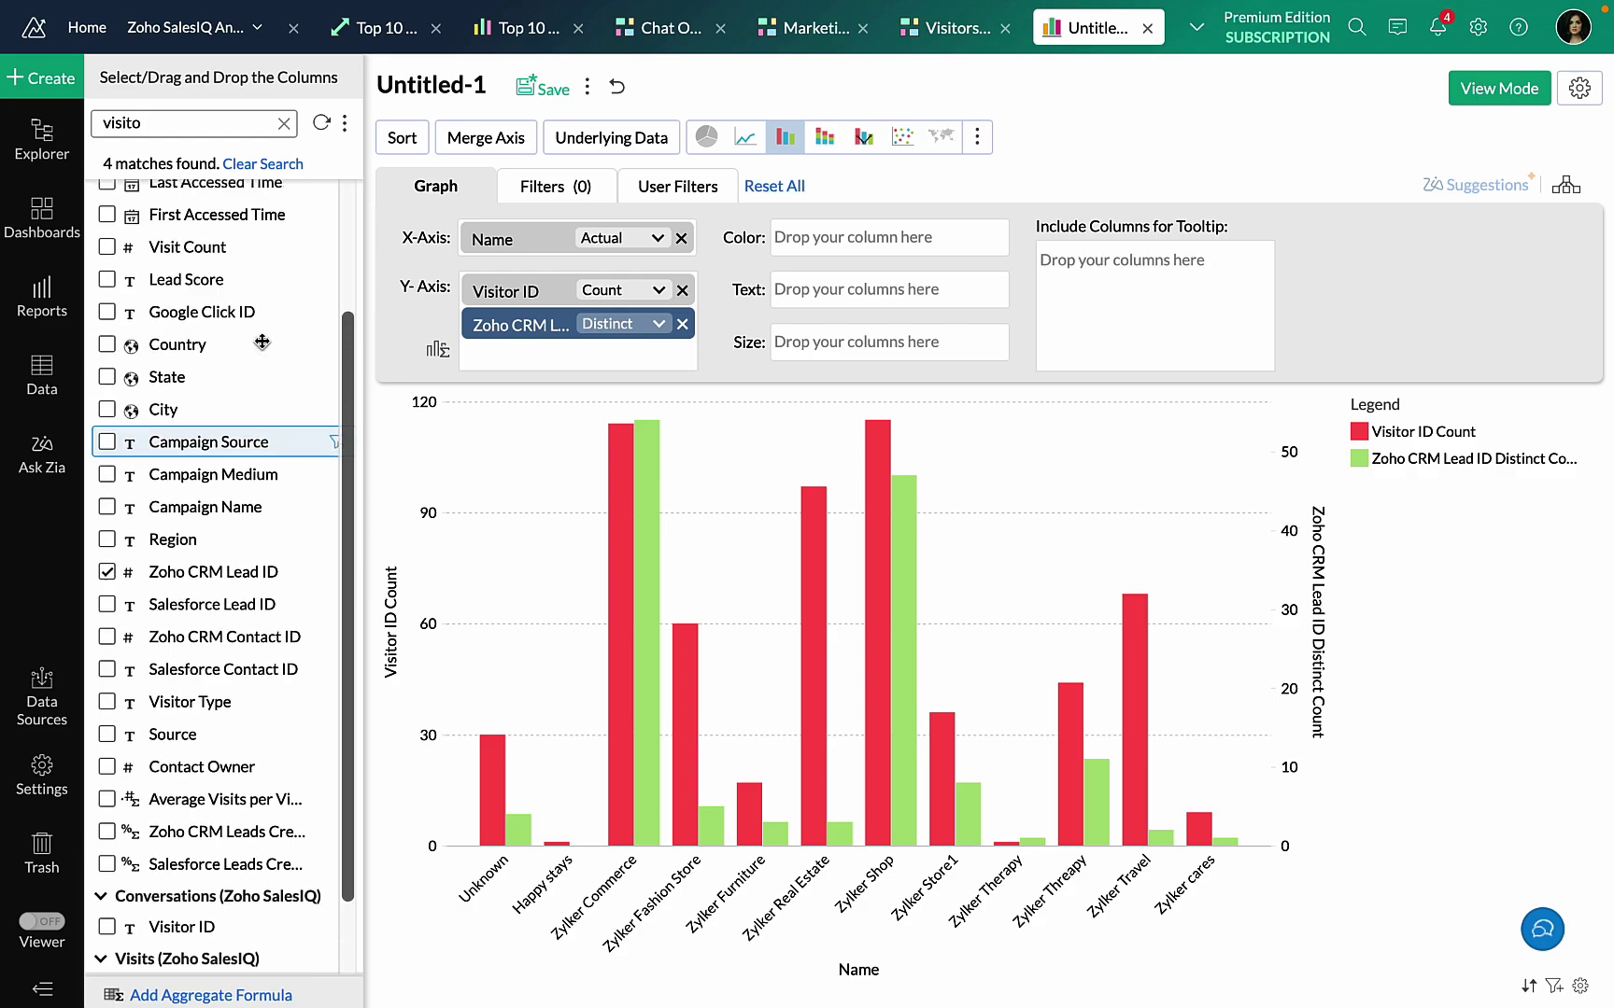
scroll(263, 340, "up", 3)
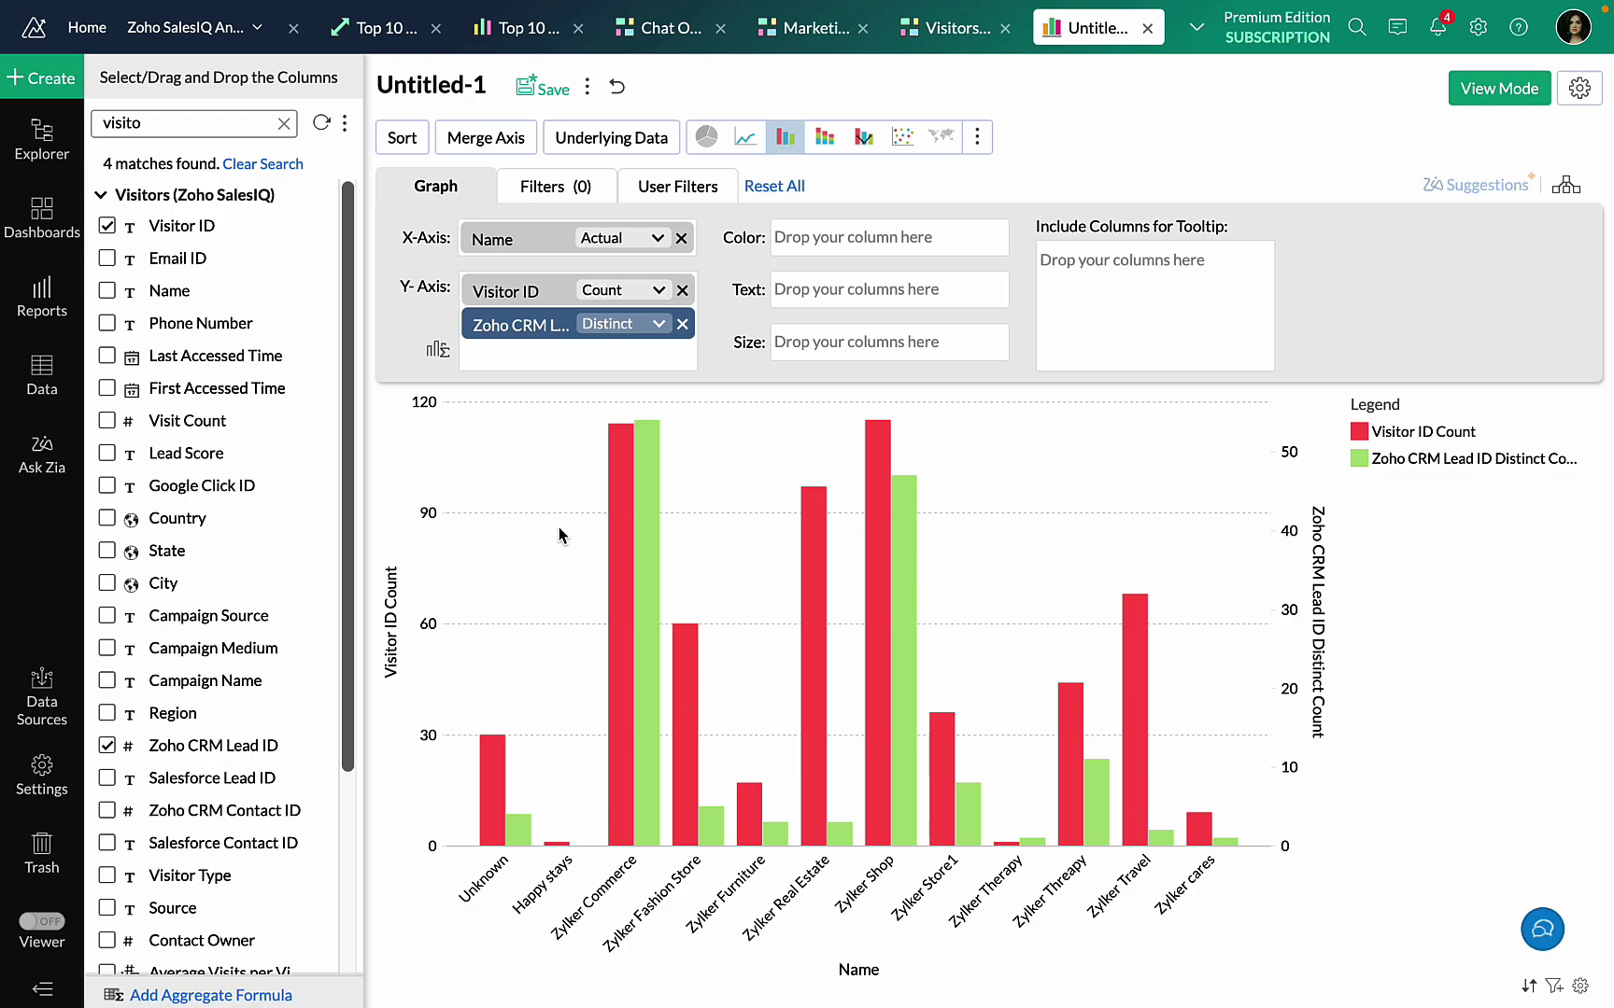
Create a new pivot view using Deals as the base table
left_click(49, 82)
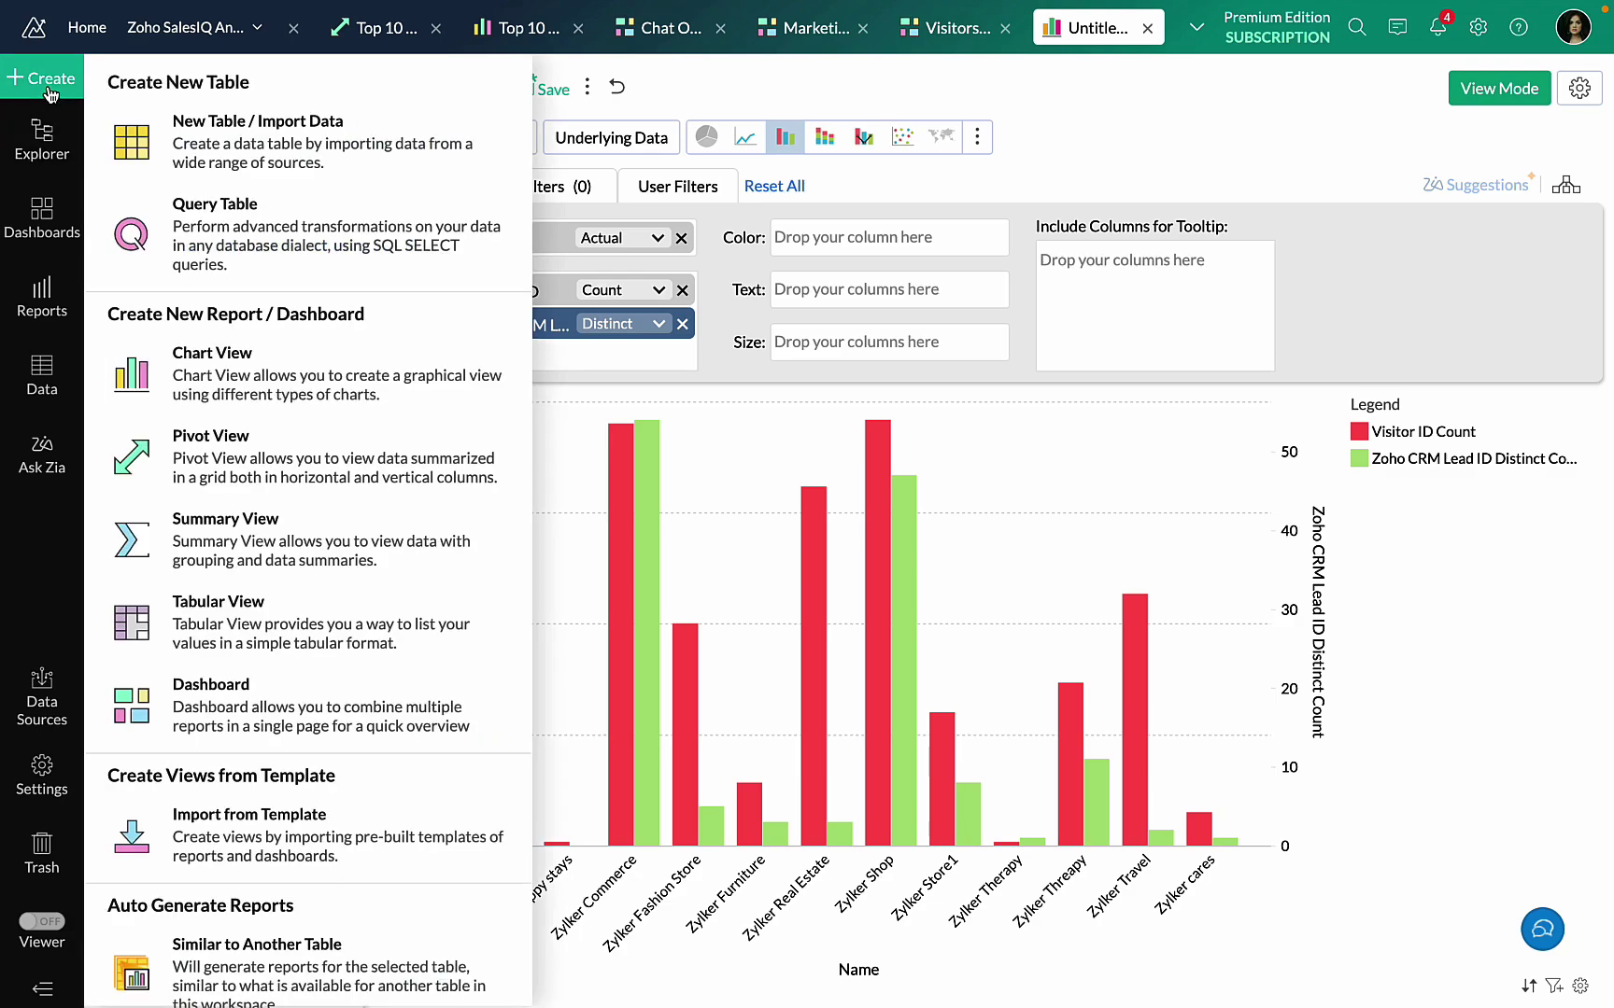
left_click(247, 443)
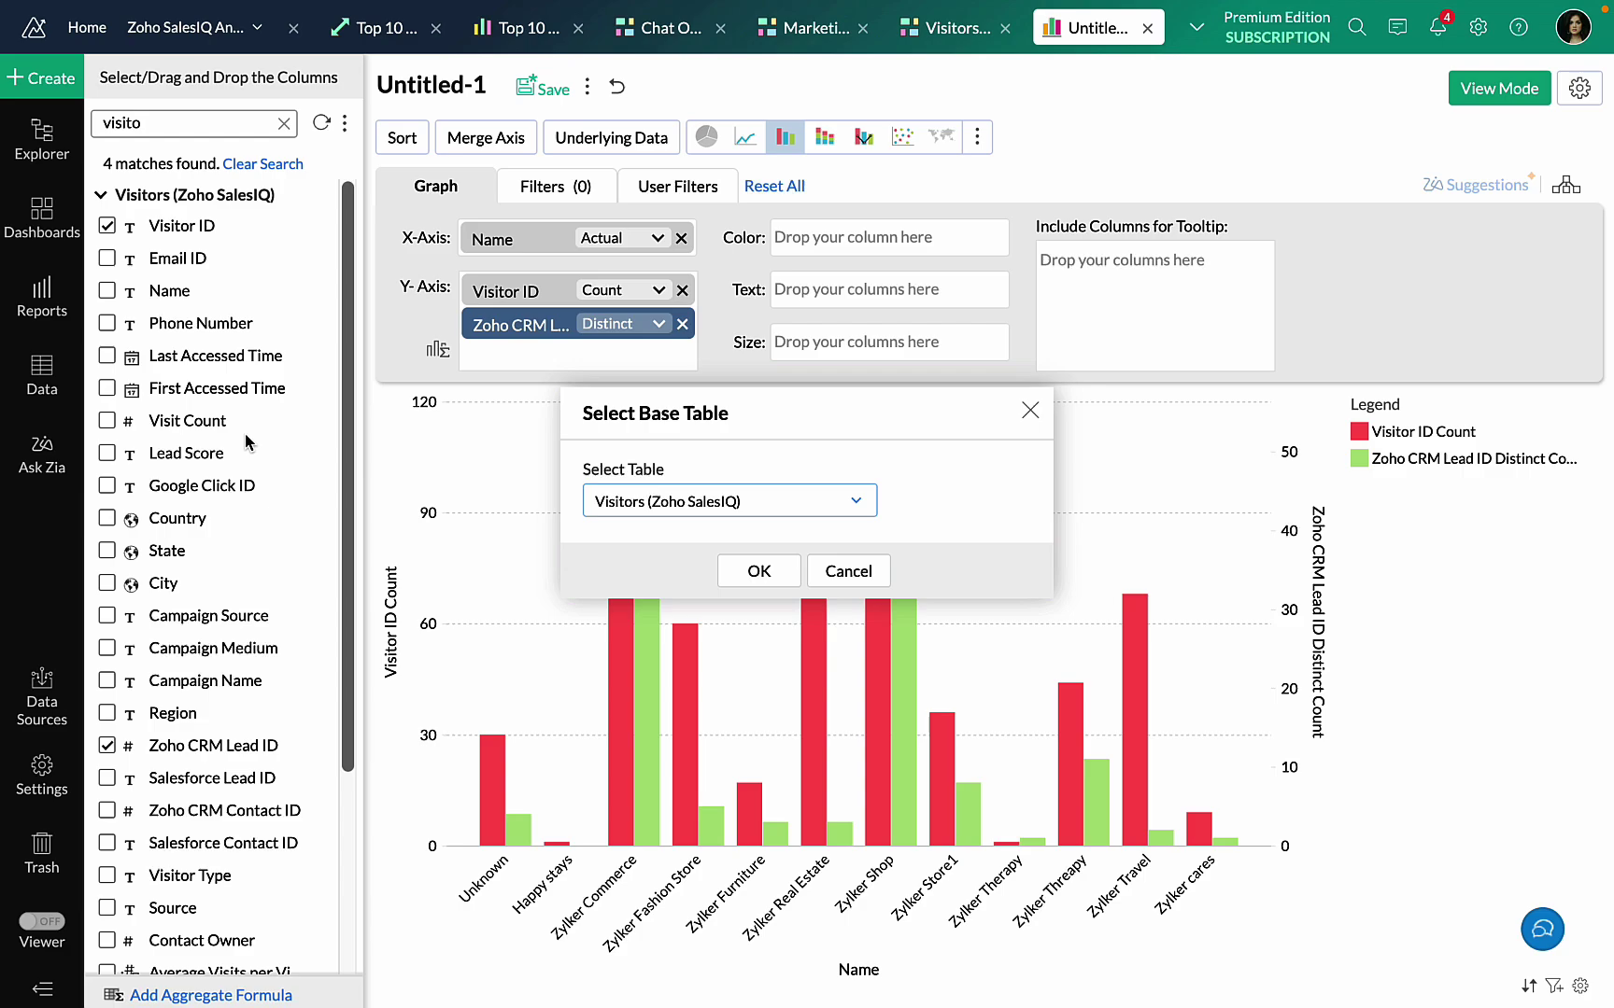
left_click(796, 502)
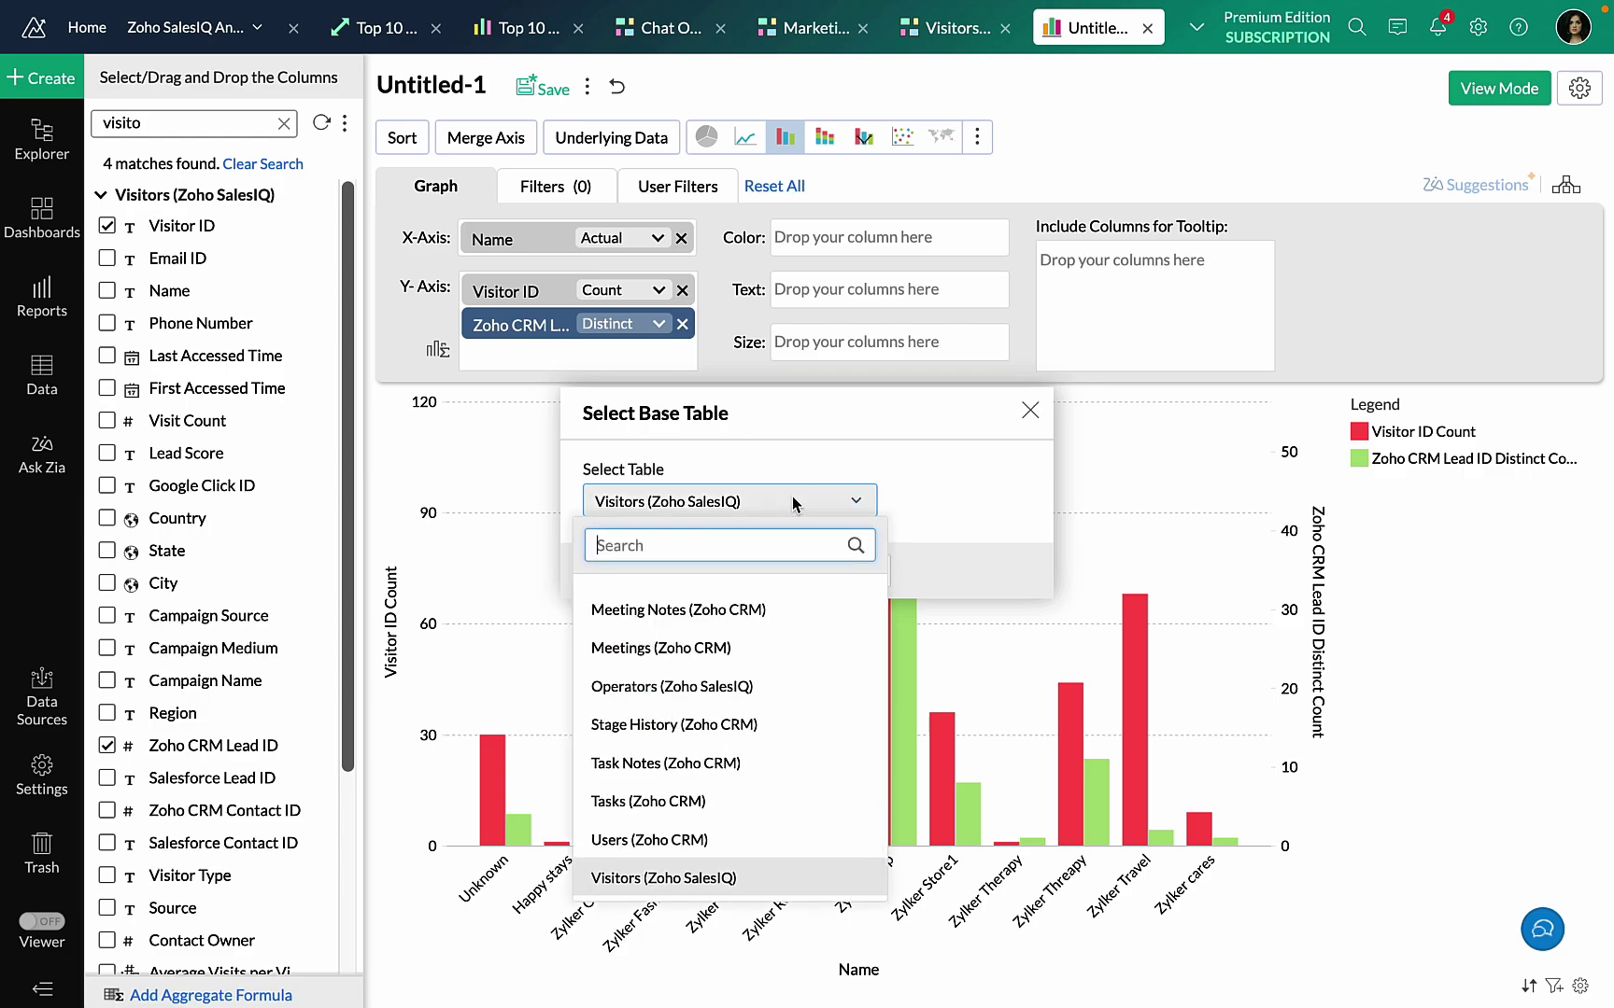
type("deals")
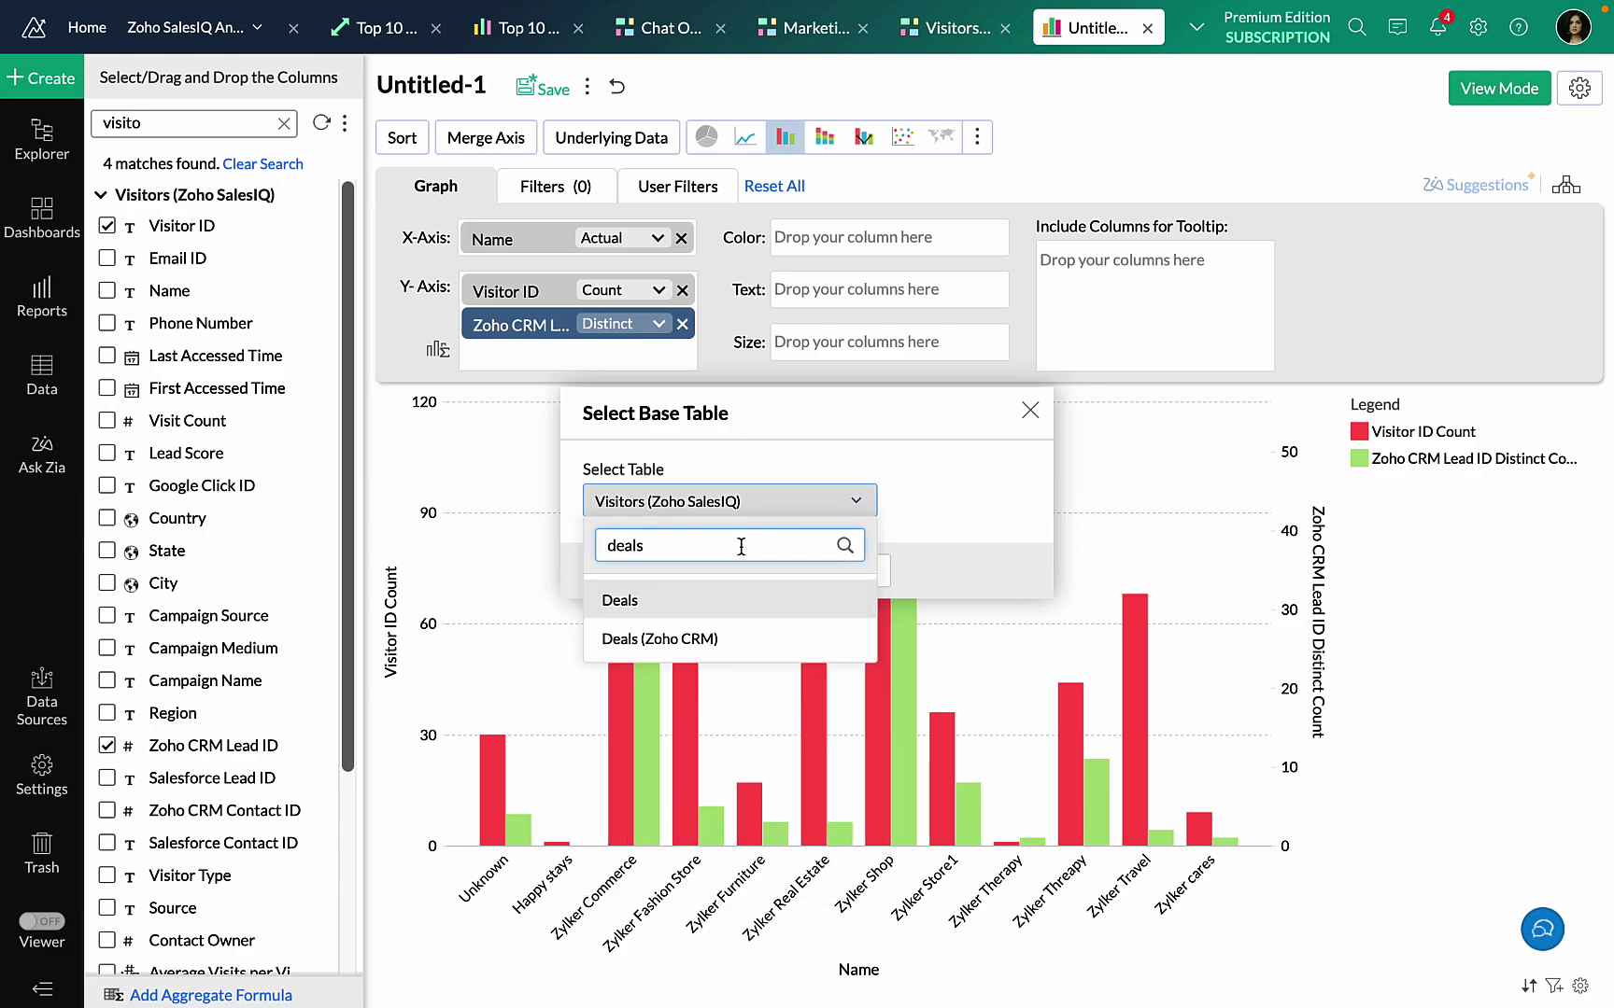
left_click(664, 599)
left_click(778, 572)
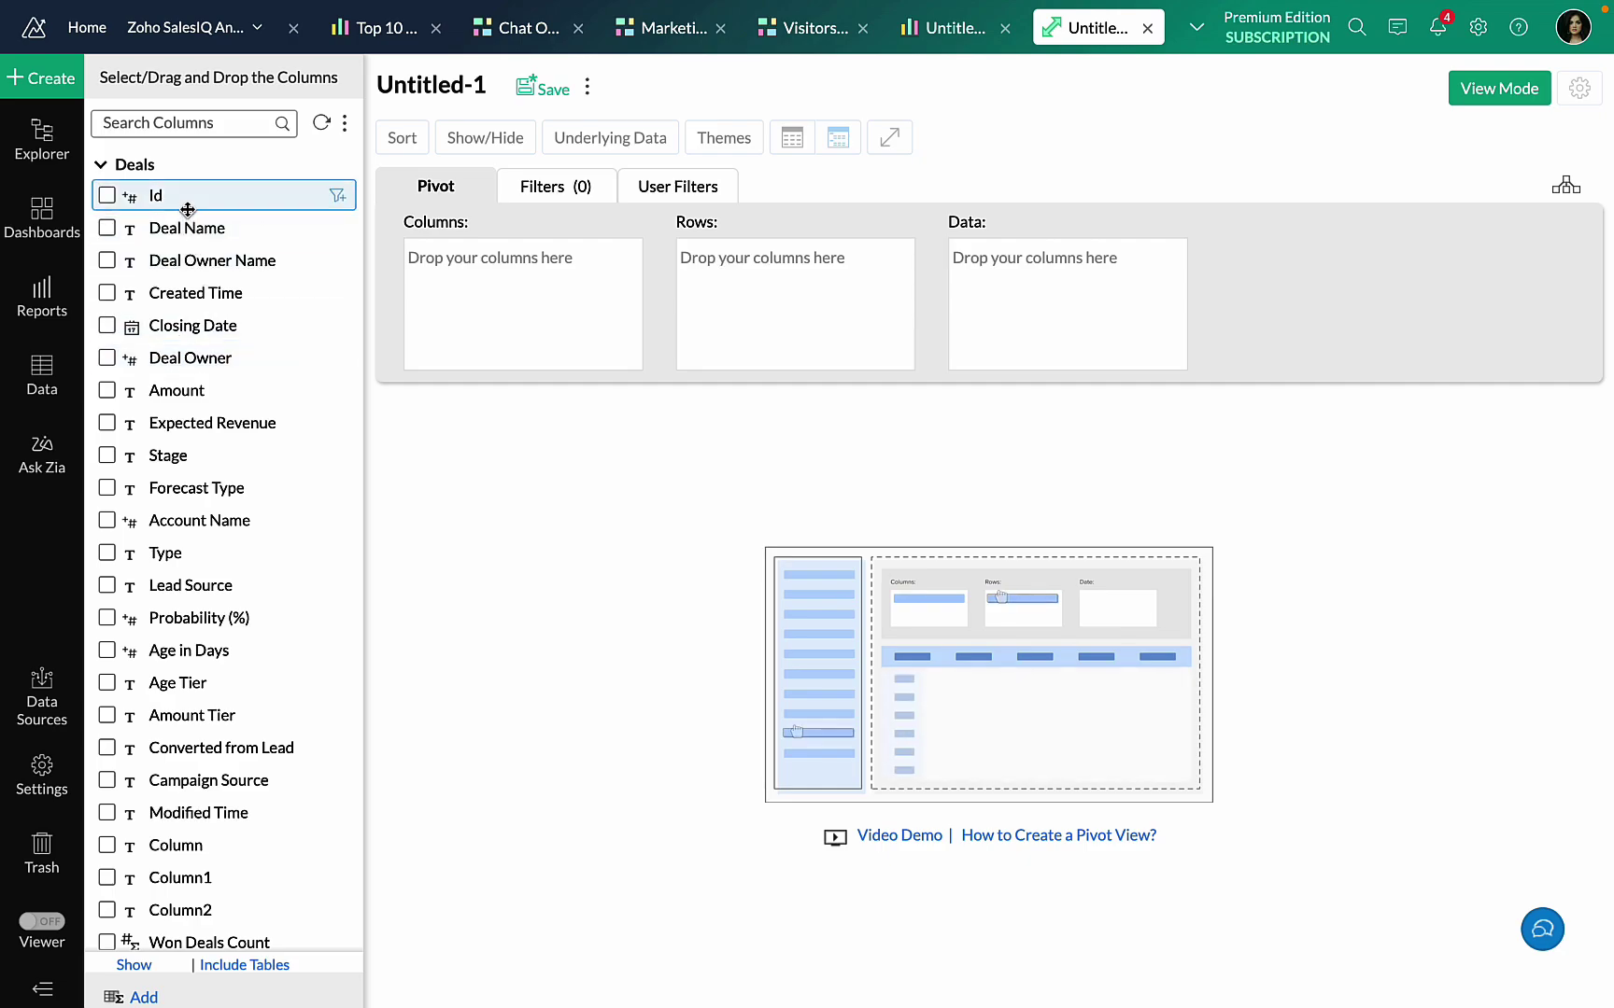
Add Visitor ID as a count and Zoho CRM Lead ID as a sum from the Visitors (Zoho SalesIQ) table to the pivot data
left_click(136, 125)
type("vi")
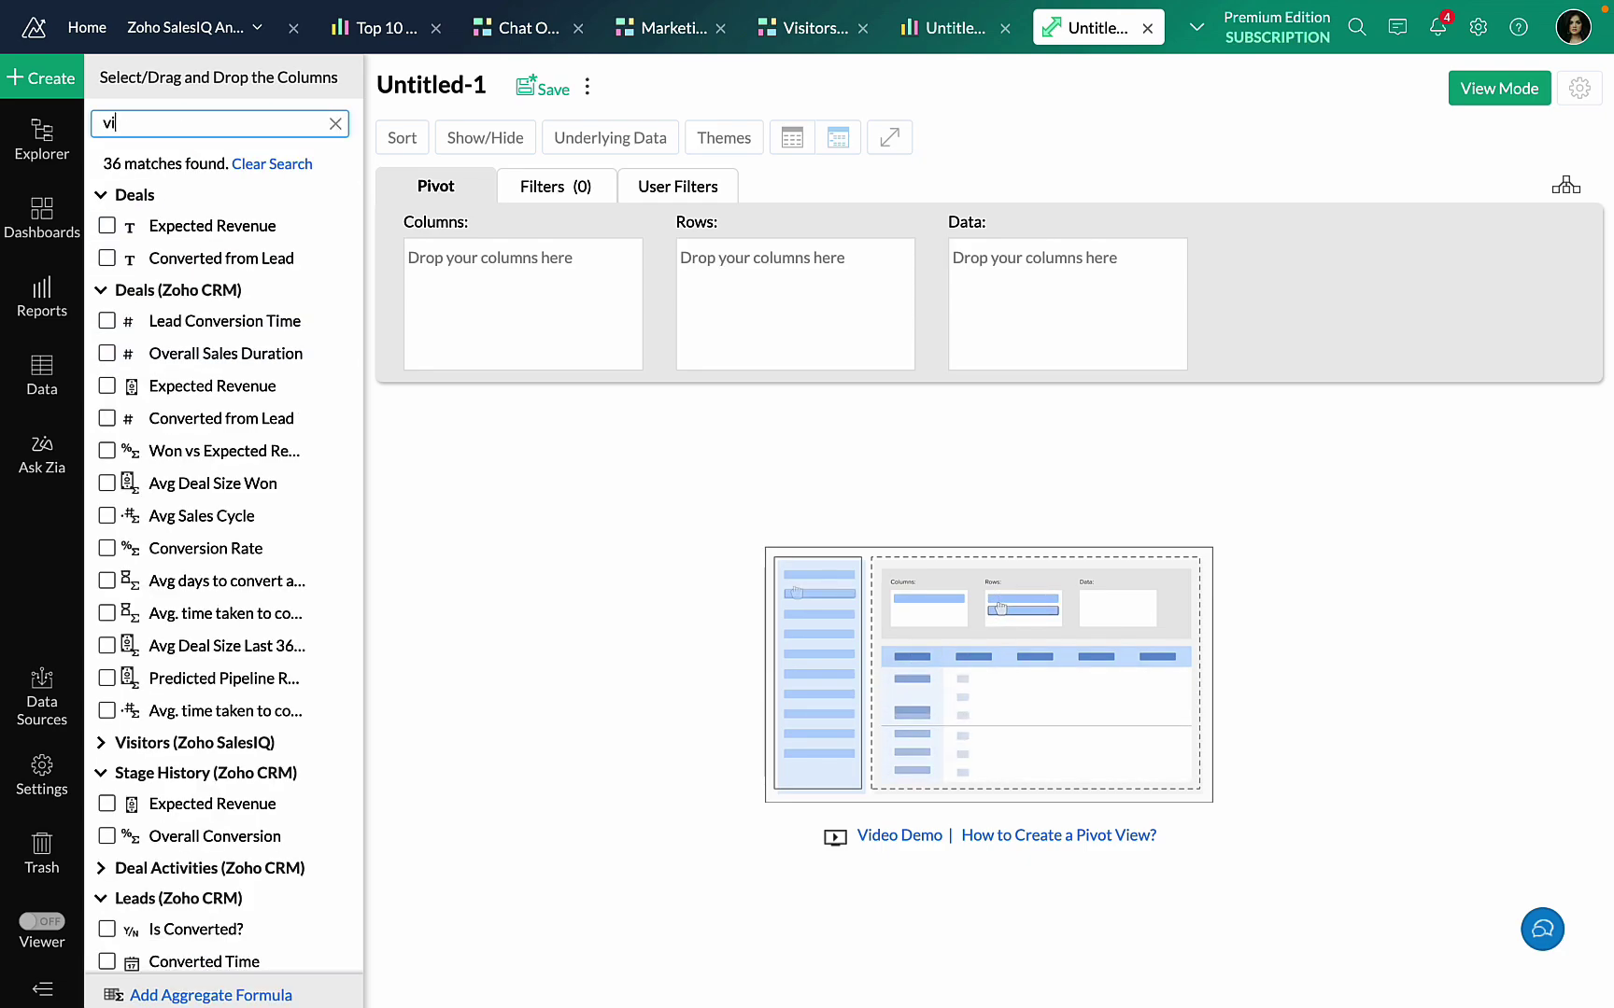
type("sit")
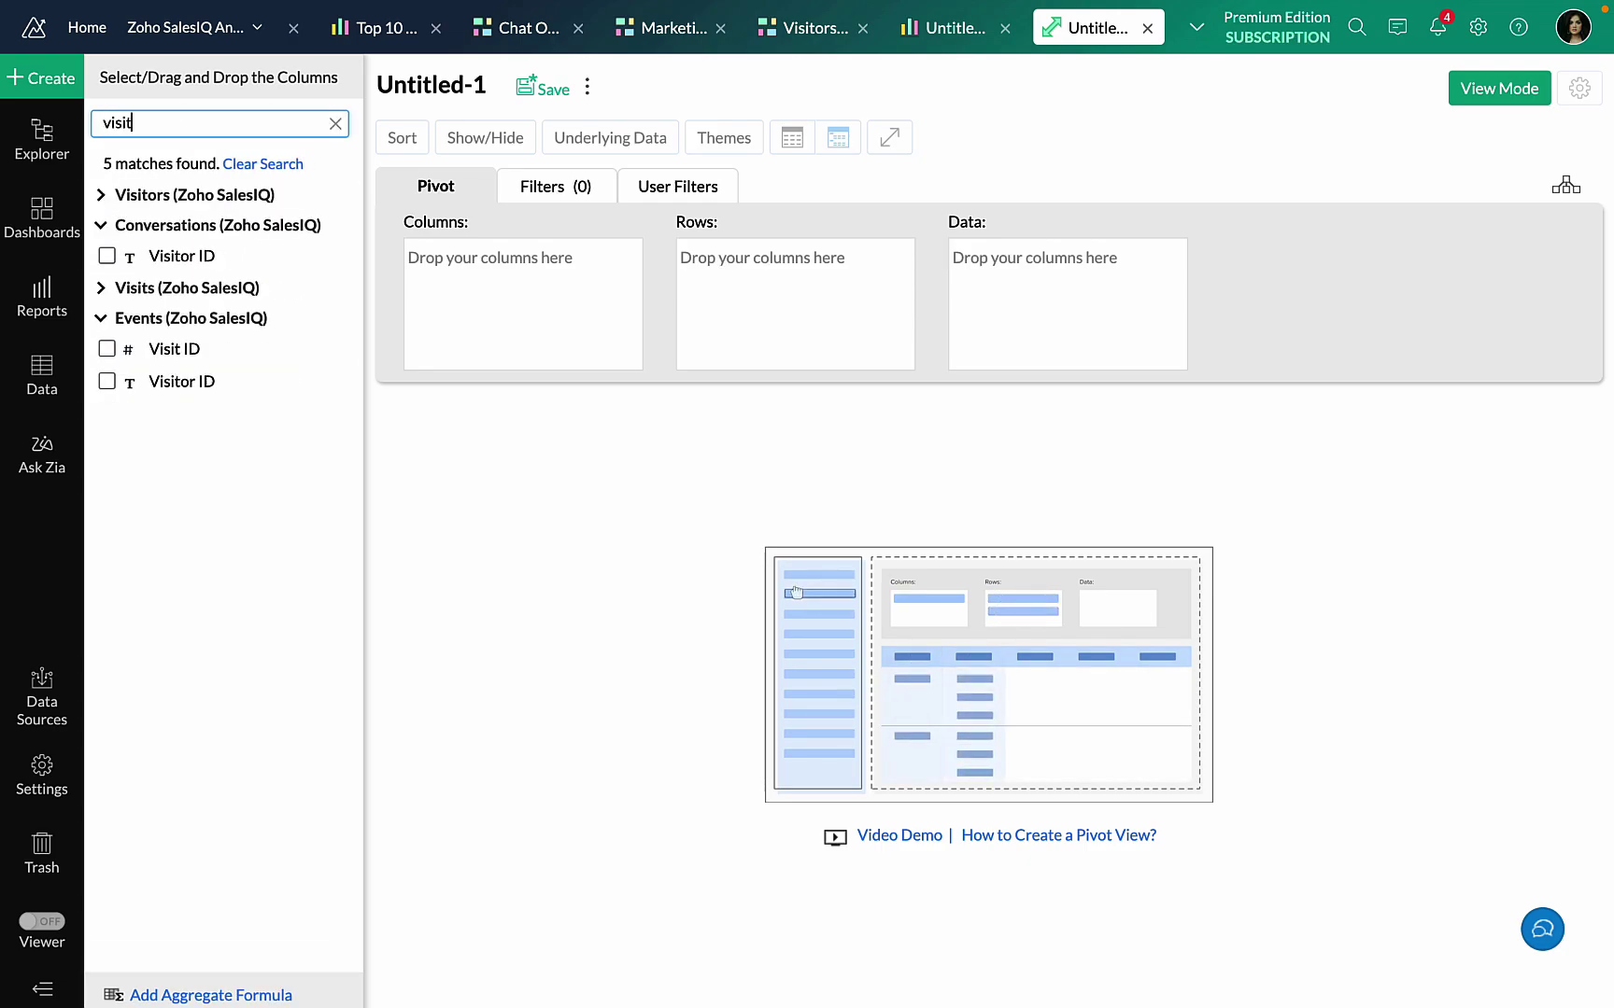
left_click(152, 195)
left_click_drag(169, 225, 994, 276)
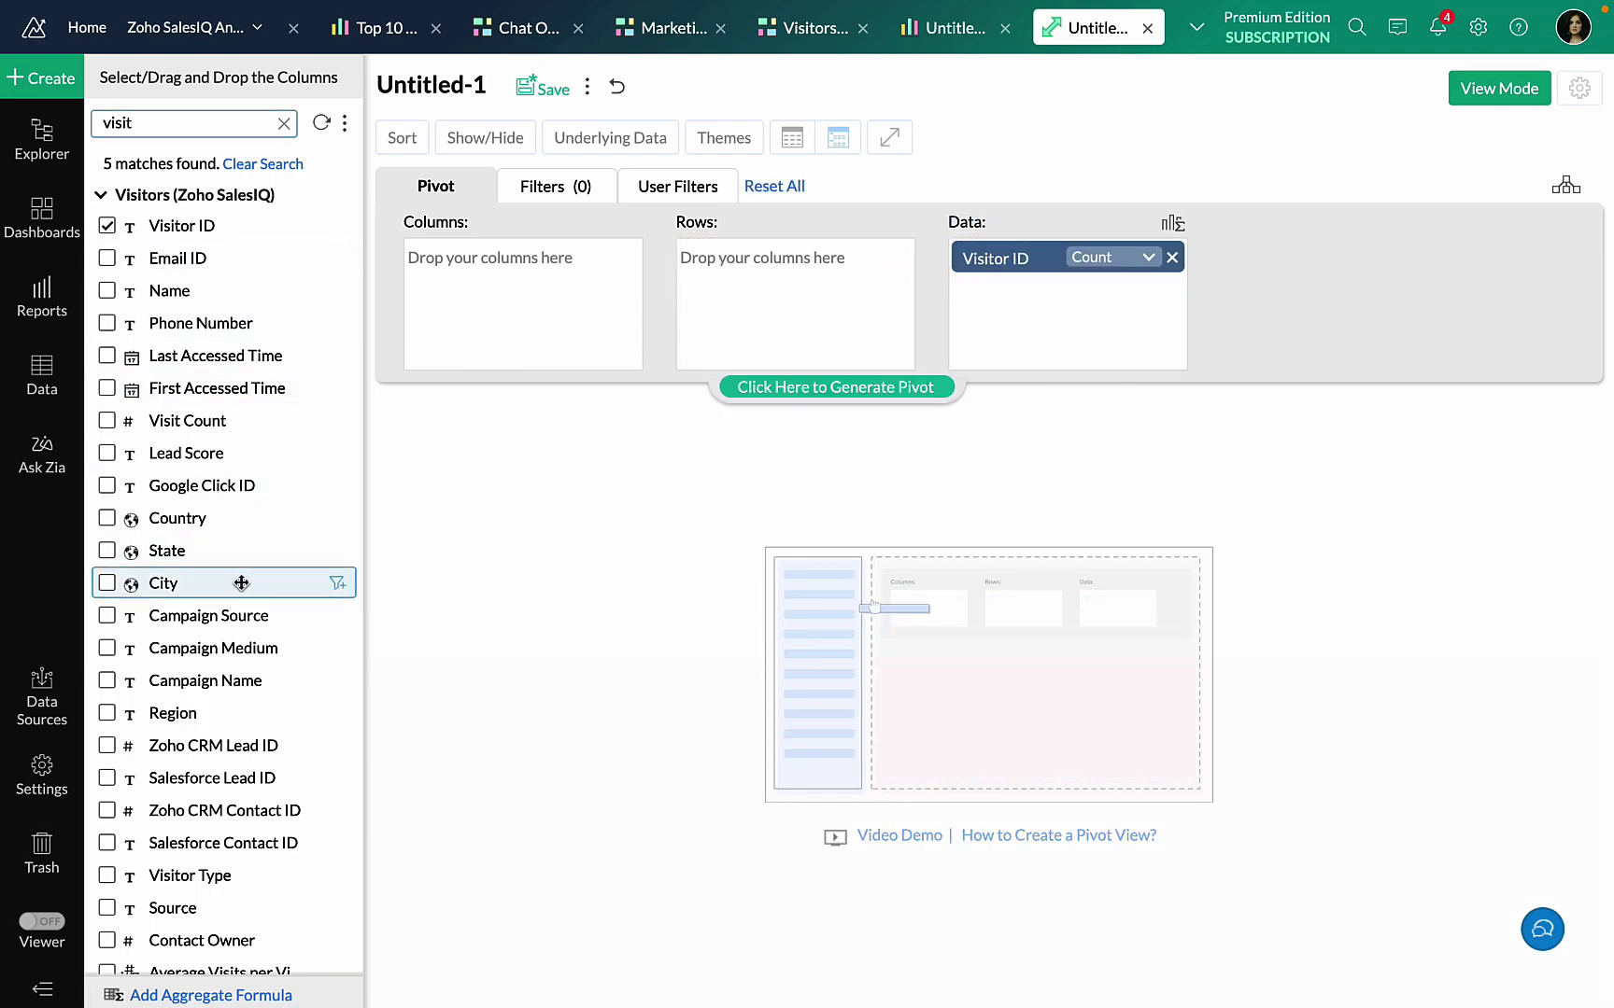
scroll(186, 425, "down", 2)
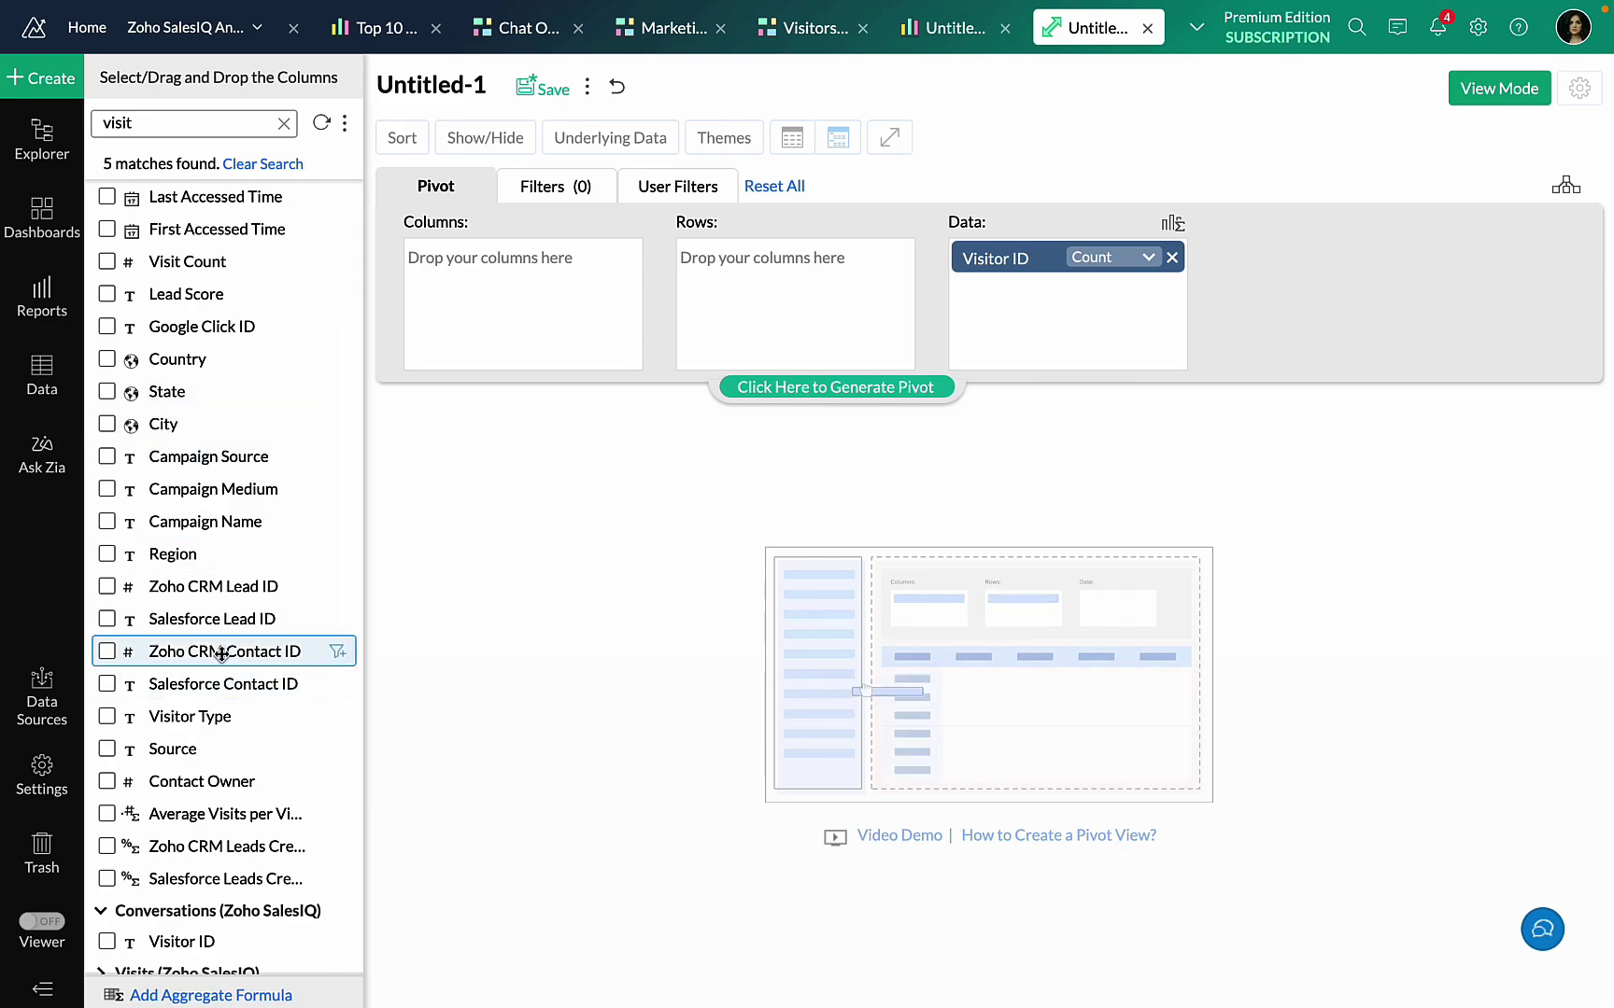
left_click_drag(219, 584, 1085, 310)
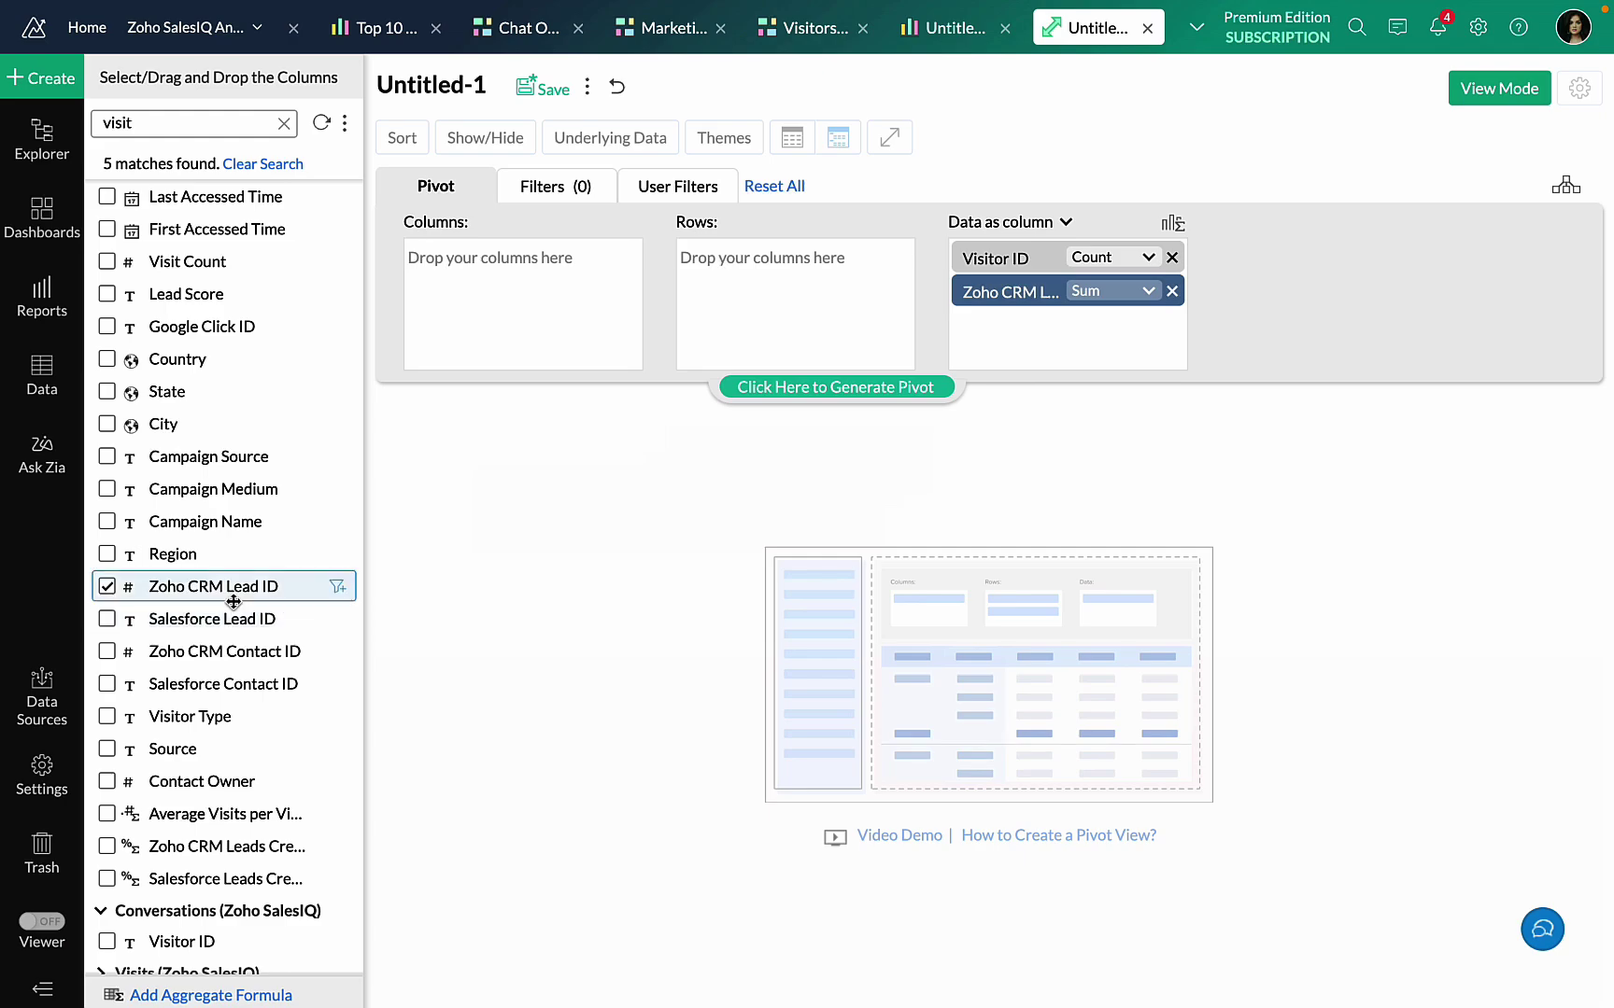
Find the deal columns and add Won Deals Count from the Deals table to the pivot data
scroll(233, 603, "down", 1)
double_click(146, 124)
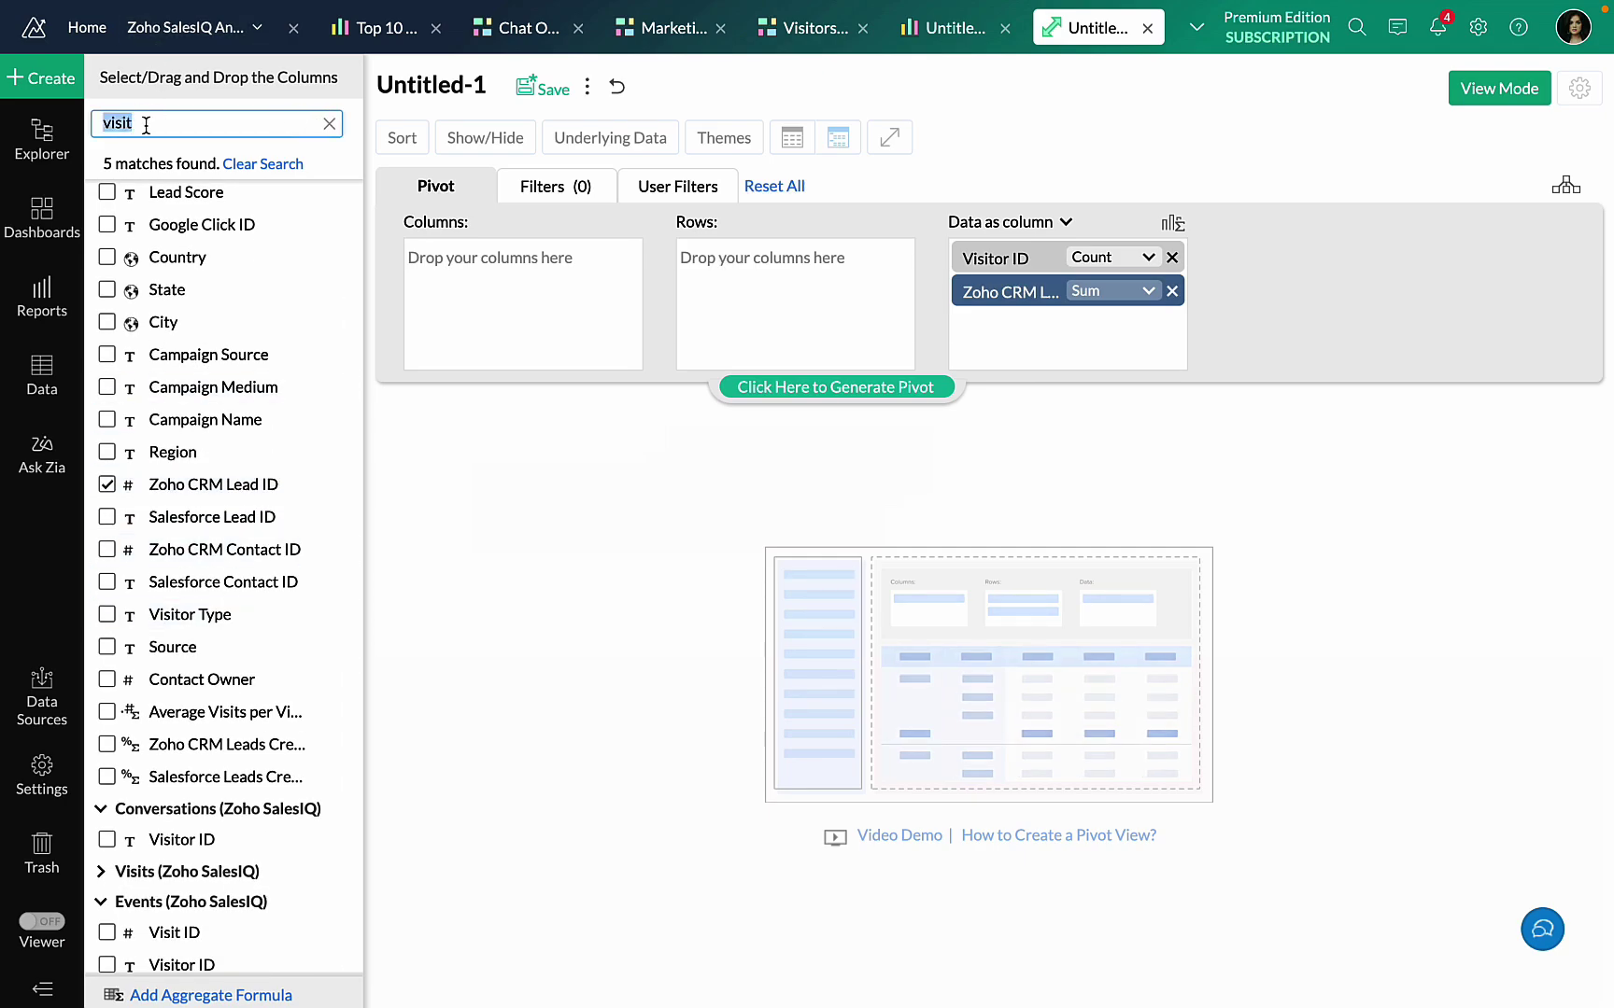
type("deal")
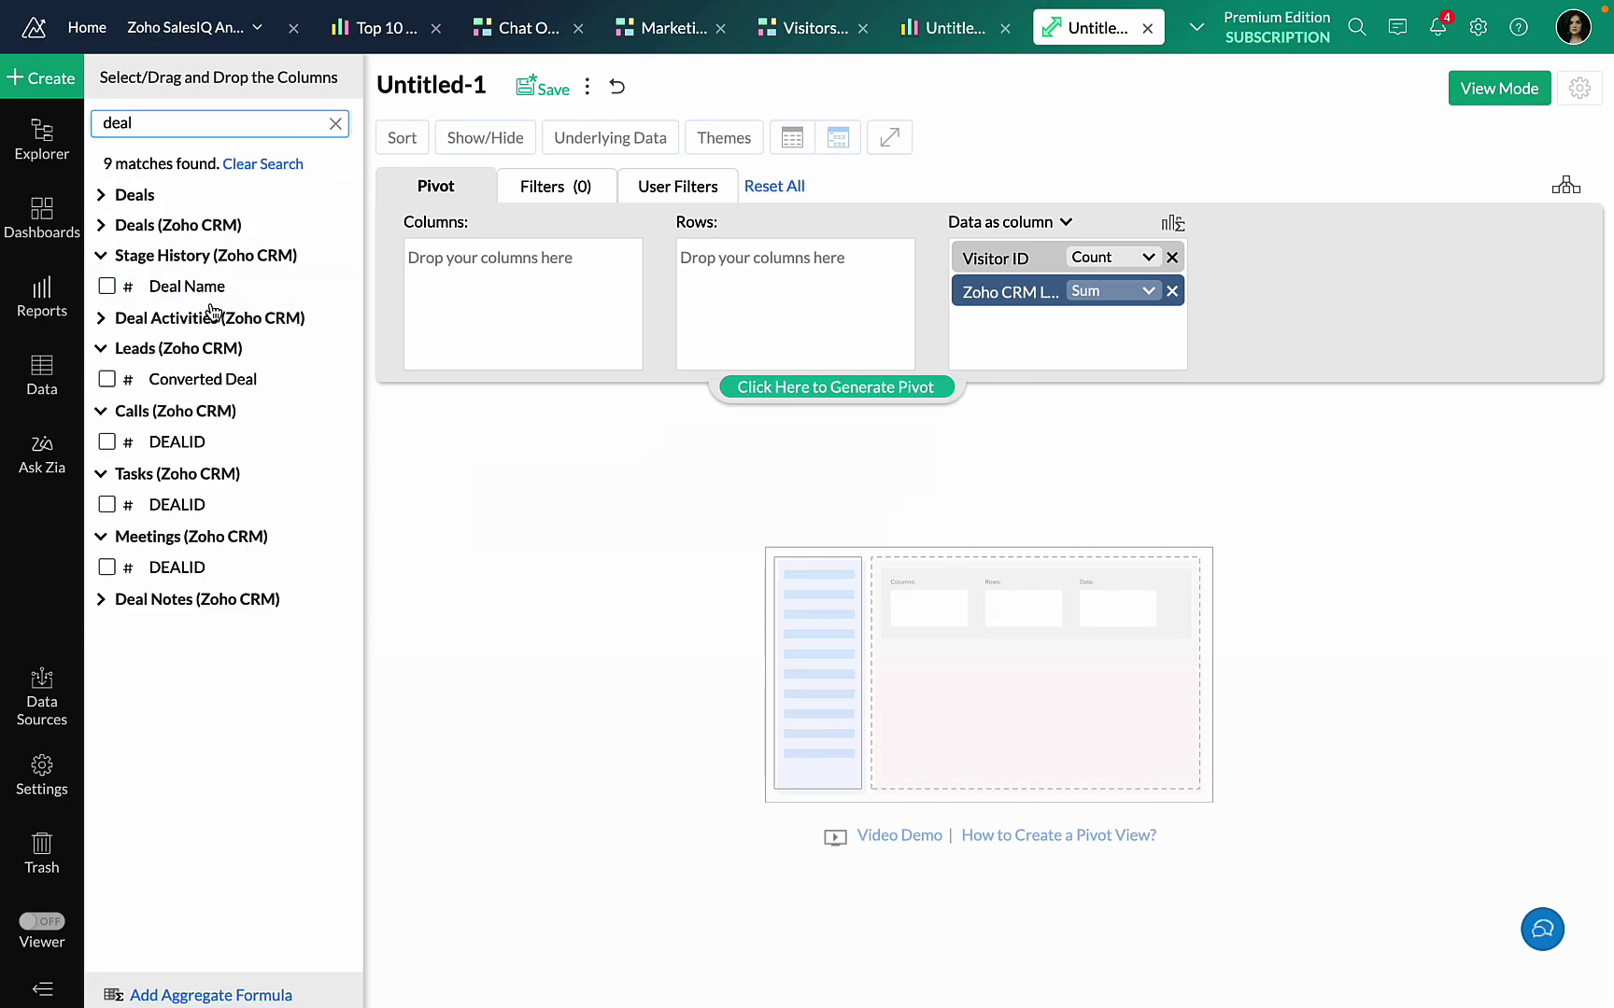
left_click(136, 194)
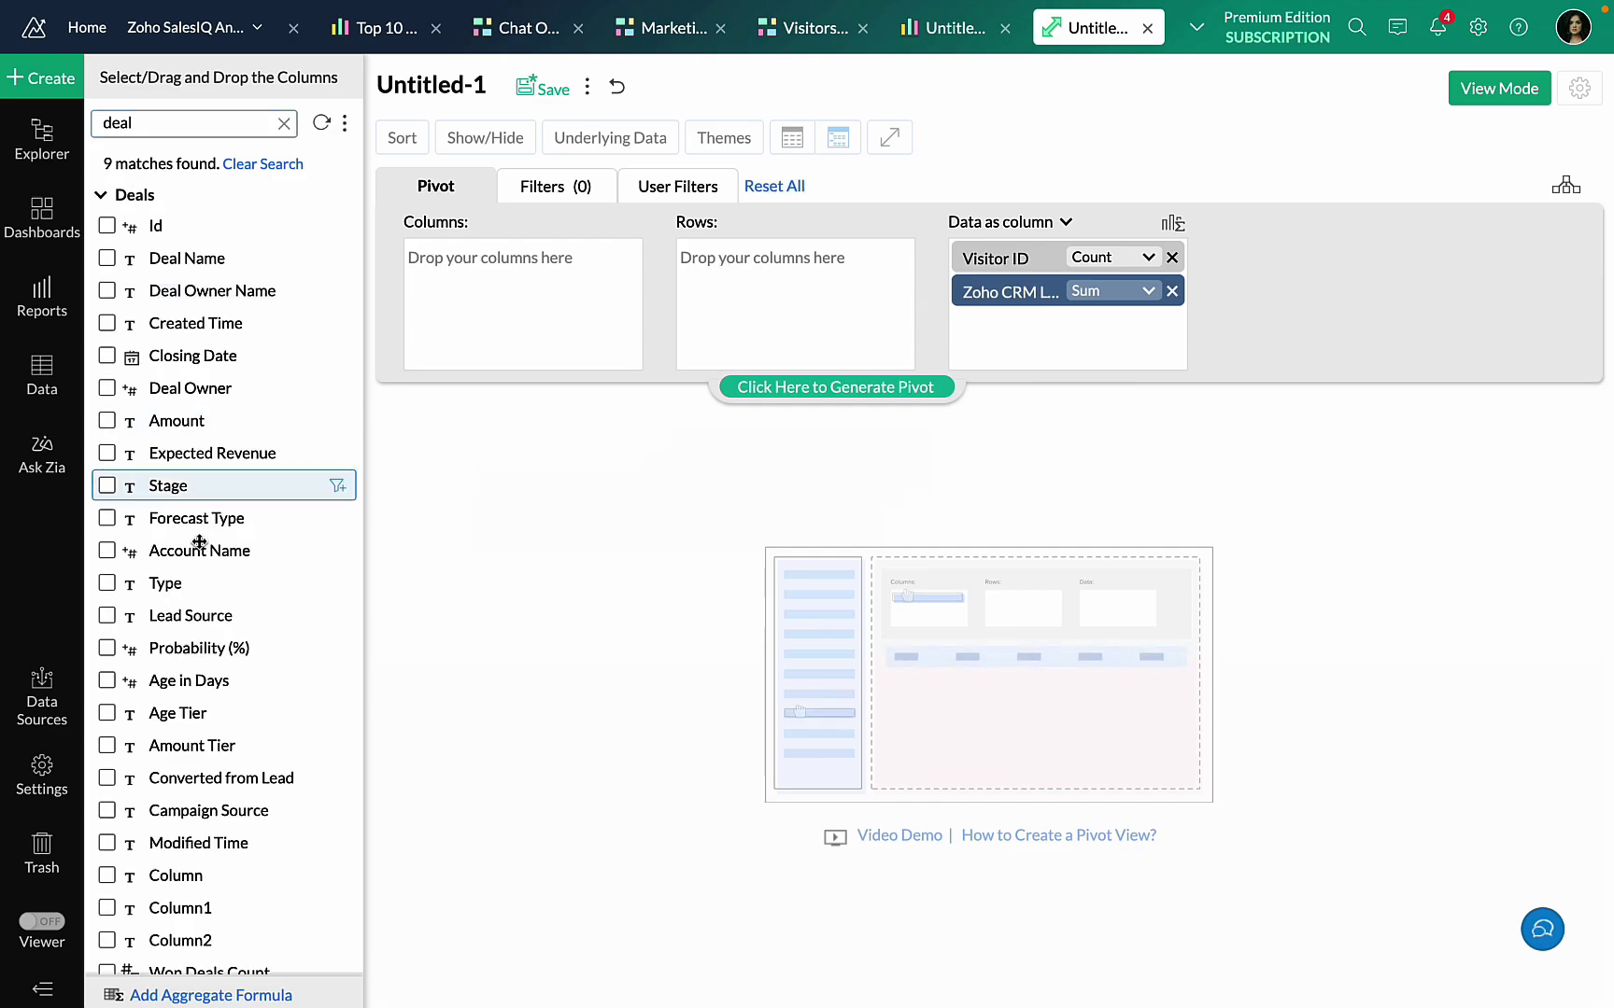
scroll(150, 448, "down", 2)
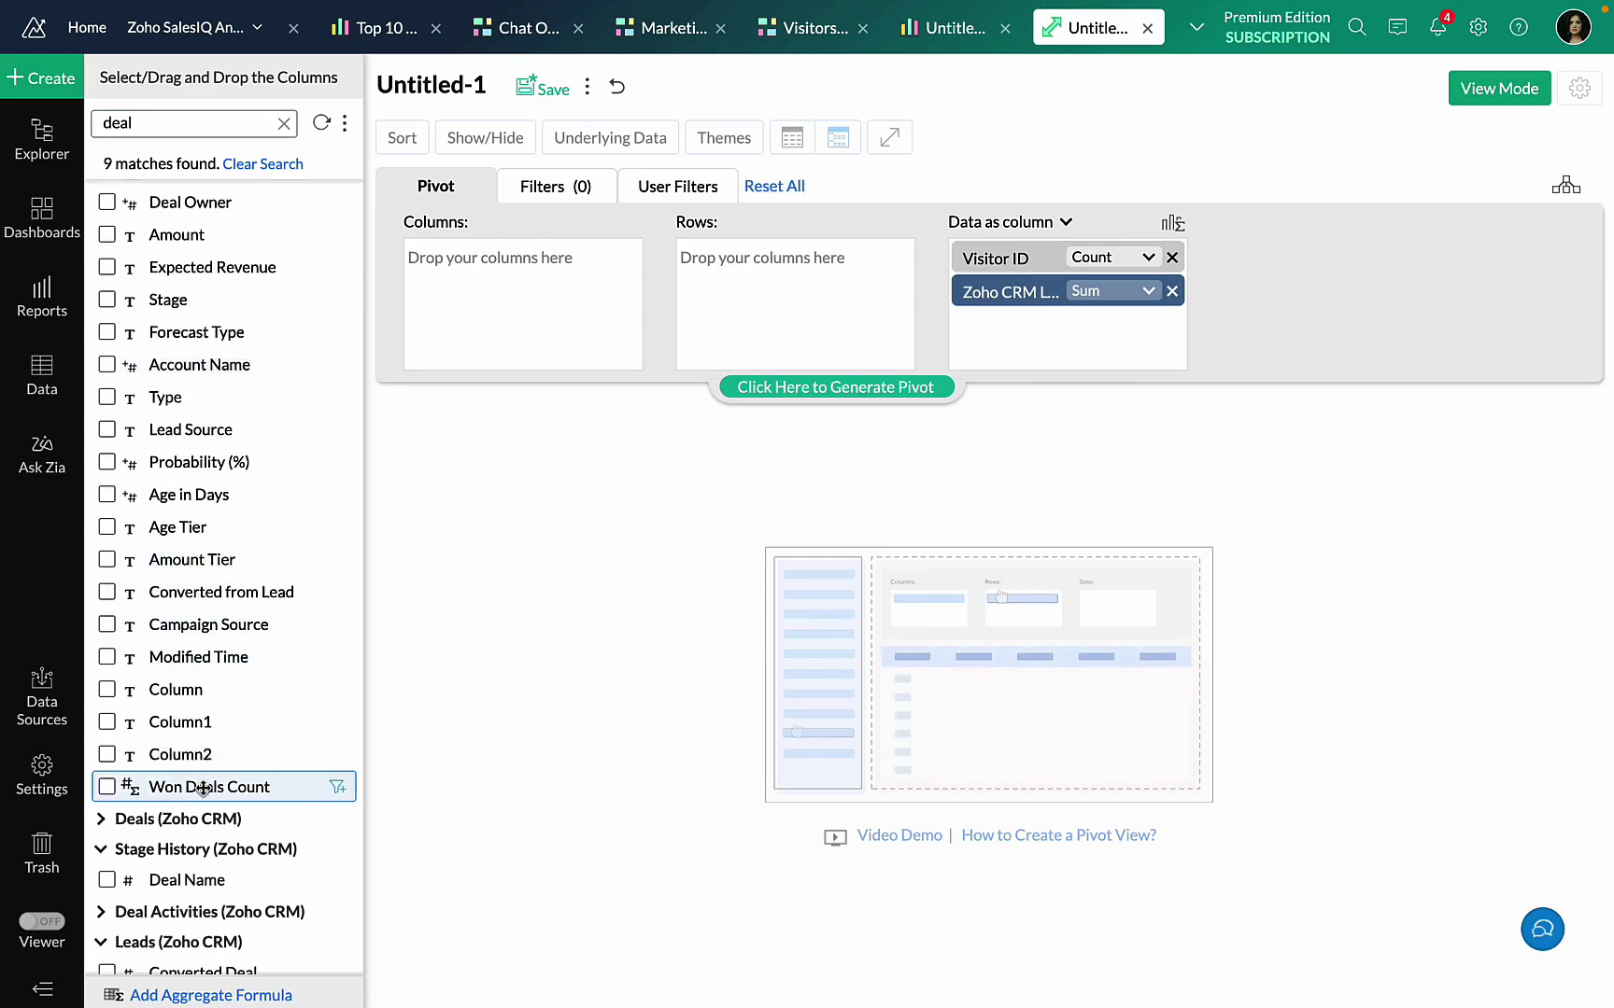
left_click_drag(205, 786, 1083, 343)
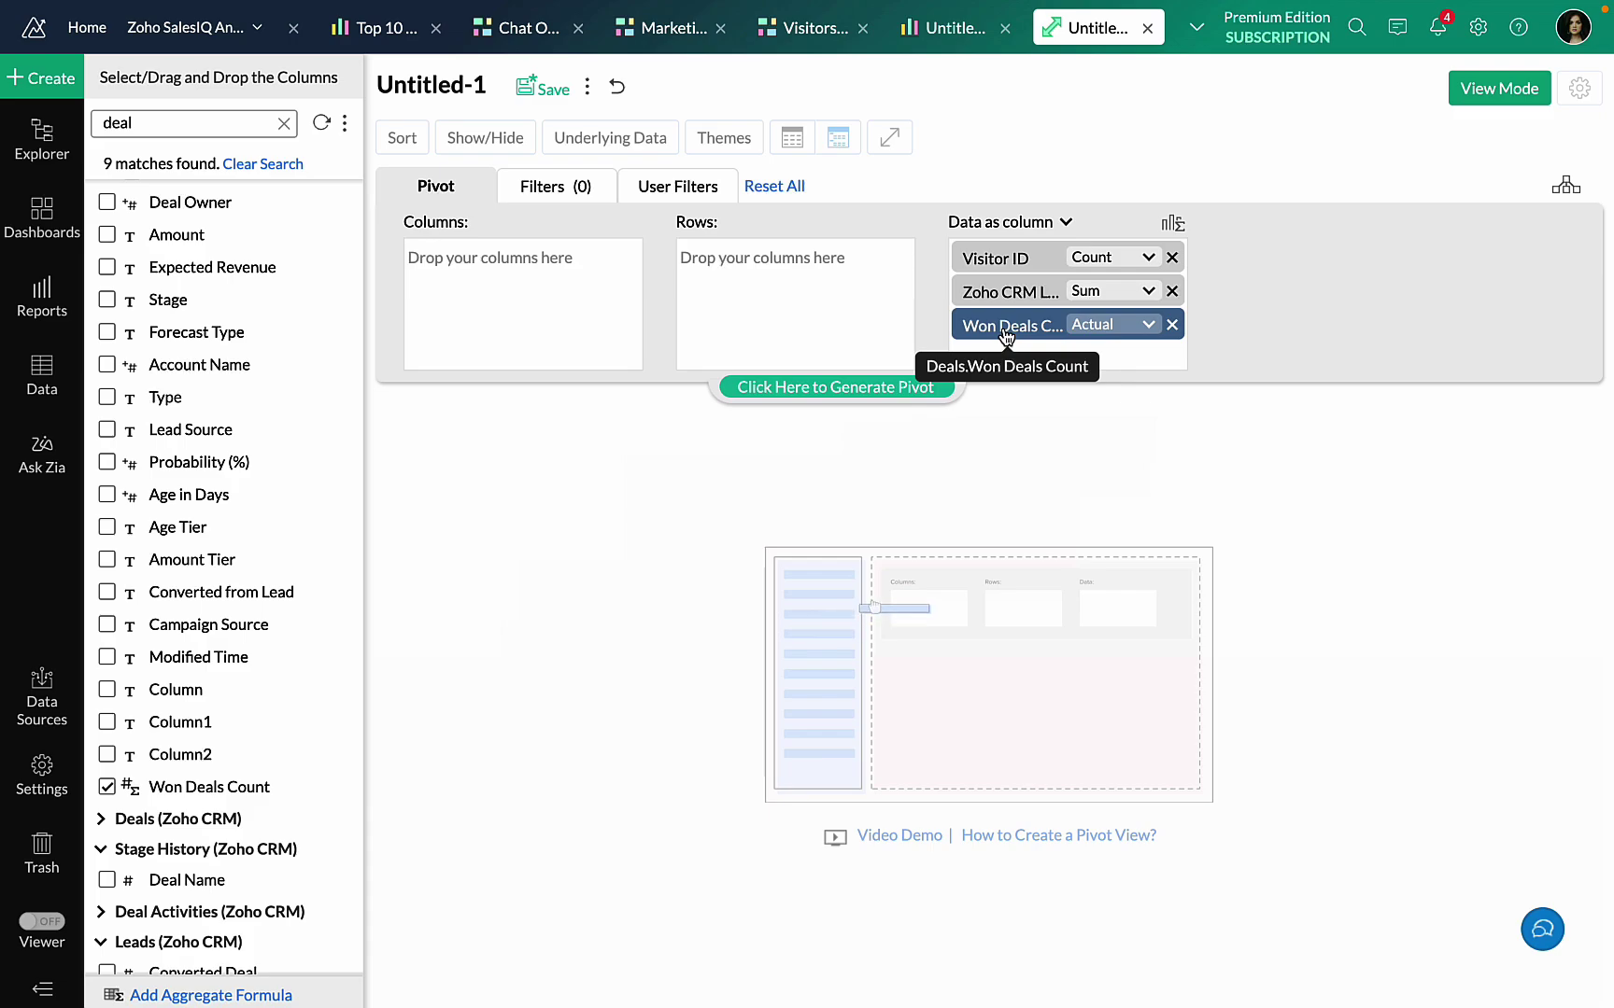
Change the Zoho CRM Lead ID aggregation to Count and generate the pivot
left_click(1116, 324)
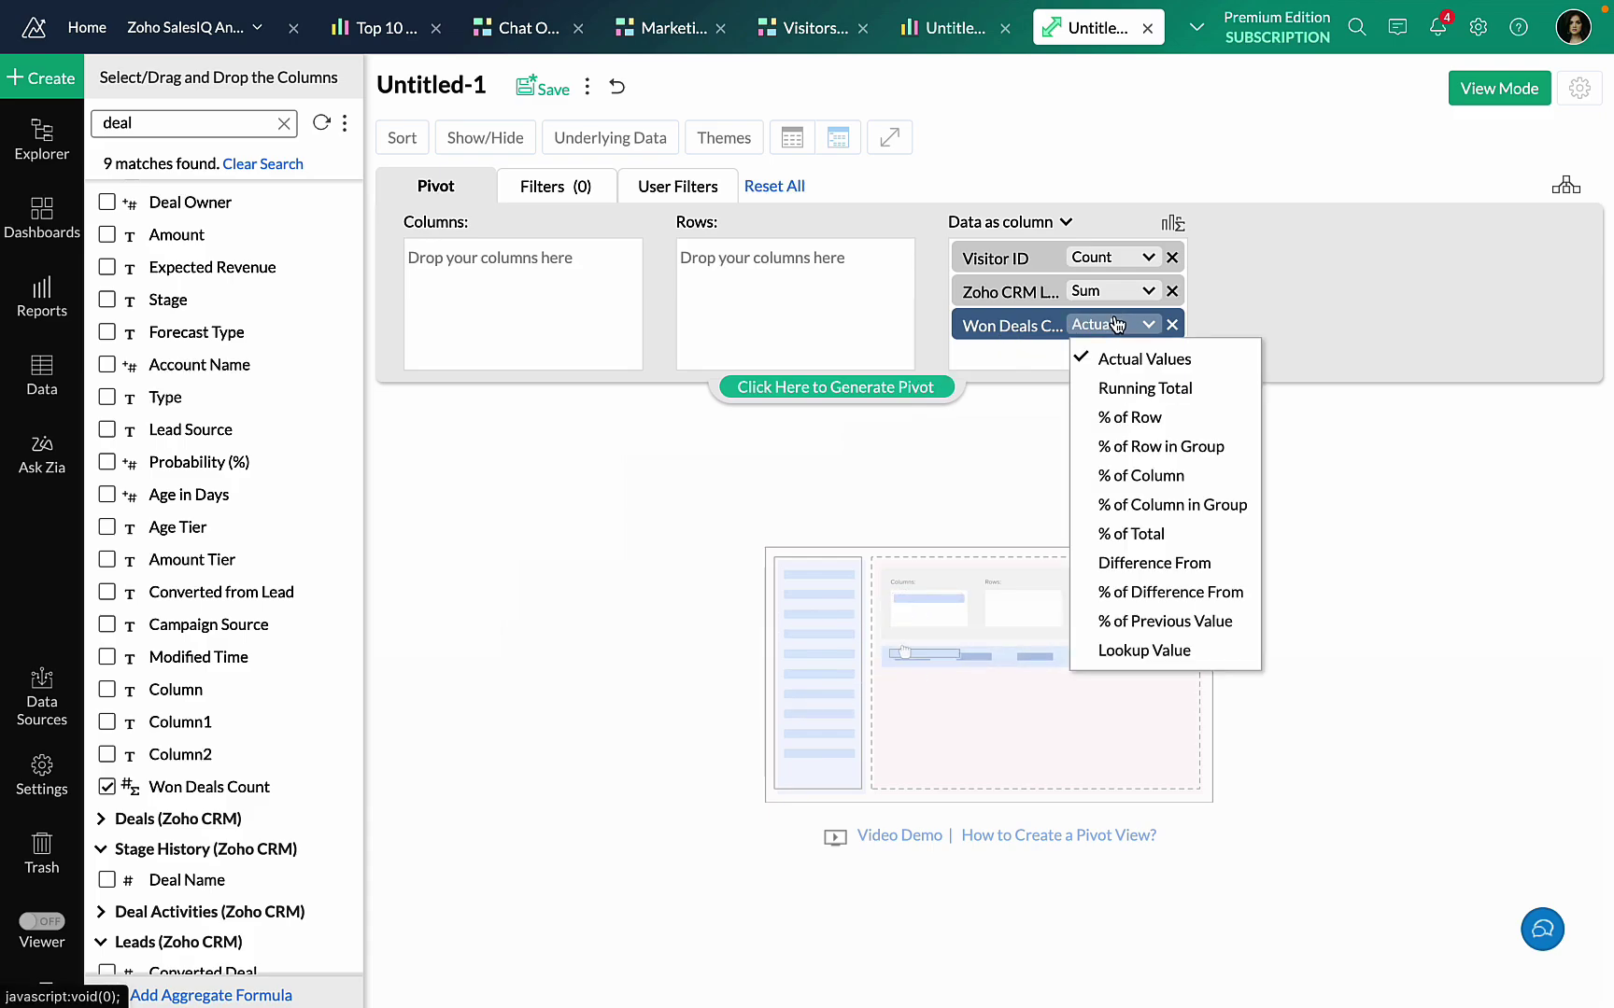
left_click(1116, 299)
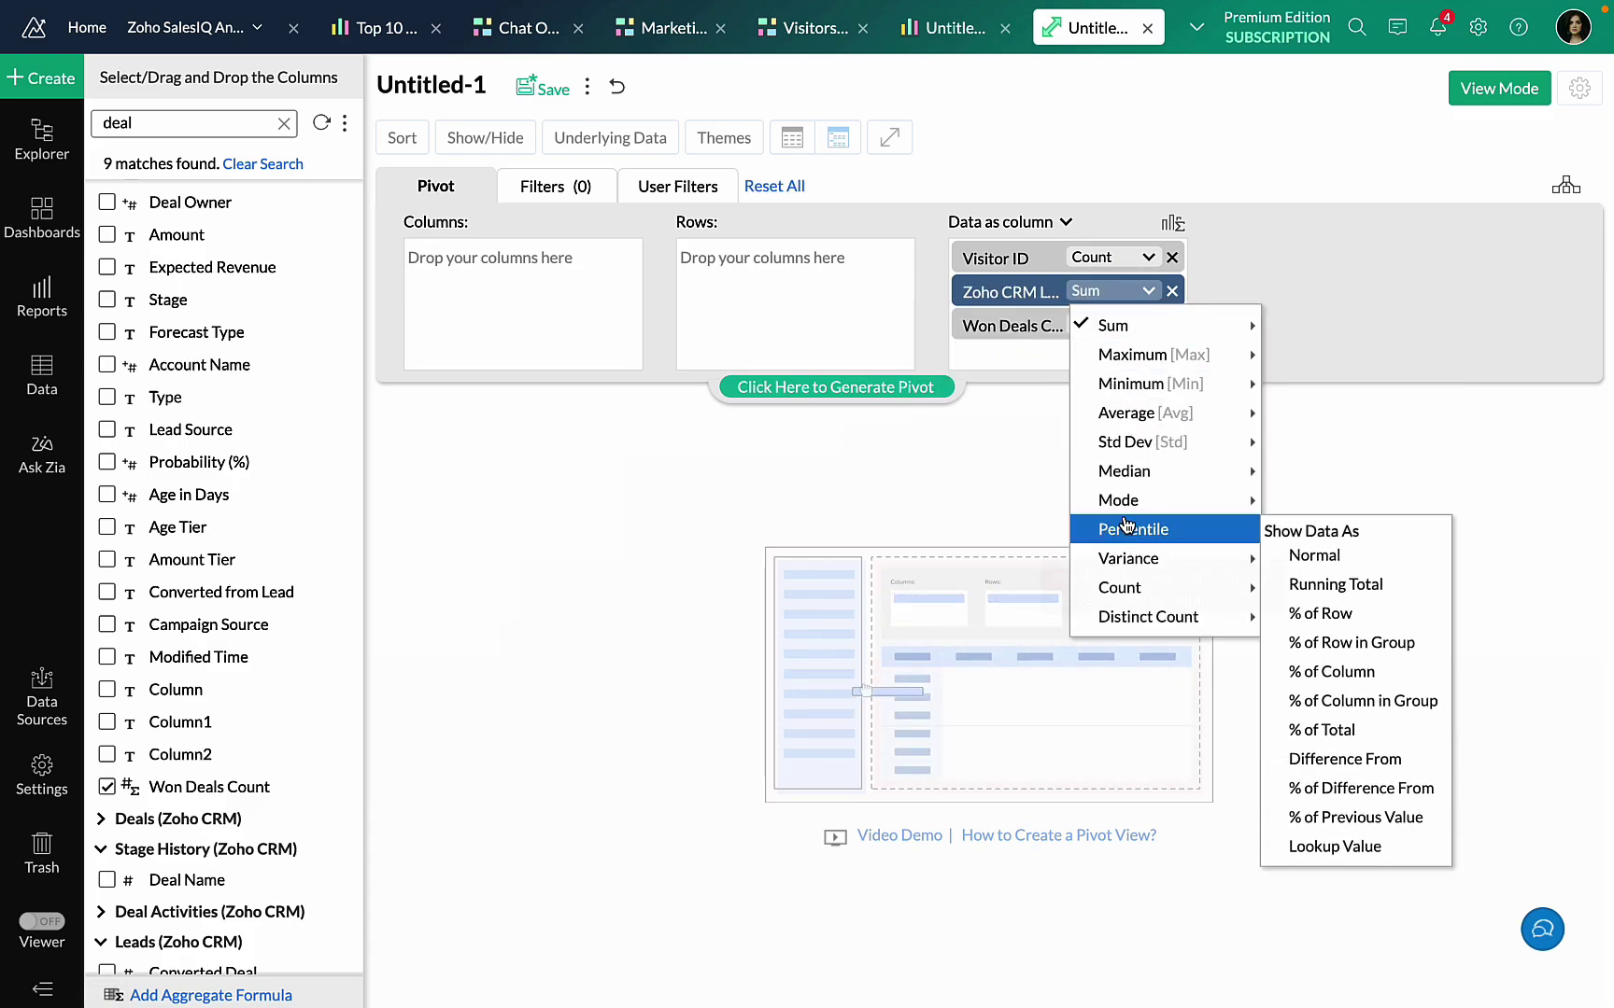
left_click(1132, 588)
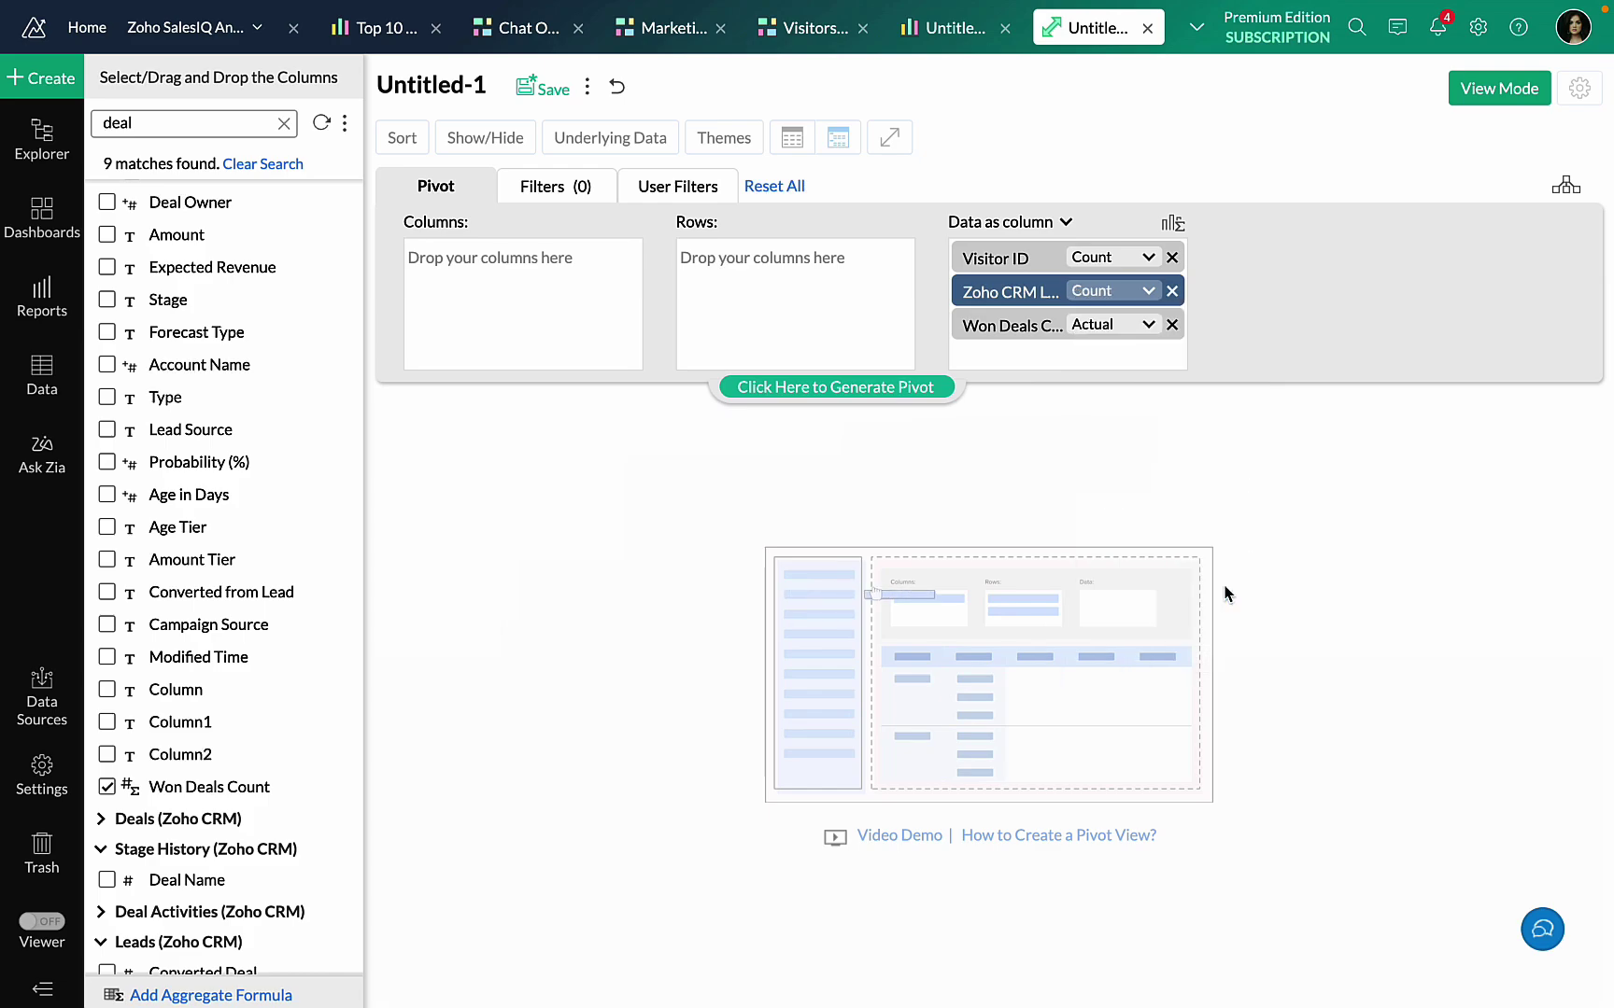
left_click(849, 388)
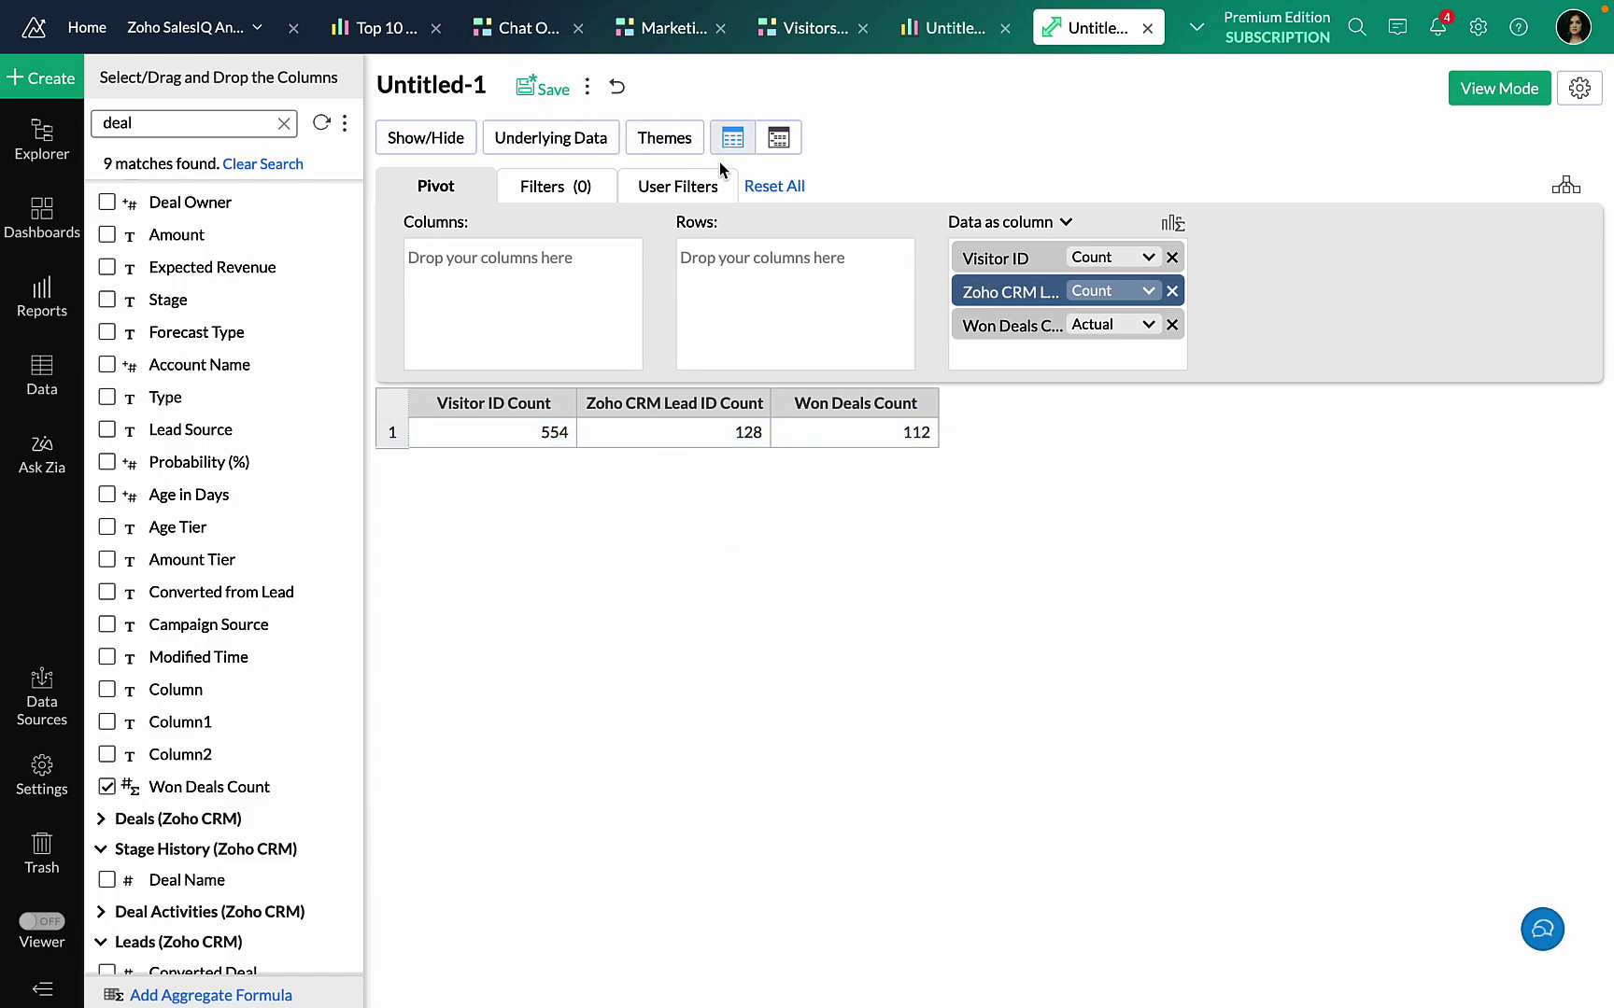
Set the pivot table's theme color to teal
left_click(666, 136)
left_click(603, 365)
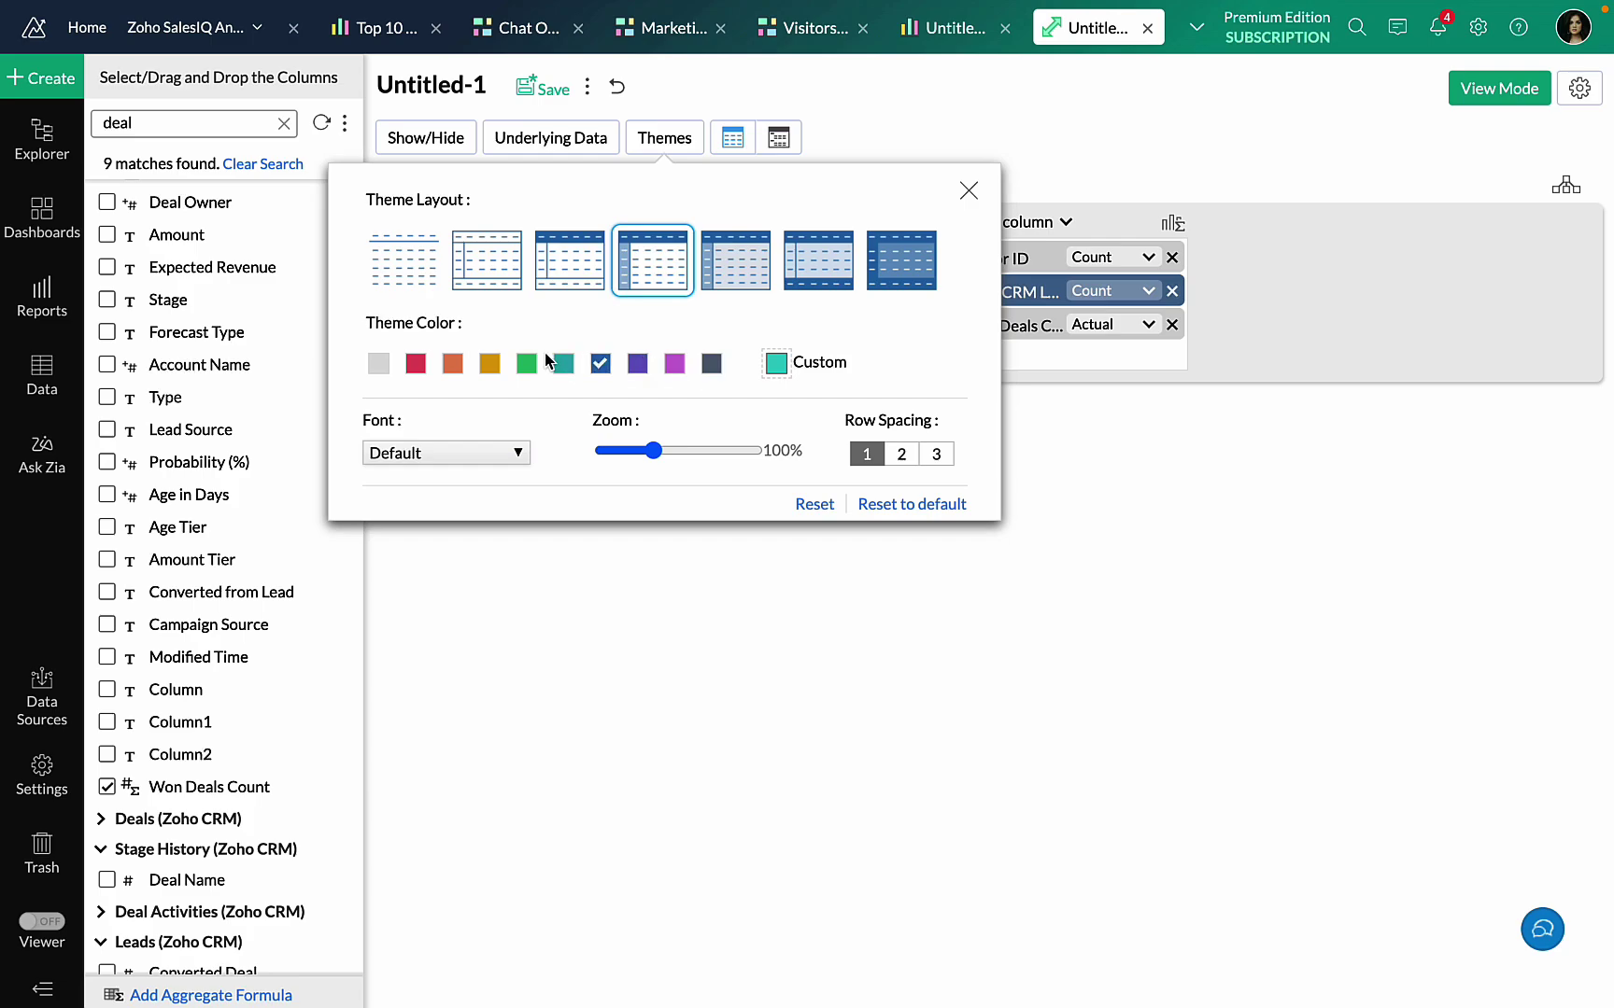
left_click(561, 363)
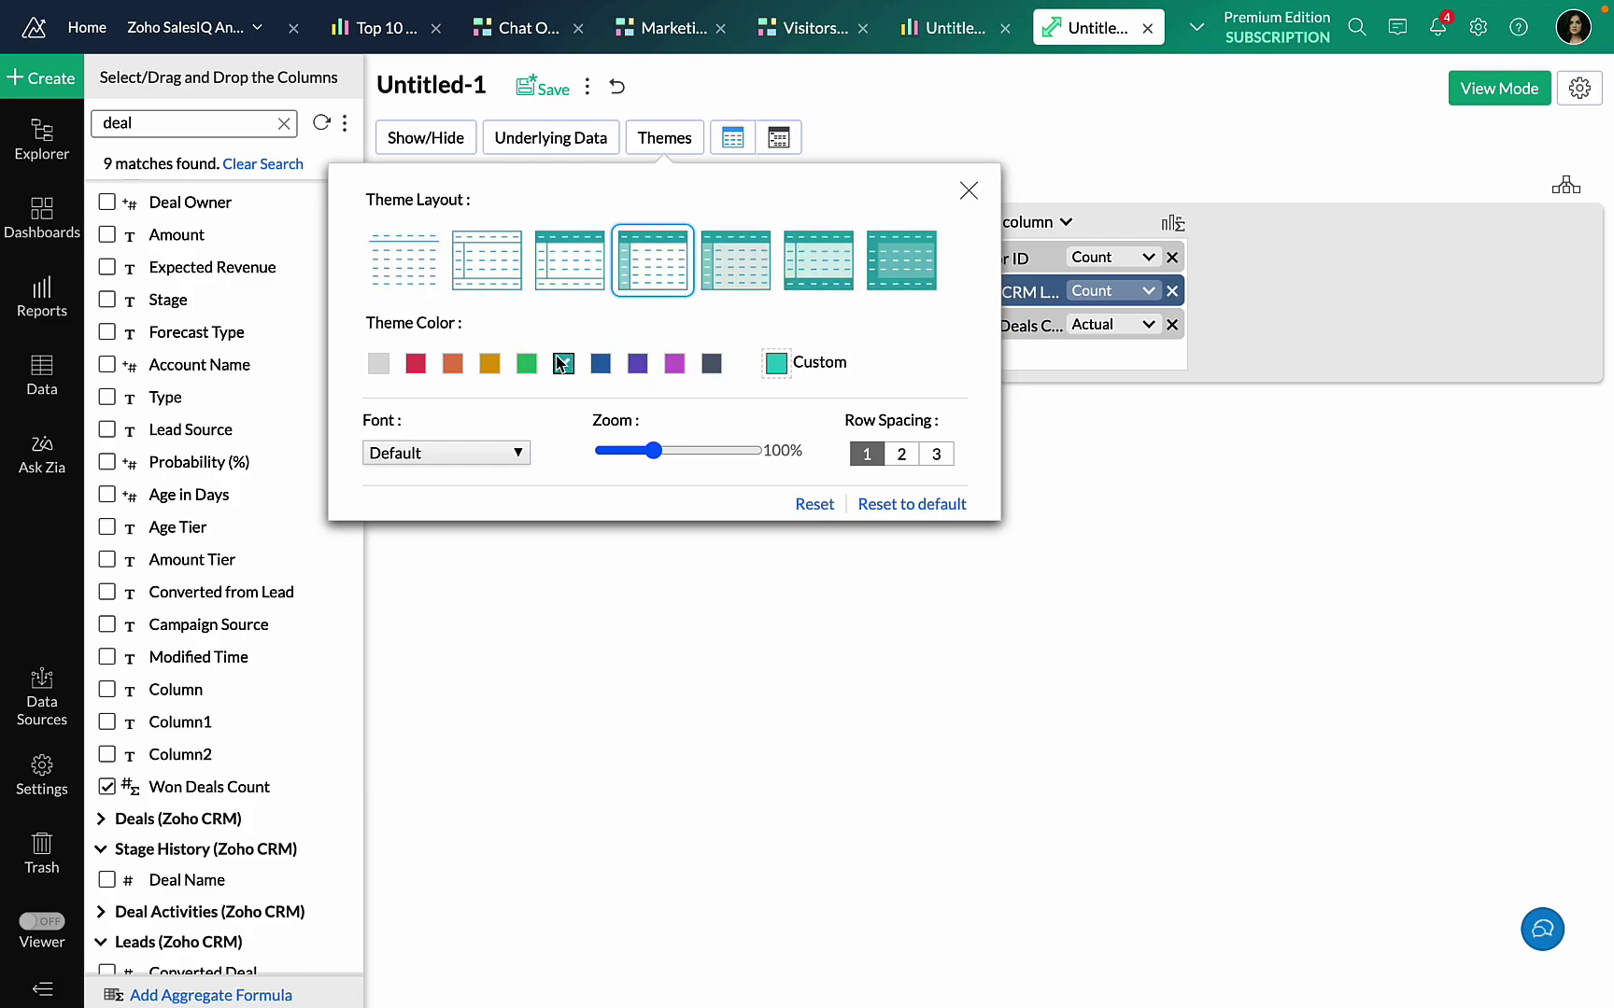
left_click(993, 573)
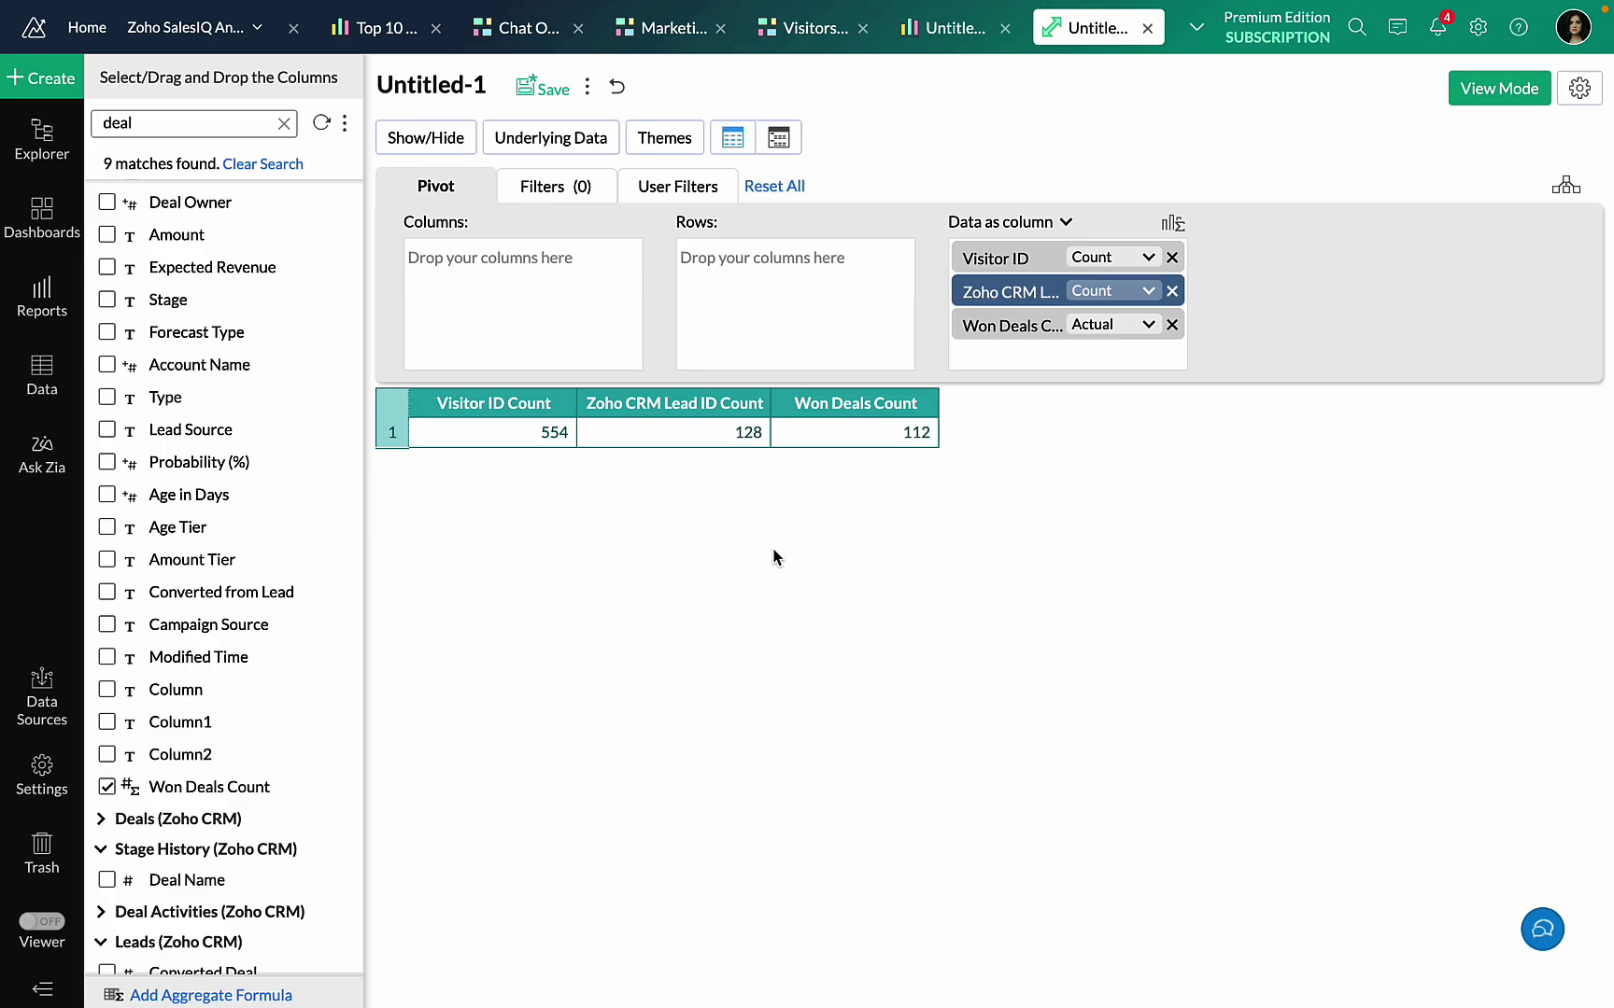
Open the Missed Chats Hourly Summary (Zoho SalesIQ) report and examine Monday's missed chats by hour
left_click(39, 295)
scroll(153, 659, "down", 2)
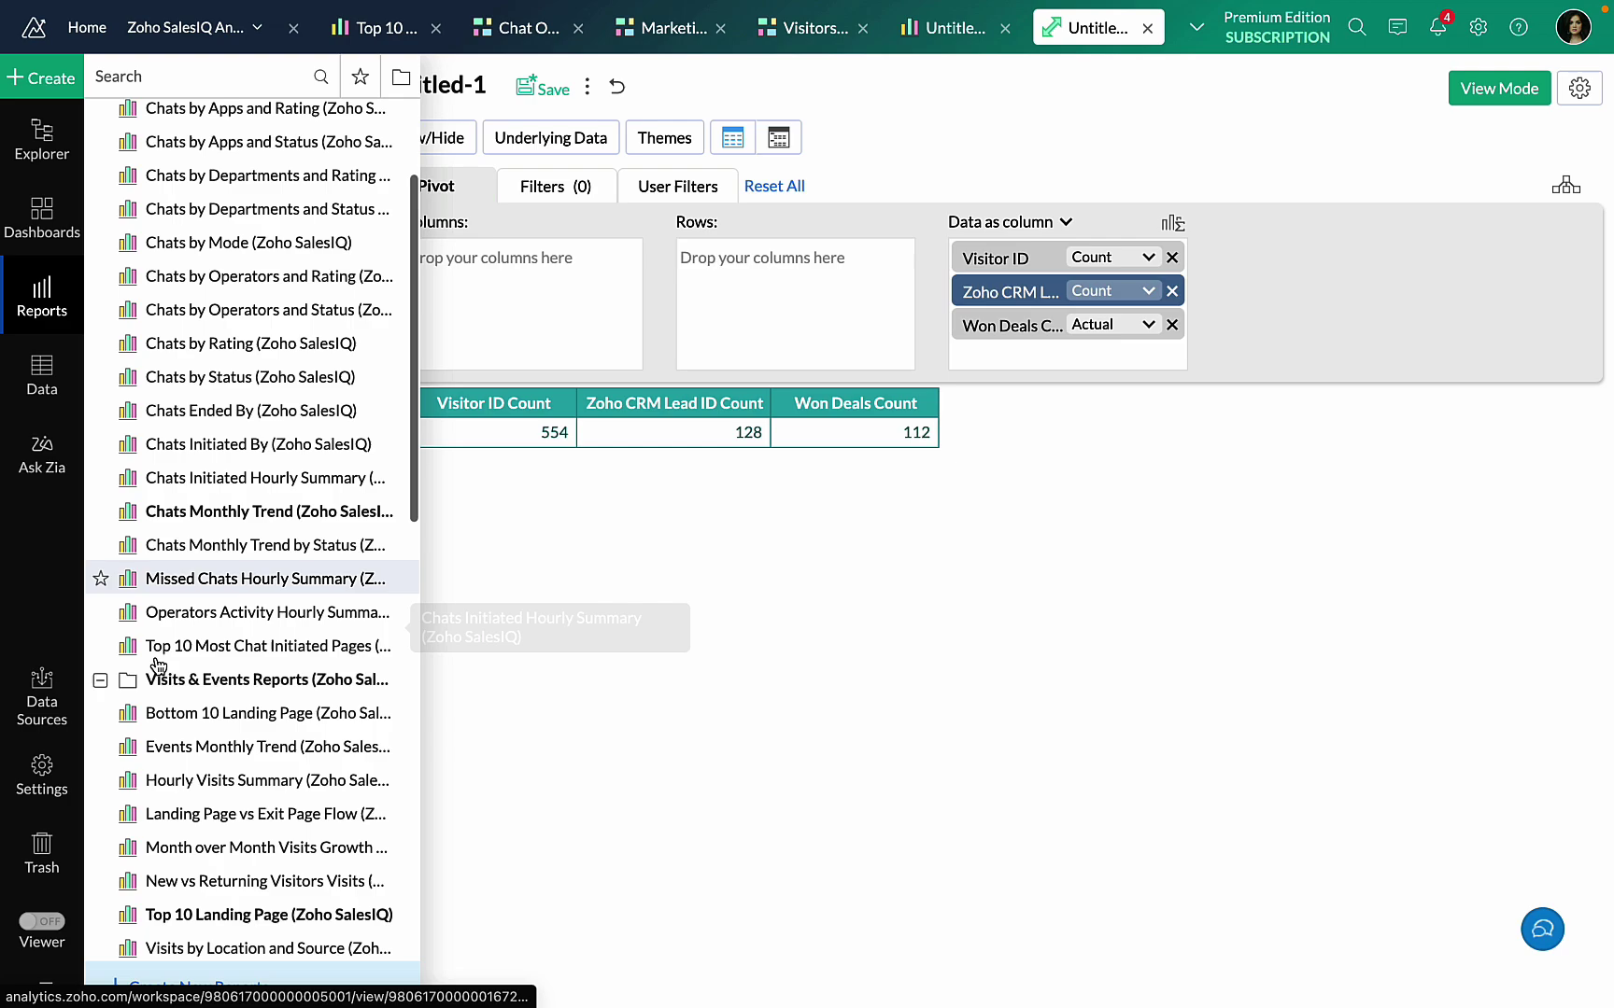
left_click(229, 588)
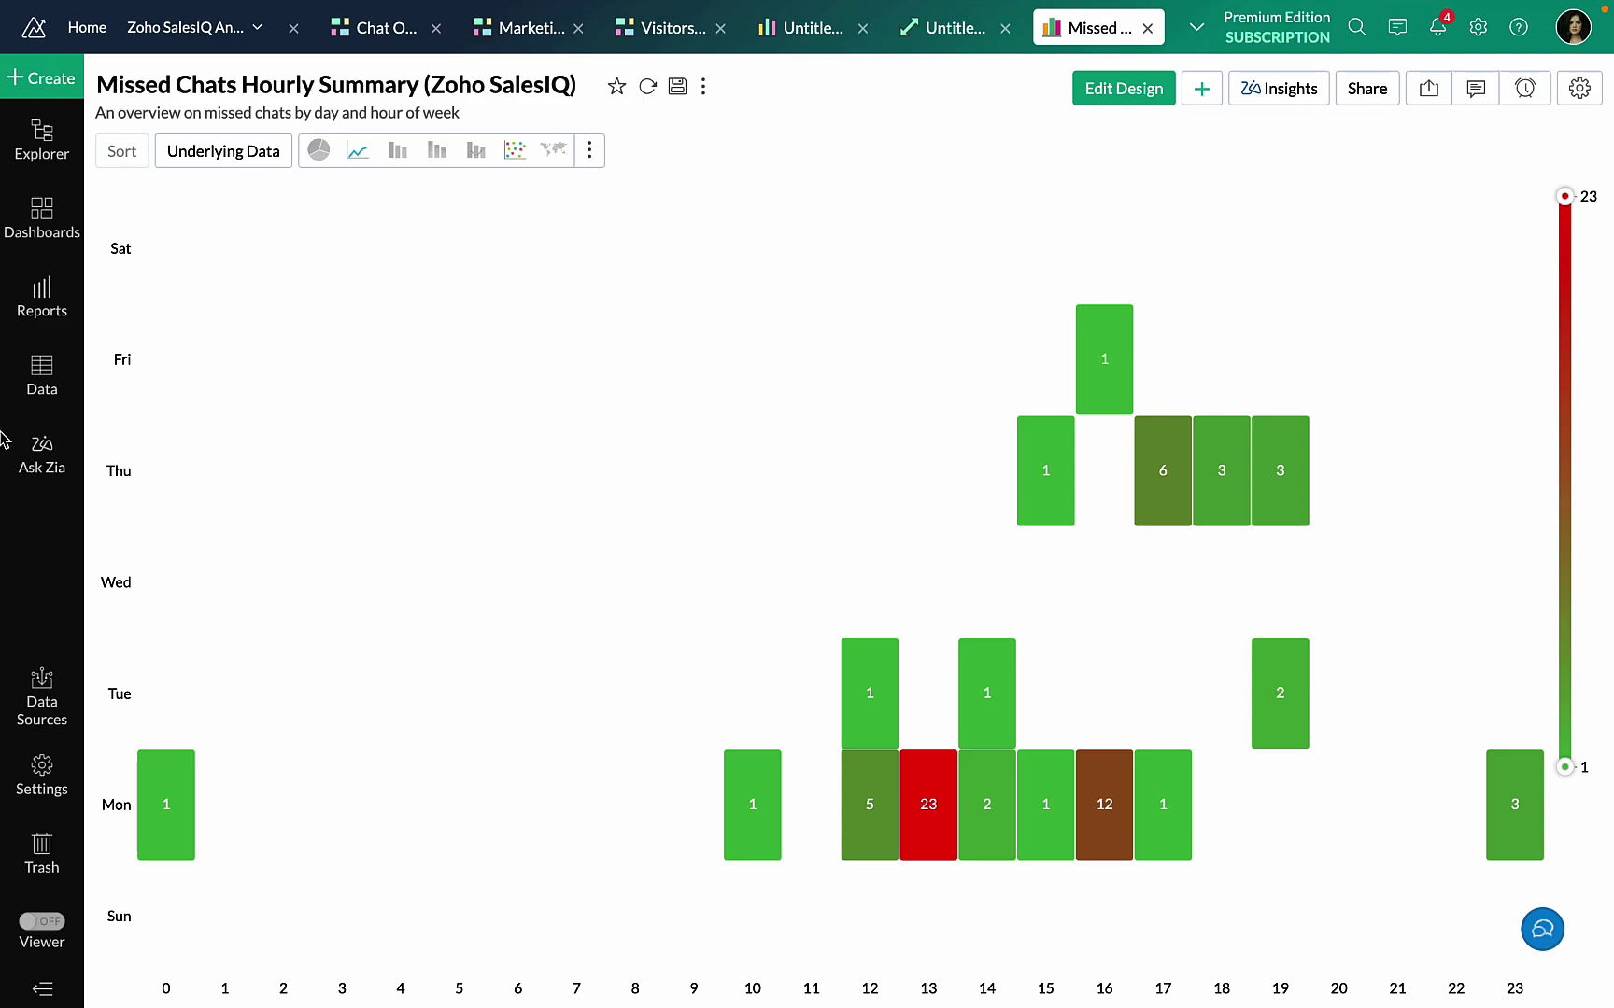
mouse_move(156, 817)
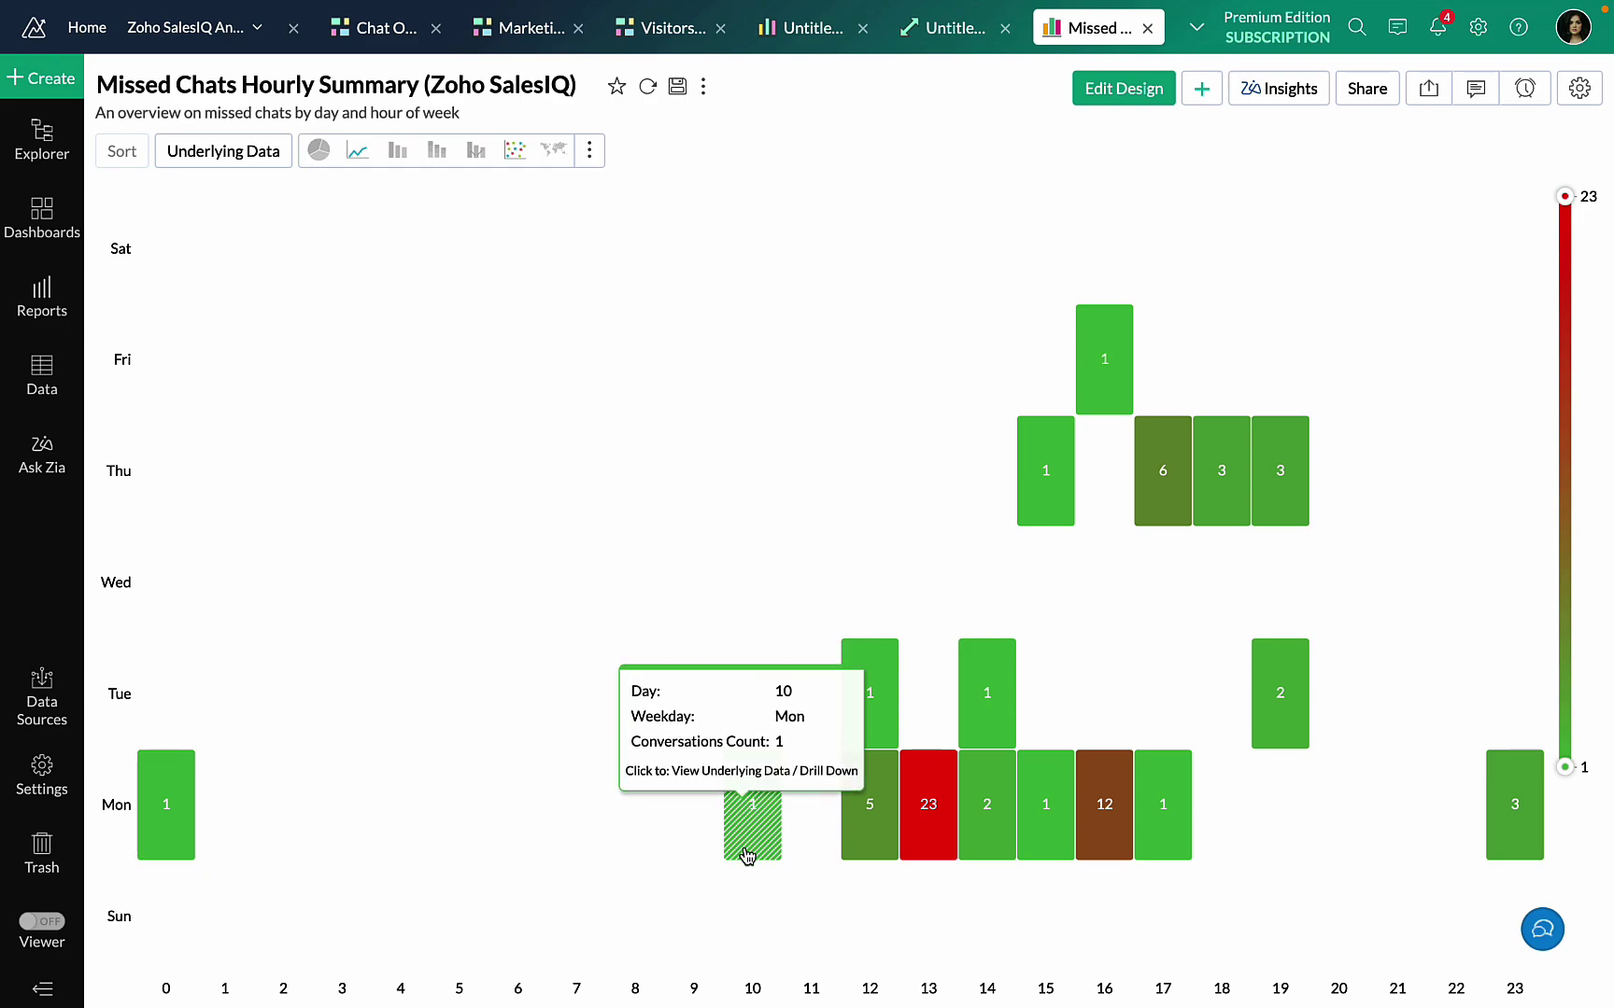
mouse_move(751, 800)
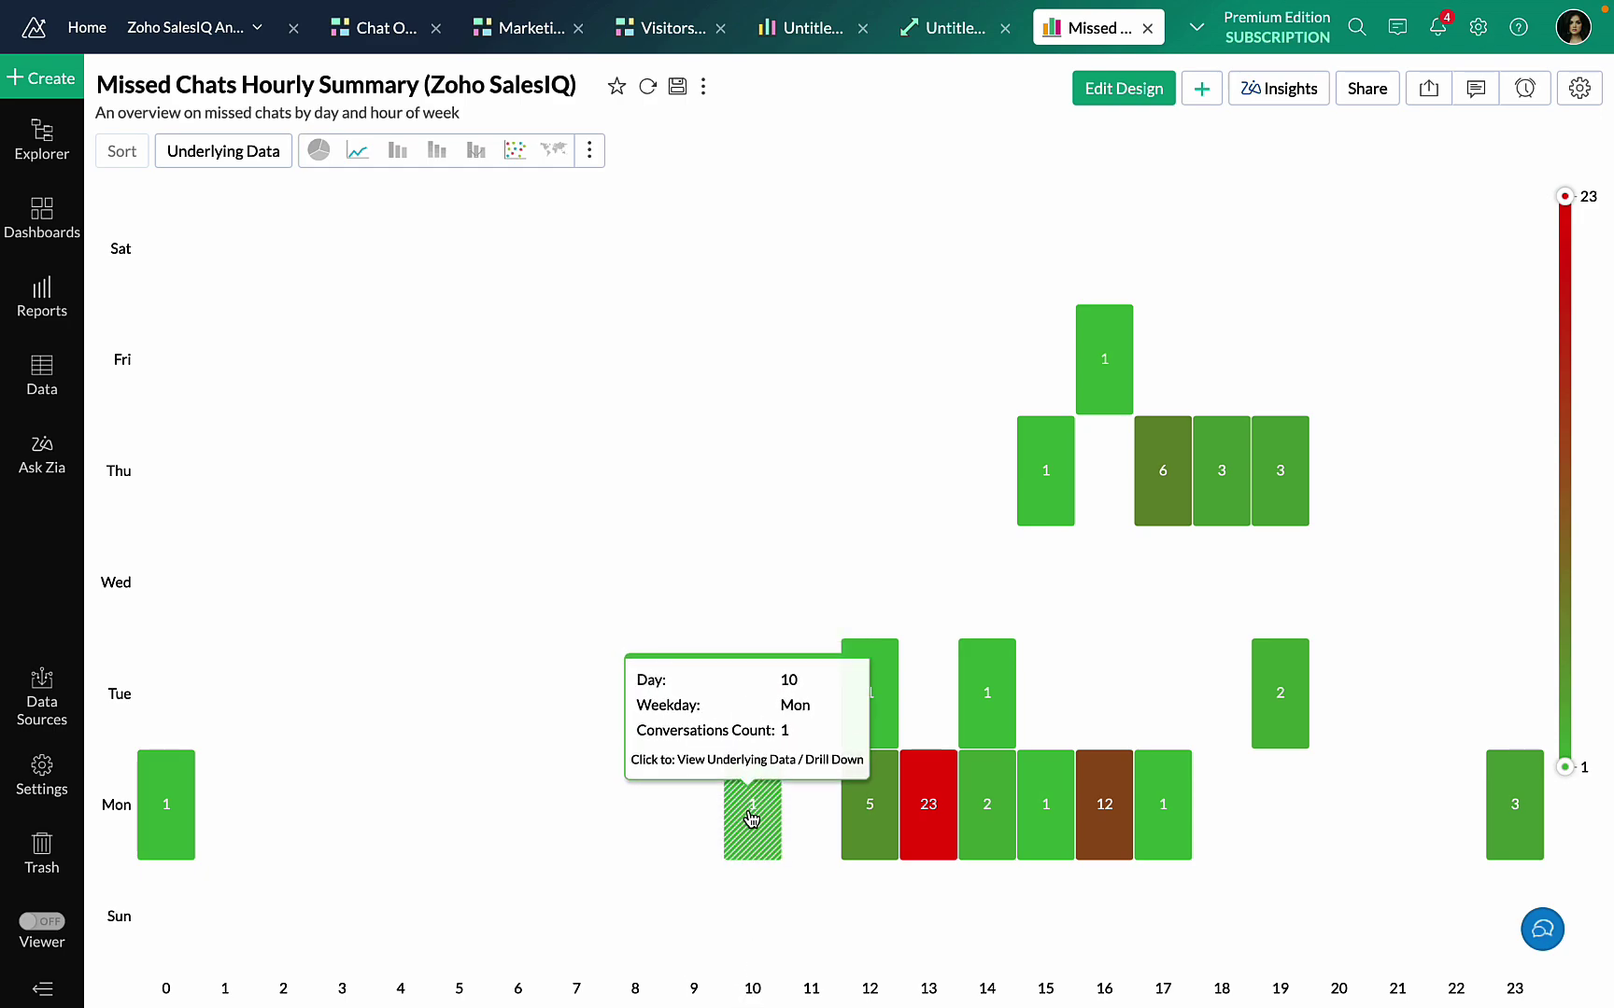
mouse_move(869, 805)
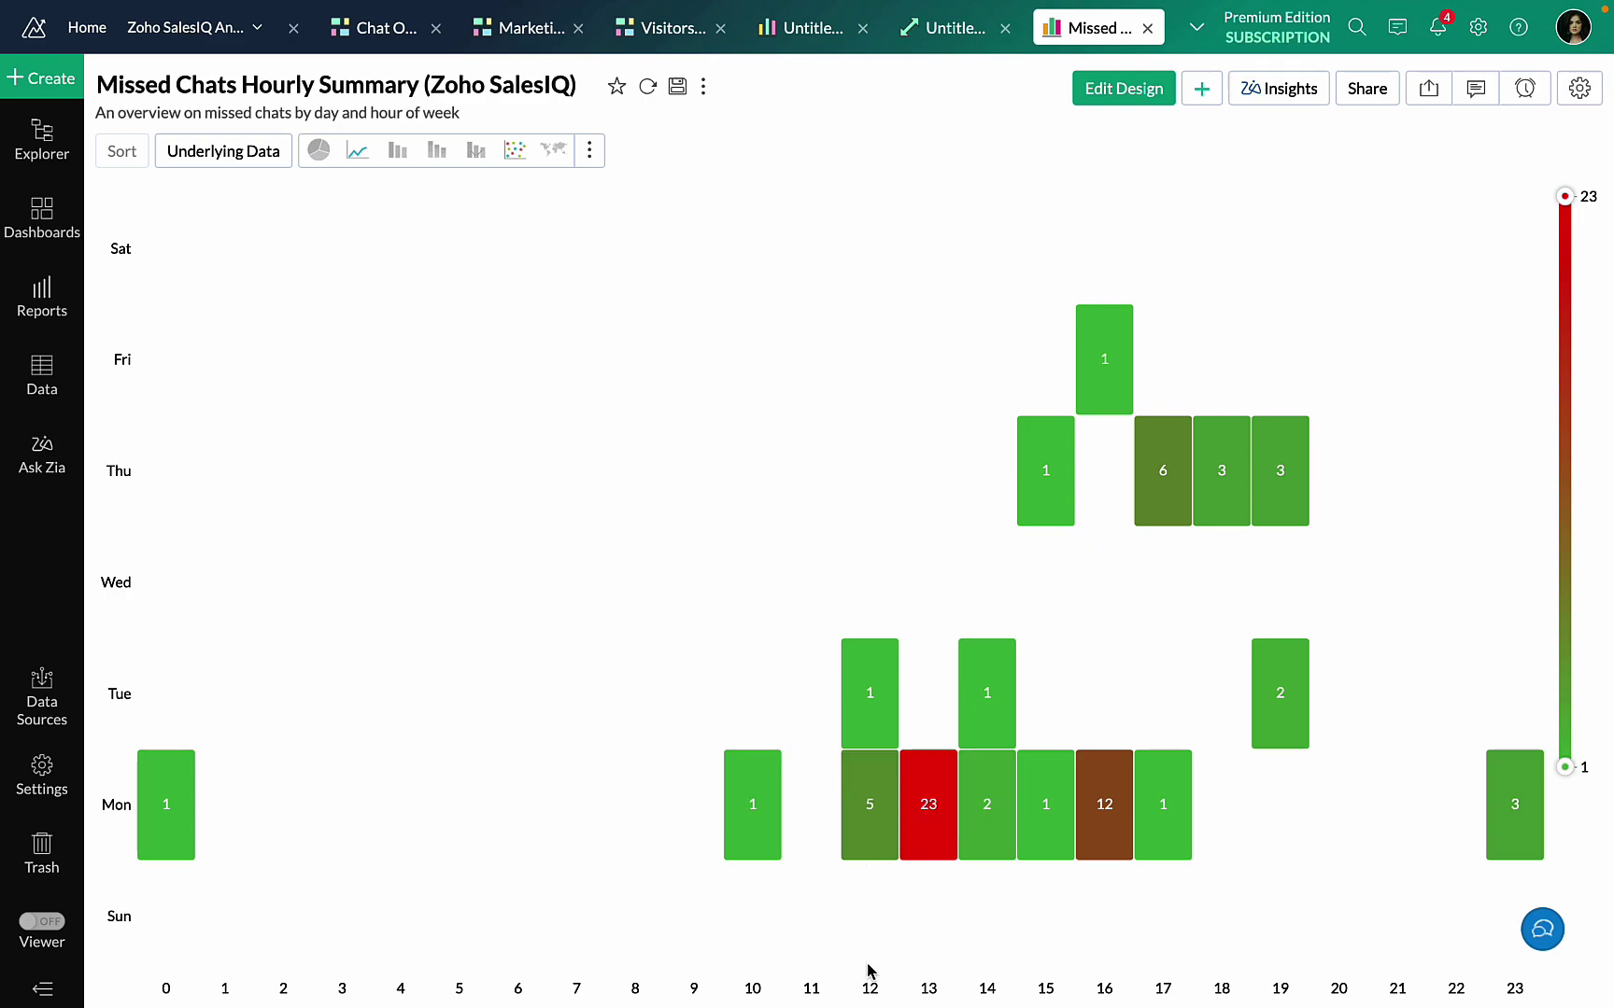
mouse_move(924, 803)
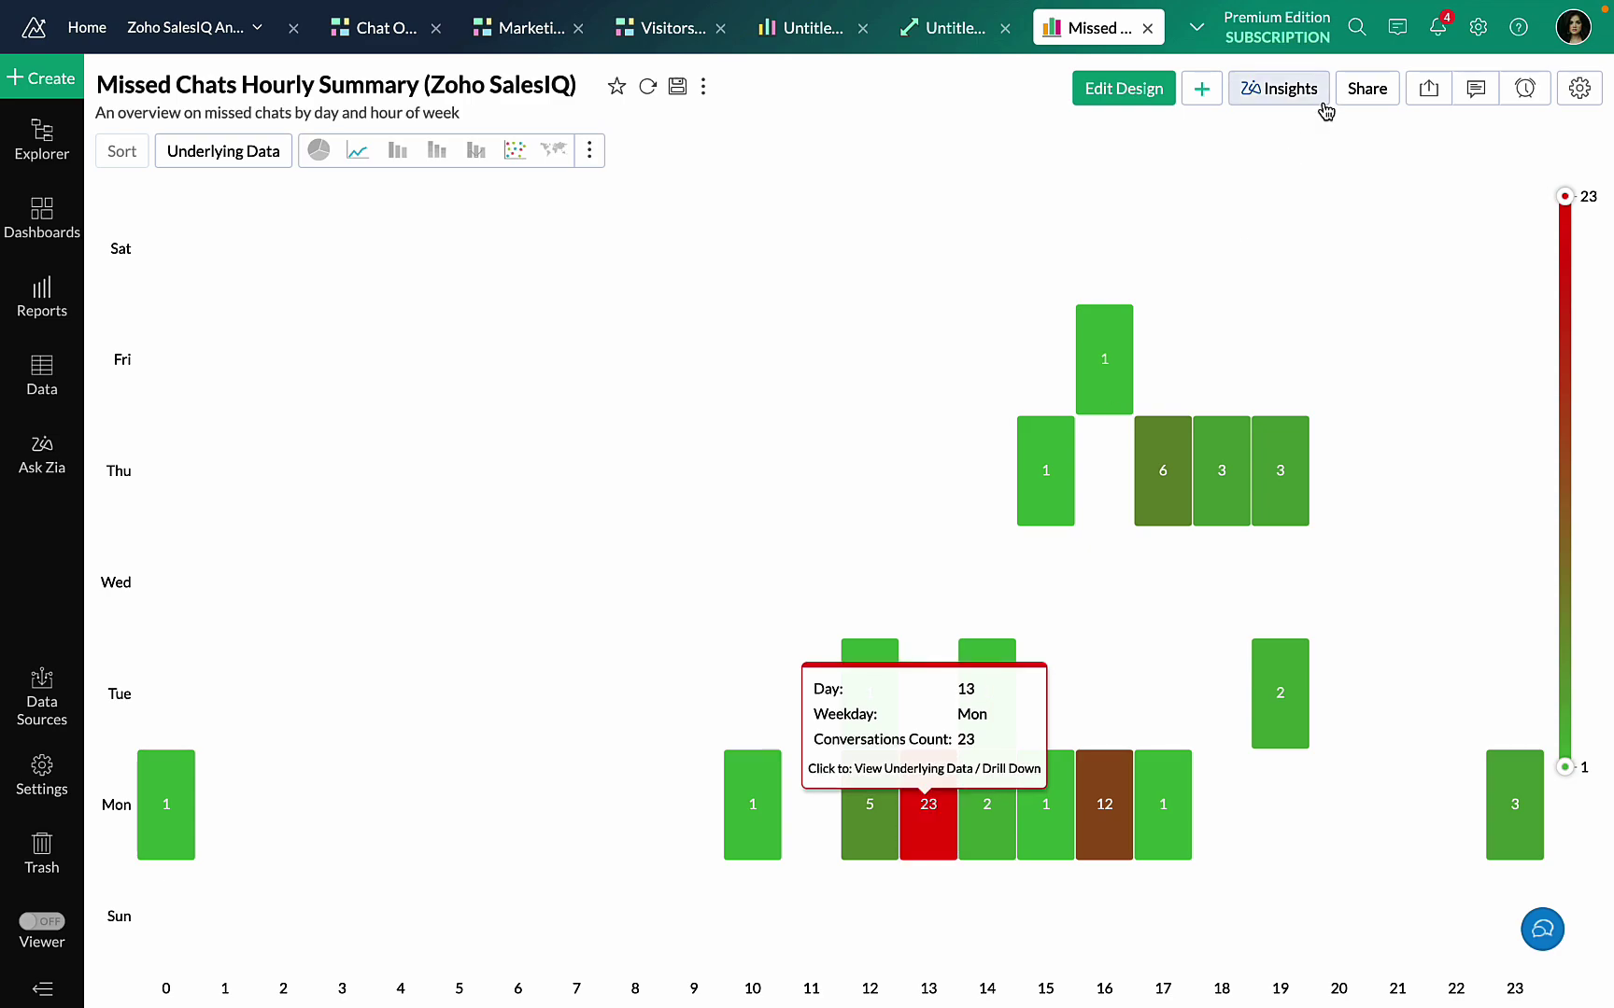
Start a new alert for the missed chats report and name it Missed chats alert
left_click(1525, 93)
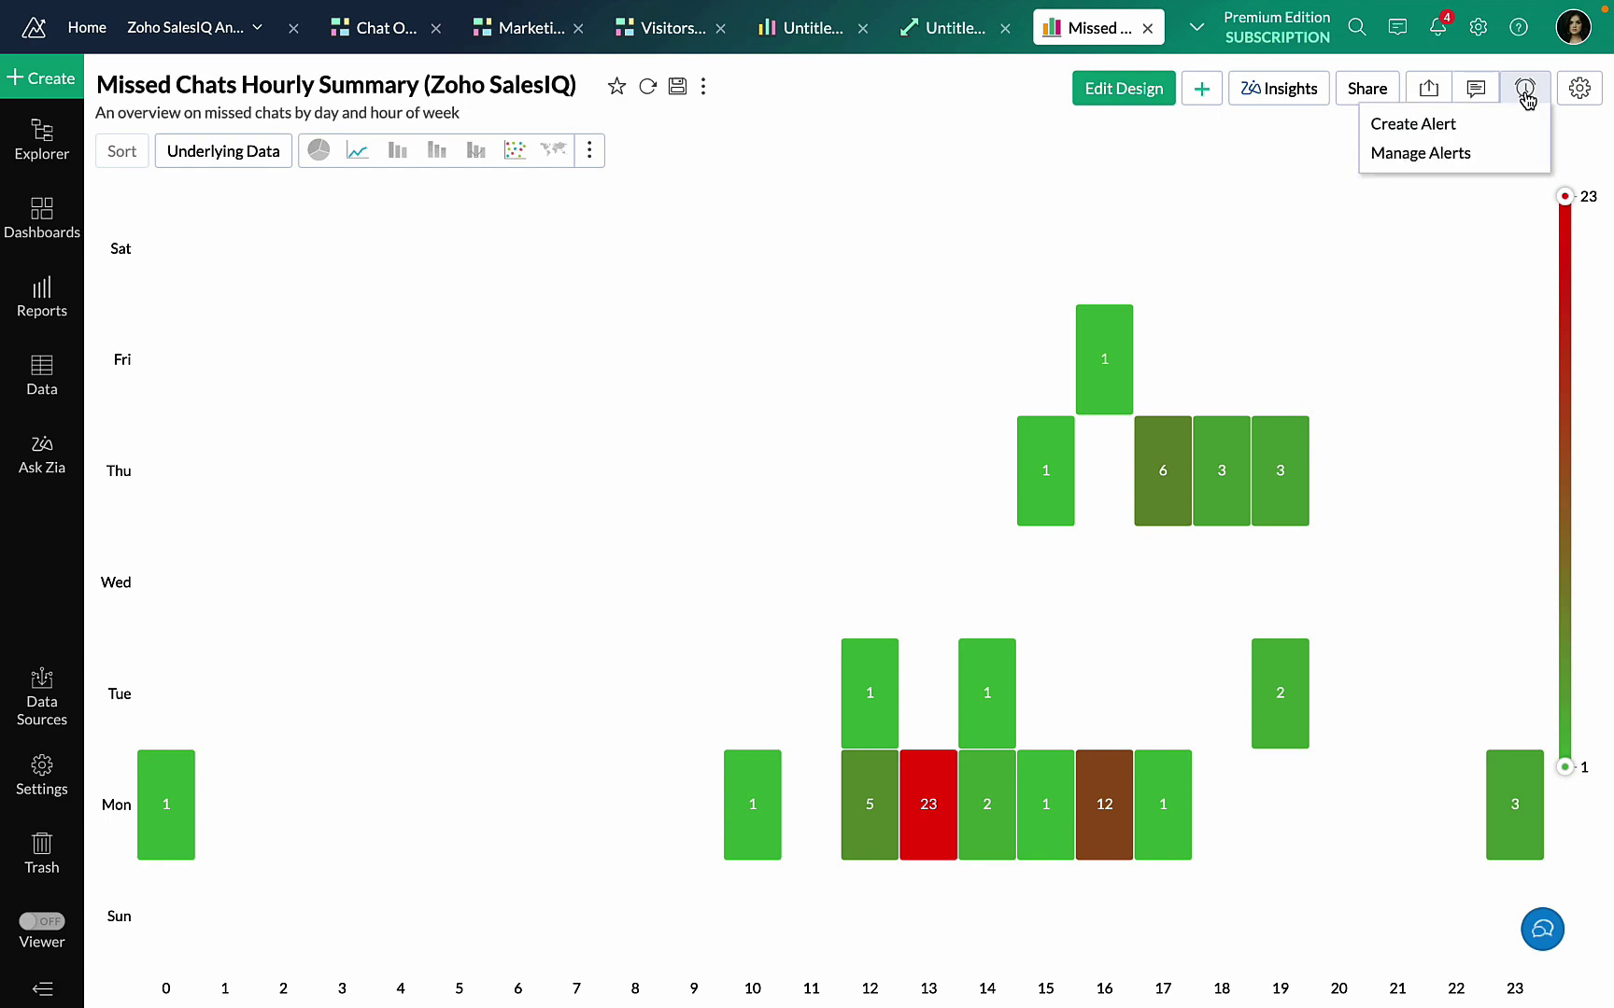
left_click(1440, 125)
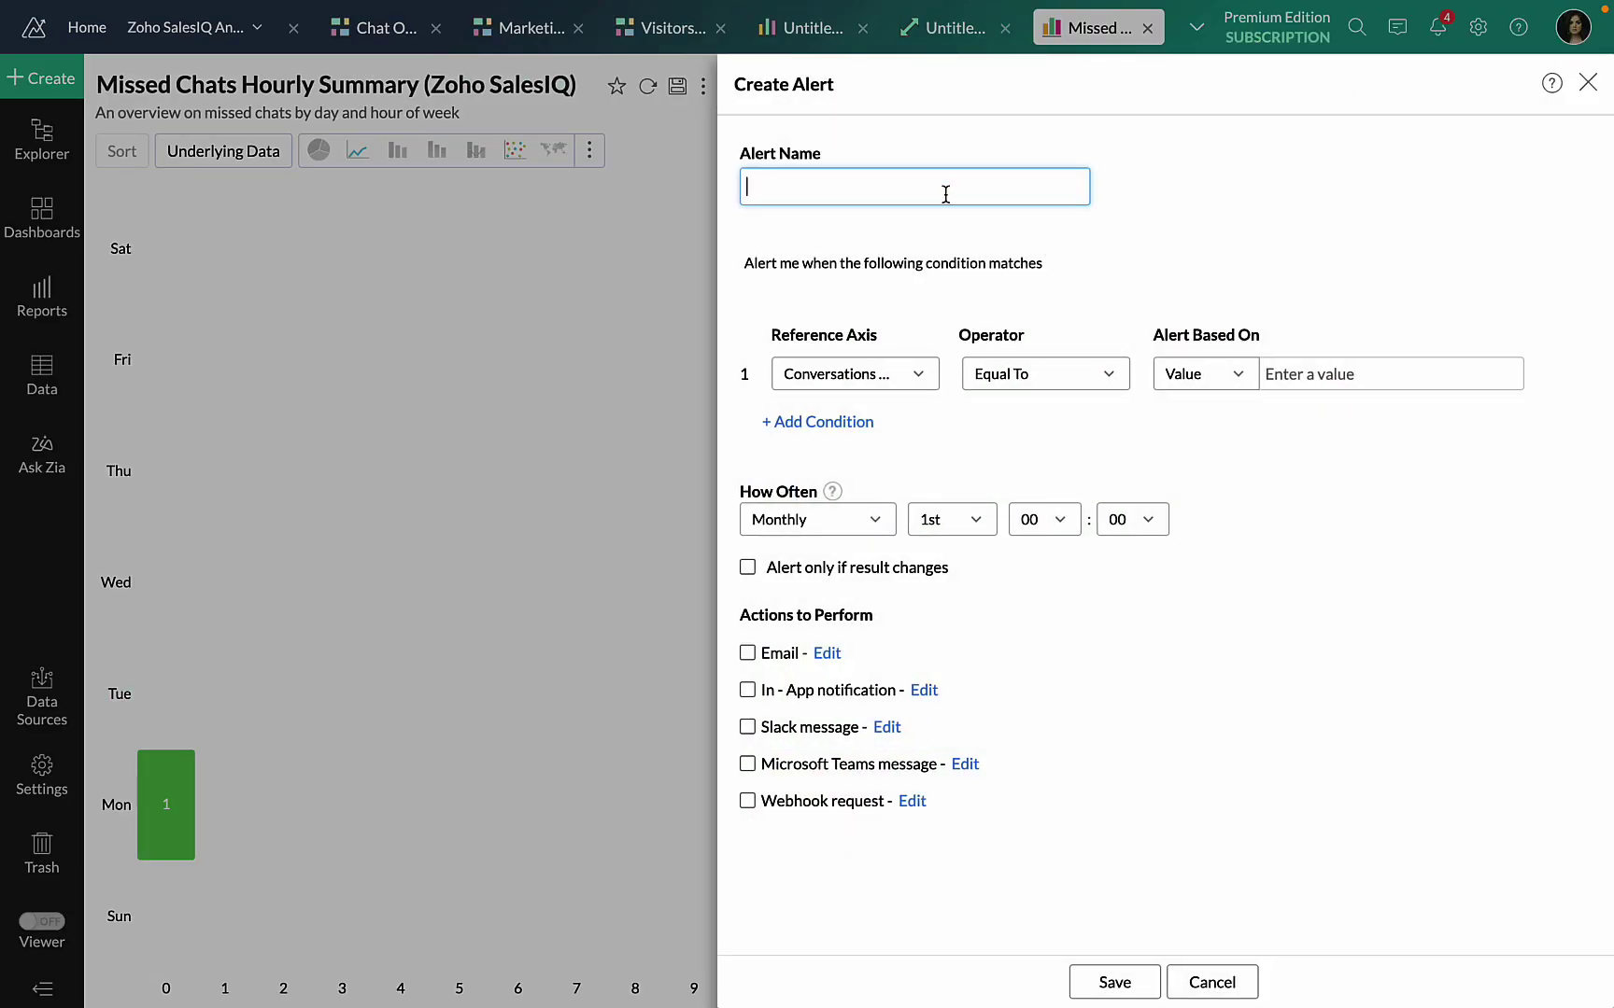
type("Missed chats alert")
Set the alert condition to Conversations Count greater than 10, enable the email action and leave the alert form
left_click(857, 372)
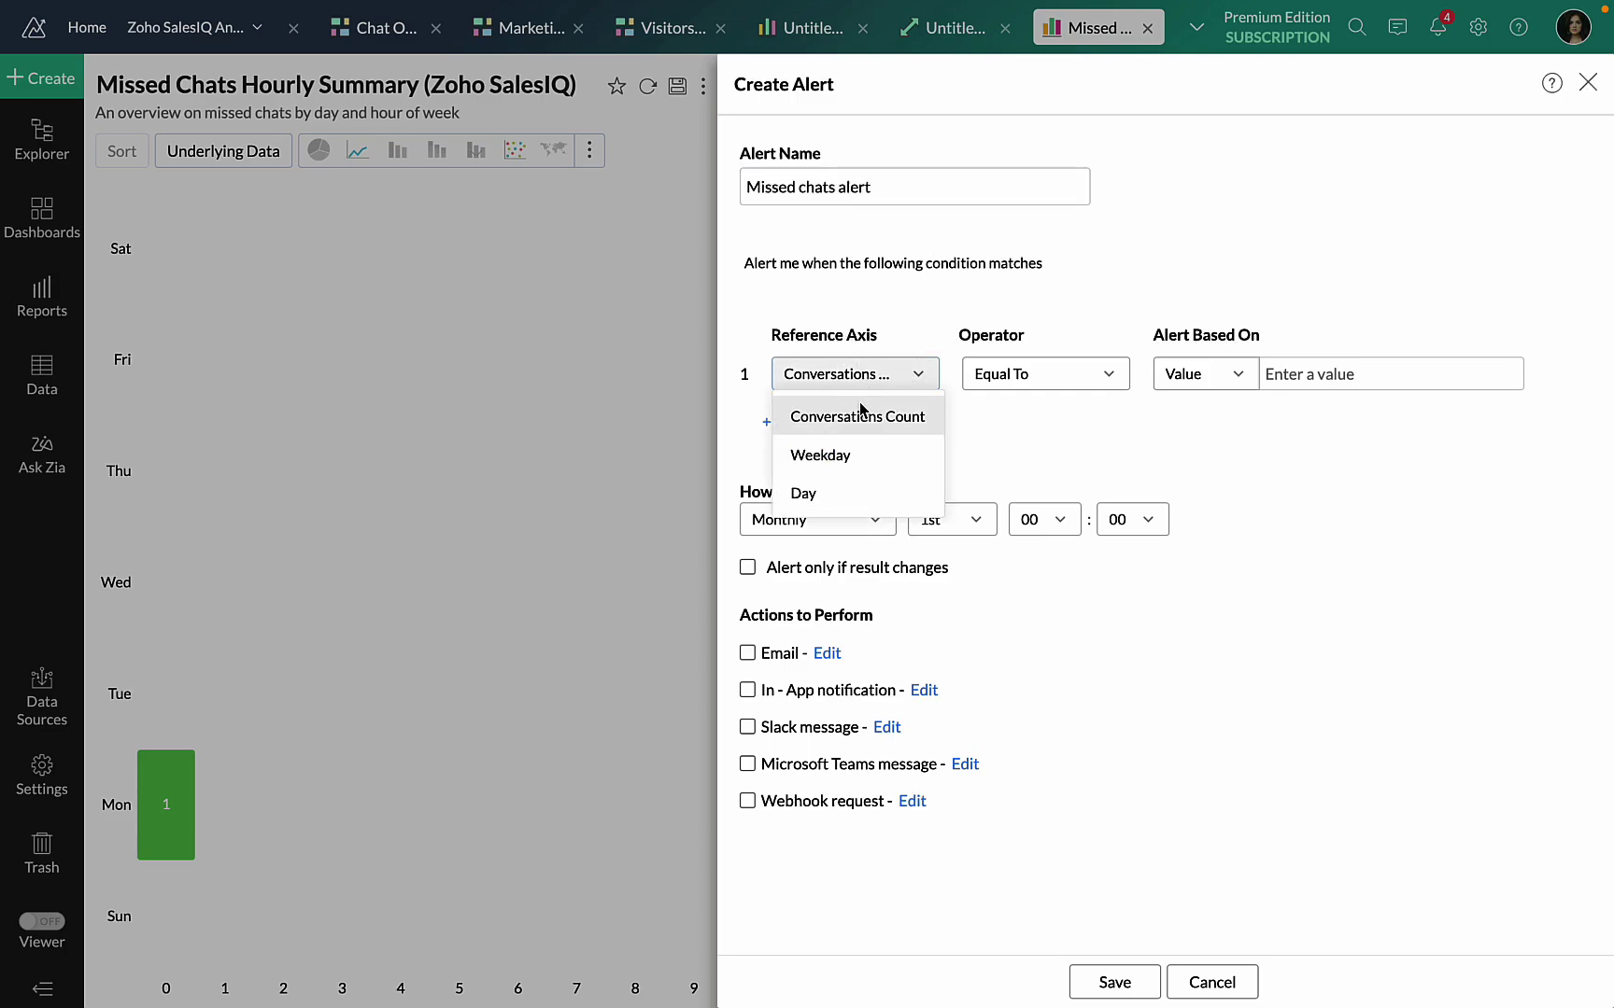
left_click(861, 413)
left_click(1020, 373)
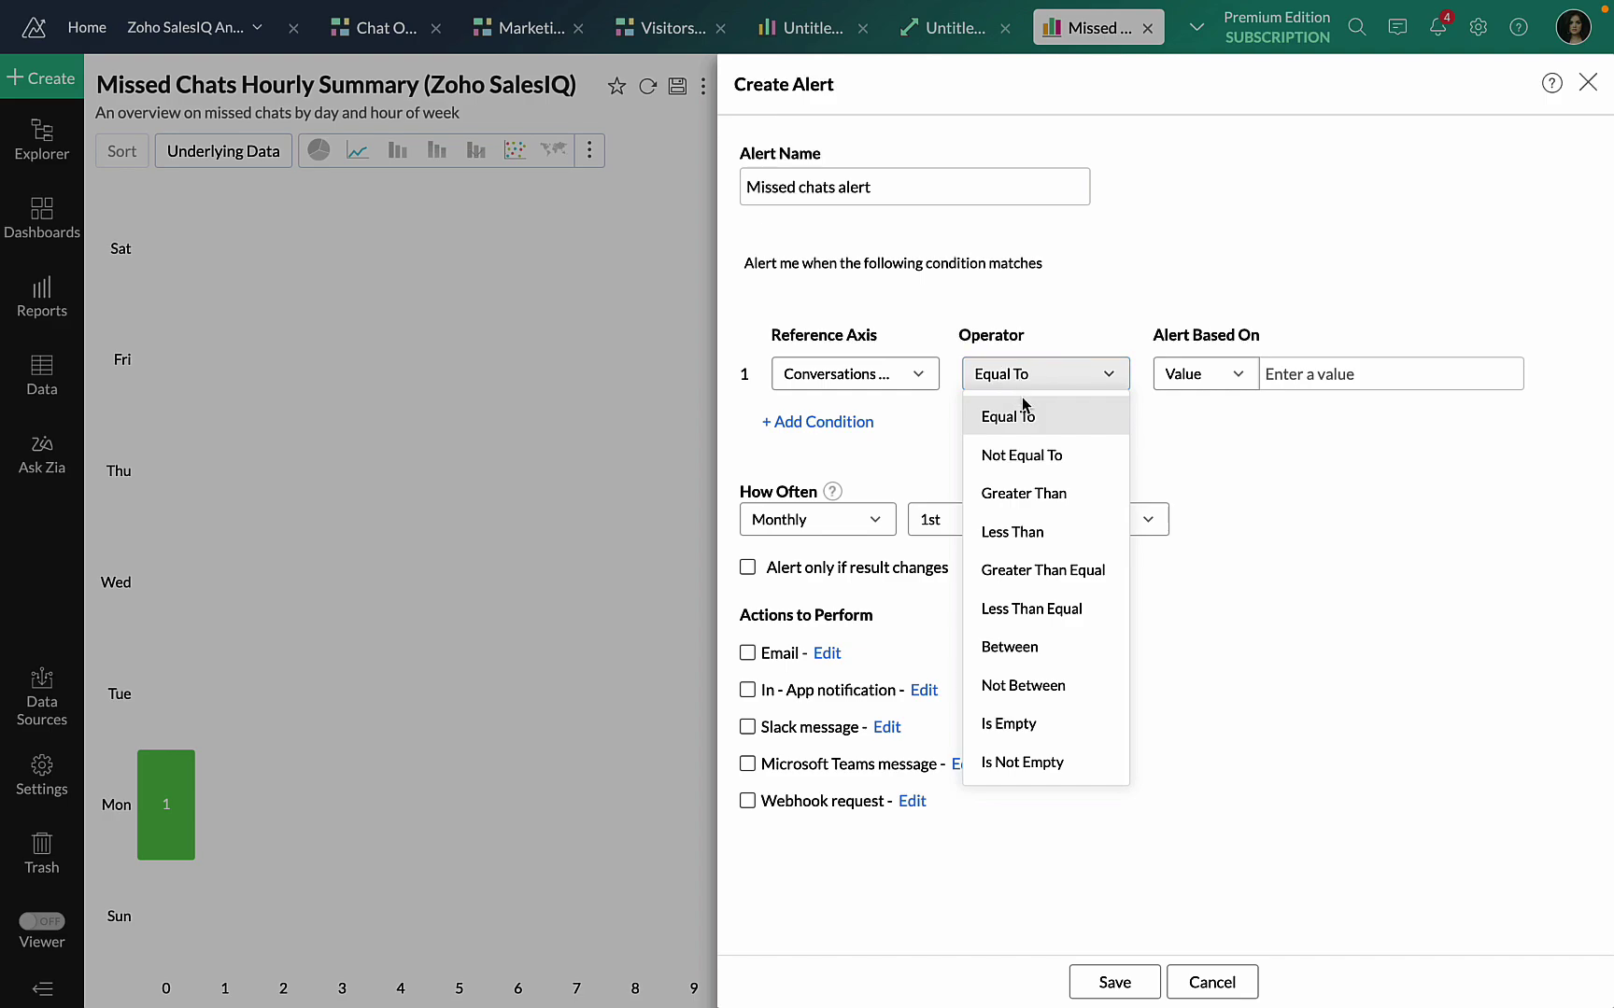
left_click(1027, 493)
left_click(1320, 383)
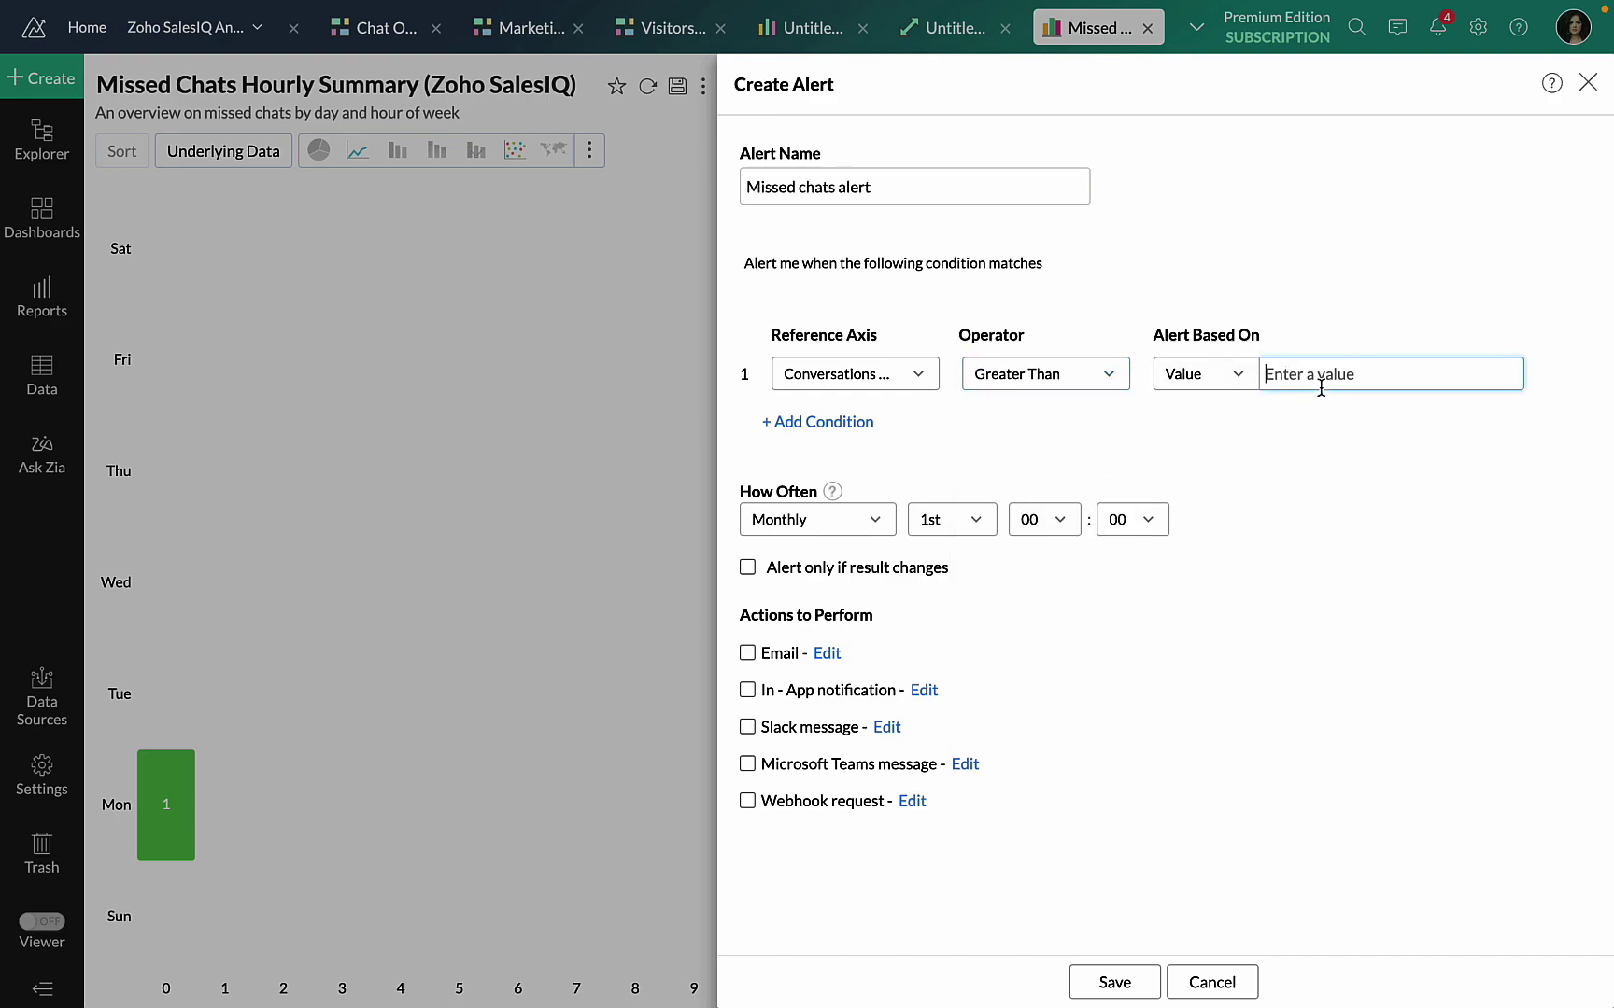
type("10")
left_click(1345, 470)
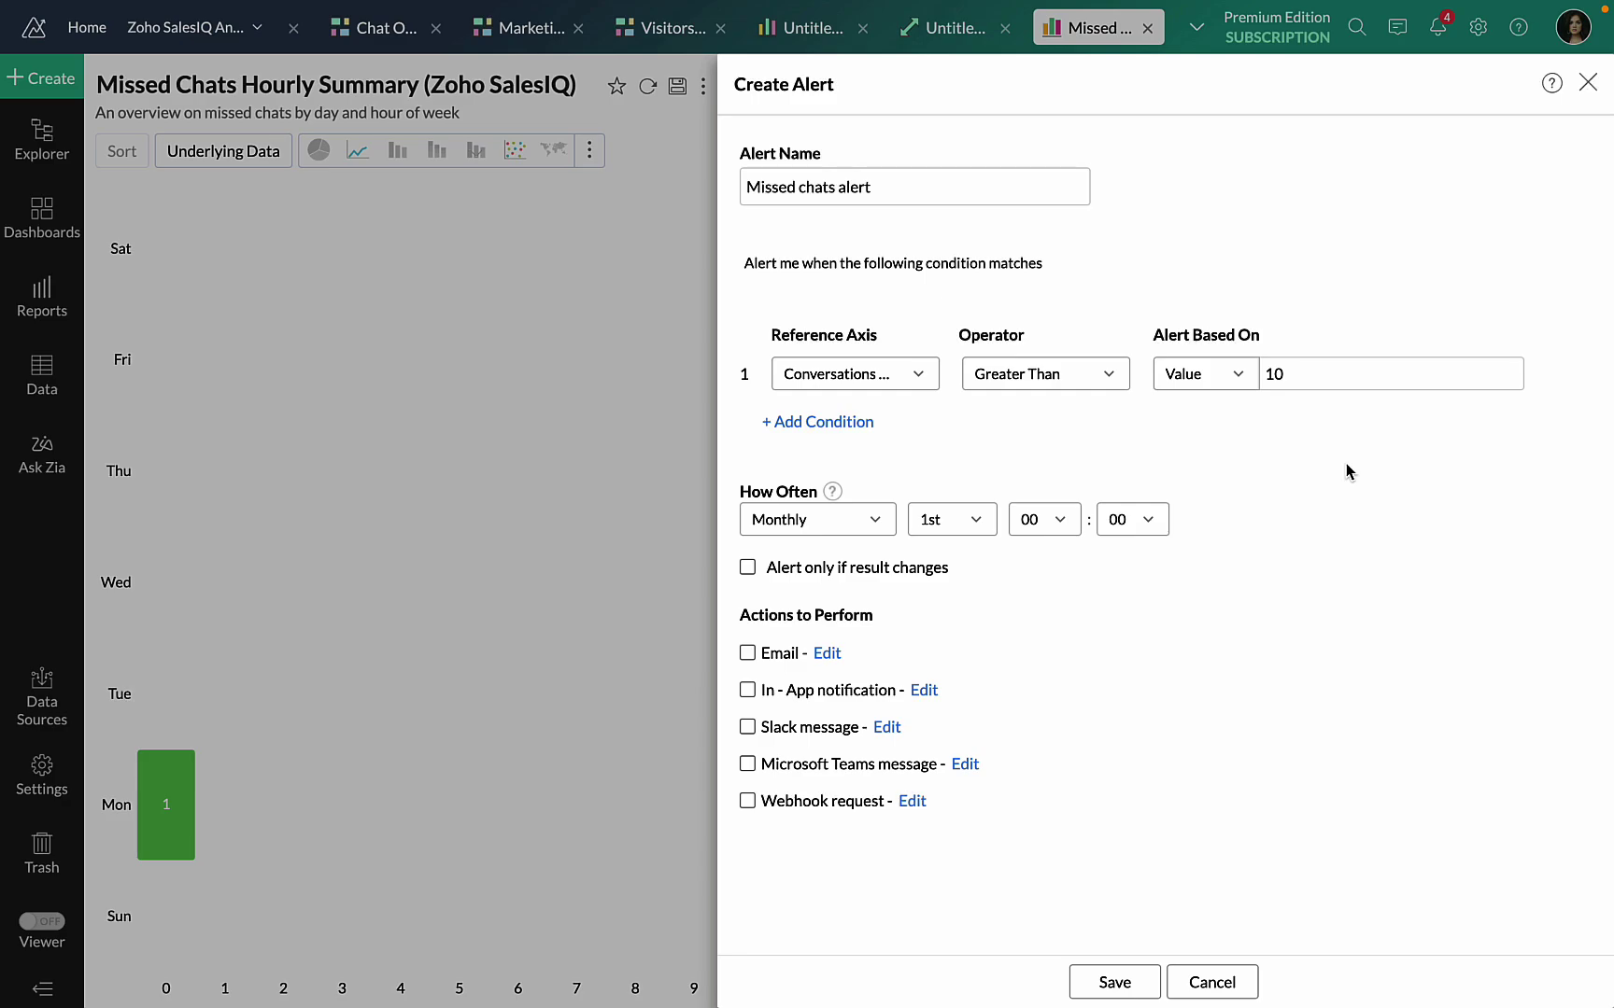
left_click(748, 653)
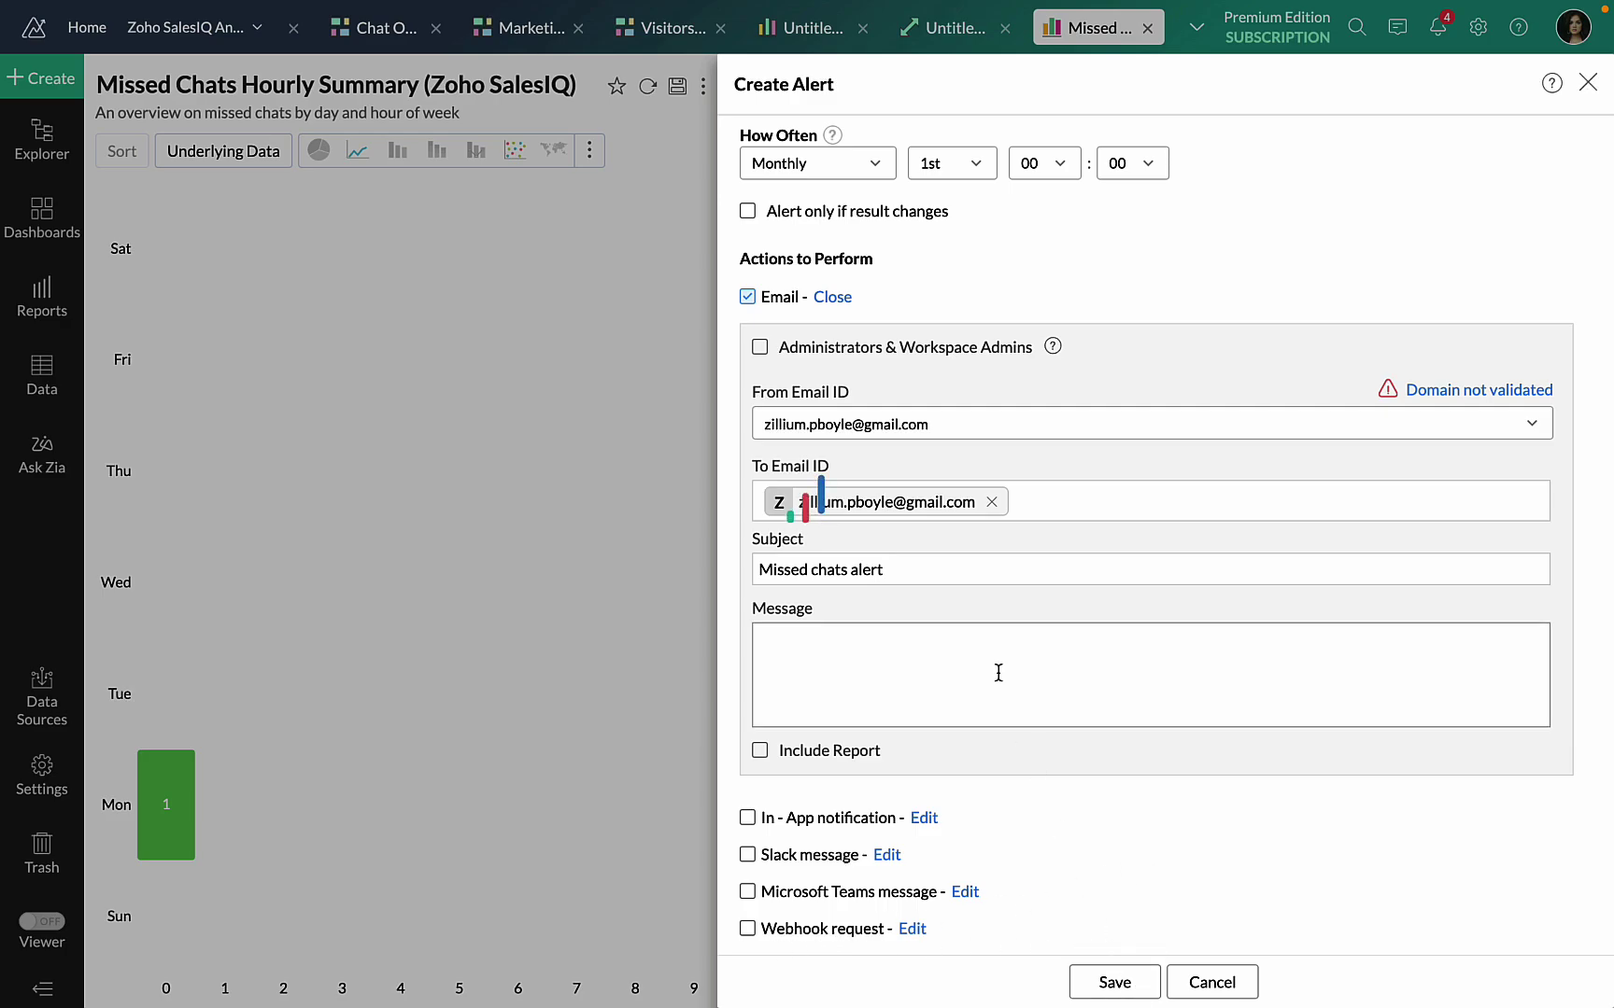
key("Escape")
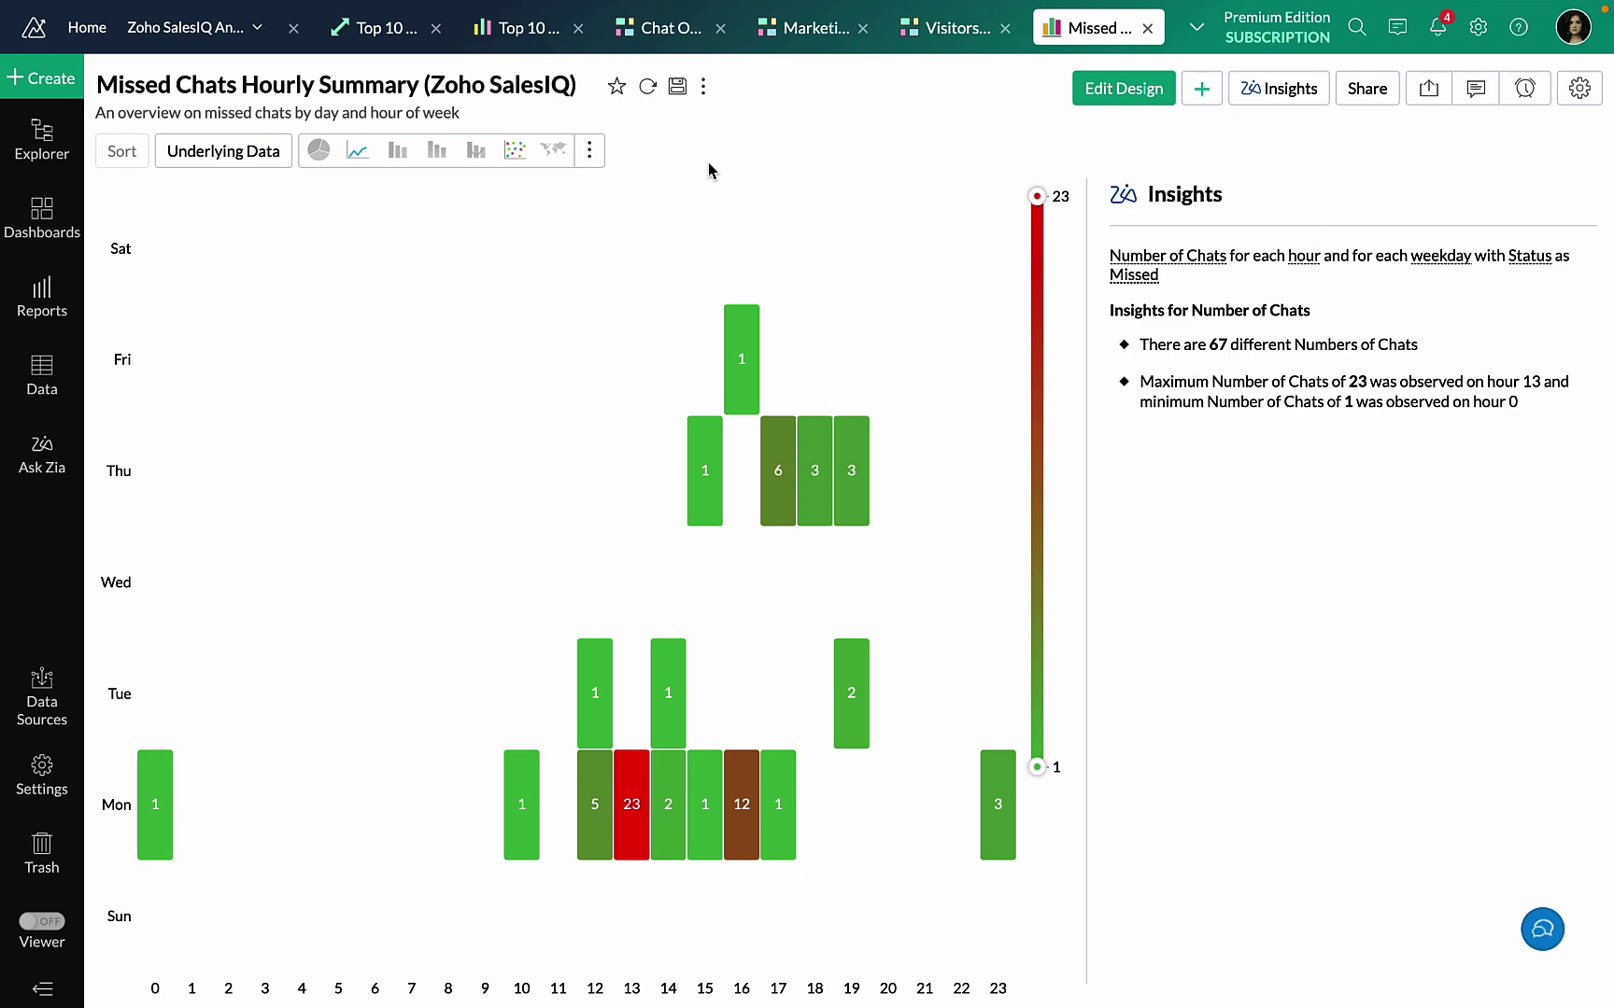
Show the Zia insights for the Top 10 Landing Page (Zoho SalesIQ) report
left_click(523, 37)
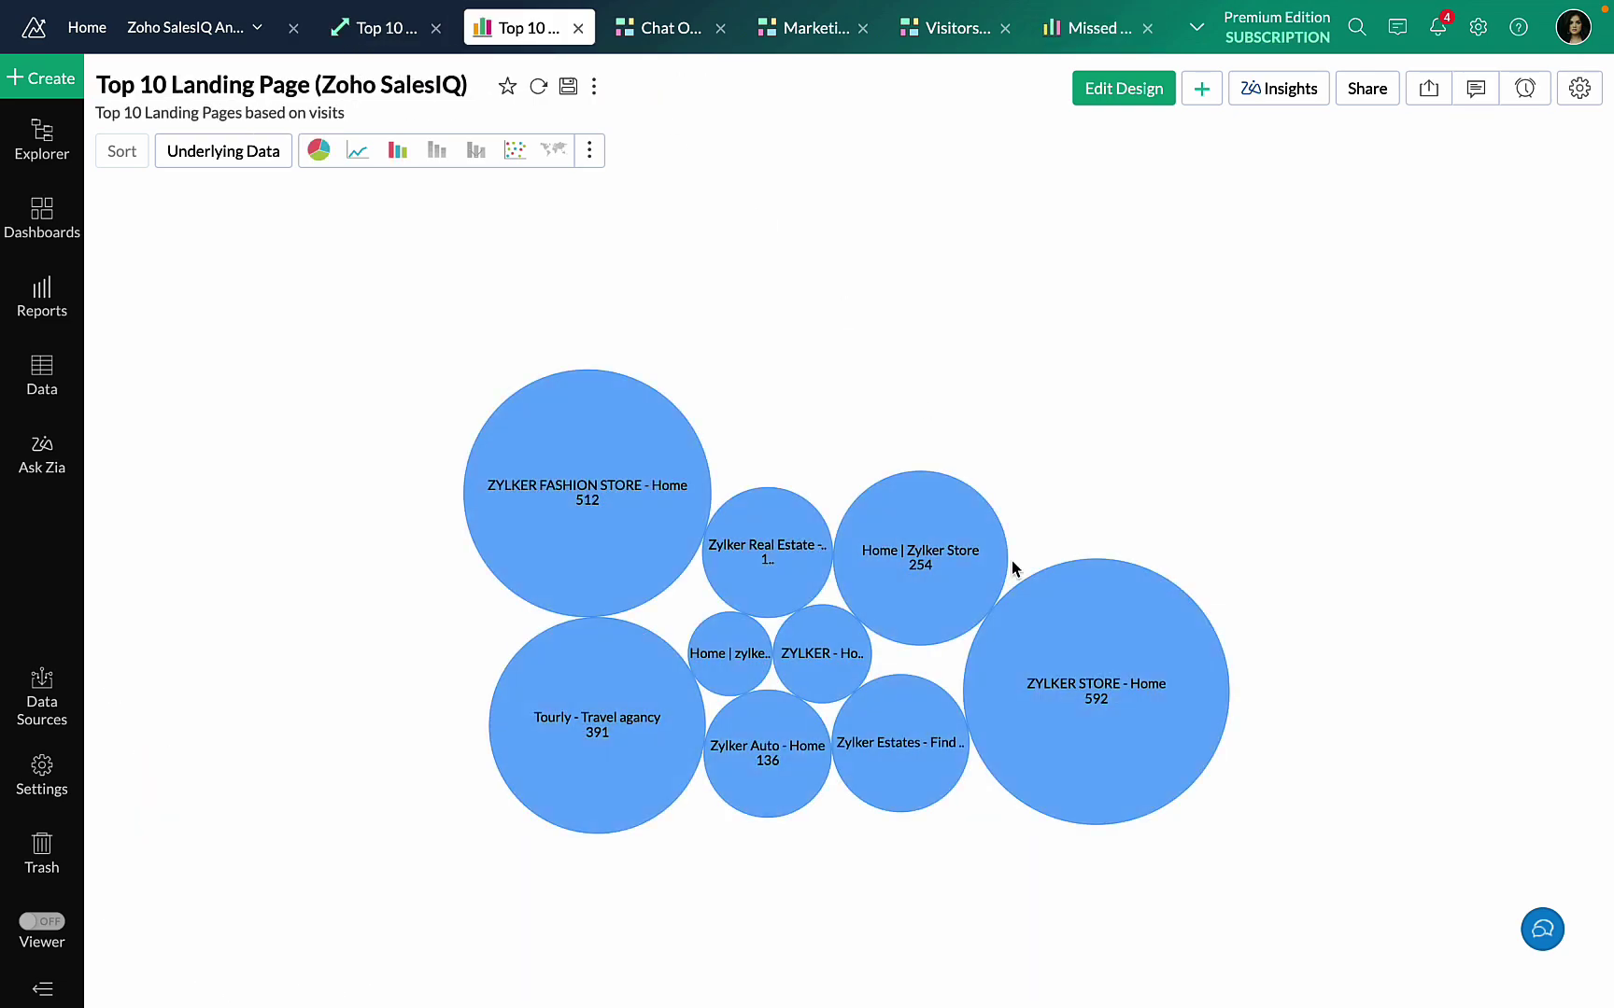
left_click(1285, 99)
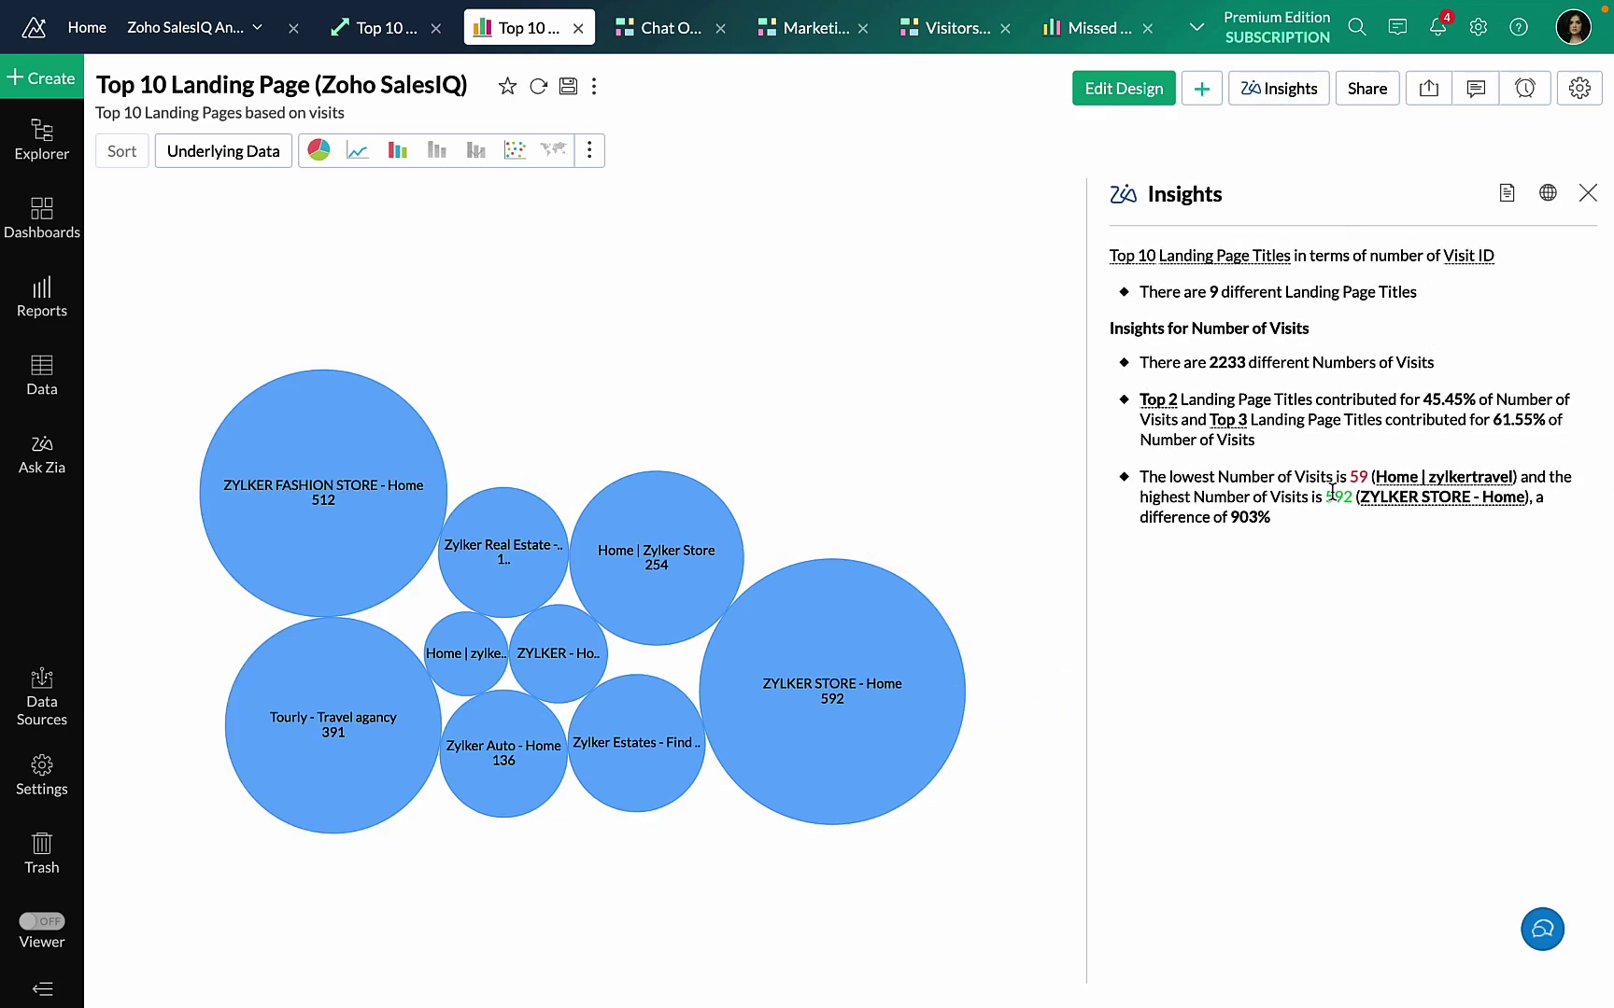
Read the Zia insights for the Visits Monthly Trend chart in the Marketing Dashboard, then close them
left_click(809, 28)
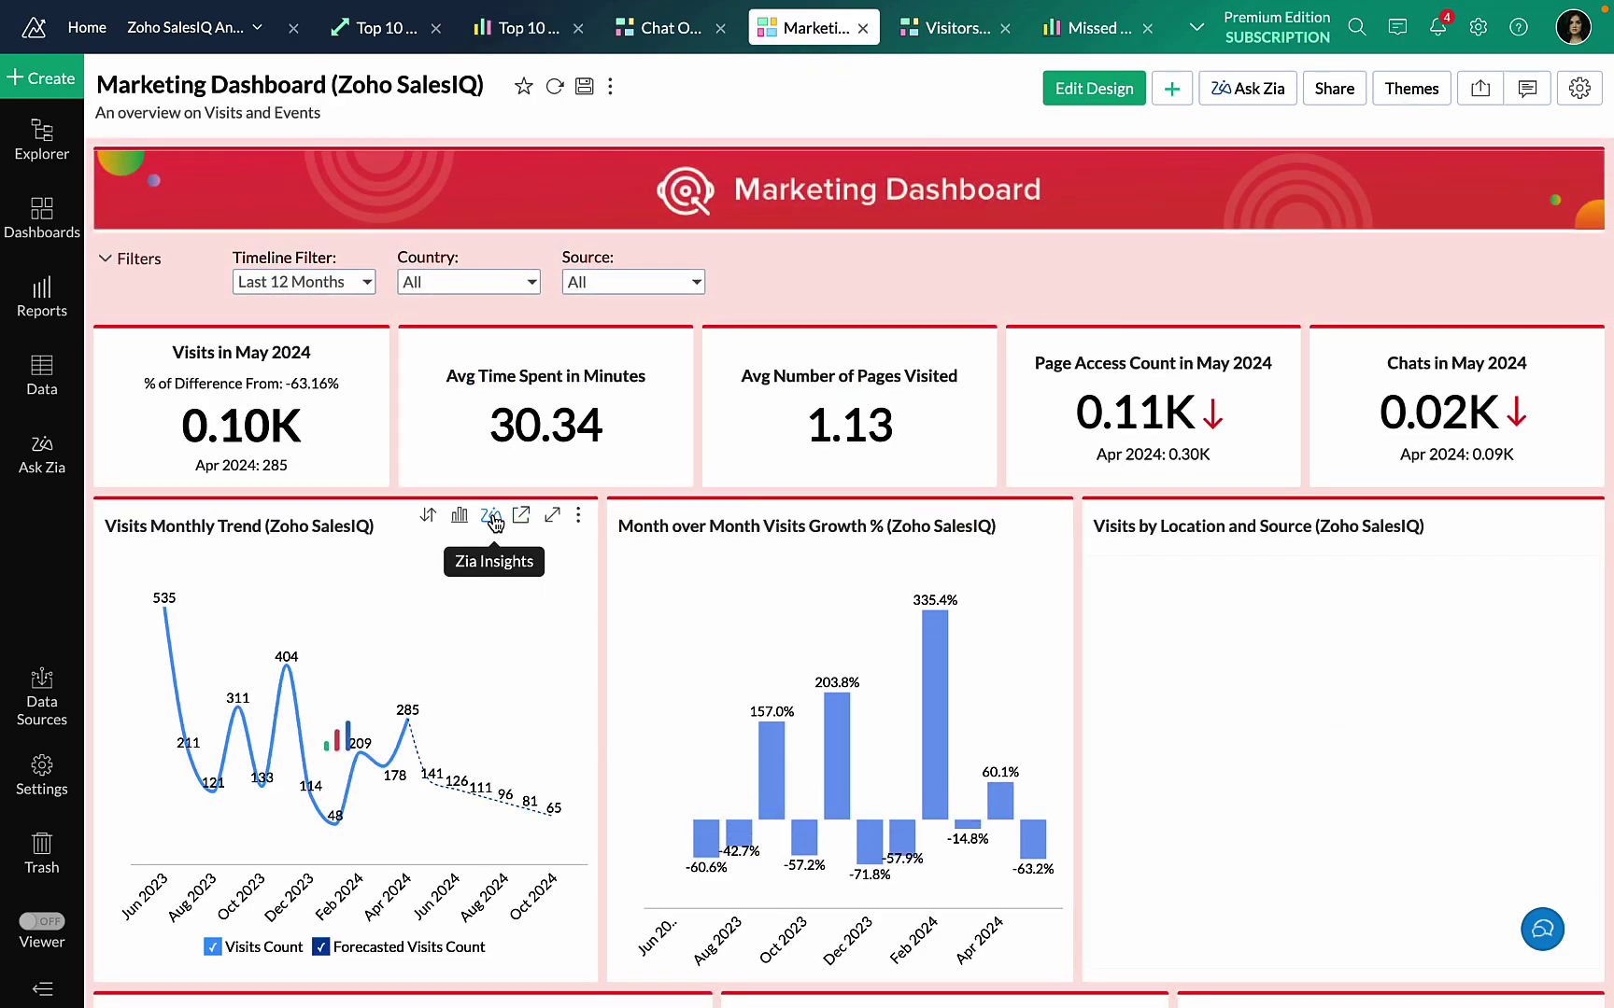
left_click(491, 517)
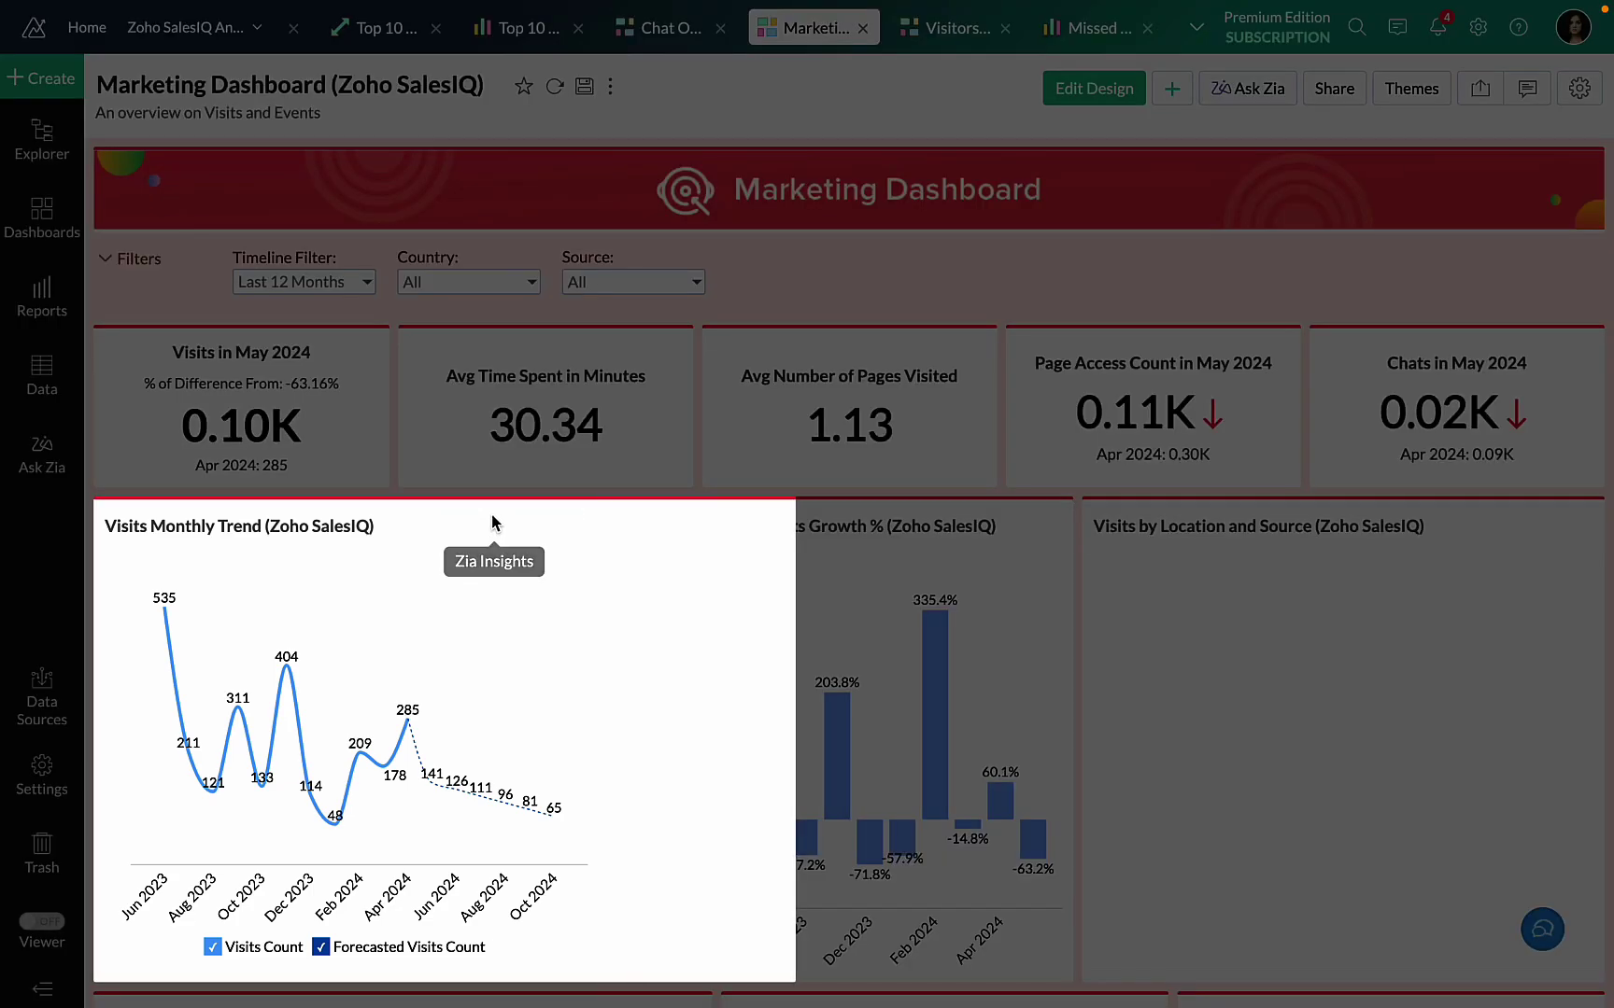
scroll(787, 852, "down", 3)
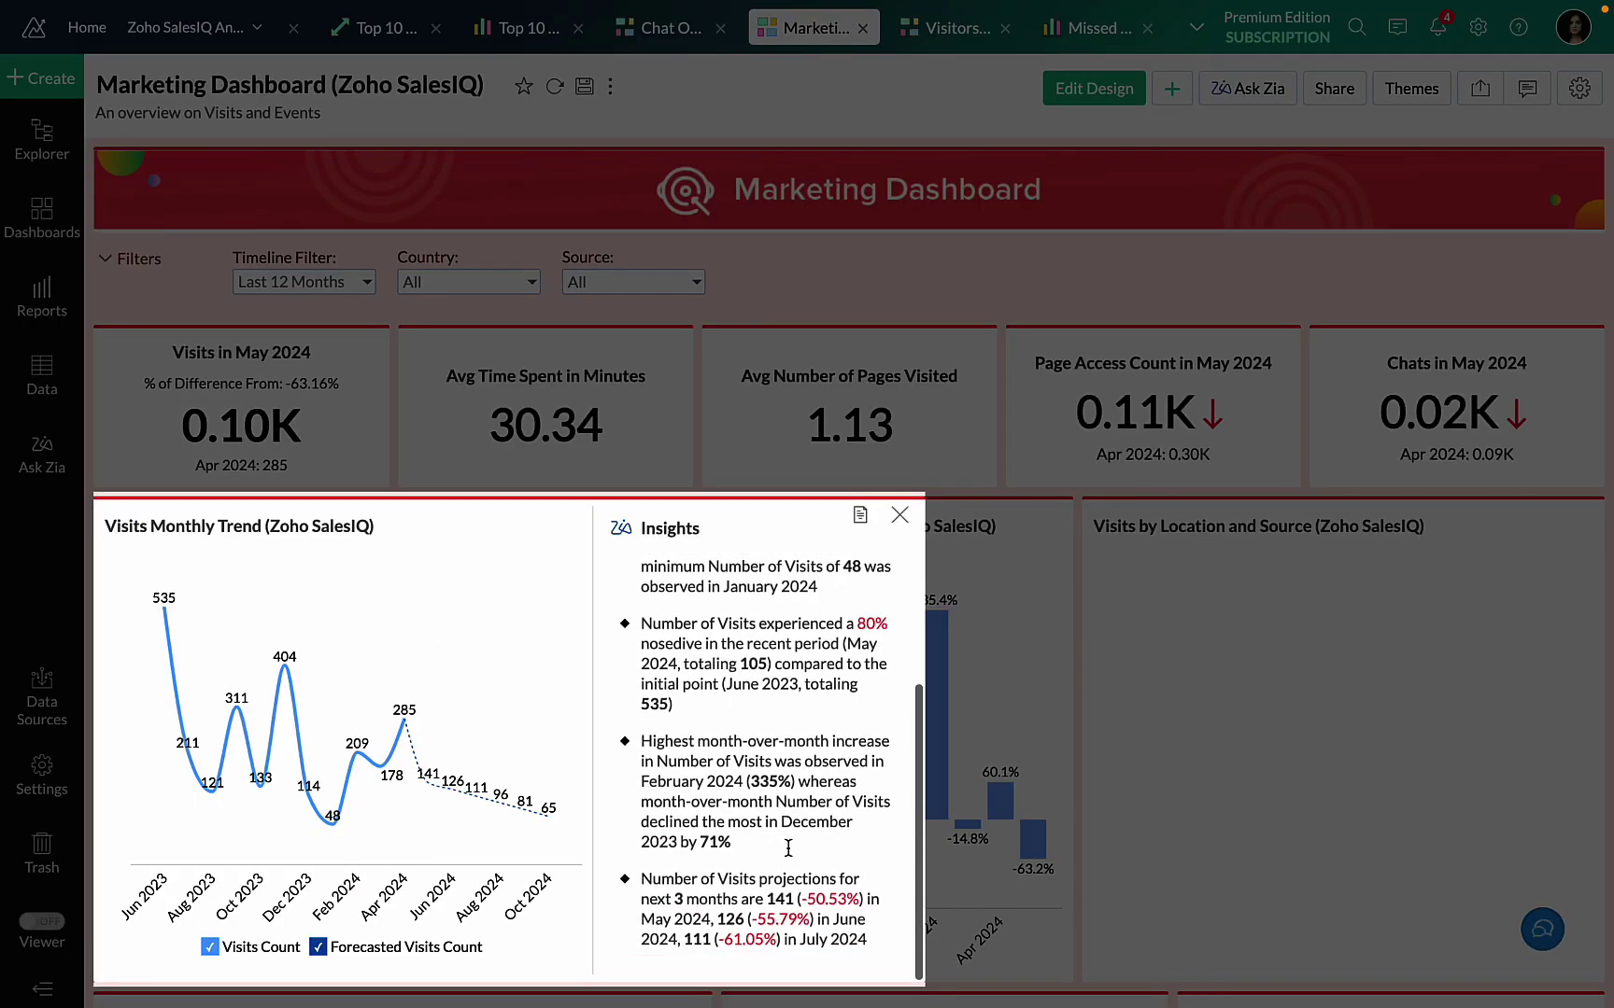
scroll(789, 853, "up", 3)
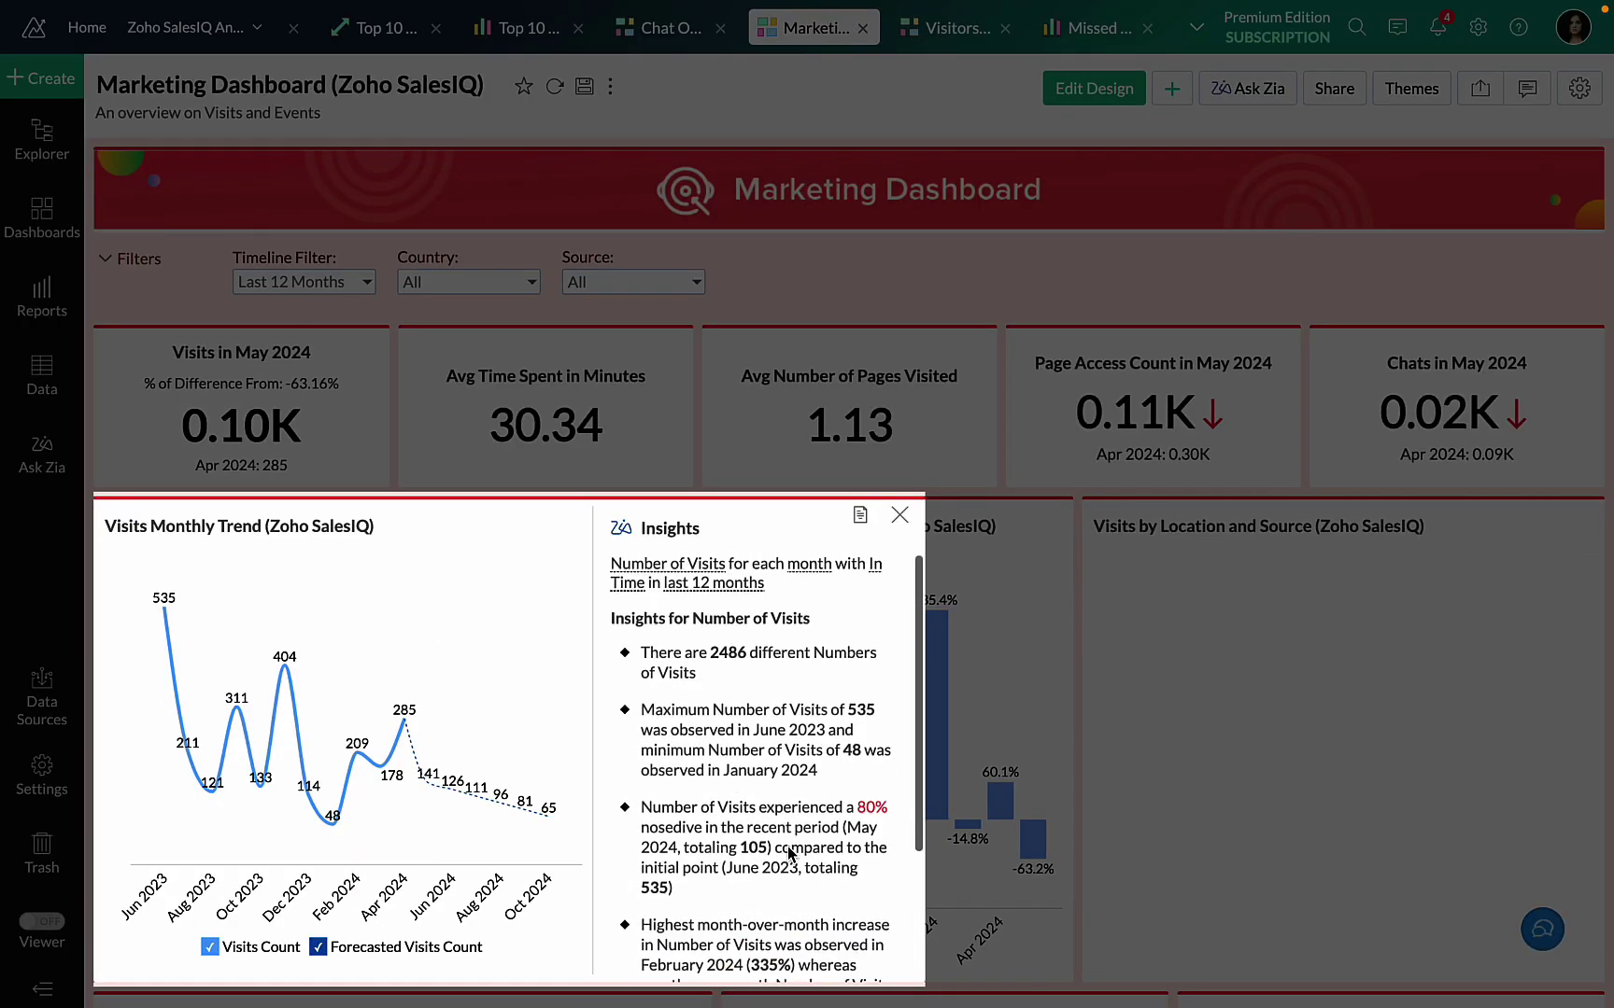
left_click(902, 519)
key("ctrl+Left")
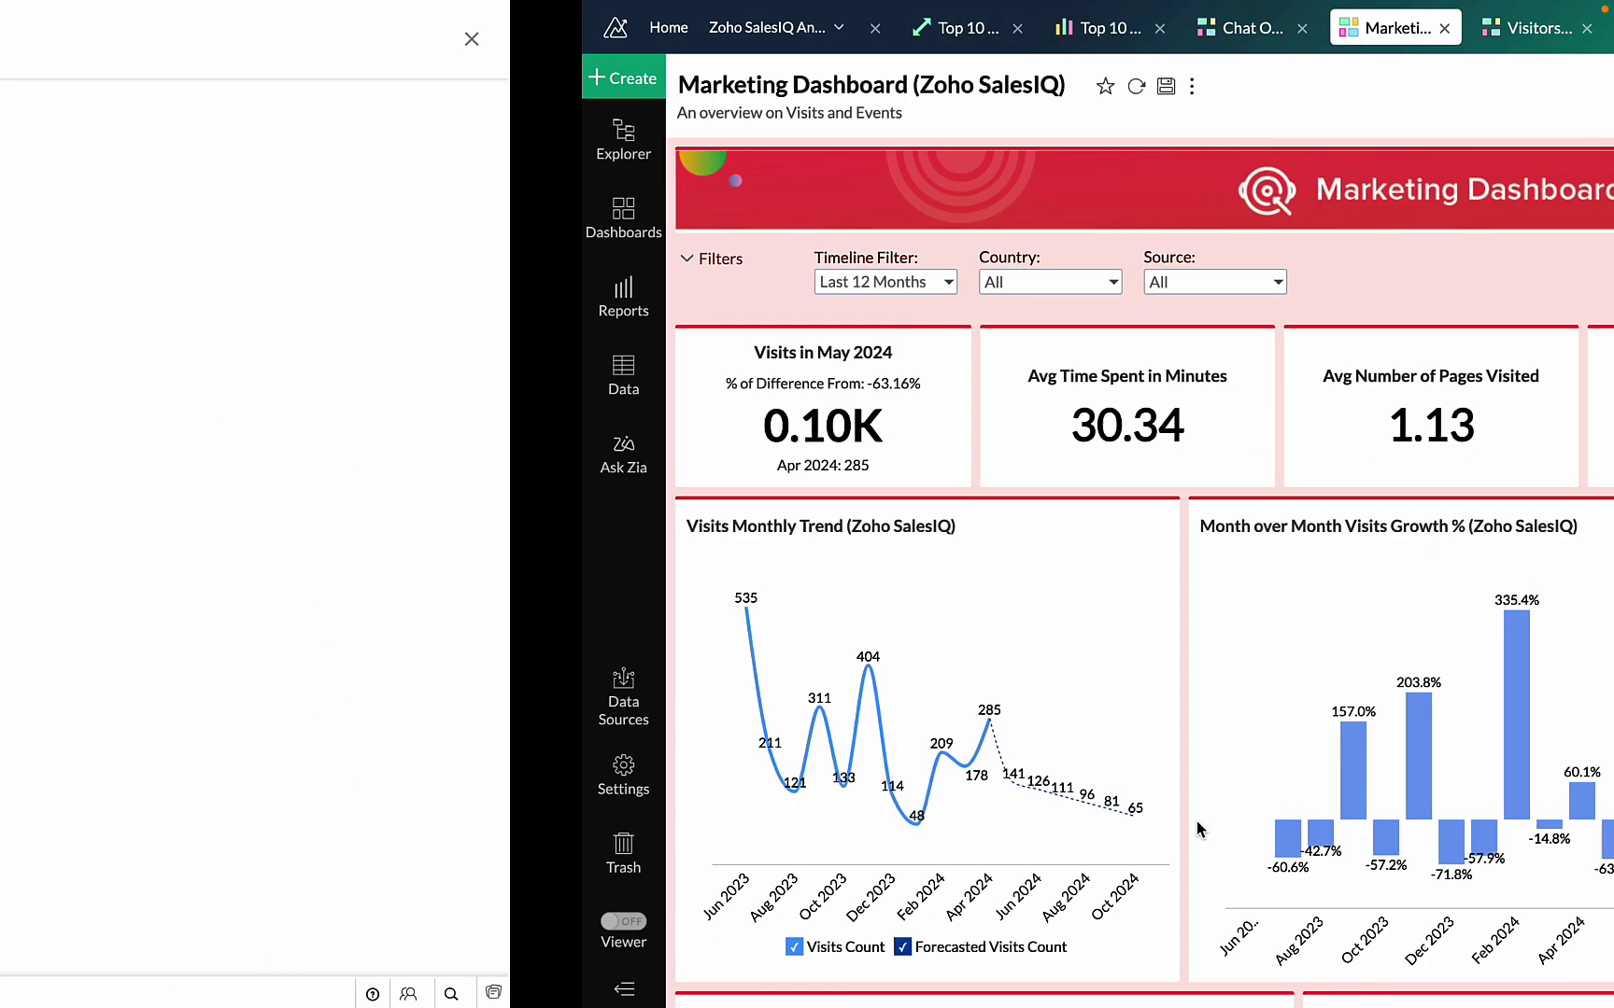
key("ctrl+Right")
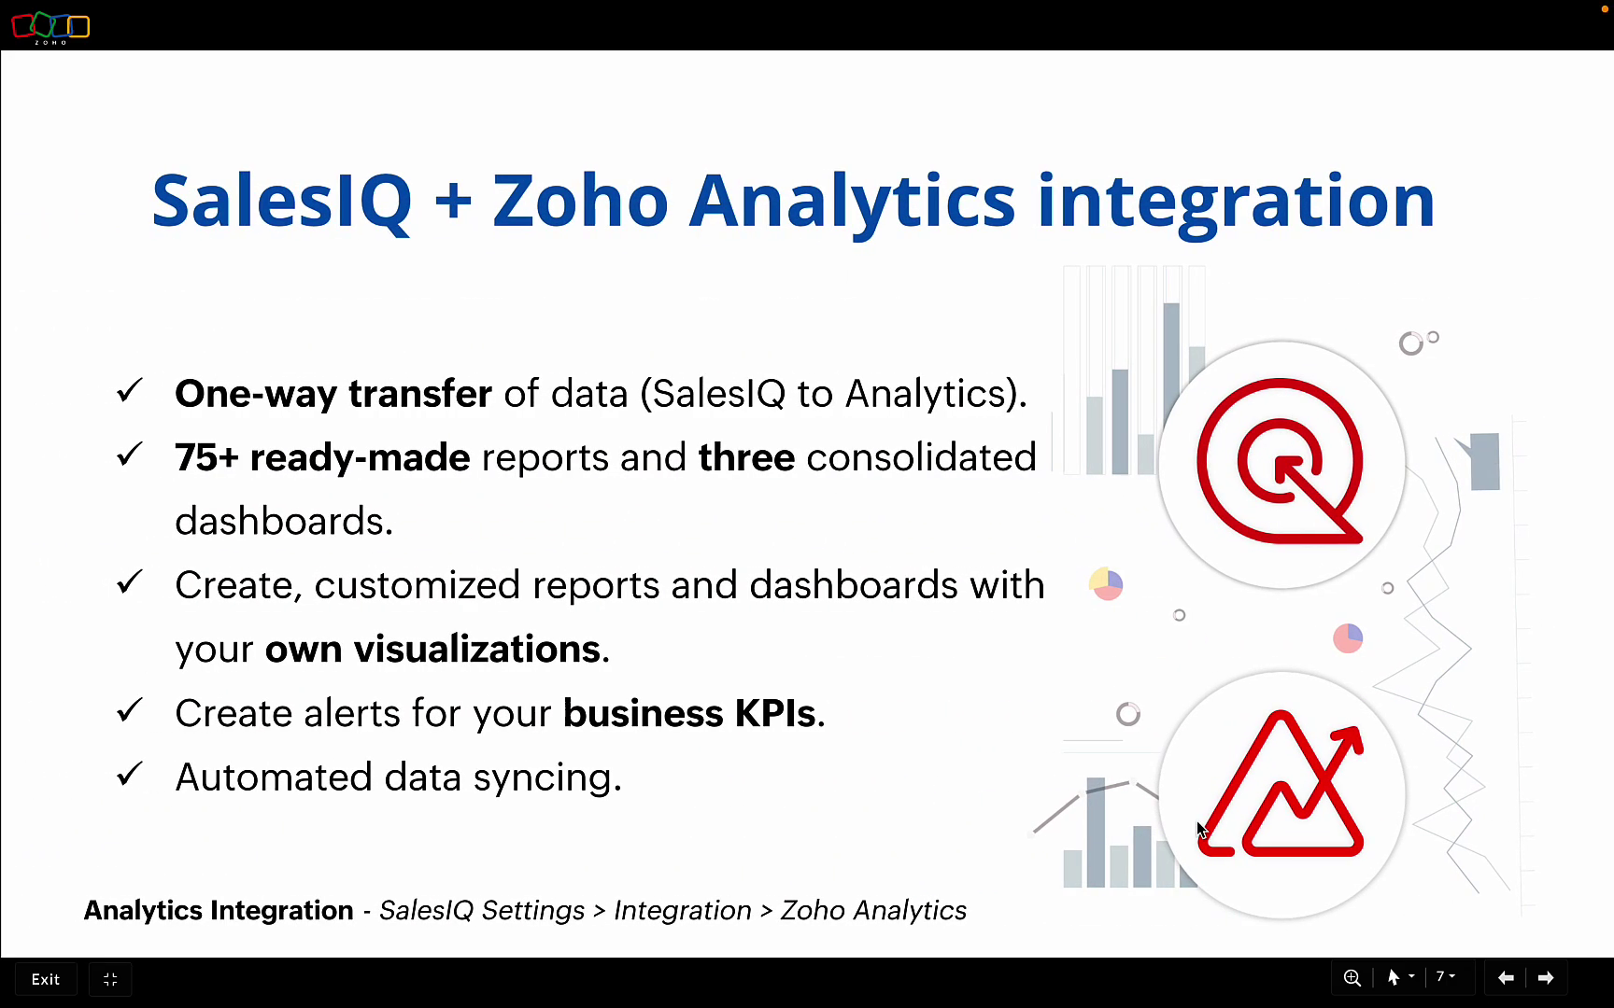